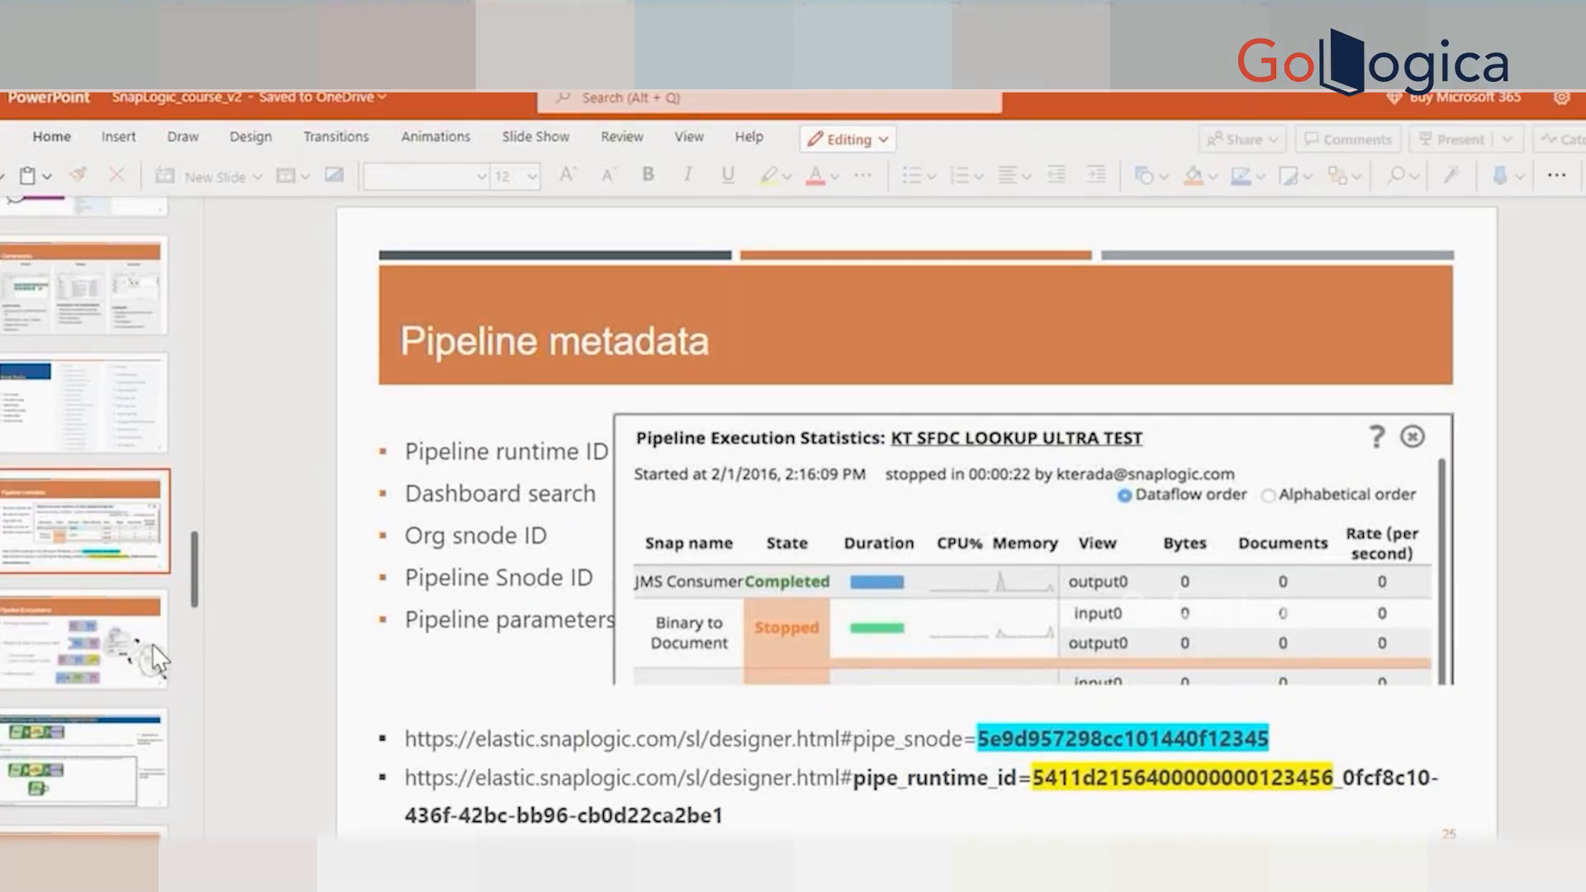
{"action": "scroll", "coordinate": [145, 636], "scroll_direction": "down", "scroll_amount": 5}
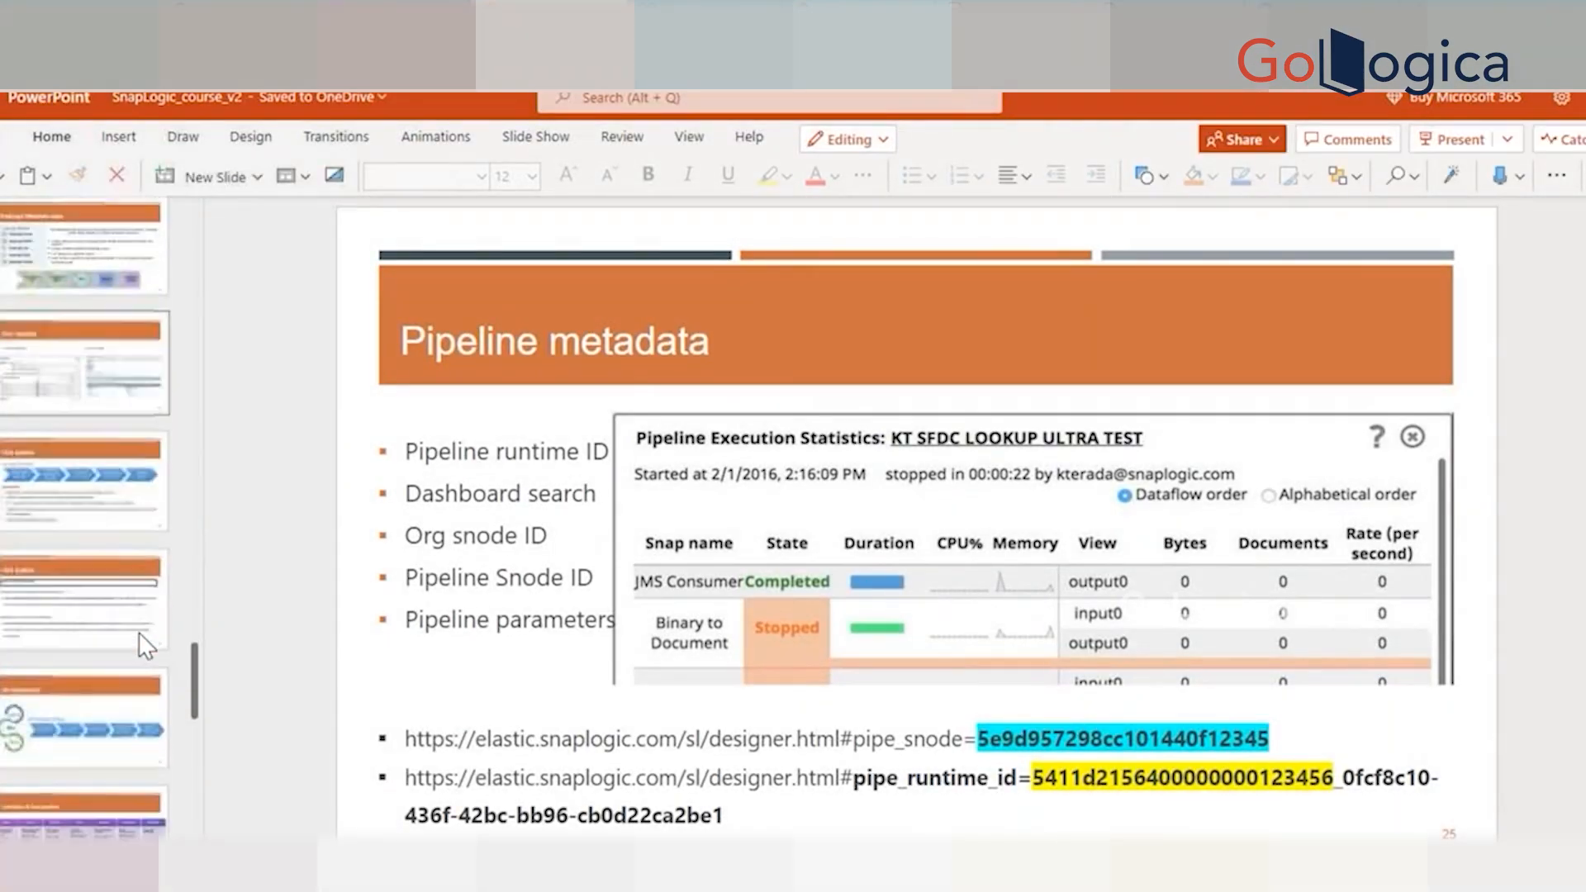
{"action": "scroll", "coordinate": [137, 632], "scroll_direction": "up", "scroll_amount": 4}
{"action": "left_click", "coordinate": [122, 597]}
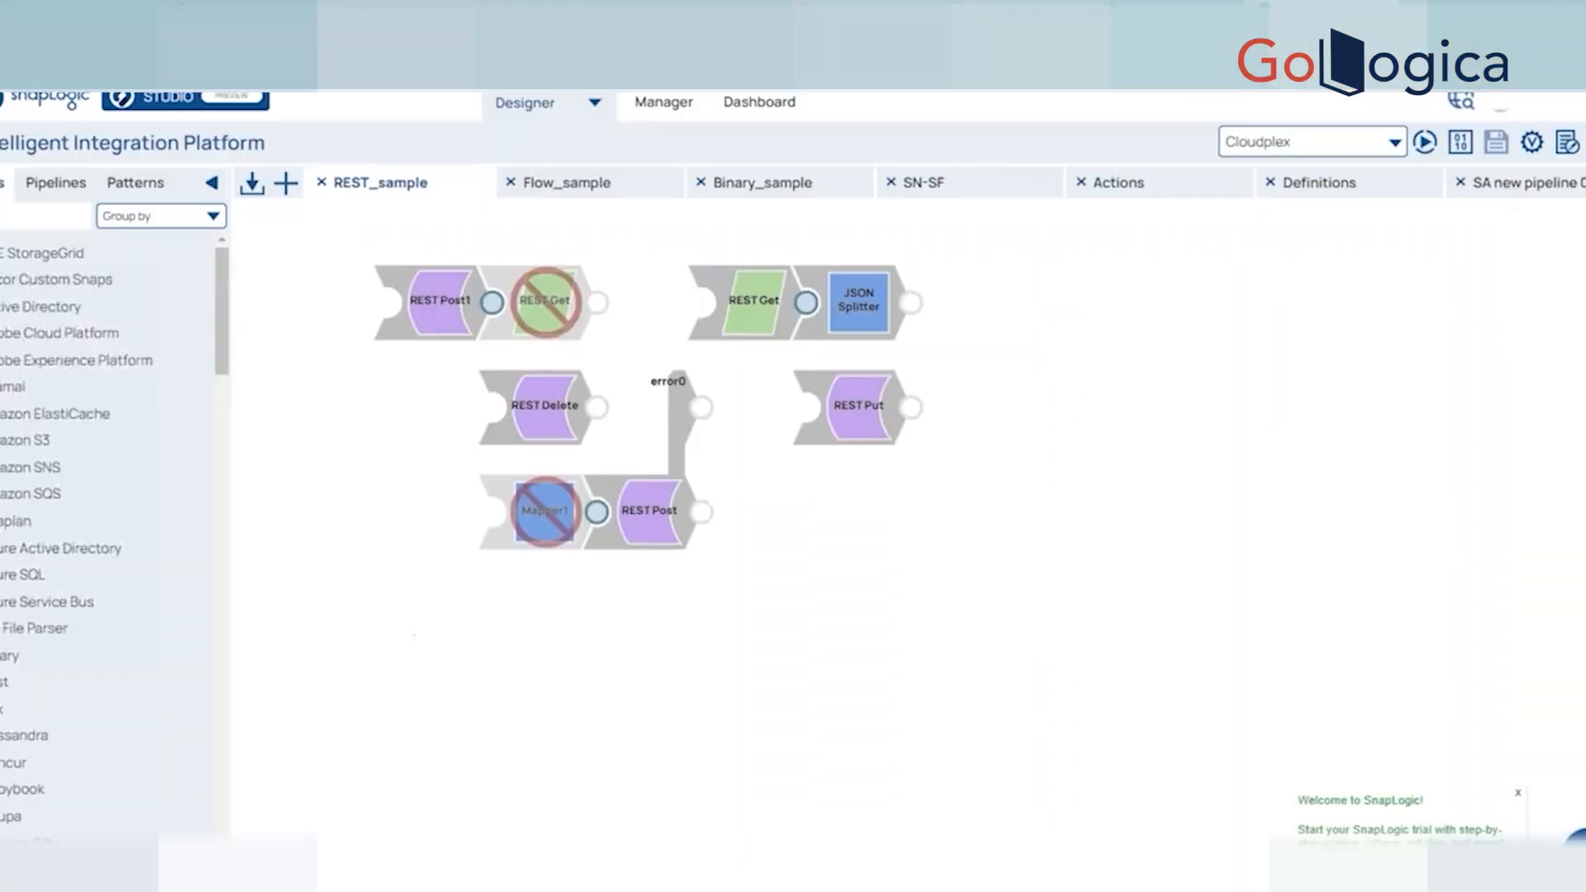
Find the SOAP Execute snap by searching for soap, create a SOAP_sample pipeline and place the snap on its canvas.
{"action": "left_click", "coordinate": [49, 219]}
{"action": "type", "text": "soap"}
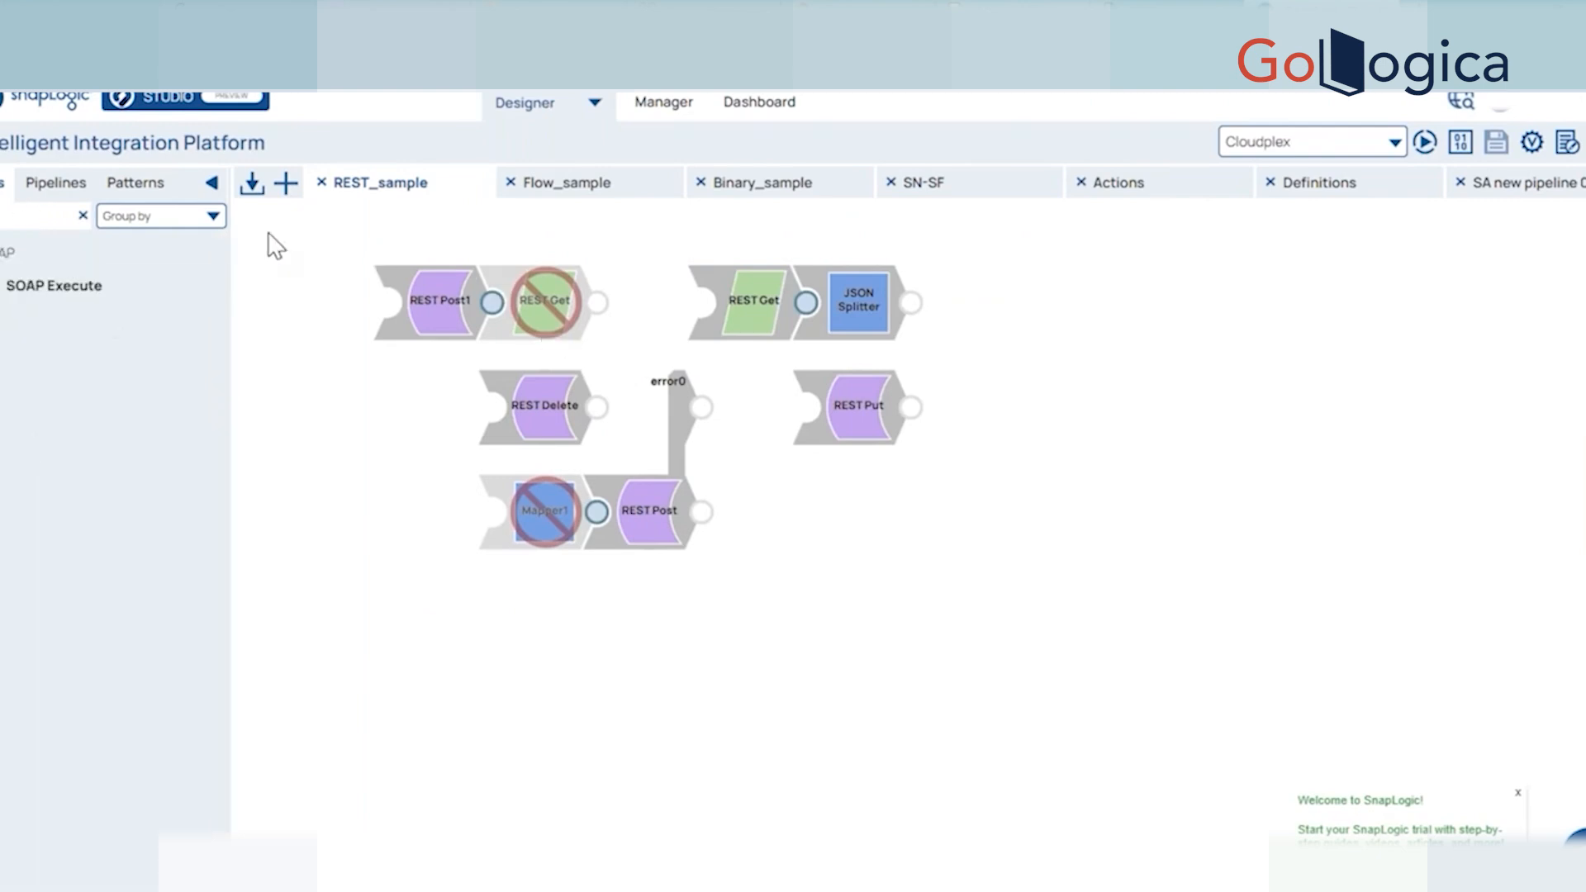
{"action": "left_click", "coordinate": [286, 183]}
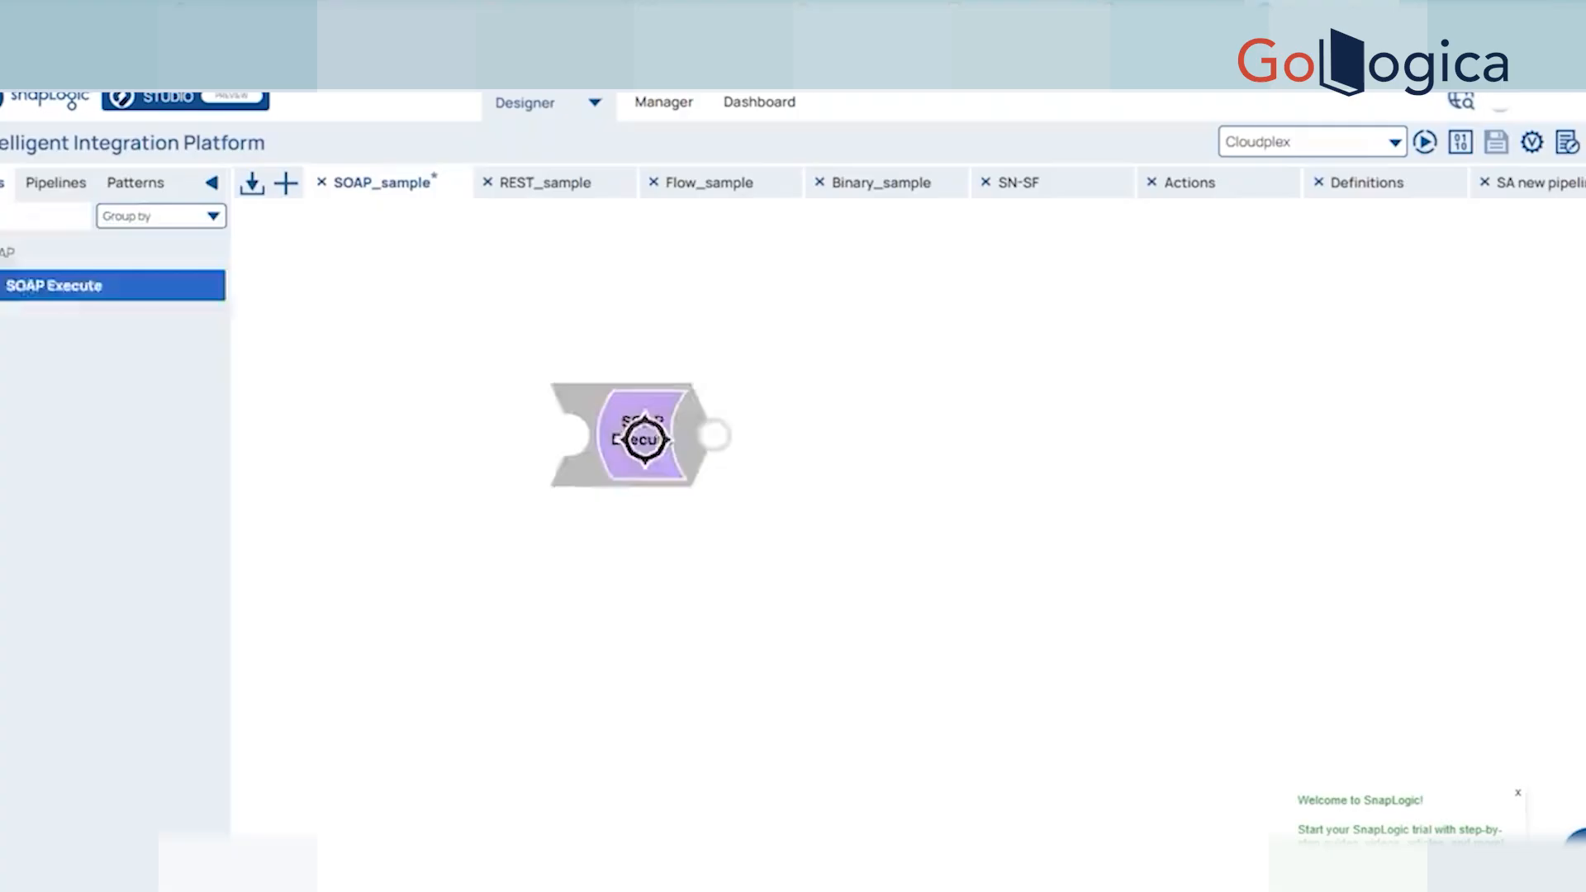
{"action": "left_click_drag", "start_coordinate": [637, 438], "coordinate": [666, 488]}
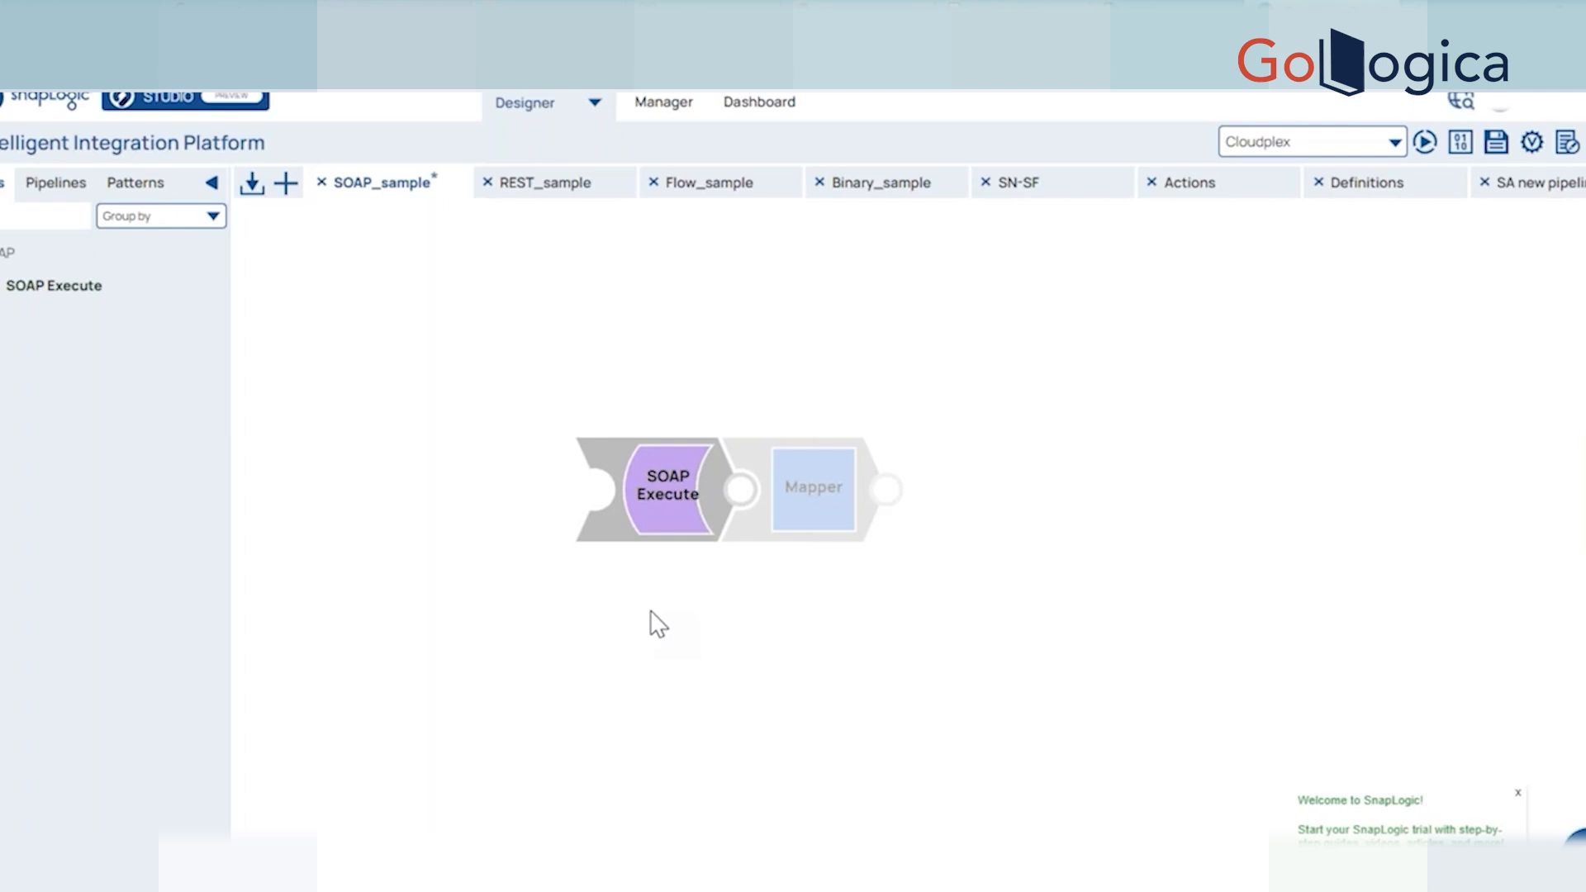
Open the SOAP Execute snap's settings, move the dialog clear of the snap and review its fields.
{"action": "left_click", "coordinate": [666, 497]}
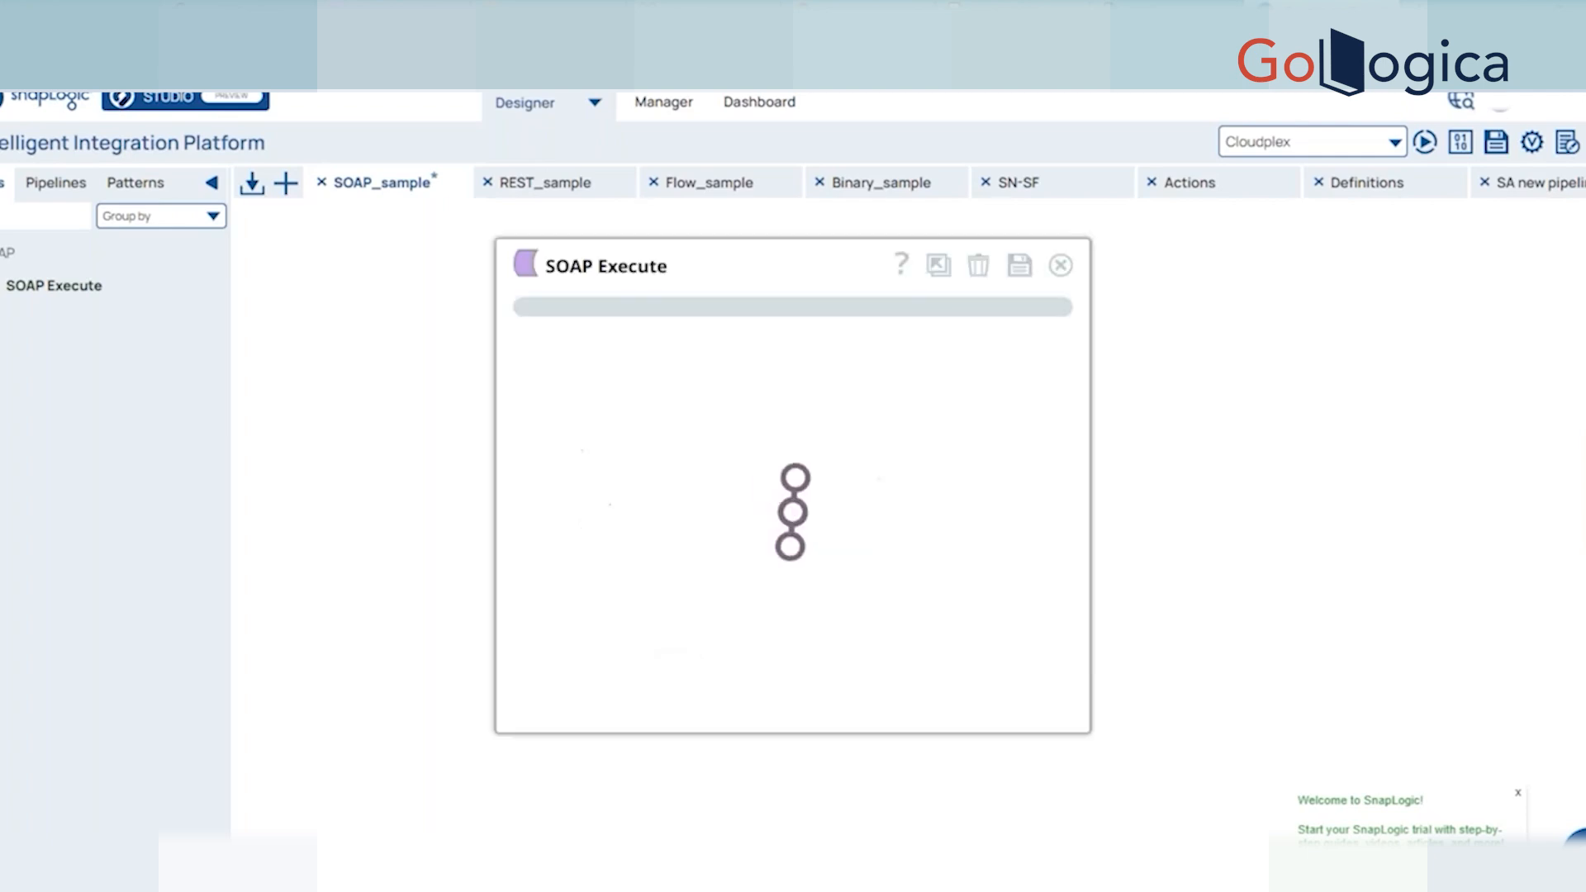
{"action": "left_click_drag", "start_coordinate": [702, 258], "coordinate": [986, 259]}
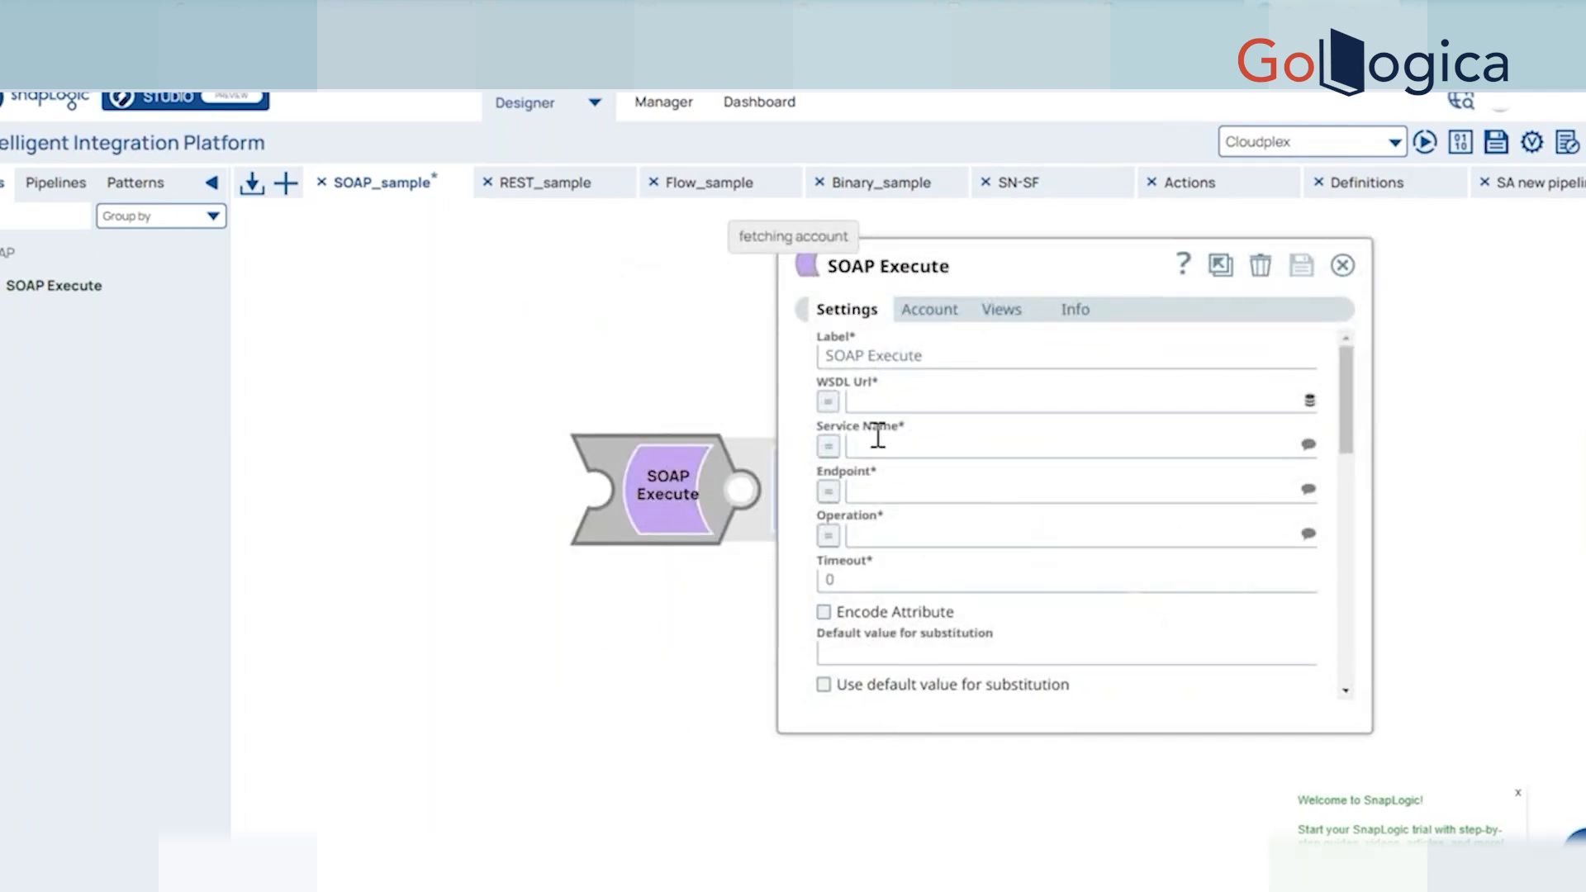
{"action": "scroll", "coordinate": [880, 441], "scroll_direction": "down", "scroll_amount": 3}
{"action": "scroll", "coordinate": [917, 479], "scroll_direction": "up", "scroll_amount": 3}
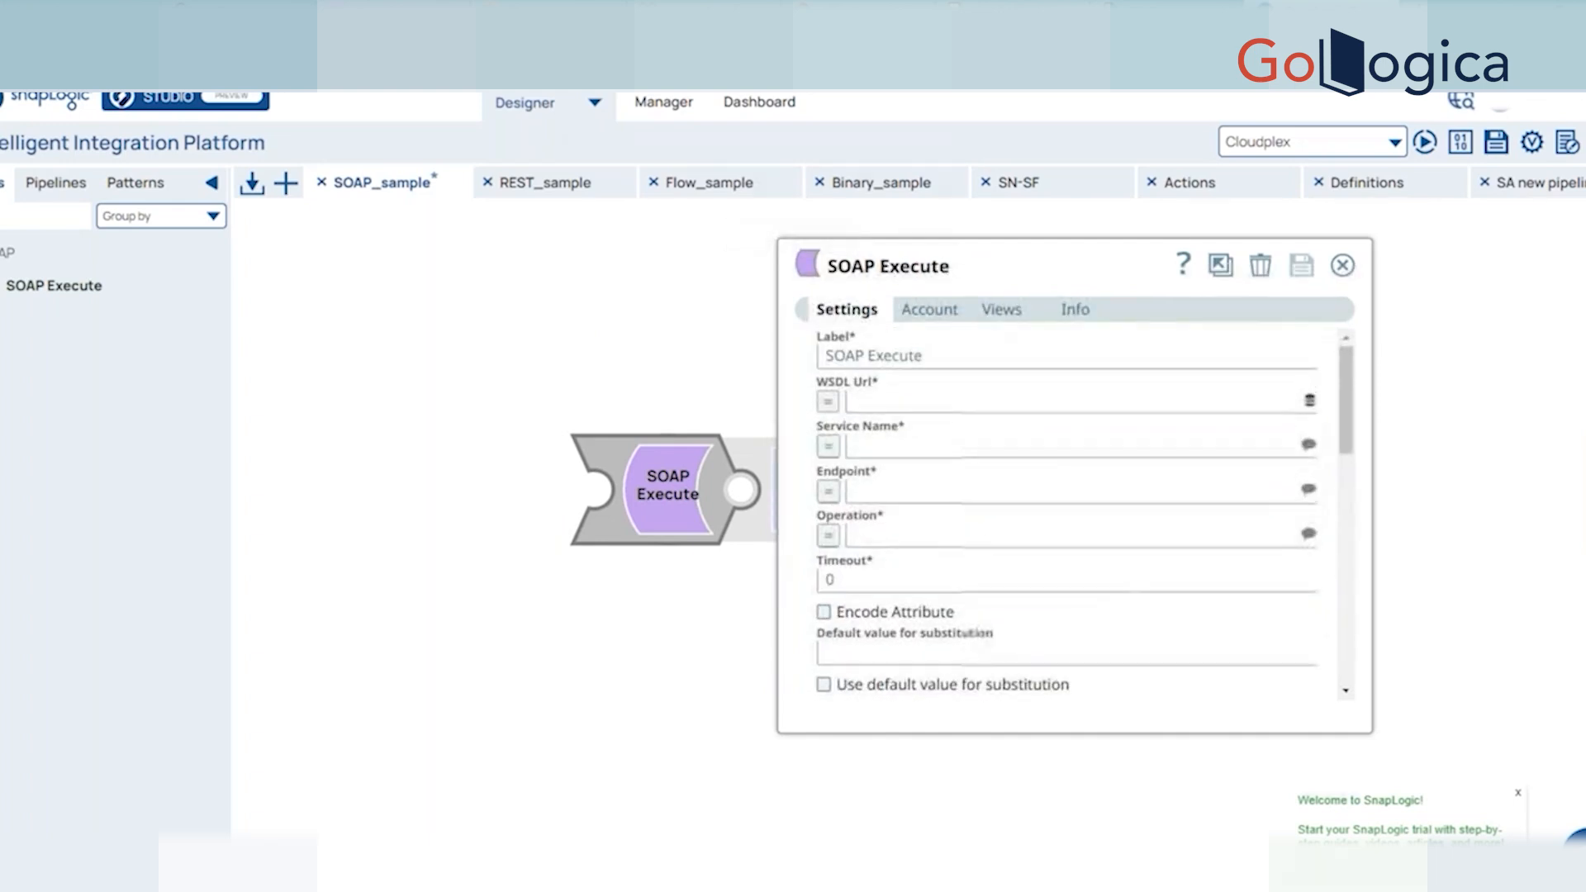
{"action": "left_click", "coordinate": [940, 443]}
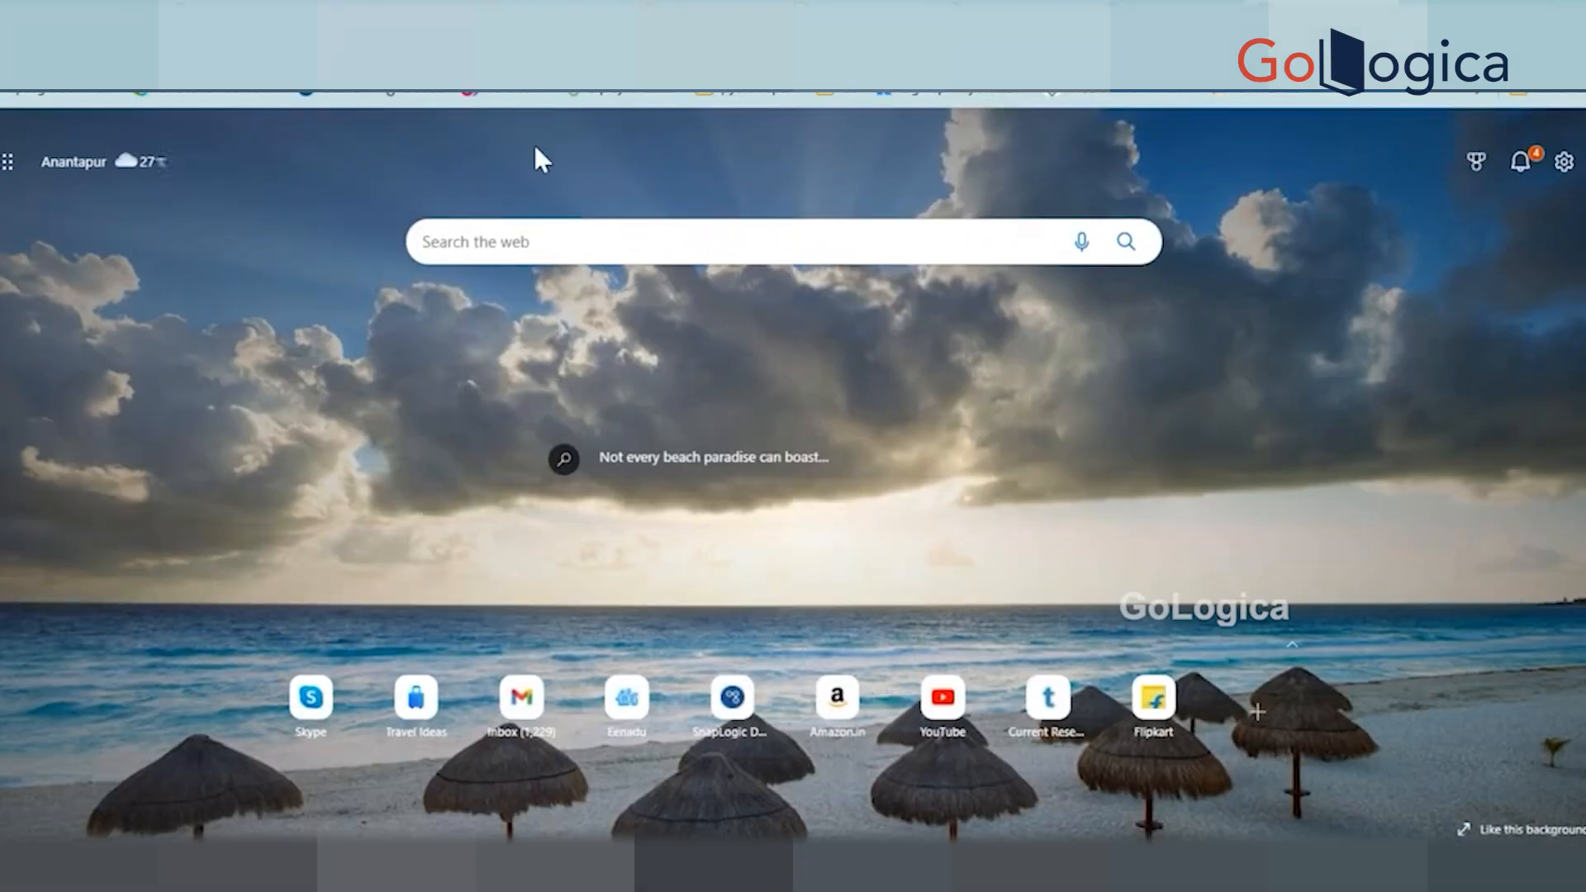
Open google.com in a browser and search for soap api testing.
{"action": "type", "text": "google.com"}
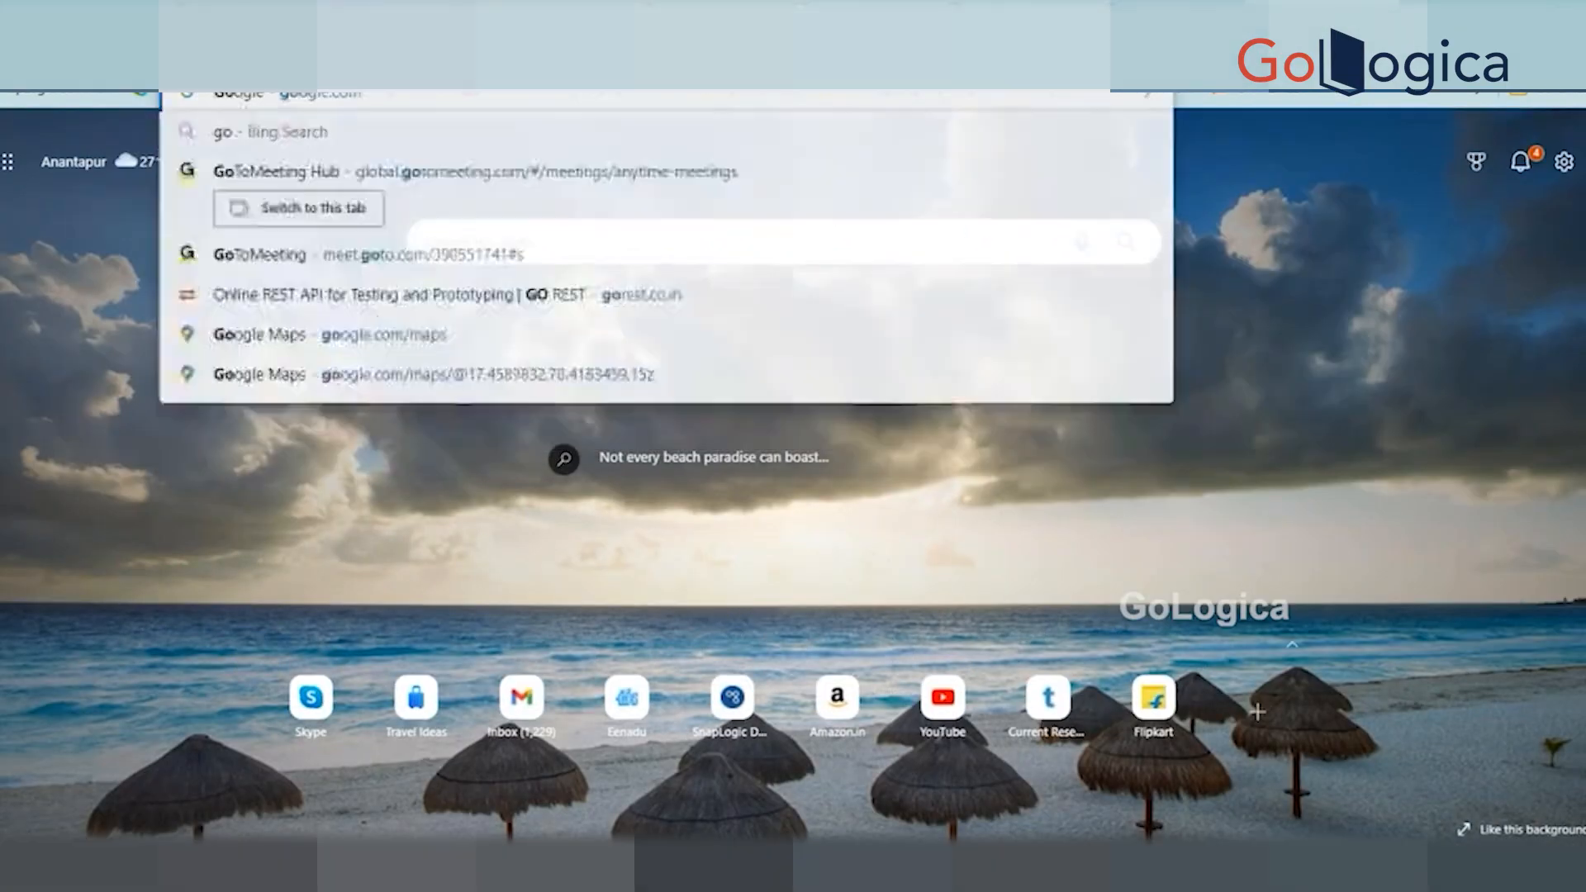
{"action": "key", "text": "Return"}
{"action": "type", "text": "soap "}
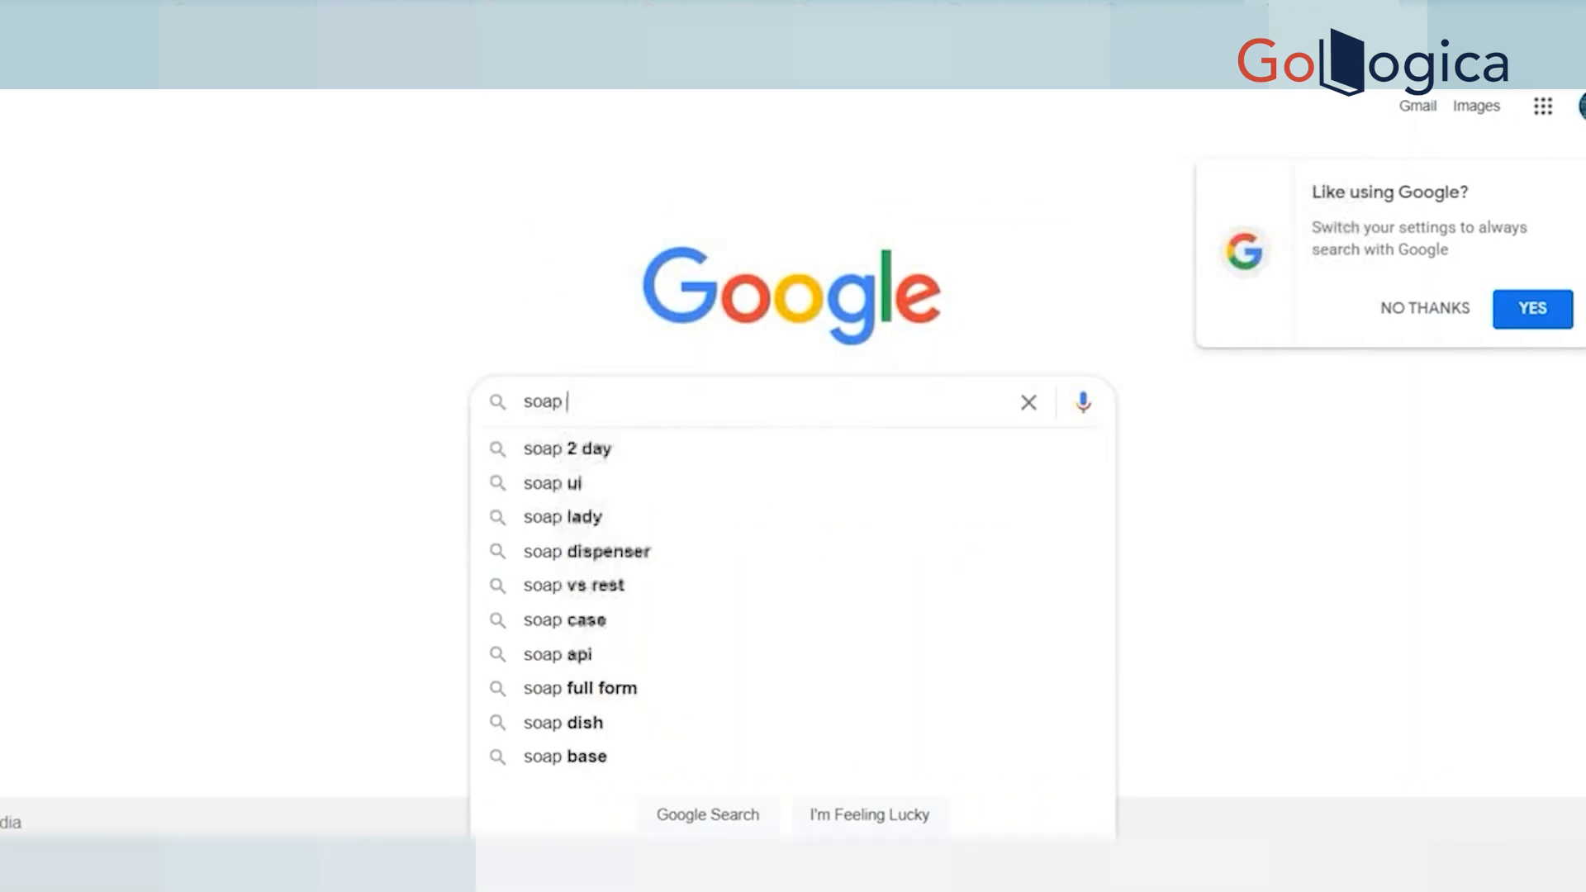
{"action": "type", "text": "ep"}
{"action": "key", "text": "BackSpace"}
{"action": "key", "text": "BackSpace"}
{"action": "type", "text": "api"}
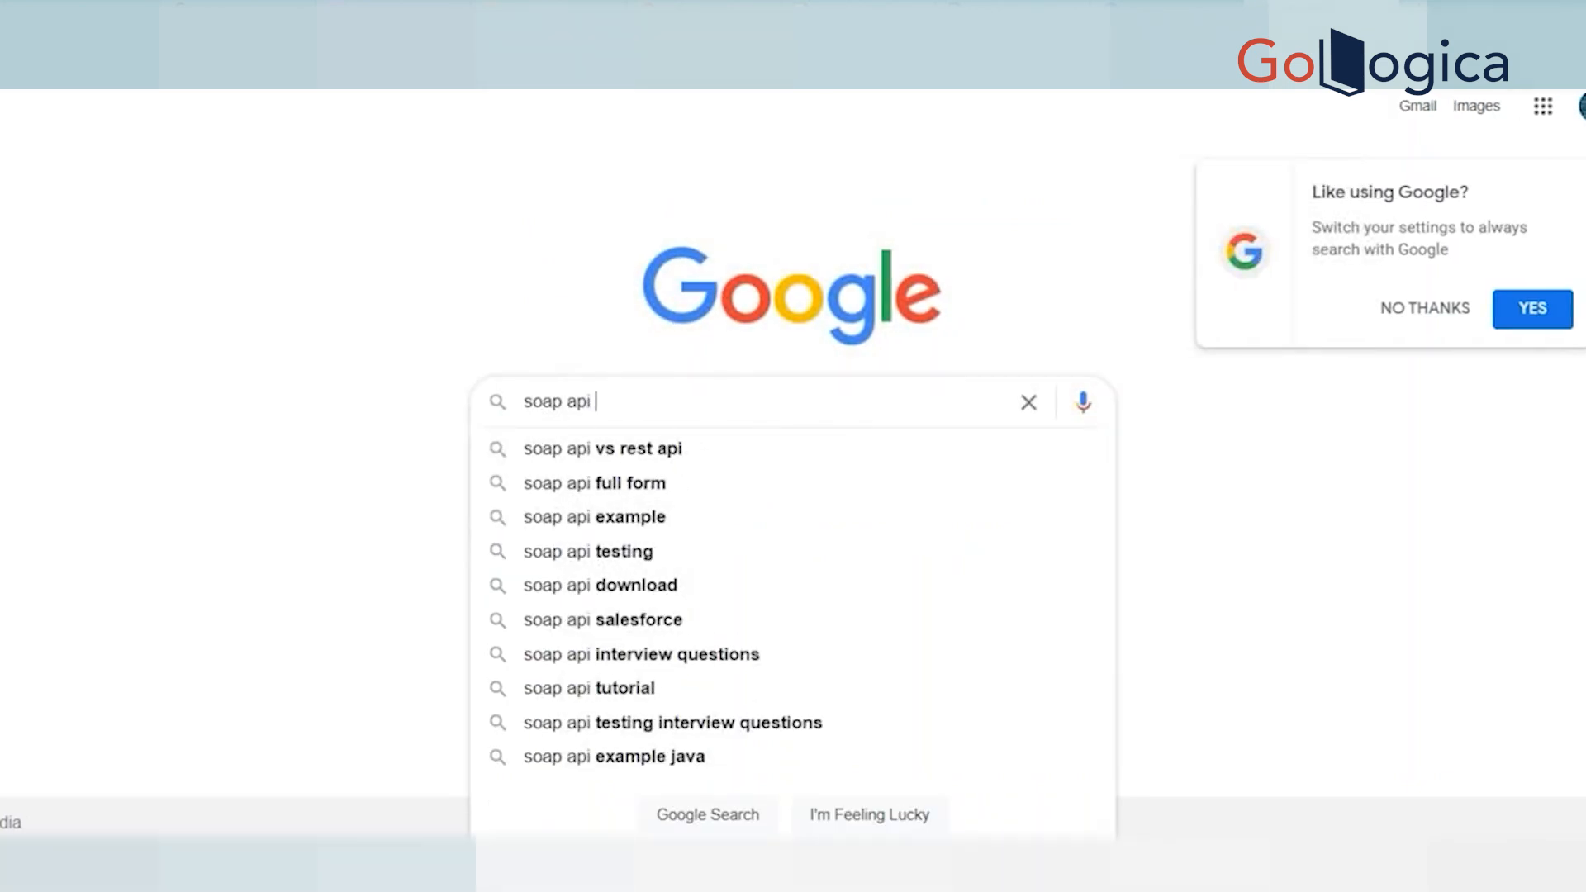
{"action": "left_click", "coordinate": [638, 552]}
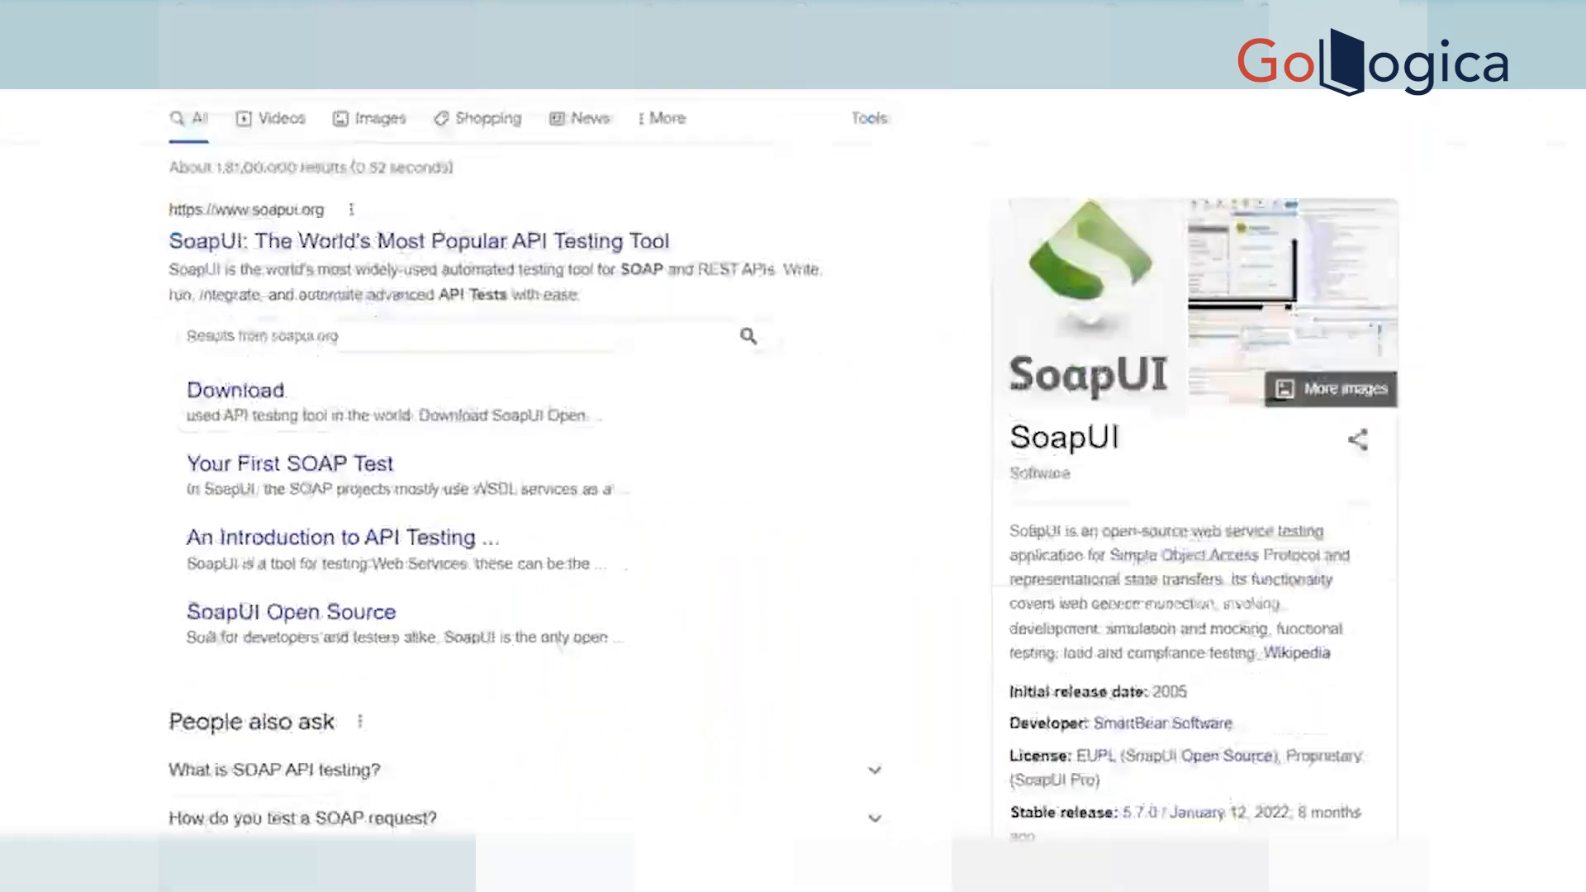
Look over the ReqBin SOAP API Testing Tool page and the remaining Google results for a sample SOAP service.
{"action": "scroll", "coordinate": [470, 519], "scroll_direction": "down", "scroll_amount": 15}
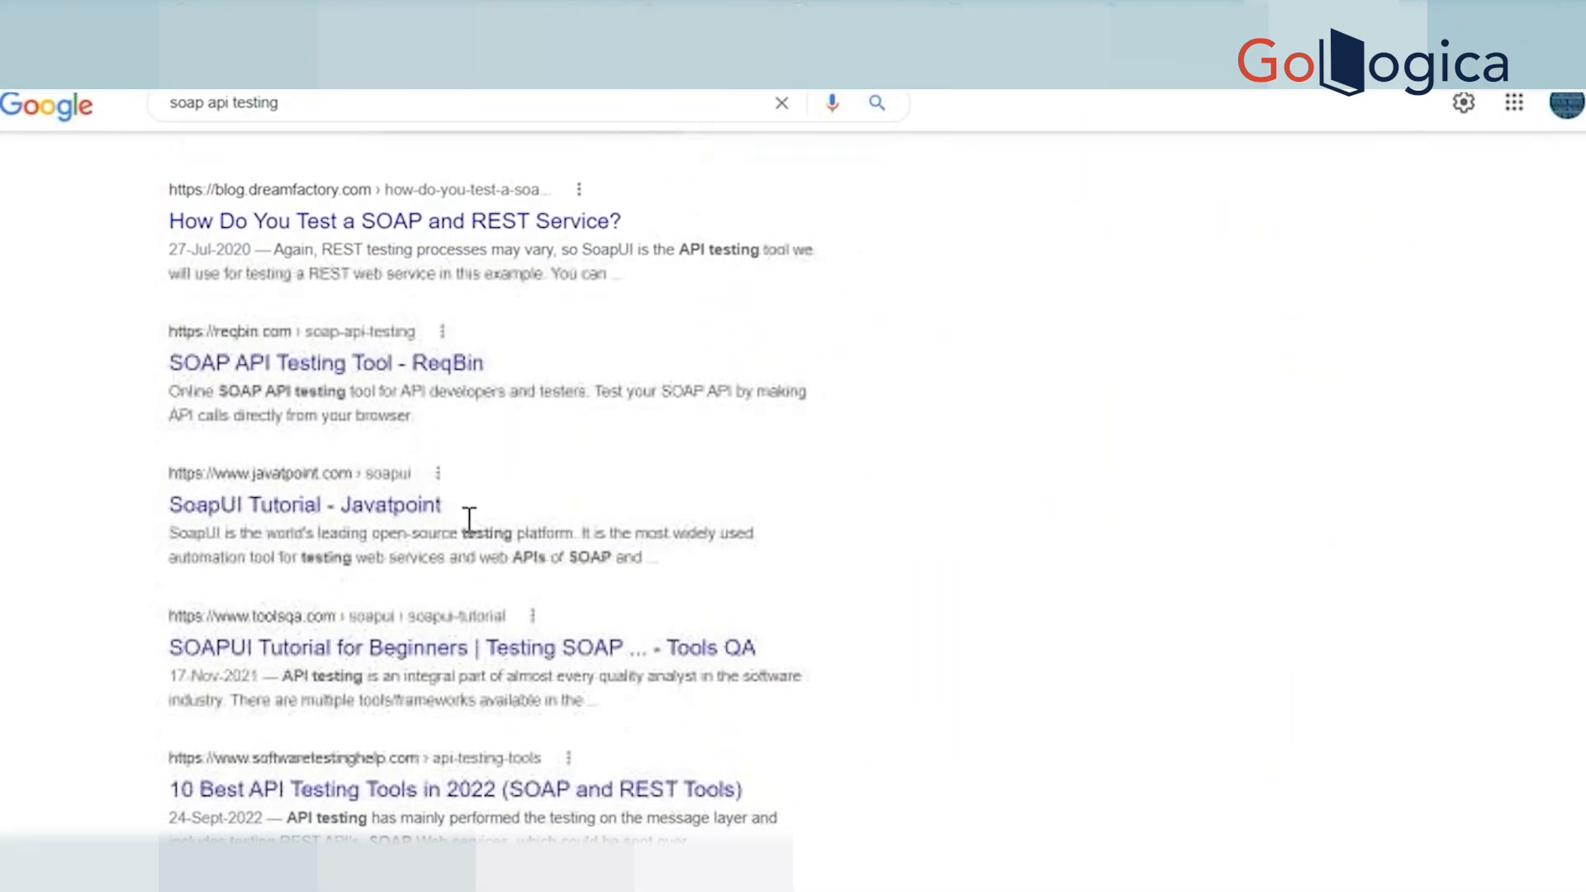
{"action": "left_click", "coordinate": [376, 382]}
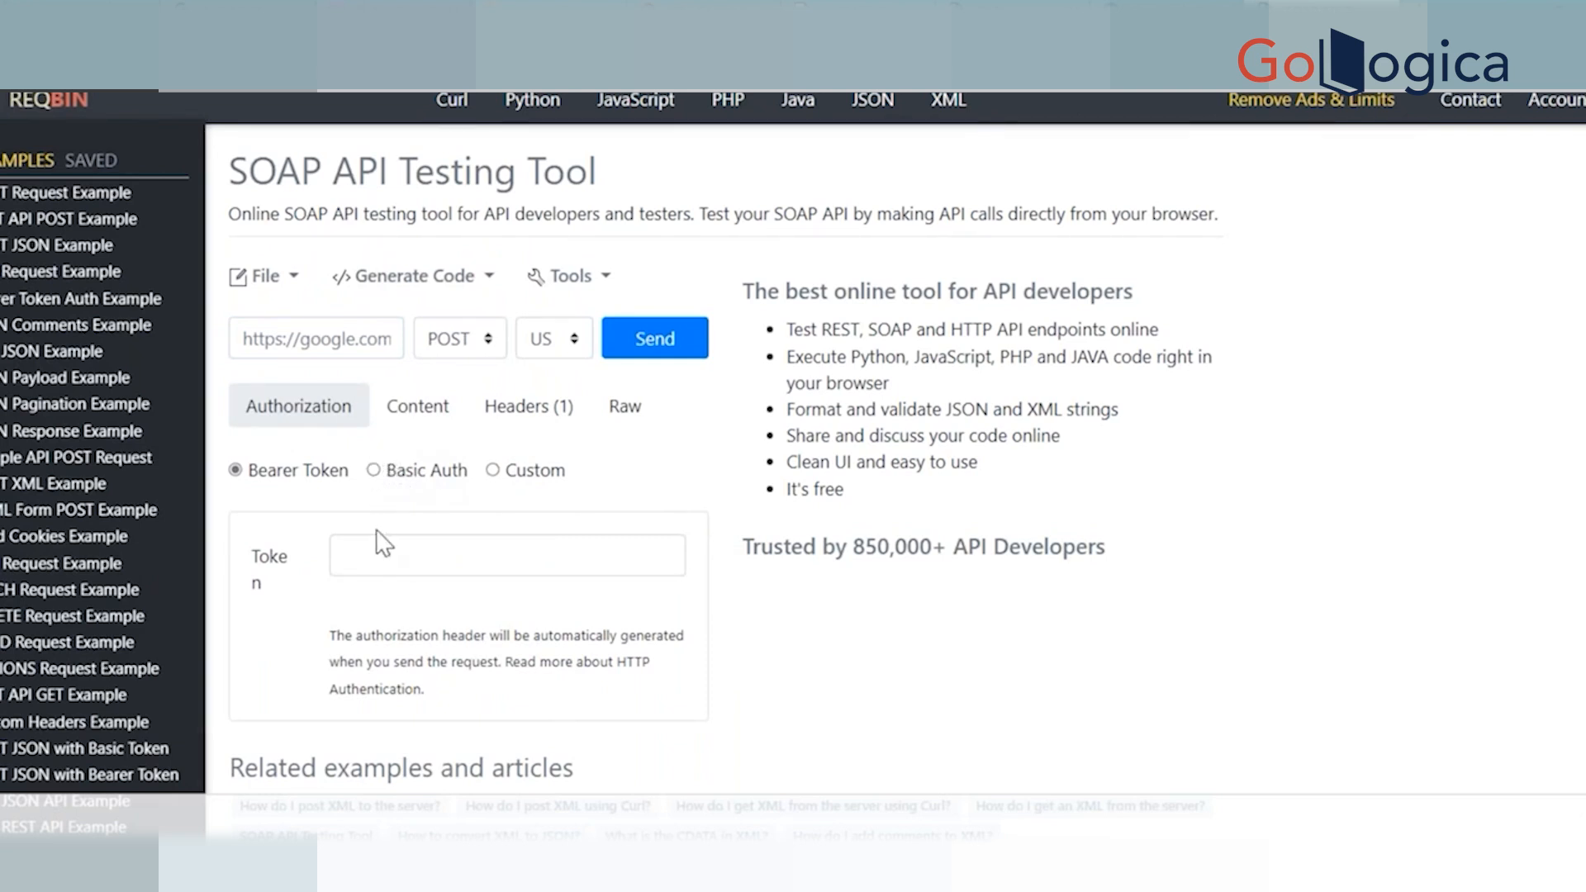
{"action": "left_click", "coordinate": [354, 333]}
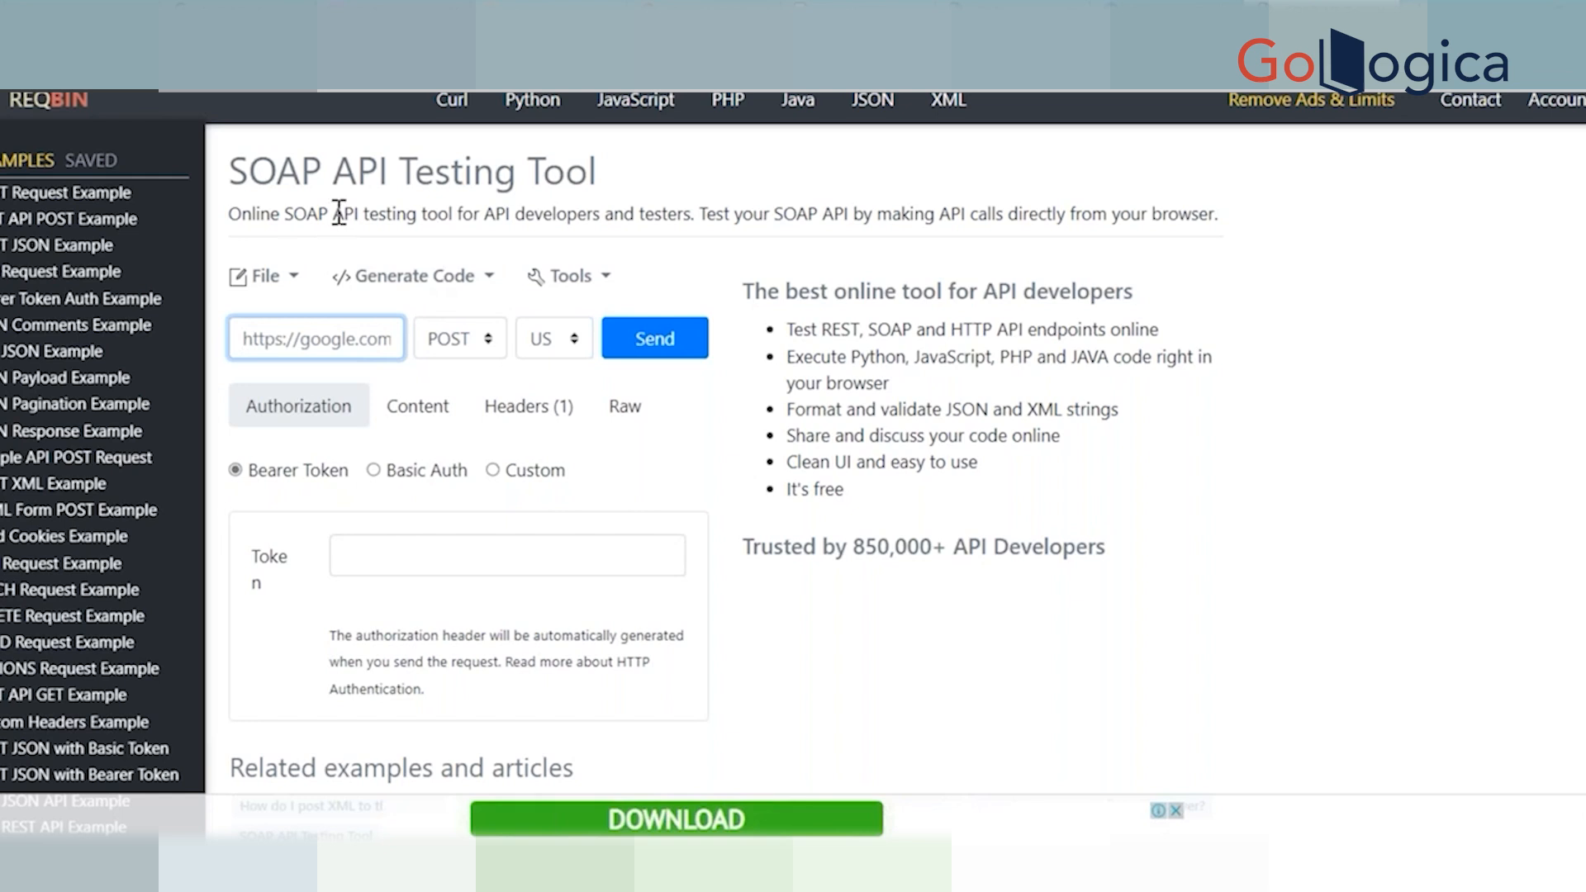
{"action": "scroll", "coordinate": [726, 585], "scroll_direction": "down", "scroll_amount": 7}
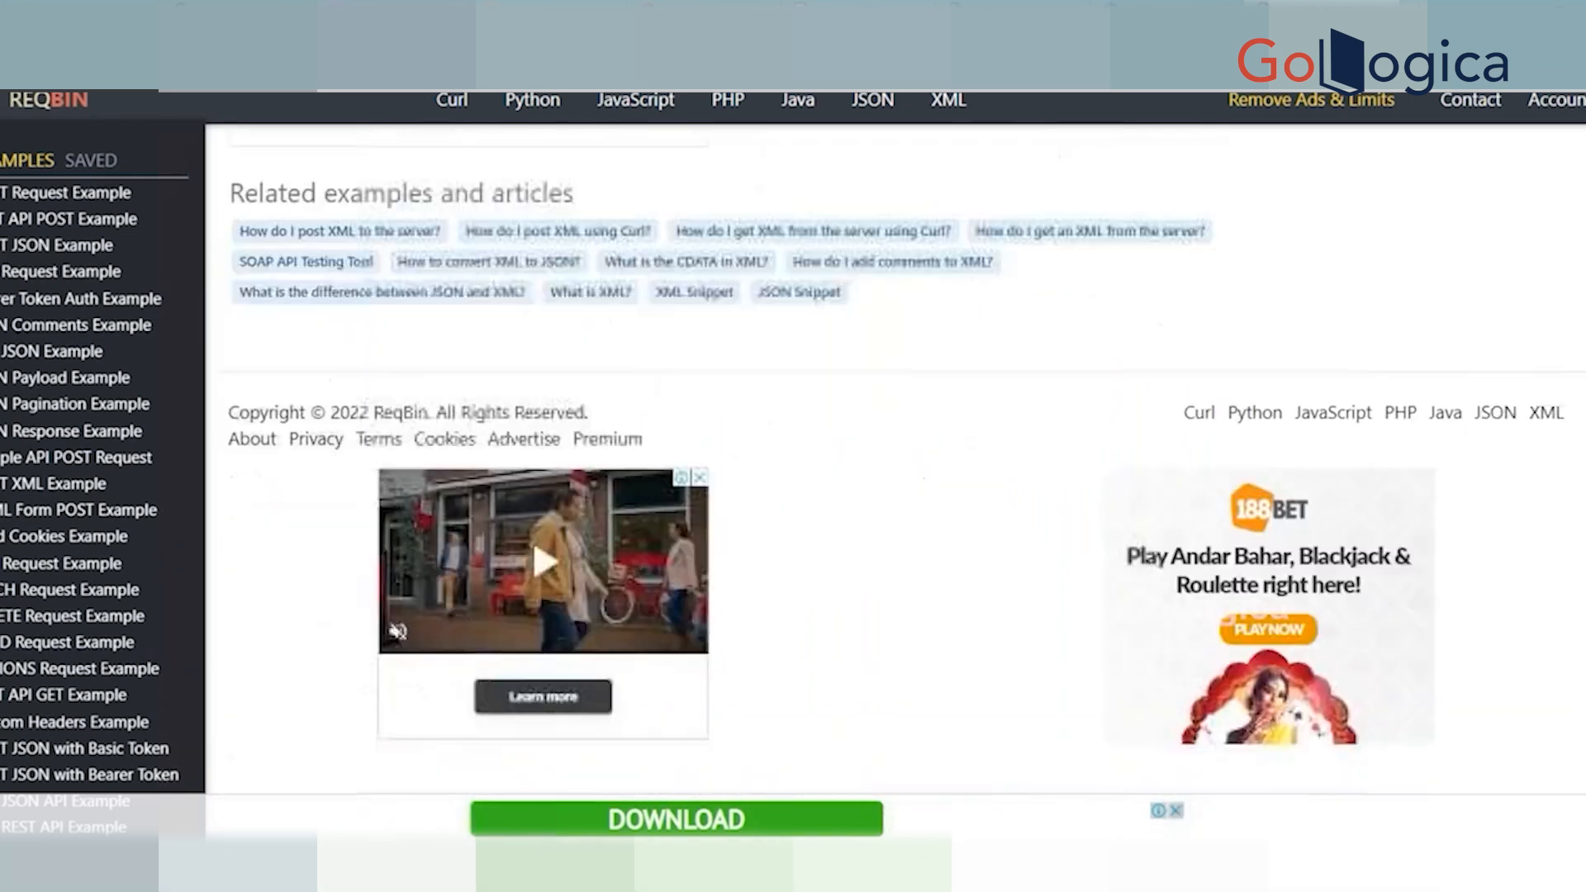
{"action": "scroll", "coordinate": [727, 584], "scroll_direction": "up", "scroll_amount": 7}
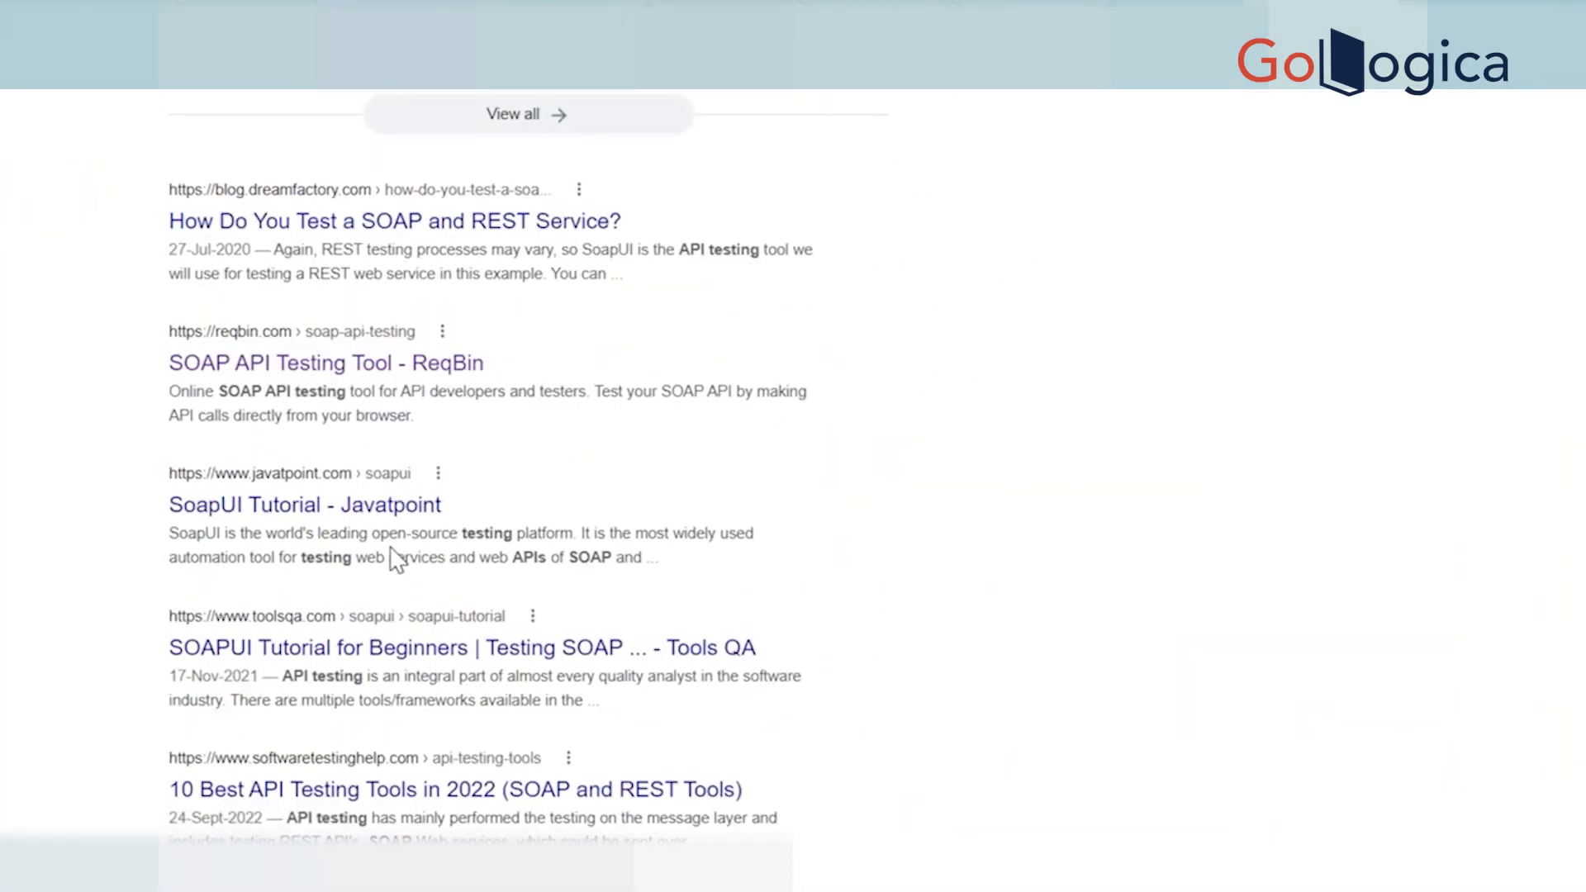
{"action": "scroll", "coordinate": [384, 555], "scroll_direction": "down", "scroll_amount": 2}
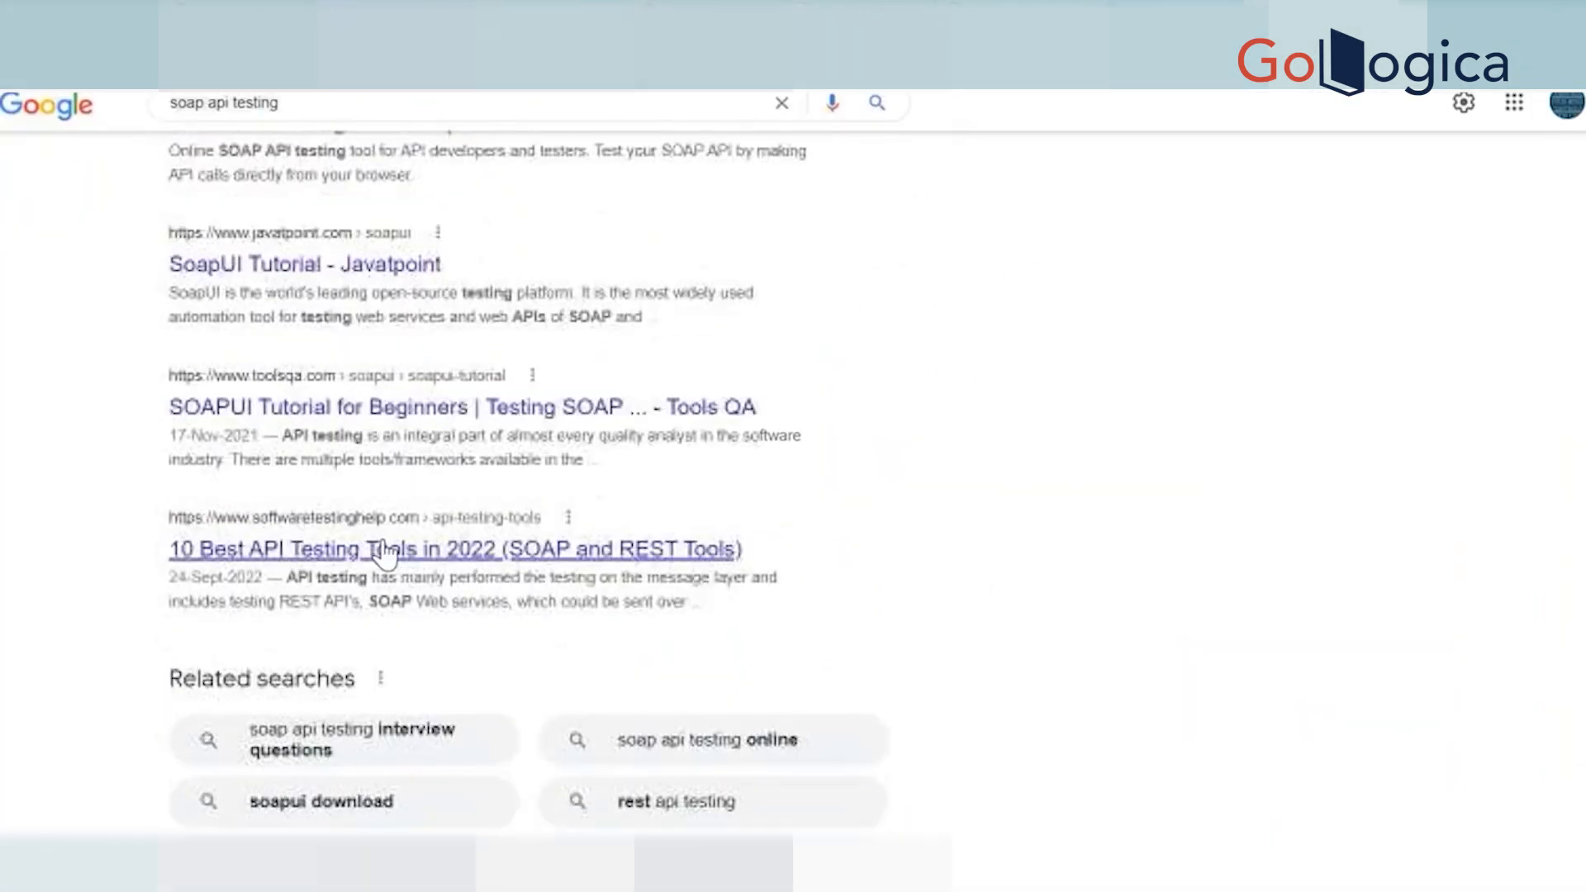
{"action": "scroll", "coordinate": [595, 575], "scroll_direction": "up", "scroll_amount": 10}
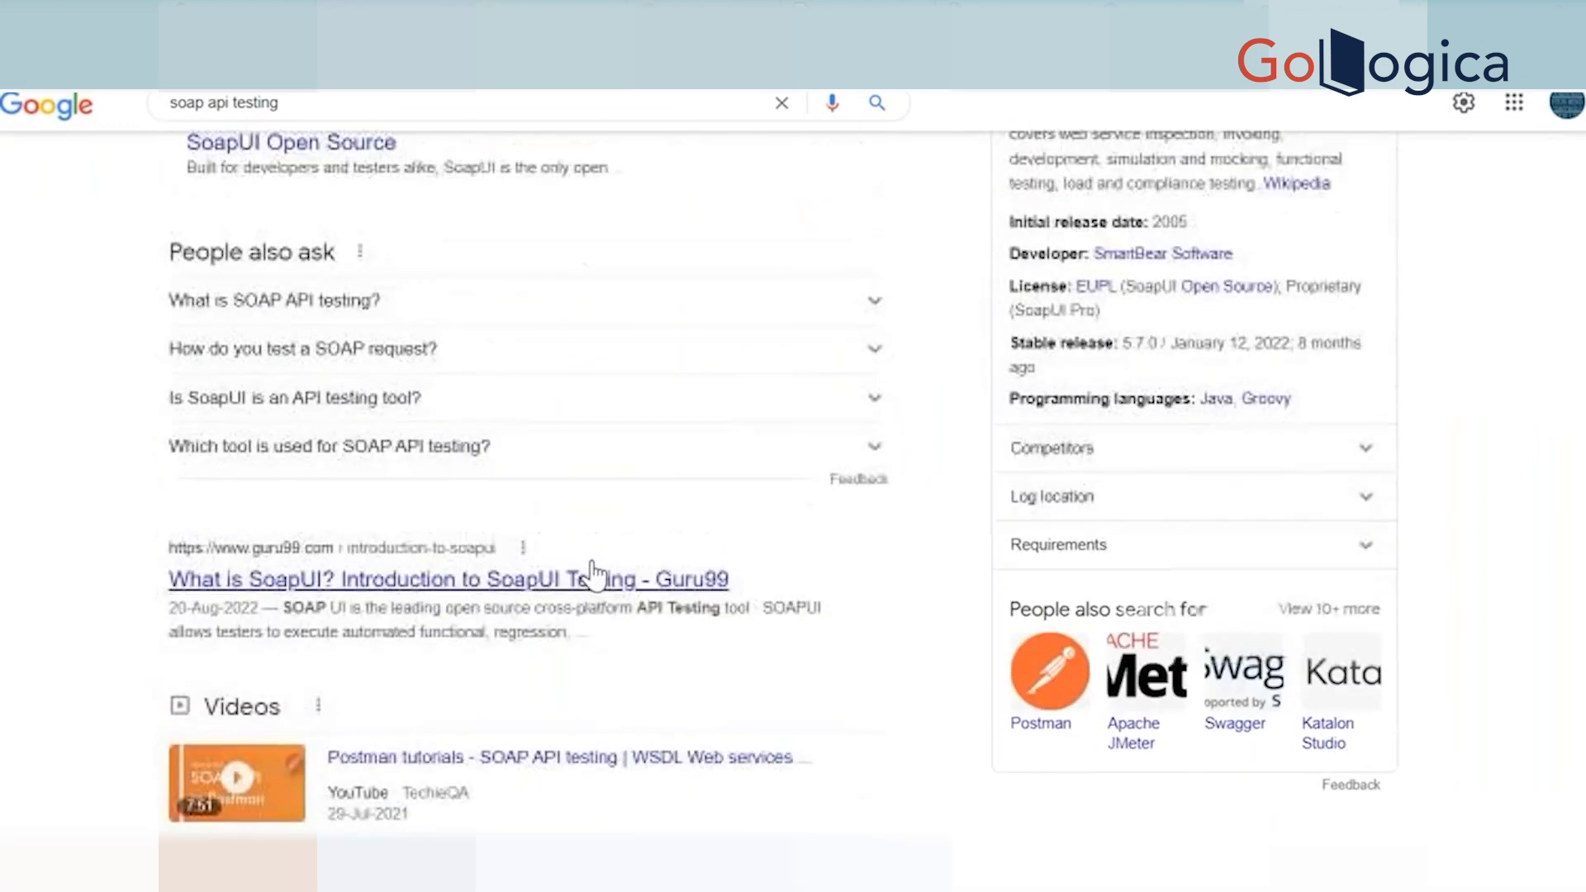
{"action": "scroll", "coordinate": [595, 574], "scroll_direction": "up", "scroll_amount": 6}
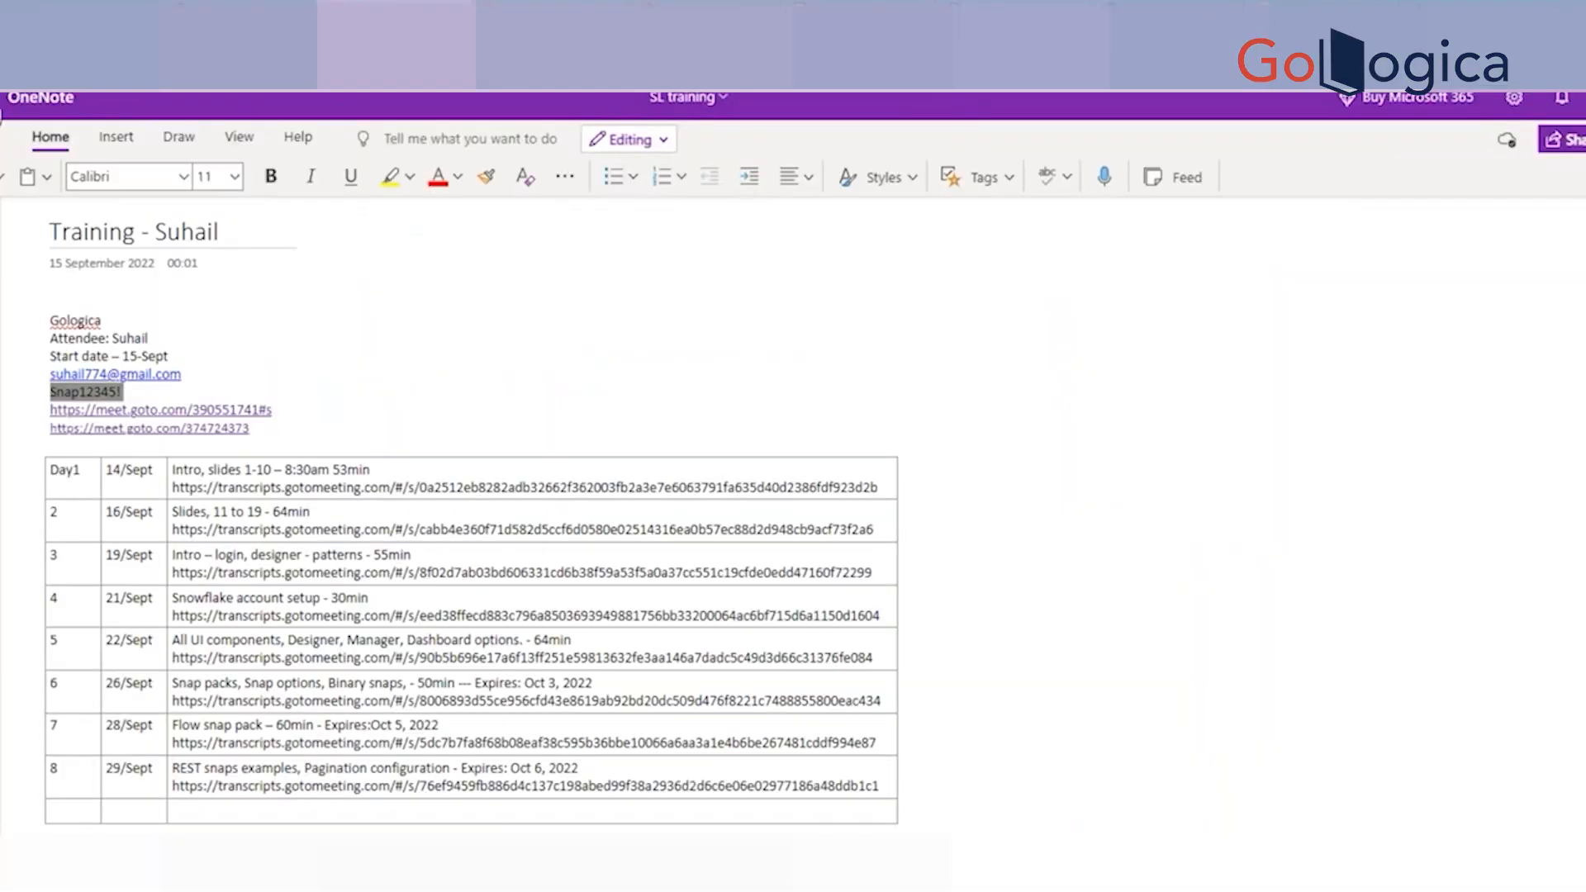
Search the OneDrive files for soap and open TOC_D.docx.
{"action": "left_click", "coordinate": [11, 97]}
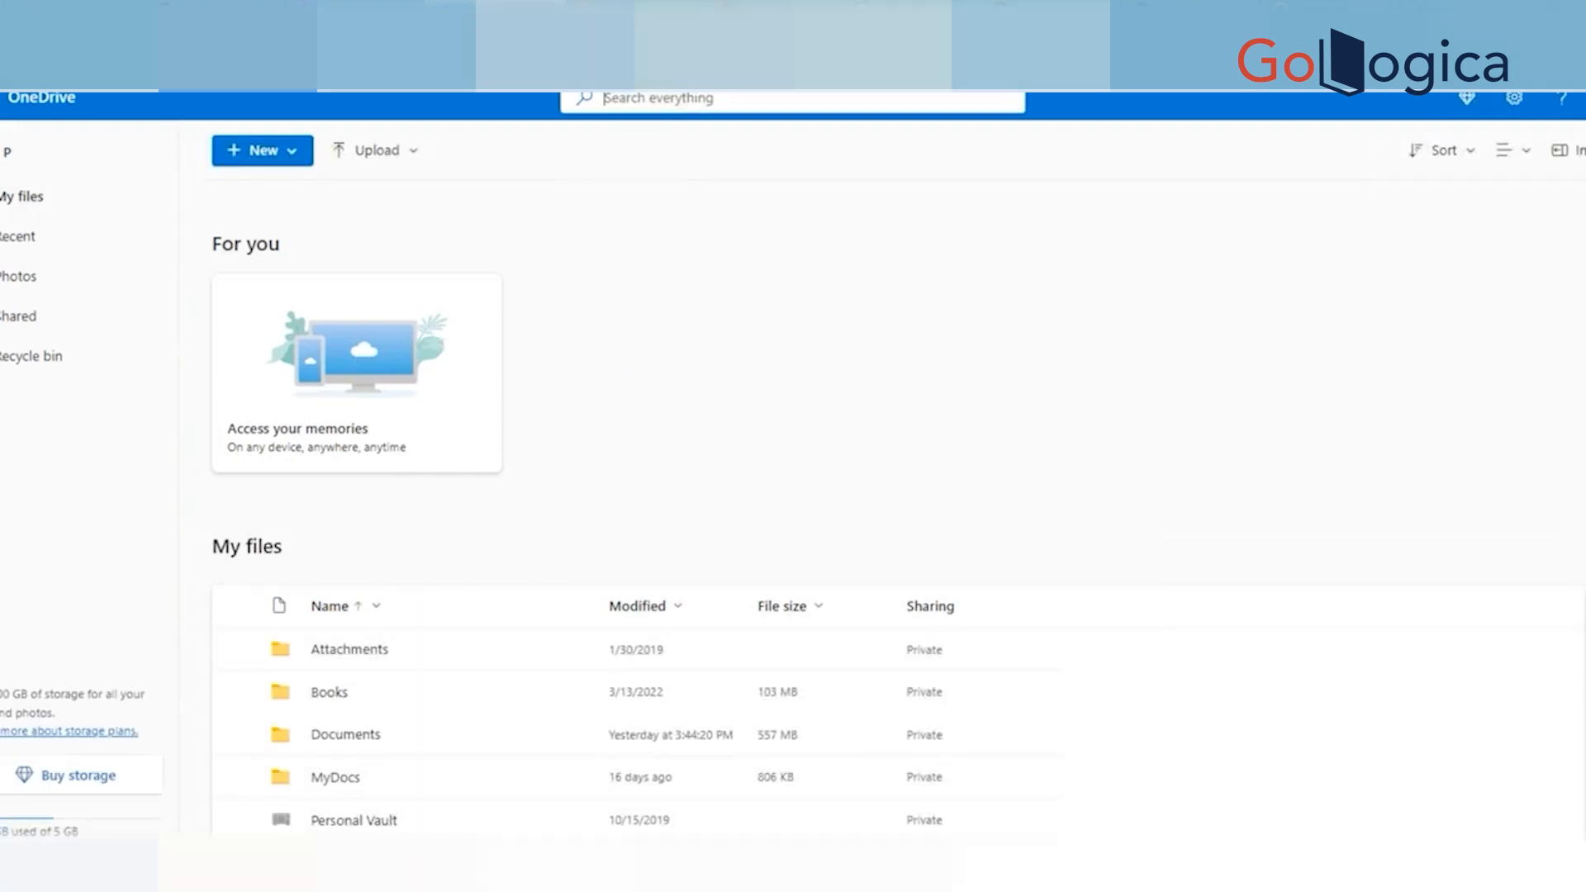
{"action": "left_click", "coordinate": [604, 98]}
{"action": "type", "text": "soap"}
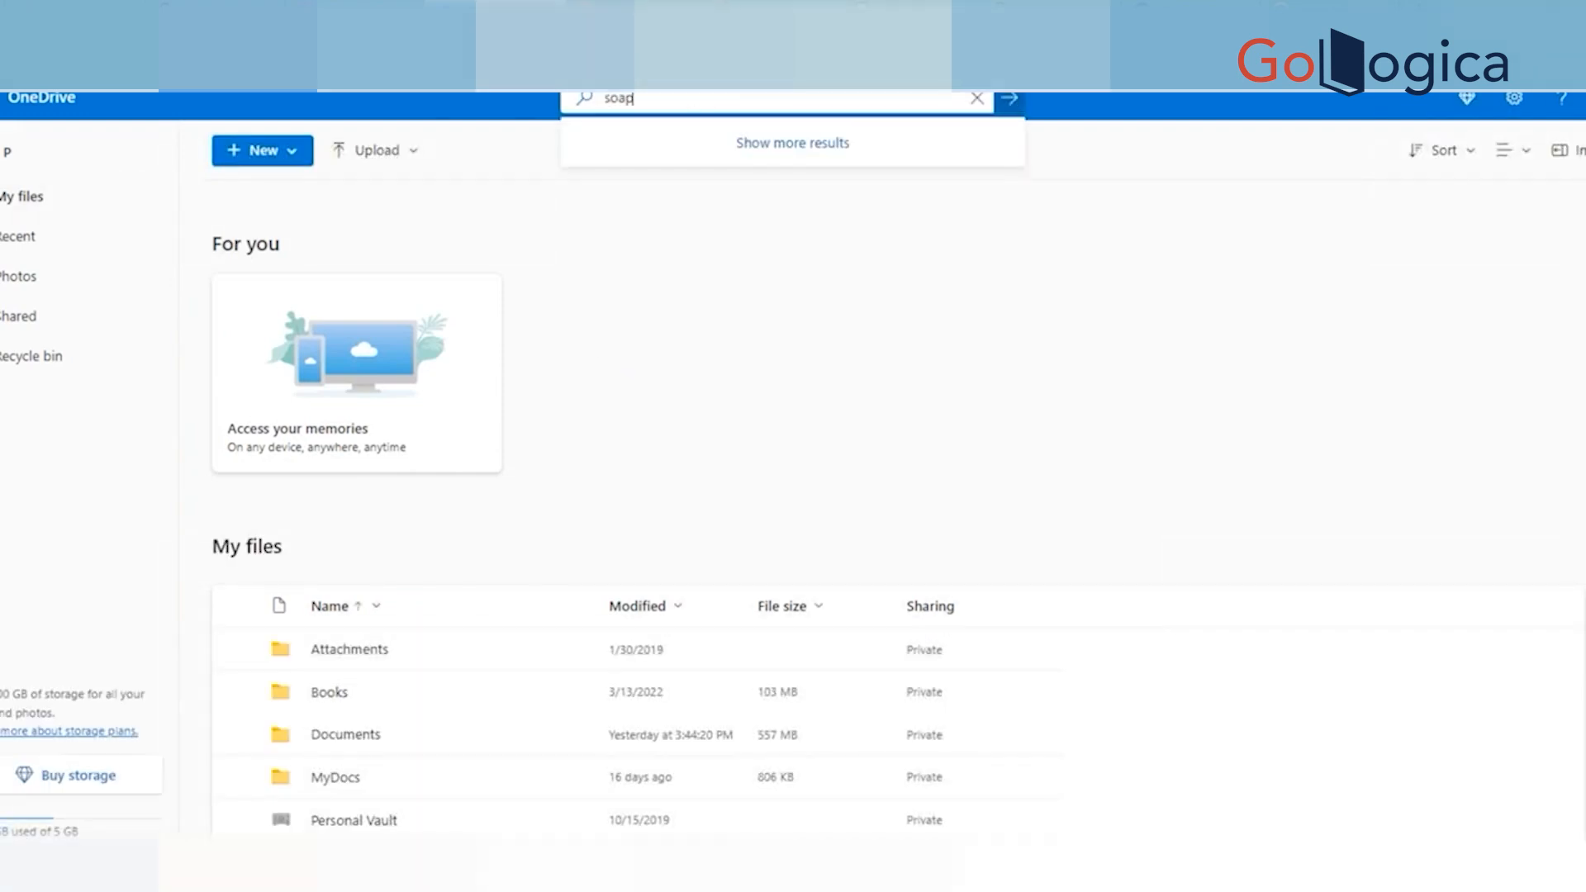
{"action": "key", "text": "Return"}
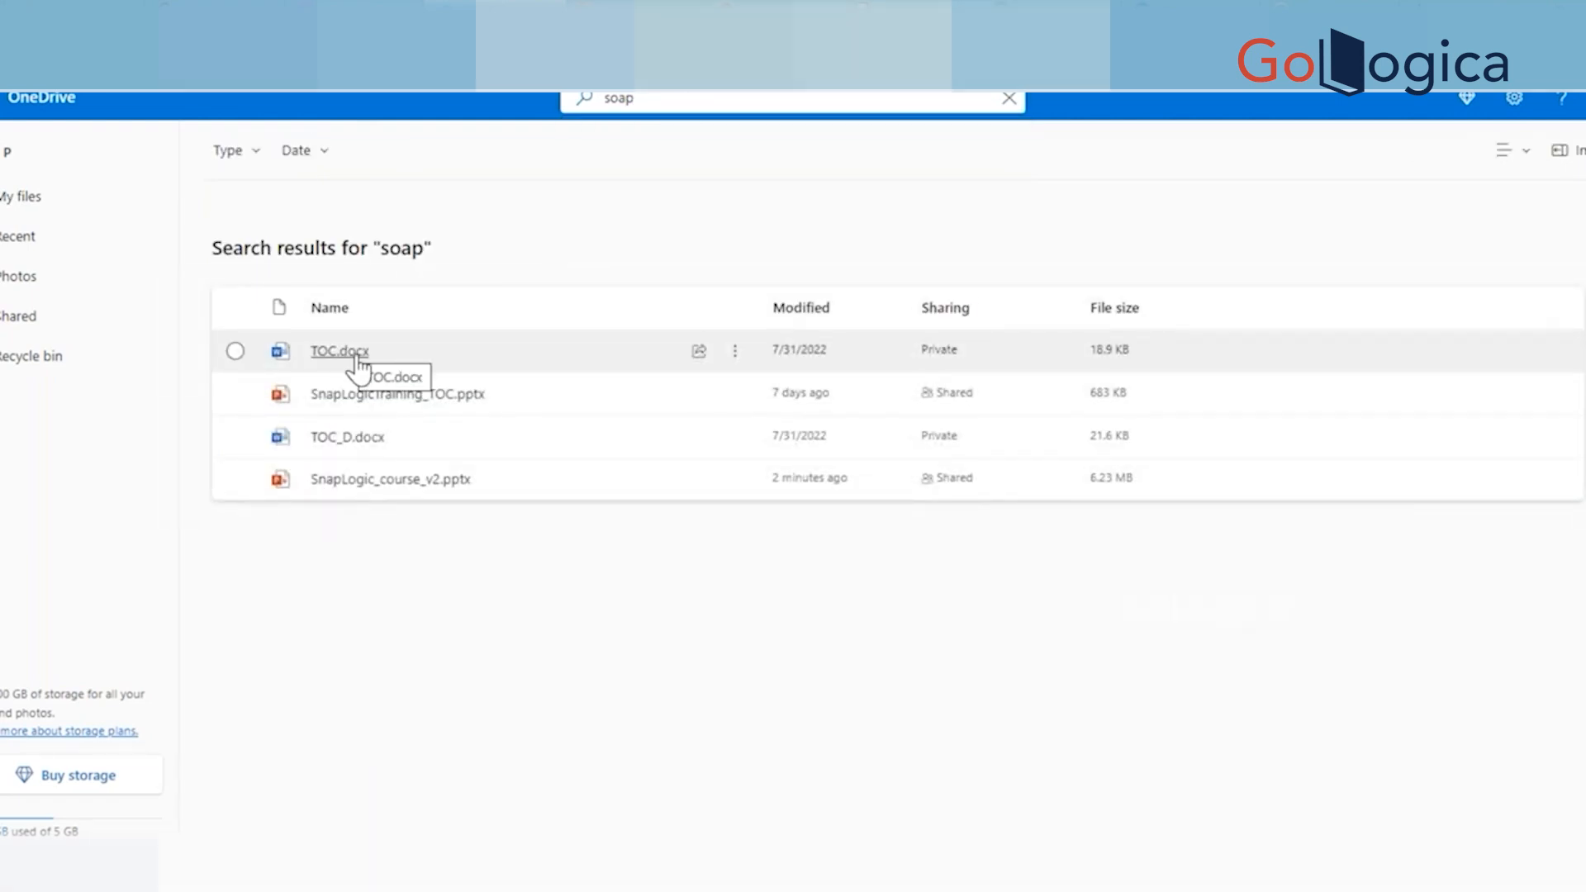
{"action": "left_click", "coordinate": [734, 436]}
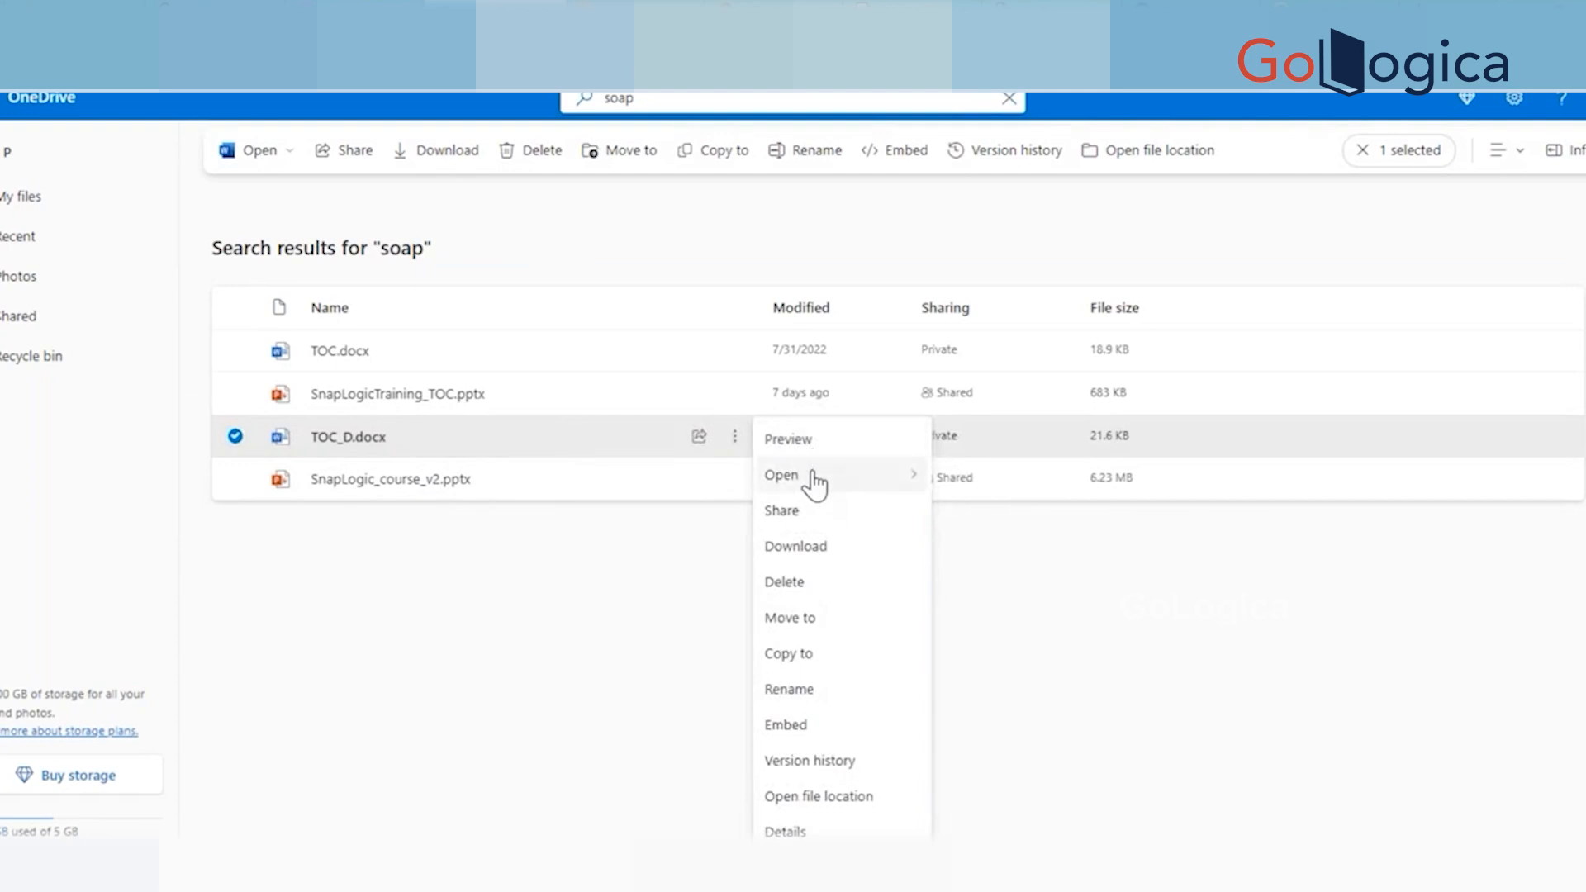
{"action": "mouse_move", "coordinate": [838, 479]}
{"action": "left_click", "coordinate": [1002, 484]}
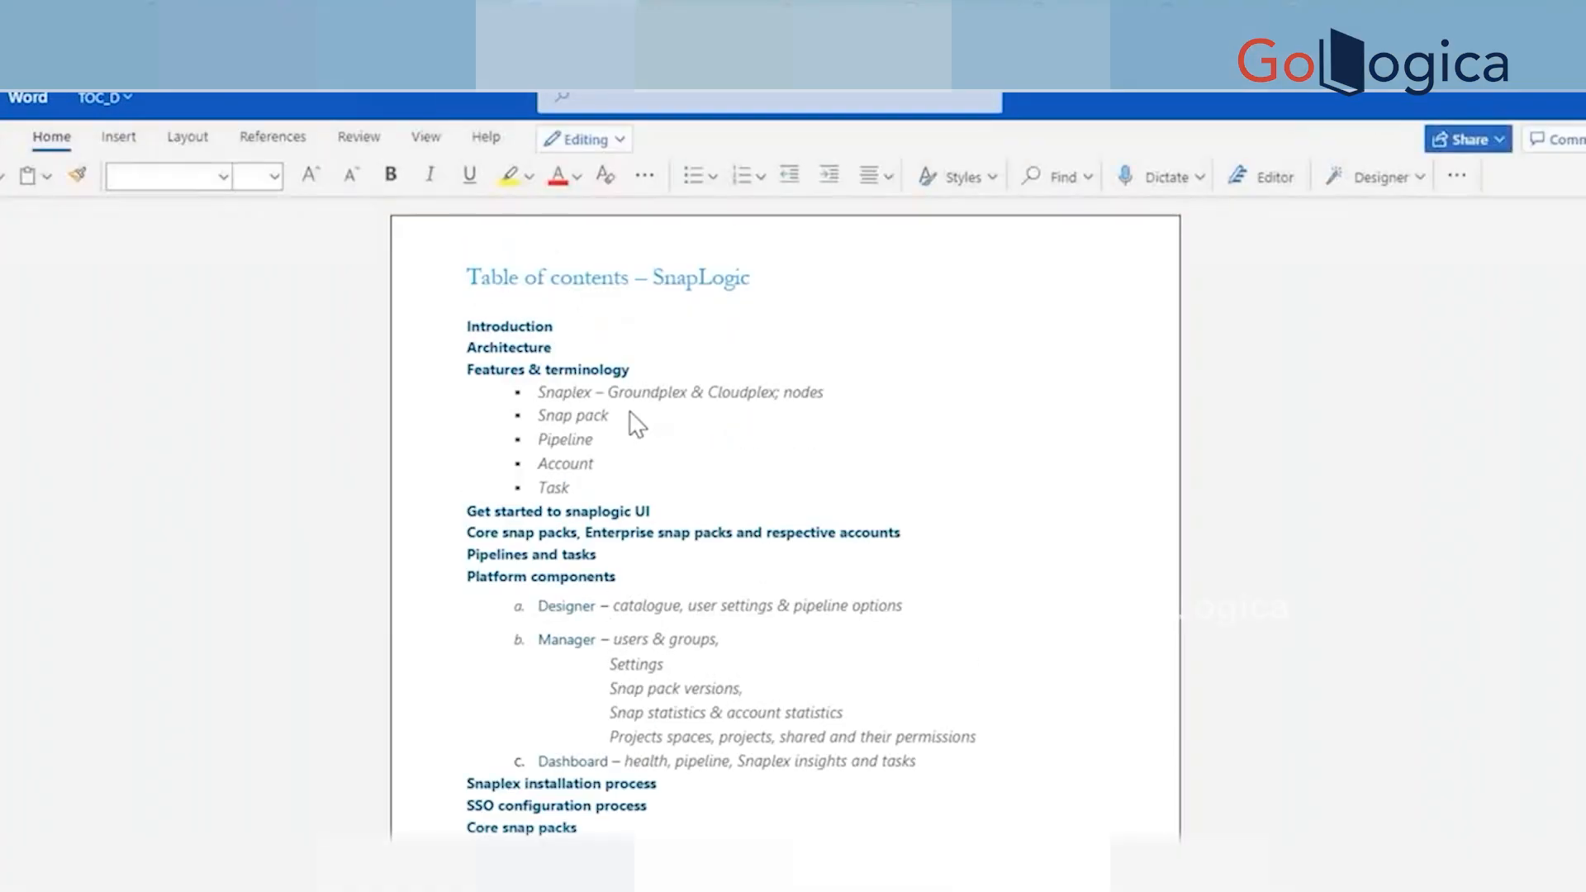
{"action": "scroll", "coordinate": [631, 418], "scroll_direction": "down", "scroll_amount": 10}
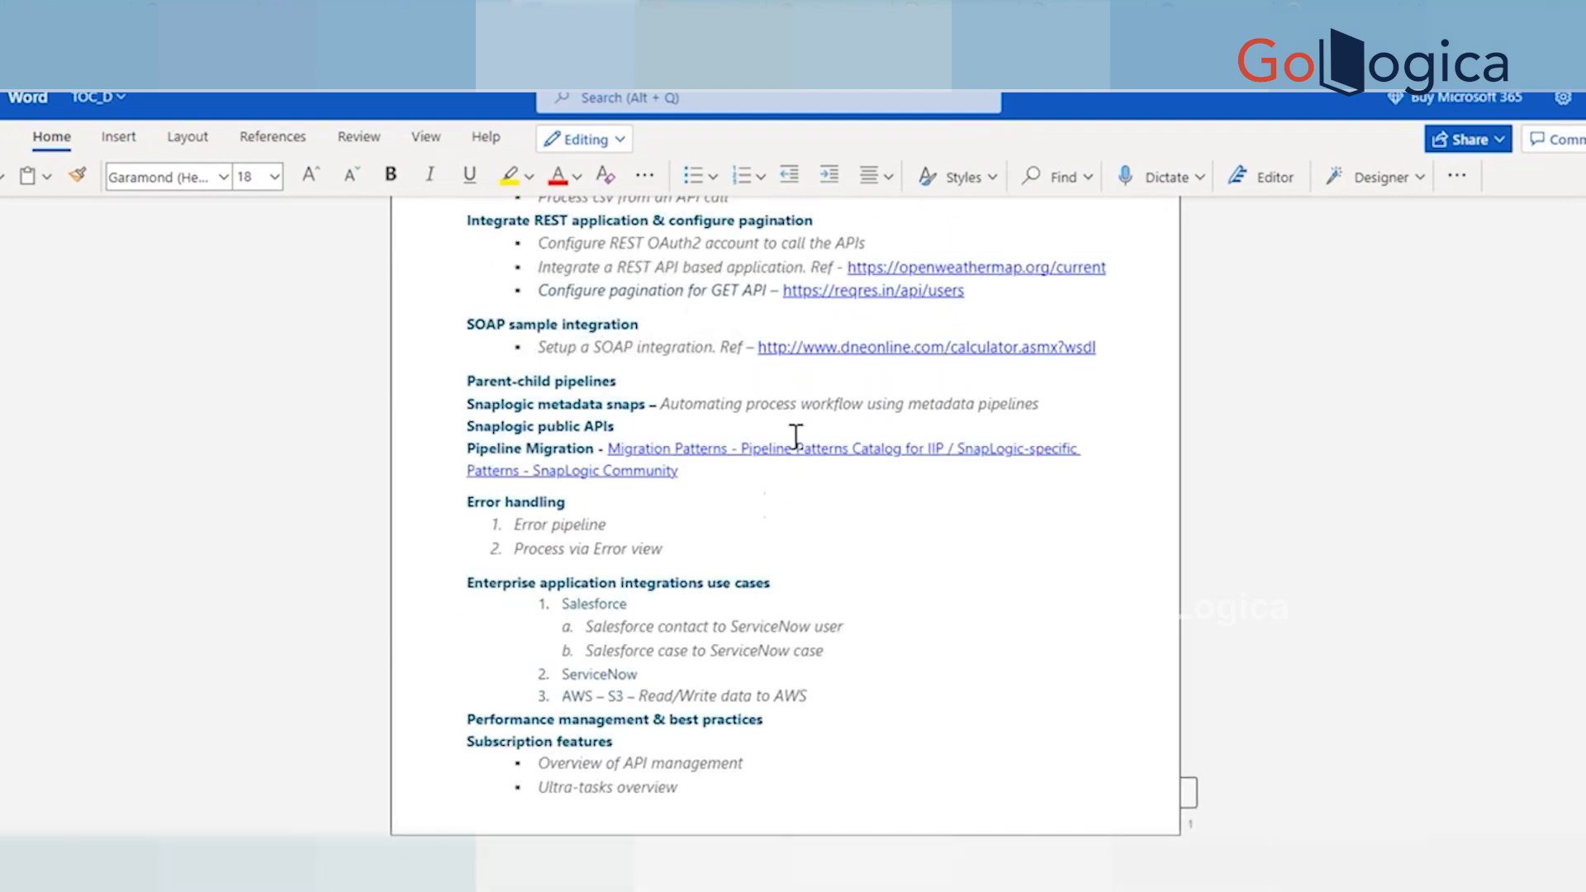
{"action": "left_click_drag", "start_coordinate": [1104, 654], "coordinate": [758, 655]}
{"action": "key", "text": "ctrl+c"}
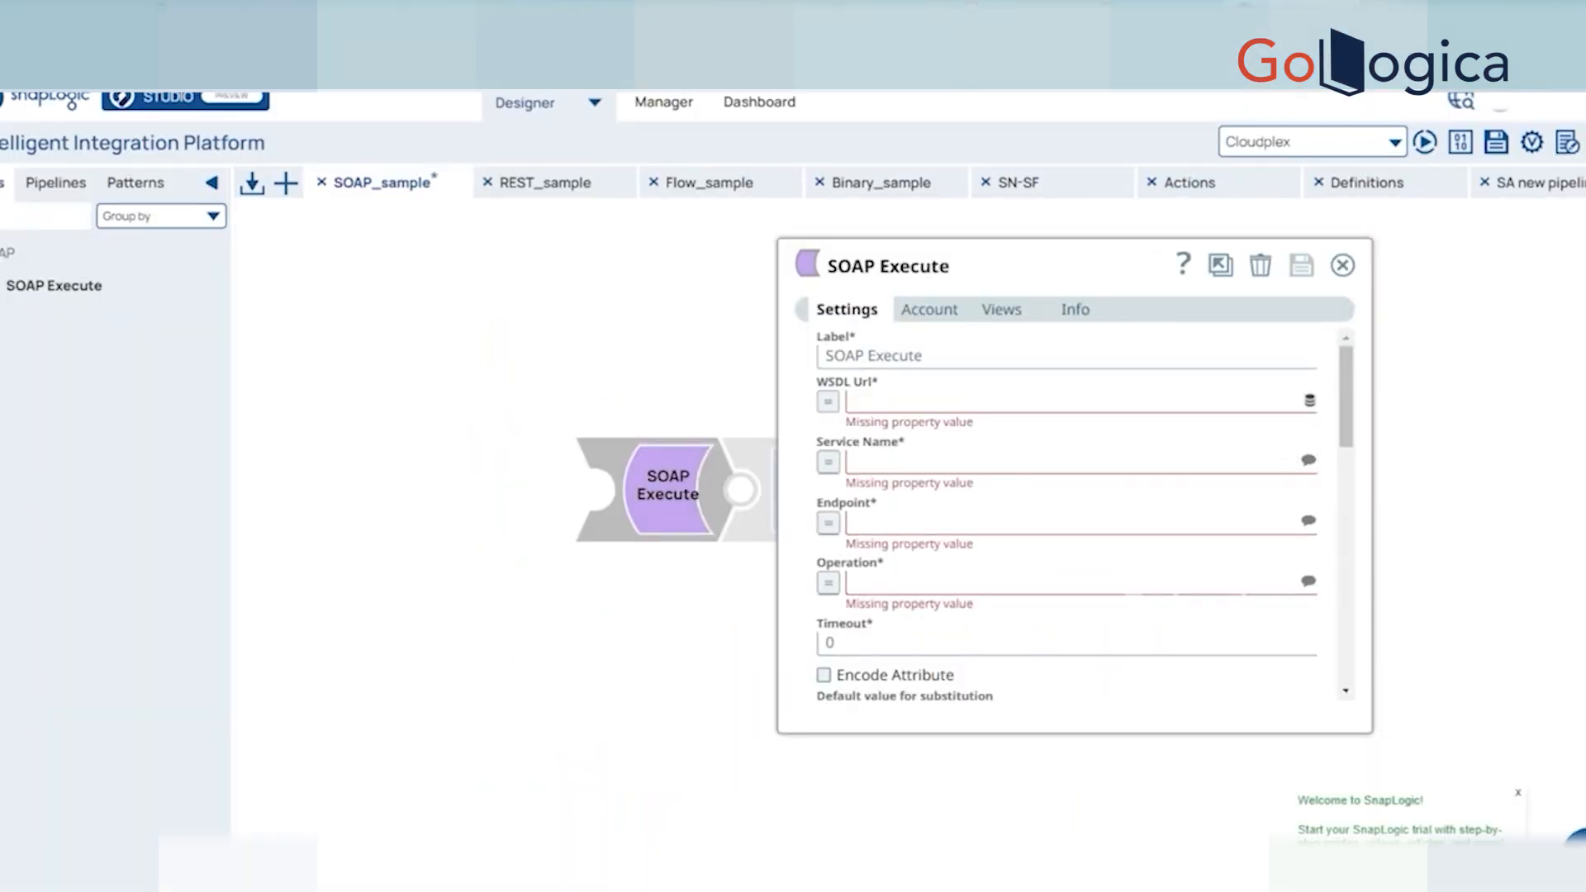
{"action": "left_click", "coordinate": [919, 403]}
{"action": "key", "text": "ctrl+v"}
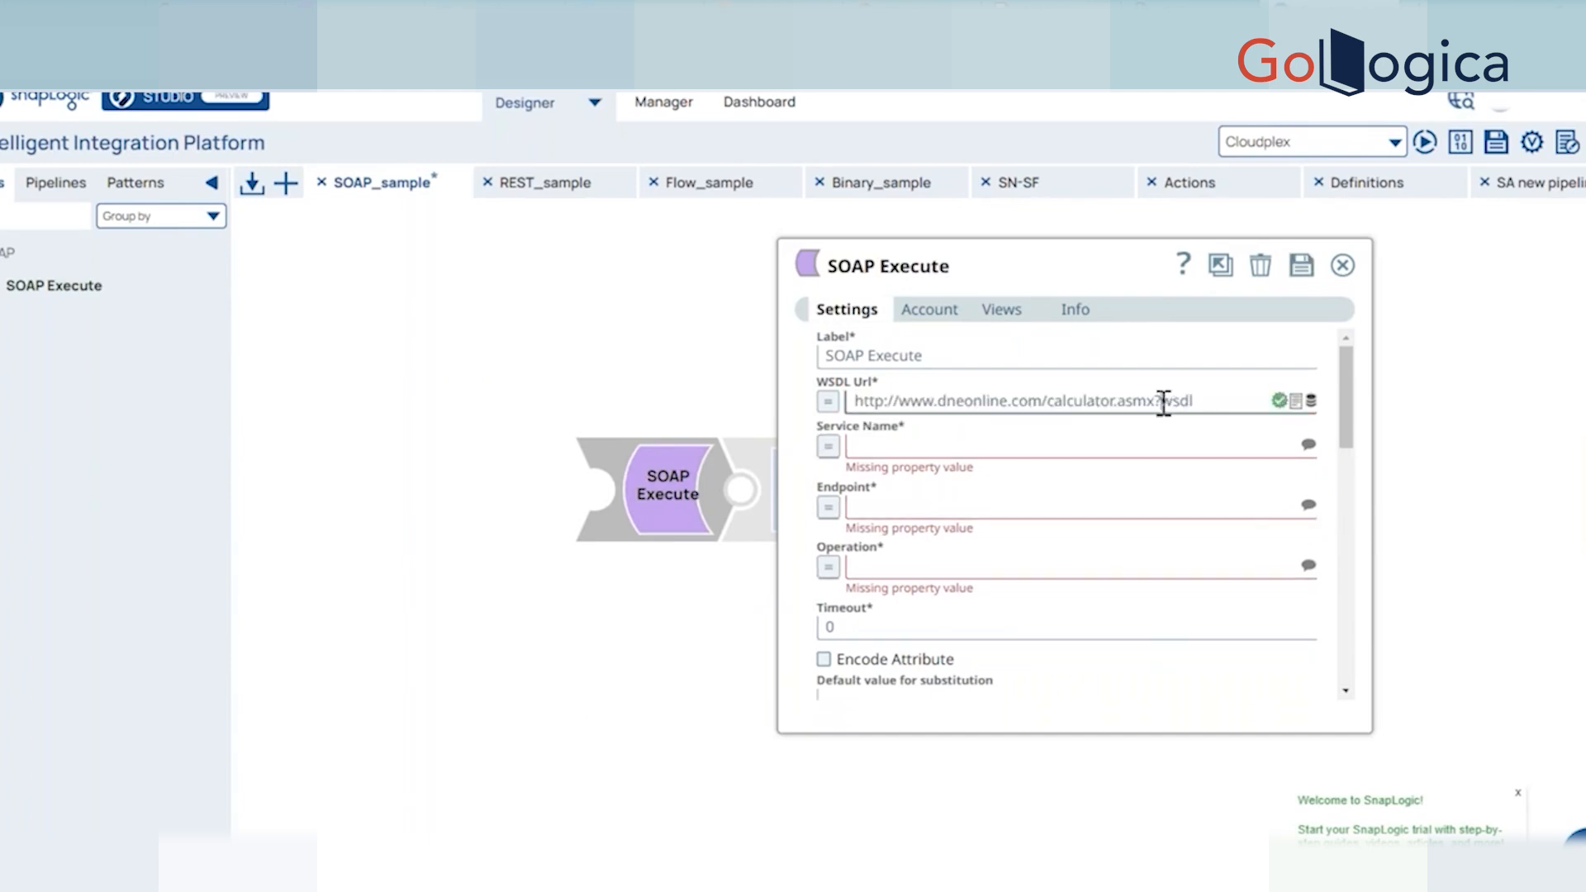
Check the ?wsdl ending of the WSDL Url, and move and enlarge the SOAP Execute dialog to show more settings.
{"action": "left_click_drag", "start_coordinate": [1161, 403], "coordinate": [1200, 405]}
{"action": "left_click", "coordinate": [1203, 405]}
{"action": "left_click_drag", "start_coordinate": [950, 265], "coordinate": [973, 197]}
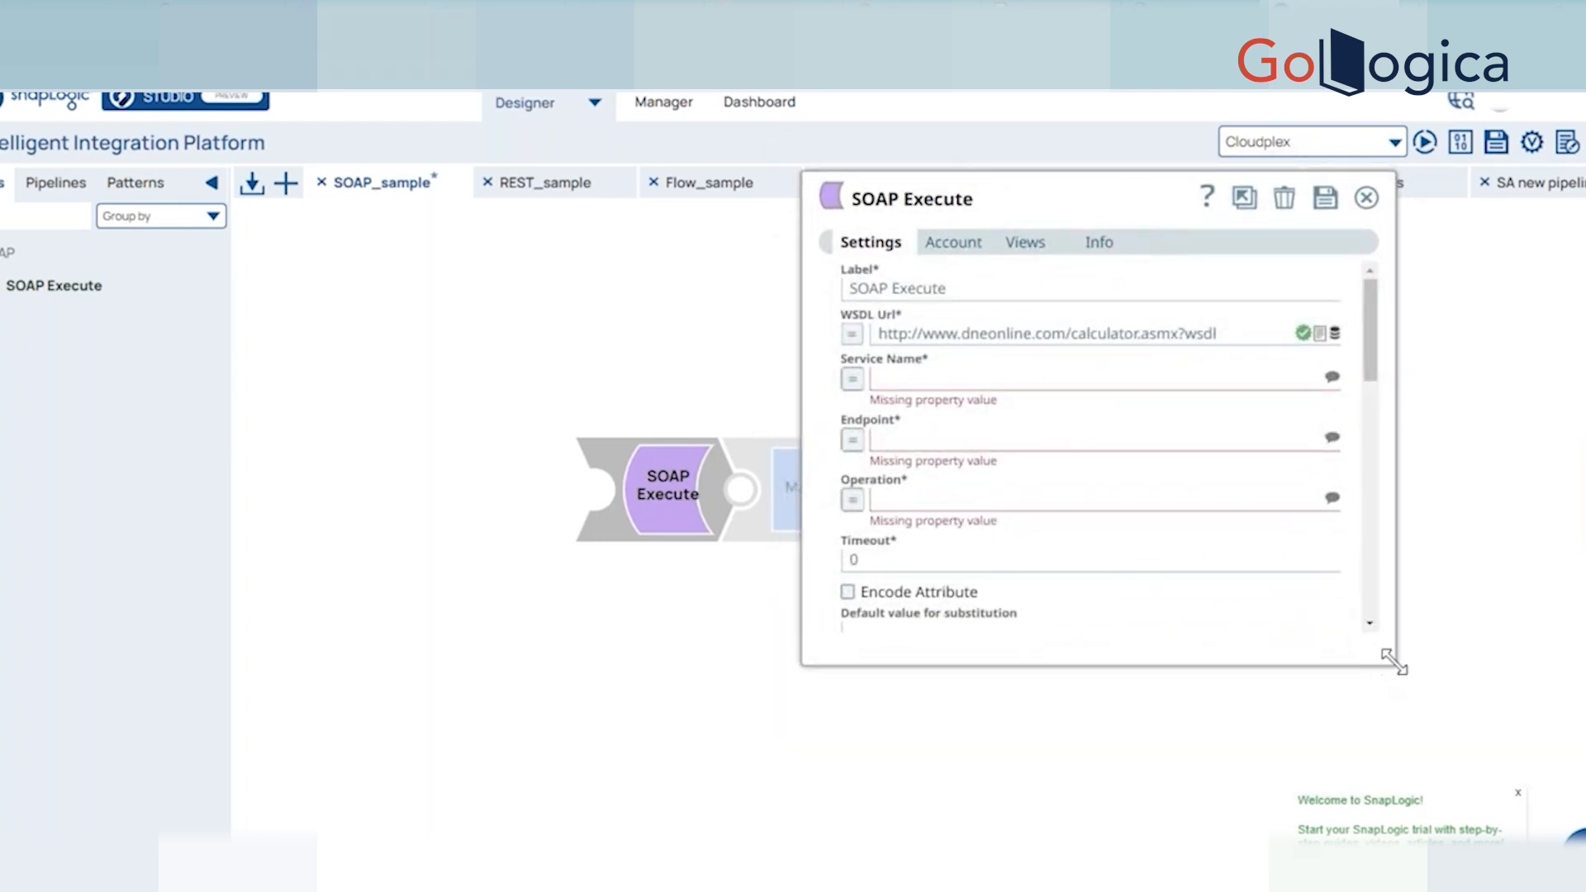
{"action": "left_click_drag", "start_coordinate": [1395, 664], "coordinate": [1421, 777]}
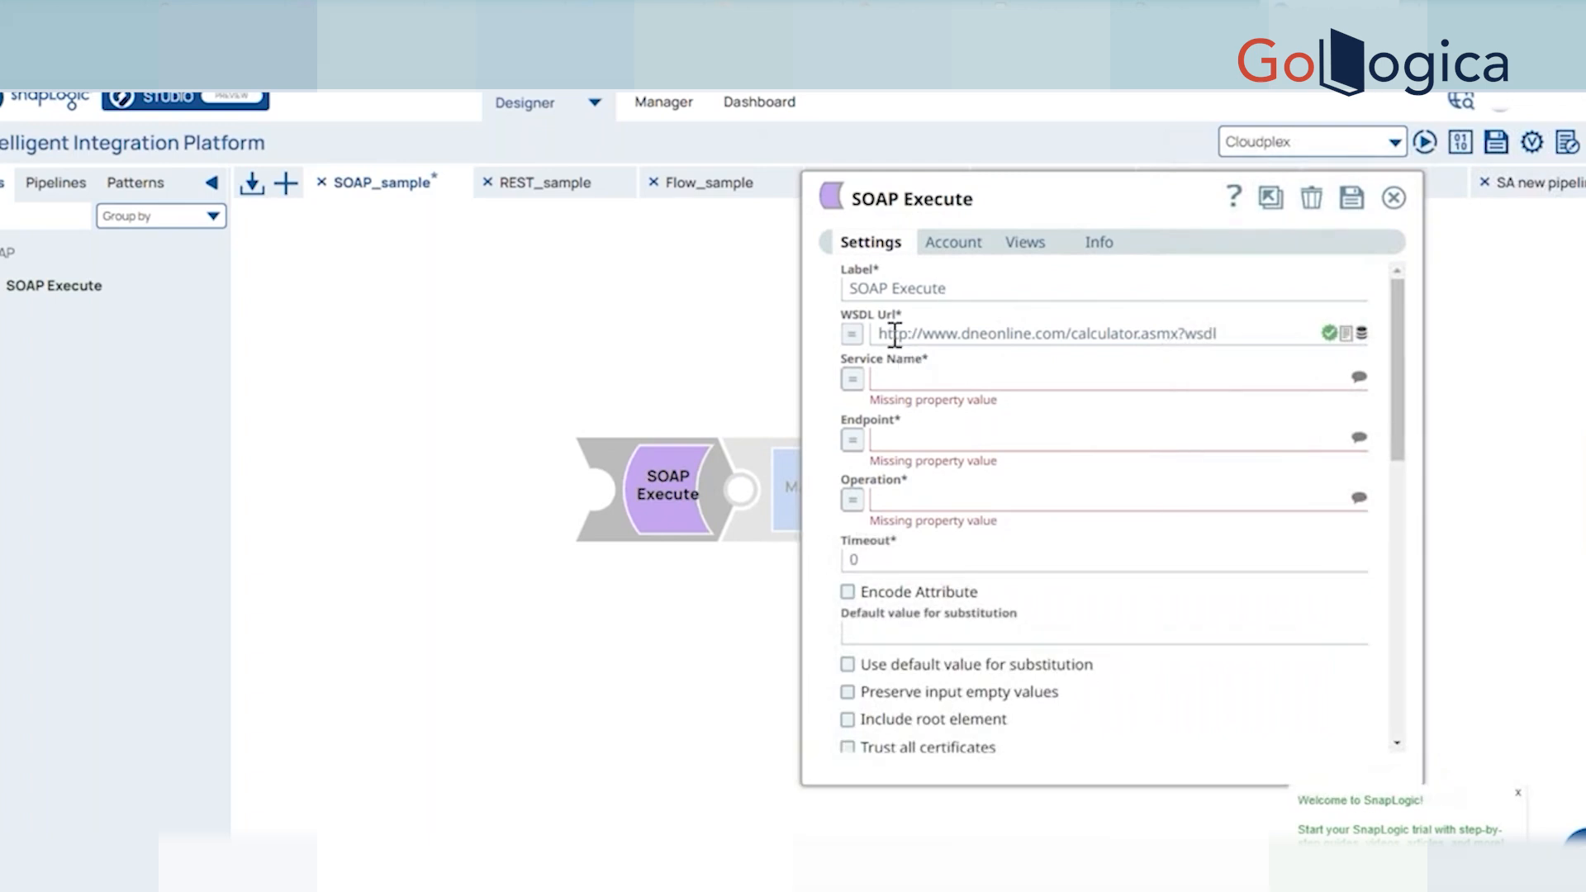
Open the WSDL Url's address in a new browser tab and examine the operations defined in the XML.
{"action": "left_click_drag", "start_coordinate": [895, 333], "coordinate": [1232, 337]}
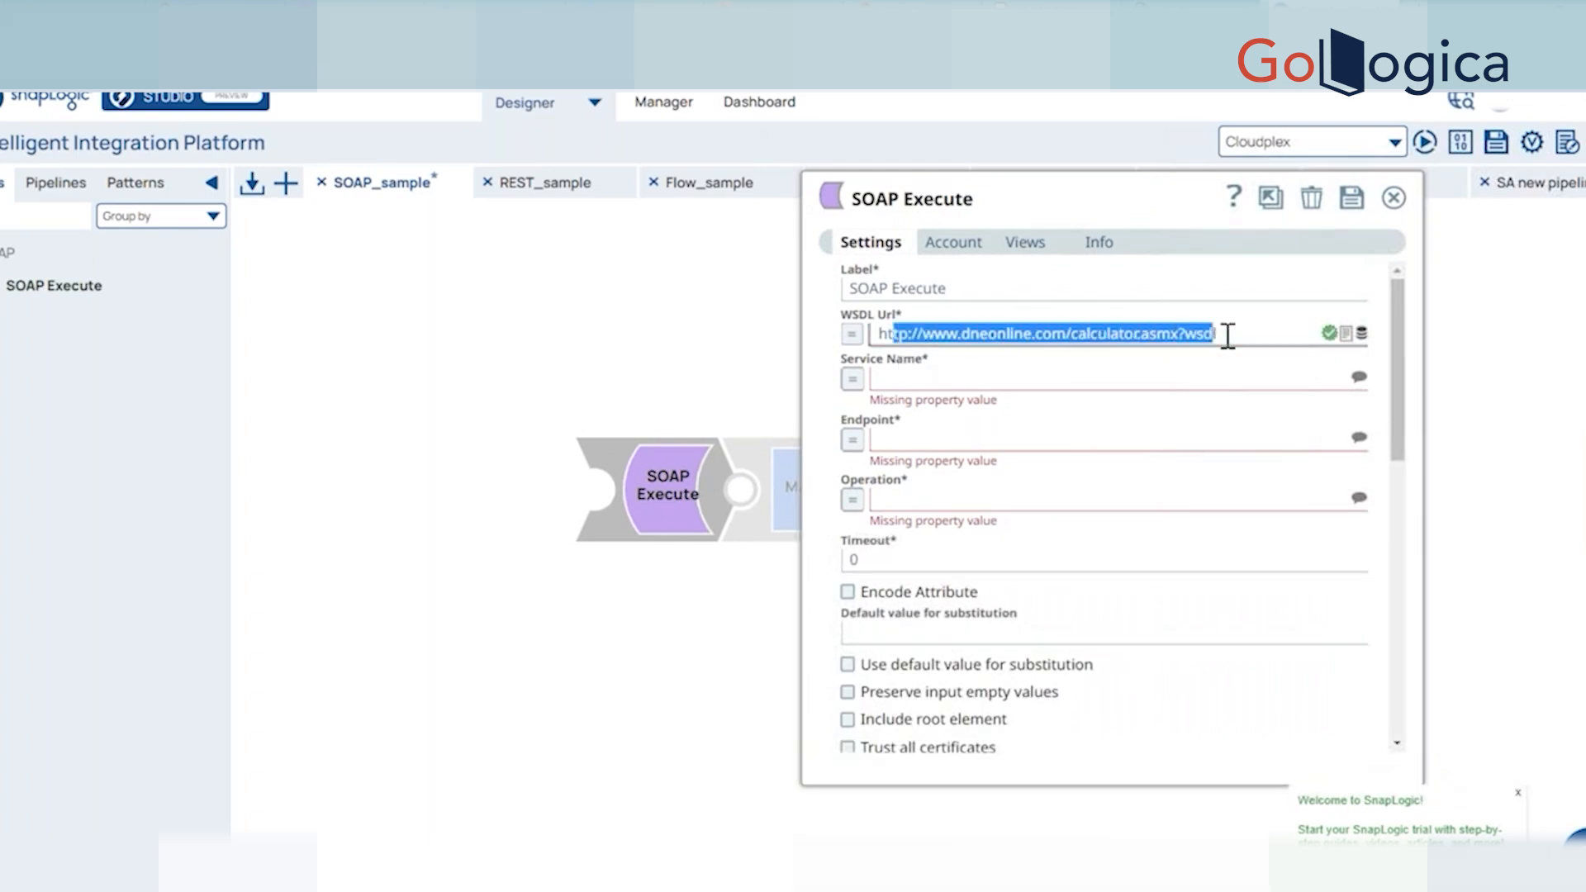
{"action": "left_click", "coordinate": [1233, 336]}
{"action": "triple_click", "coordinate": [1181, 334]}
{"action": "key", "text": "ctrl+c"}
{"action": "key", "text": "ctrl+t"}
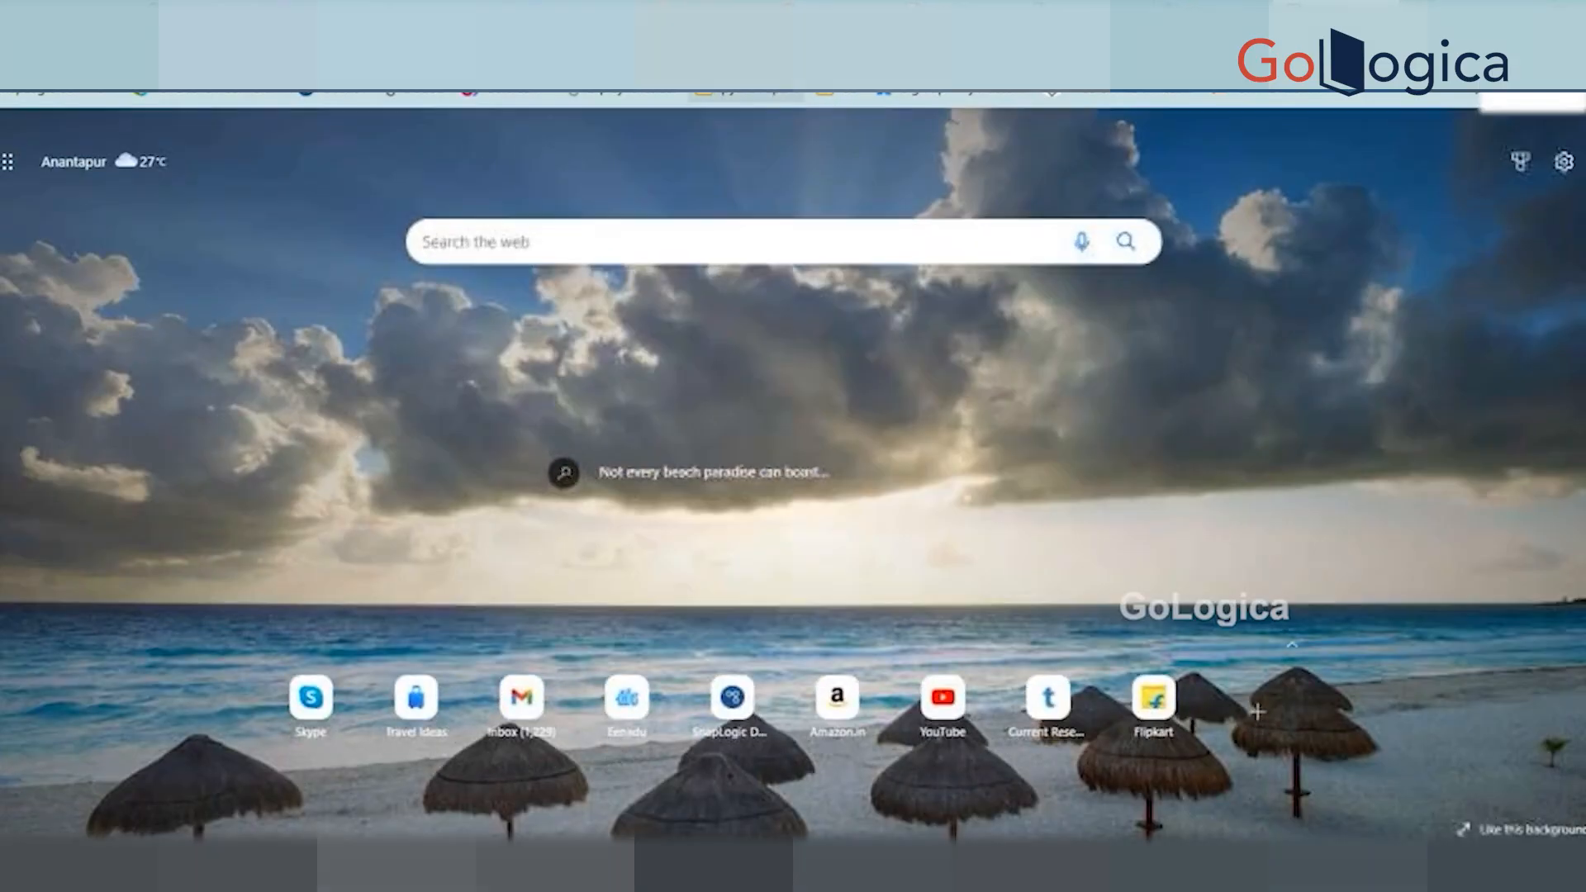
{"action": "key", "text": "ctrl+v"}
{"action": "key", "text": "Return"}
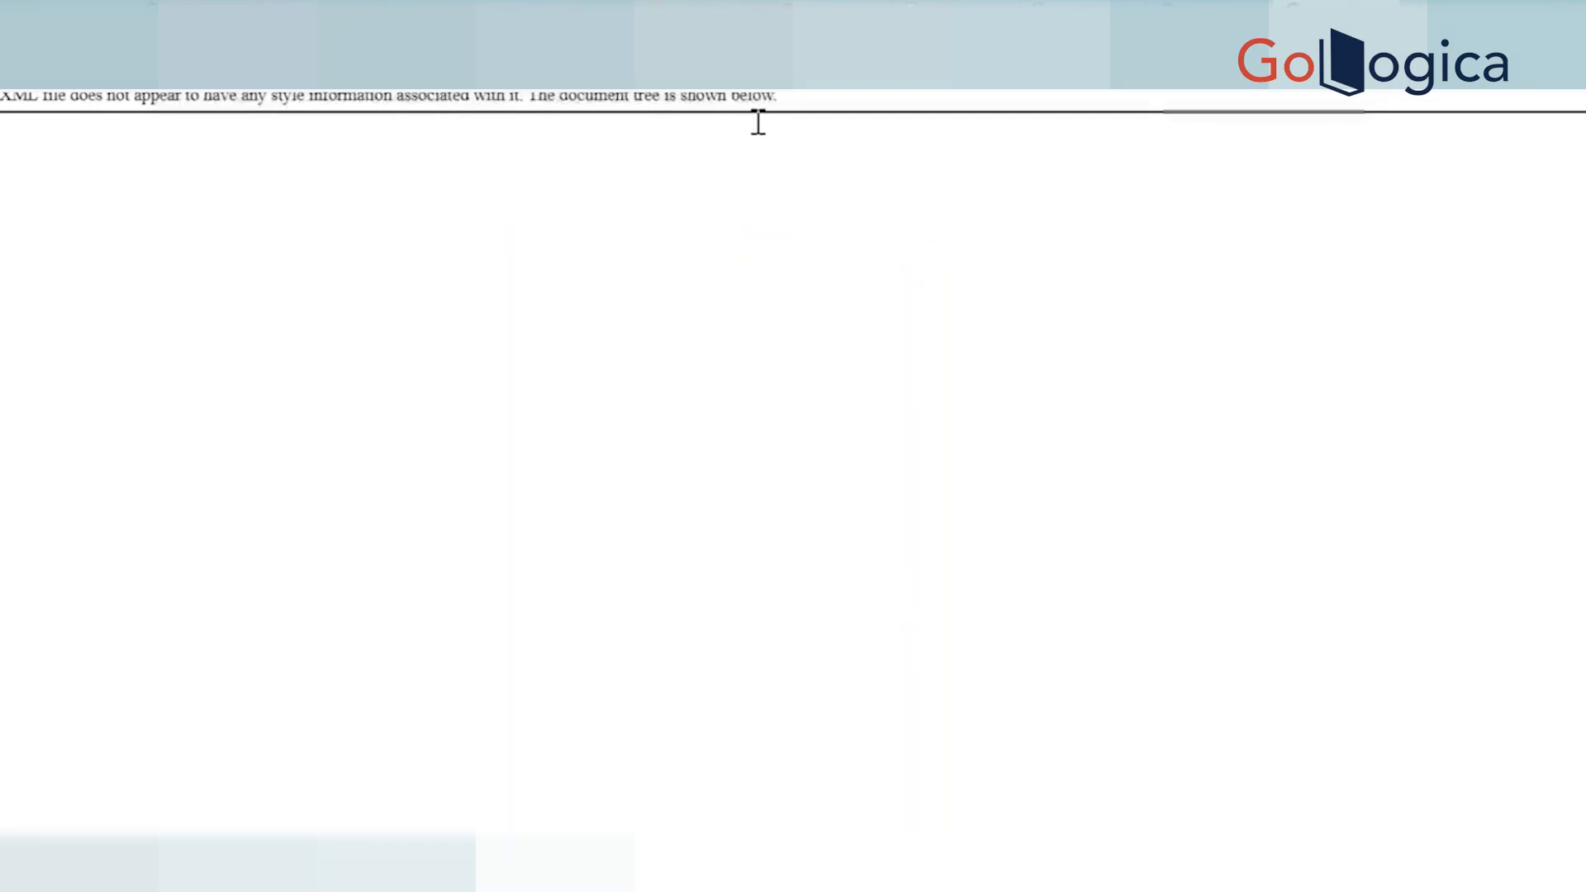
{"action": "scroll", "coordinate": [446, 608], "scroll_direction": "down", "scroll_amount": 10}
{"action": "scroll", "coordinate": [445, 610], "scroll_direction": "down", "scroll_amount": 15}
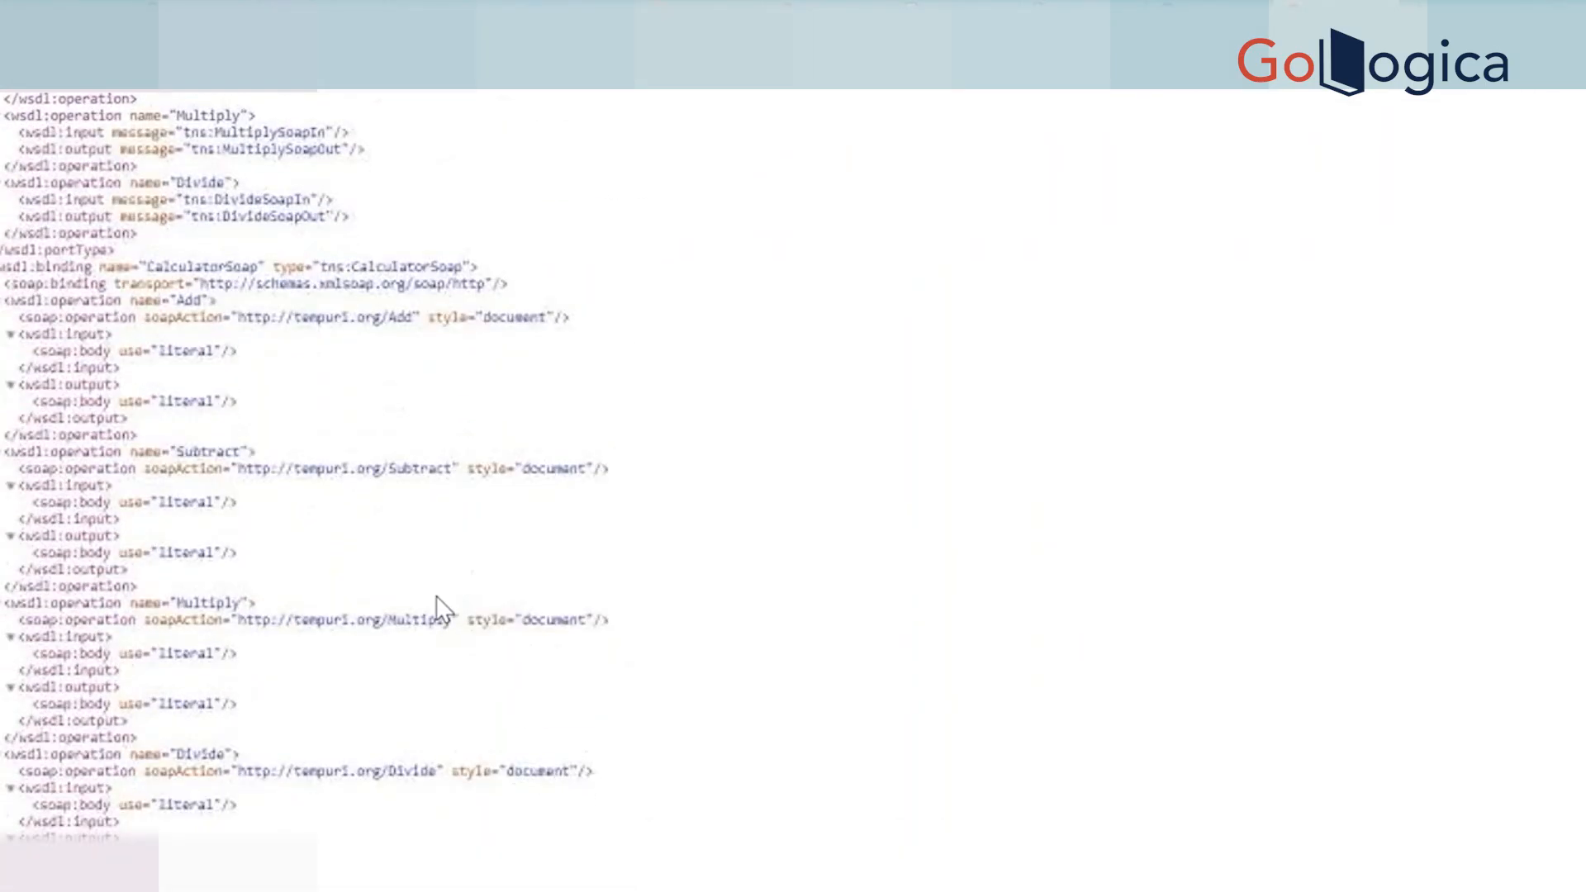
Return to the start of the WSDL and highlight its opening definitions block with the namespaces.
{"action": "scroll", "coordinate": [444, 610], "scroll_direction": "up", "scroll_amount": 10}
{"action": "scroll", "coordinate": [444, 610], "scroll_direction": "up", "scroll_amount": 15}
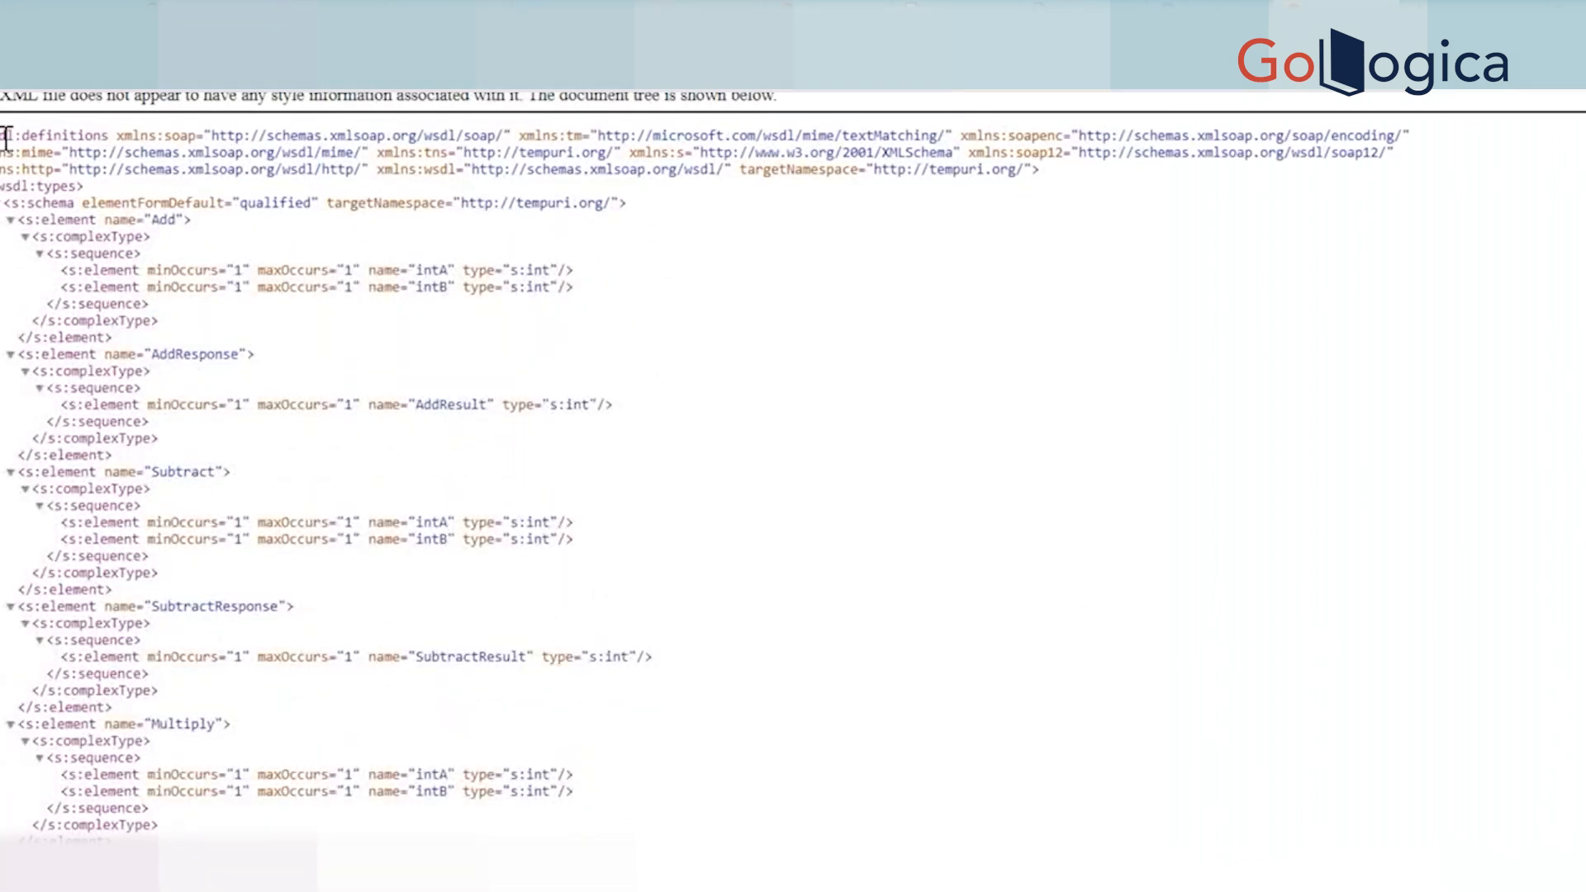
{"action": "left_click_drag", "start_coordinate": [8, 144], "coordinate": [13, 187]}
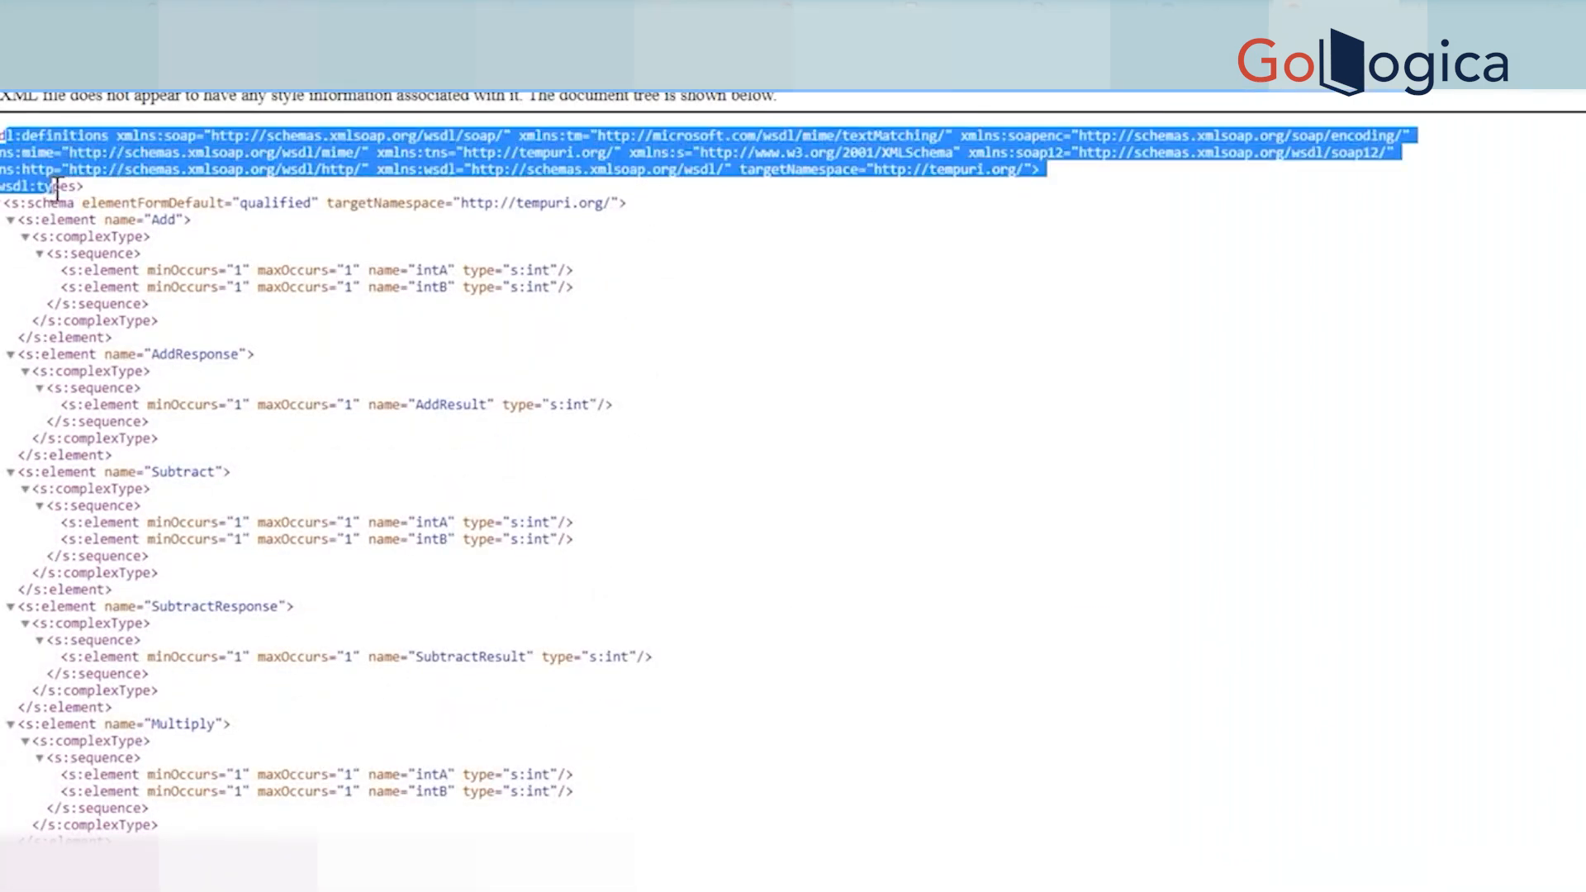
{"action": "left_click", "coordinate": [21, 211]}
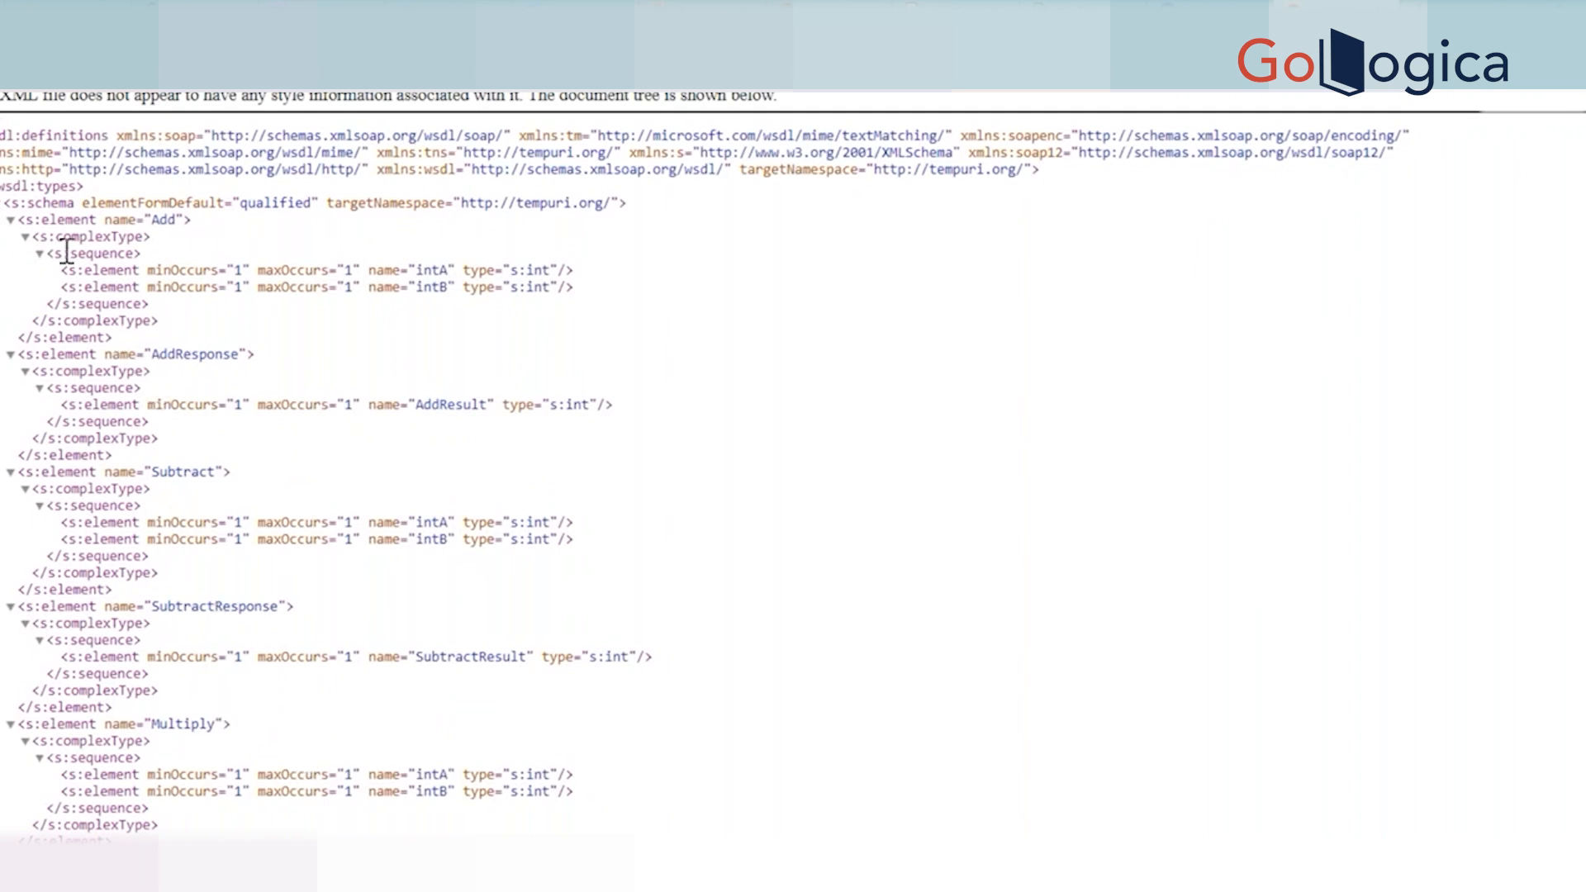
Collapse the schema elements for Add, Subtract, Multiply and Divide, including their Response elements, in the WSDL tree.
{"action": "left_click", "coordinate": [26, 236]}
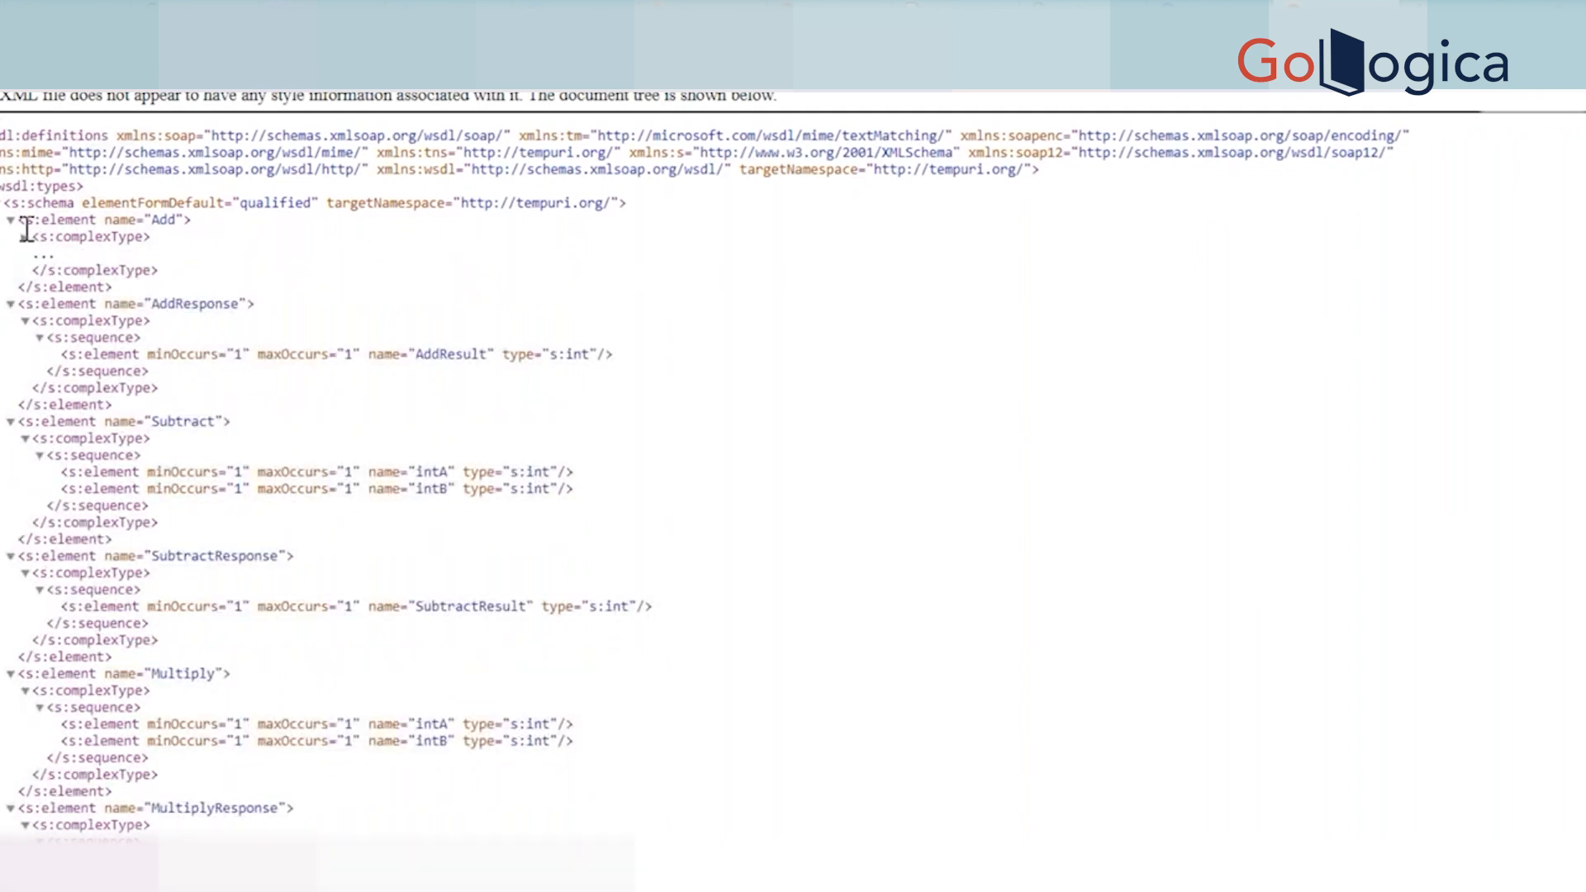
{"action": "left_click", "coordinate": [24, 238]}
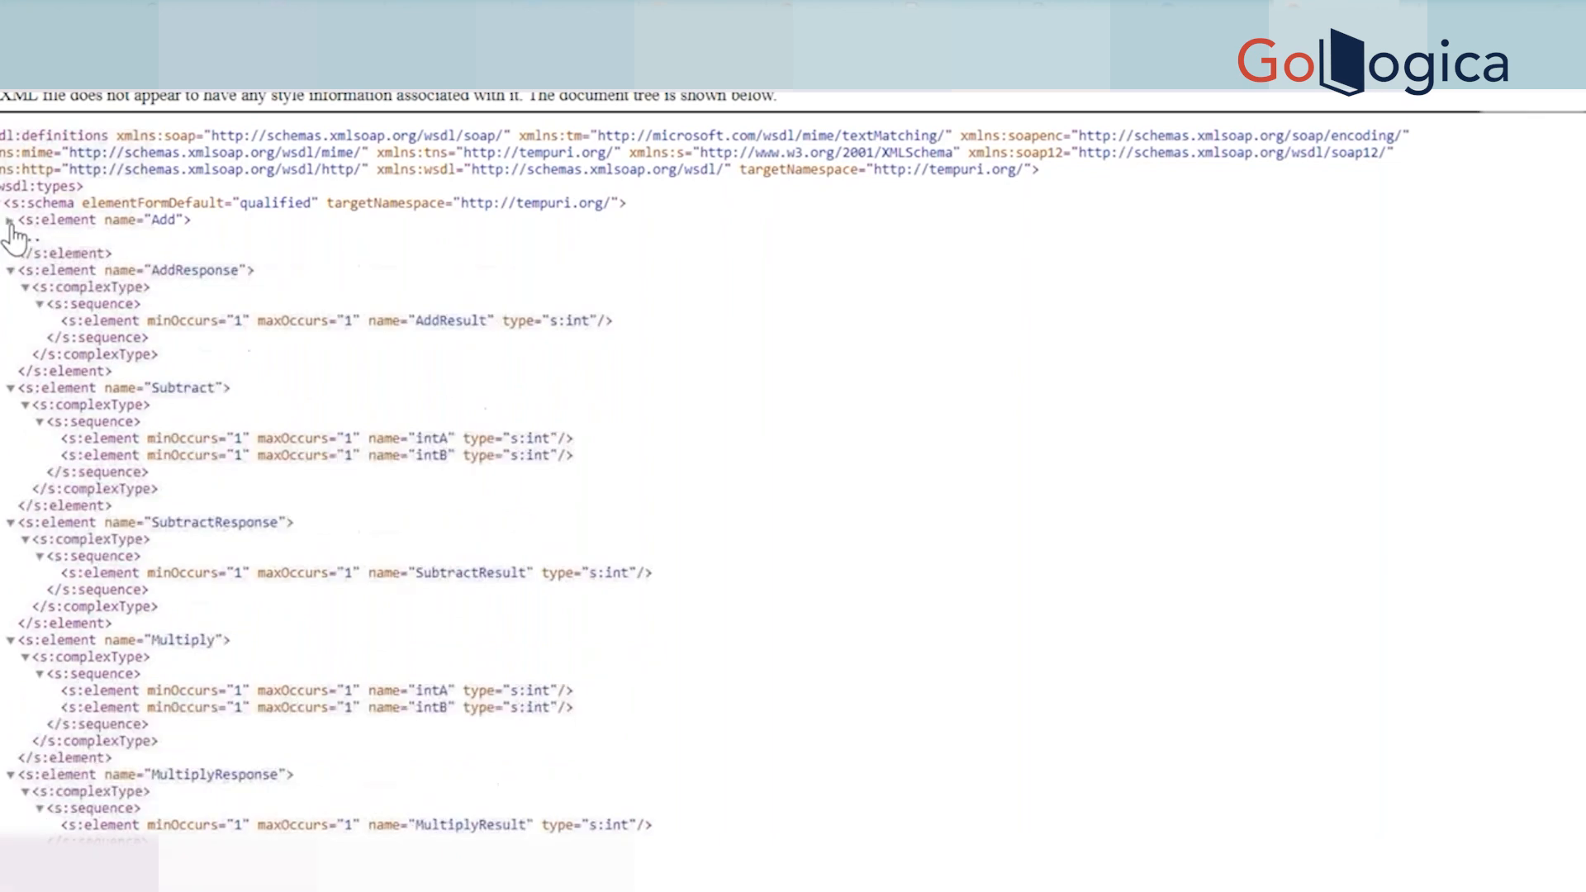
{"action": "left_click", "coordinate": [10, 221]}
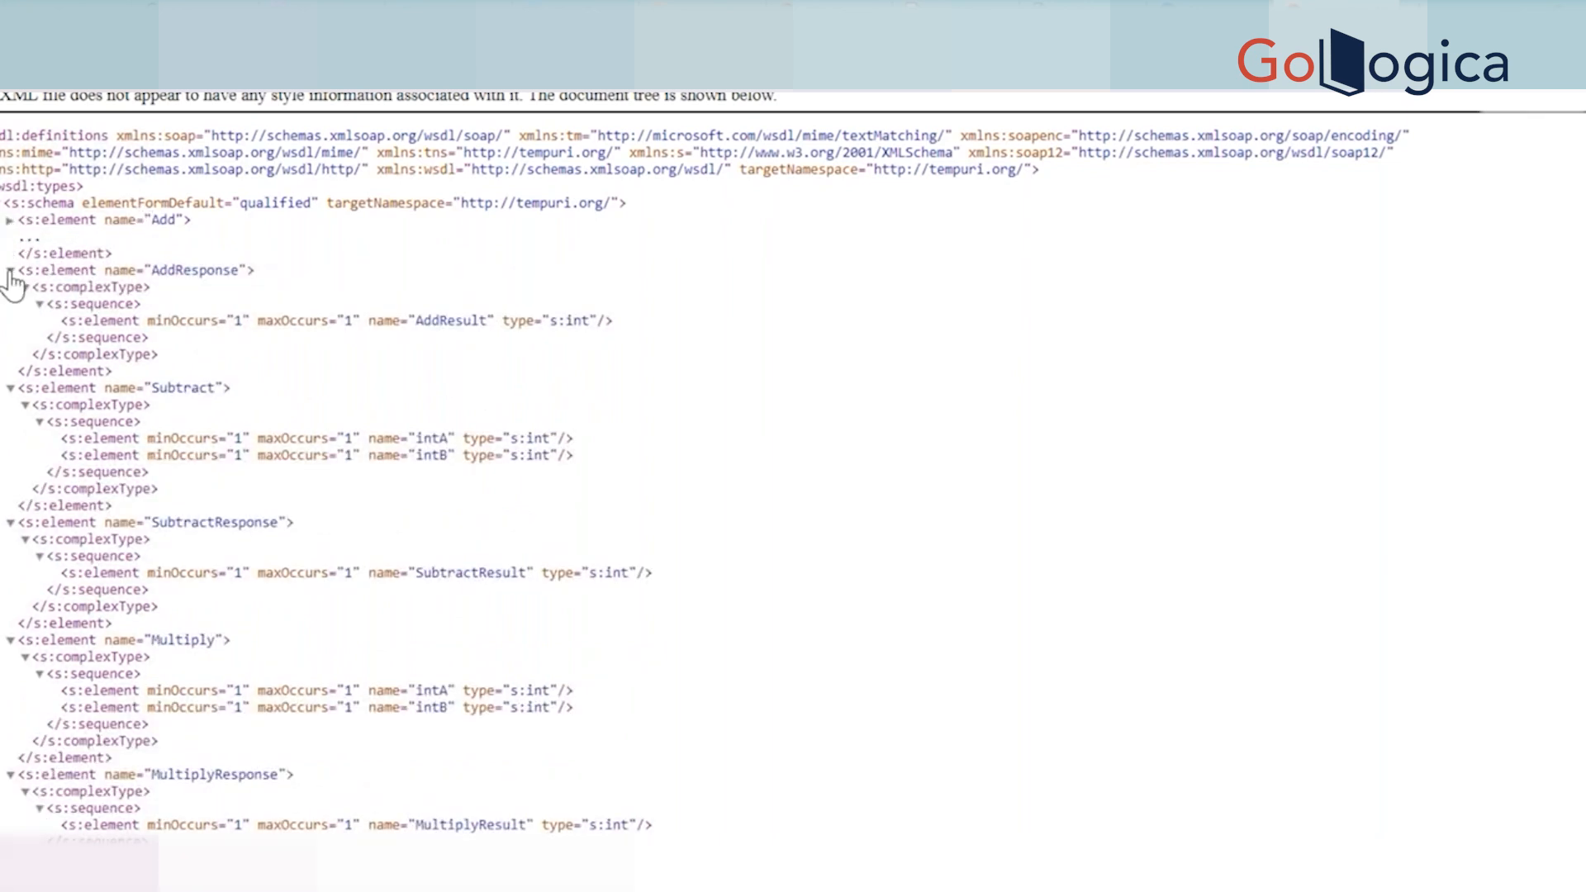
{"action": "left_click", "coordinate": [11, 271]}
{"action": "left_click", "coordinate": [10, 322]}
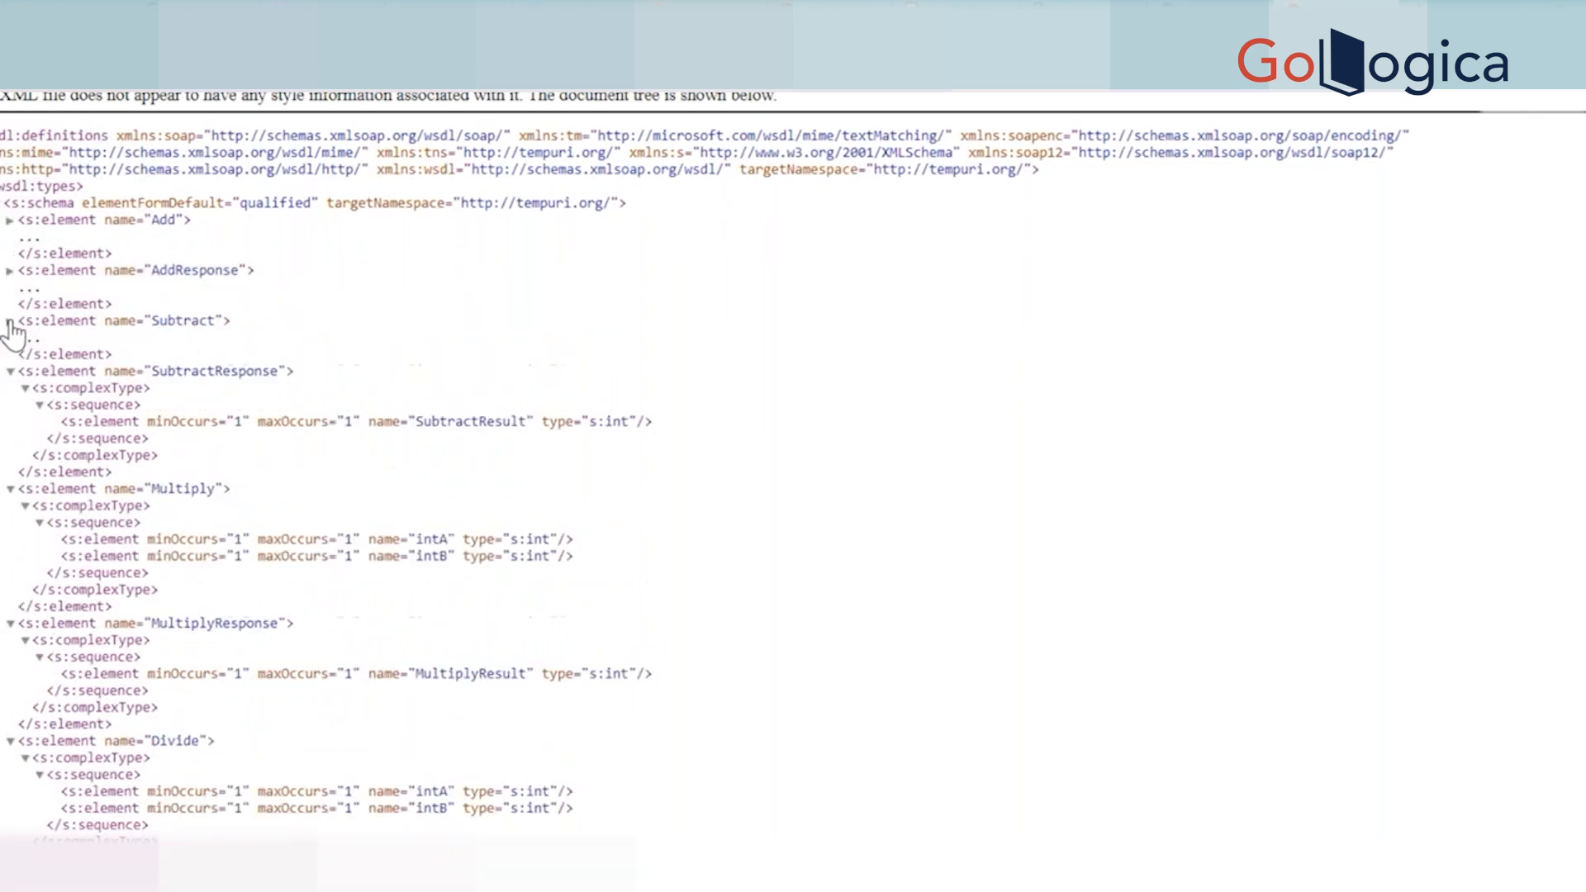
{"action": "left_click", "coordinate": [10, 372]}
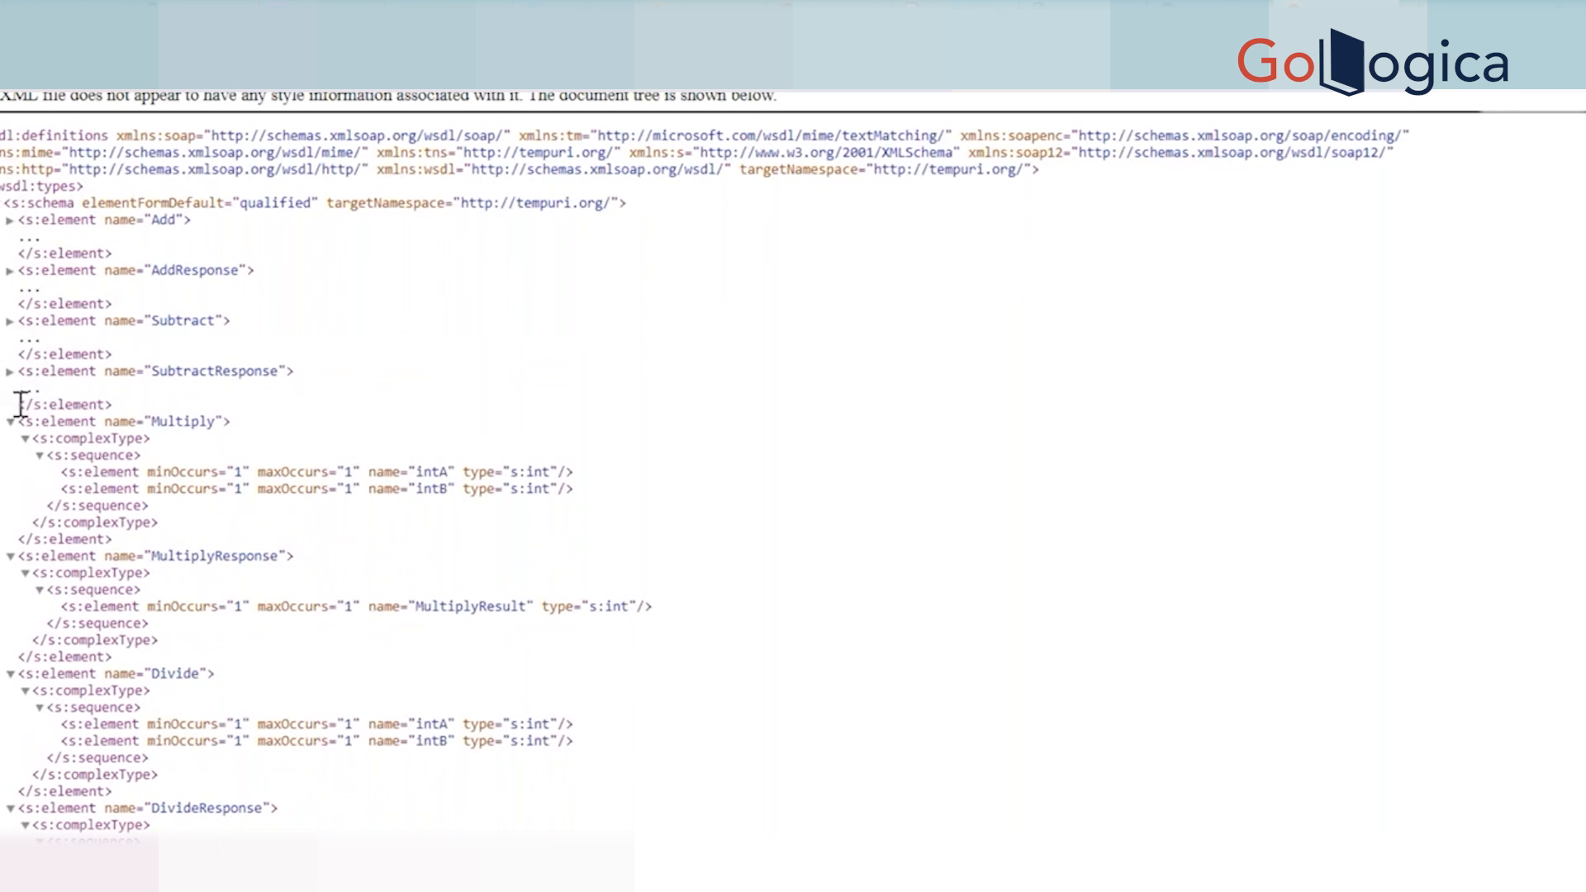
{"action": "left_click", "coordinate": [9, 424]}
{"action": "scroll", "coordinate": [33, 413], "scroll_direction": "down", "scroll_amount": 3}
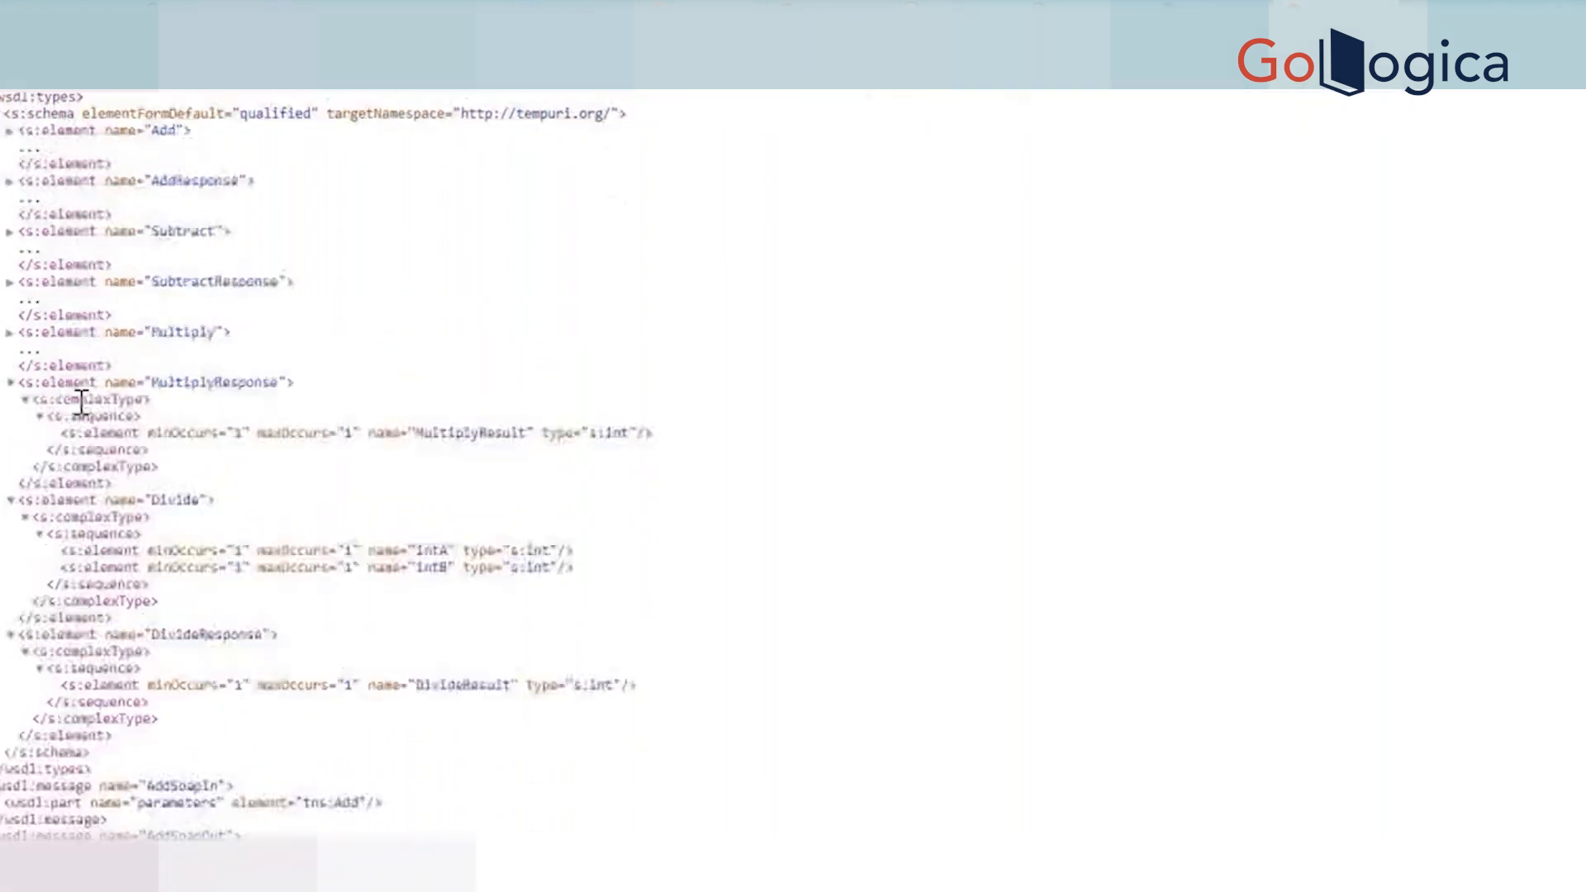
{"action": "left_click", "coordinate": [10, 225]}
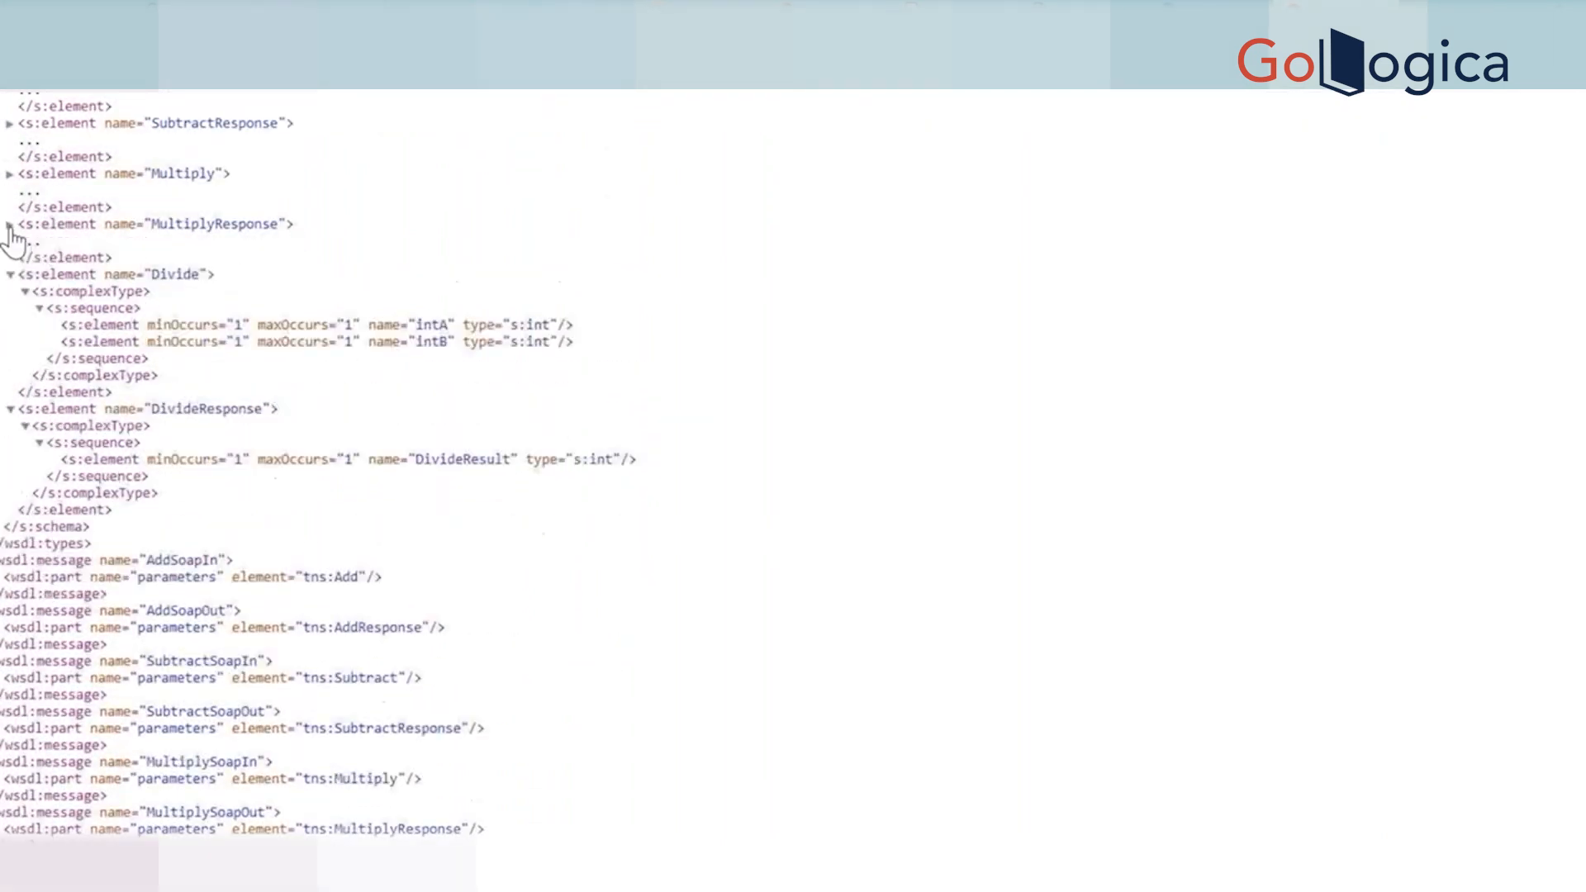
{"action": "left_click", "coordinate": [10, 274]}
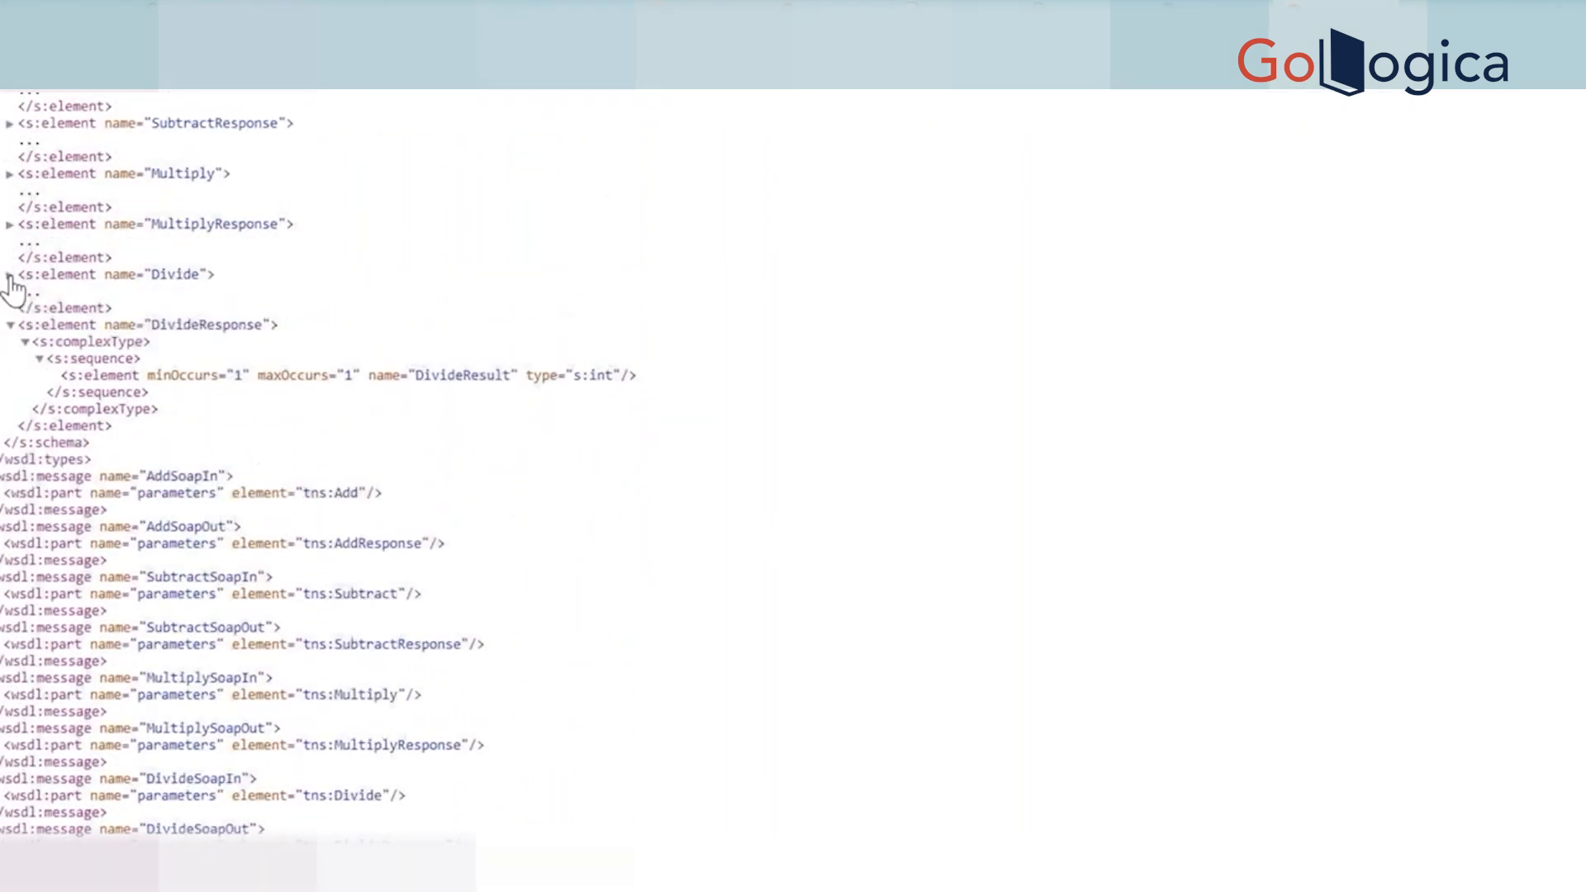
{"action": "left_click", "coordinate": [10, 325]}
{"action": "scroll", "coordinate": [258, 478], "scroll_direction": "up", "scroll_amount": 3}
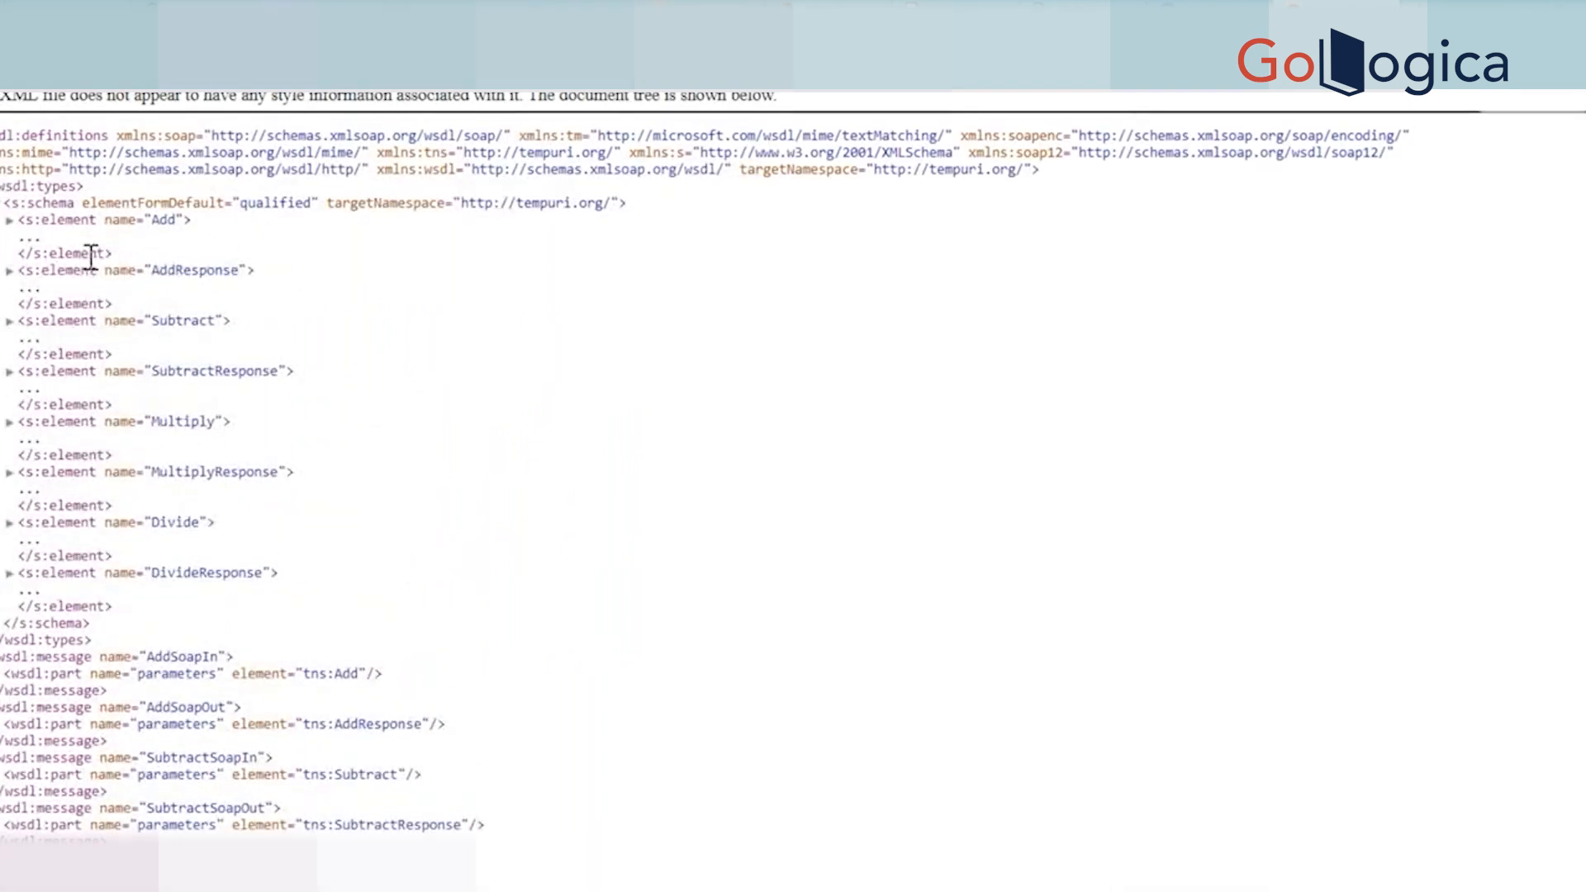
Examine the collapsed schema's element names, highlighting the entries from Add onward.
{"action": "left_click_drag", "start_coordinate": [95, 253], "coordinate": [160, 423]}
{"action": "left_click", "coordinate": [379, 326]}
{"action": "left_click_drag", "start_coordinate": [170, 220], "coordinate": [190, 239]}
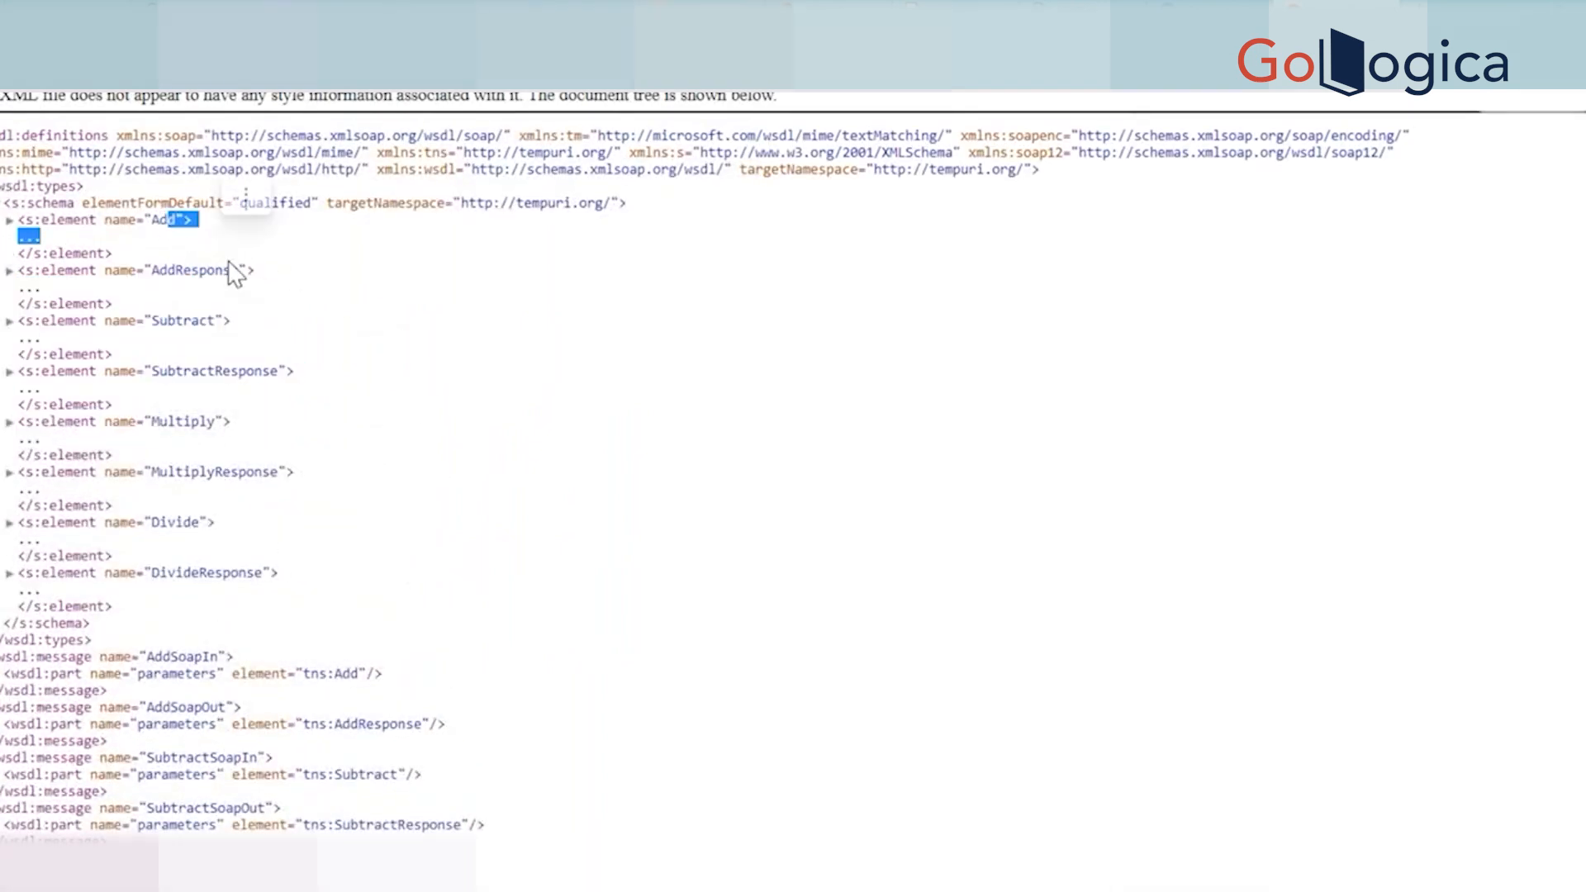
{"action": "left_click", "coordinate": [300, 320]}
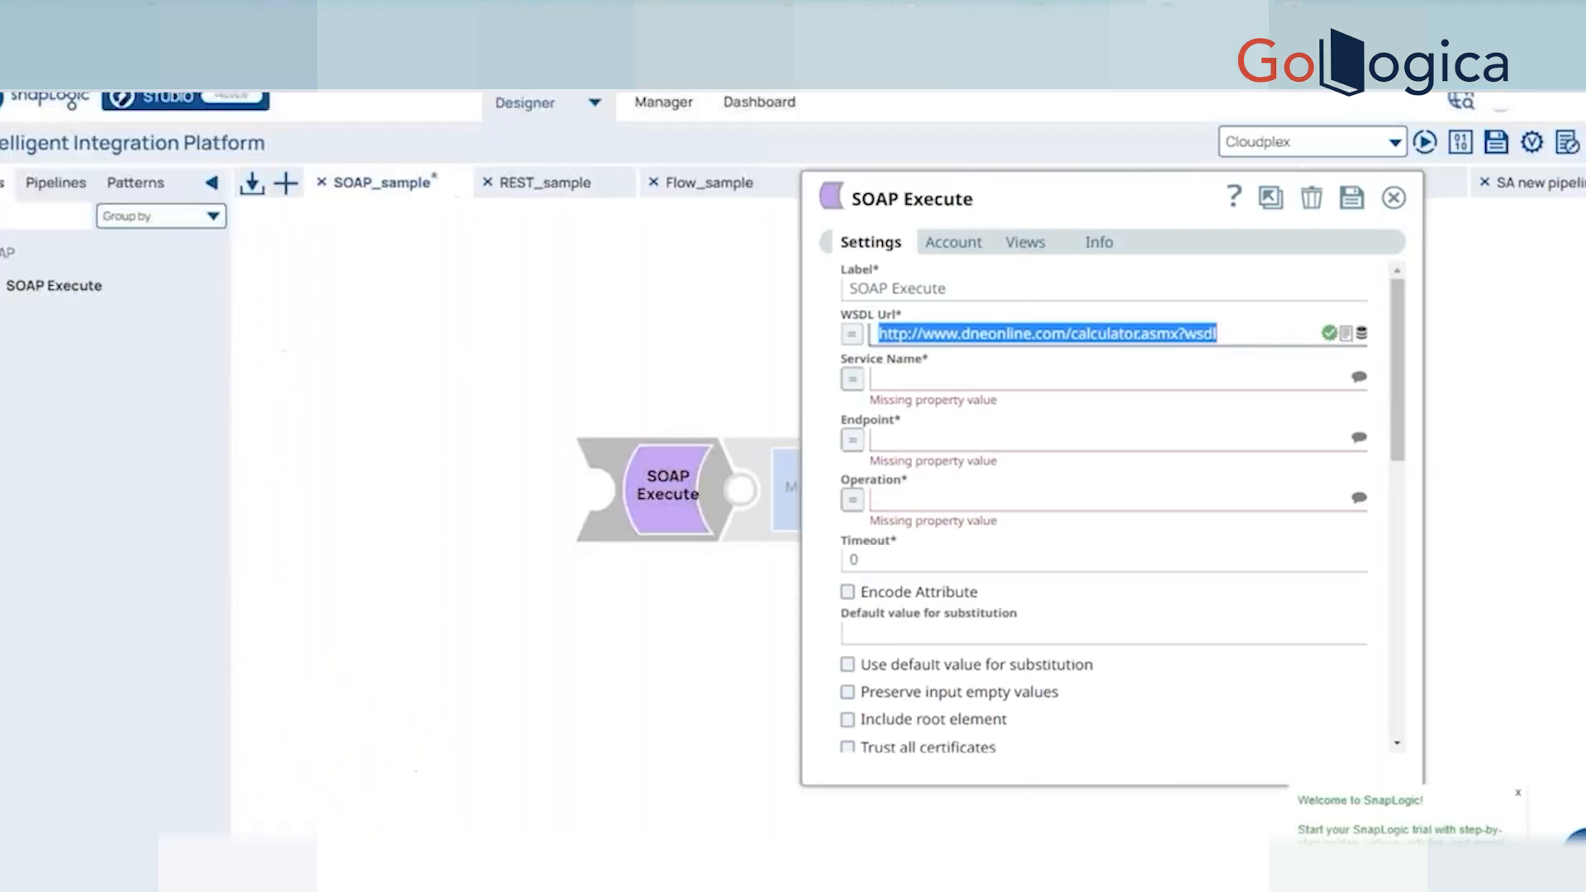
{"action": "left_click", "coordinate": [1111, 339]}
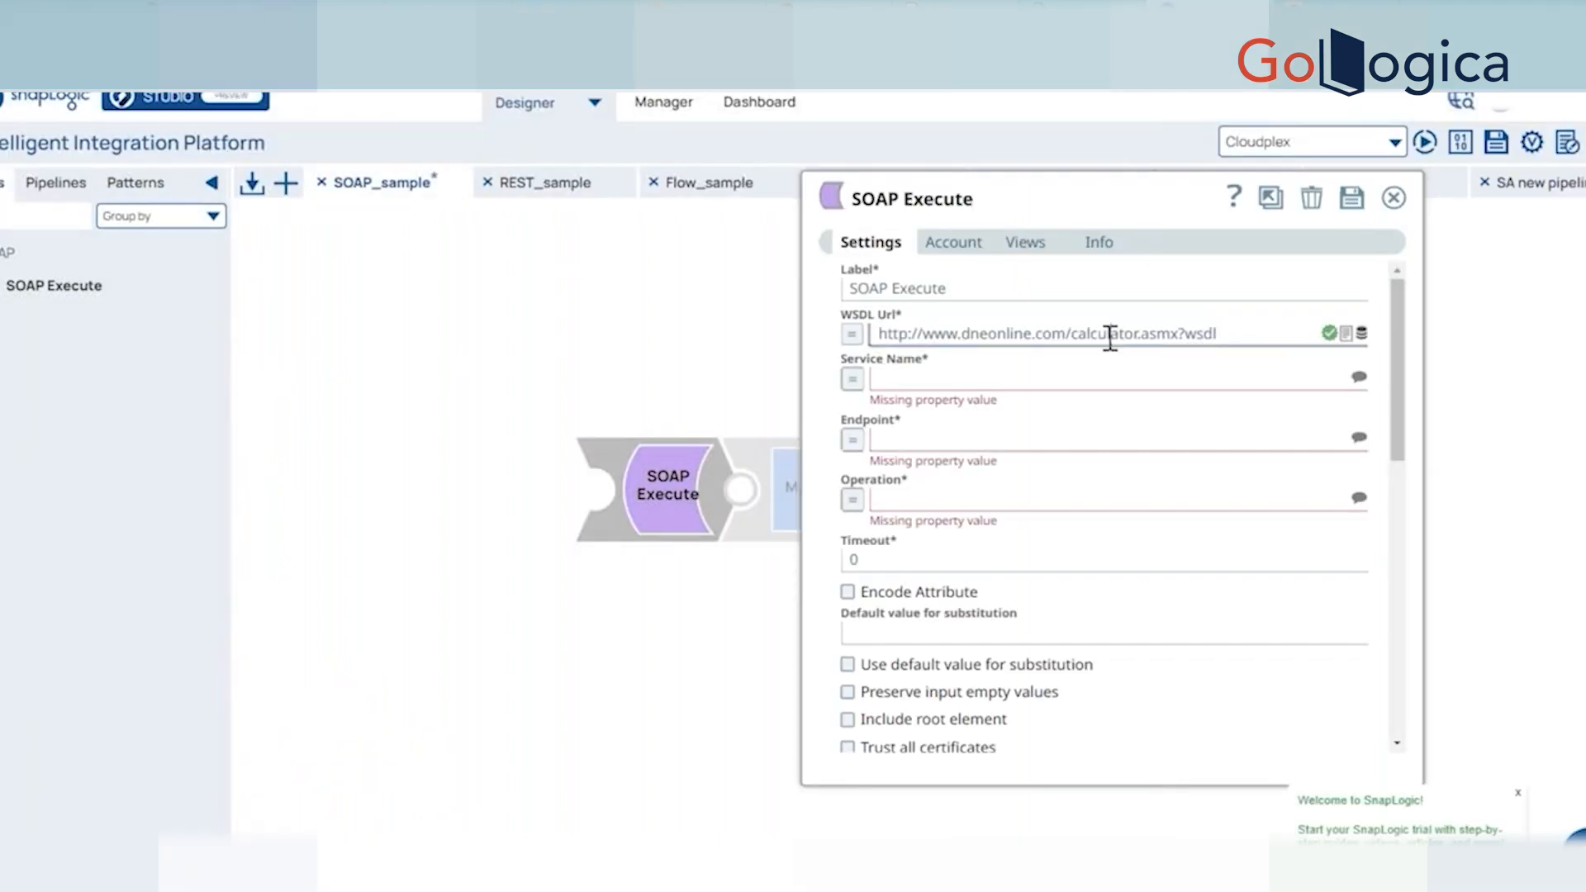
{"action": "left_click", "coordinate": [890, 376]}
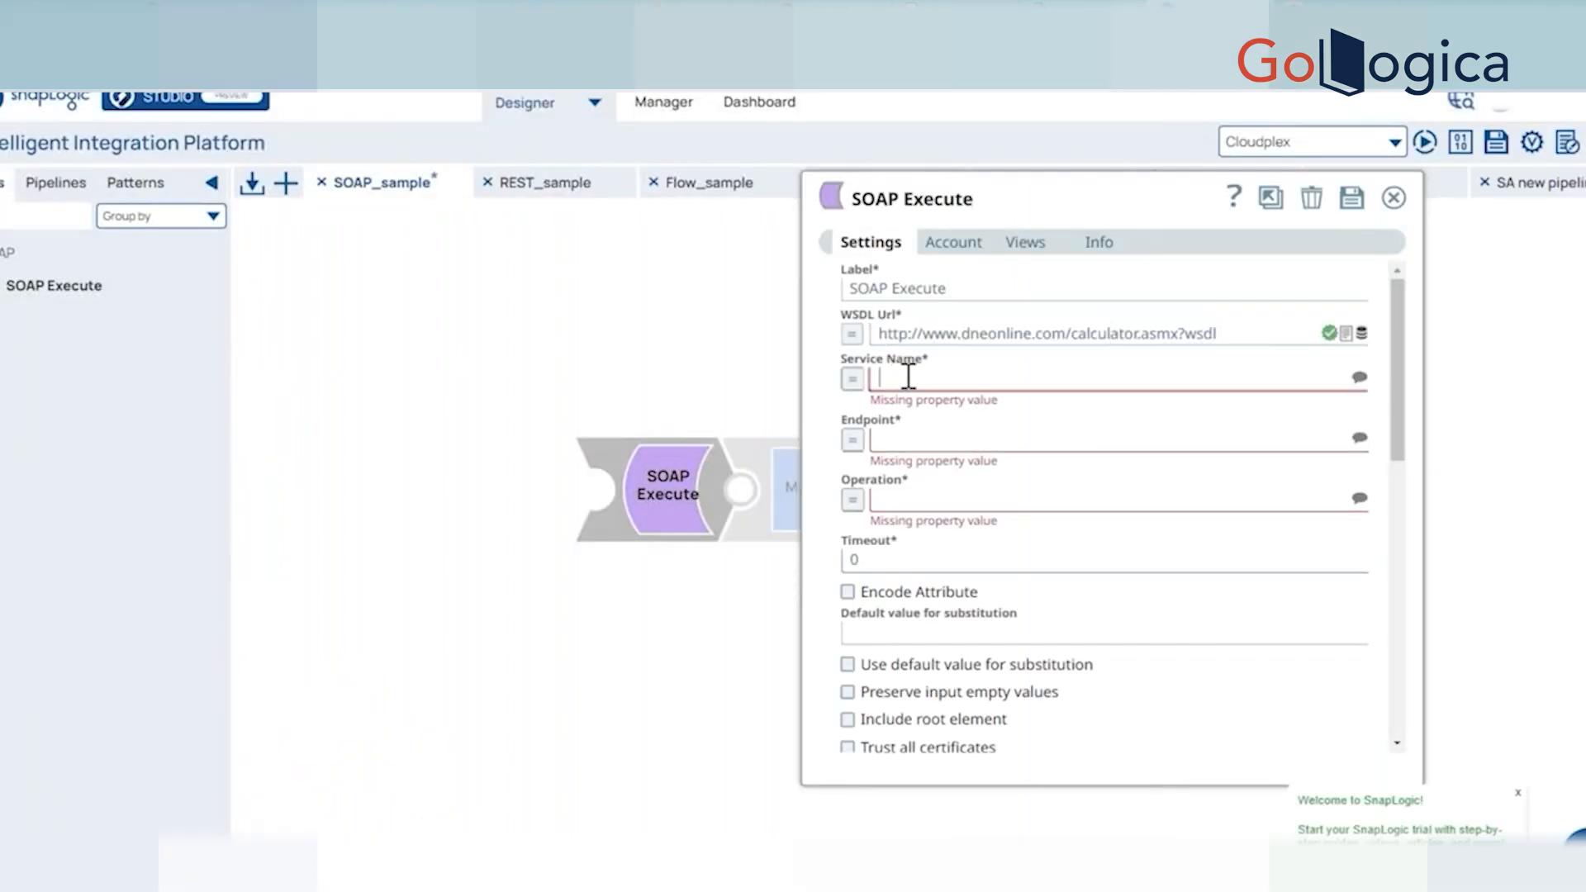
{"action": "left_click", "coordinate": [1343, 378]}
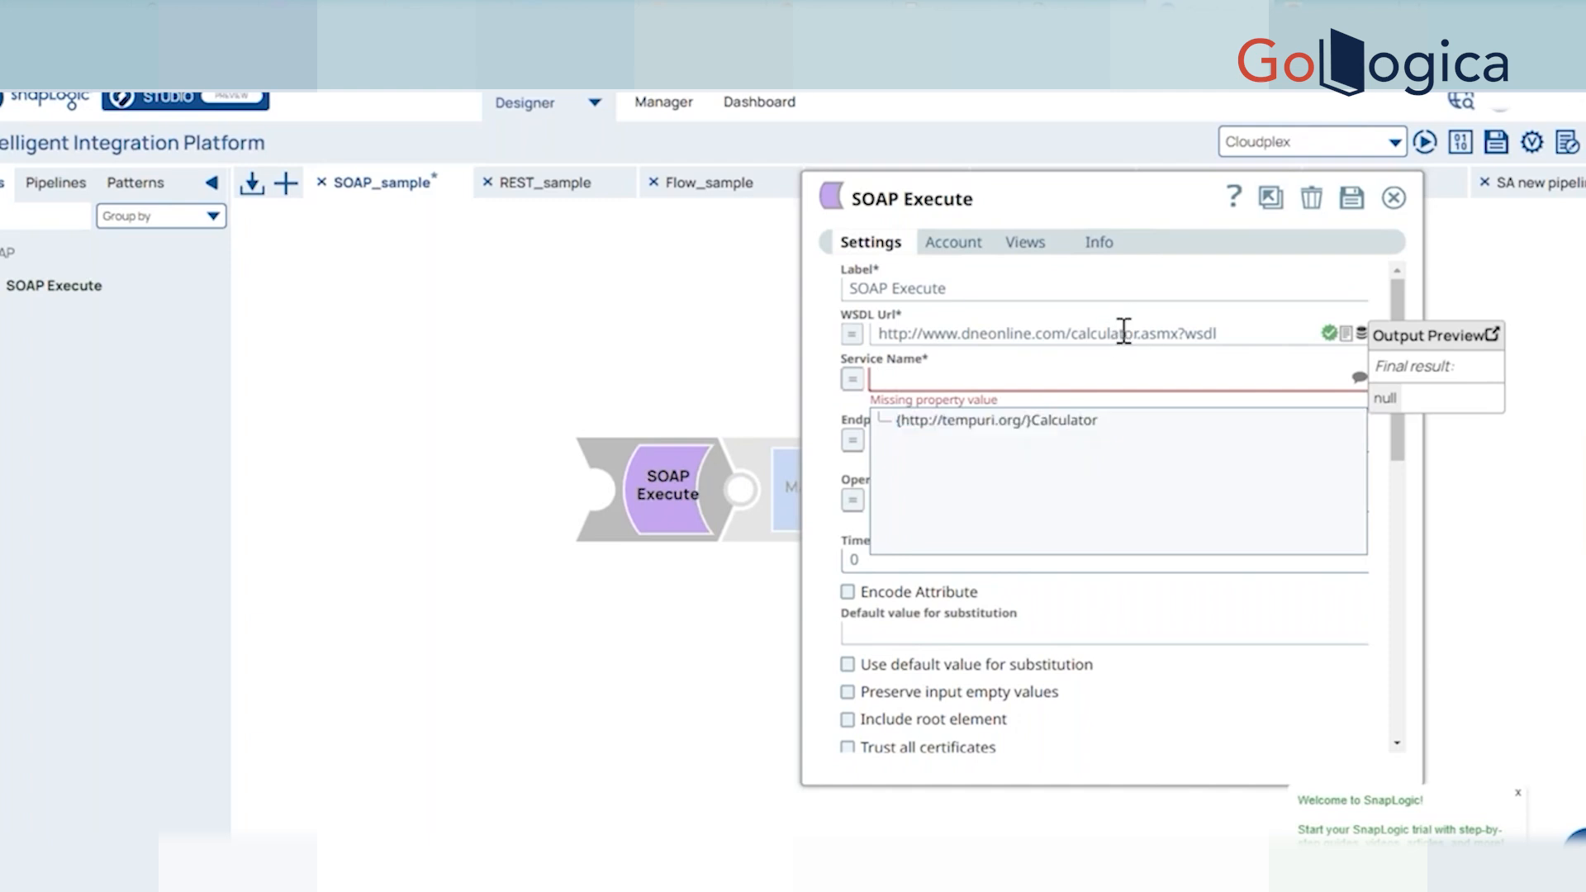
{"action": "left_click", "coordinate": [1079, 423]}
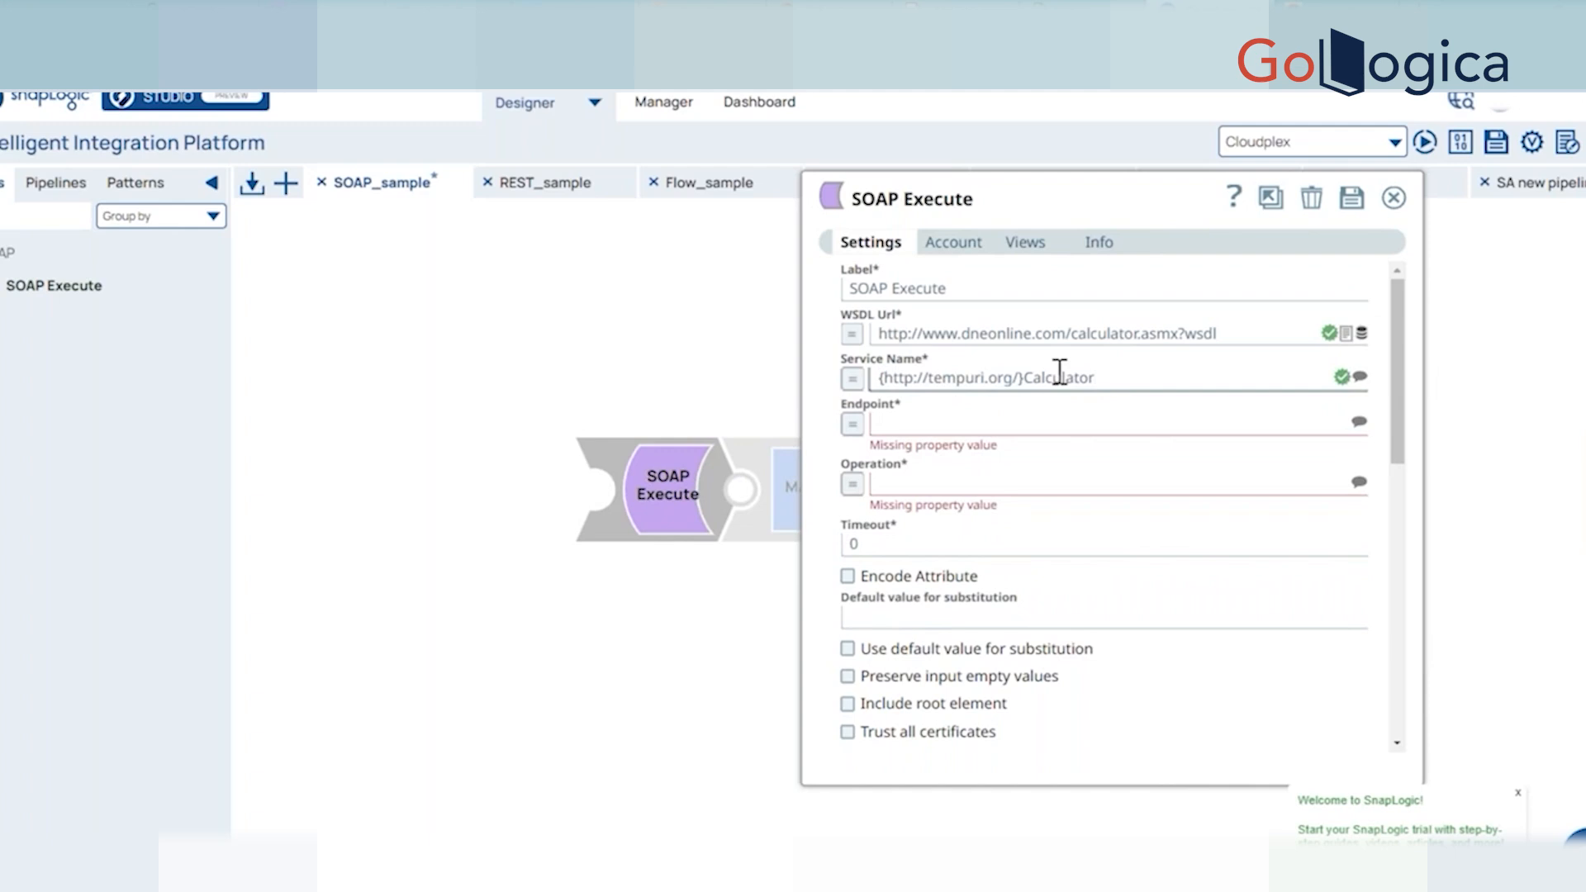
{"action": "left_click", "coordinate": [1360, 377]}
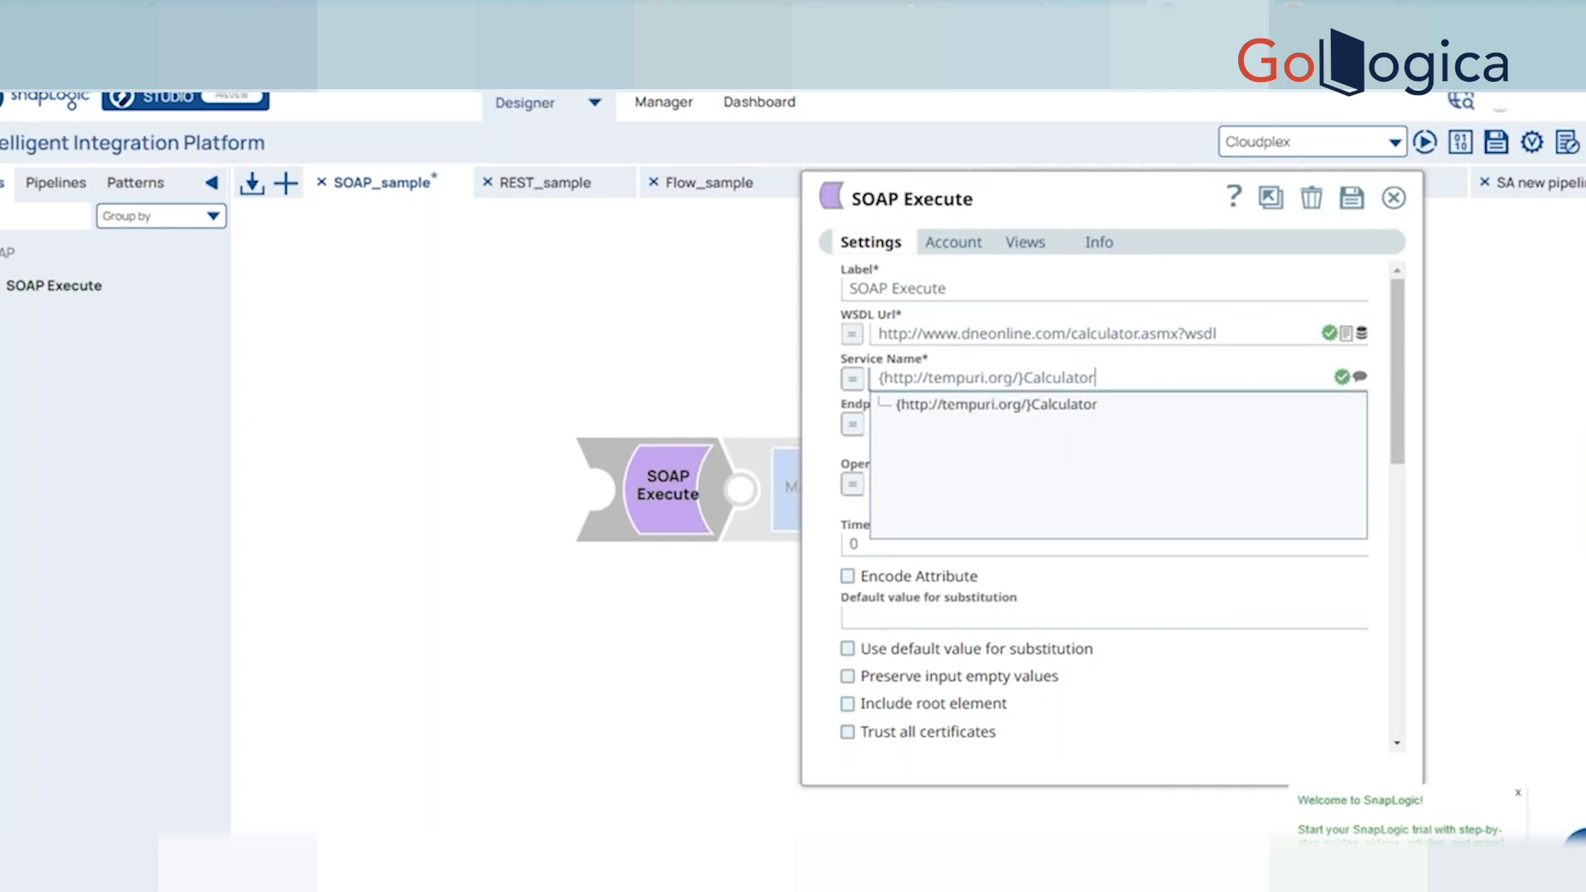
{"action": "left_click", "coordinate": [818, 400]}
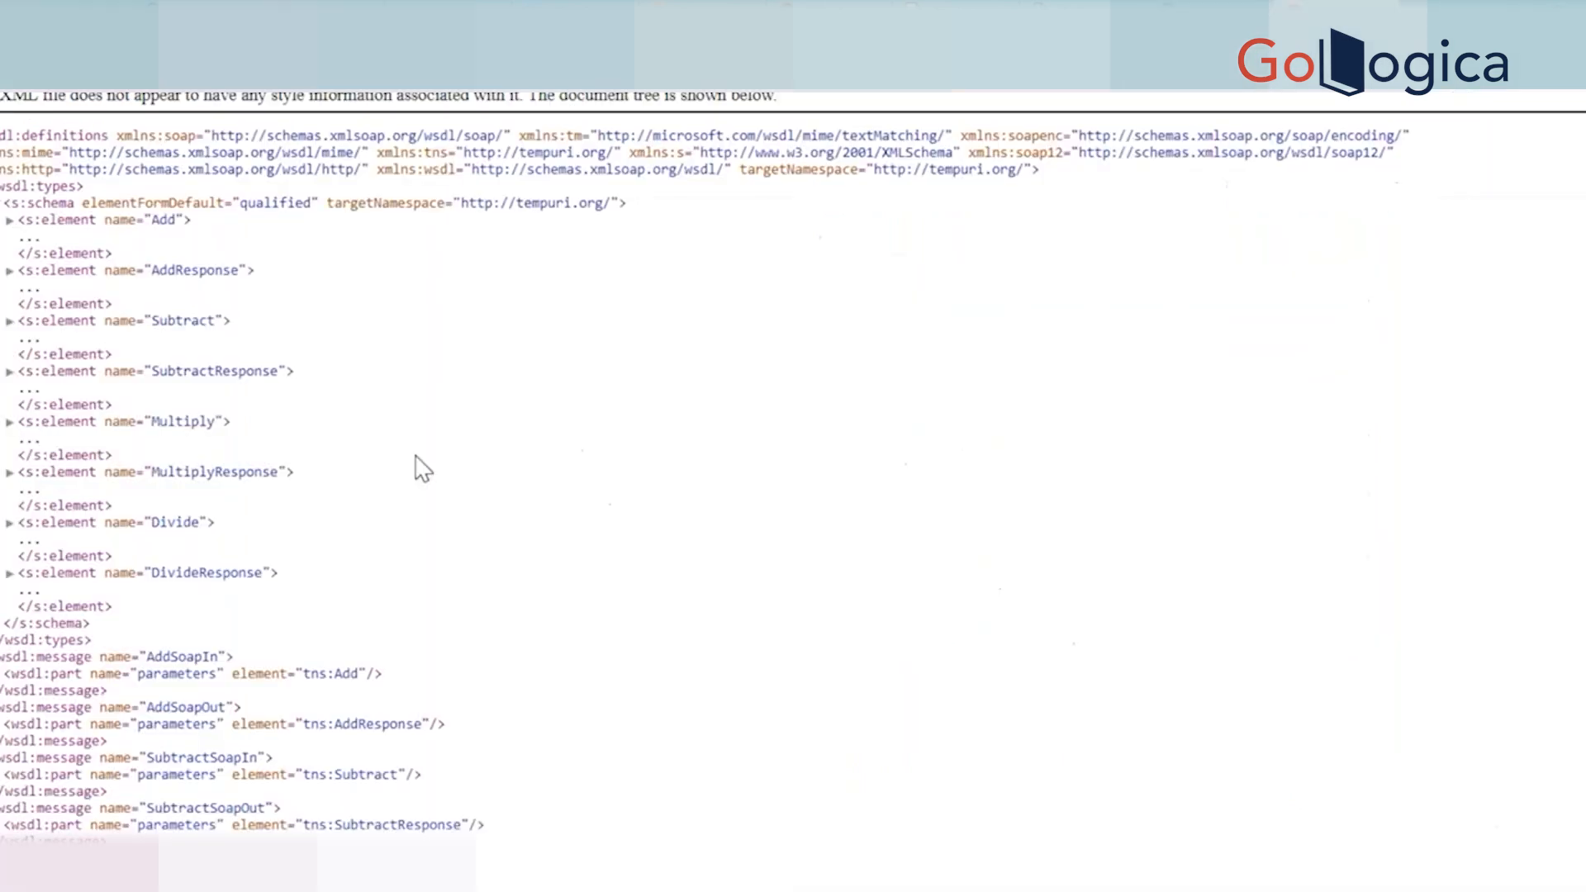
Search the WSDL page for calcul and go through the matches.
{"action": "scroll", "coordinate": [574, 652], "scroll_direction": "down", "scroll_amount": 9}
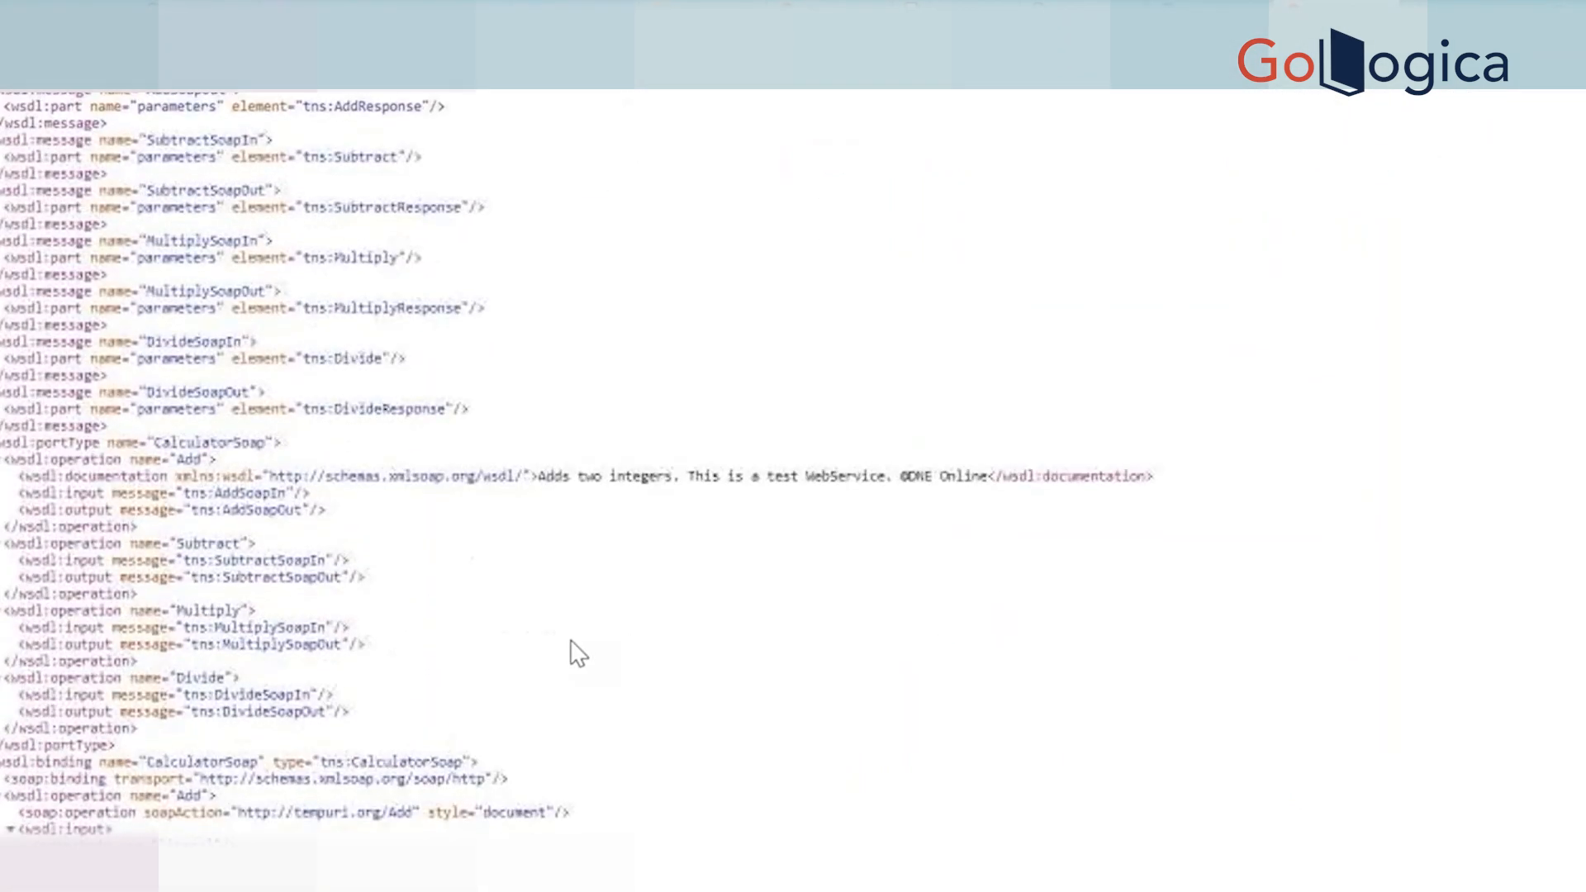
{"action": "scroll", "coordinate": [570, 652], "scroll_direction": "up", "scroll_amount": 4}
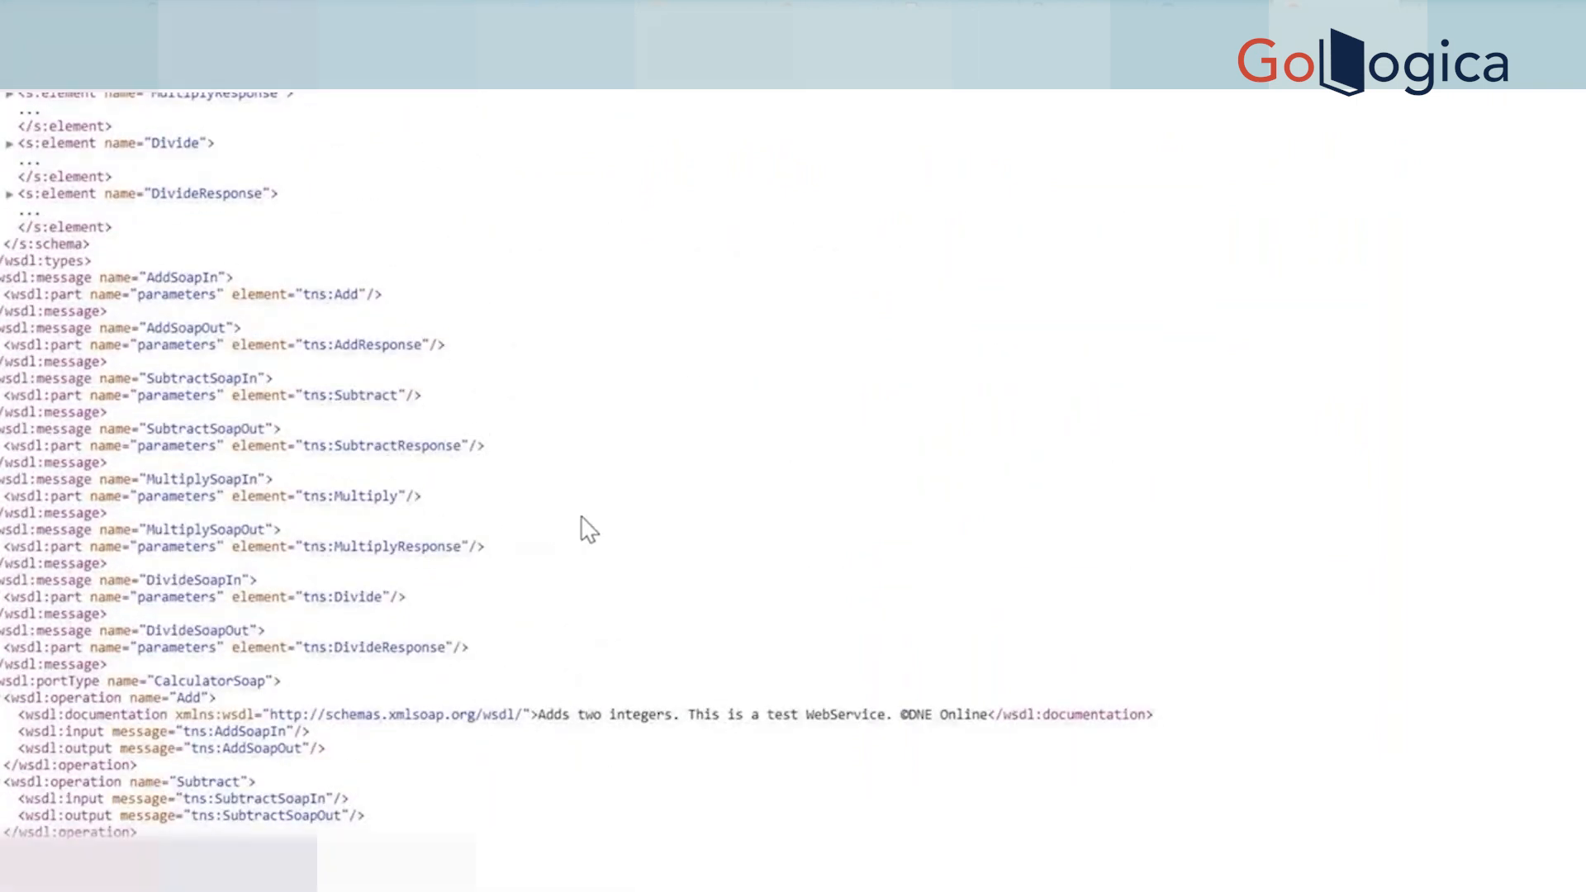
{"action": "scroll", "coordinate": [584, 528], "scroll_direction": "down", "scroll_amount": 8}
{"action": "scroll", "coordinate": [724, 547], "scroll_direction": "down", "scroll_amount": 12}
{"action": "key", "text": "ctrl+f"}
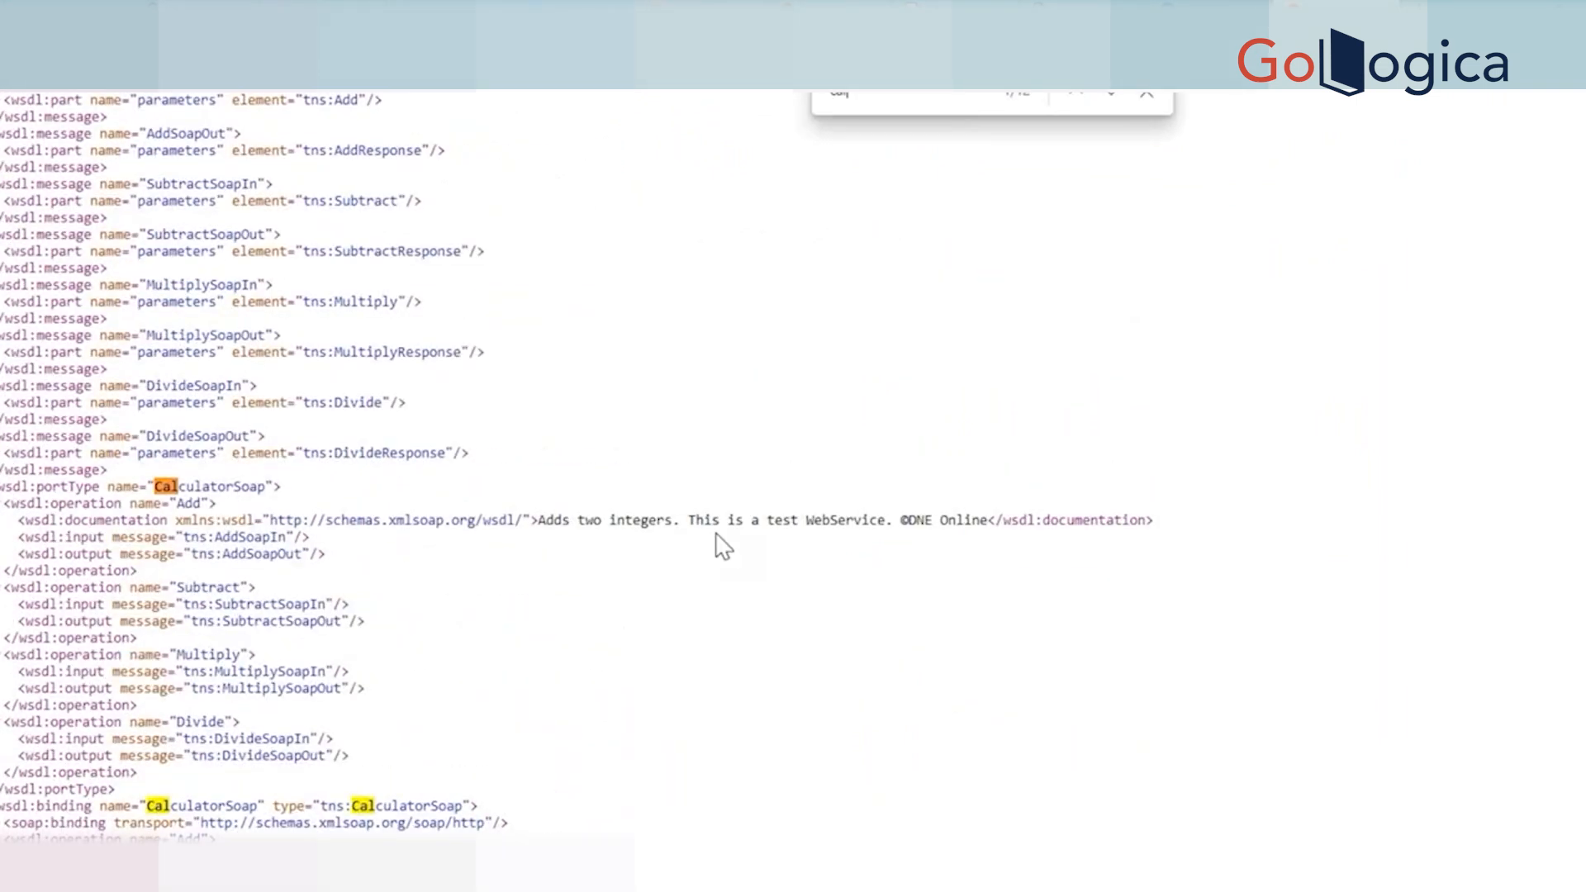
{"action": "type", "text": "calcul"}
{"action": "key", "text": "Return"}
{"action": "key", "text": "Return"}
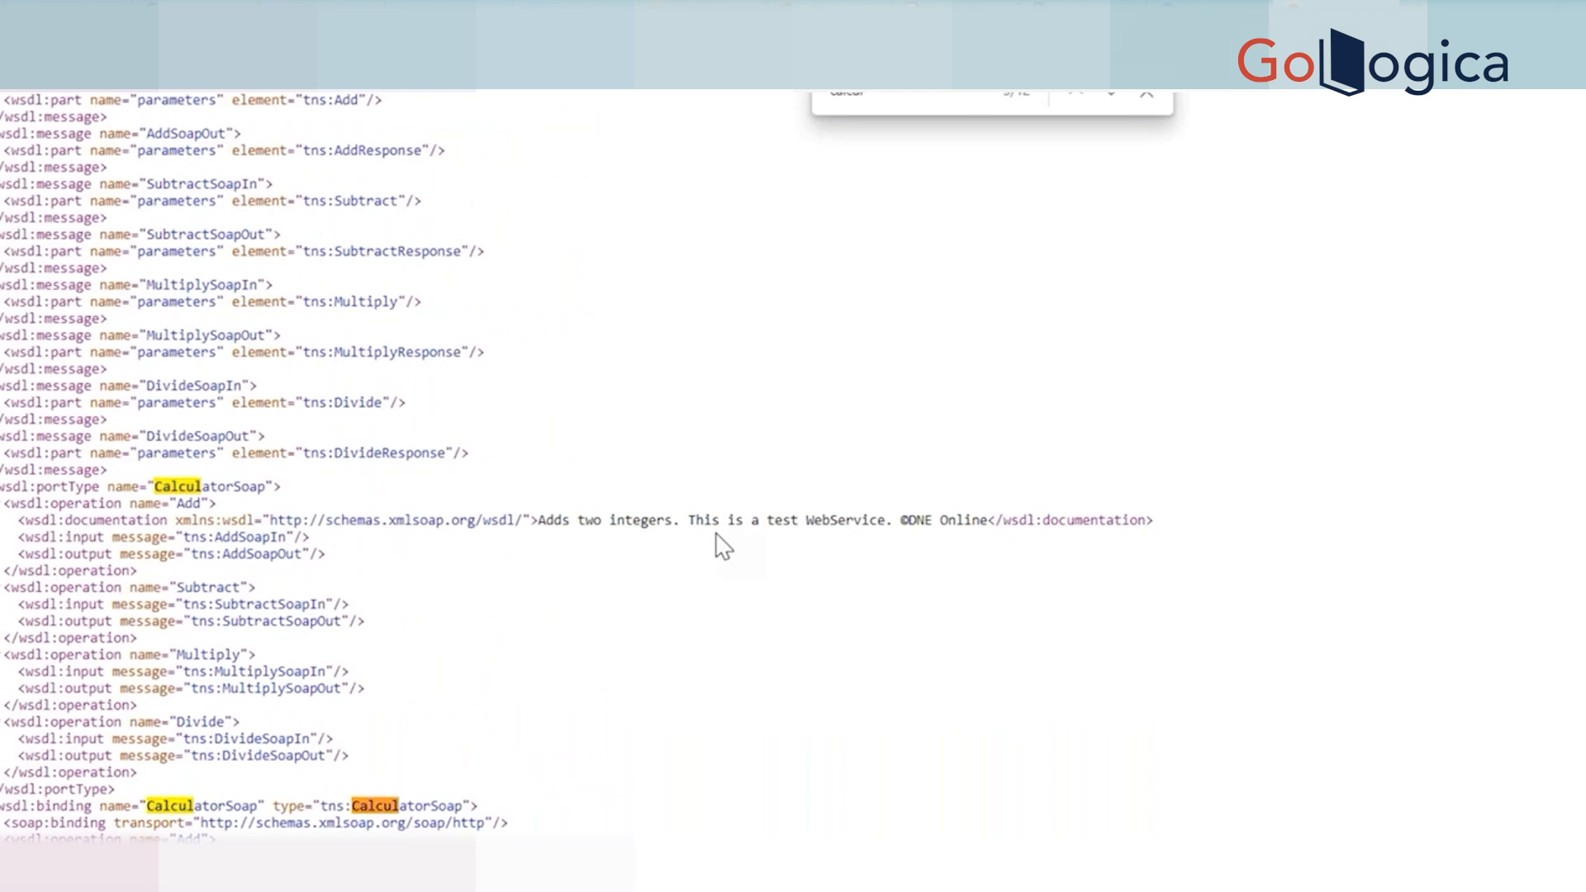
Locate the wsdl:service entry near the end of the WSDL and highlight its Calculator name.
{"action": "scroll", "coordinate": [724, 547], "scroll_direction": "down", "scroll_amount": 15}
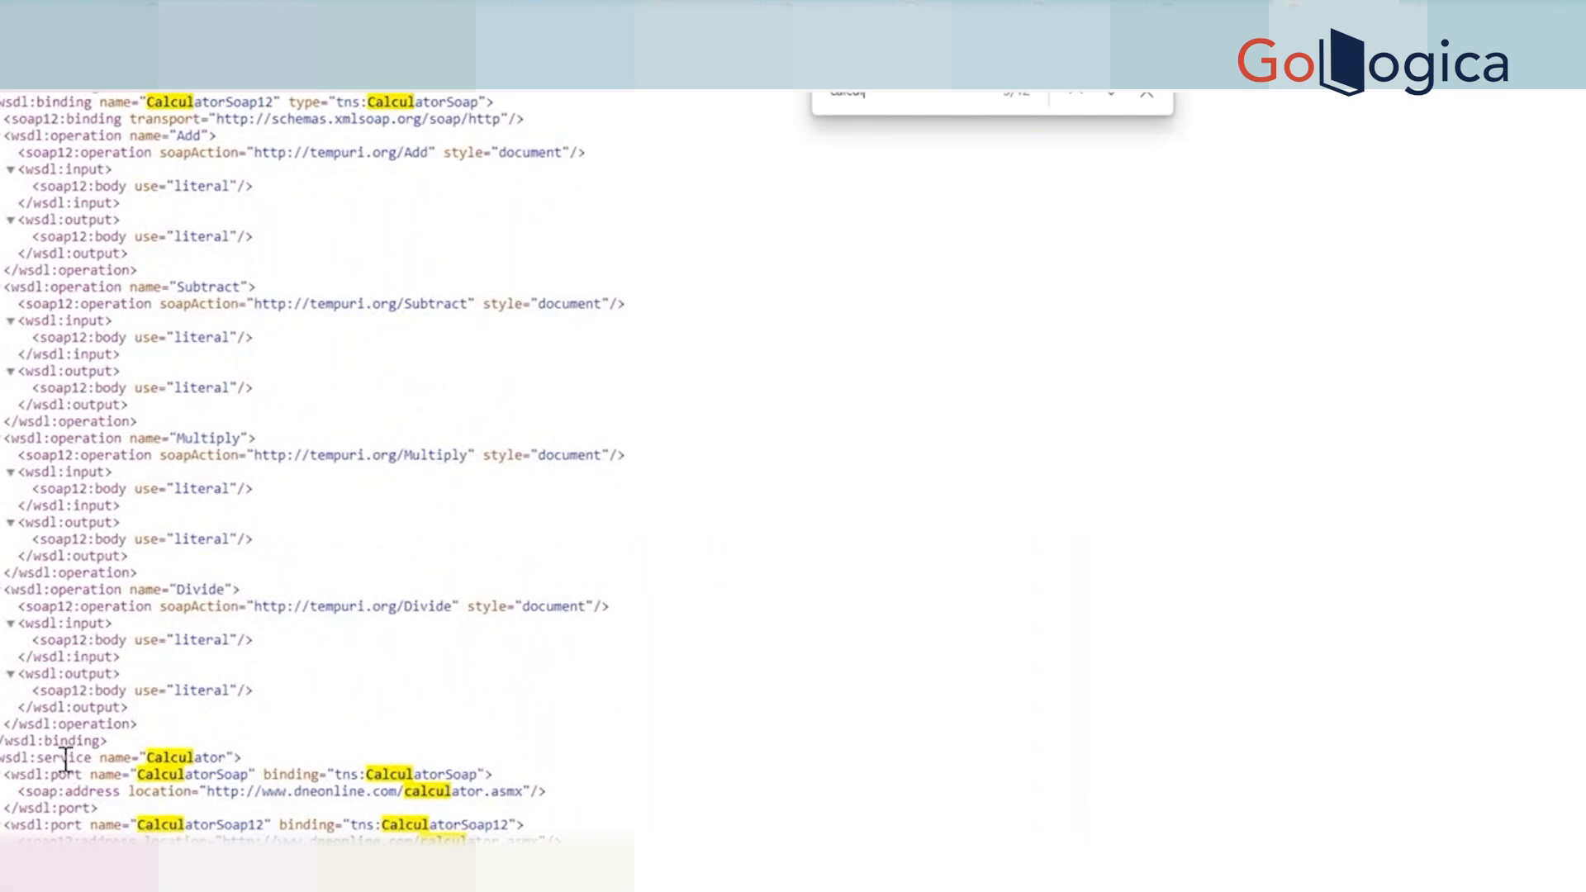
{"action": "mouse_move", "coordinate": [63, 759]}
{"action": "left_mouse_down"}
{"action": "mouse_move", "coordinate": [235, 755]}
{"action": "mouse_move", "coordinate": [7, 757]}
{"action": "mouse_move", "coordinate": [85, 757]}
{"action": "left_mouse_up"}
{"action": "left_click", "coordinate": [242, 757]}
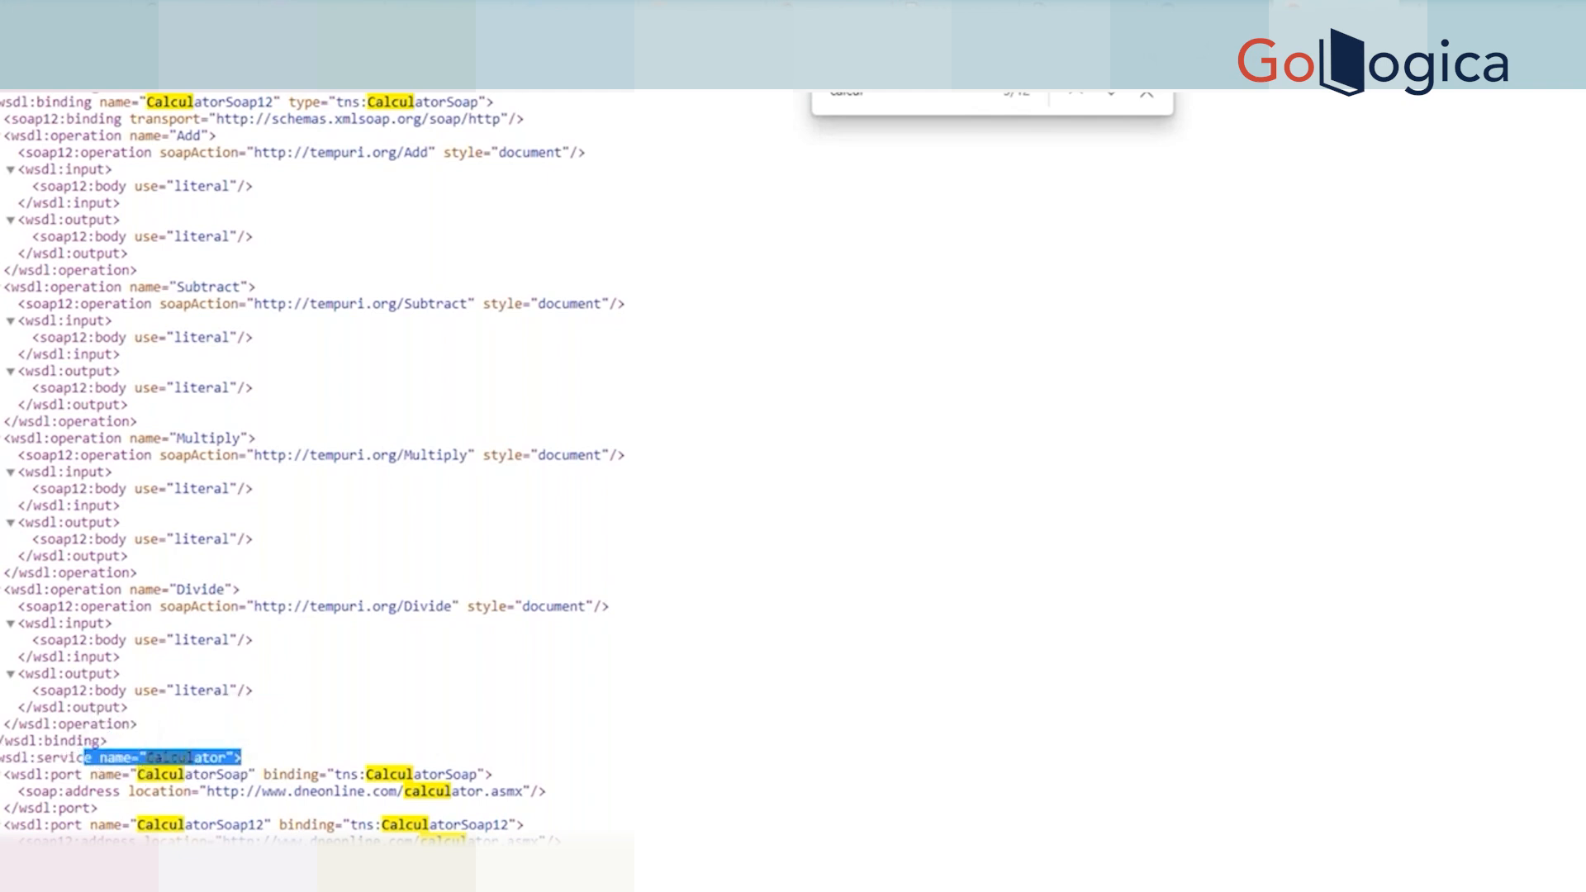
{"action": "left_click", "coordinate": [309, 809]}
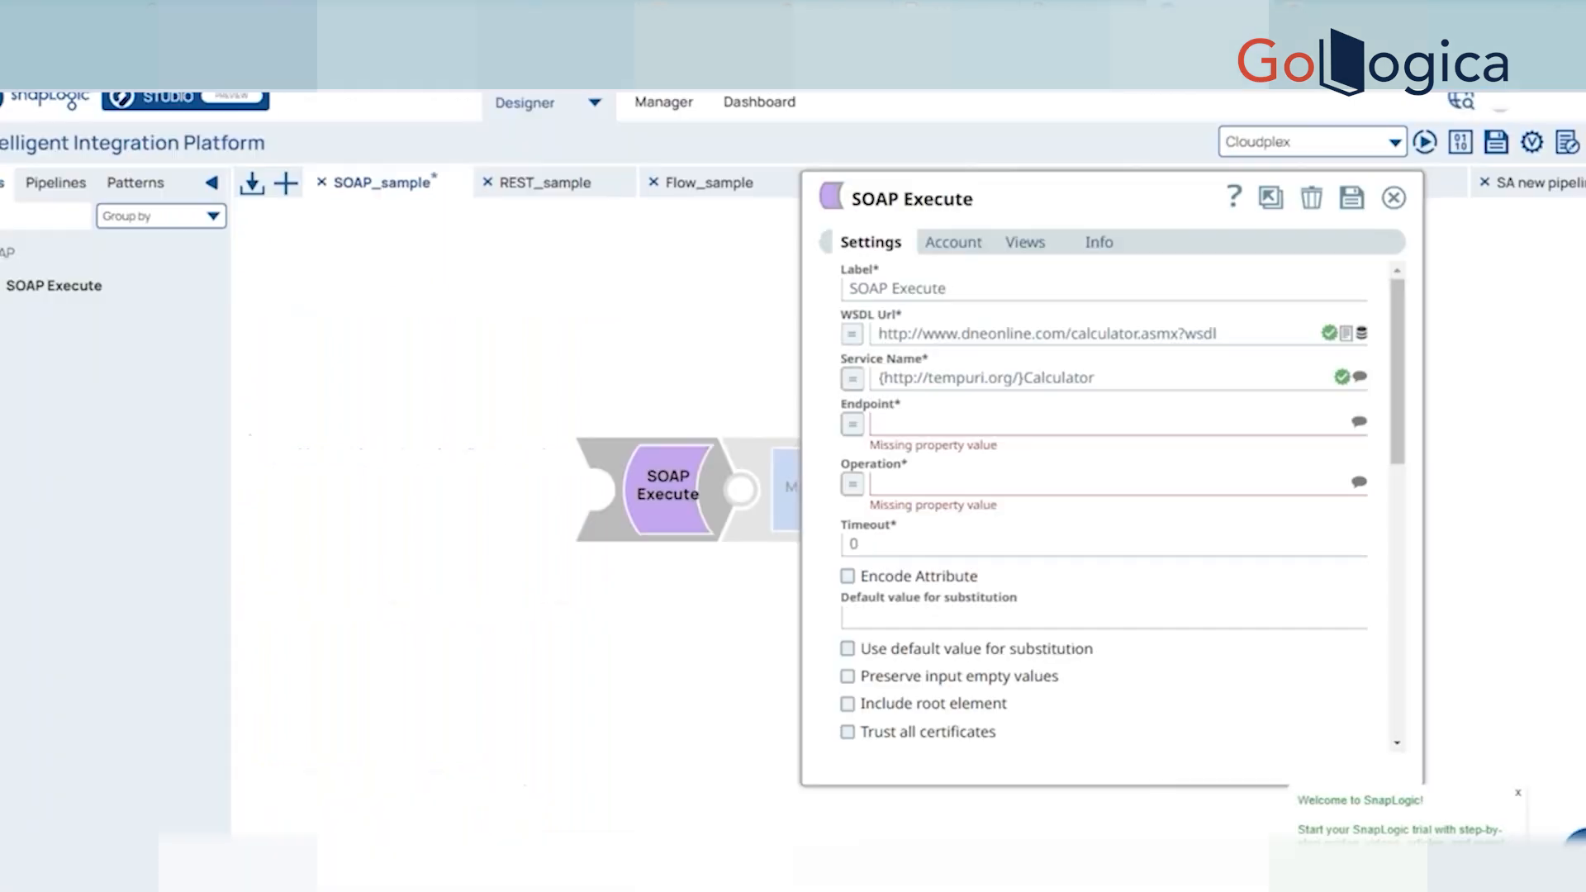
{"action": "left_click", "coordinate": [1359, 424]}
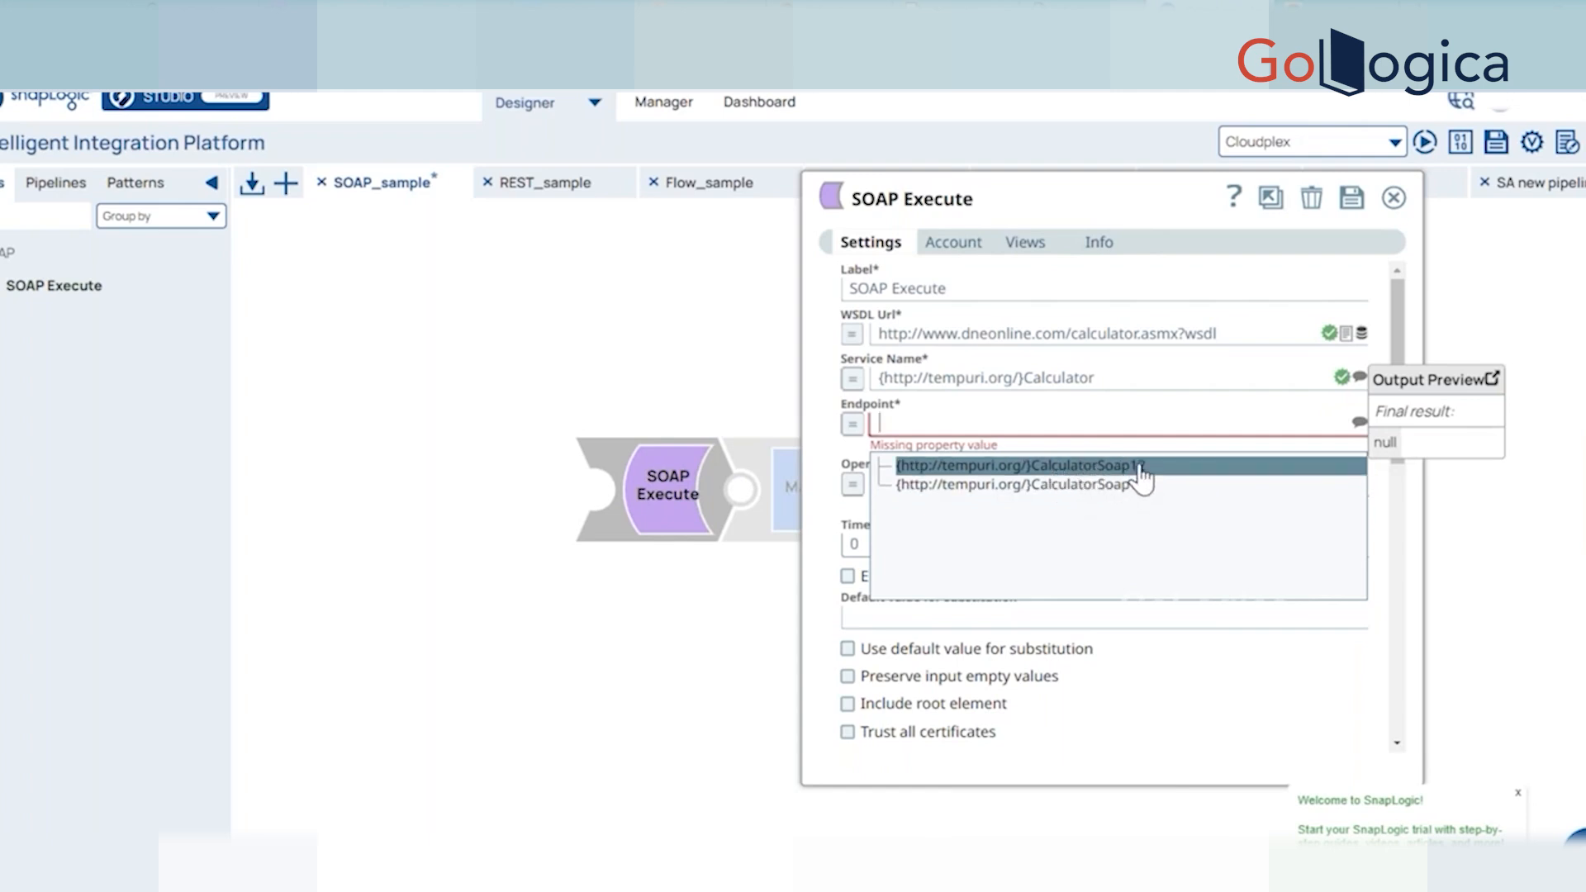
{"action": "left_click", "coordinate": [1084, 486]}
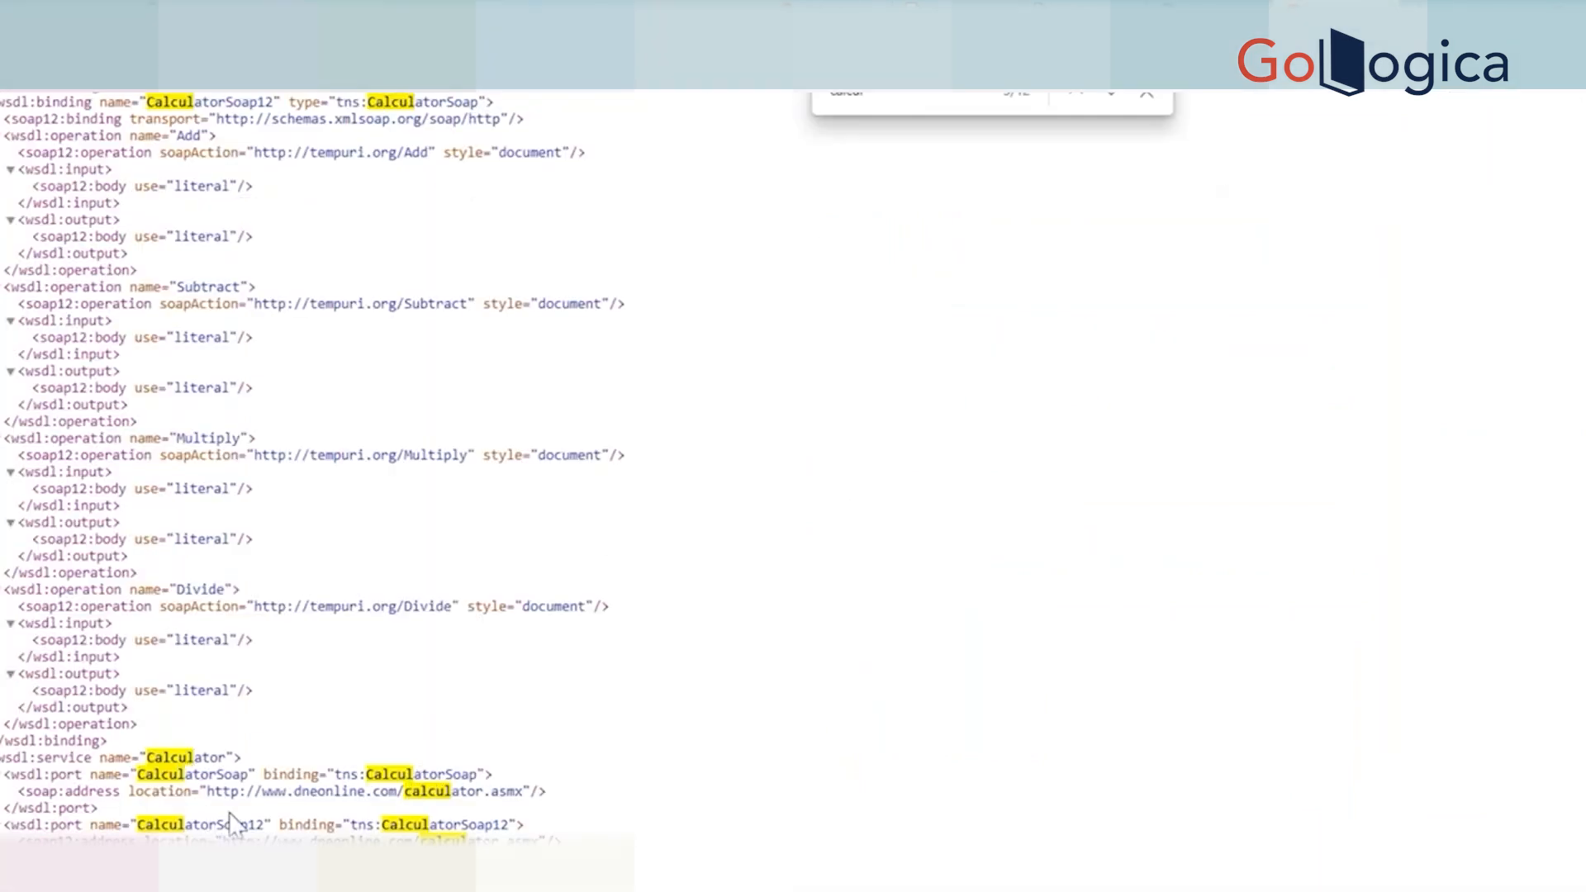
{"action": "double_click", "coordinate": [205, 758]}
{"action": "triple_click", "coordinate": [209, 826]}
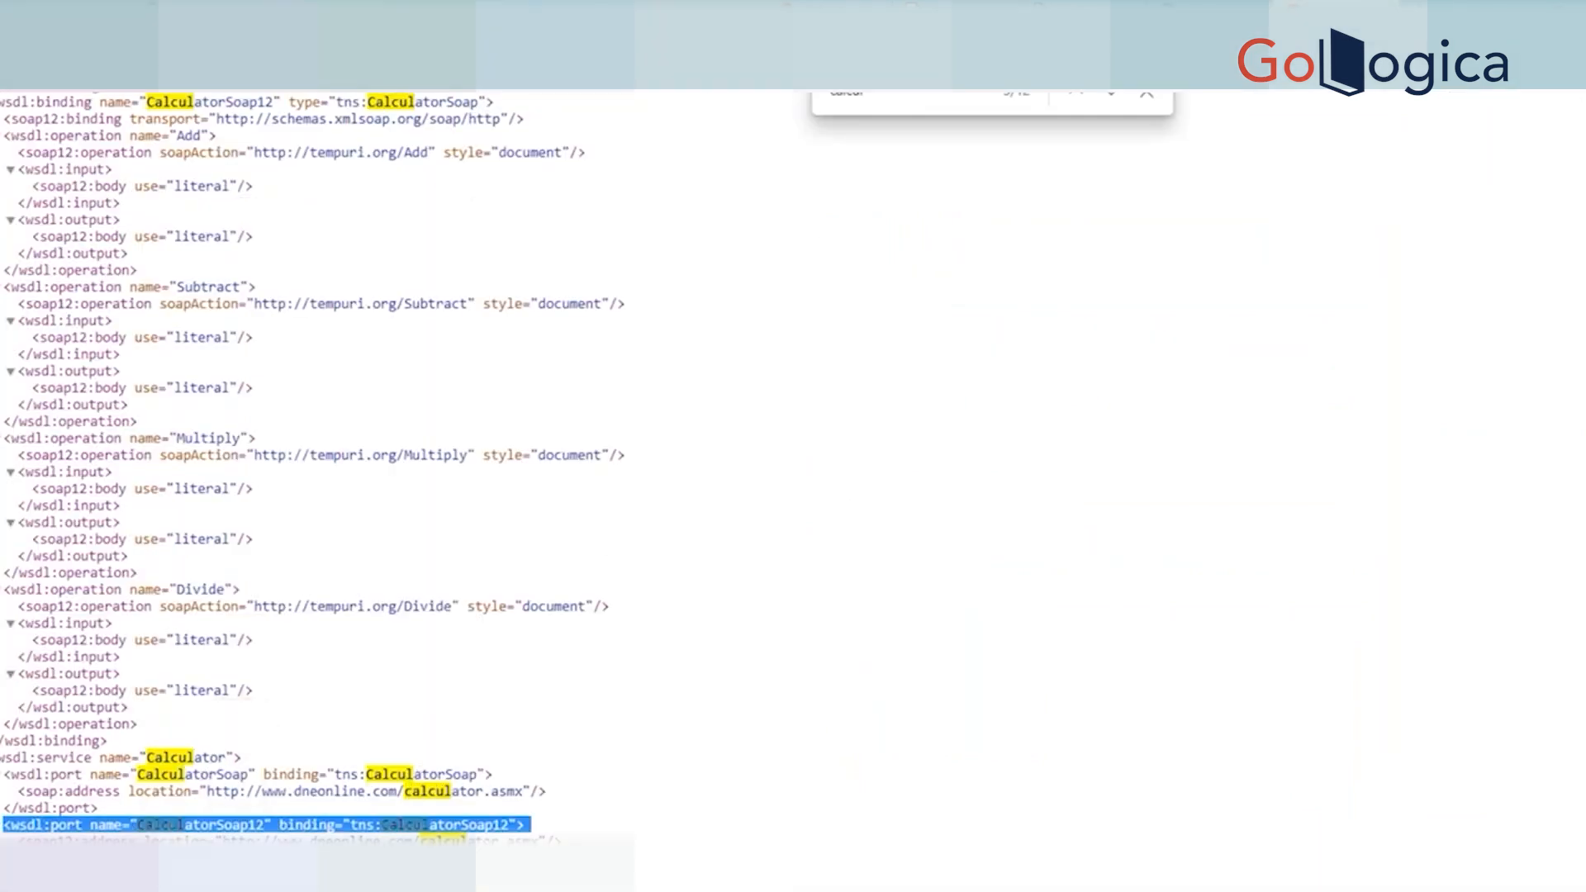
{"action": "left_click", "coordinate": [1029, 613]}
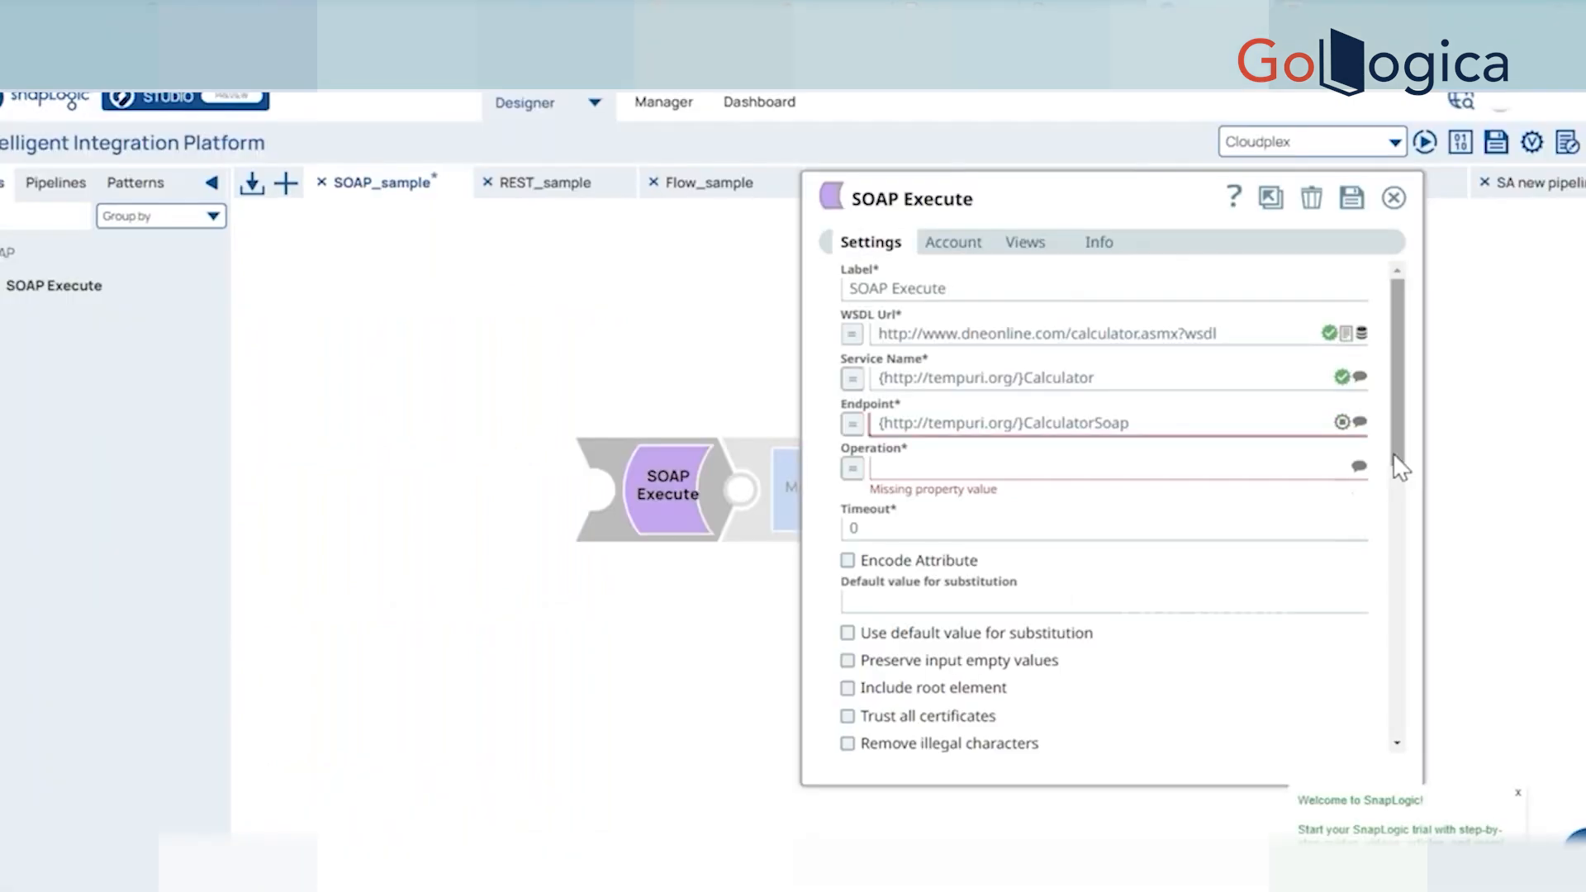
{"action": "left_click", "coordinate": [1359, 469]}
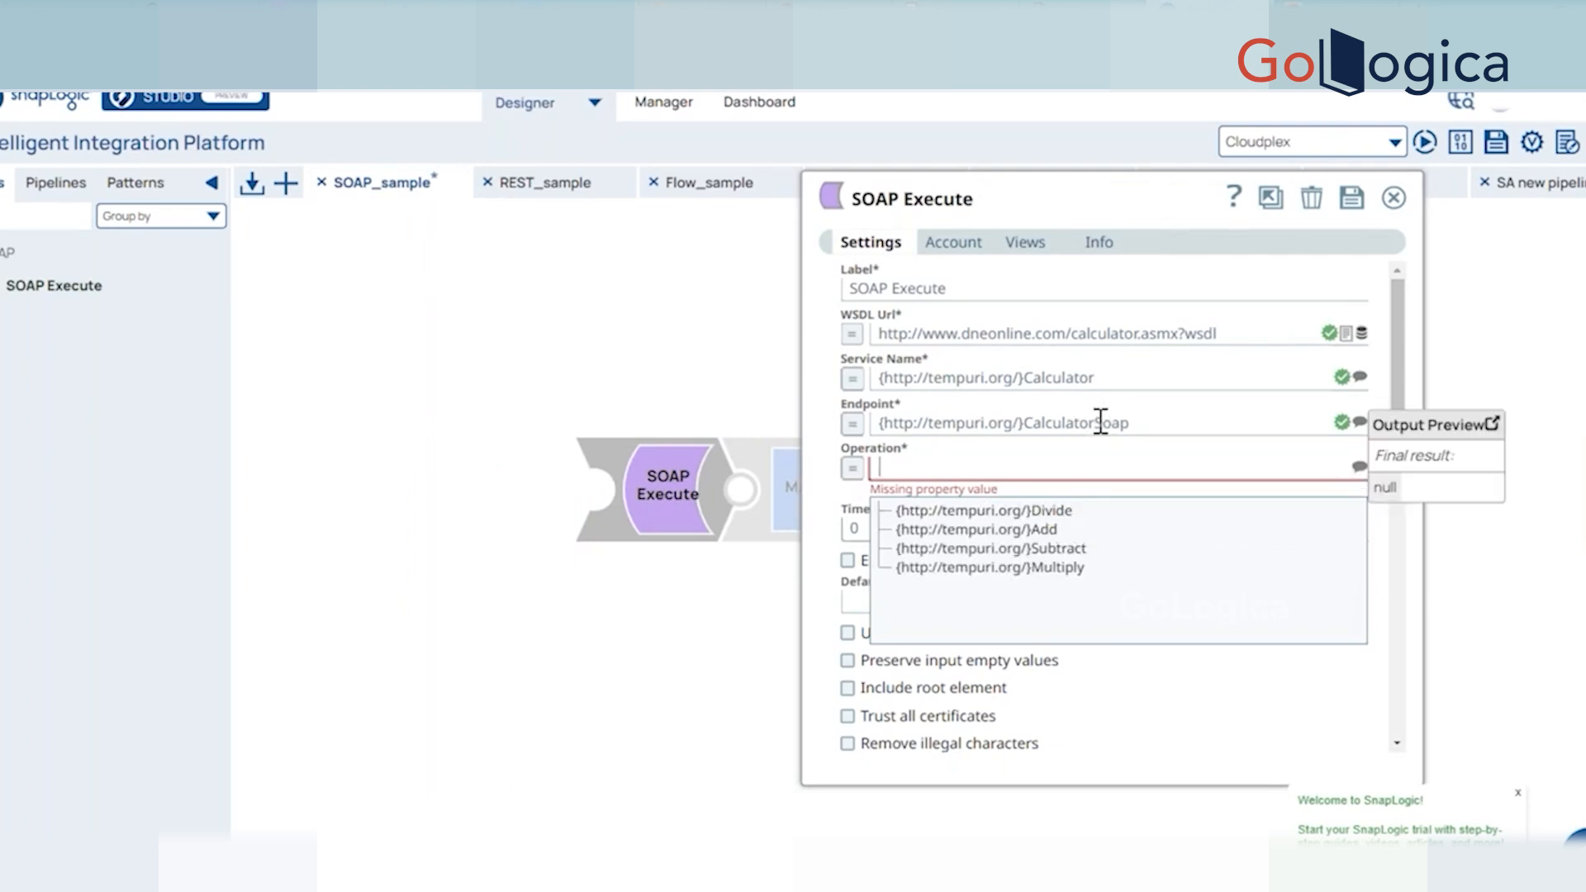
{"action": "left_click", "coordinate": [1036, 533]}
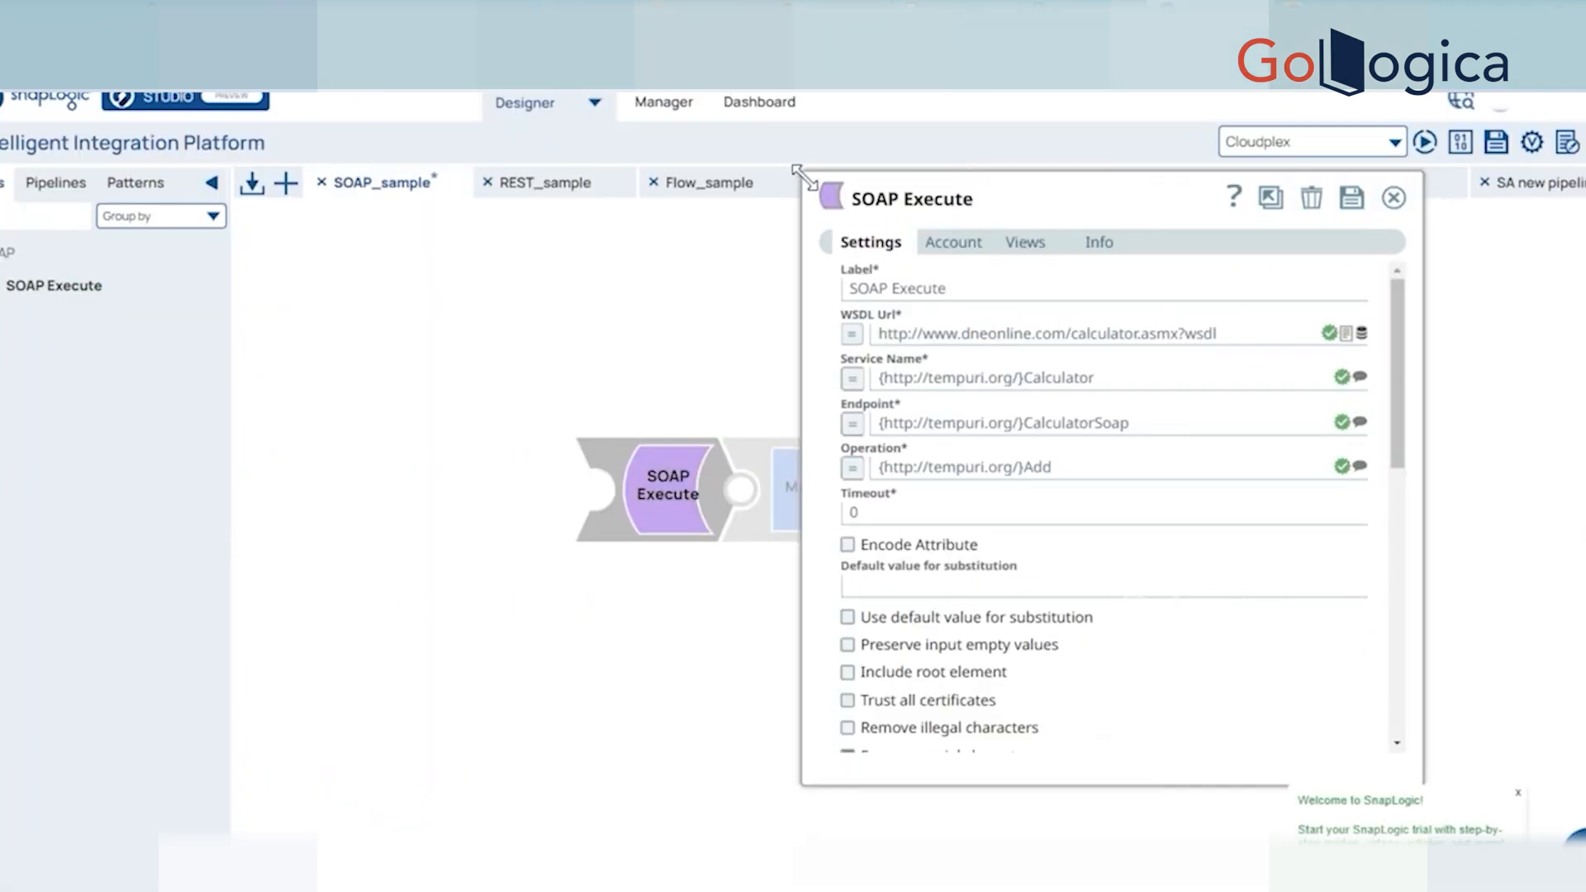
{"action": "left_click_drag", "start_coordinate": [802, 172], "coordinate": [714, 118]}
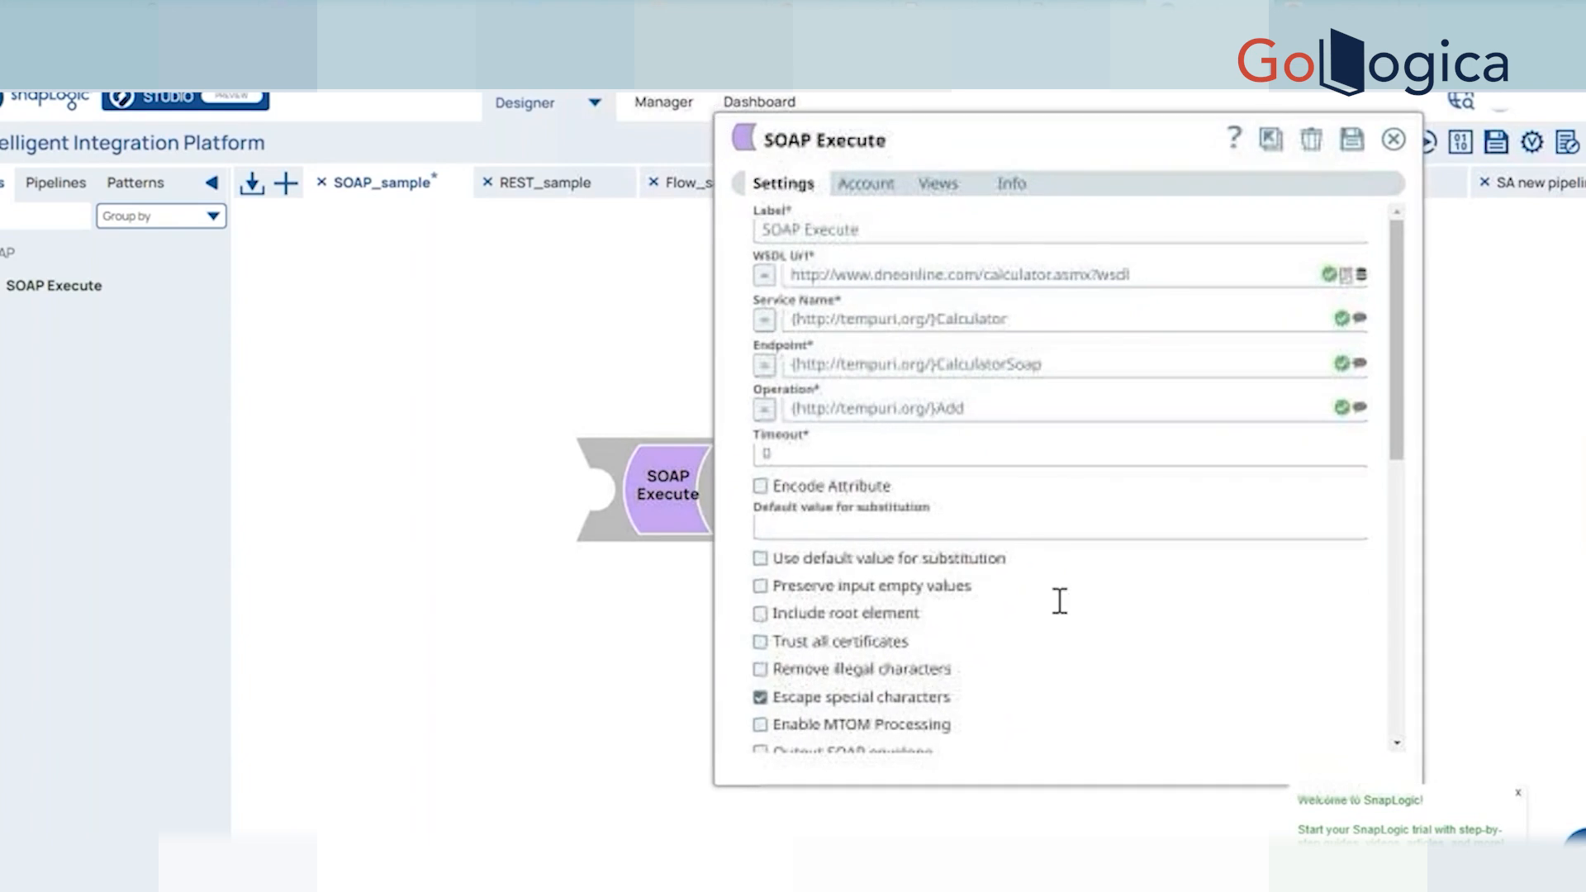
{"action": "left_click_drag", "start_coordinate": [901, 786], "coordinate": [901, 840]}
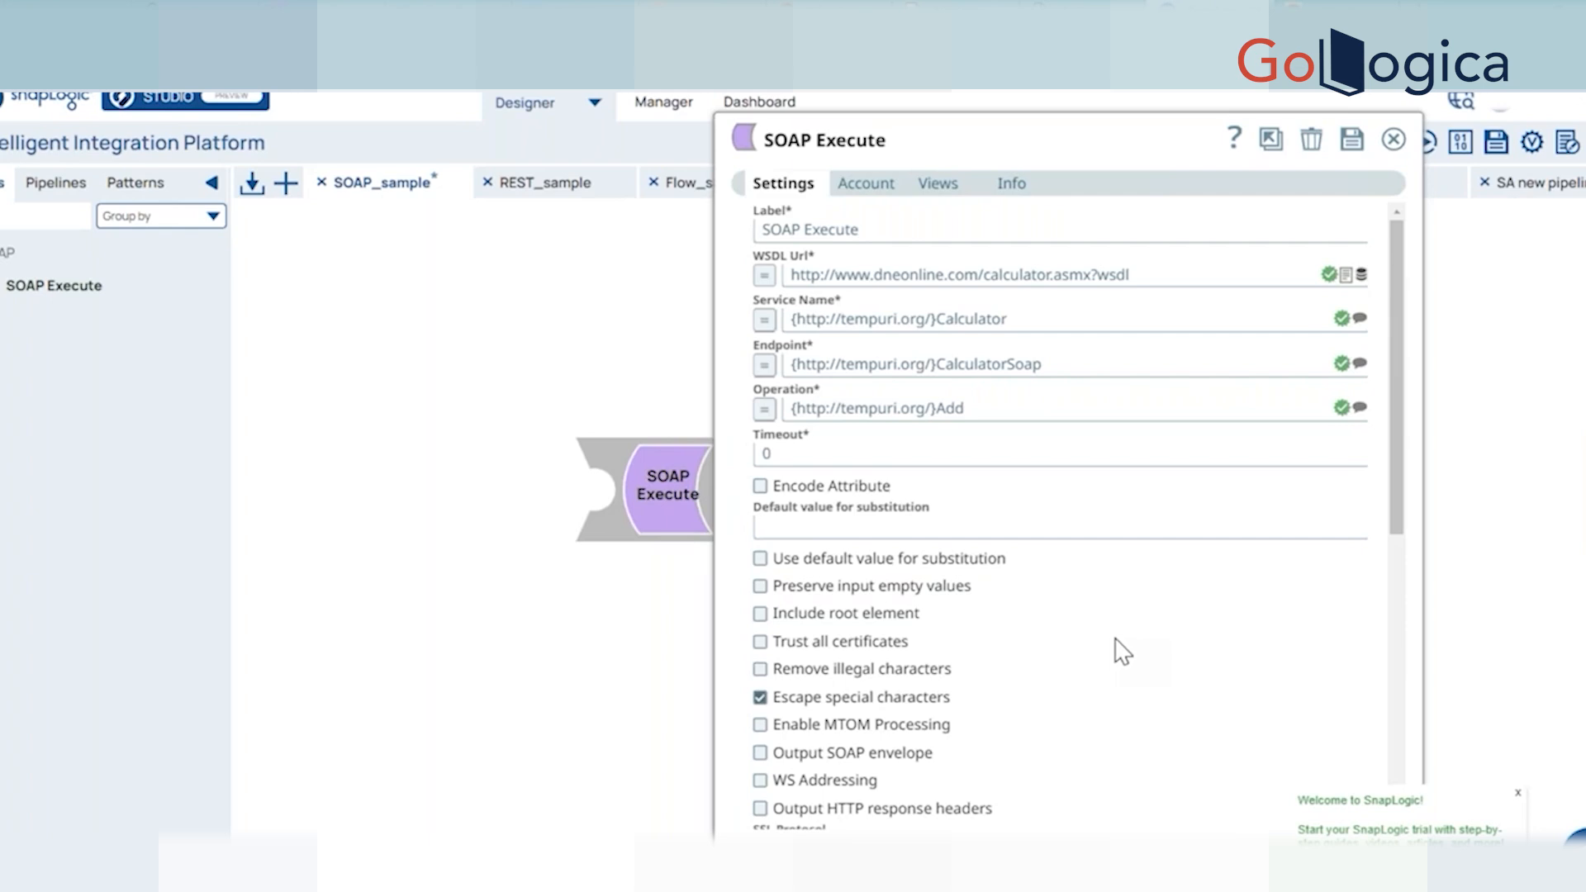
Look through the remaining SOAP Execute settings and open the Customize Envelope editor, making its window narrower.
{"action": "scroll", "coordinate": [1121, 651], "scroll_direction": "down", "scroll_amount": 7}
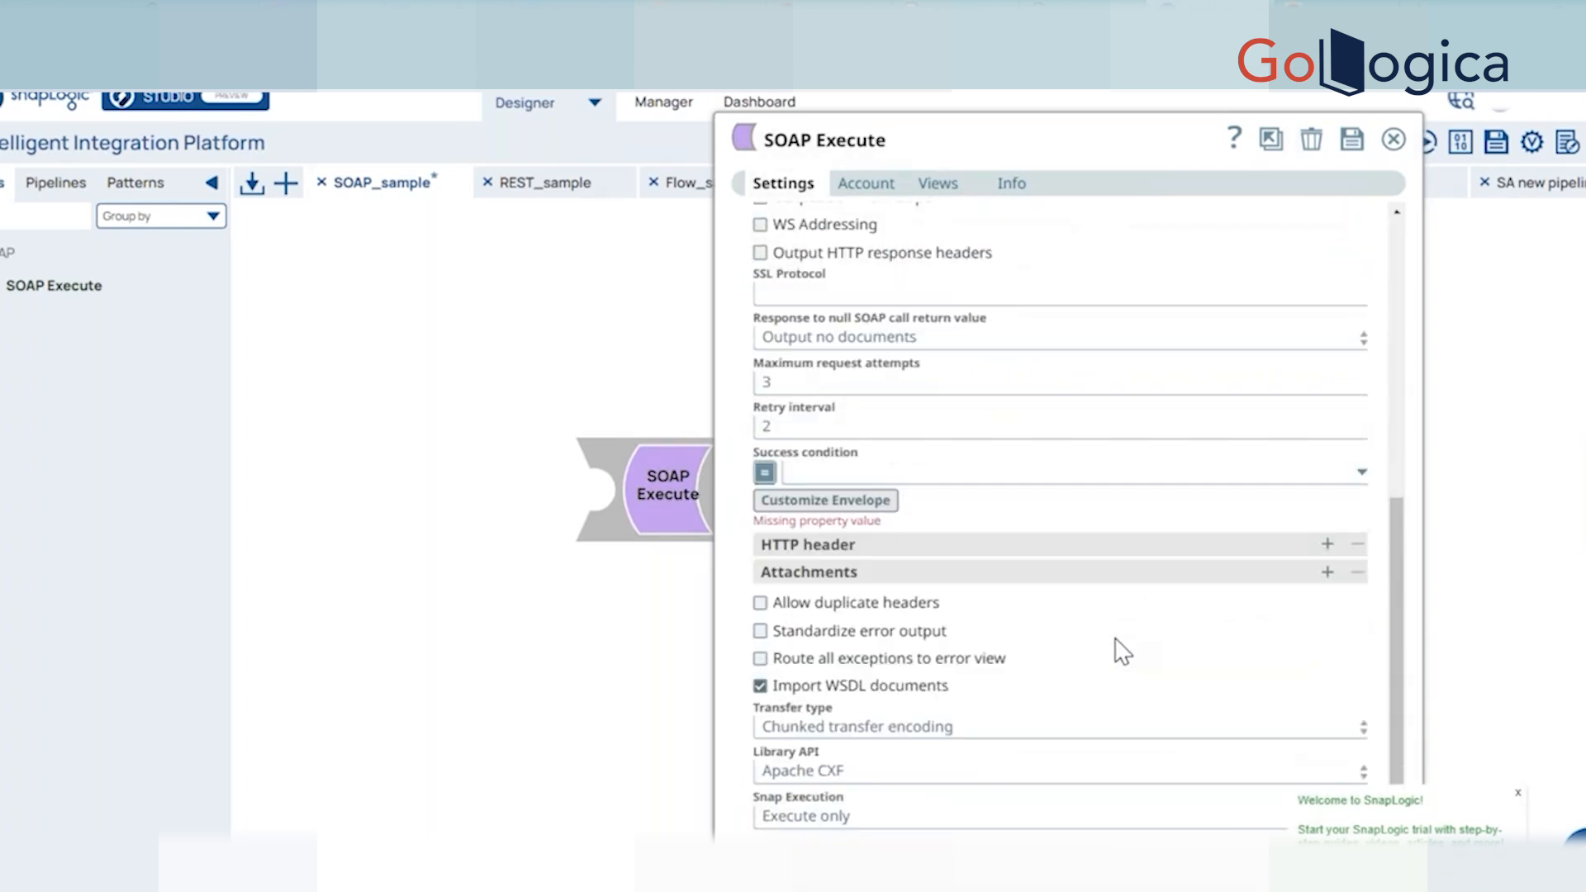
{"action": "scroll", "coordinate": [1122, 651], "scroll_direction": "up", "scroll_amount": 7}
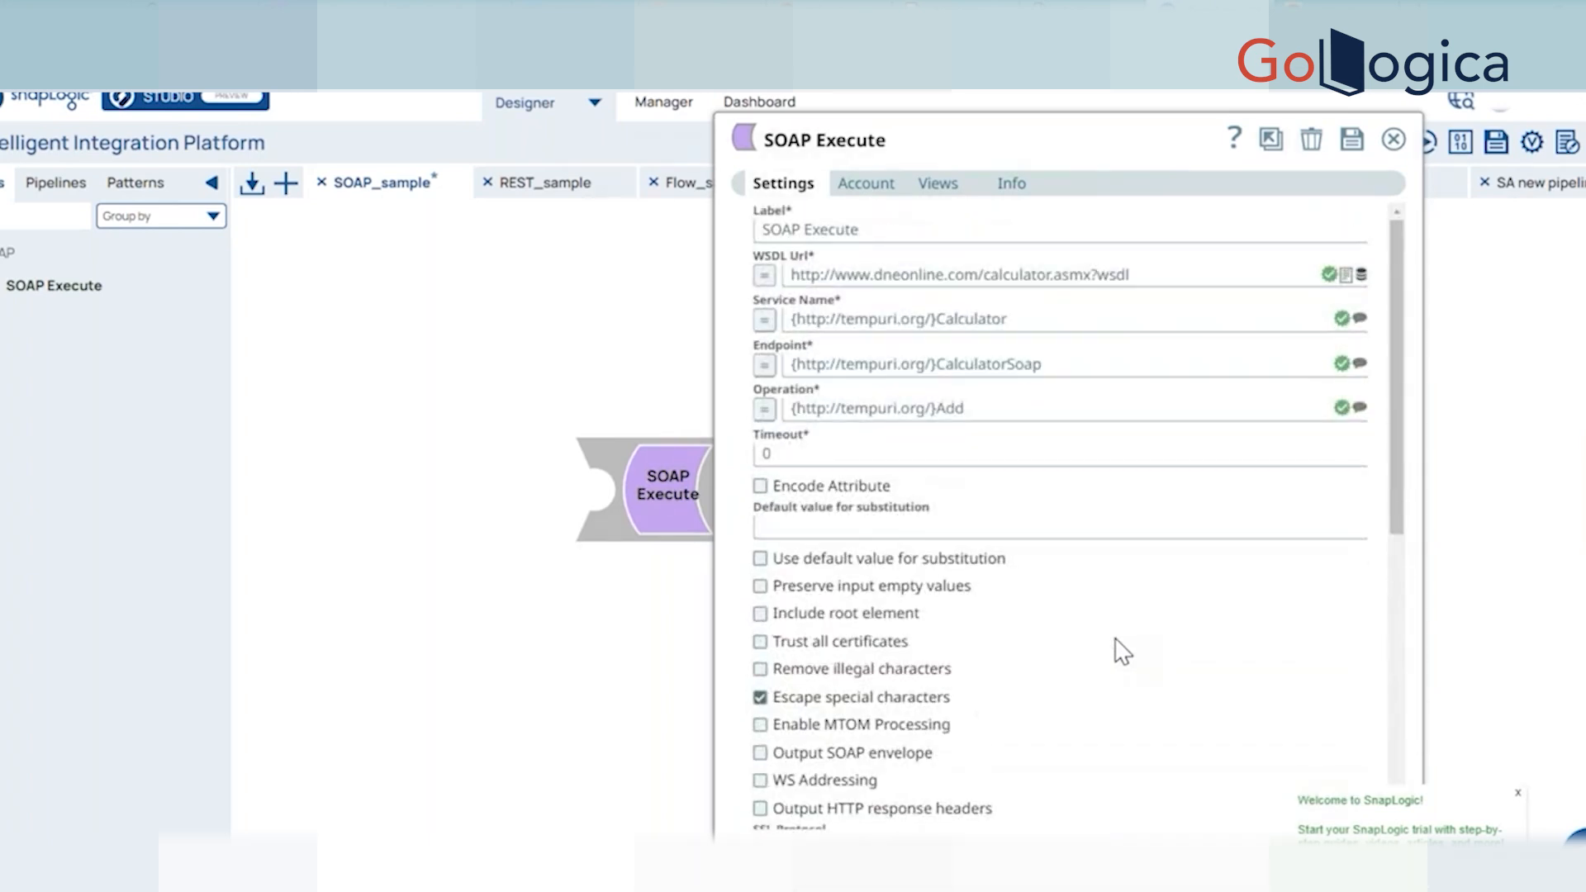
{"action": "scroll", "coordinate": [1121, 651], "scroll_direction": "down", "scroll_amount": 4}
{"action": "scroll", "coordinate": [1117, 650], "scroll_direction": "up", "scroll_amount": 4}
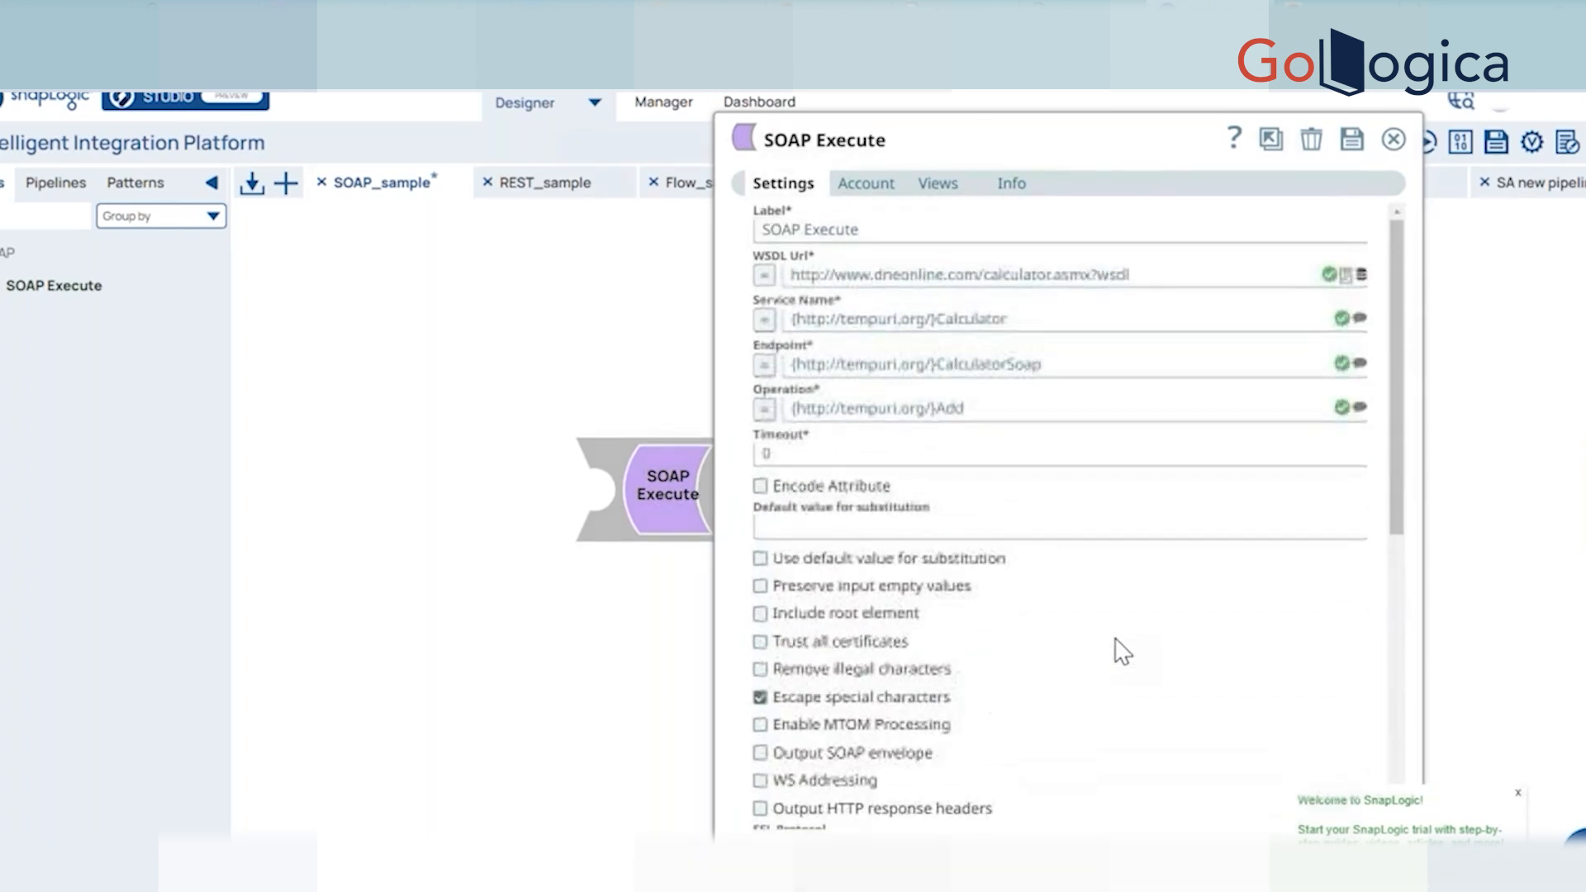
{"action": "scroll", "coordinate": [1115, 650], "scroll_direction": "down", "scroll_amount": 4}
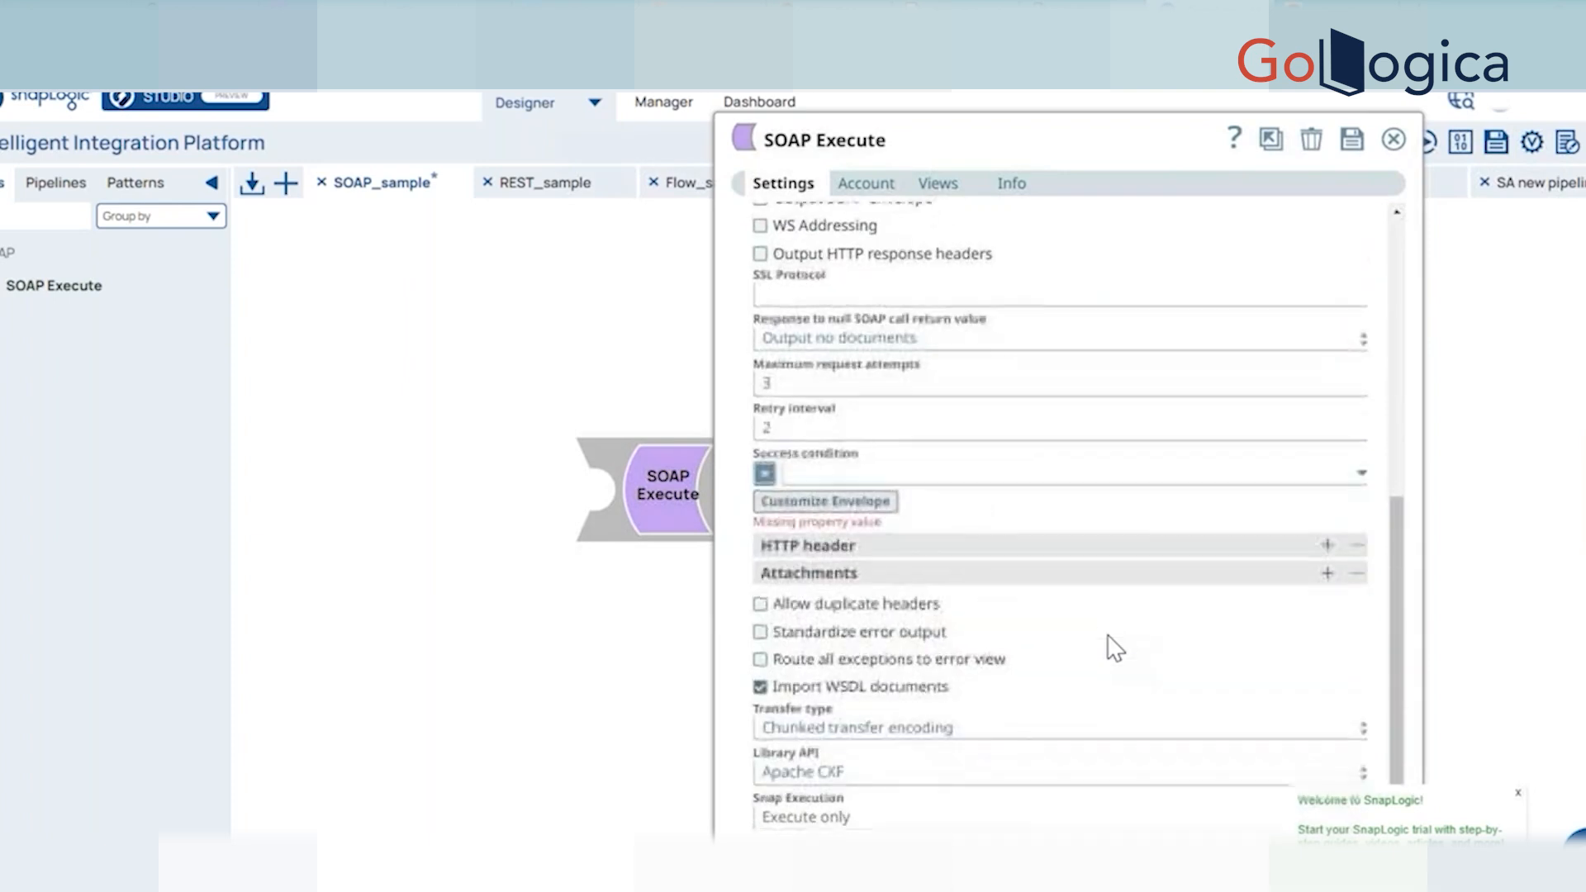
{"action": "left_click", "coordinate": [792, 511]}
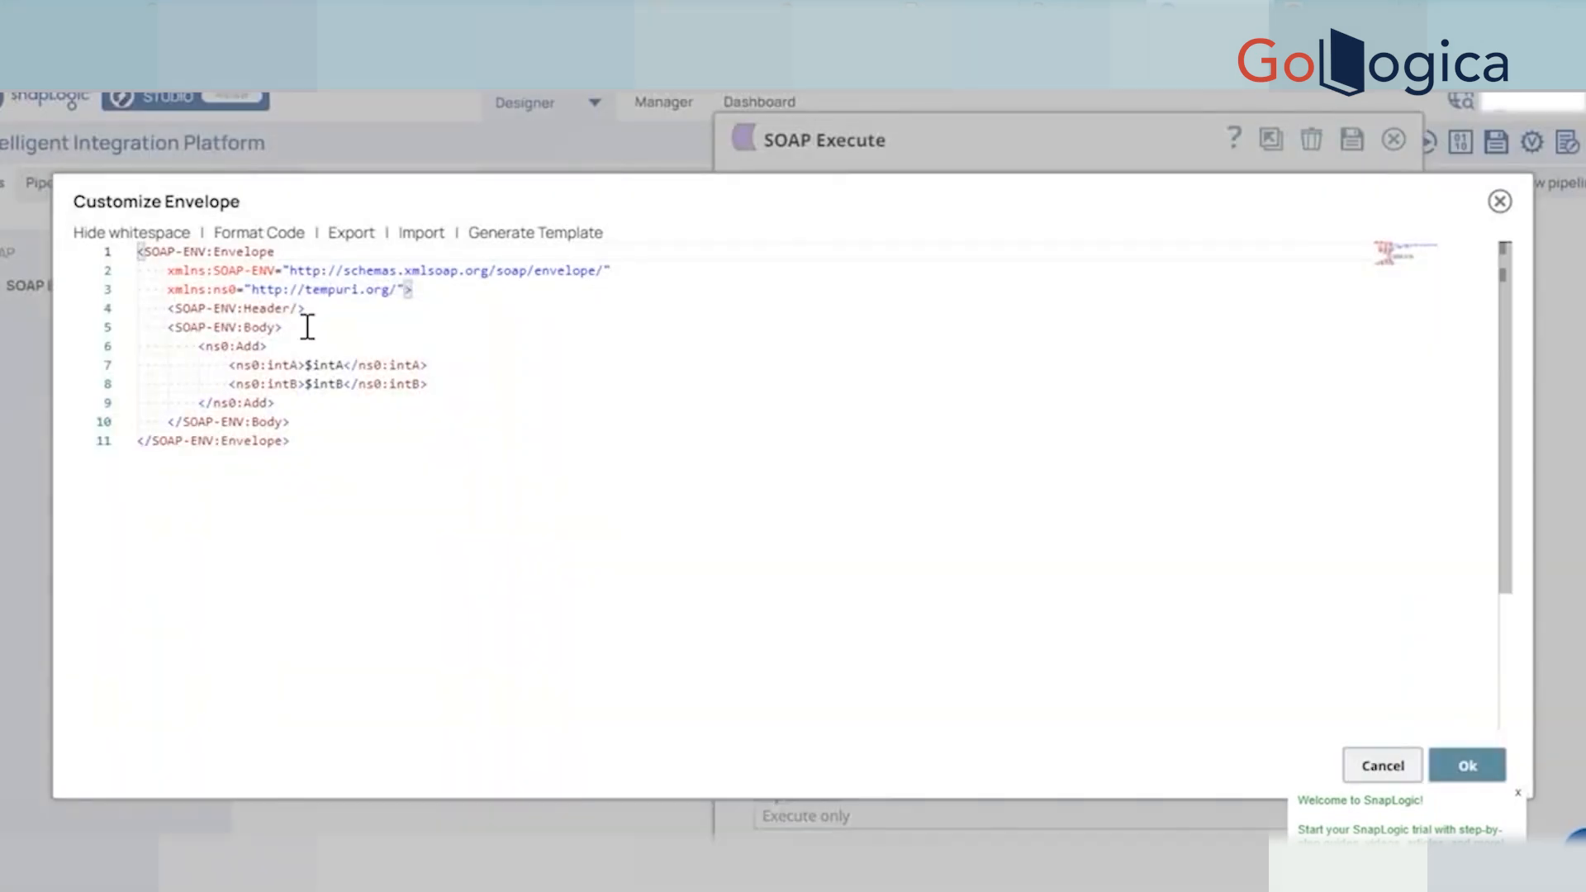
{"action": "left_click_drag", "start_coordinate": [45, 343], "coordinate": [308, 414]}
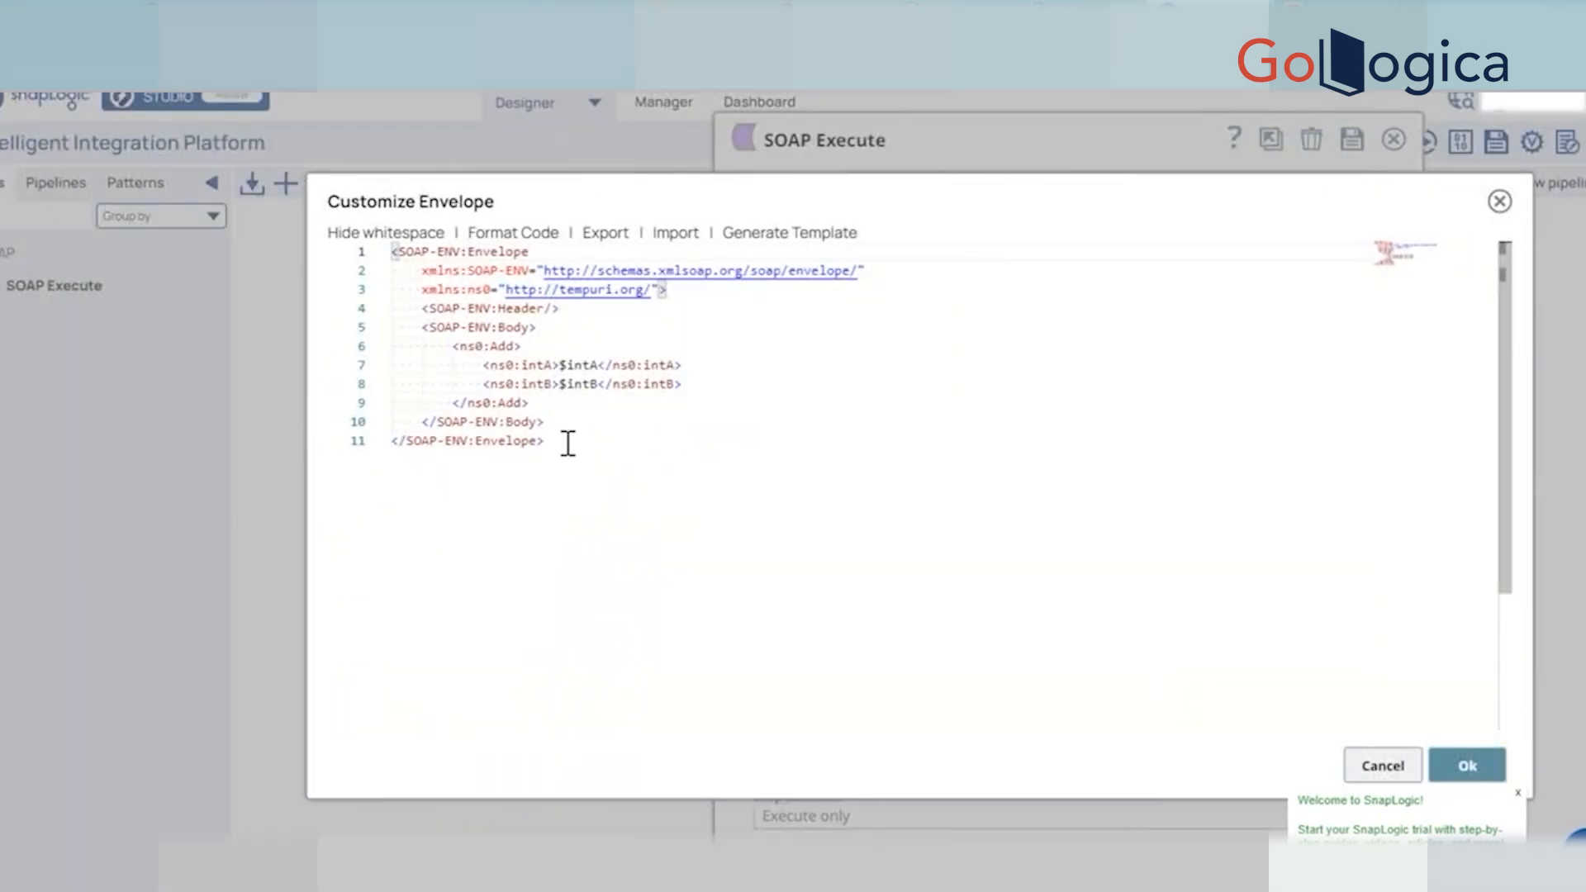
Examine the envelope template for the Add operation, highlighting the whole XML and its $intA and $intB placeholders.
{"action": "left_click_drag", "start_coordinate": [568, 443], "coordinate": [390, 252]}
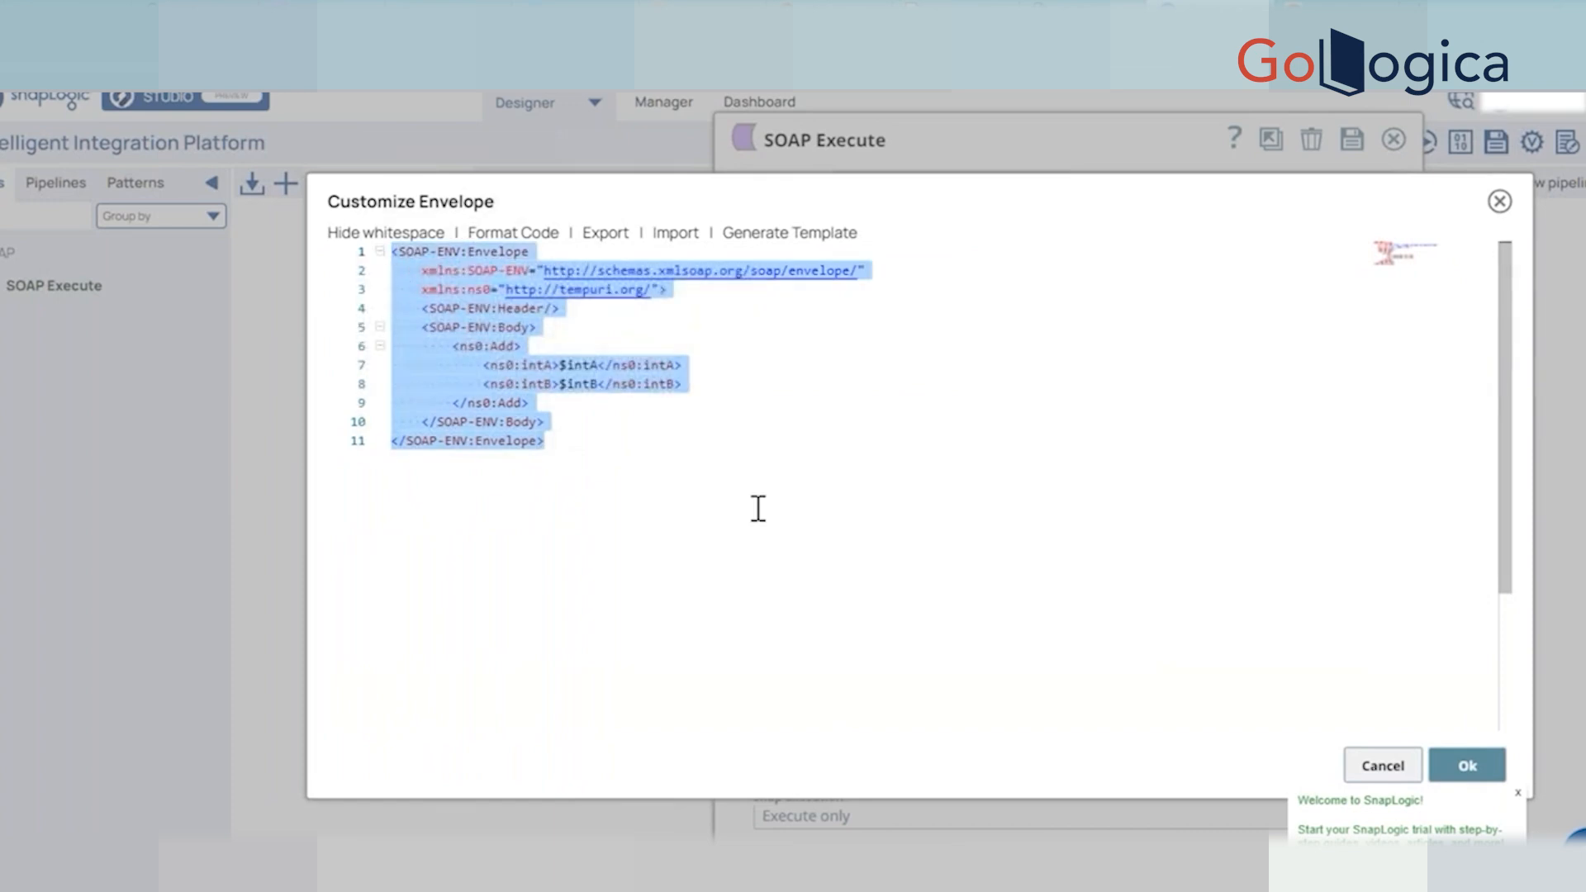
{"action": "left_click", "coordinate": [759, 508]}
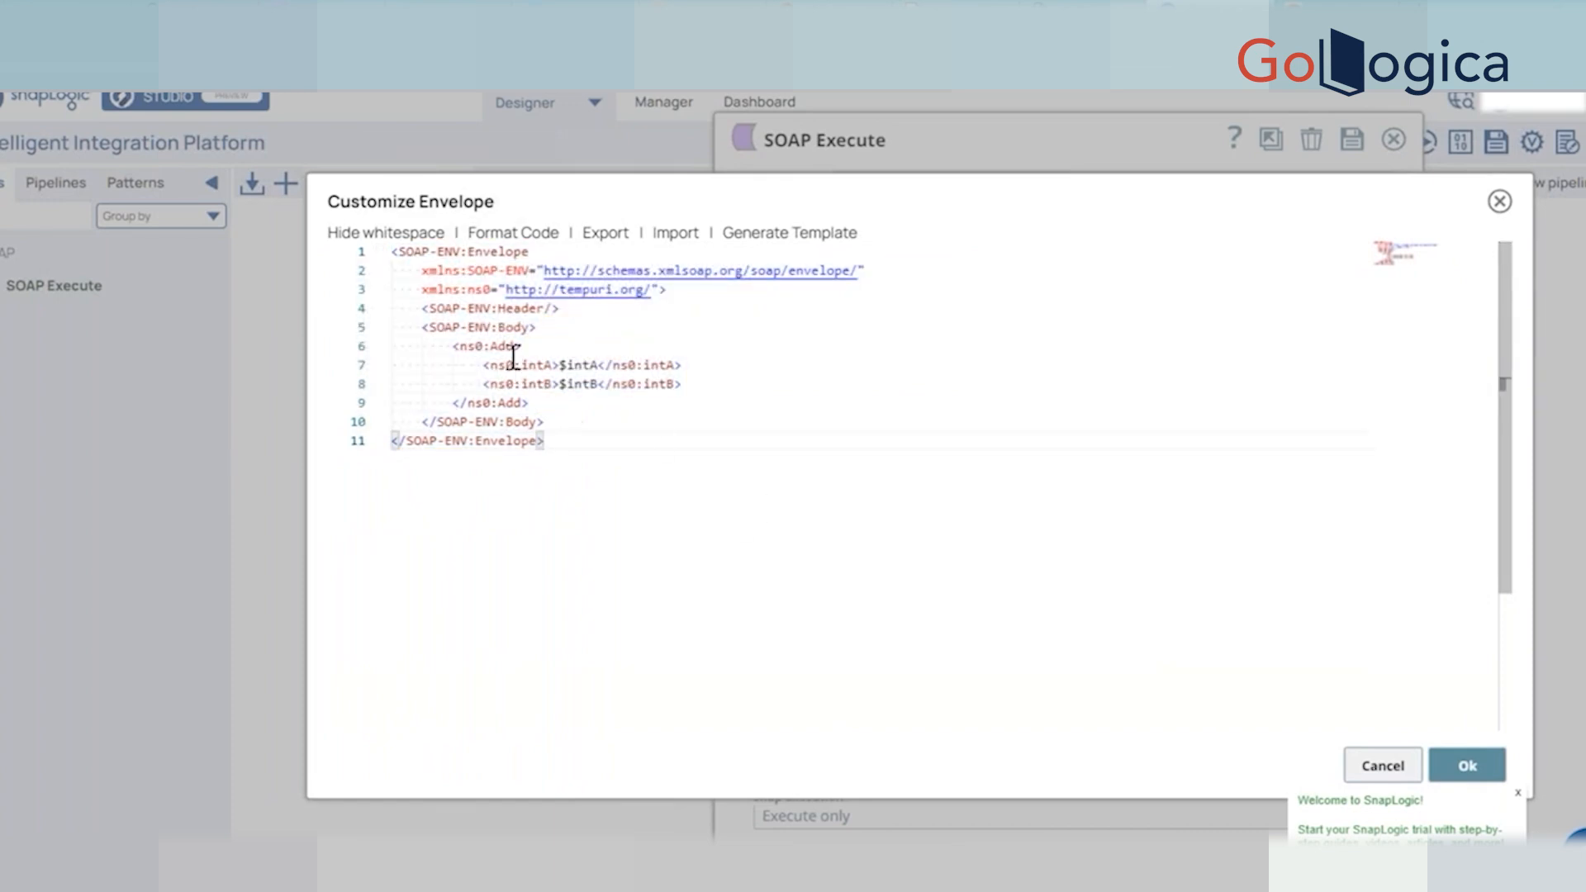
{"action": "left_click_drag", "start_coordinate": [490, 345], "coordinate": [653, 373]}
{"action": "left_click", "coordinate": [573, 418]}
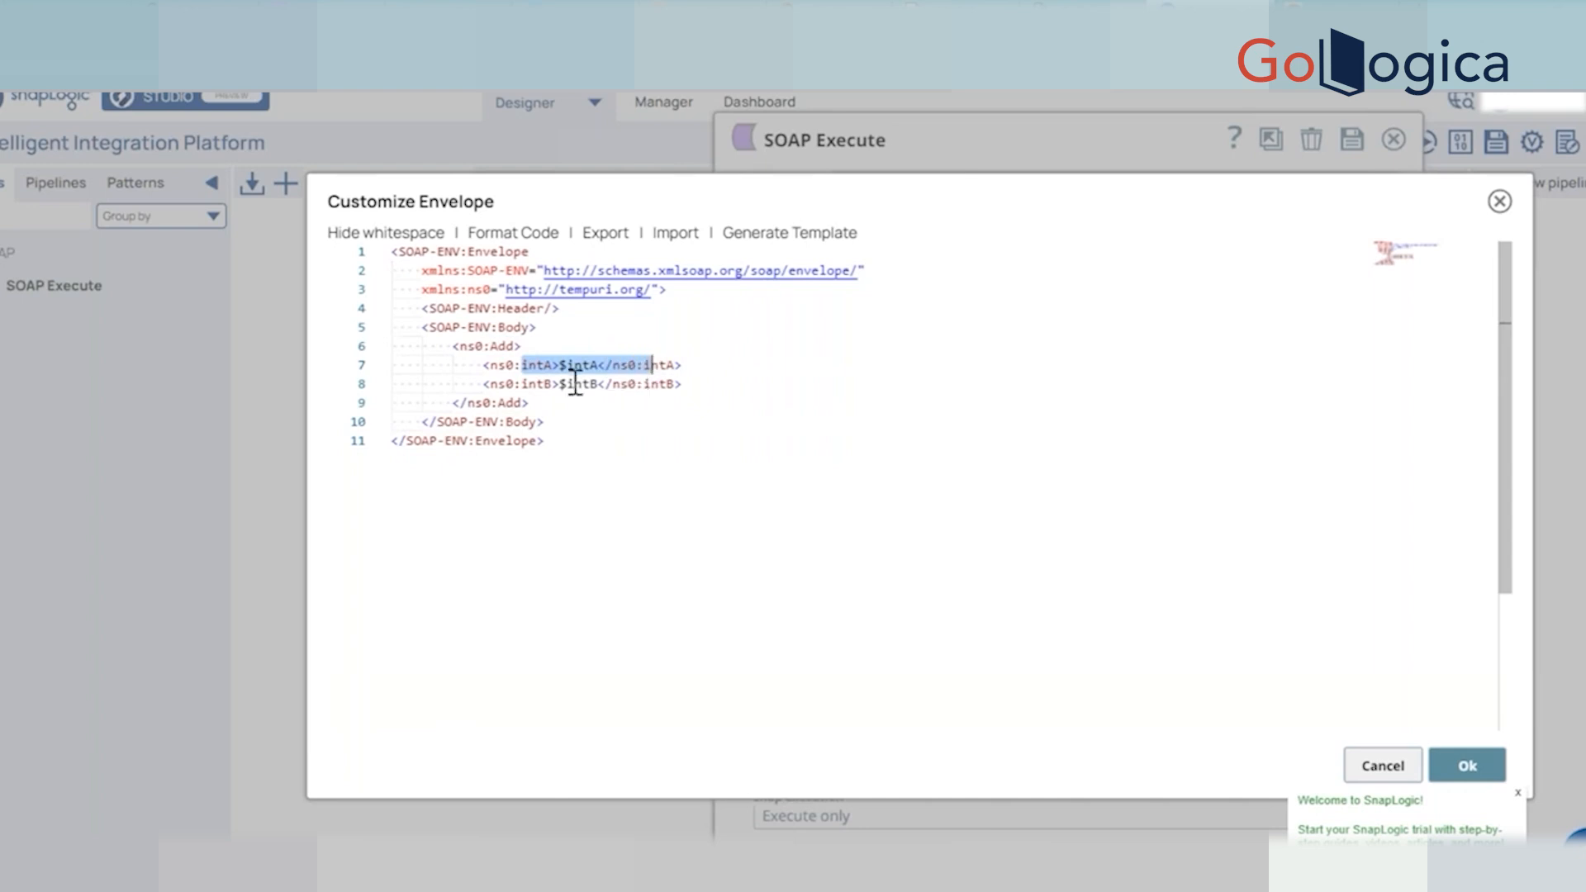
{"action": "double_click", "coordinate": [580, 365]}
{"action": "double_click", "coordinate": [580, 384]}
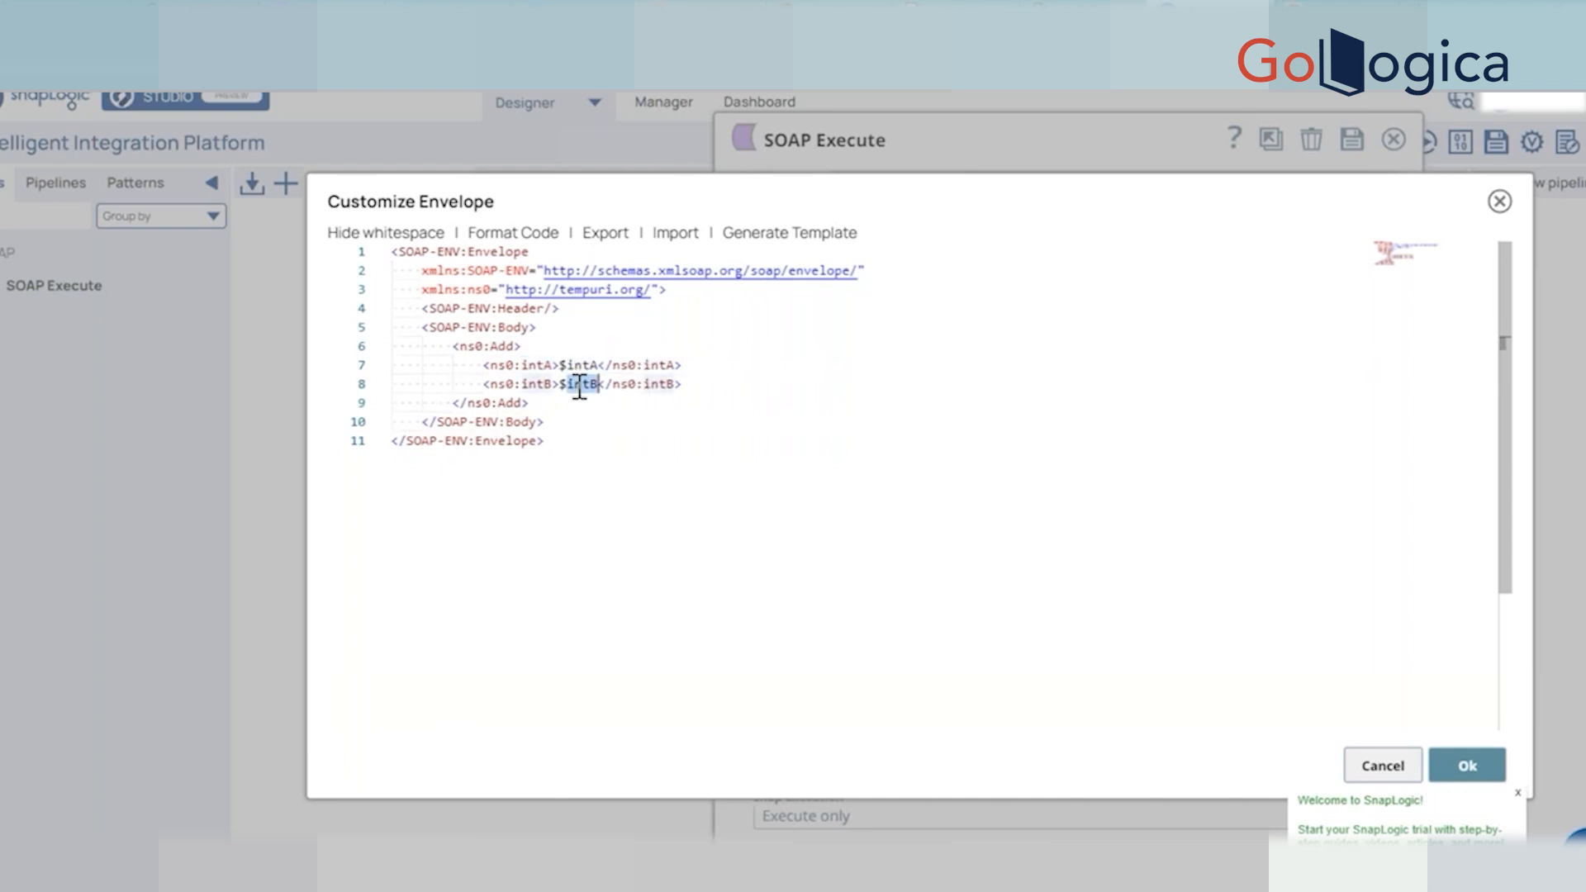
Try hard-coding 10 for intA and 29 for intB in the envelope, and close the editor without applying the edit.
{"action": "left_click", "coordinate": [611, 452]}
{"action": "left_click_drag", "start_coordinate": [576, 364], "coordinate": [560, 364]}
{"action": "type", "text": "10"}
{"action": "double_click", "coordinate": [587, 384]}
{"action": "key", "text": "BackSpace"}
{"action": "key", "text": "BackSpace"}
{"action": "type", "text": "29"}
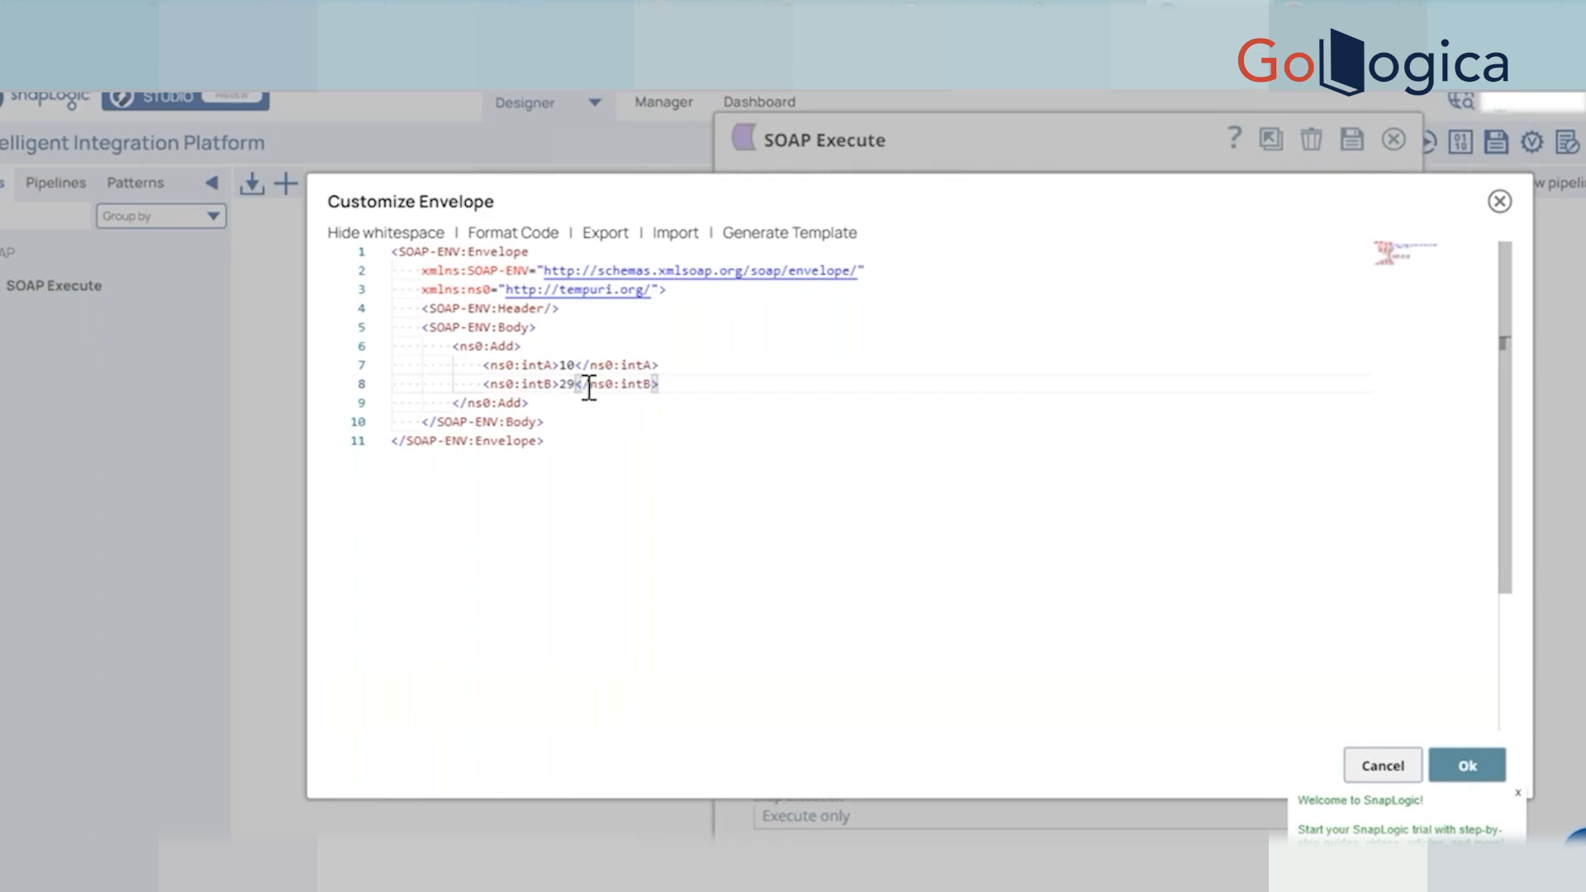
{"action": "left_click", "coordinate": [1500, 201]}
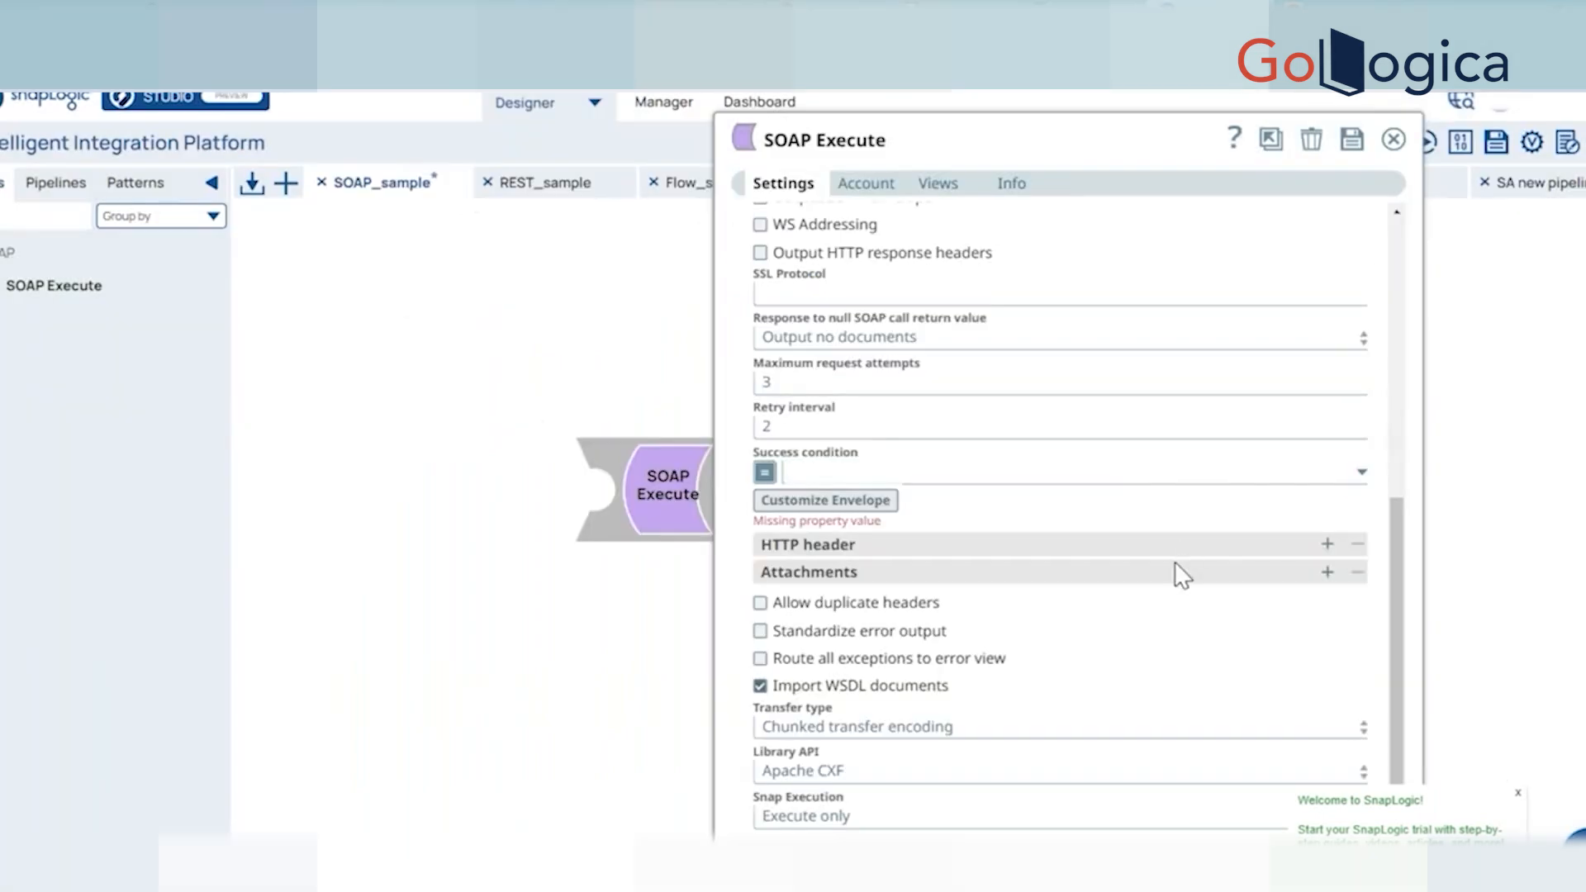
Reopen the envelope template, check the intA line with its $intA variable, and close the editor.
{"action": "left_click", "coordinate": [889, 502]}
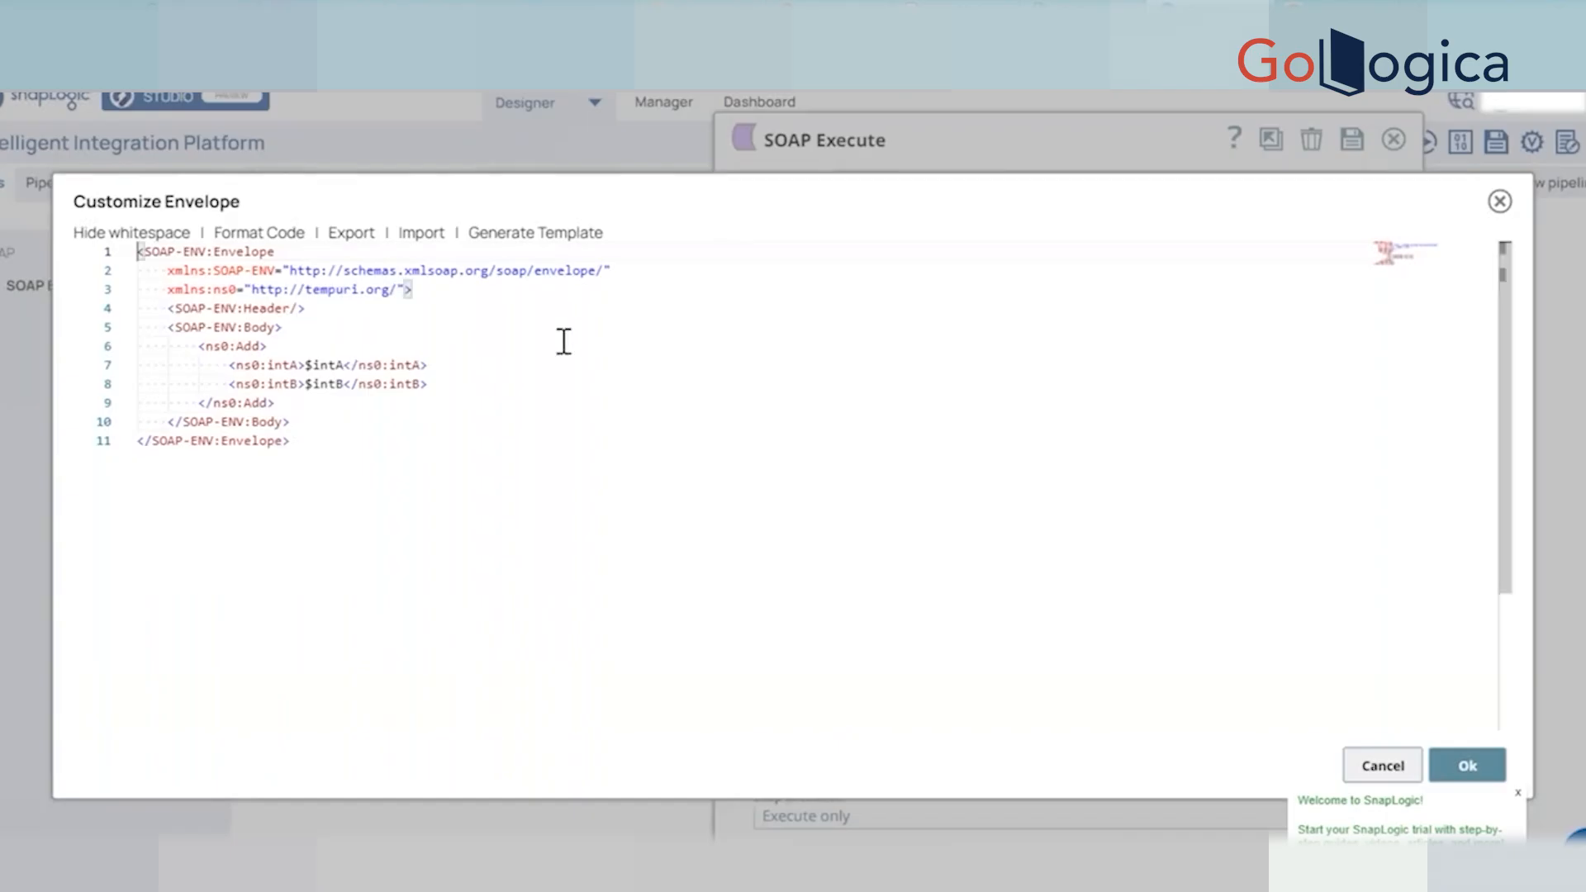
{"action": "left_click_drag", "start_coordinate": [289, 368], "coordinate": [372, 365]}
{"action": "left_click", "coordinate": [485, 436]}
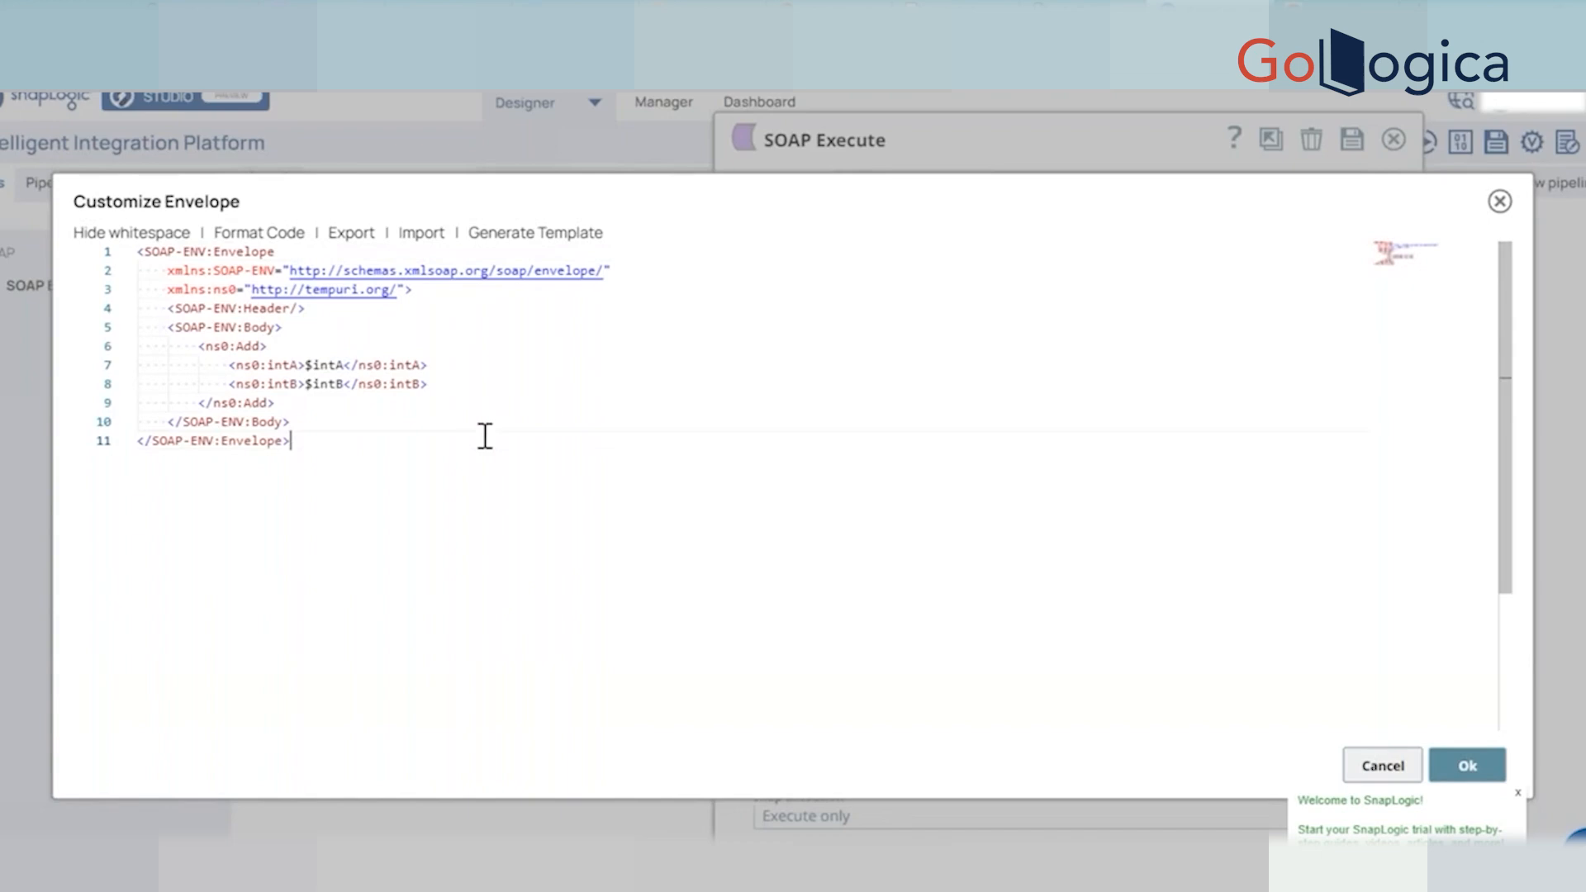
{"action": "double_click", "coordinate": [332, 366]}
{"action": "key", "text": "Escape"}
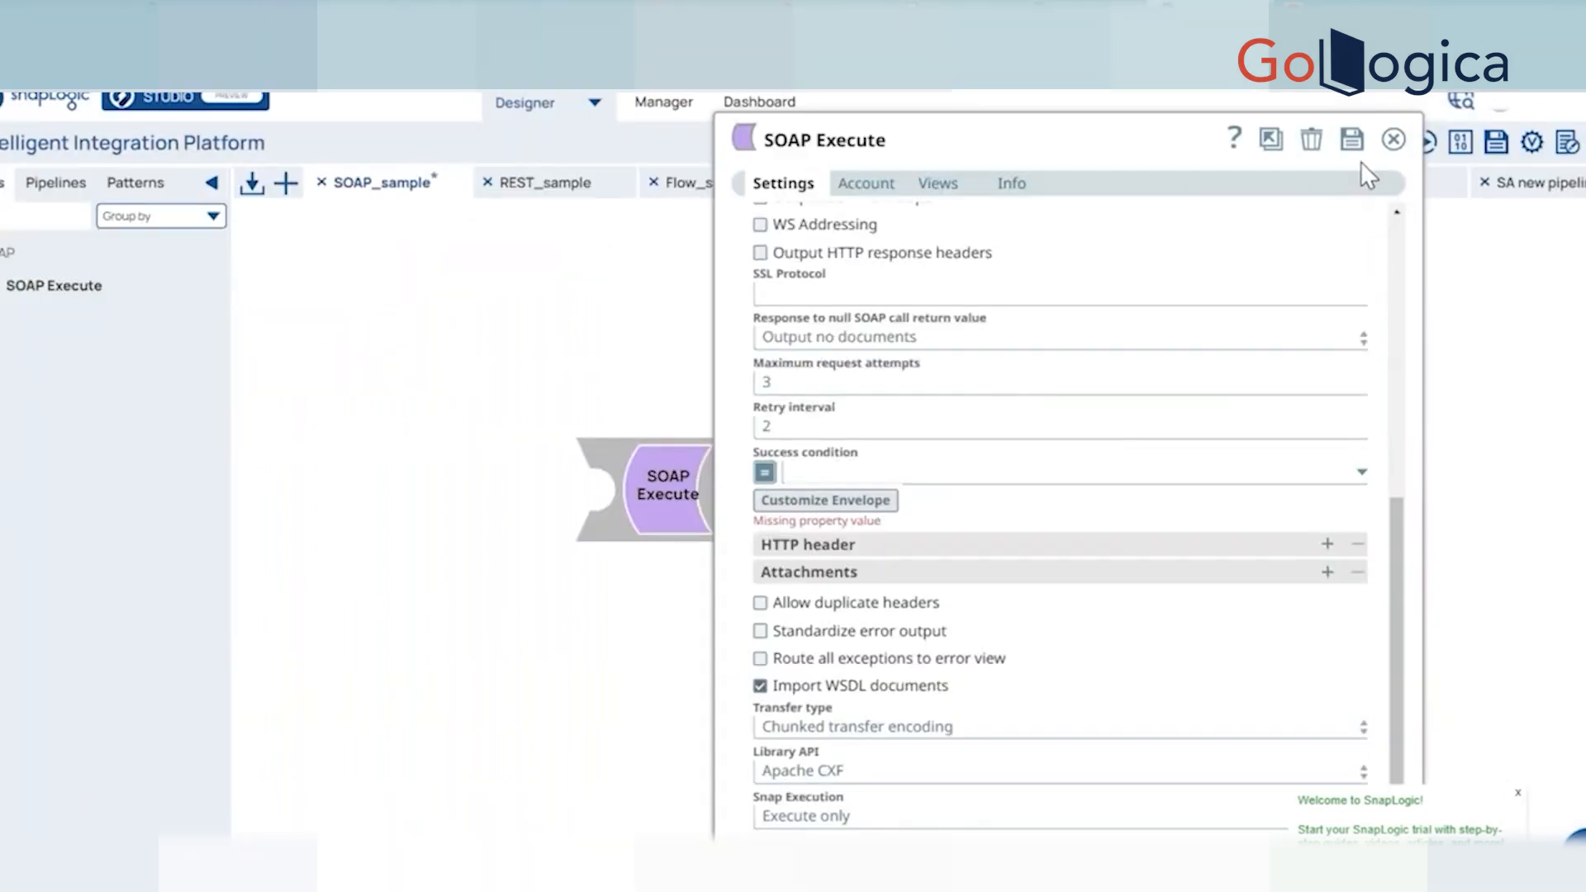
Save and close the SOAP Execute settings, and connect a Mapper snap in front of SOAP Execute.
{"action": "left_click", "coordinate": [1351, 139]}
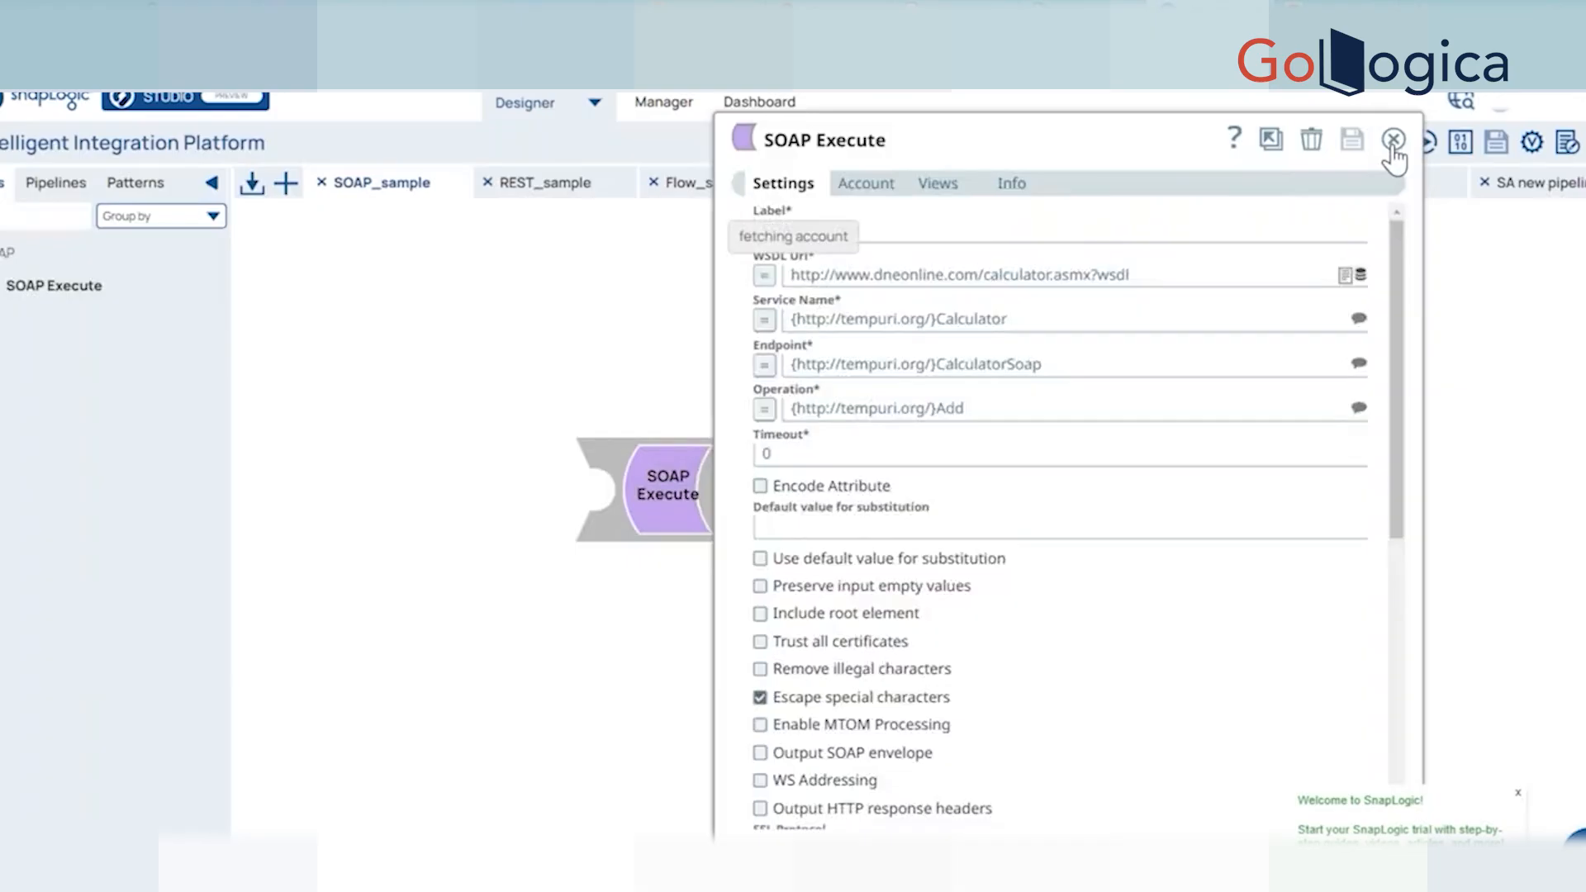
{"action": "left_click", "coordinate": [1392, 140]}
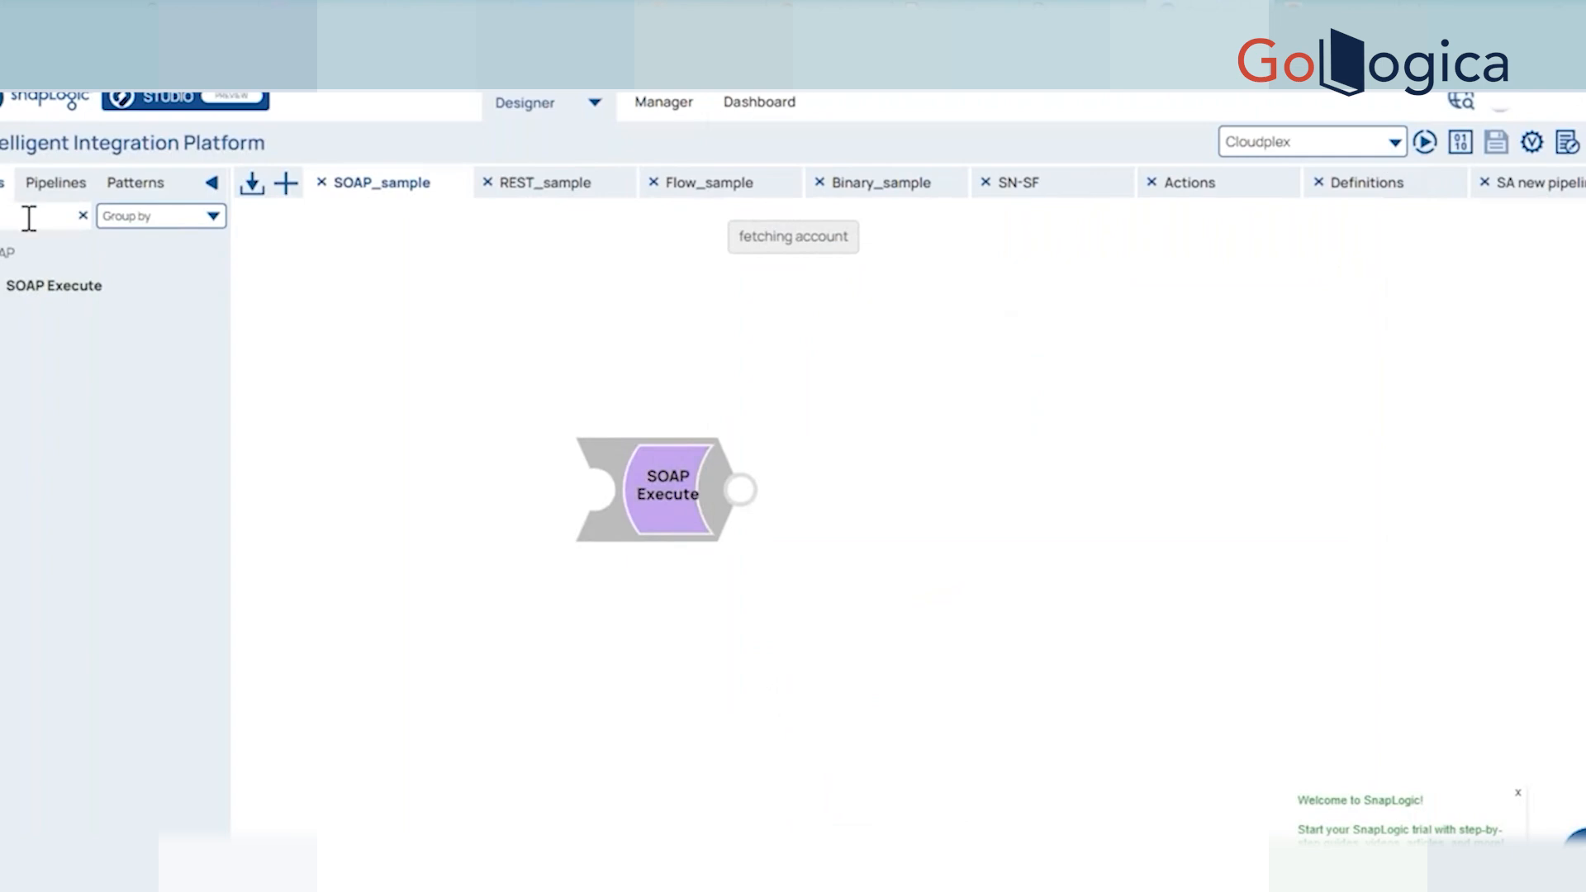
{"action": "type", "text": "mapper"}
{"action": "left_click_drag", "start_coordinate": [25, 286], "coordinate": [517, 549]}
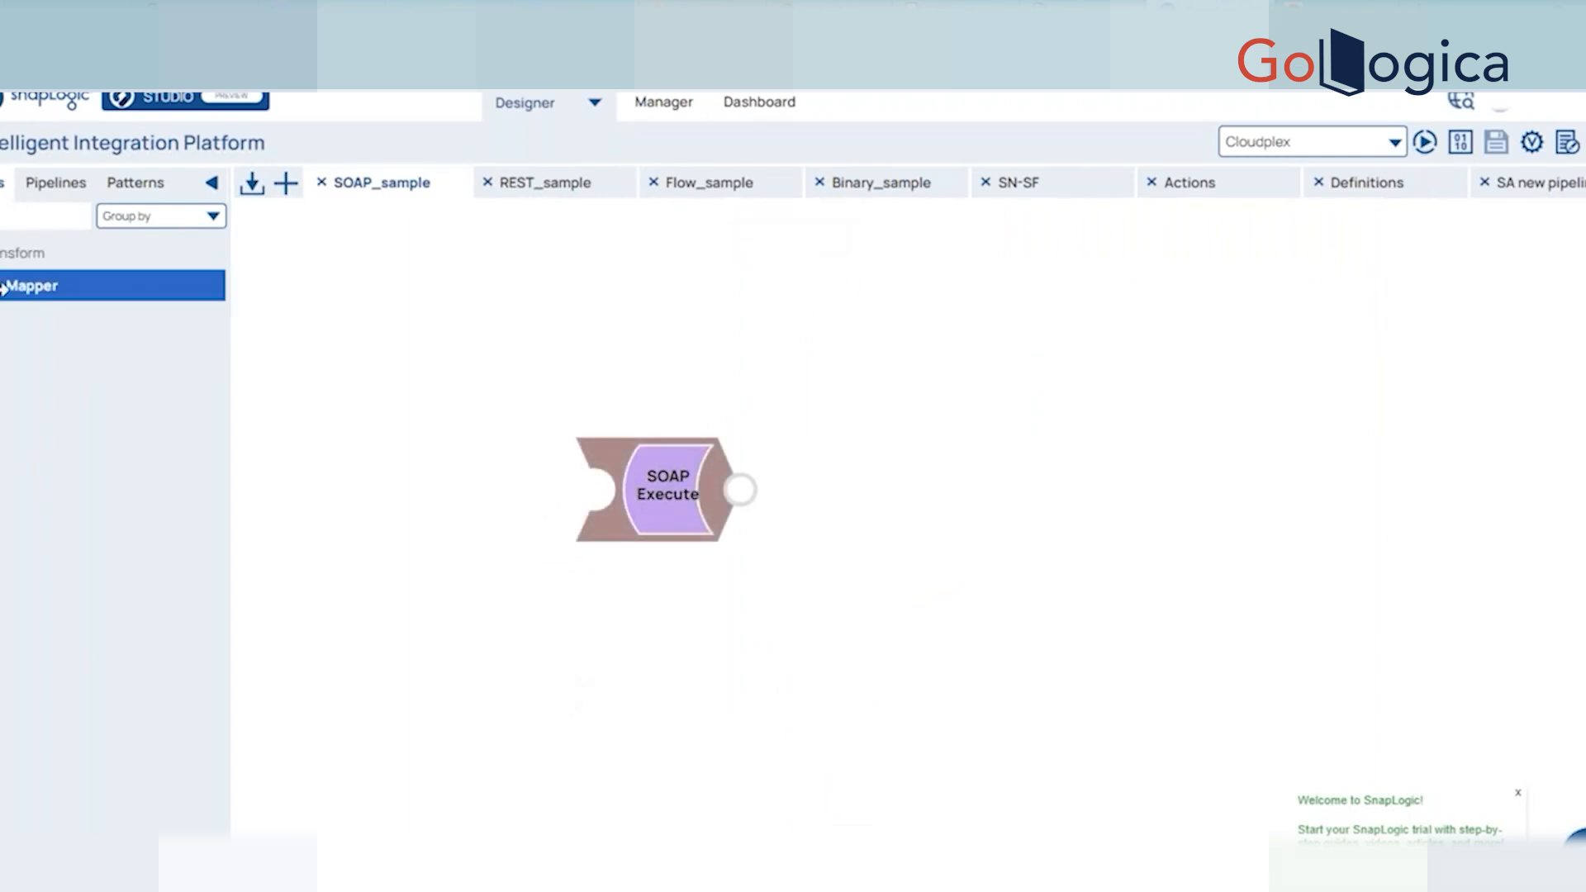
{"action": "left_click_drag", "start_coordinate": [4, 288], "coordinate": [538, 489]}
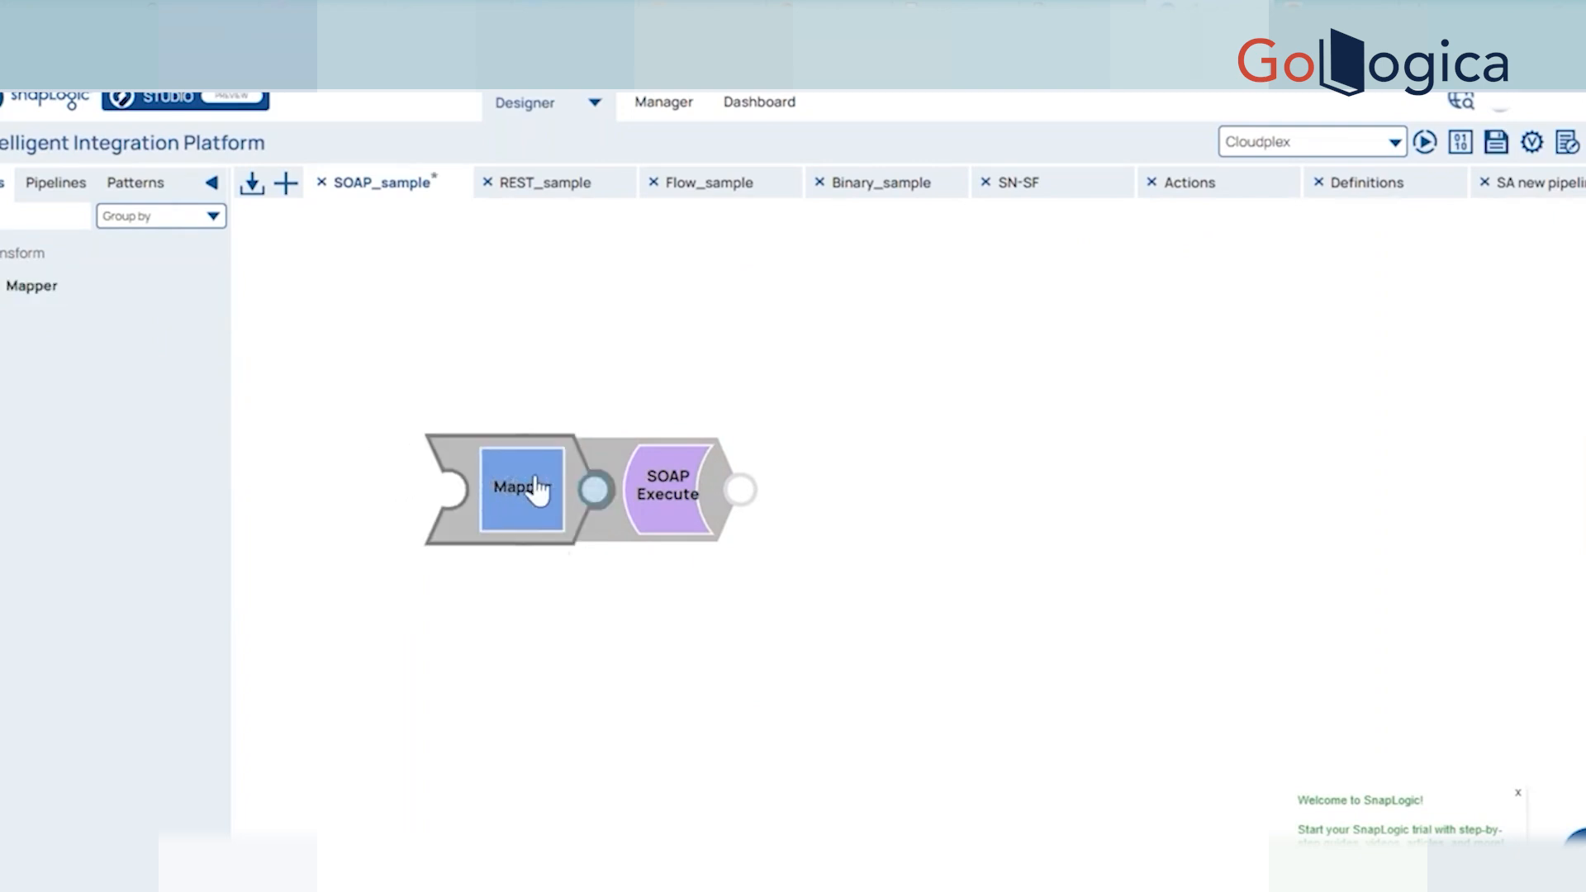
In the Mapper's mapping table, map the expression 22 to target path intA and add a second row.
{"action": "left_click", "coordinate": [538, 490]}
{"action": "left_click", "coordinate": [655, 529]}
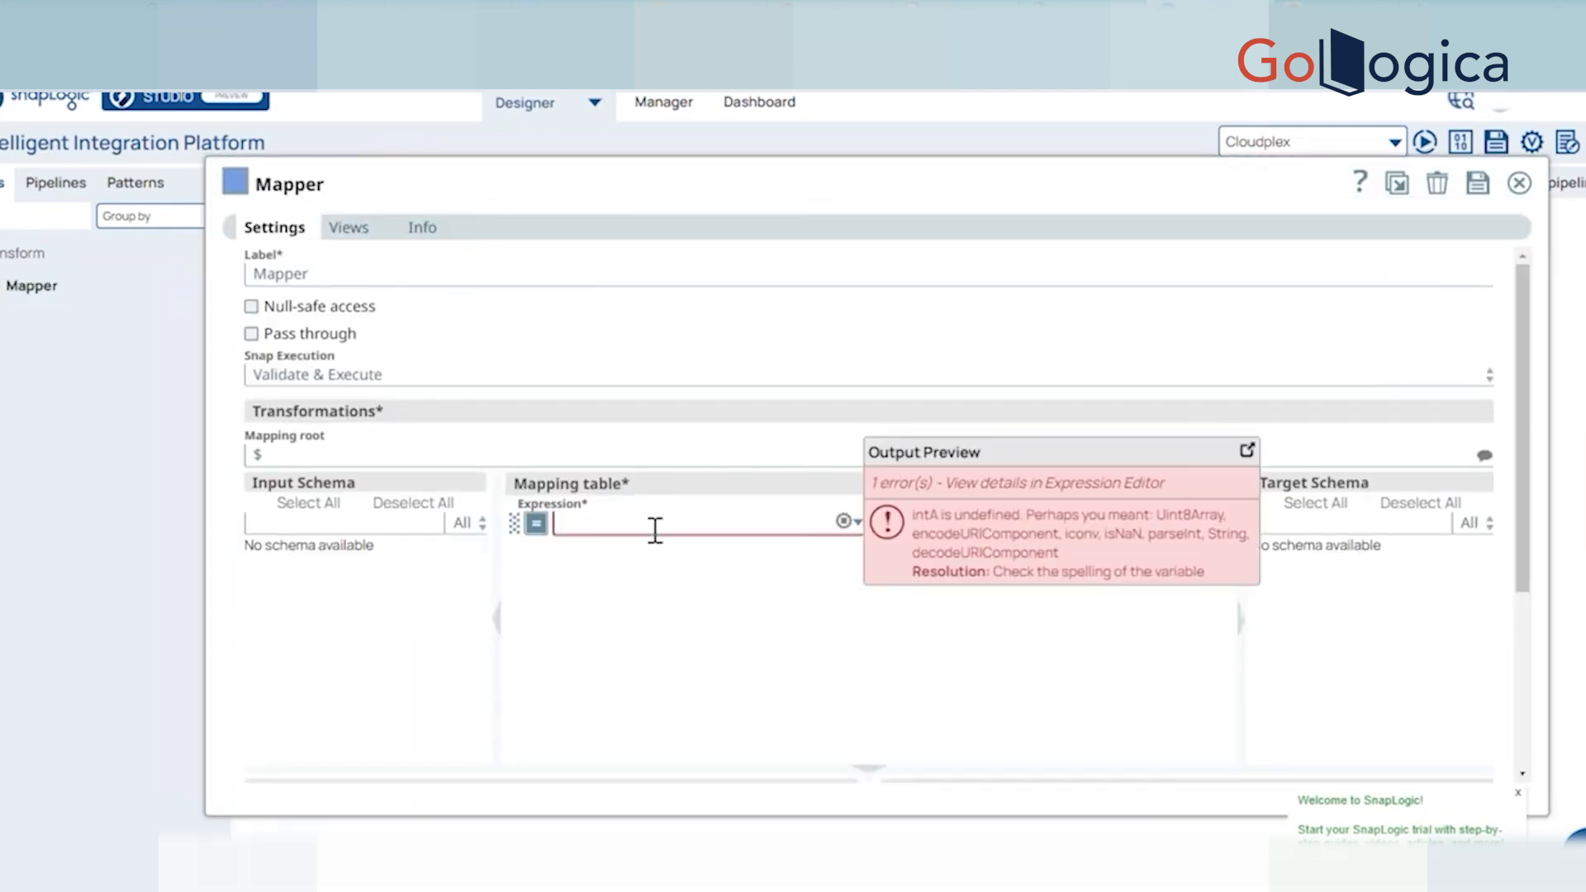
{"action": "type", "text": "22"}
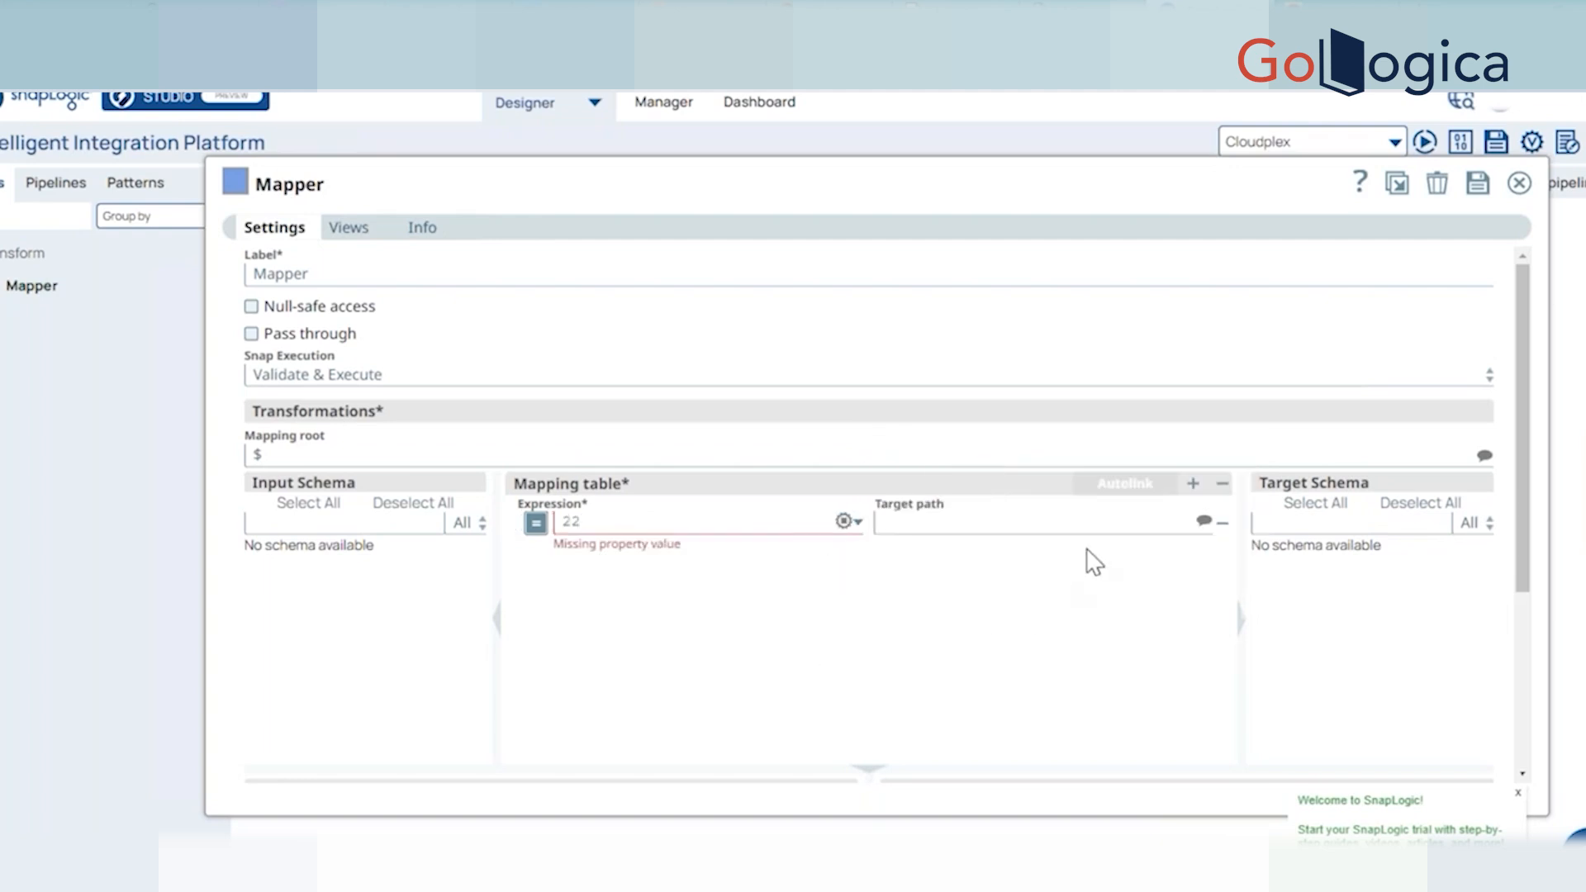
{"action": "left_click", "coordinate": [1194, 484]}
{"action": "left_click", "coordinate": [957, 521]}
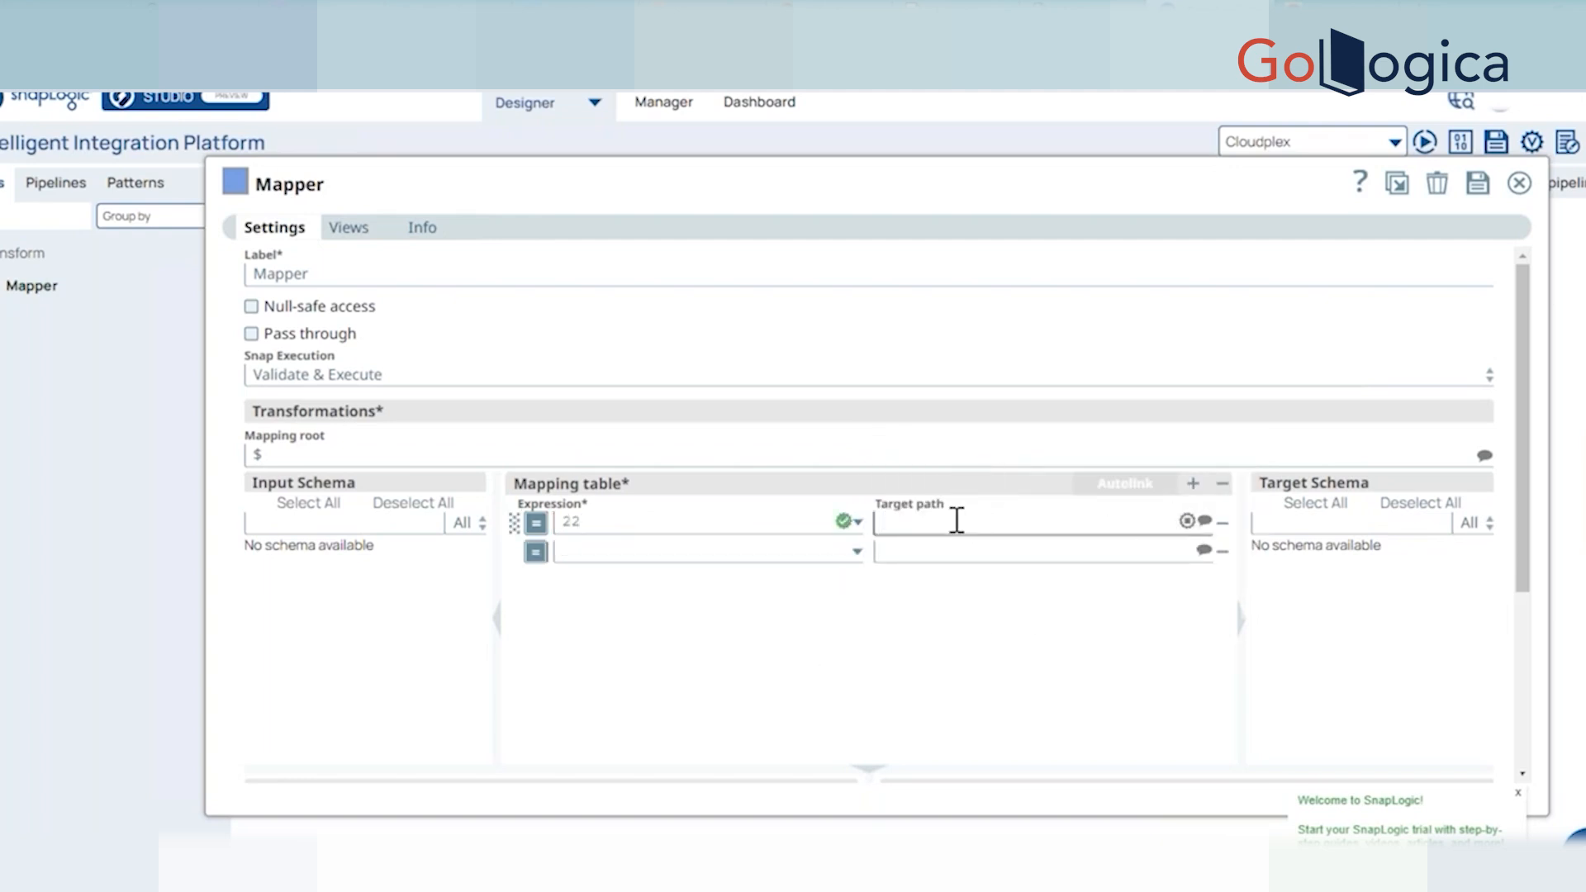
{"action": "type", "text": "intA"}
Map the expression 10 to target path intB in the second row, and save and close the Mapper.
{"action": "left_click", "coordinate": [672, 552]}
{"action": "type", "text": "1"}
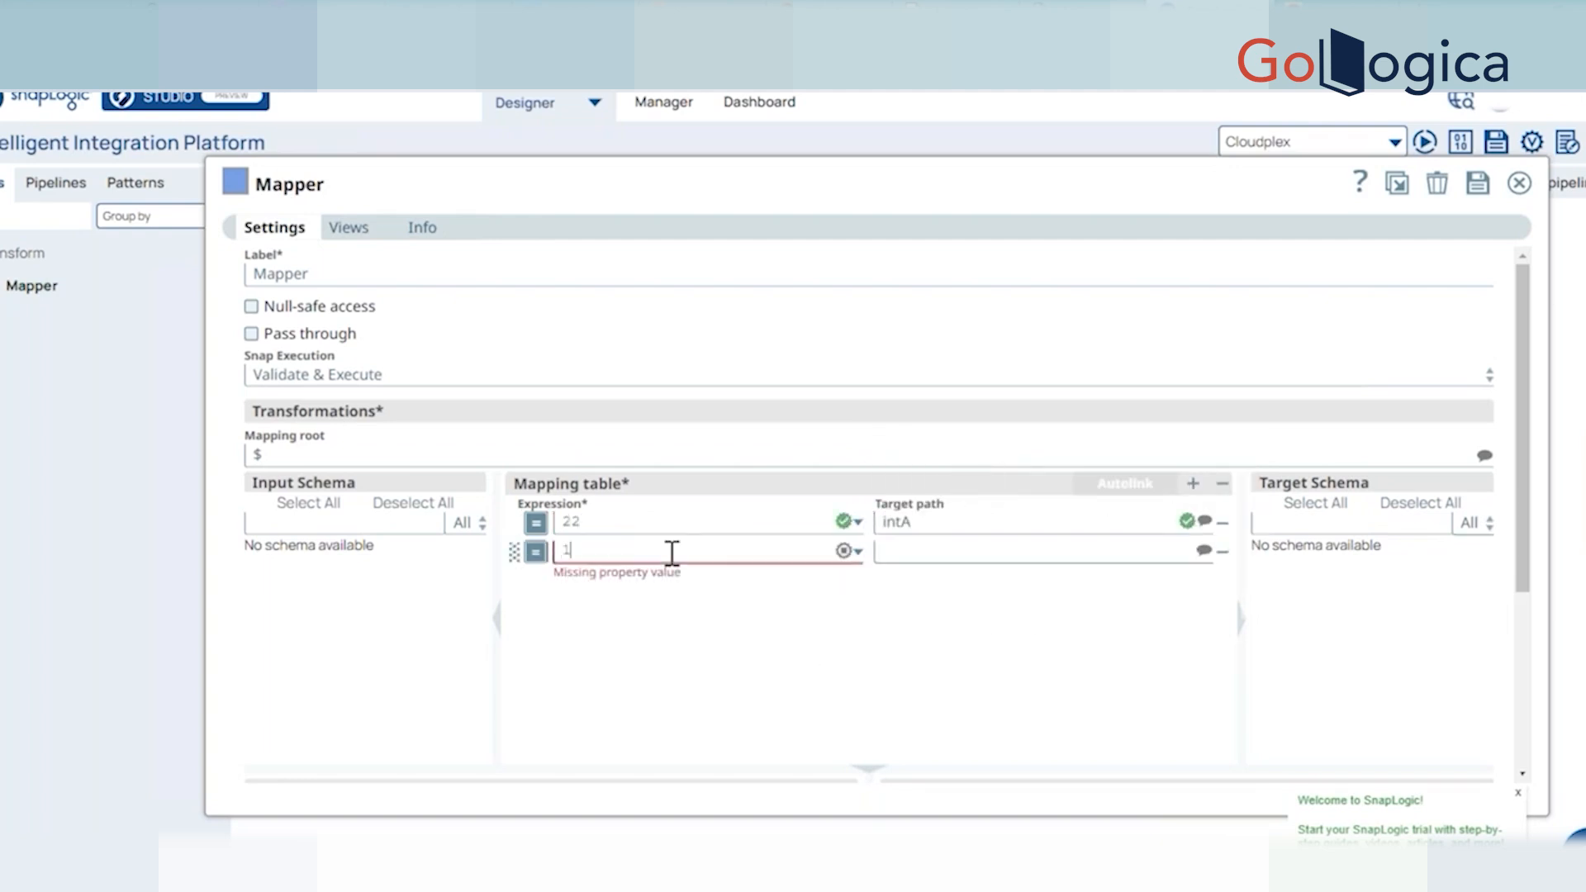
{"action": "type", "text": "0"}
{"action": "left_click", "coordinate": [1051, 543]}
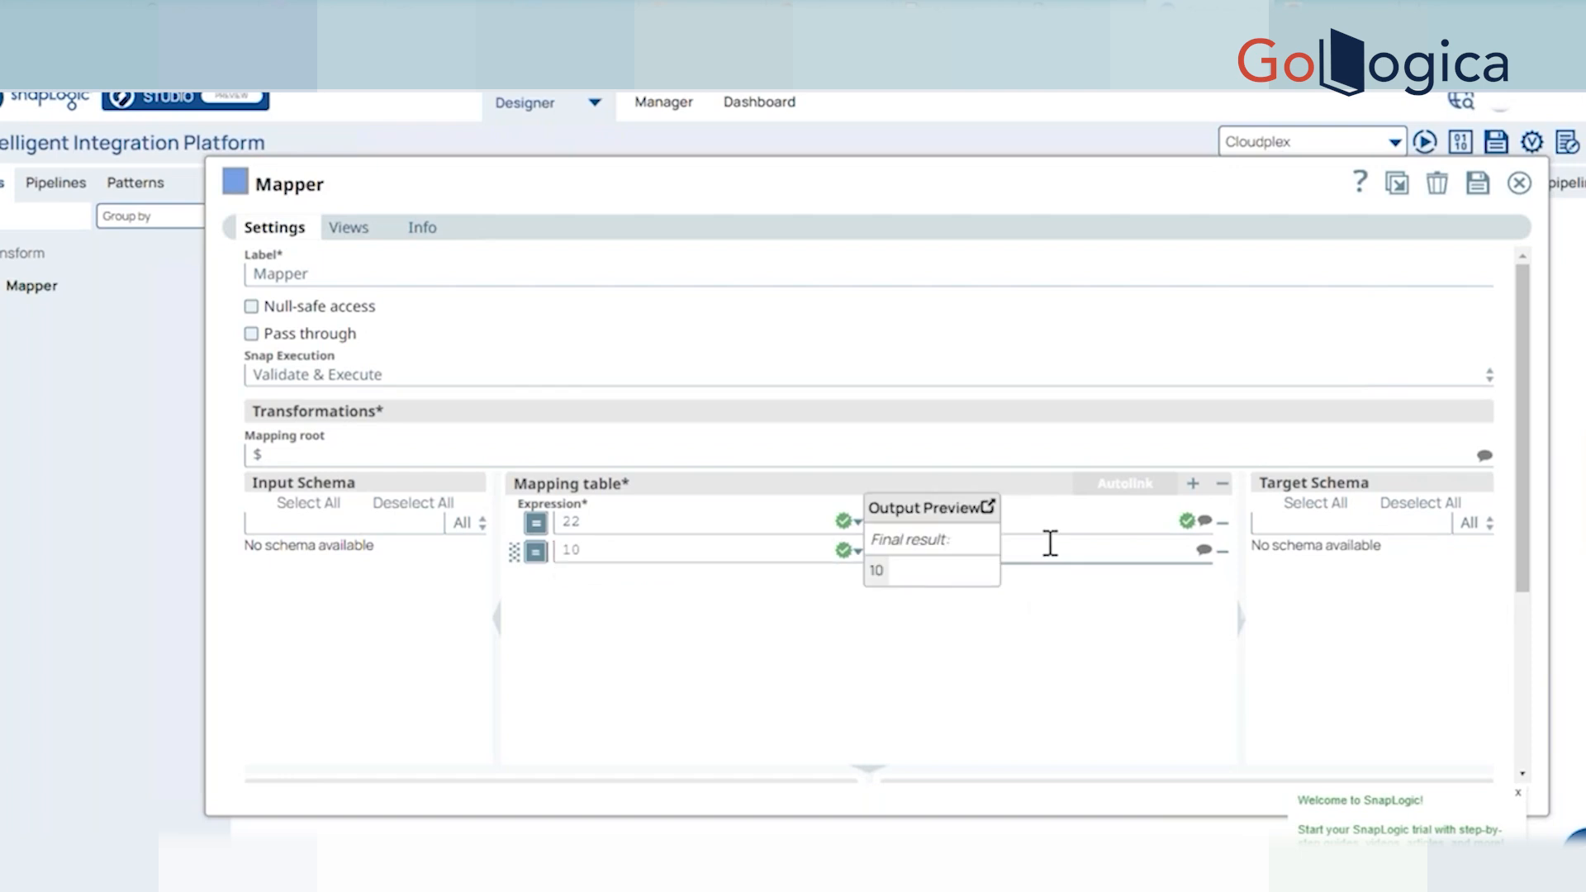
{"action": "type", "text": "intA"}
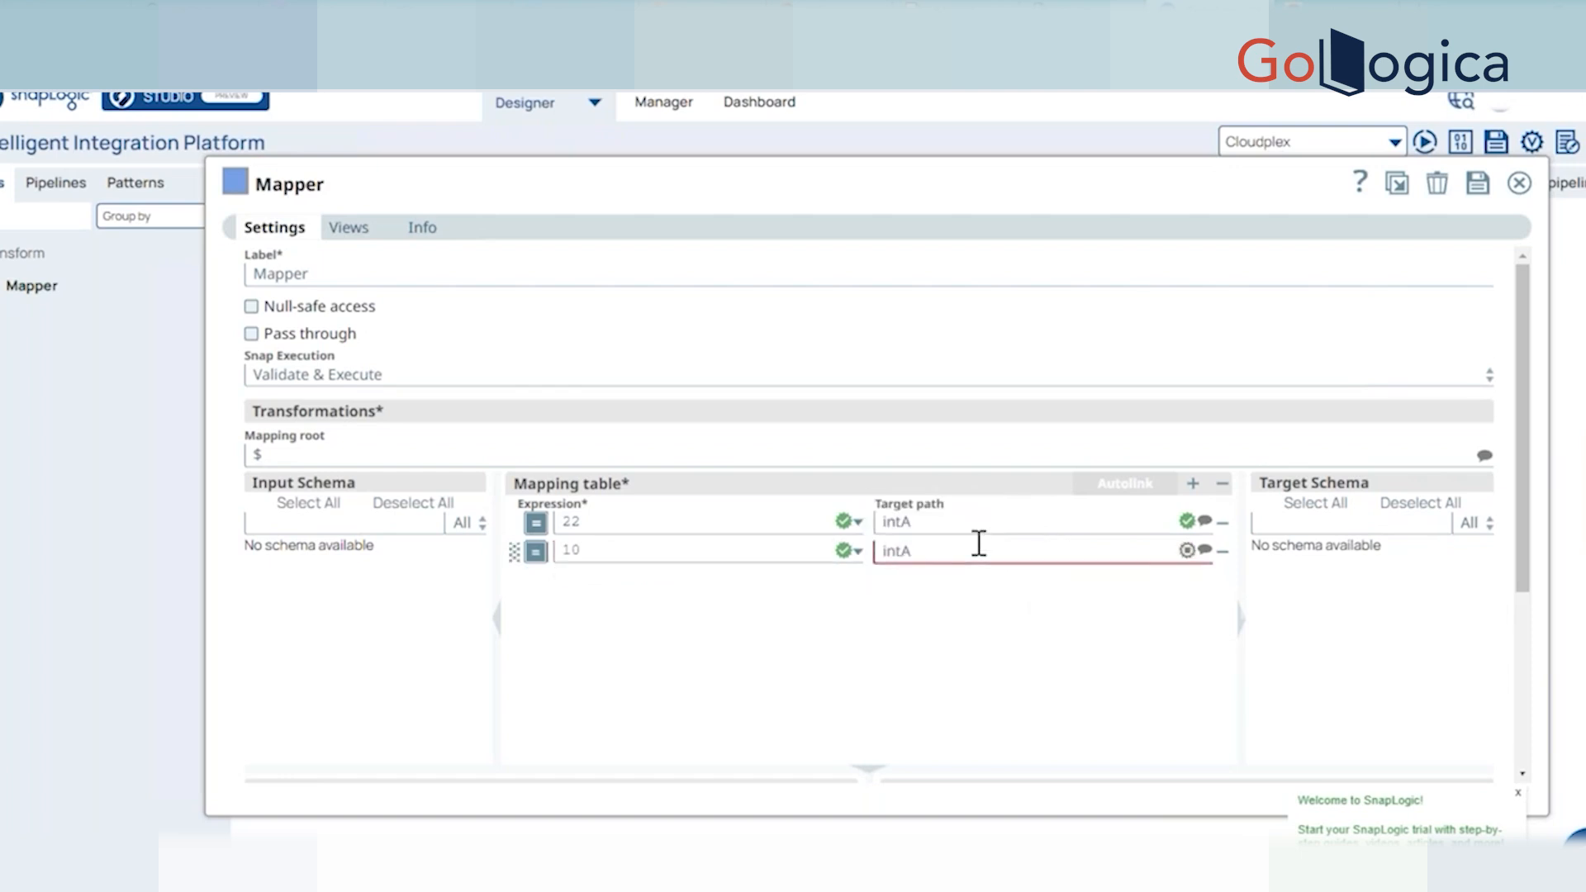
{"action": "key", "text": "BackSpace"}
{"action": "type", "text": "B"}
{"action": "left_click", "coordinate": [1484, 187]}
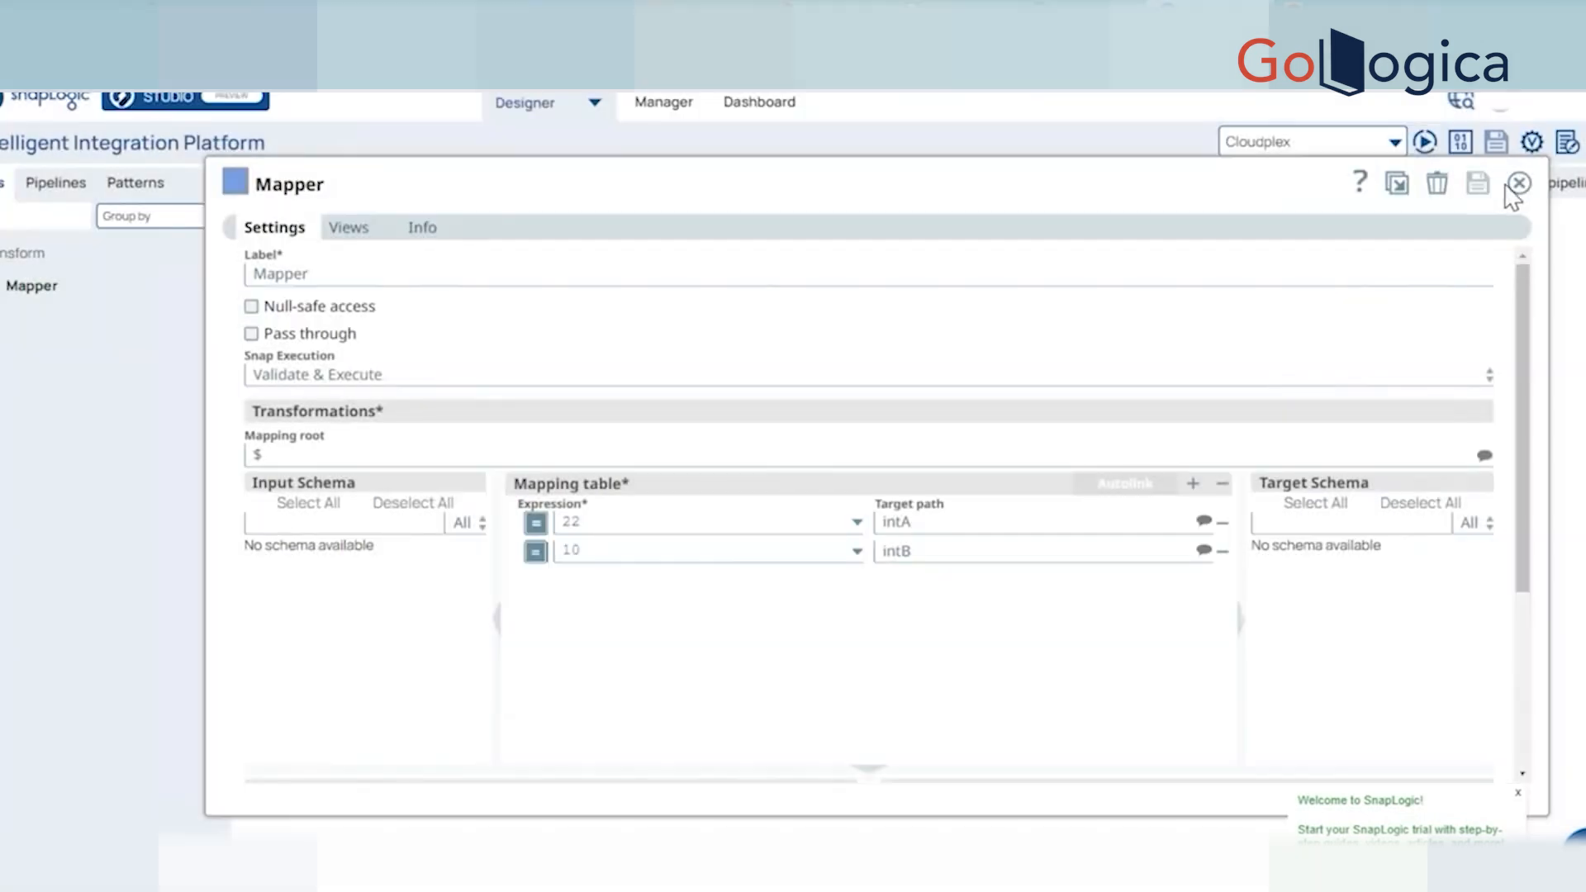
{"action": "left_click", "coordinate": [1520, 183]}
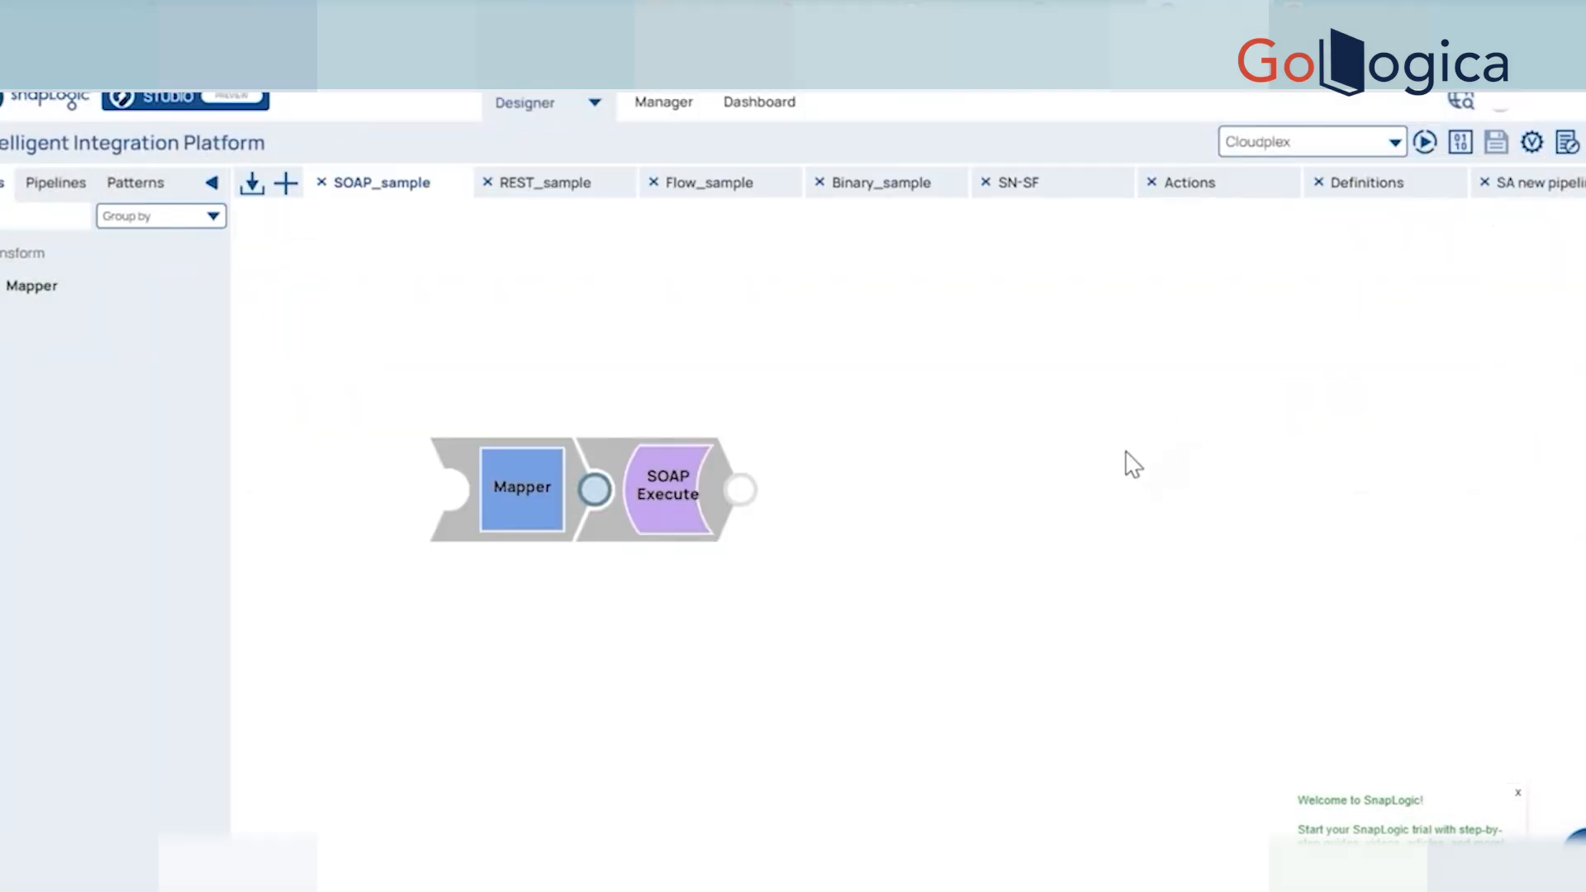
Set the SOAP Execute snap's Snap Execution to Validate & Execute, and save and close its settings.
{"action": "left_click", "coordinate": [706, 498]}
{"action": "scroll", "coordinate": [843, 496], "scroll_direction": "down", "scroll_amount": 10}
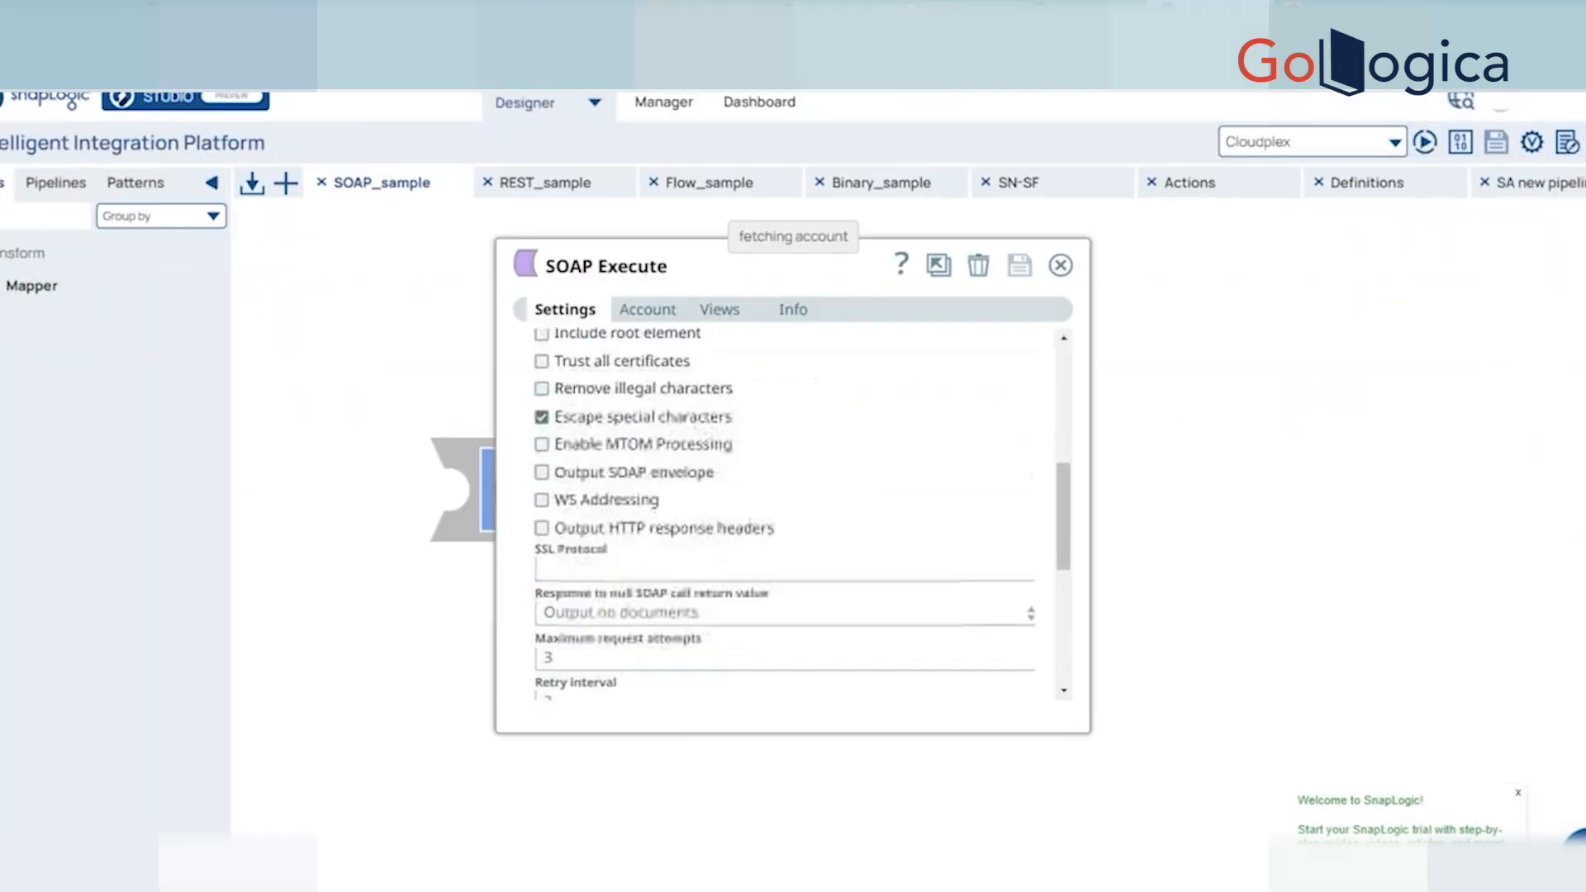
{"action": "left_click", "coordinate": [563, 698]}
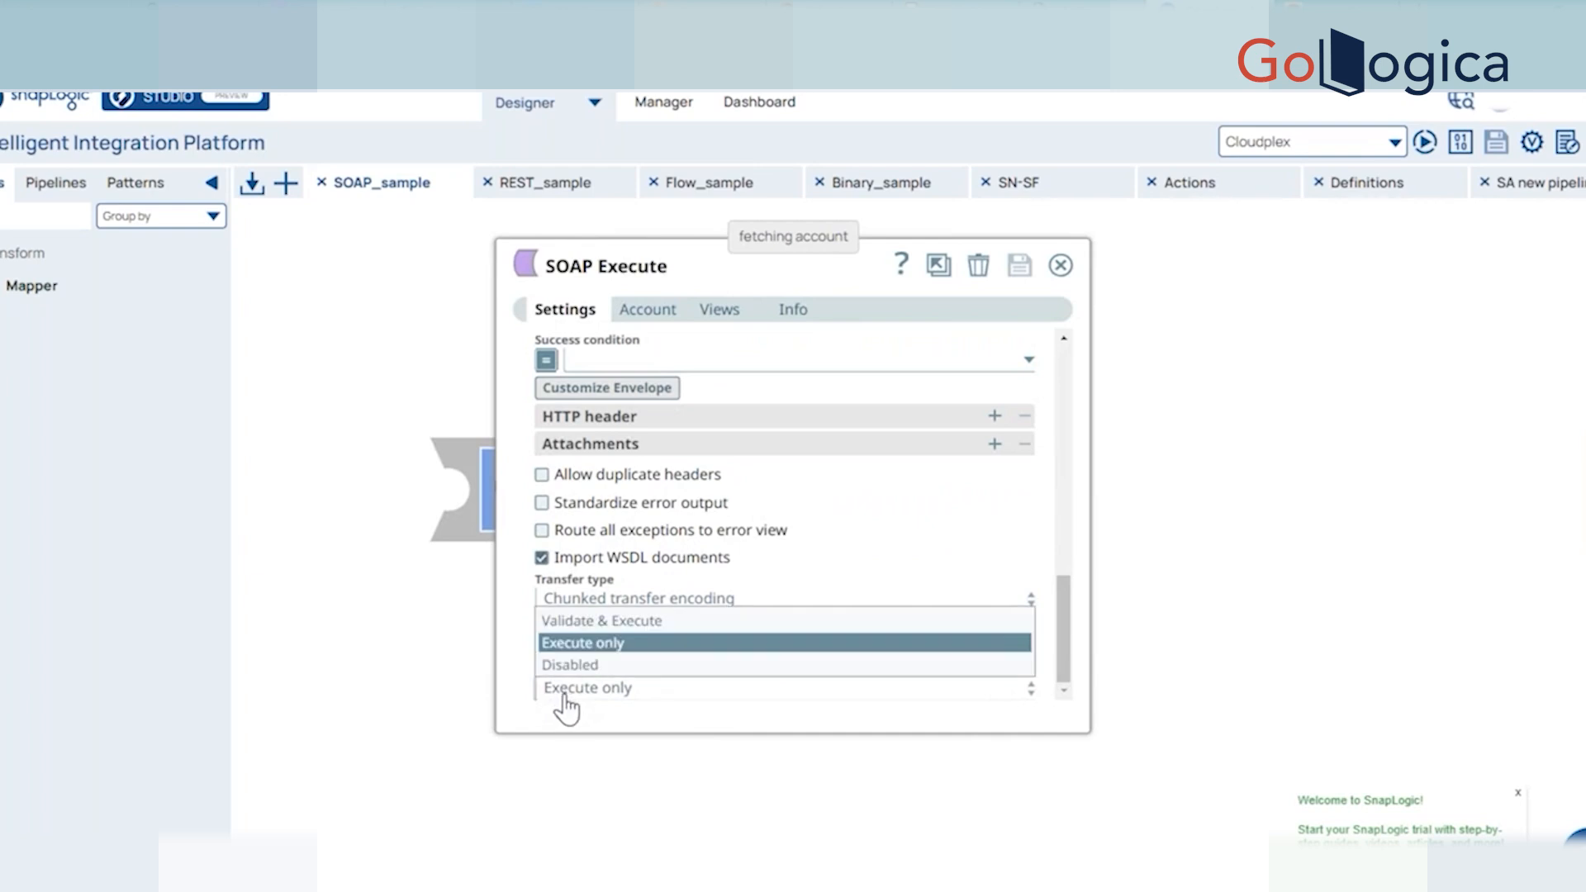
{"action": "left_click", "coordinate": [562, 625]}
{"action": "left_click", "coordinate": [1017, 276]}
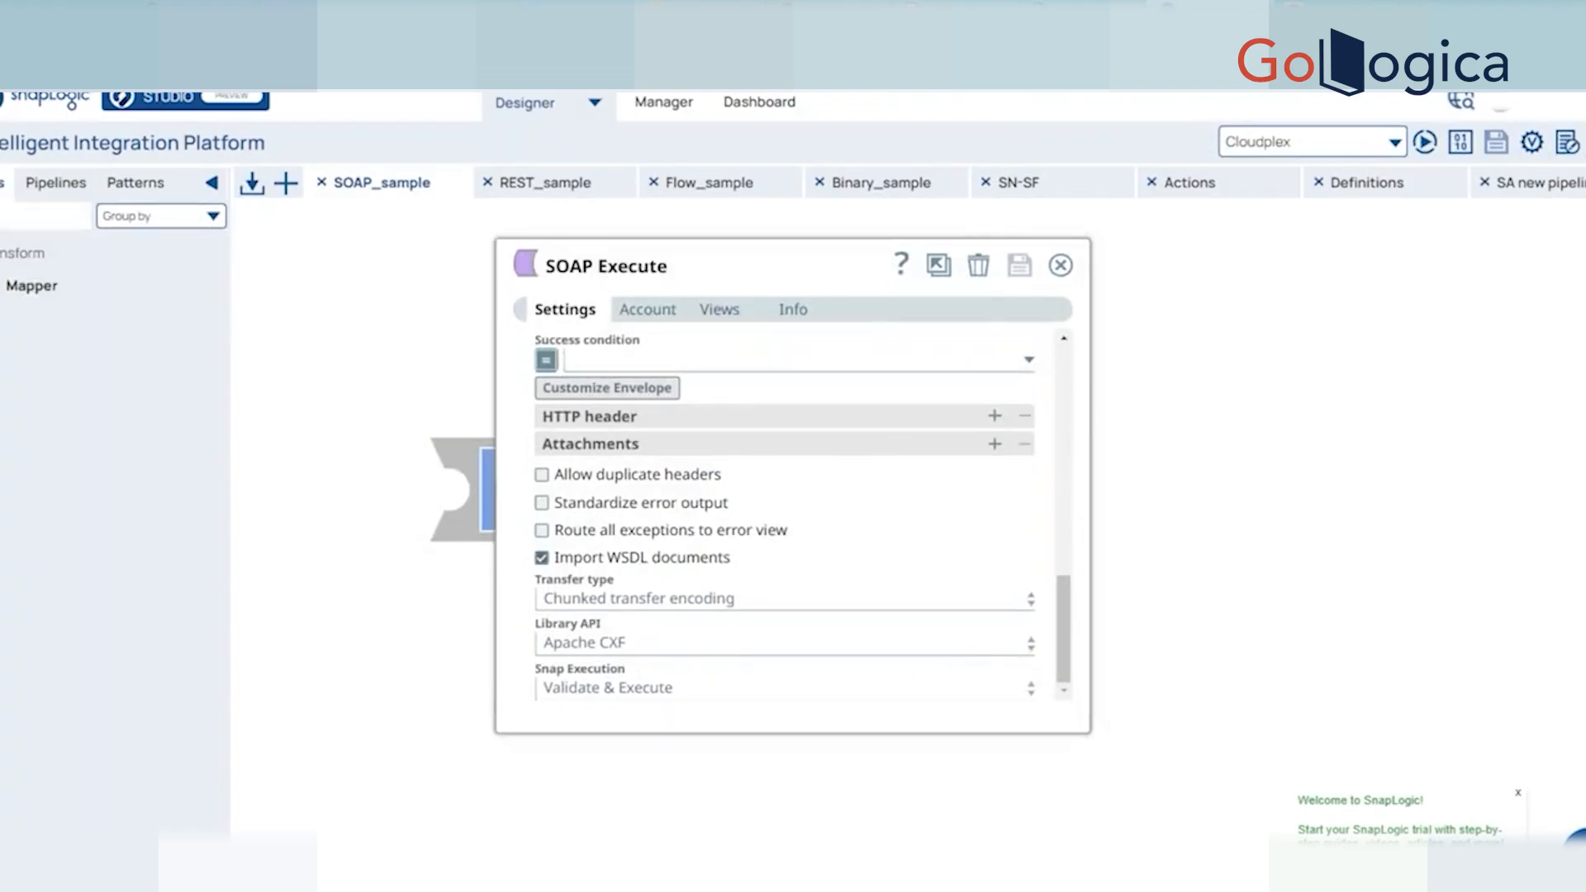
{"action": "left_click", "coordinate": [1564, 152]}
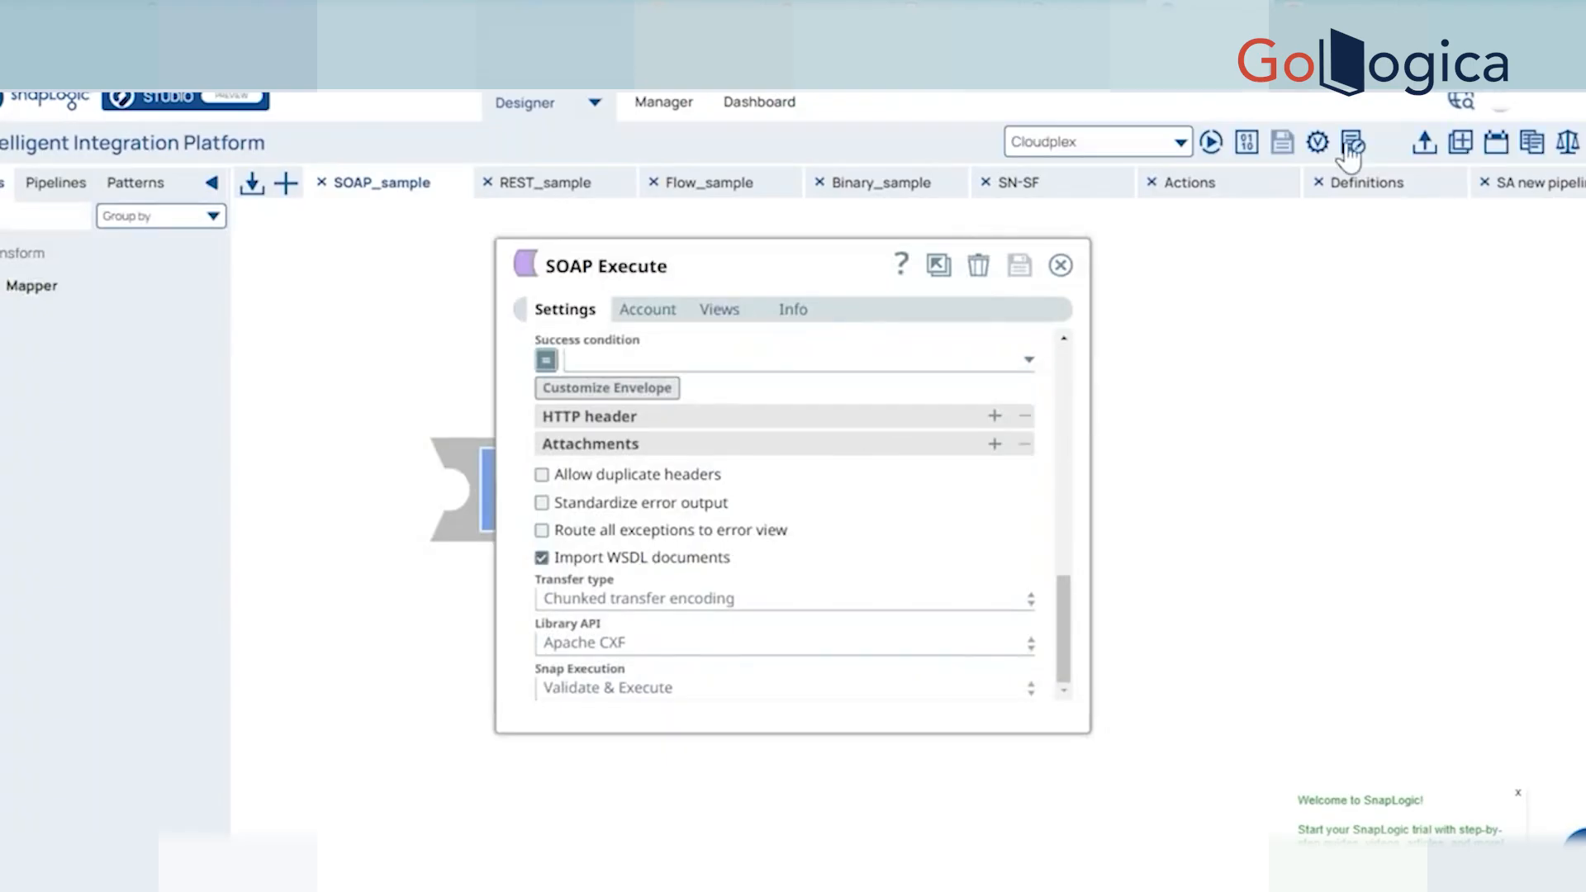
{"action": "left_click", "coordinate": [1061, 265]}
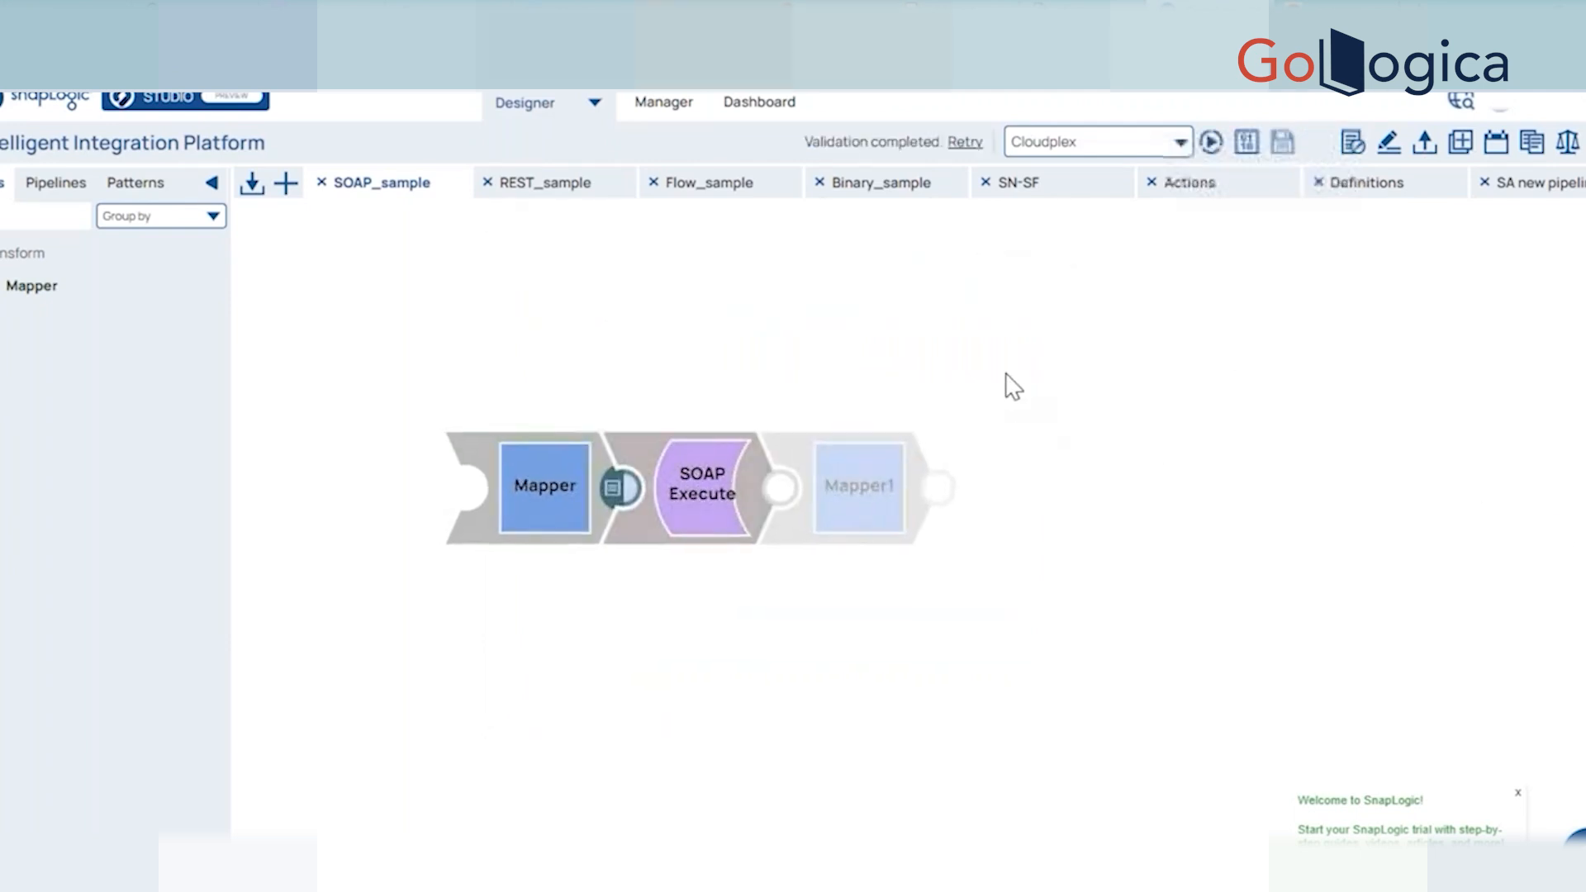
Reopen the SOAP Execute snap's settings and view its envelope template in the Customize Envelope editor.
{"action": "left_click", "coordinate": [746, 389]}
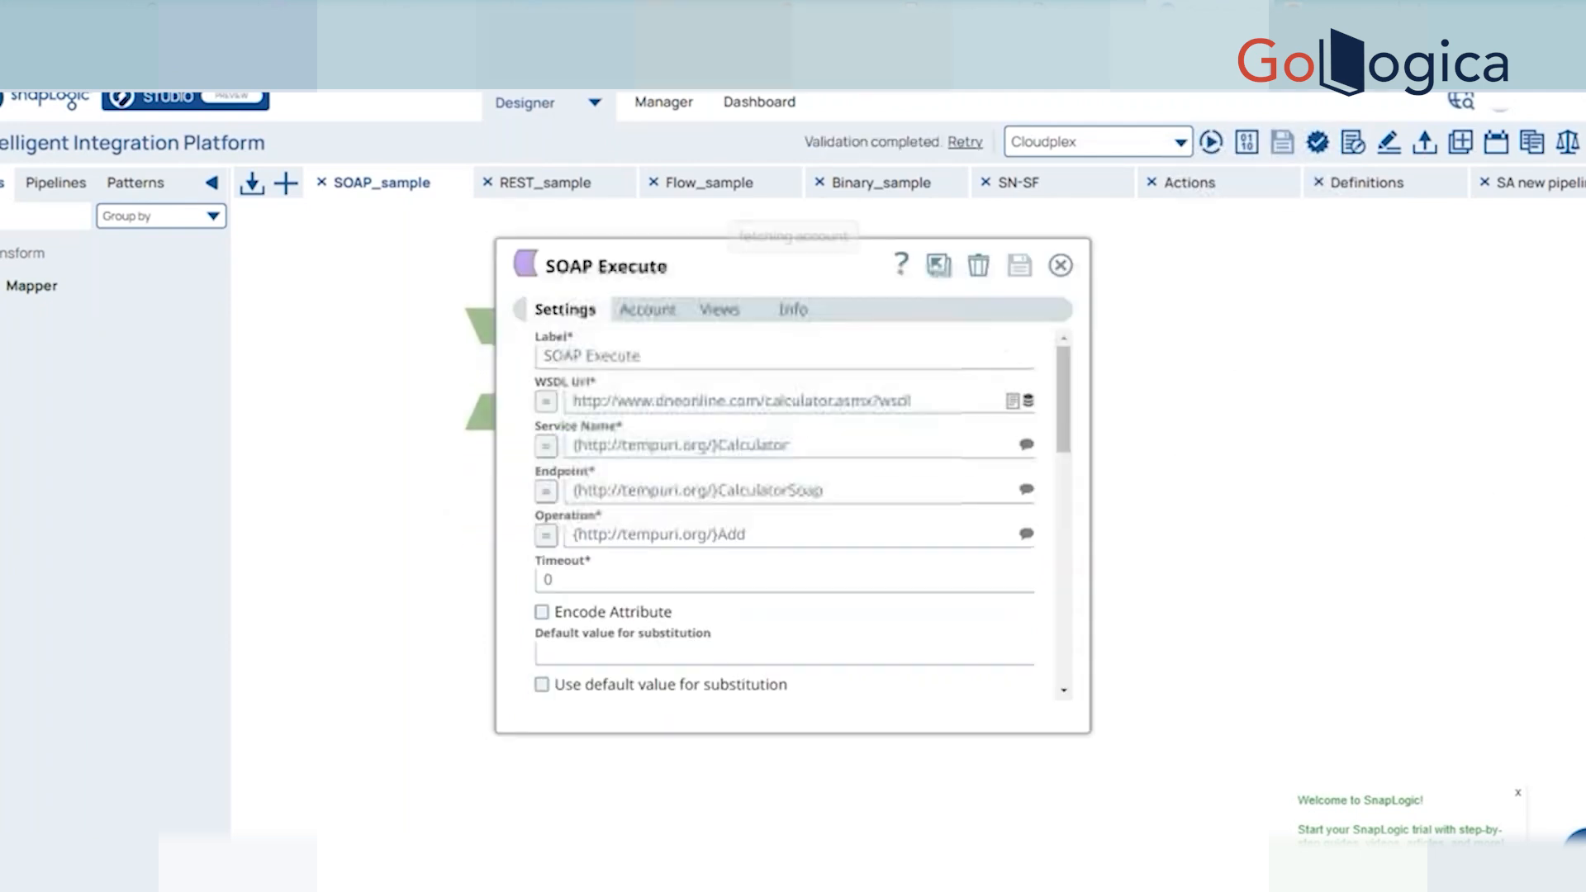
{"action": "scroll", "coordinate": [950, 577], "scroll_direction": "down", "scroll_amount": 10}
{"action": "scroll", "coordinate": [950, 577], "scroll_direction": "down", "scroll_amount": 1}
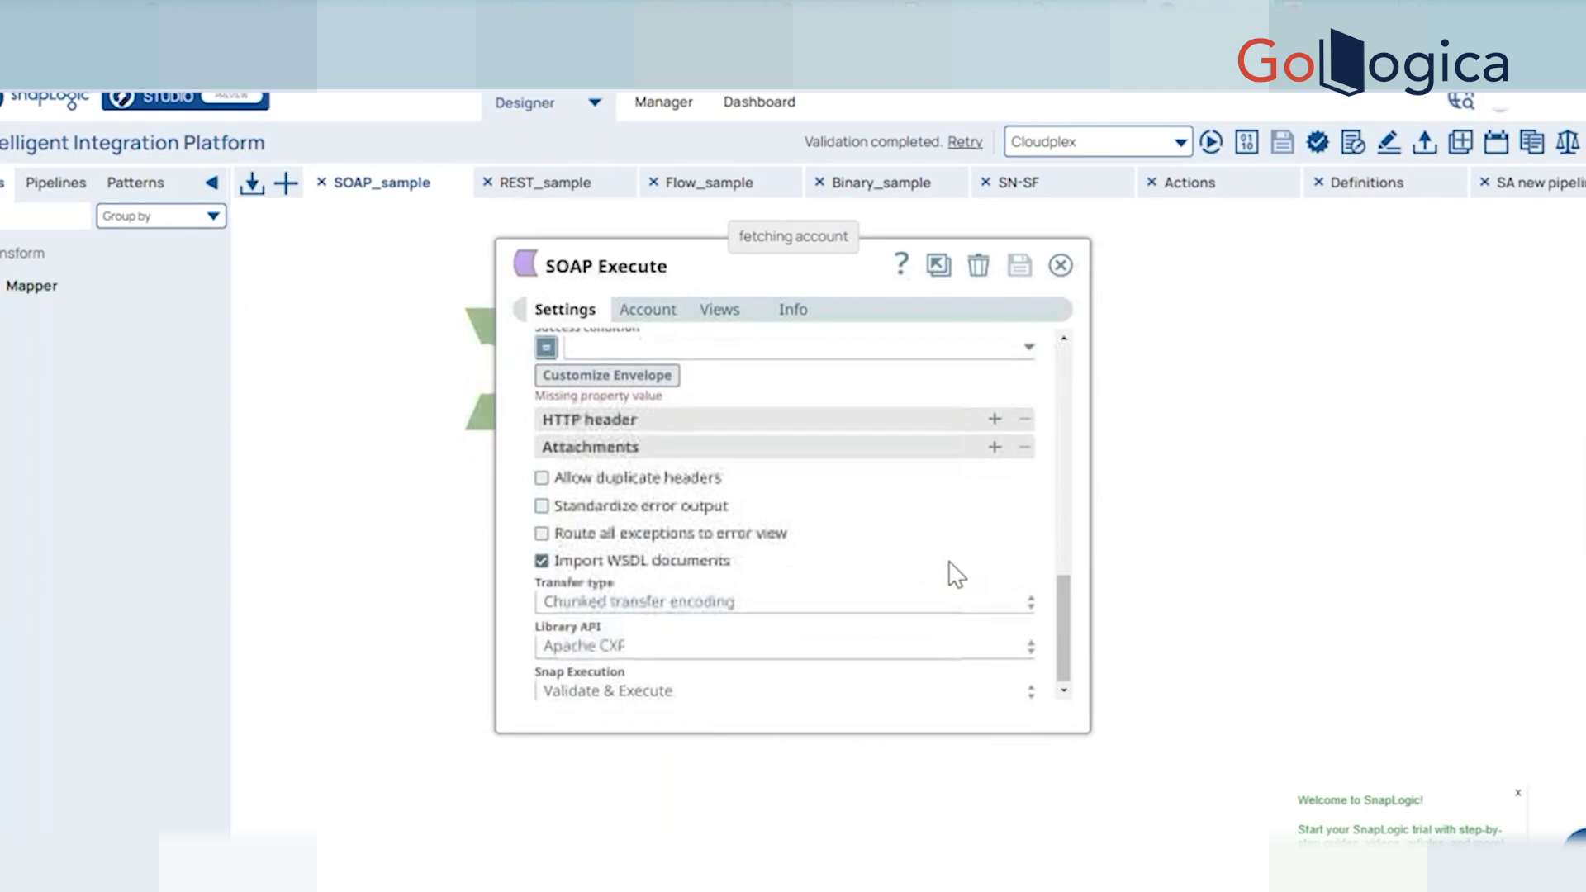
{"action": "scroll", "coordinate": [822, 546], "scroll_direction": "up", "scroll_amount": 2}
{"action": "left_click", "coordinate": [607, 439]}
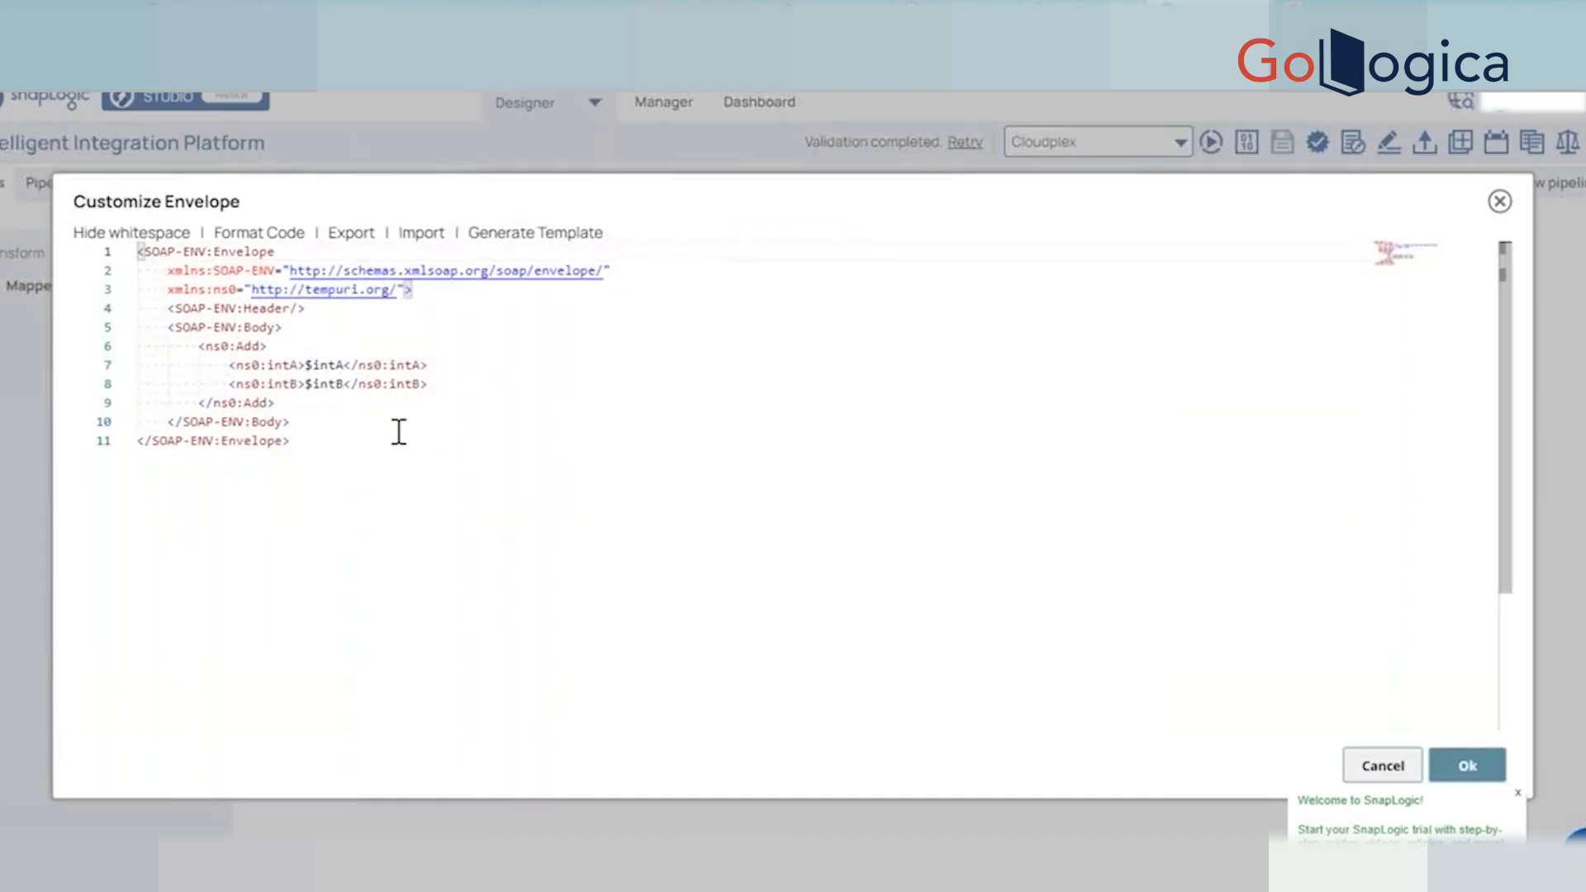
Close the envelope editor and the SOAP Execute settings, and retry the pipeline validation.
{"action": "key", "text": "Escape"}
{"action": "key", "text": "Escape"}
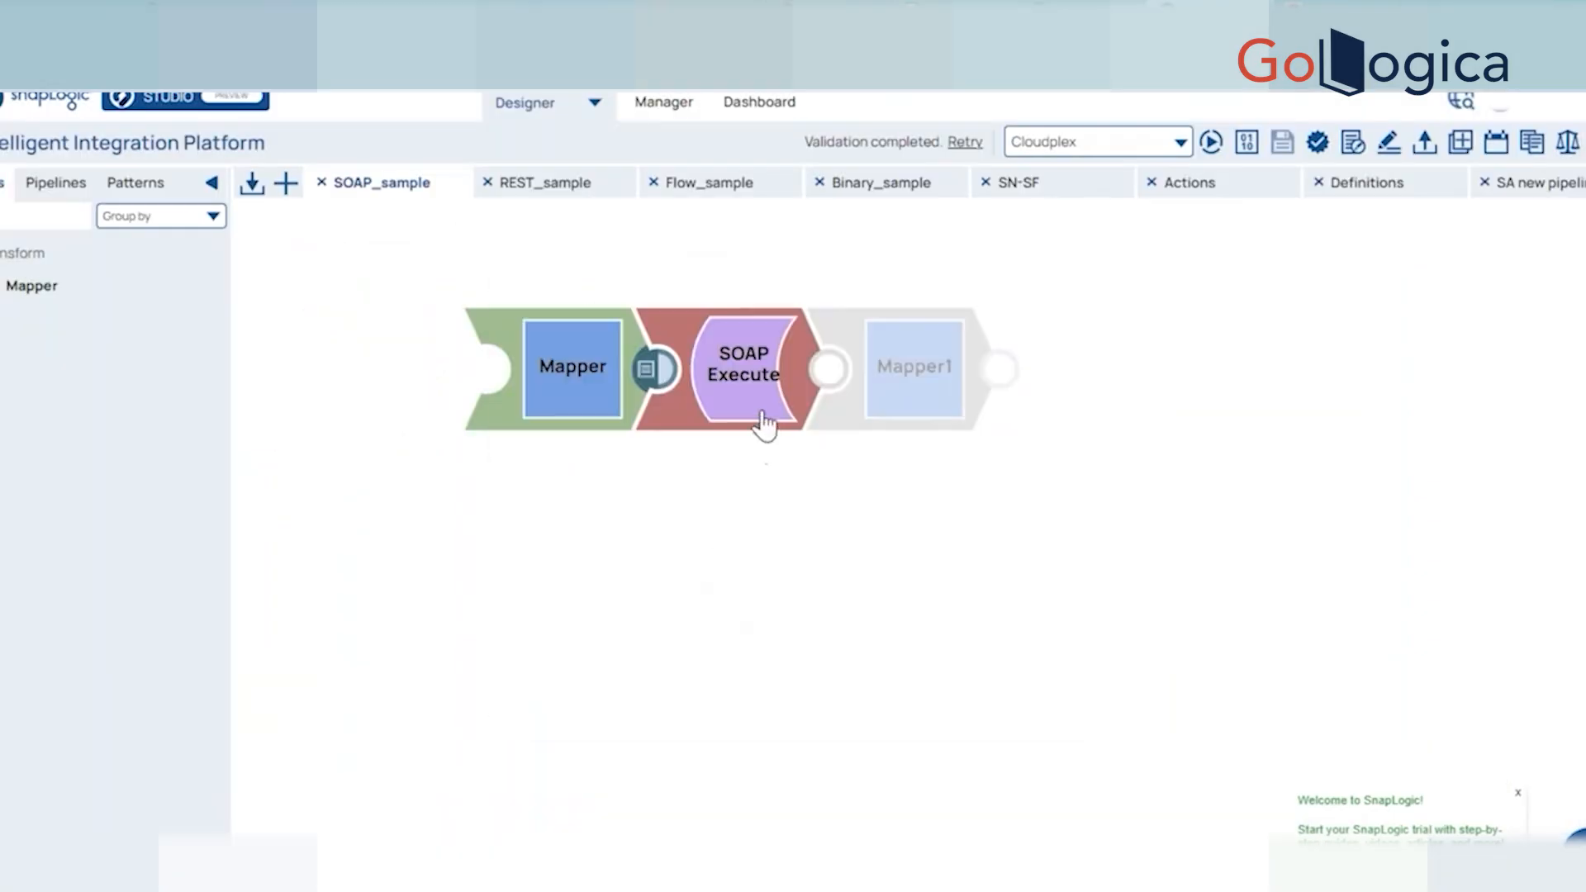
{"action": "left_click", "coordinate": [965, 142]}
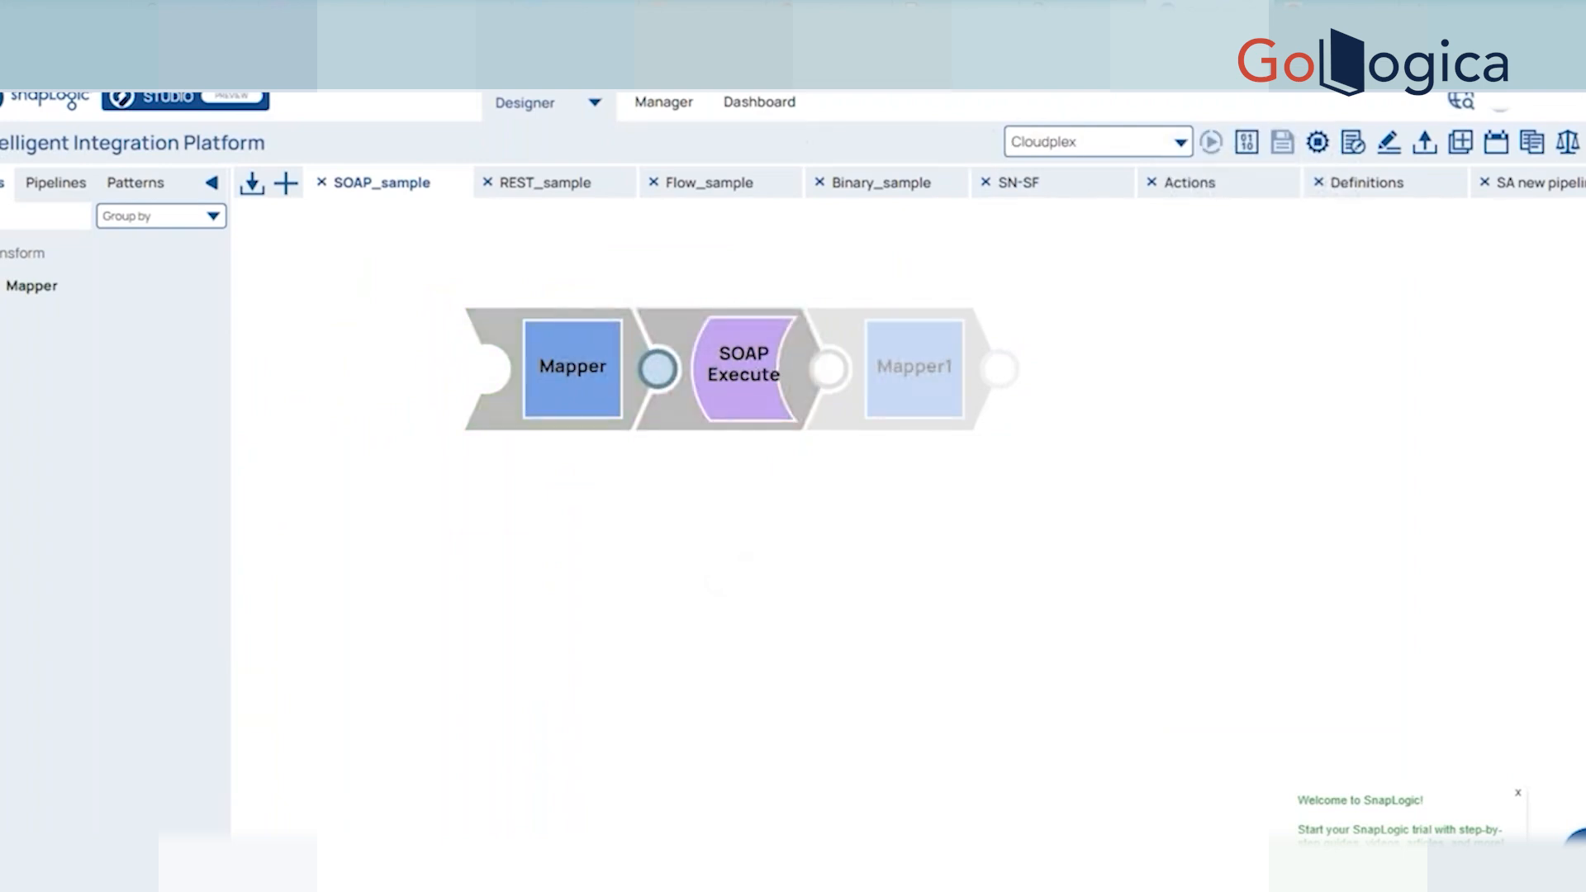
Examine the SOAP Execute snap's validation errors in the Pipeline Validation Statistics, and close the statistics.
{"action": "left_click", "coordinate": [719, 405]}
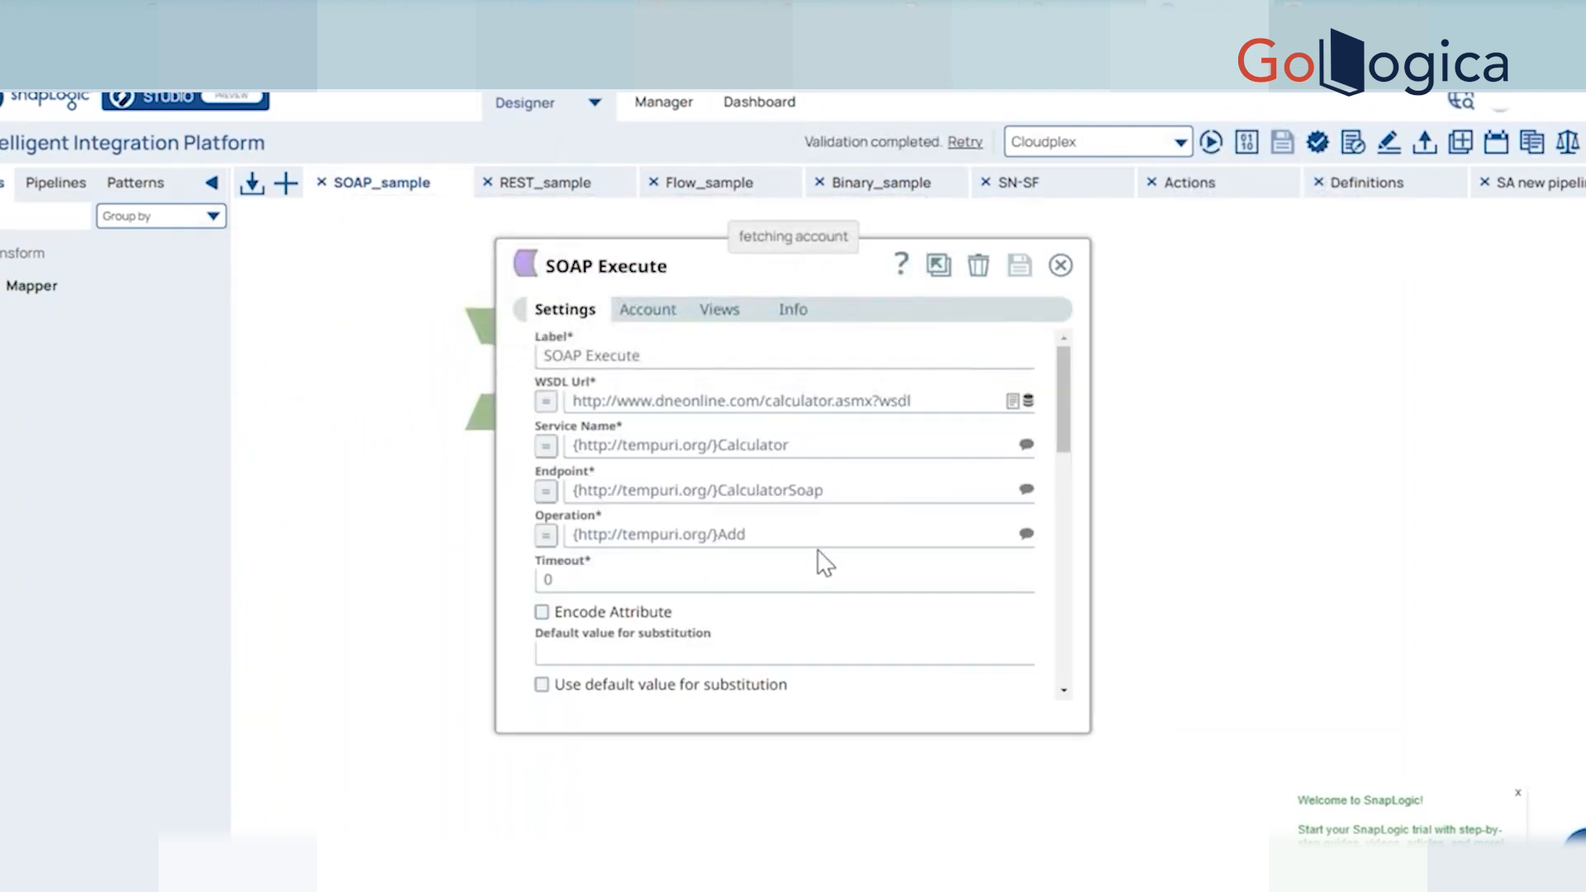
{"action": "key", "text": "Escape"}
{"action": "left_click", "coordinate": [1249, 146]}
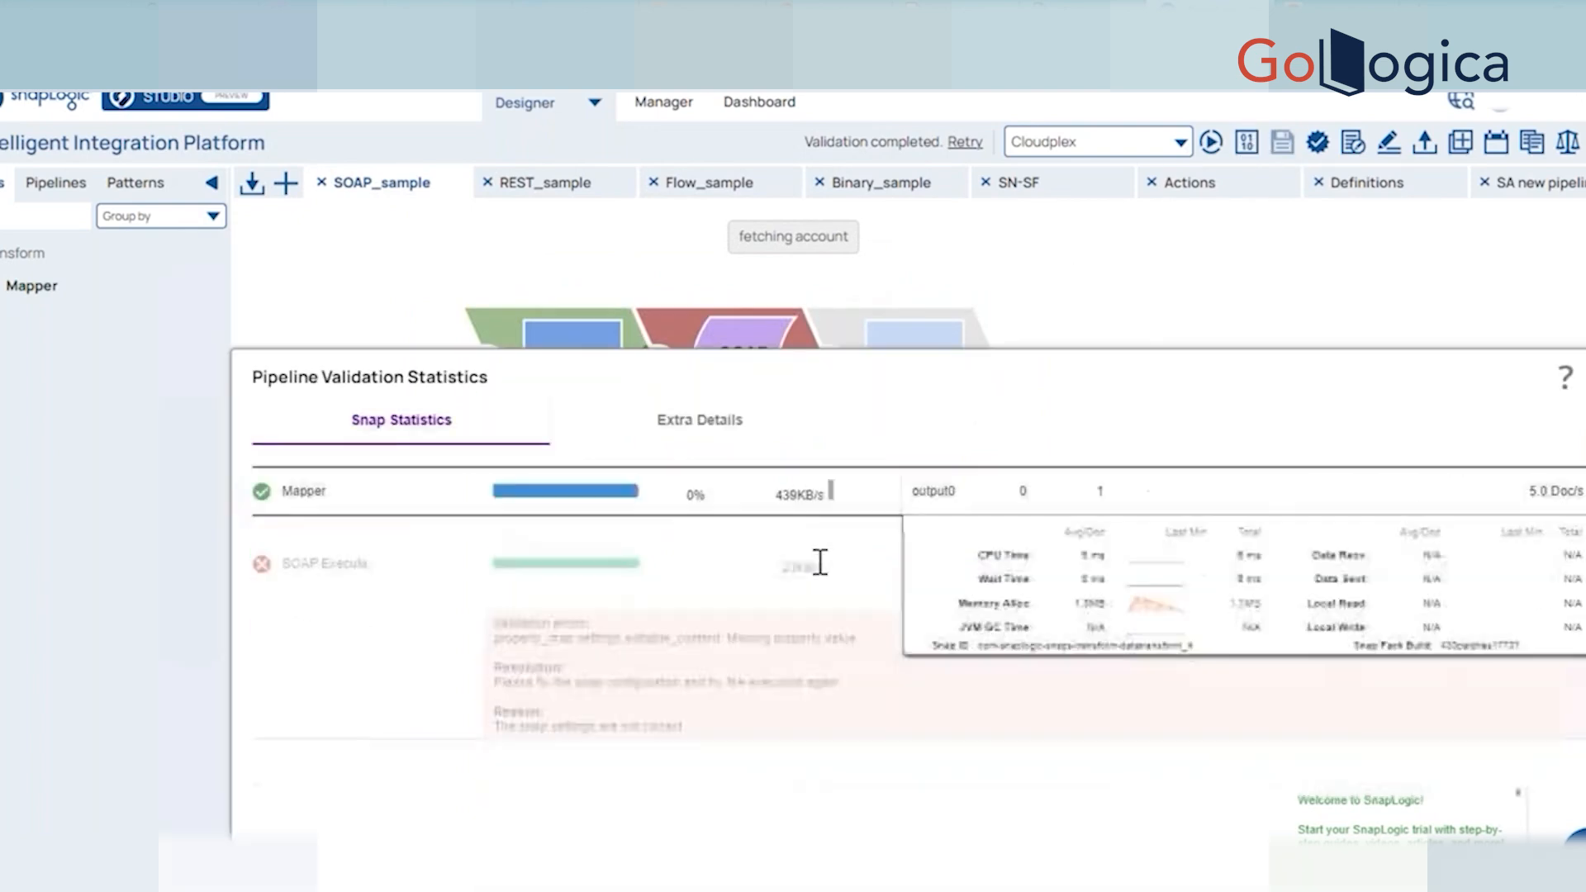
{"action": "scroll", "coordinate": [818, 559], "scroll_direction": "down", "scroll_amount": 1}
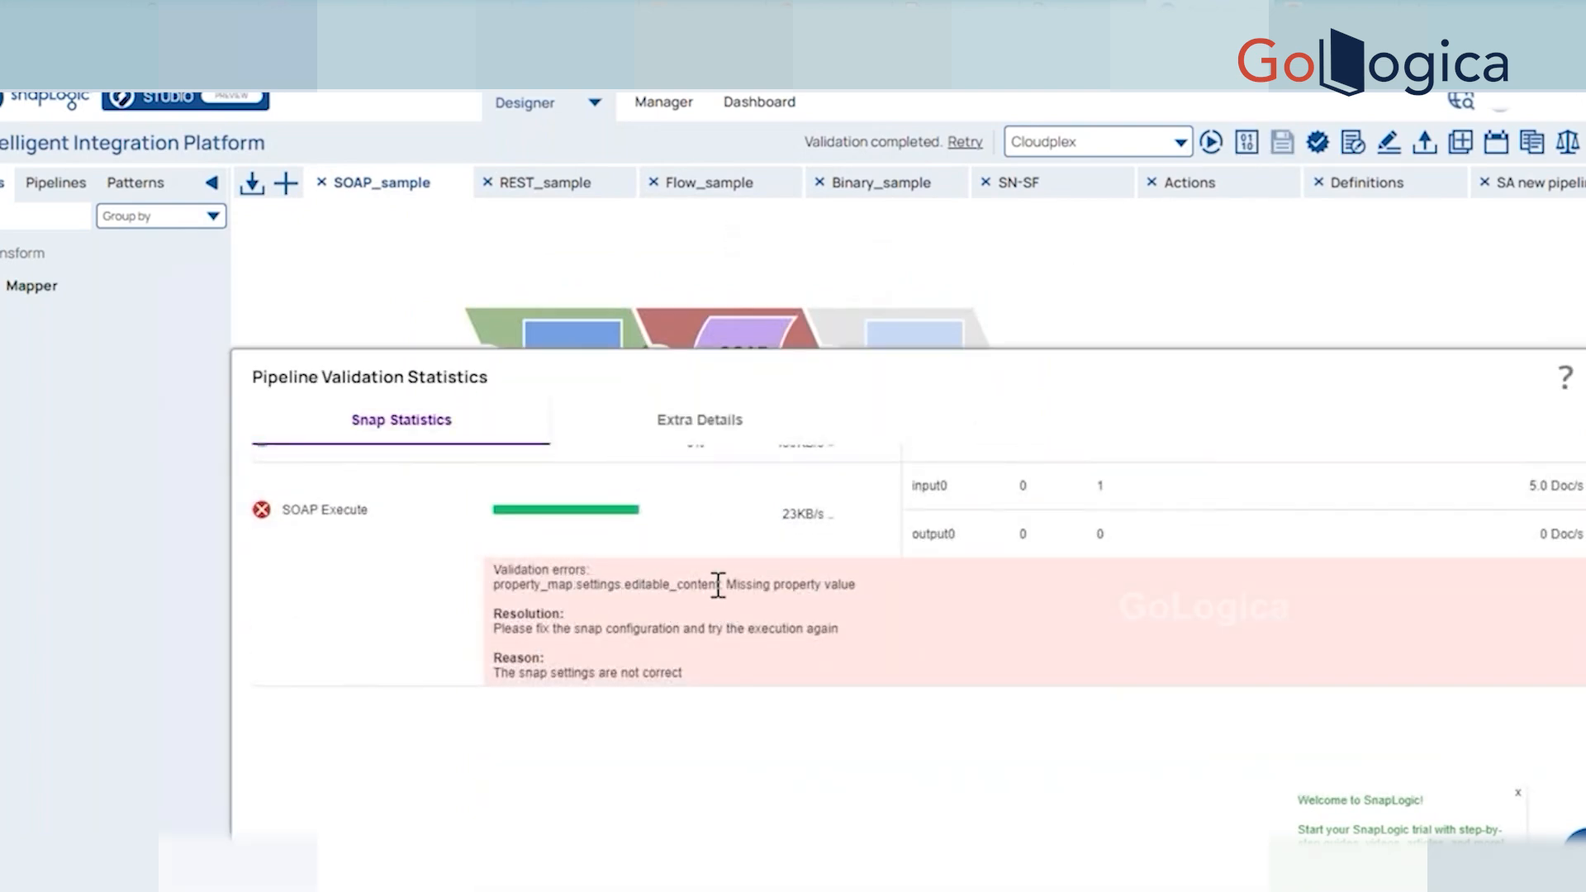
{"action": "left_click_drag", "start_coordinate": [718, 586], "coordinate": [865, 585]}
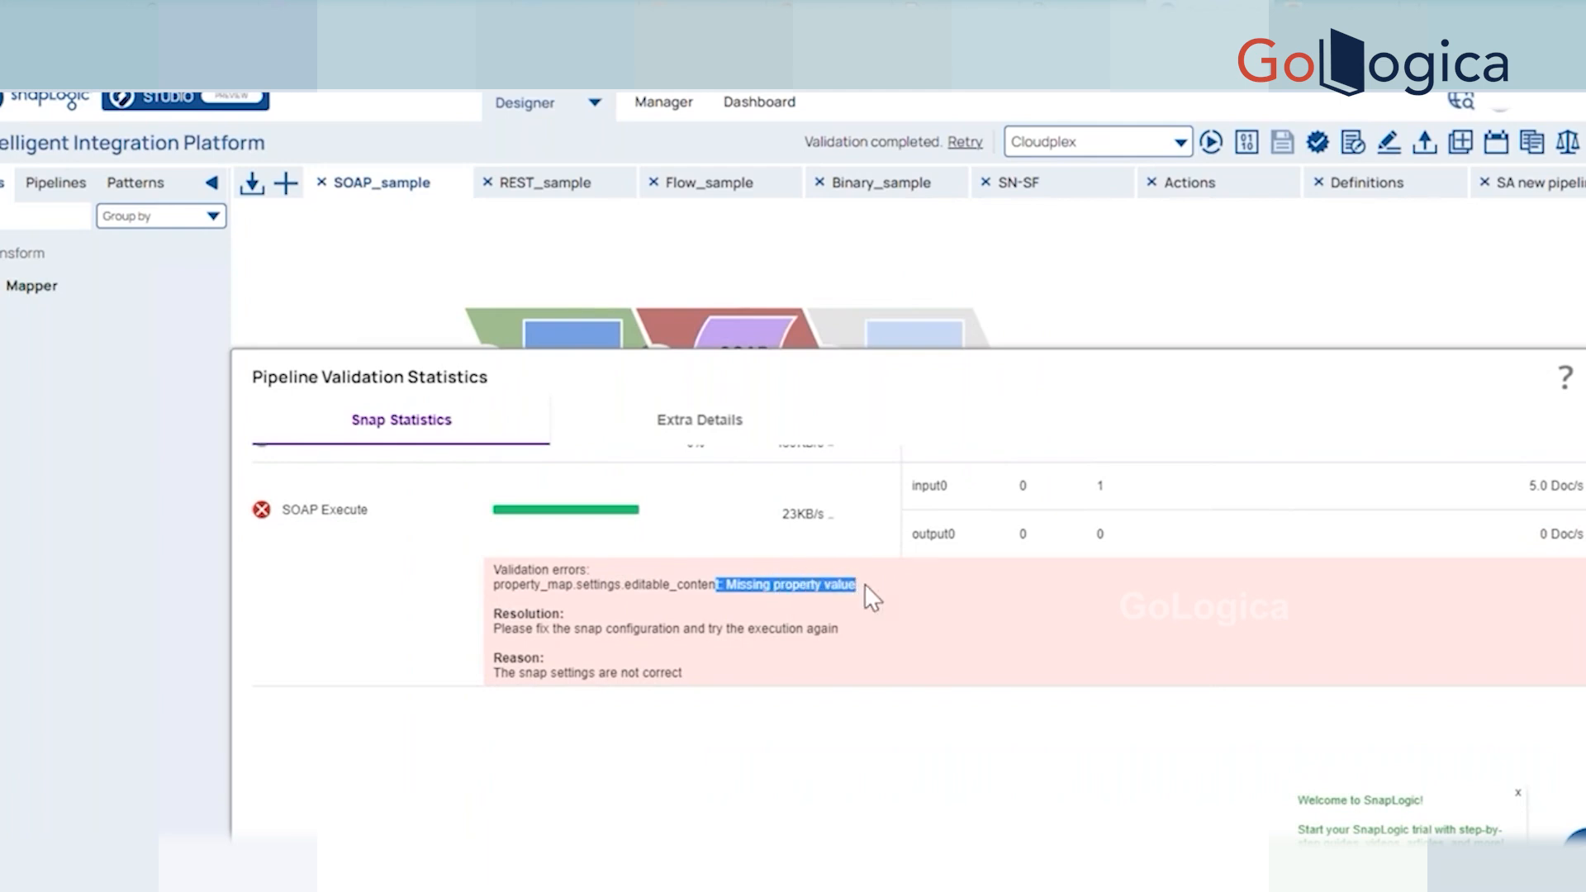
{"action": "left_click", "coordinate": [683, 646]}
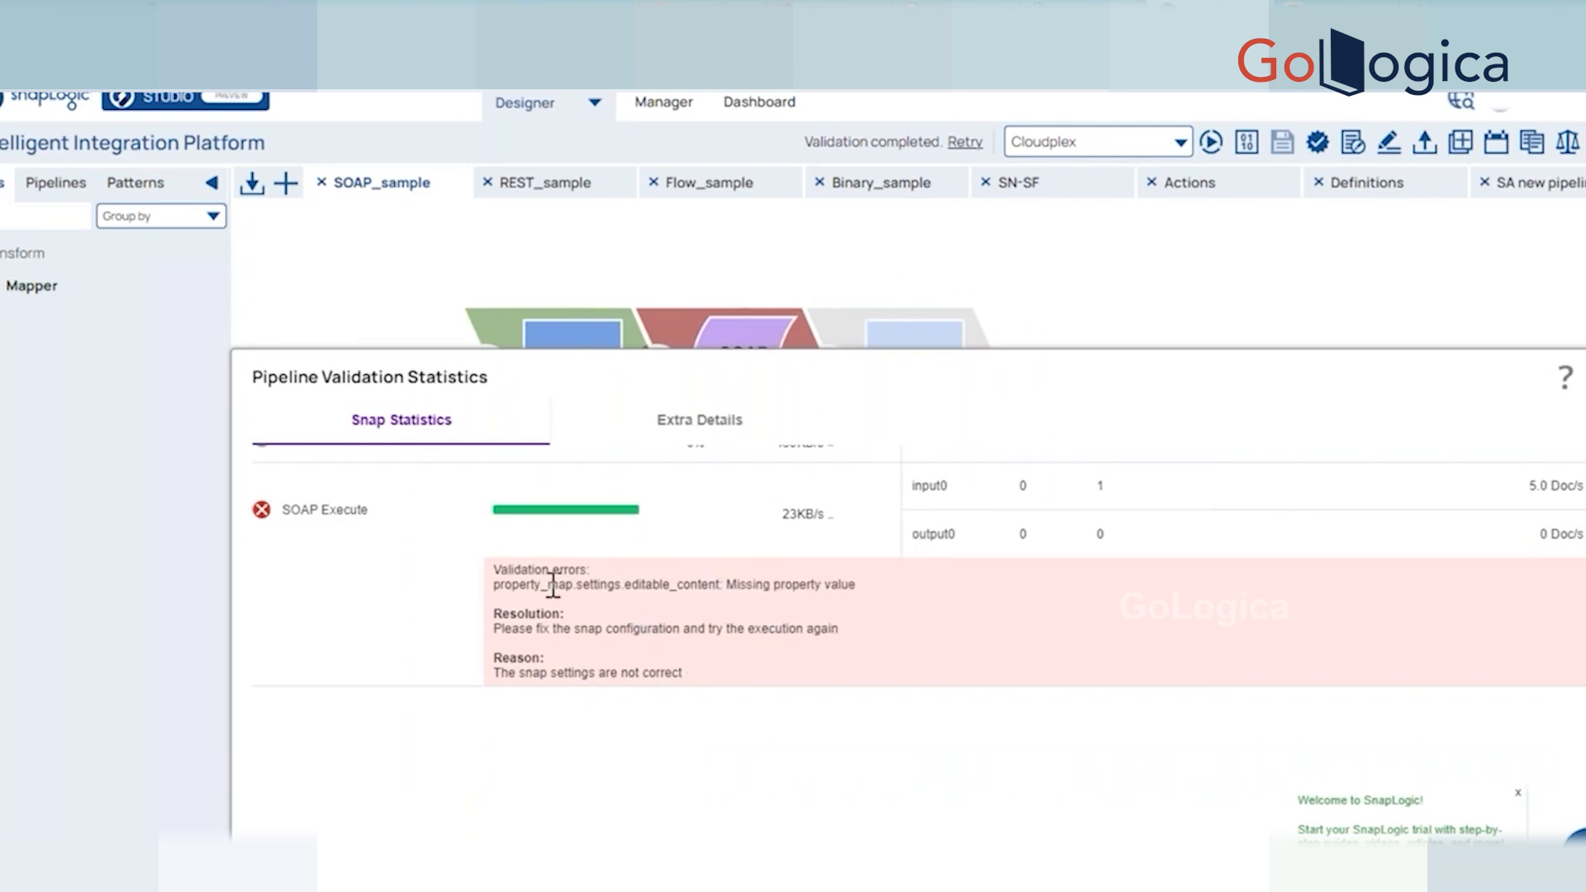
{"action": "key", "text": "Escape"}
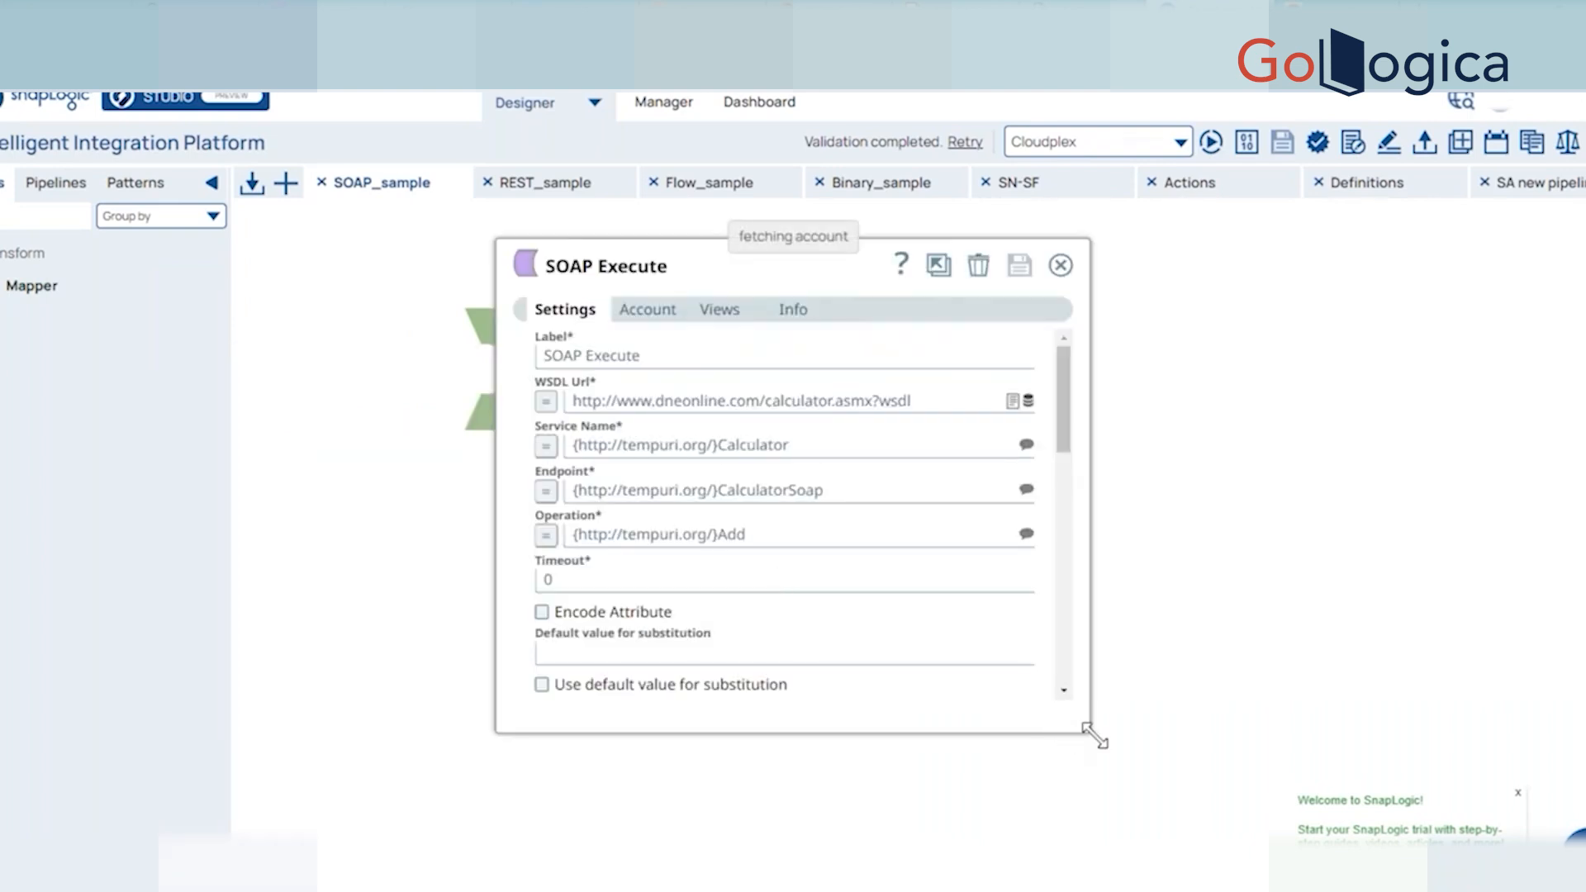
In the SOAP Execute snap's Customize Envelope editor, change the intA element's value to $A.
{"action": "left_click_drag", "start_coordinate": [1092, 738], "coordinate": [1186, 821]}
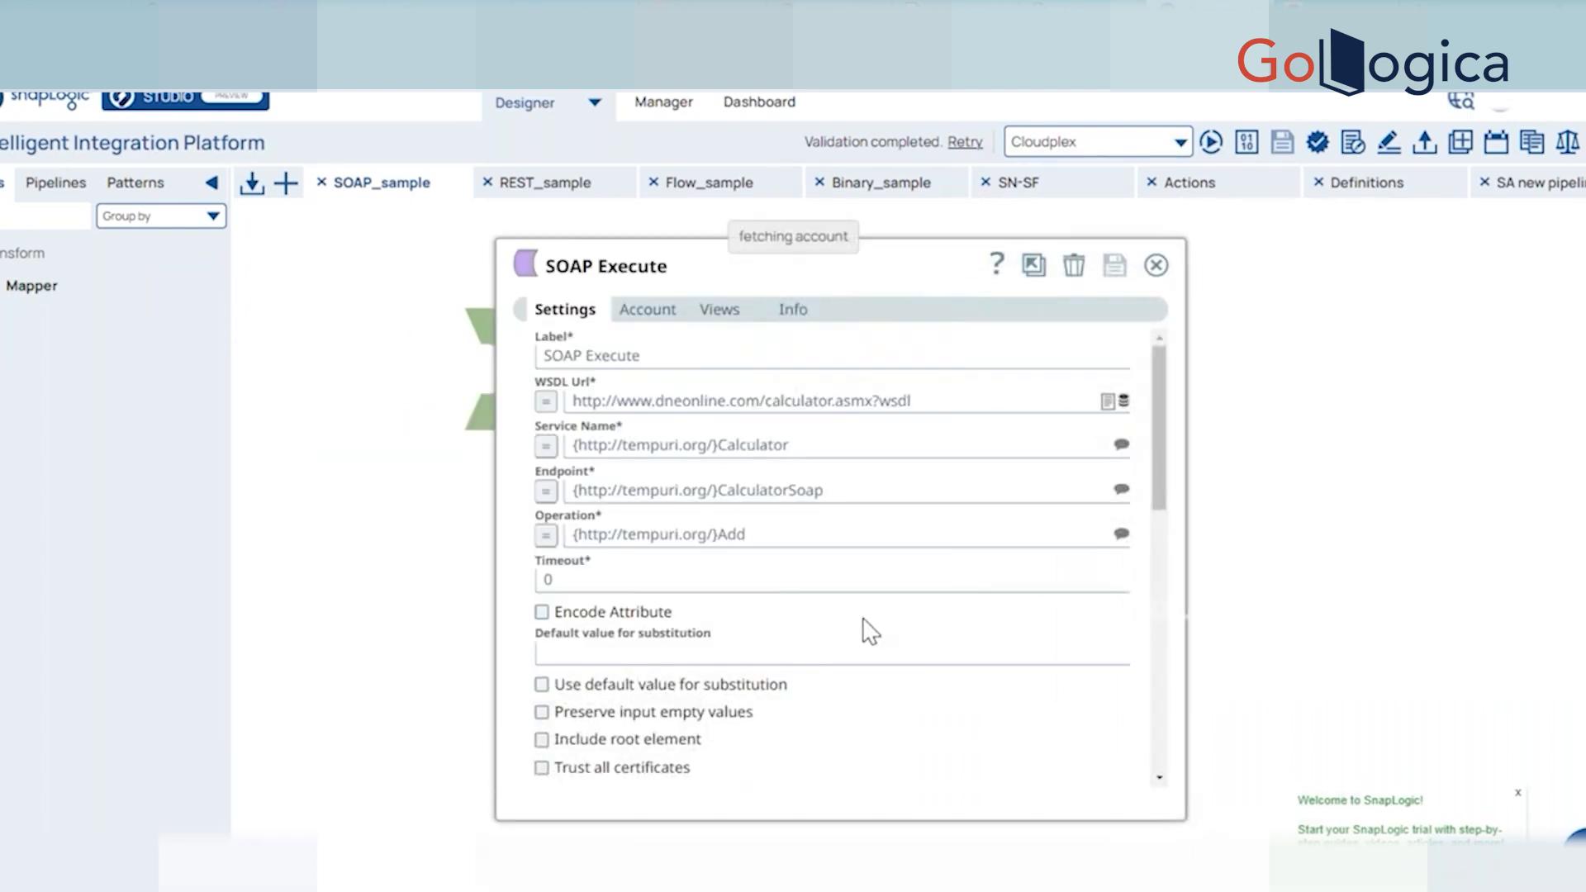
{"action": "scroll", "coordinate": [871, 632], "scroll_direction": "down", "scroll_amount": 10}
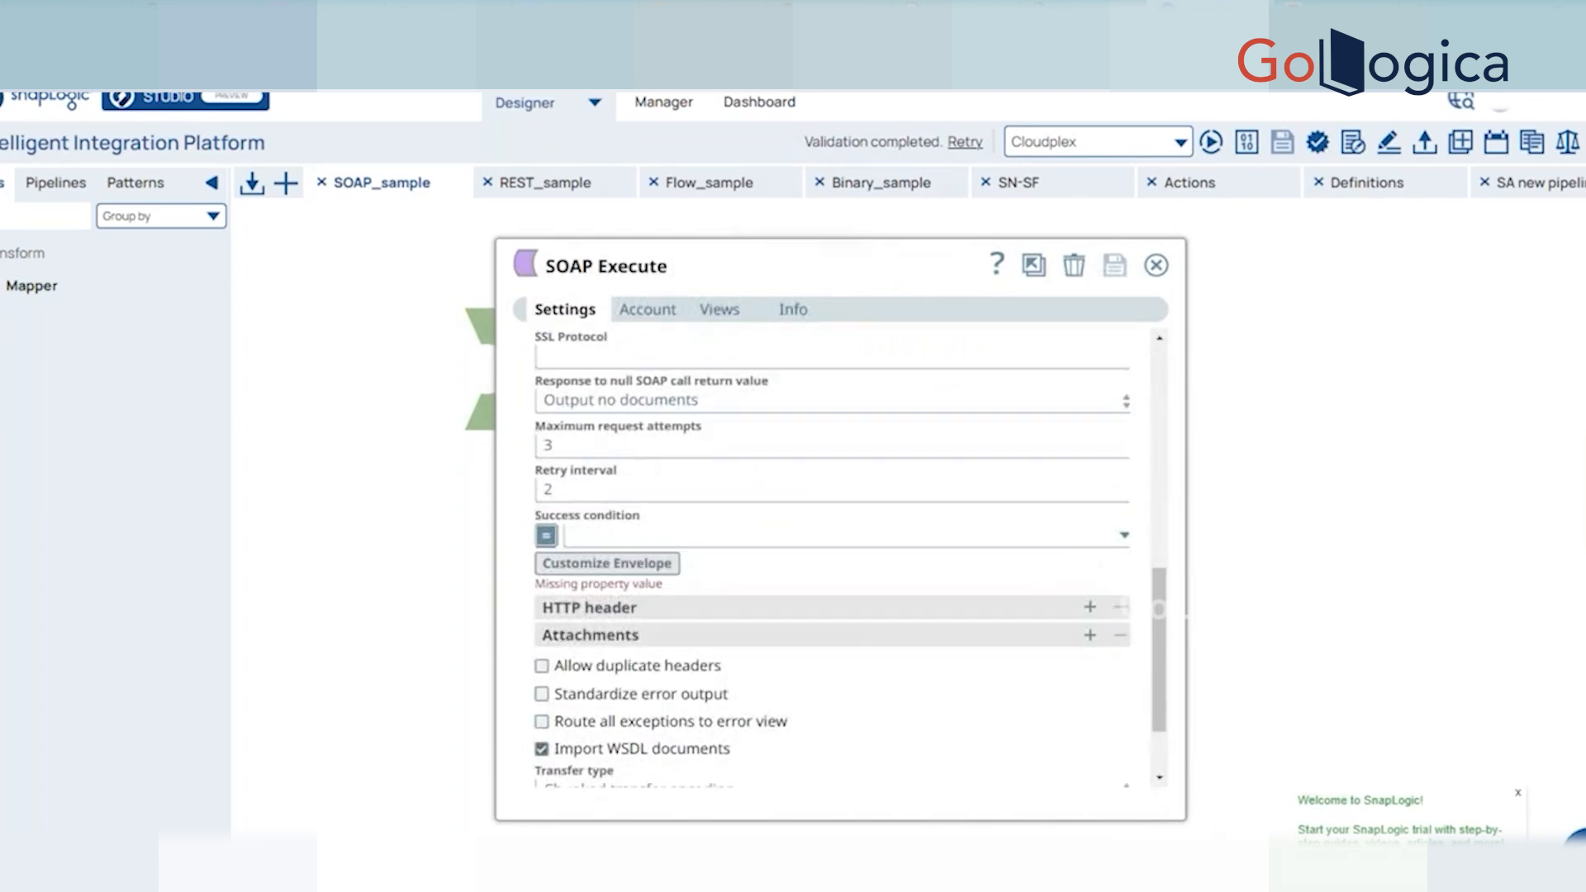
{"action": "left_click", "coordinate": [591, 565]}
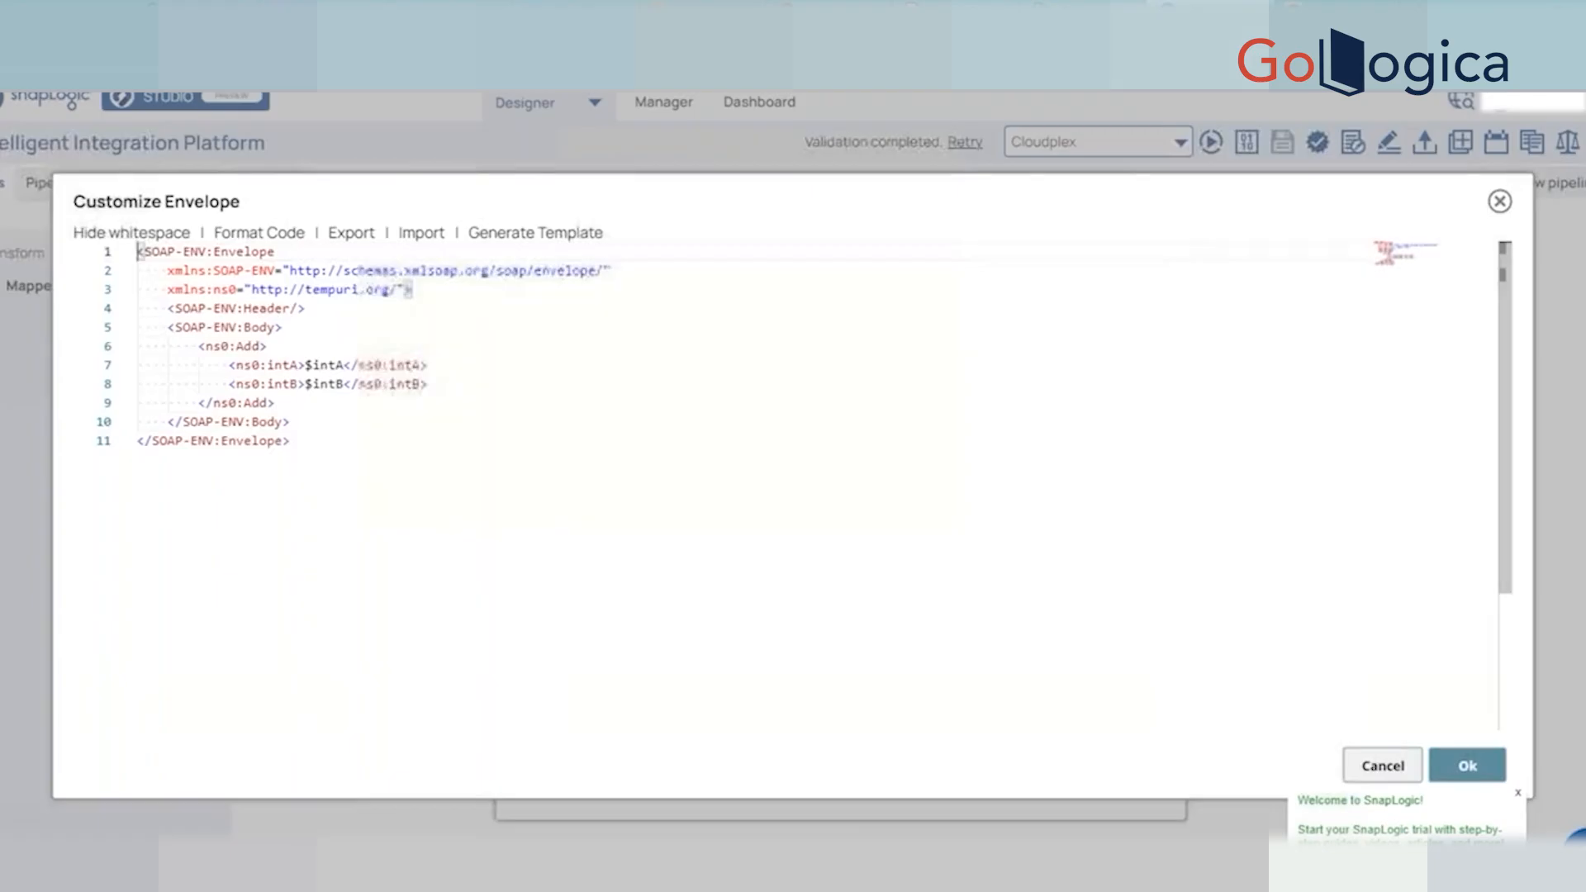
{"action": "left_click", "coordinate": [310, 351]}
{"action": "left_click", "coordinate": [347, 371]}
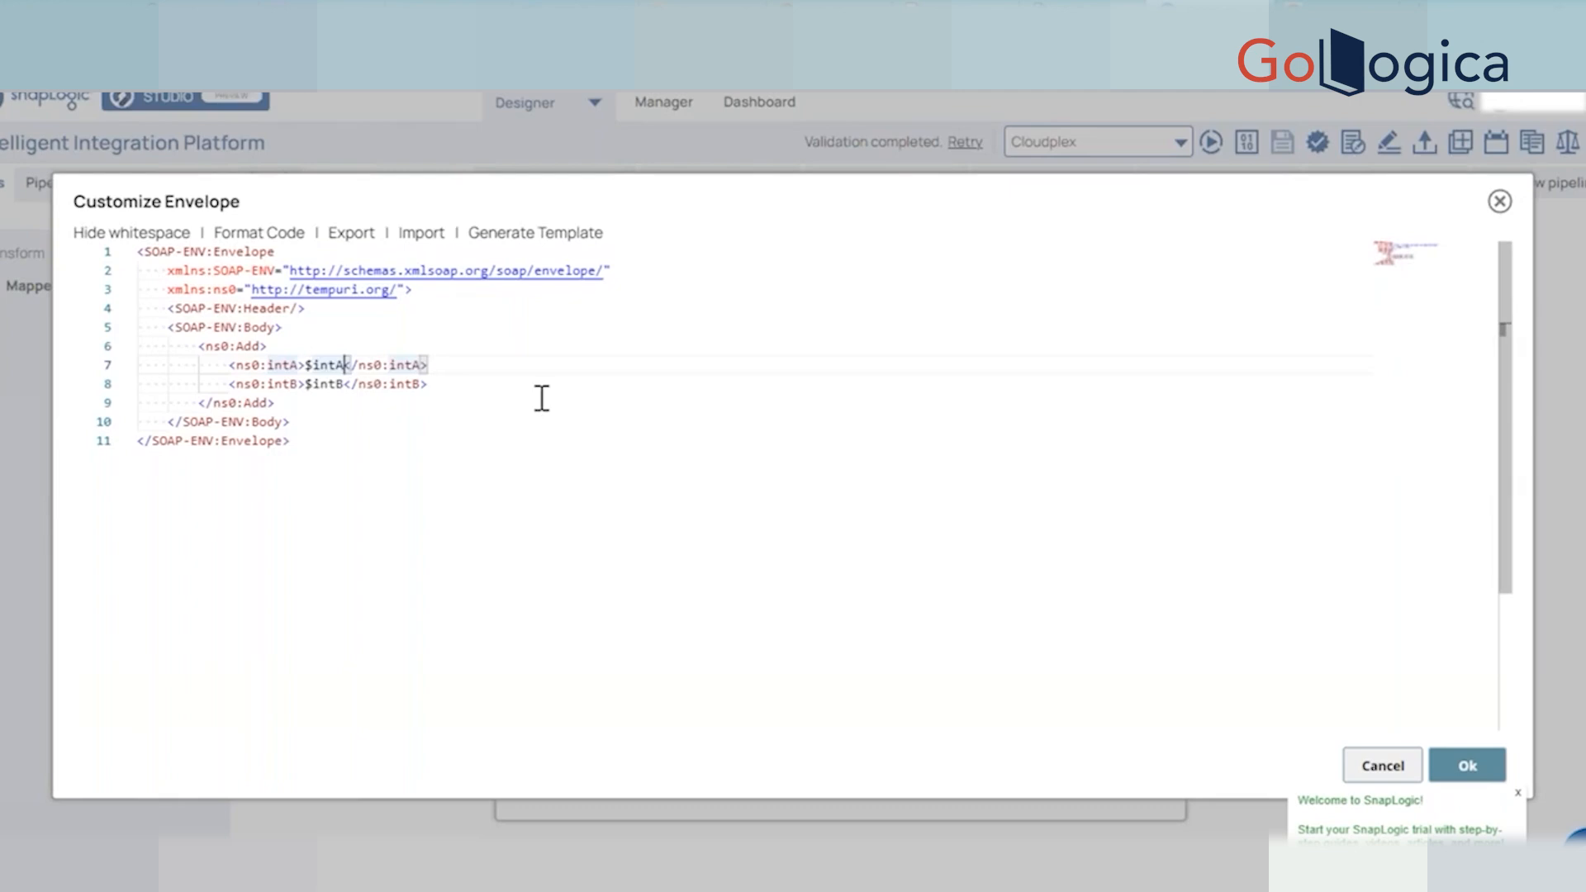
{"action": "key", "text": "BackSpace"}
{"action": "key", "text": "BackSpace"}
{"action": "key", "text": "BackSpace"}
{"action": "key", "text": "BackSpace"}
{"action": "type", "text": "A"}
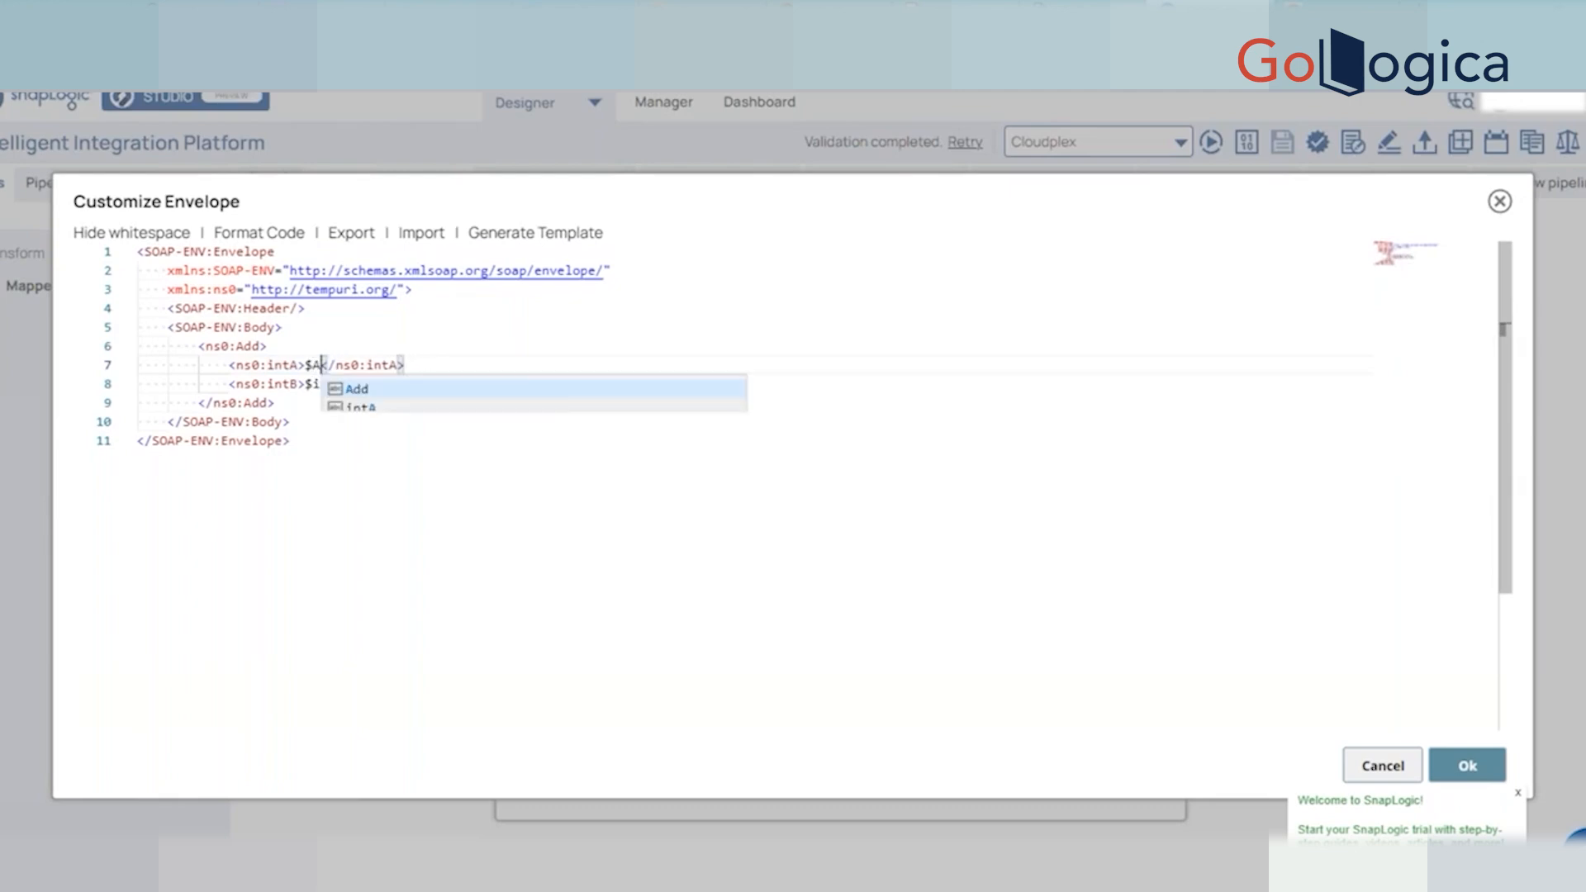
{"action": "left_click", "coordinate": [458, 445]}
Change the intB element's value to $B, accept the customized envelope, and save and close the SOAP Execute settings.
{"action": "left_click", "coordinate": [337, 386]}
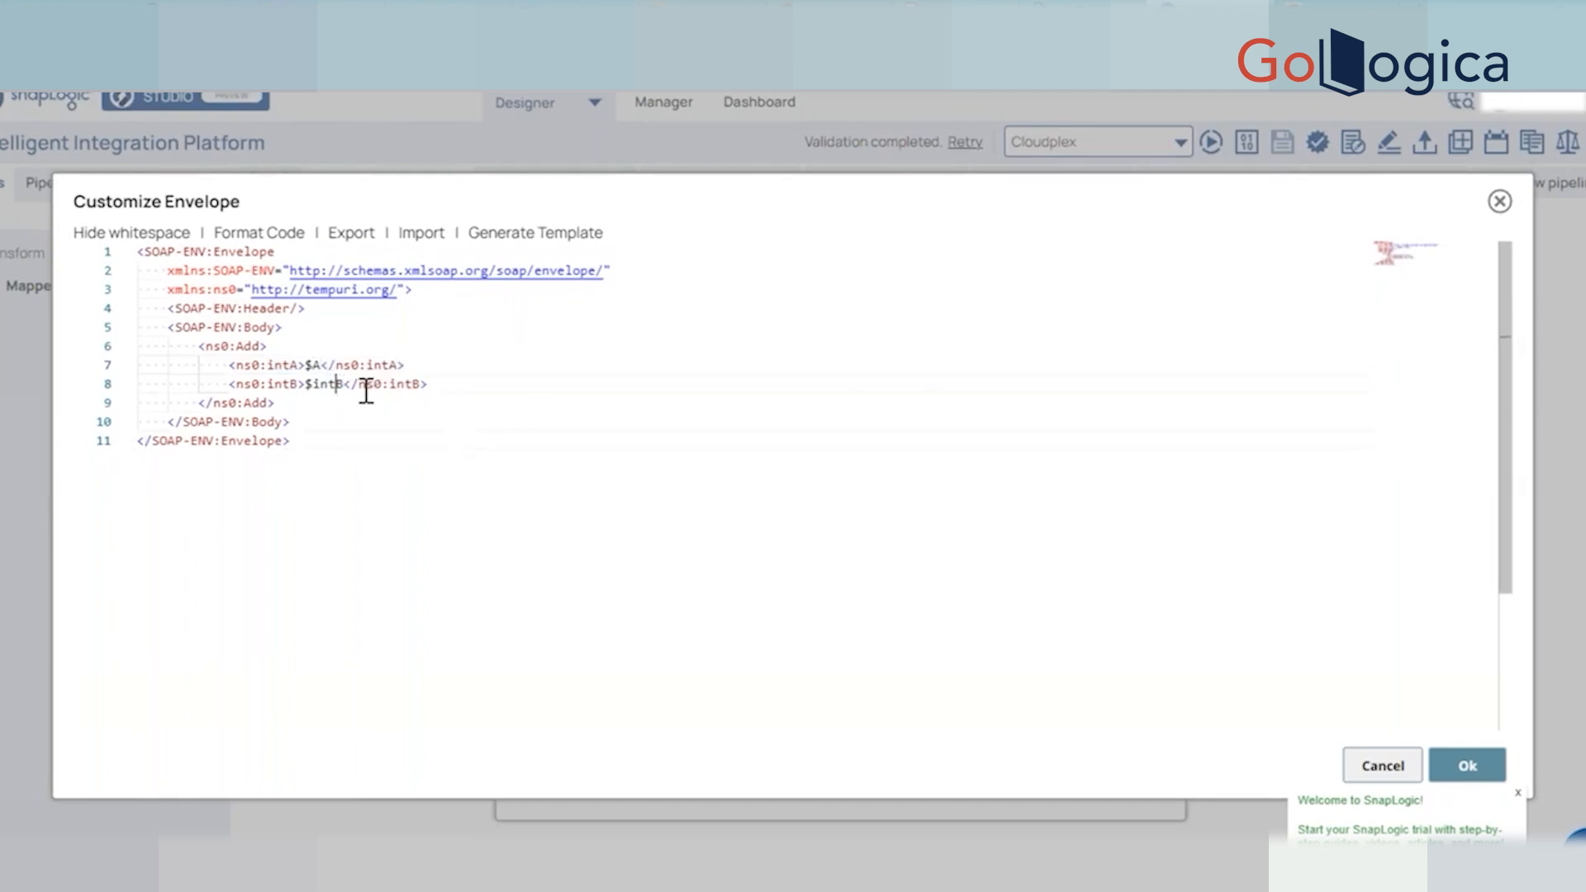
{"action": "key", "text": "BackSpace"}
{"action": "key", "text": "BackSpace"}
{"action": "key", "text": "BackSpace"}
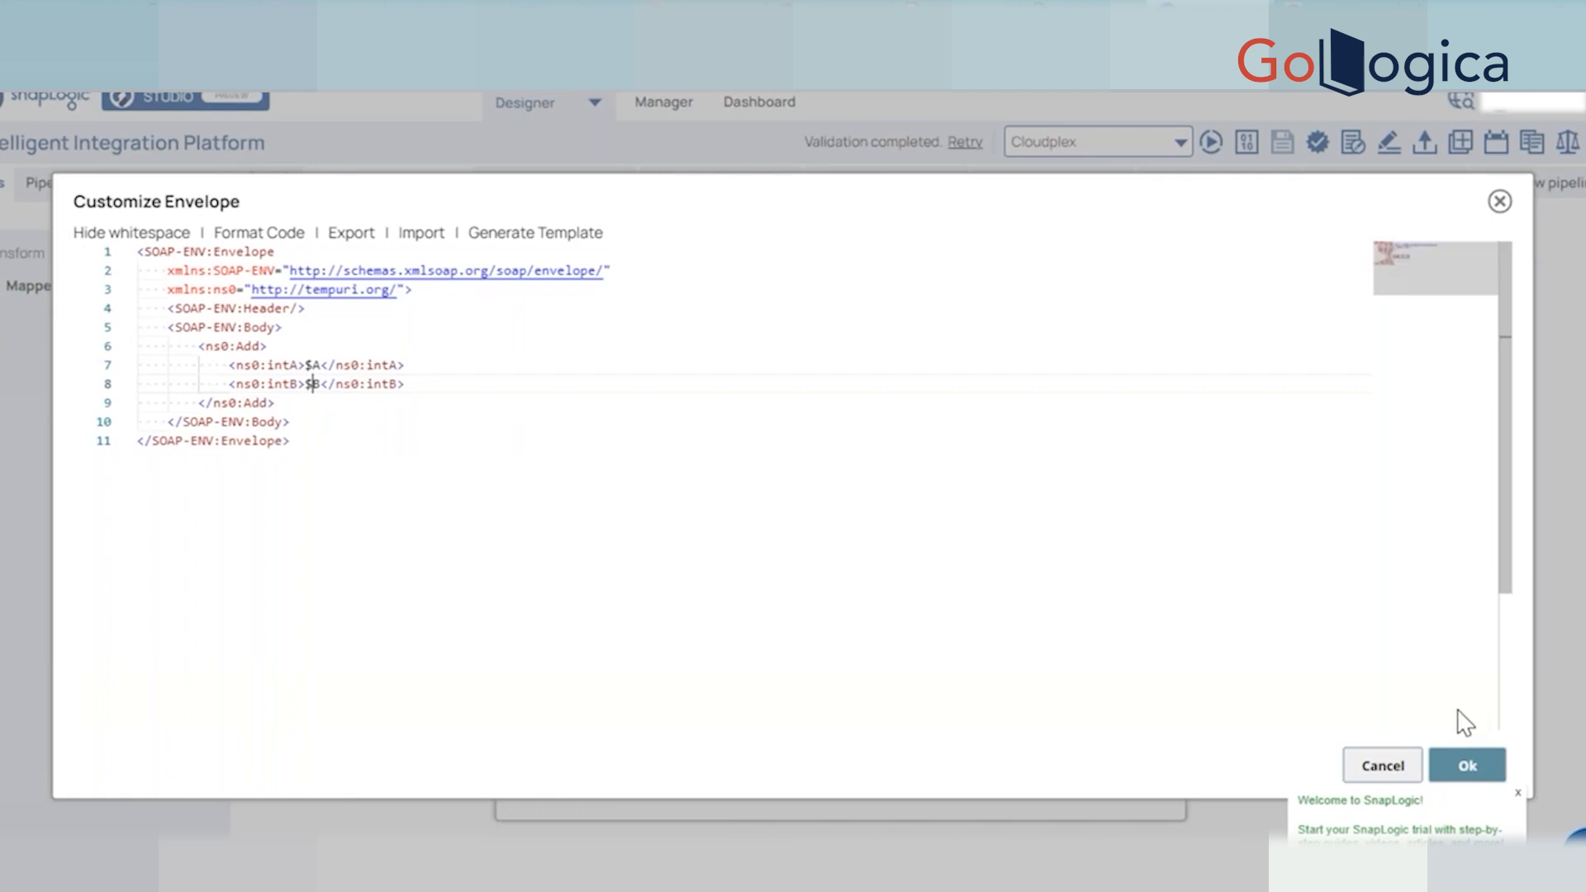
{"action": "left_click", "coordinate": [1468, 766]}
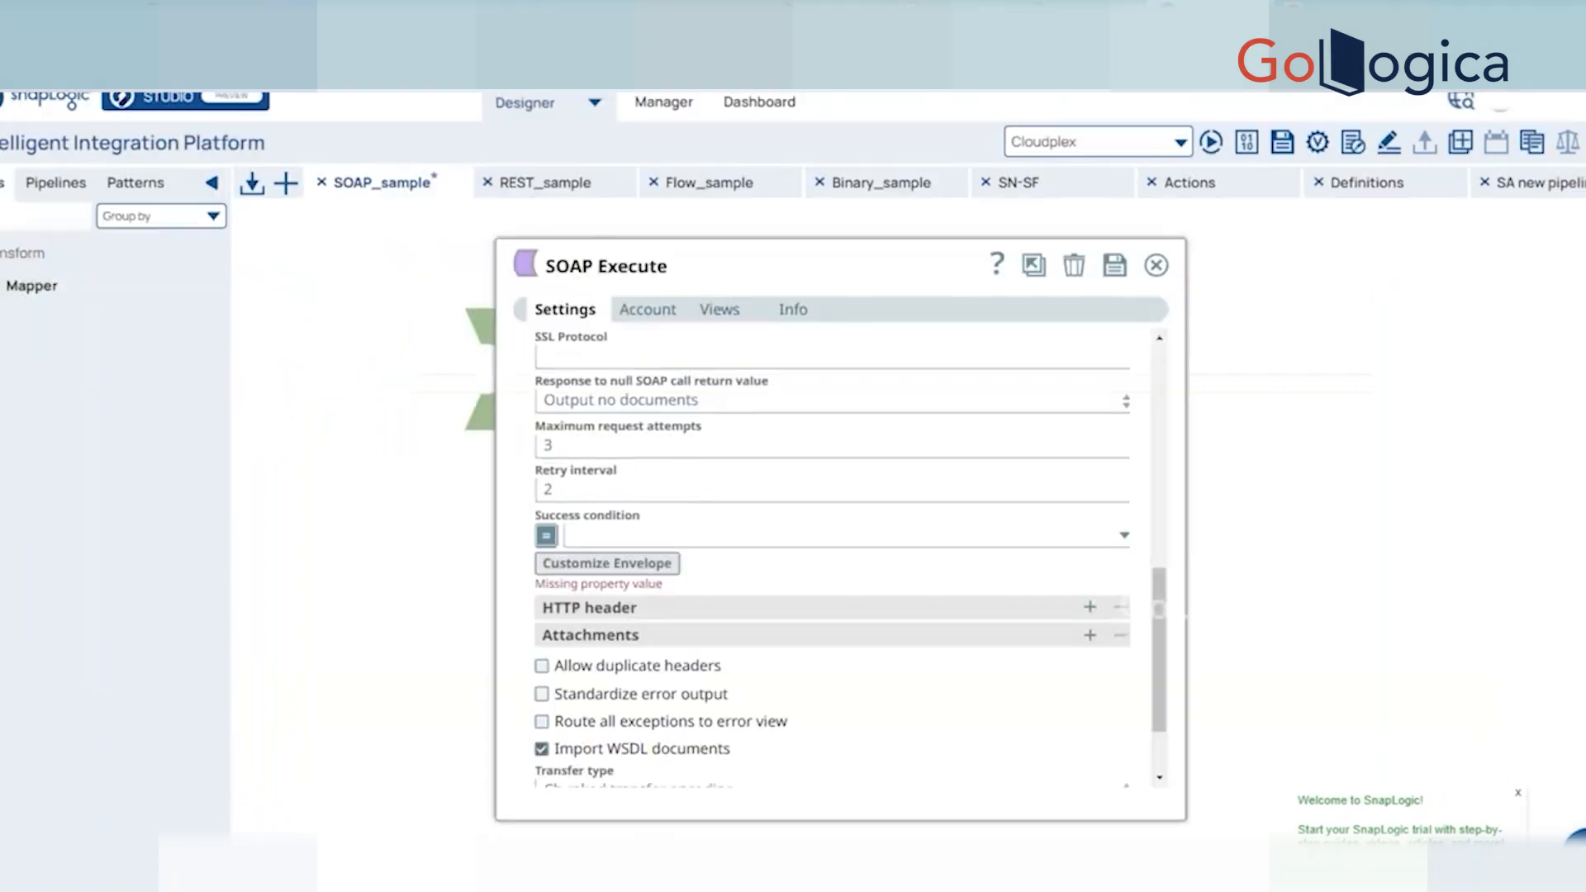
{"action": "left_click", "coordinate": [1115, 264]}
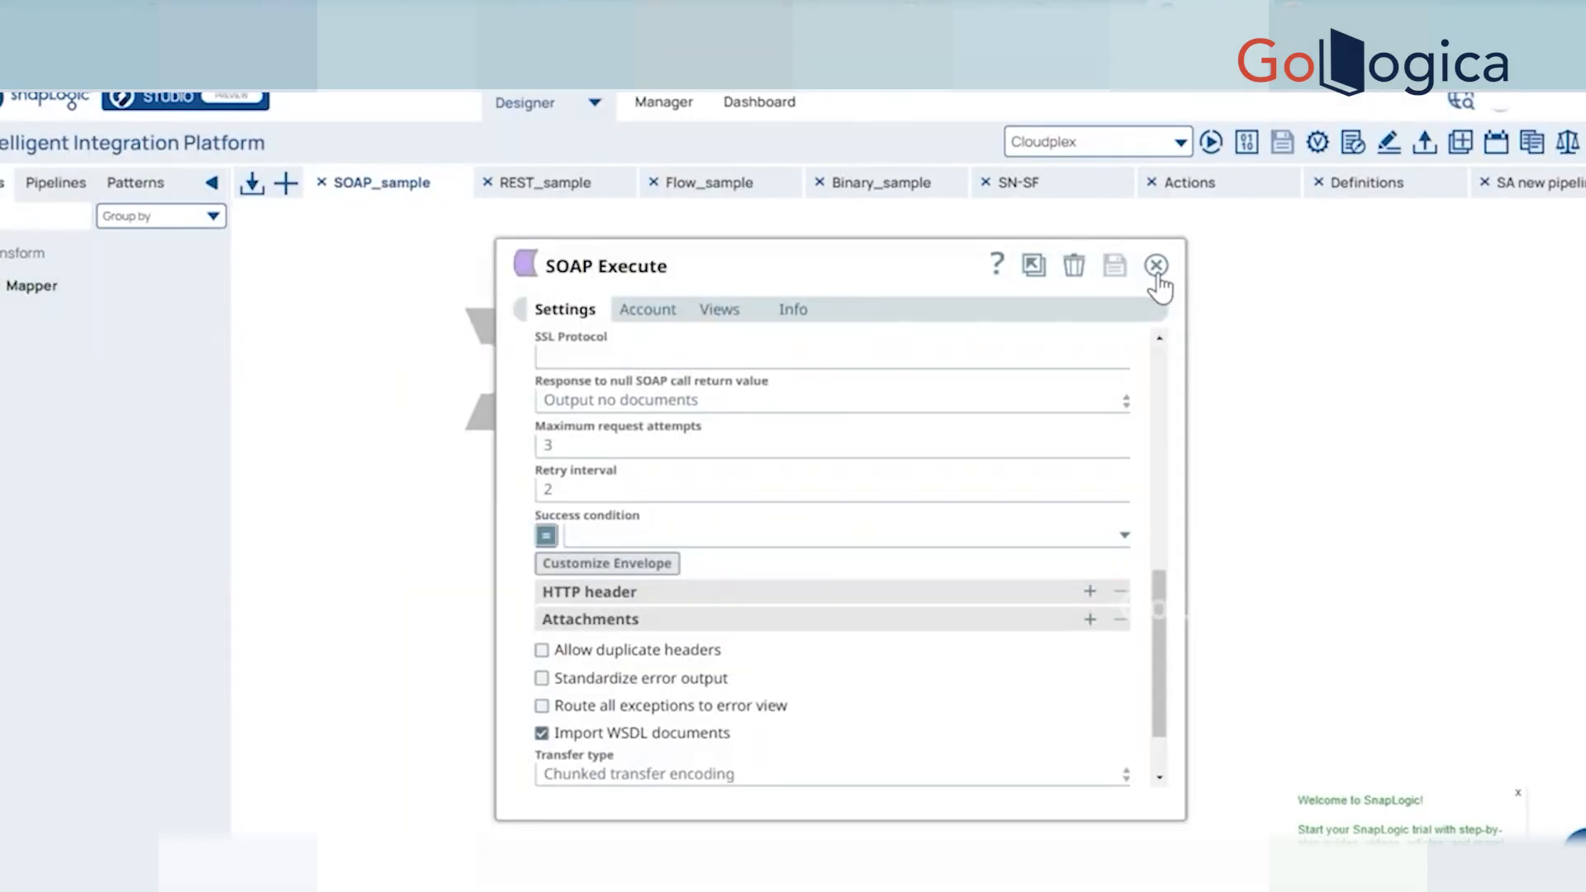
{"action": "left_click", "coordinate": [1157, 269]}
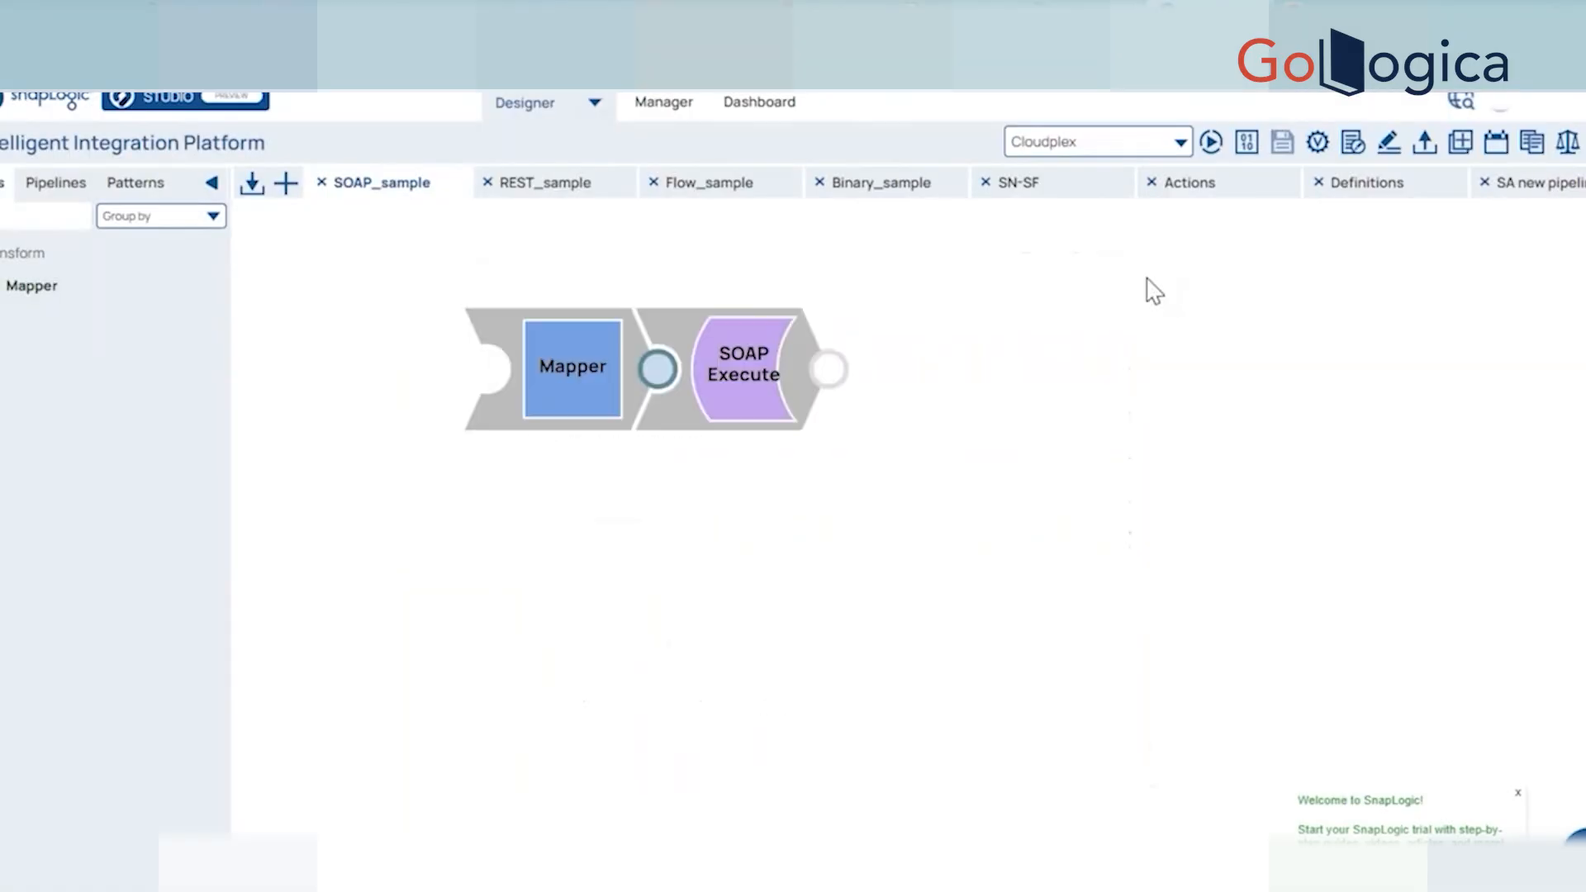
In the Mapper's mapping table, rename the target paths to A and B, and save and close the Mapper.
{"action": "left_click", "coordinate": [522, 358]}
{"action": "left_click", "coordinate": [901, 522]}
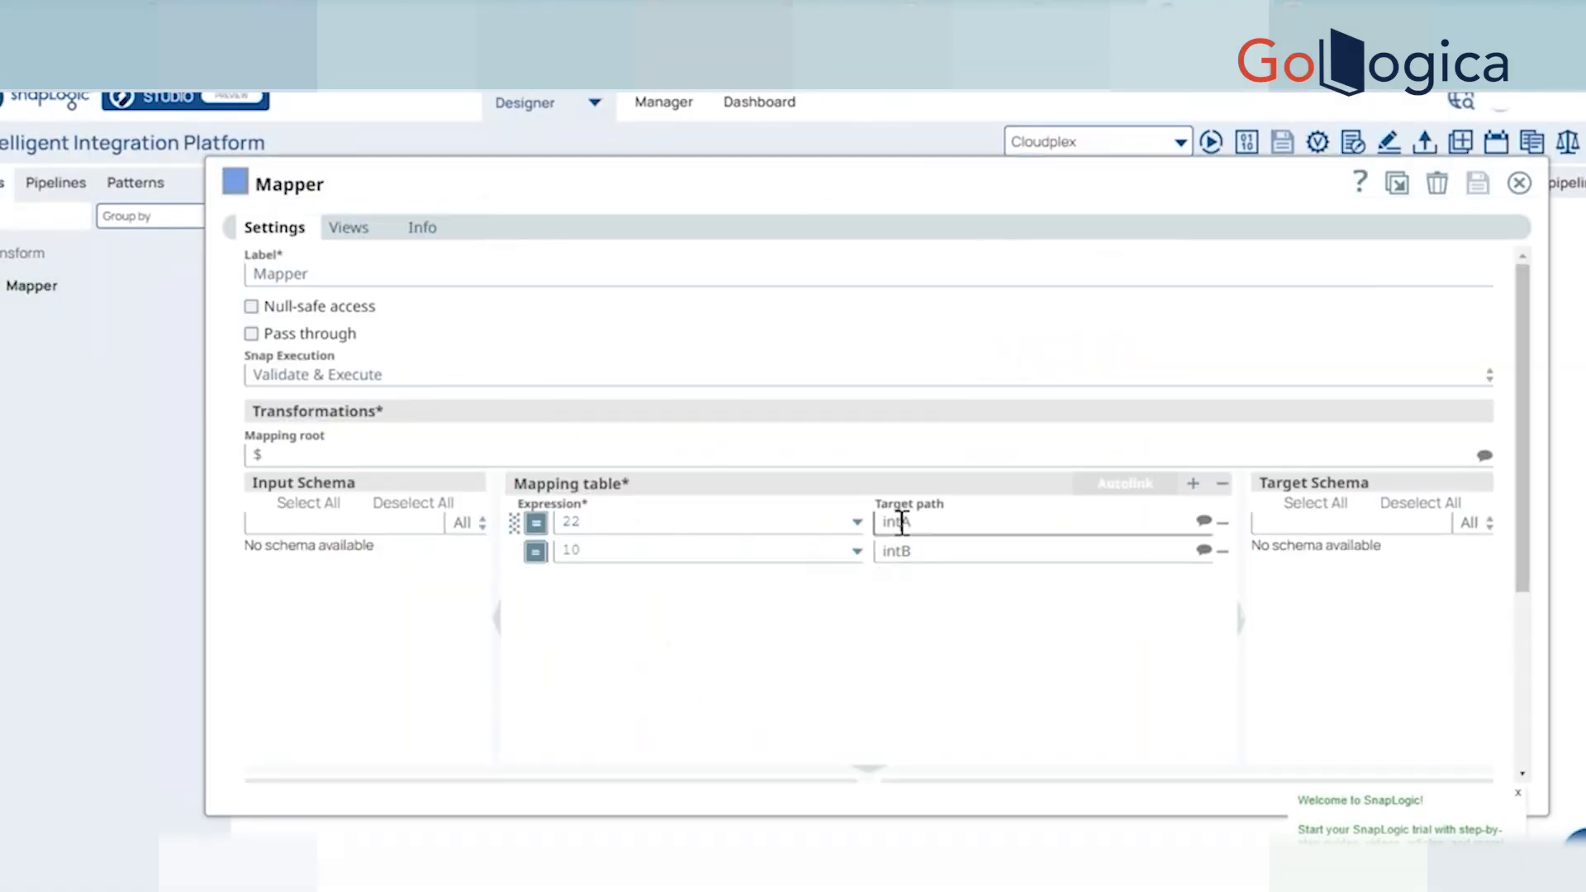
{"action": "key", "text": "BackSpace"}
{"action": "key", "text": "BackSpace"}
{"action": "key", "text": "BackSpace"}
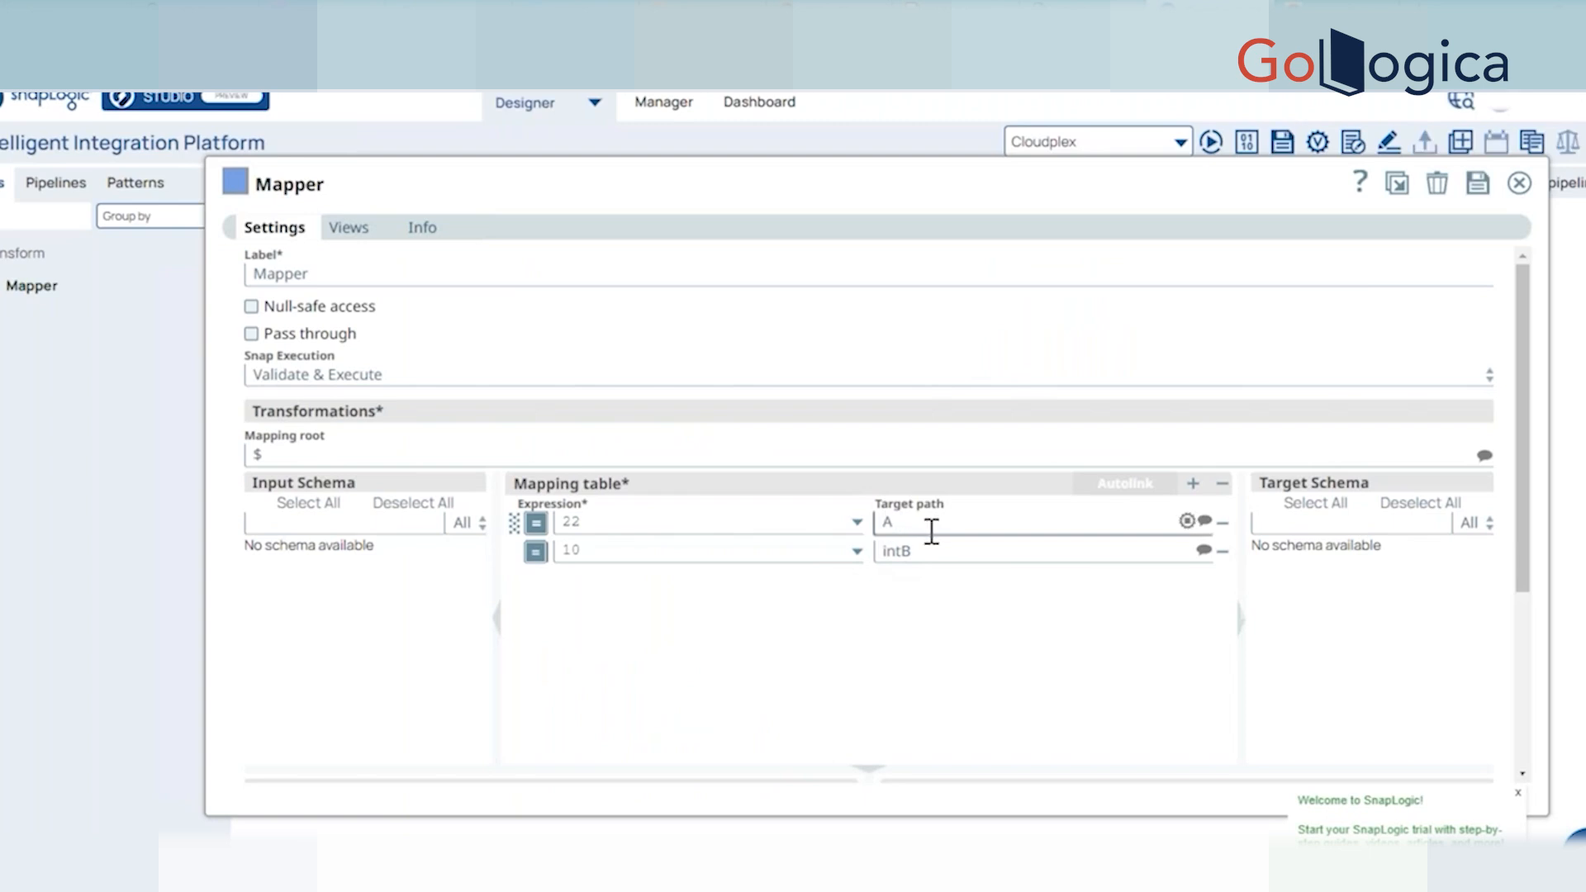
{"action": "left_click", "coordinate": [895, 551]}
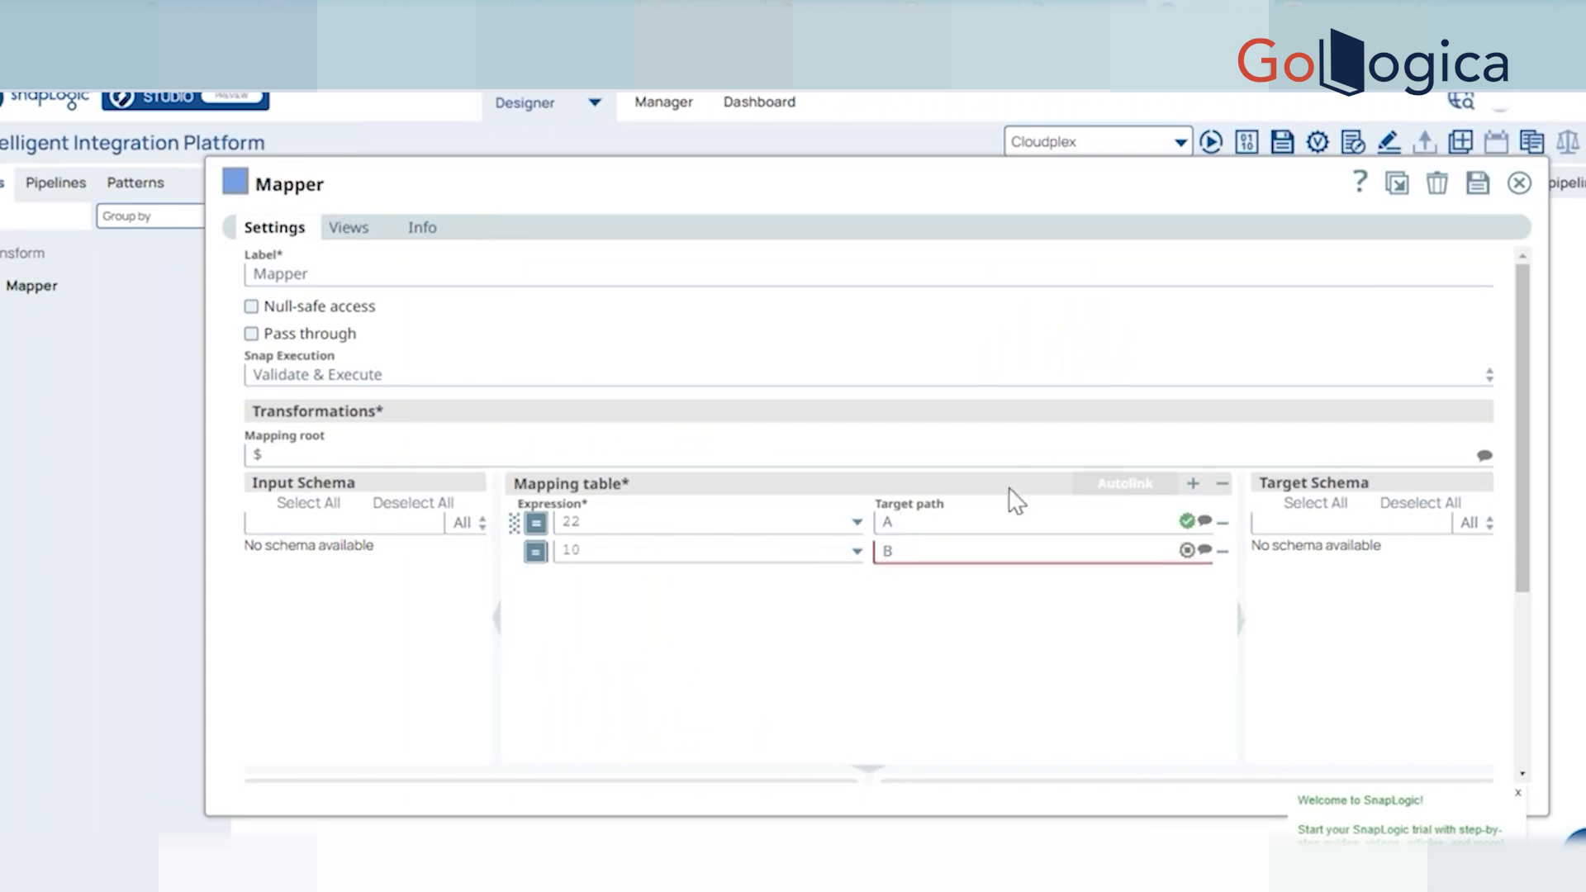
{"action": "left_click", "coordinate": [1479, 183]}
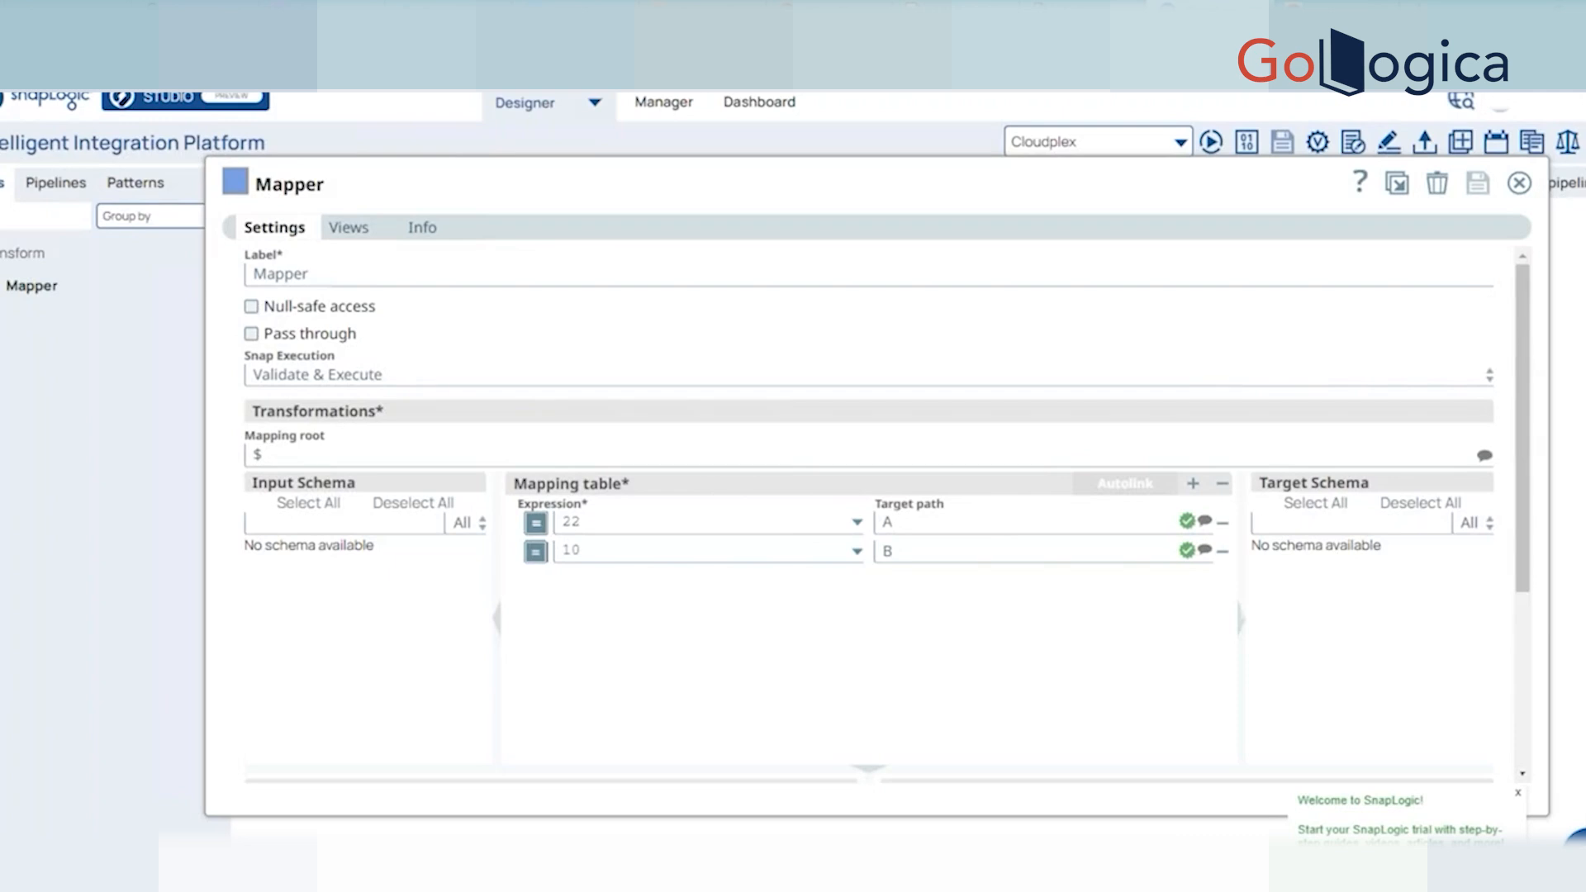
{"action": "key", "text": "Escape"}
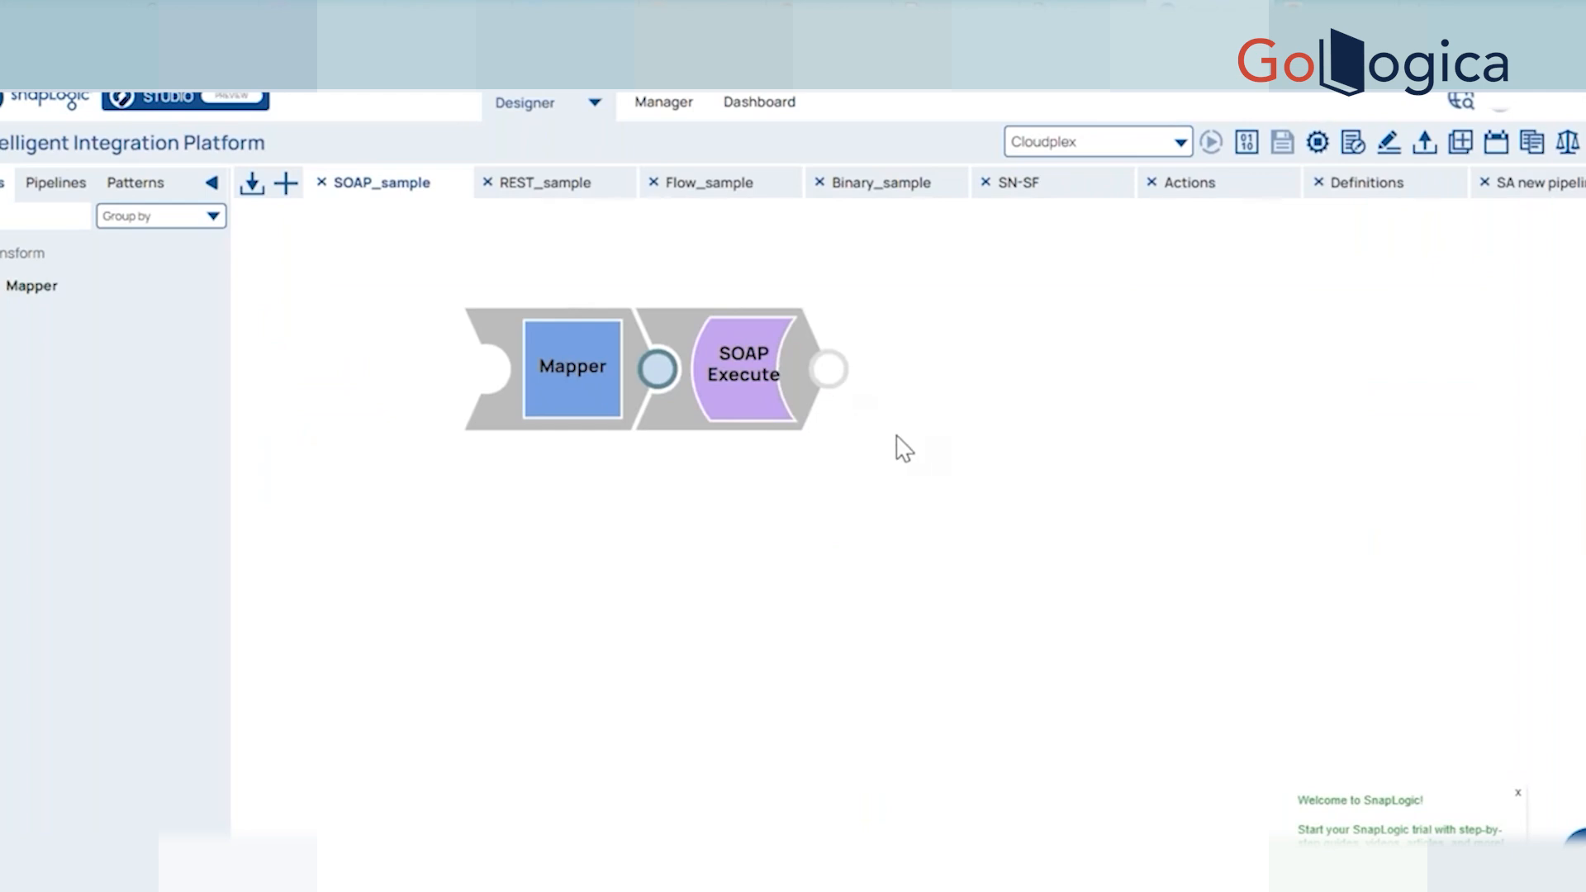
Open the SOAP Execute output preview and examine the soap:Body entry of the returned document.
{"action": "left_click", "coordinate": [817, 369]}
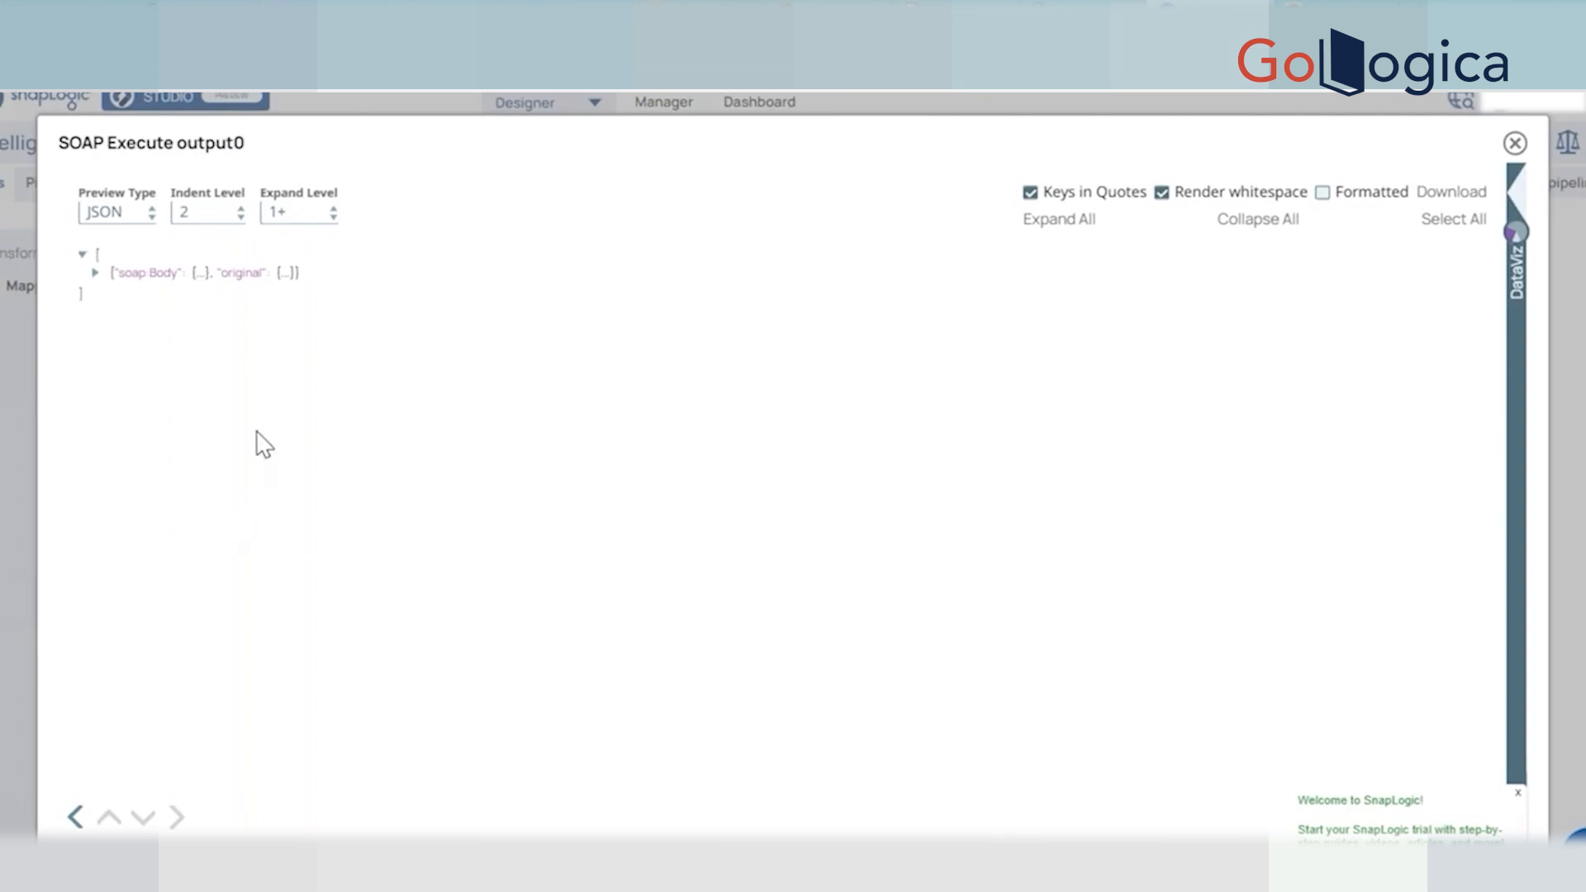
{"action": "left_click", "coordinate": [95, 273]}
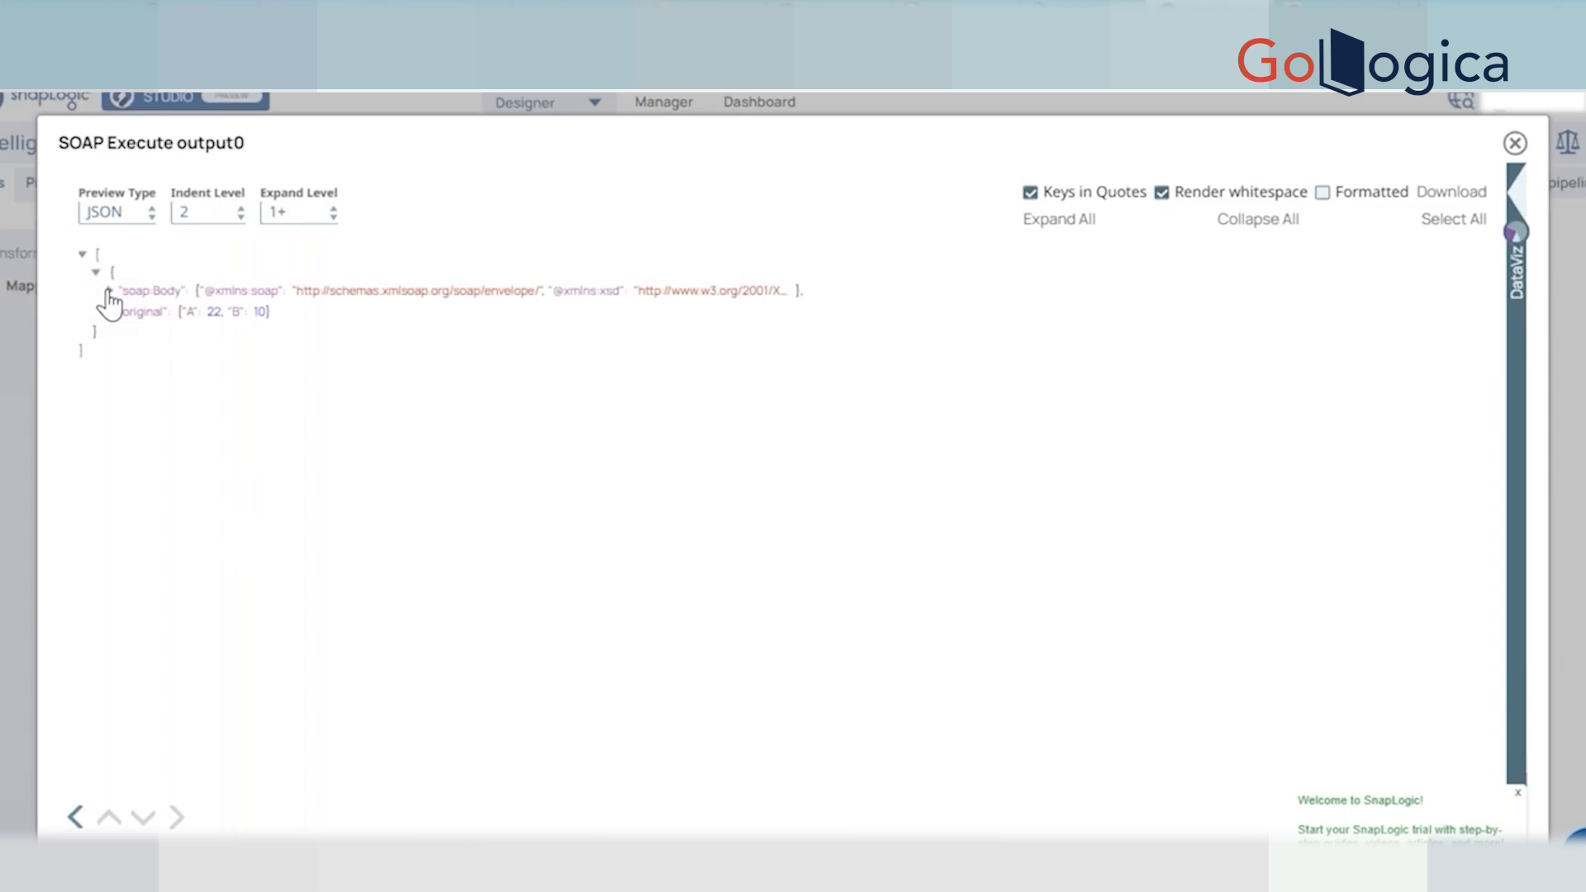
{"action": "left_click", "coordinate": [108, 291]}
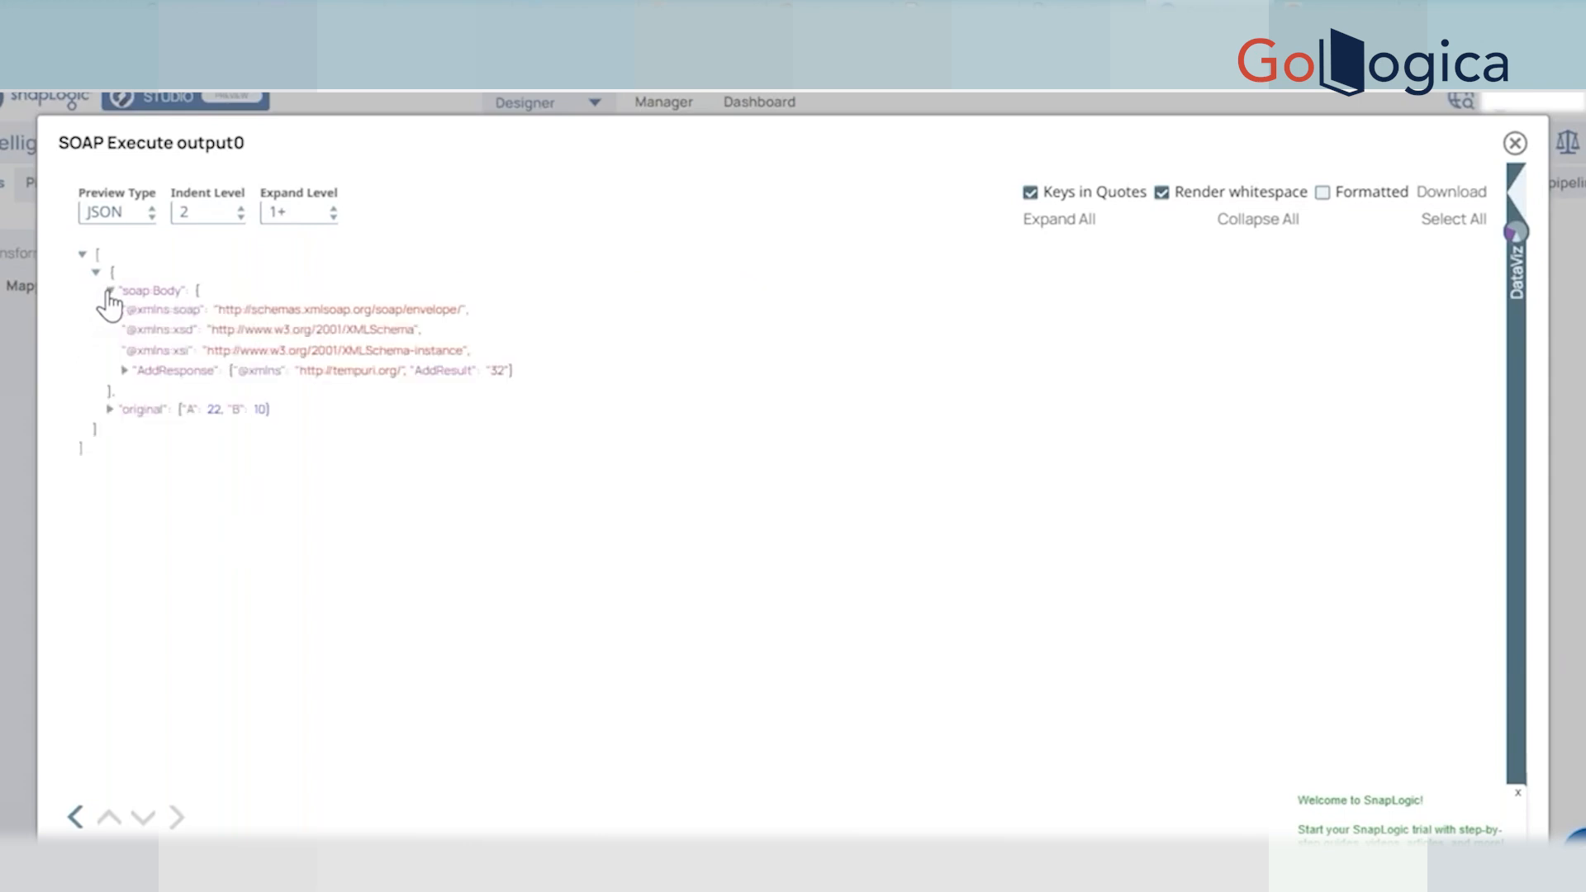
{"action": "left_click", "coordinate": [108, 290]}
{"action": "left_click_drag", "start_coordinate": [124, 291], "coordinate": [450, 294]}
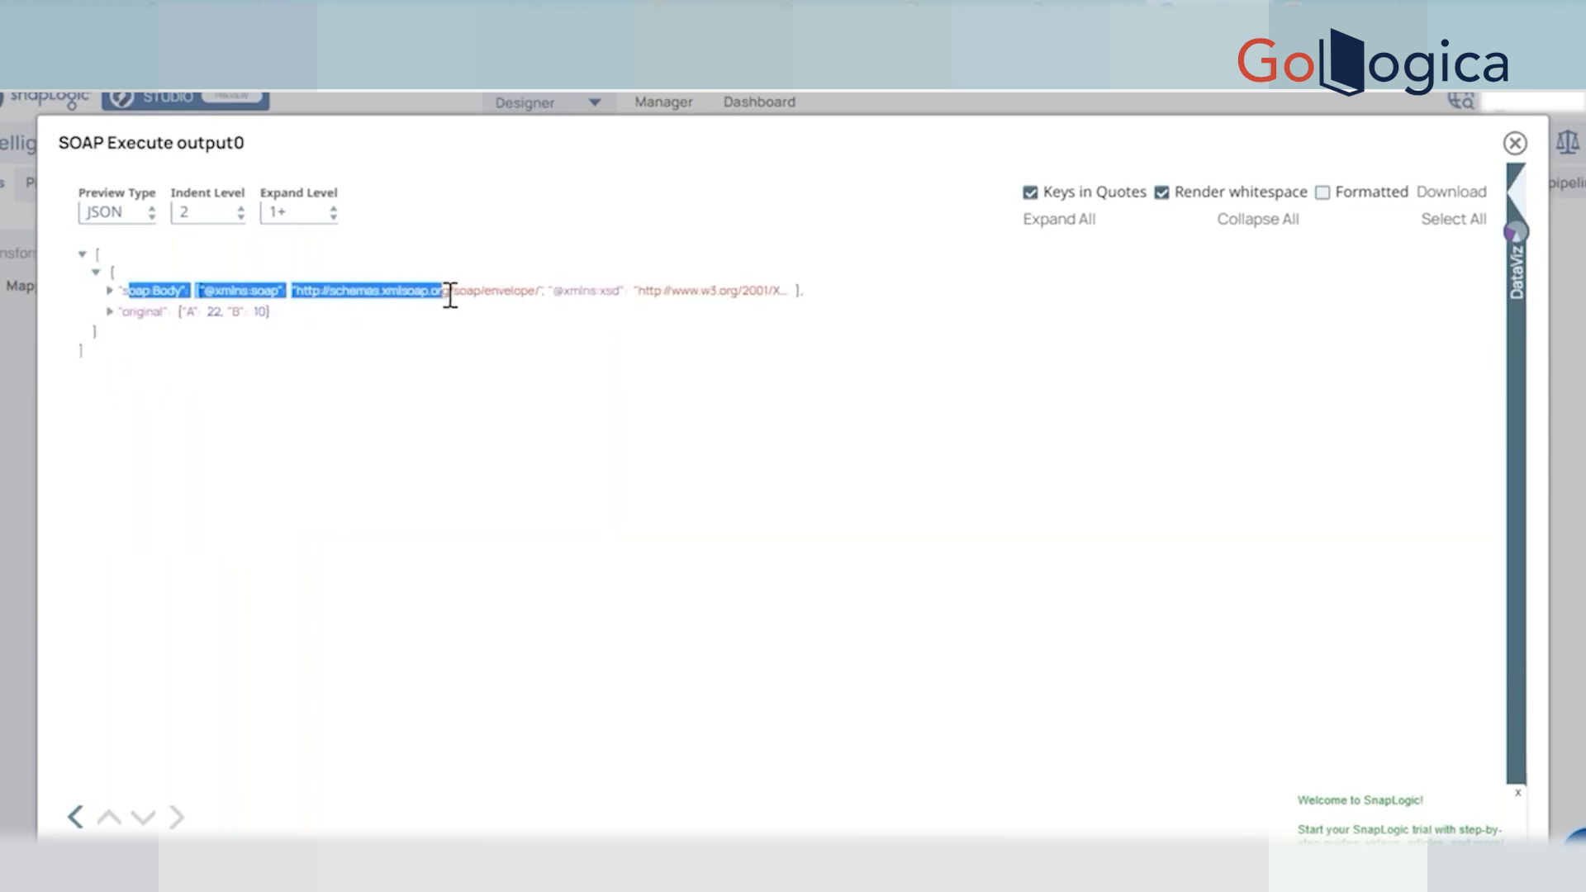
{"action": "left_click", "coordinate": [238, 296]}
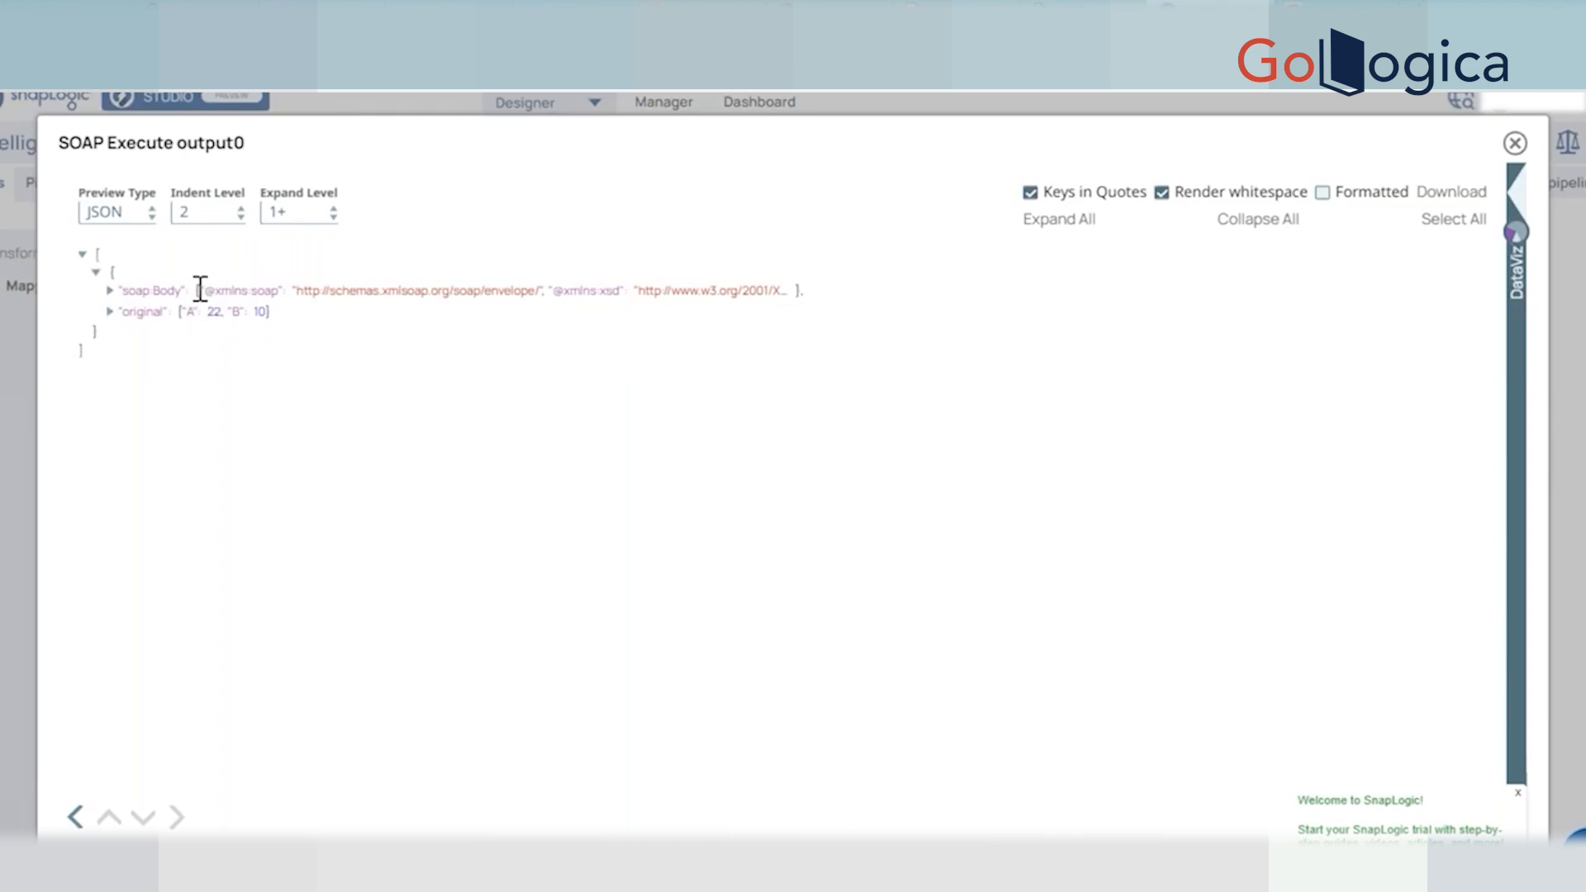
{"action": "left_click", "coordinate": [109, 290]}
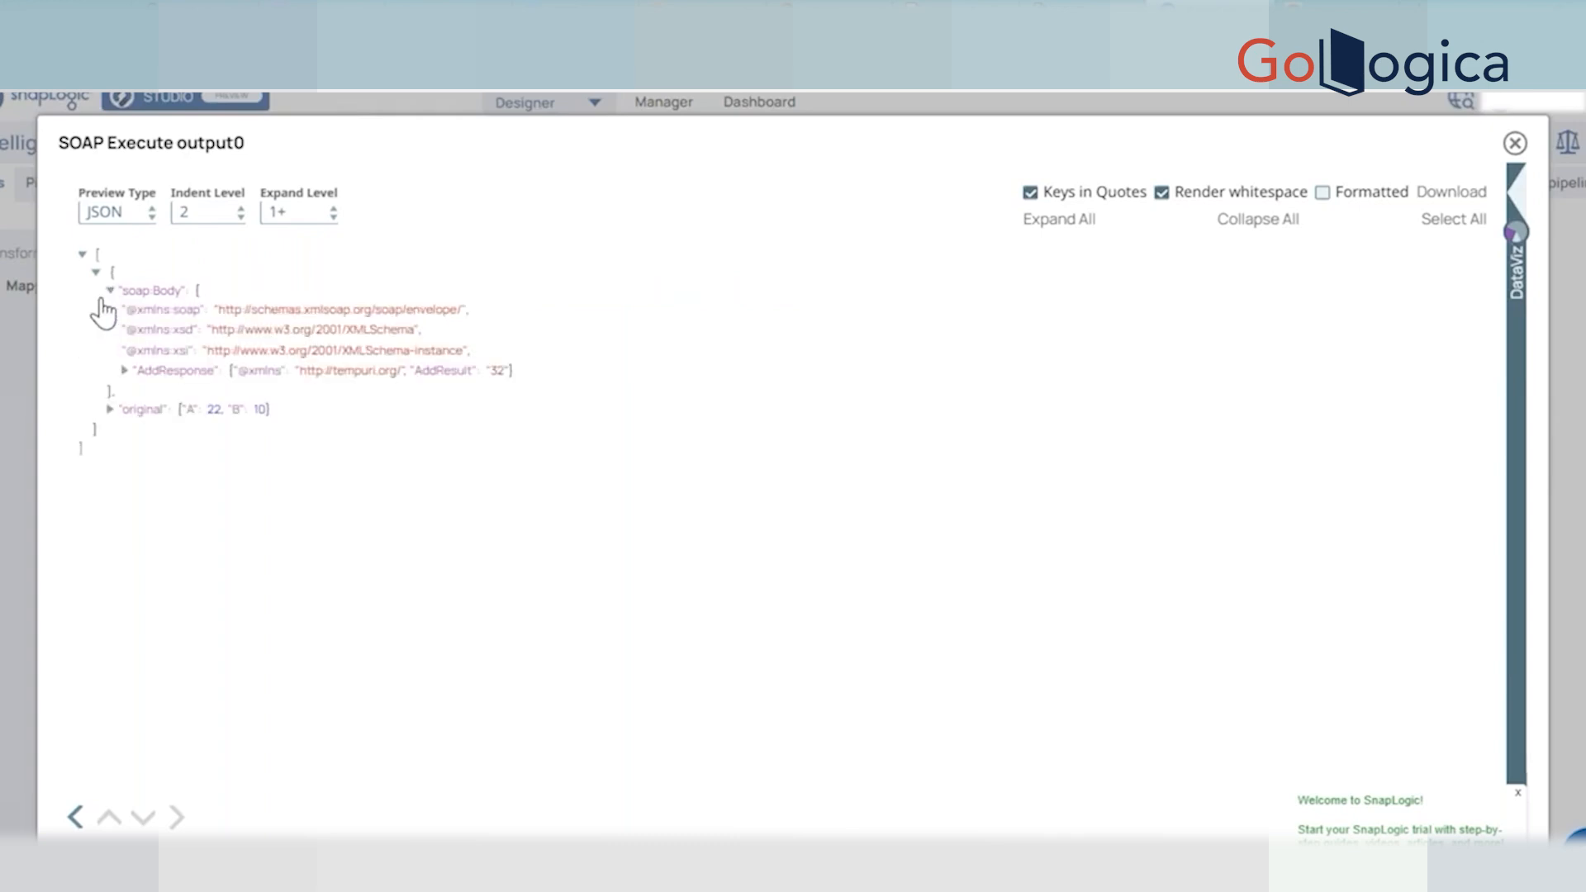
{"action": "left_click", "coordinate": [110, 292]}
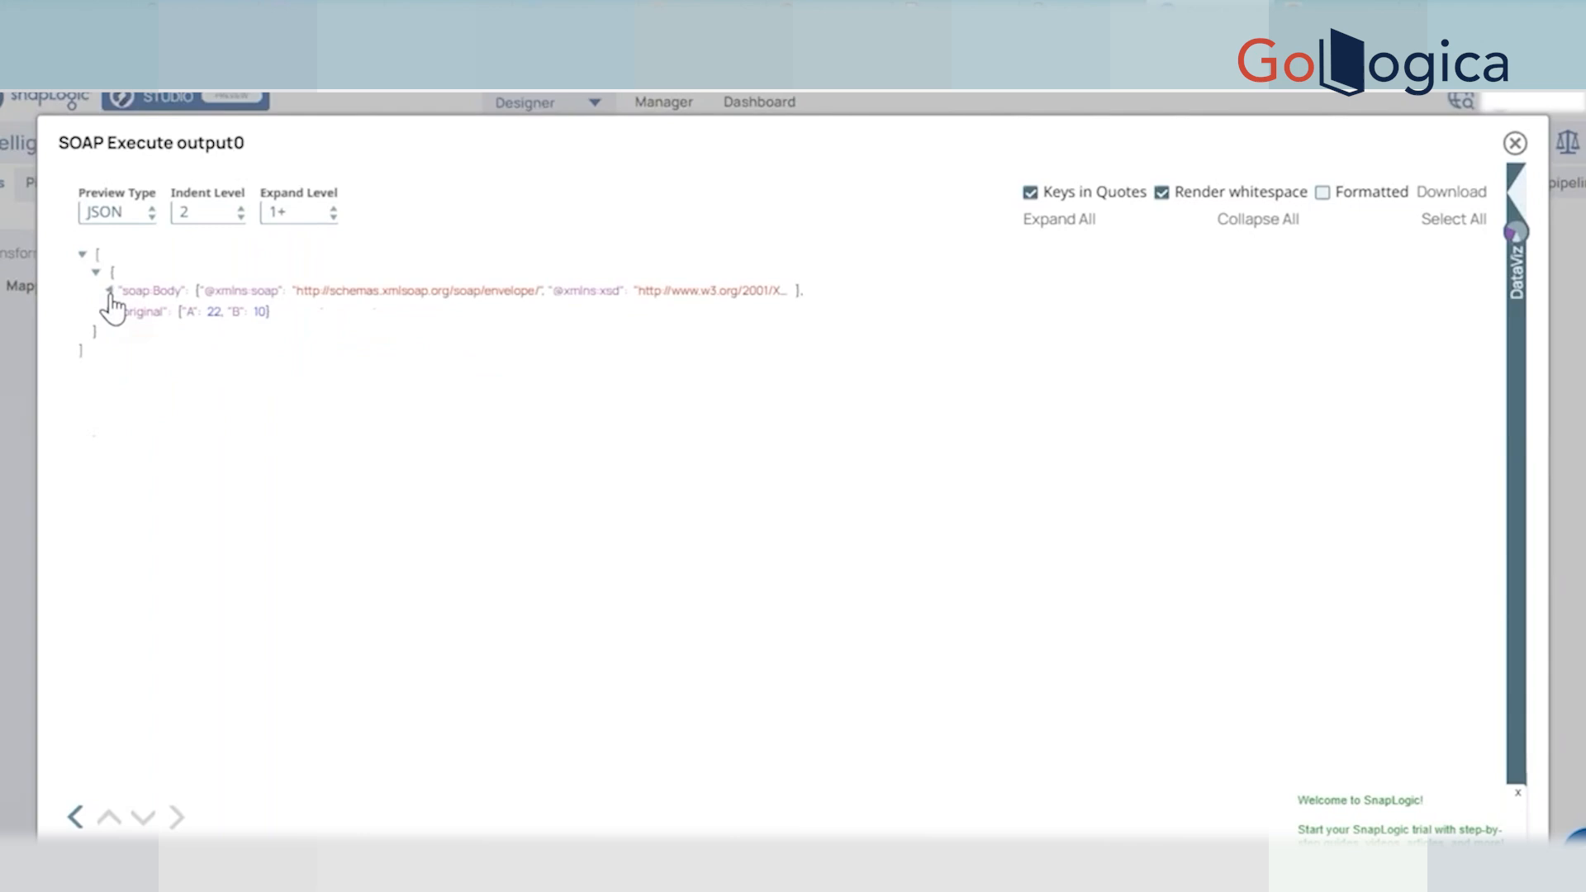
Expand the original entry in the output preview and check the A and B input values.
{"action": "left_click", "coordinate": [110, 312]}
{"action": "left_click_drag", "start_coordinate": [134, 312], "coordinate": [176, 368]}
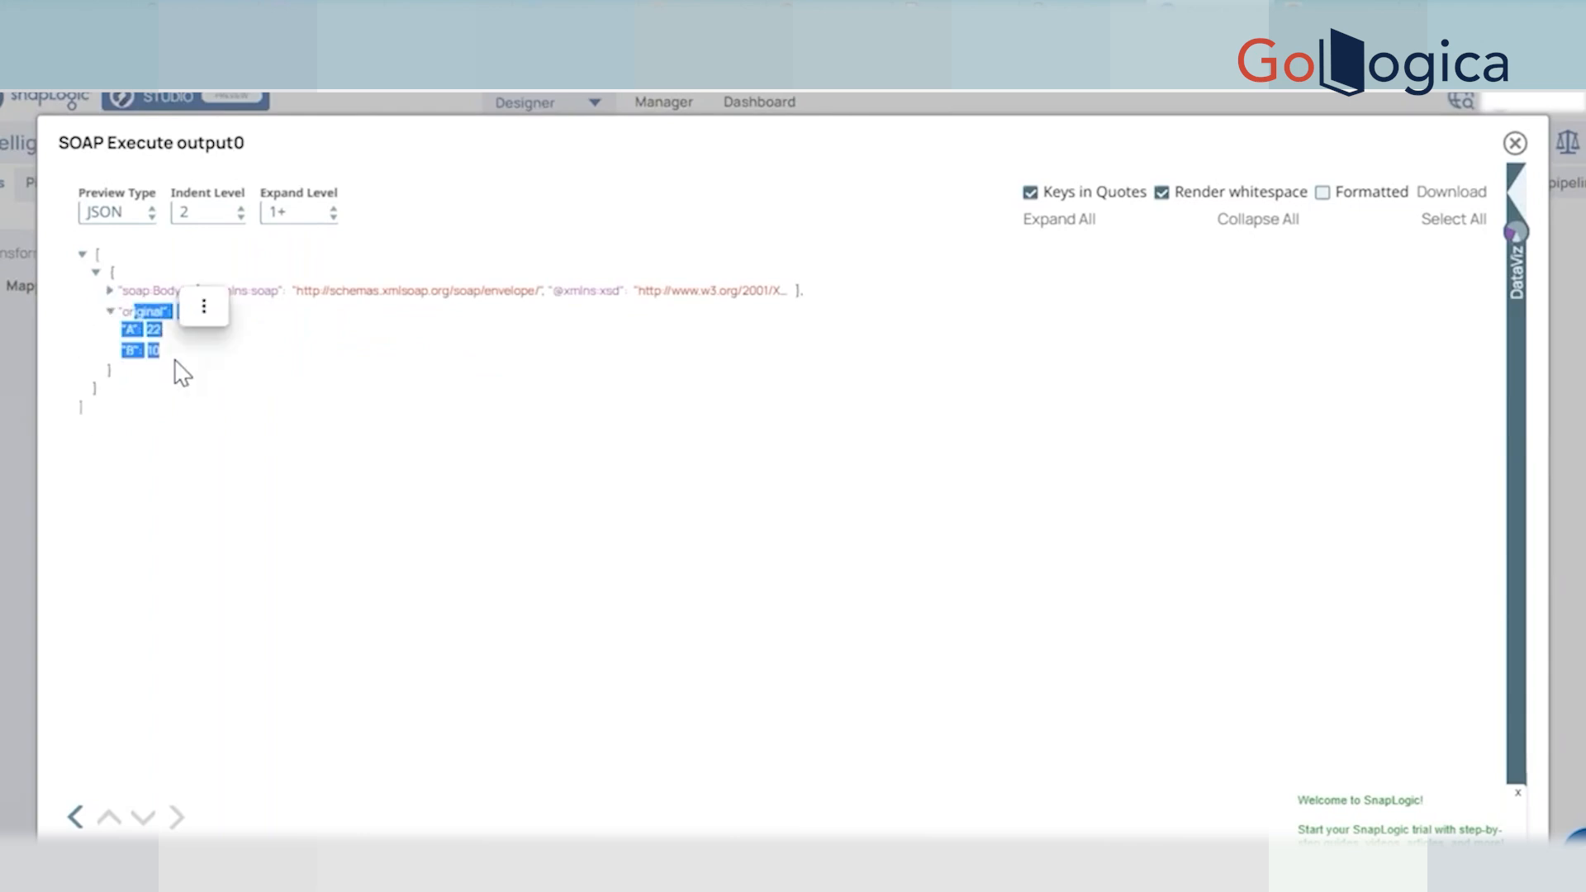
{"action": "left_click", "coordinate": [169, 362]}
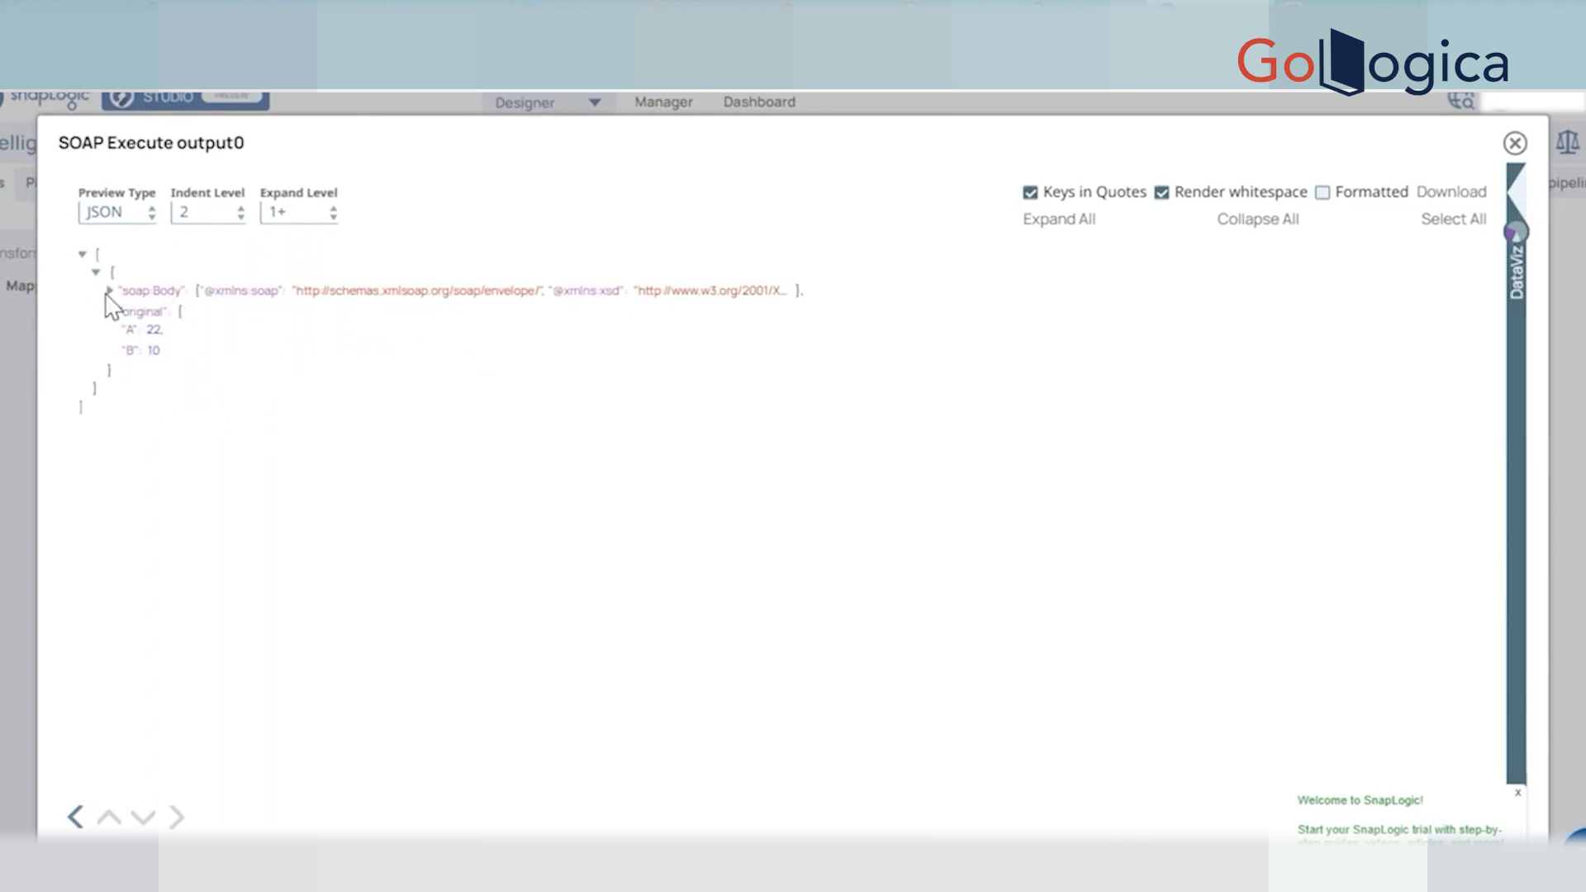
Expand soap:Body and its AddResponse in the output preview, and highlight the AddResult line.
{"action": "left_click", "coordinate": [110, 292]}
{"action": "double_click", "coordinate": [165, 310]}
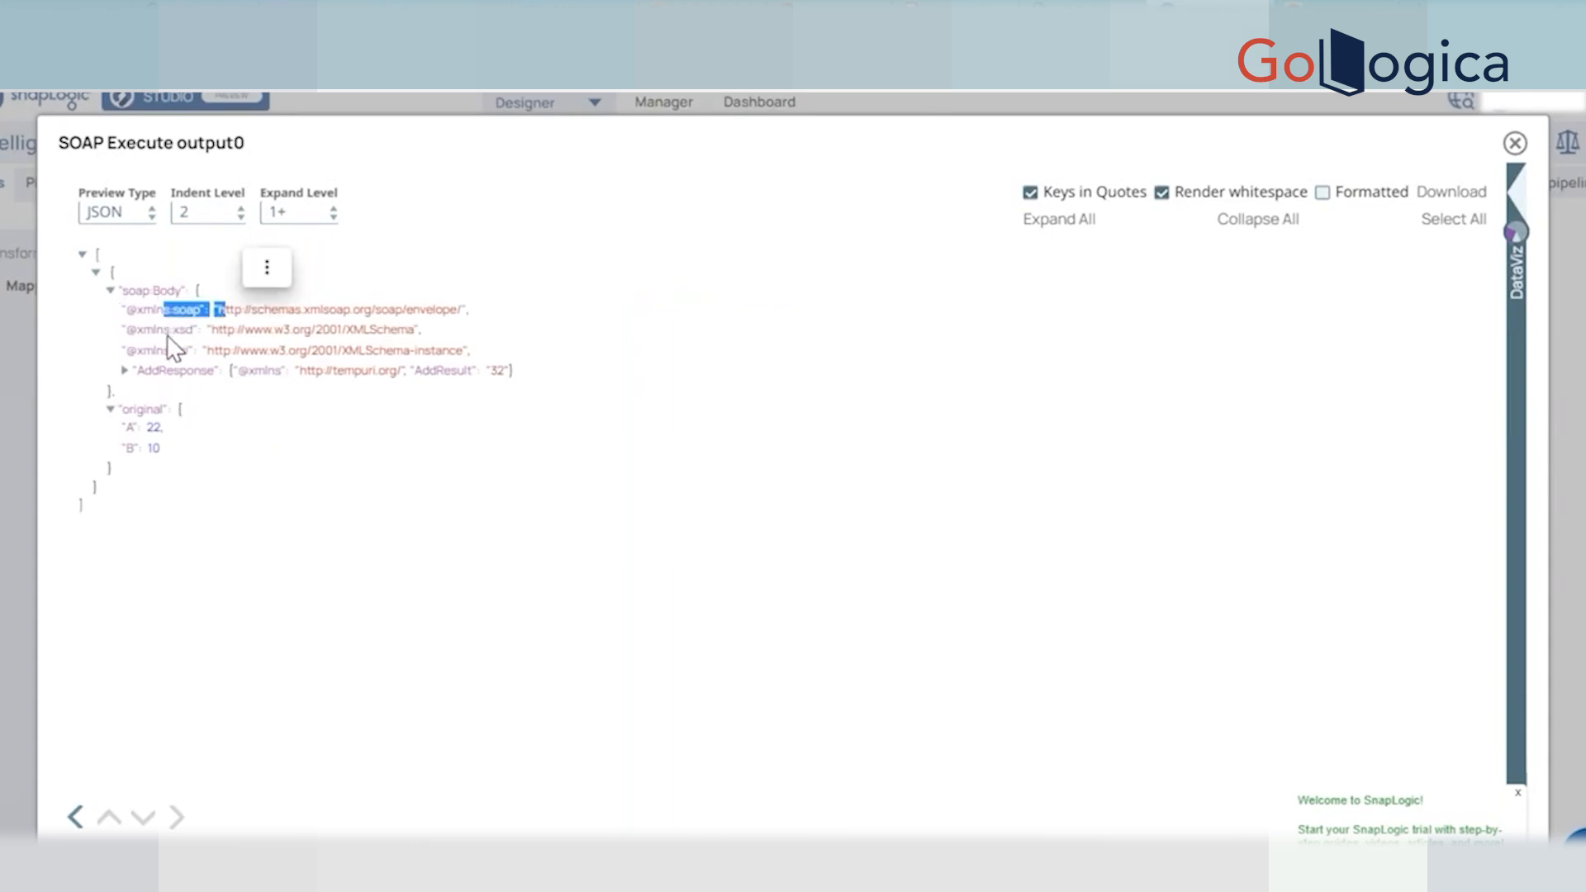
{"action": "left_click_drag", "start_coordinate": [163, 330], "coordinate": [169, 329]}
{"action": "left_click", "coordinate": [125, 371]}
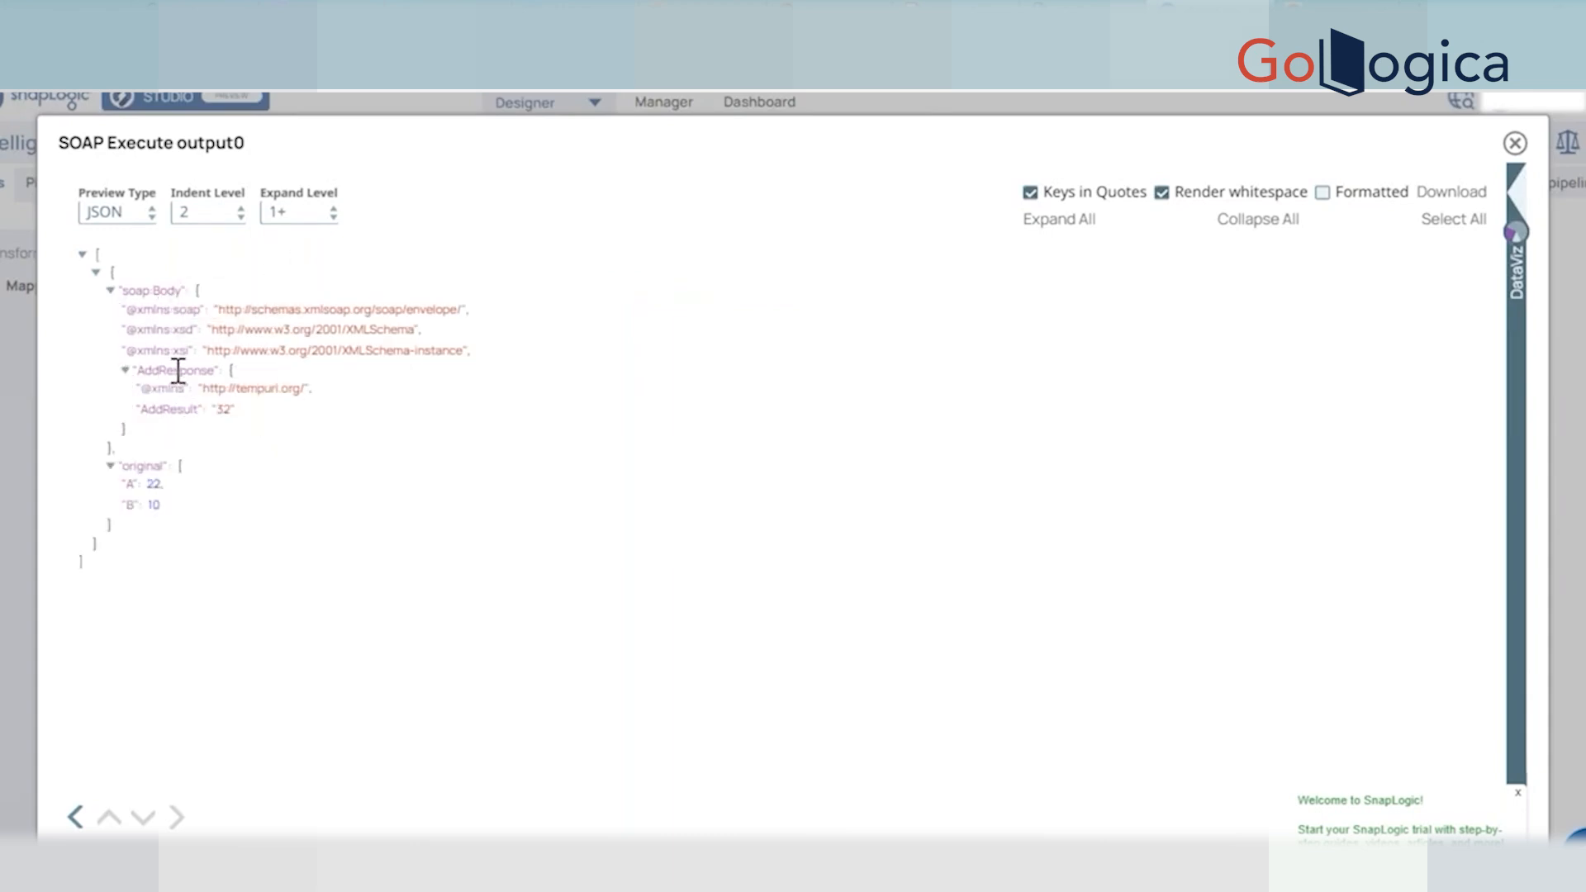
{"action": "double_click", "coordinate": [179, 371]}
{"action": "left_click", "coordinate": [176, 371]}
{"action": "double_click", "coordinate": [176, 371]}
{"action": "left_click", "coordinate": [295, 443]}
{"action": "left_click_drag", "start_coordinate": [135, 411], "coordinate": [248, 418]}
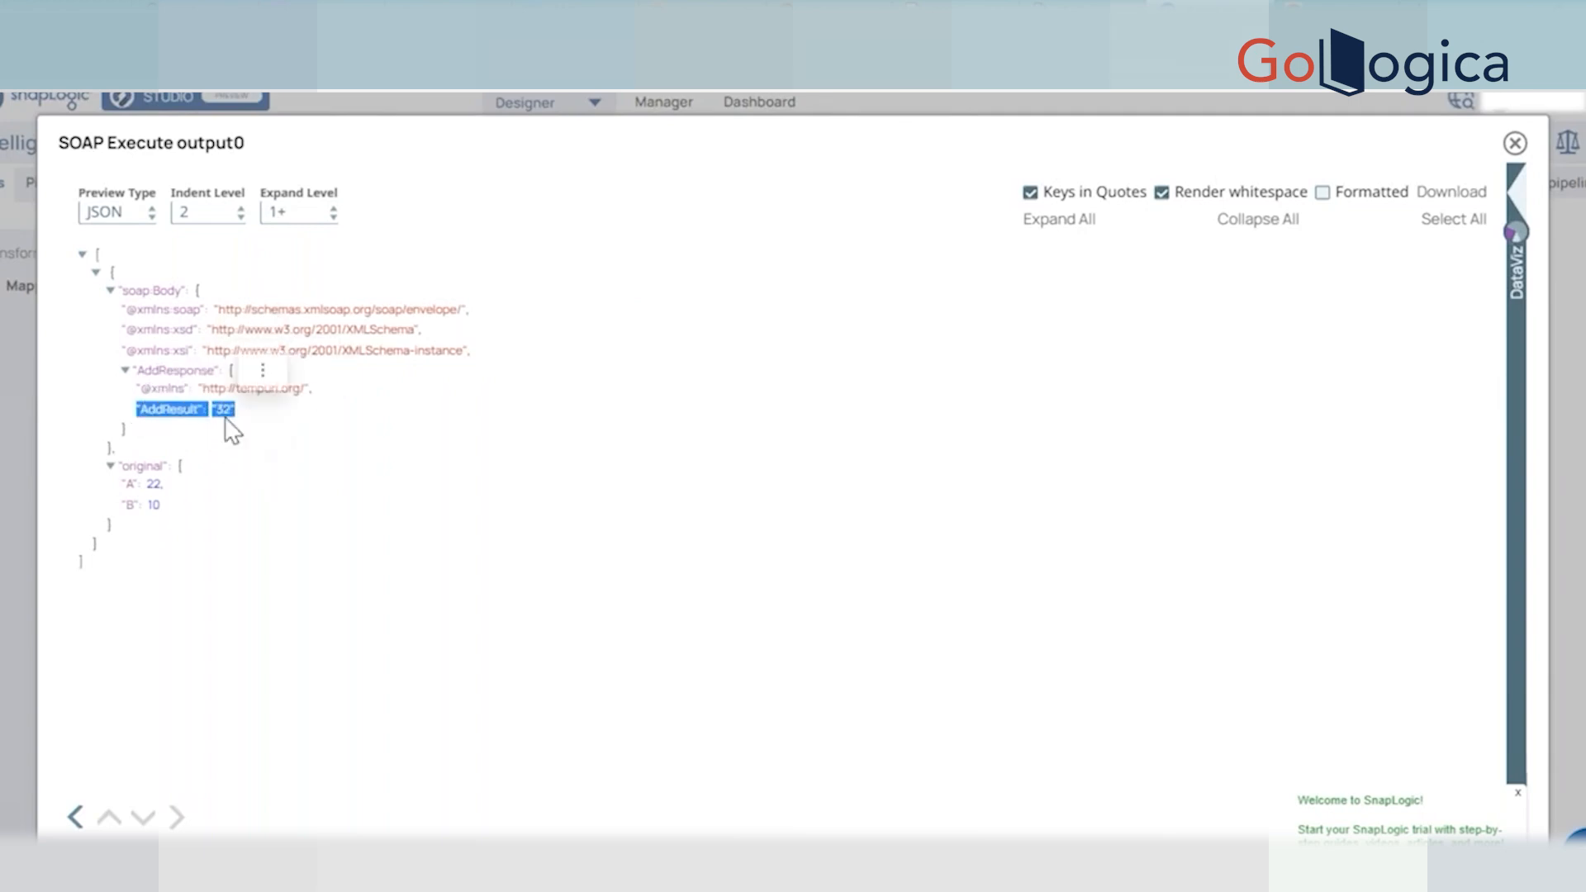
Narrow the SOAP Execute output preview window, reposition it to review the result, and close it.
{"action": "left_click", "coordinate": [297, 444]}
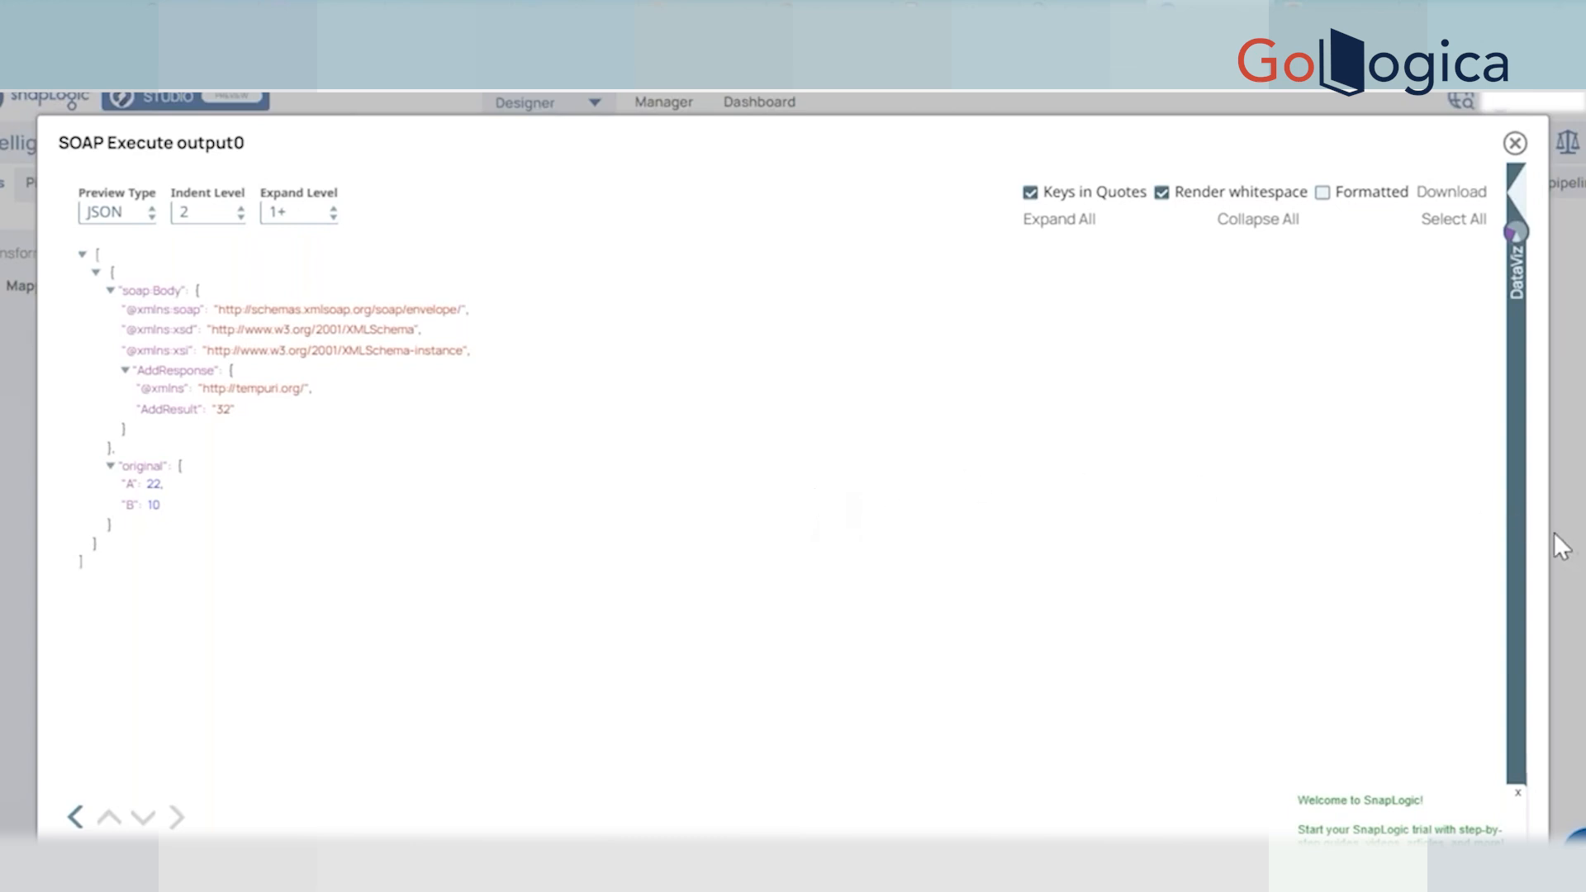
{"action": "left_click_drag", "start_coordinate": [1550, 532], "coordinate": [1108, 531]}
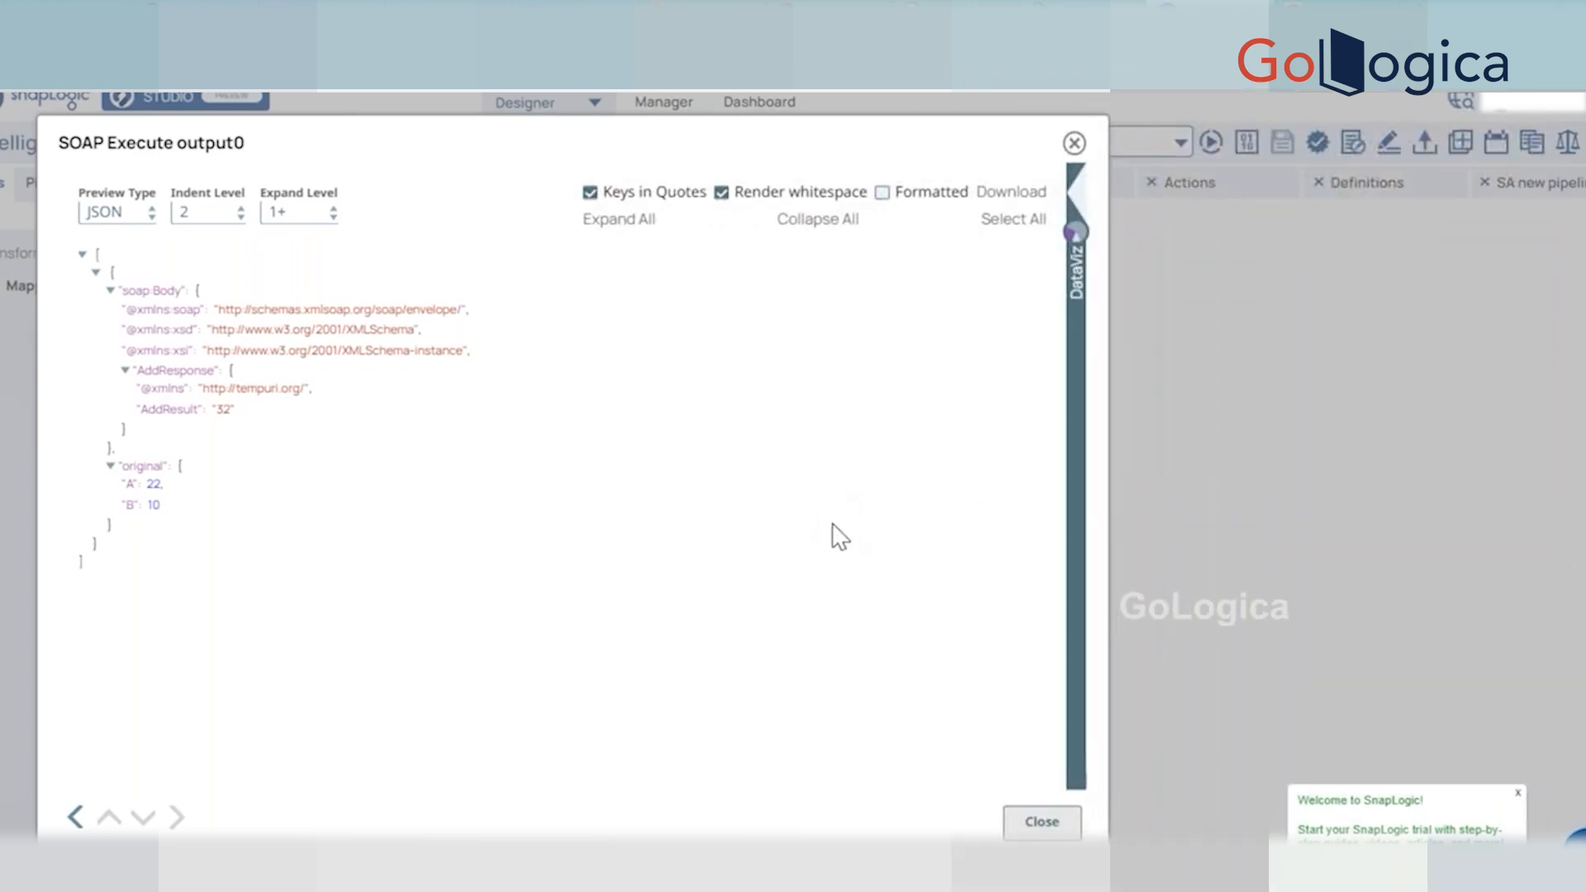
{"action": "left_click_drag", "start_coordinate": [547, 134], "coordinate": [641, 107]}
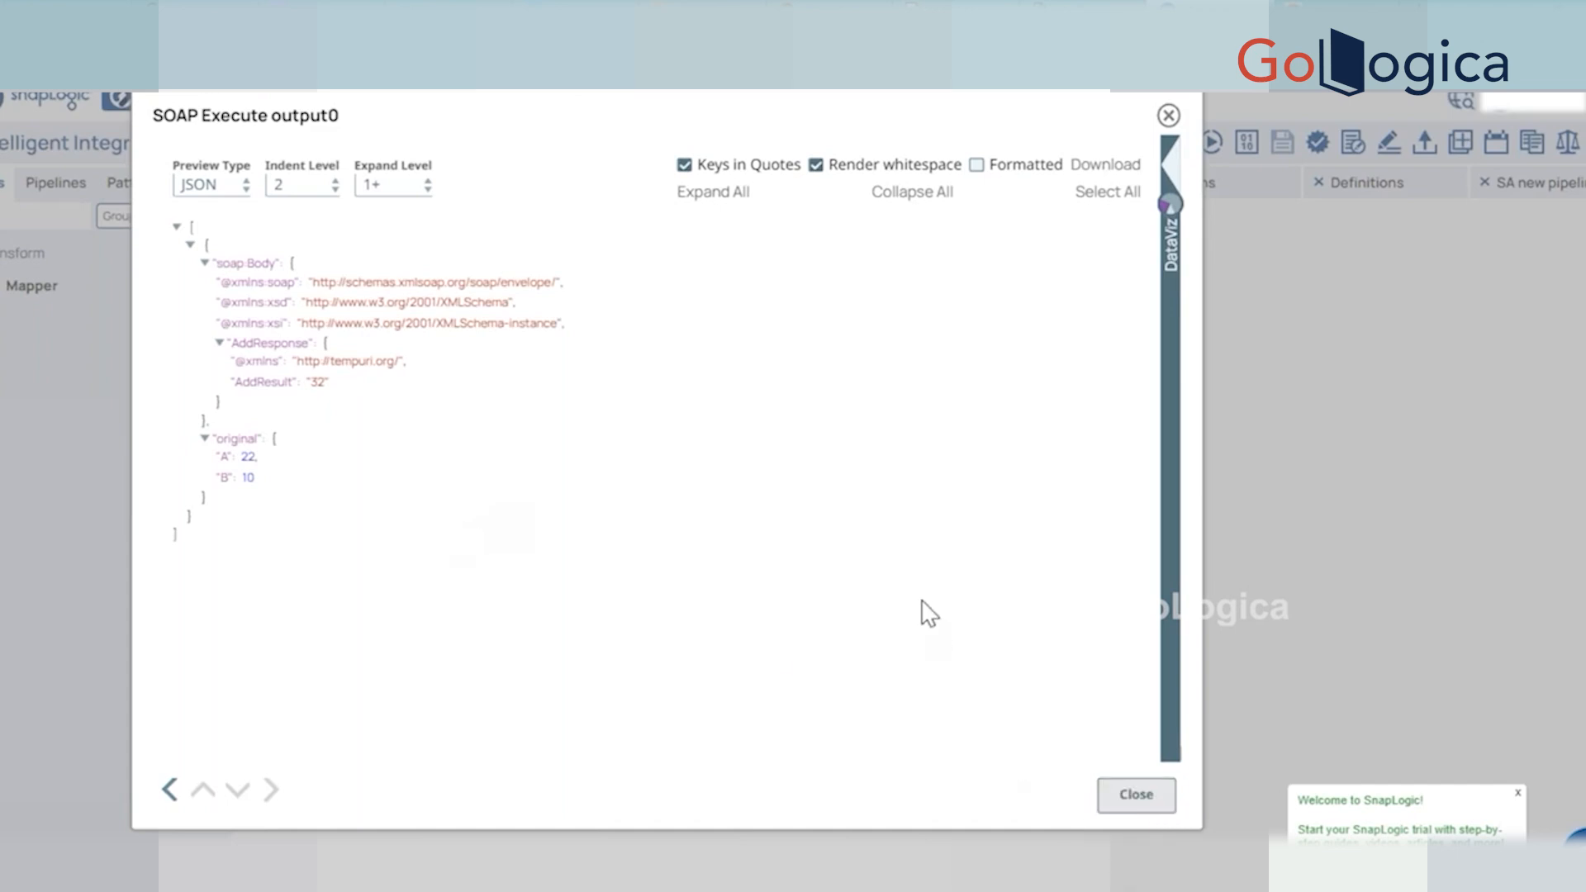
{"action": "left_click", "coordinate": [1134, 797]}
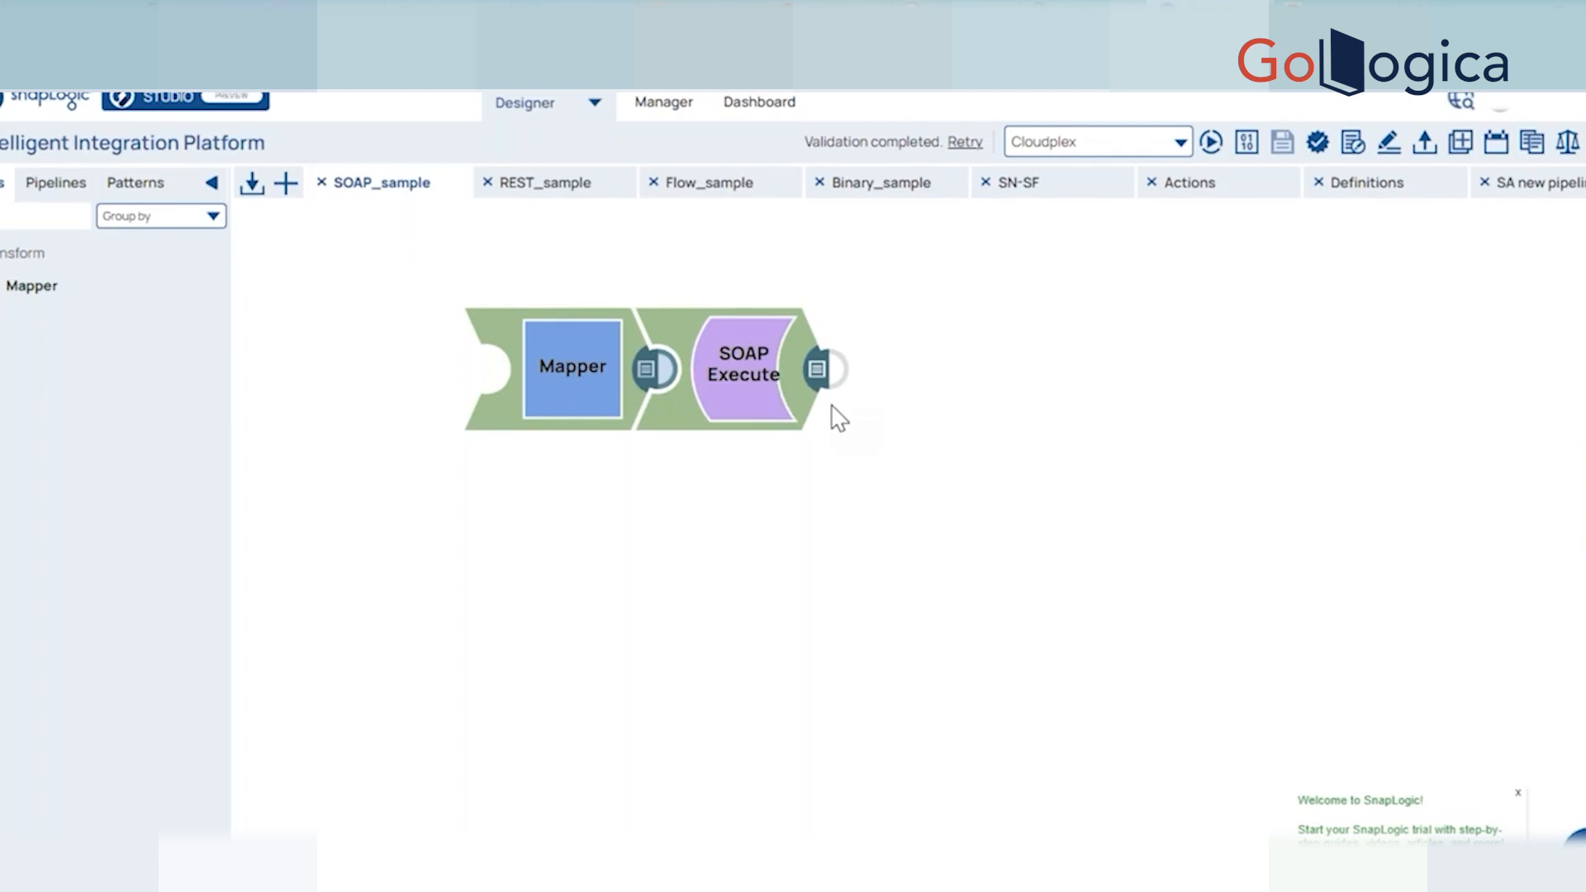
Clear the snap search filter and look through the full list of snap packs as far as NetSuite.
{"action": "left_click", "coordinate": [78, 216]}
{"action": "left_click", "coordinate": [82, 215]}
{"action": "scroll", "coordinate": [144, 521], "scroll_direction": "down", "scroll_amount": 10}
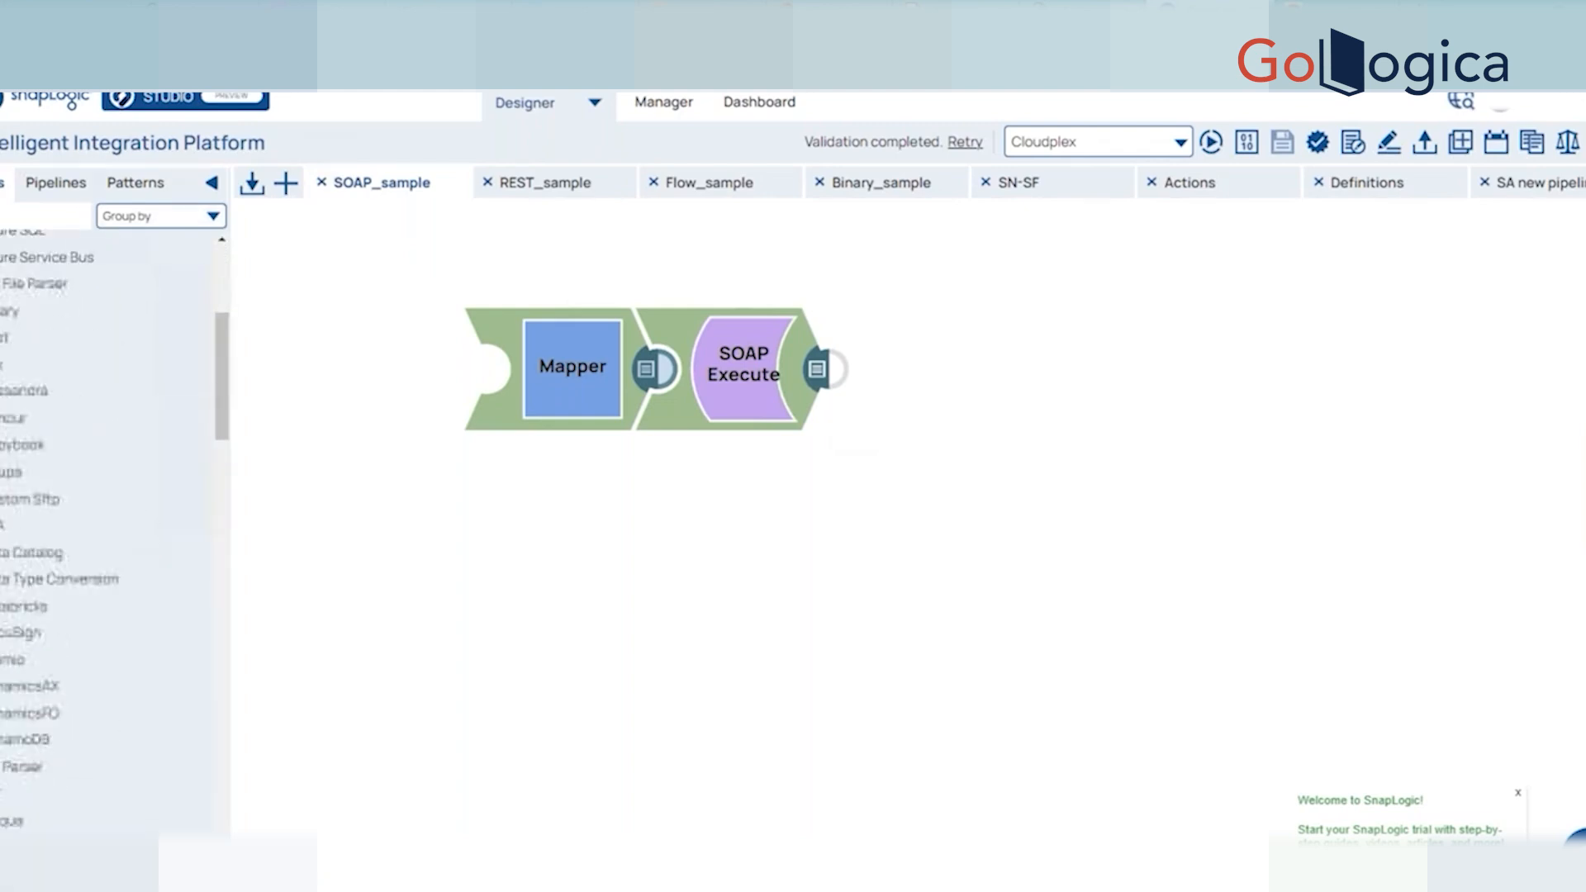
{"action": "scroll", "coordinate": [142, 517], "scroll_direction": "down", "scroll_amount": 2}
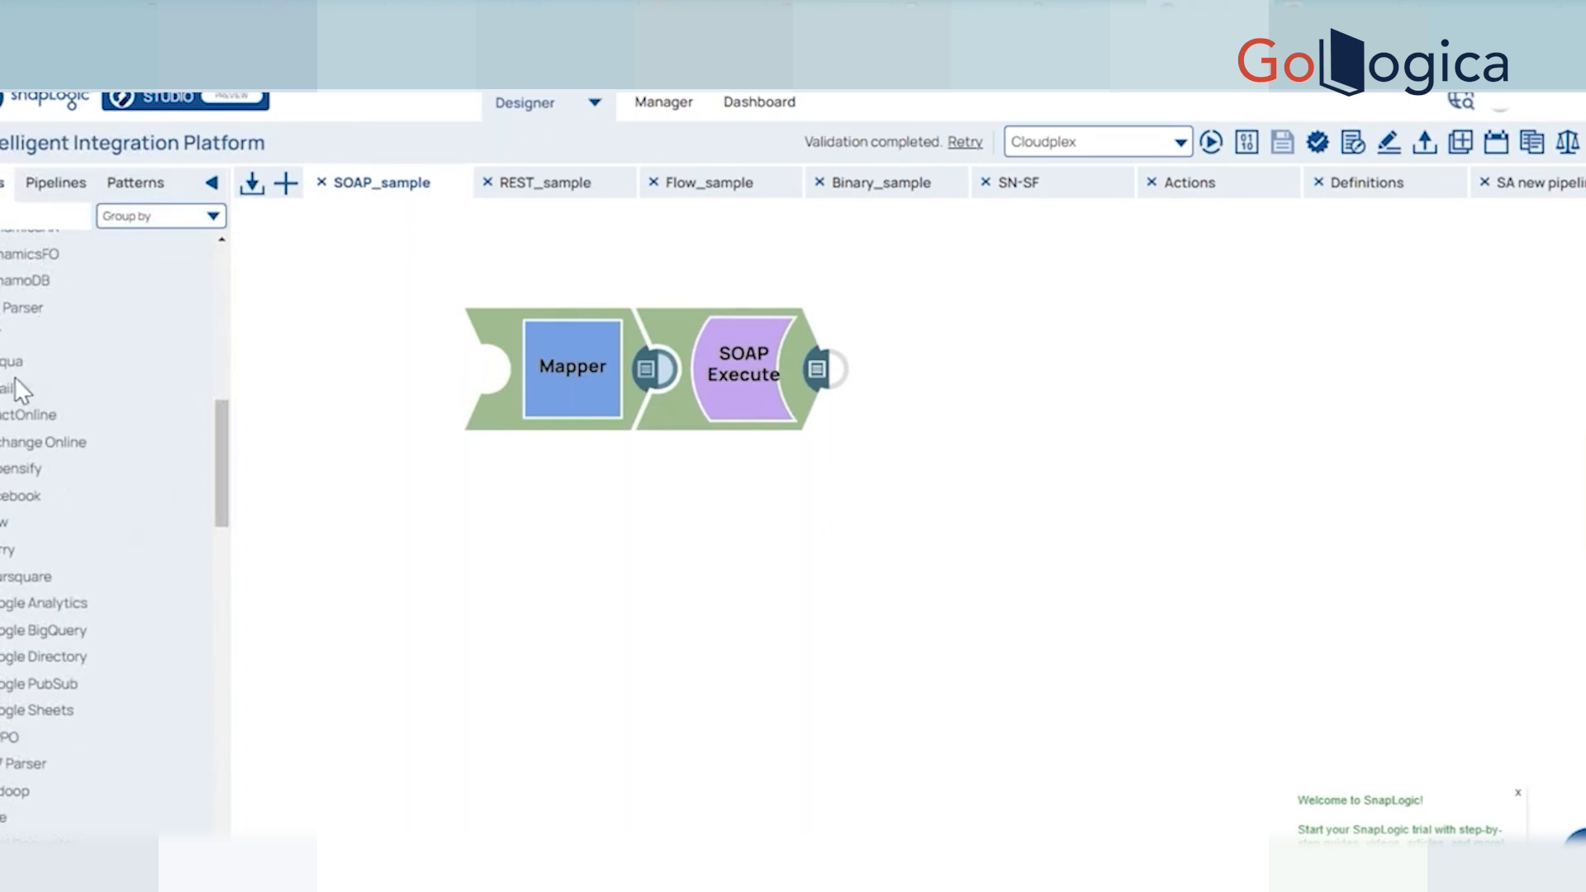
{"action": "scroll", "coordinate": [78, 410], "scroll_direction": "down", "scroll_amount": 3}
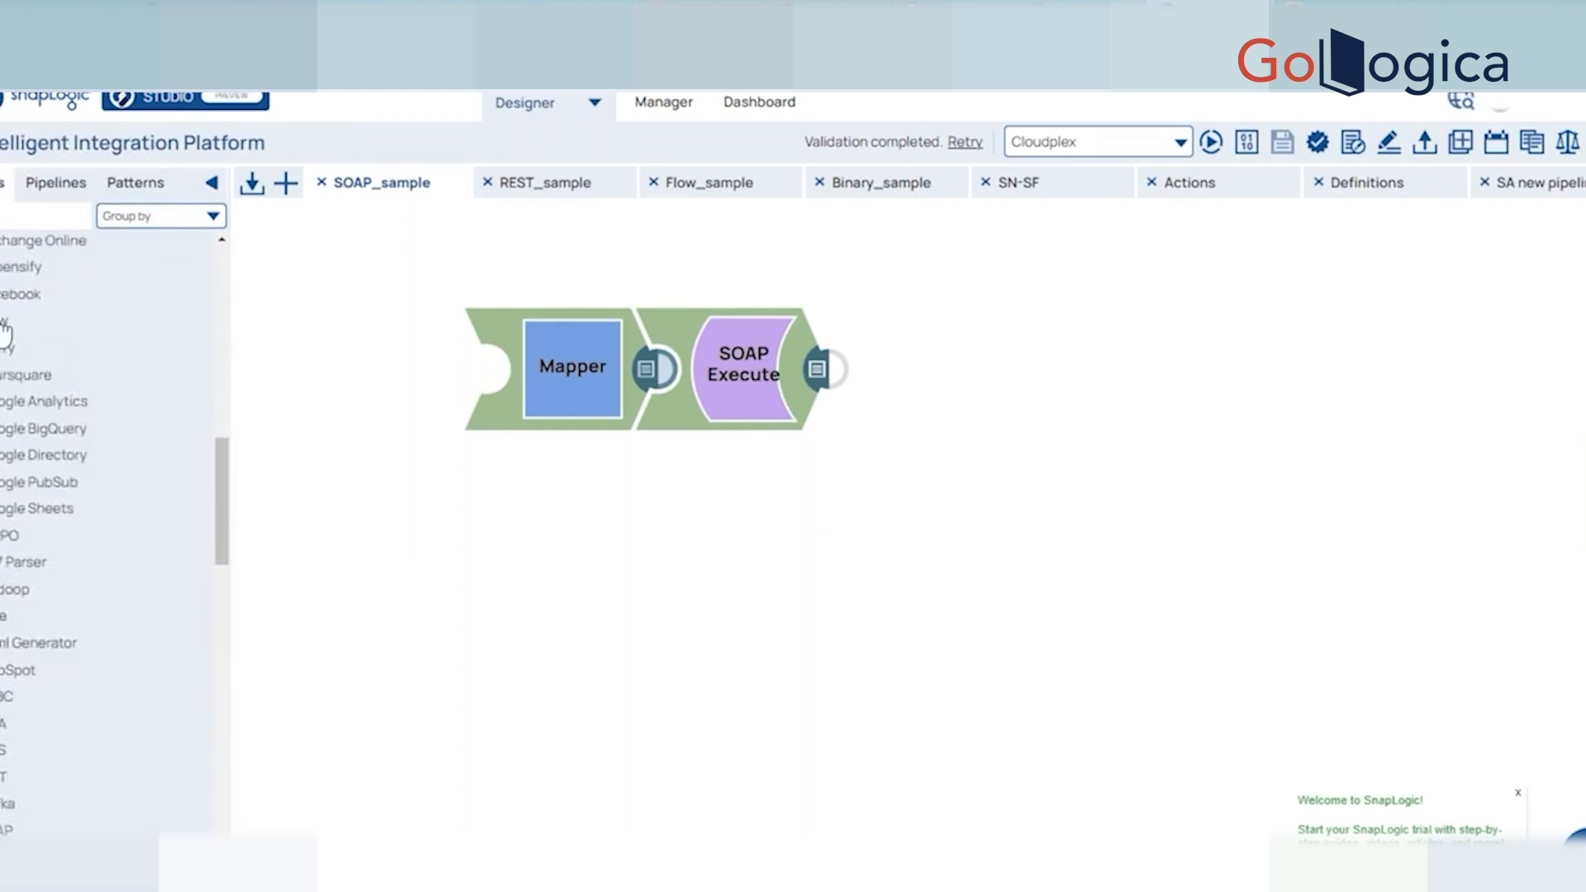
{"action": "scroll", "coordinate": [64, 447], "scroll_direction": "down", "scroll_amount": 9}
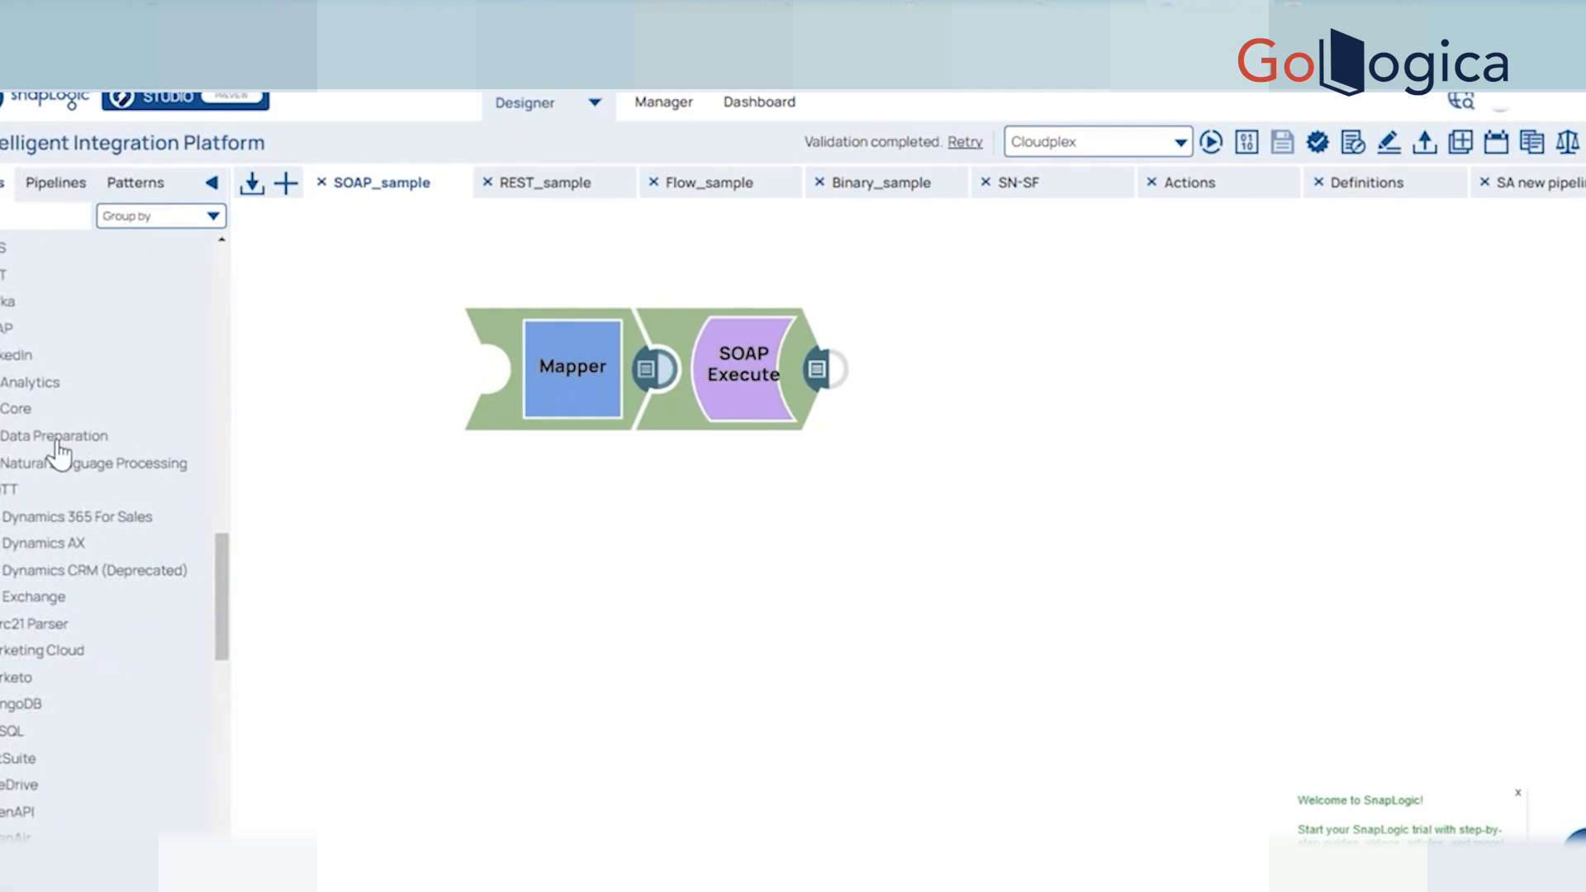
{"action": "scroll", "coordinate": [60, 396], "scroll_direction": "down", "scroll_amount": 4}
{"action": "scroll", "coordinate": [56, 442], "scroll_direction": "down", "scroll_amount": 1}
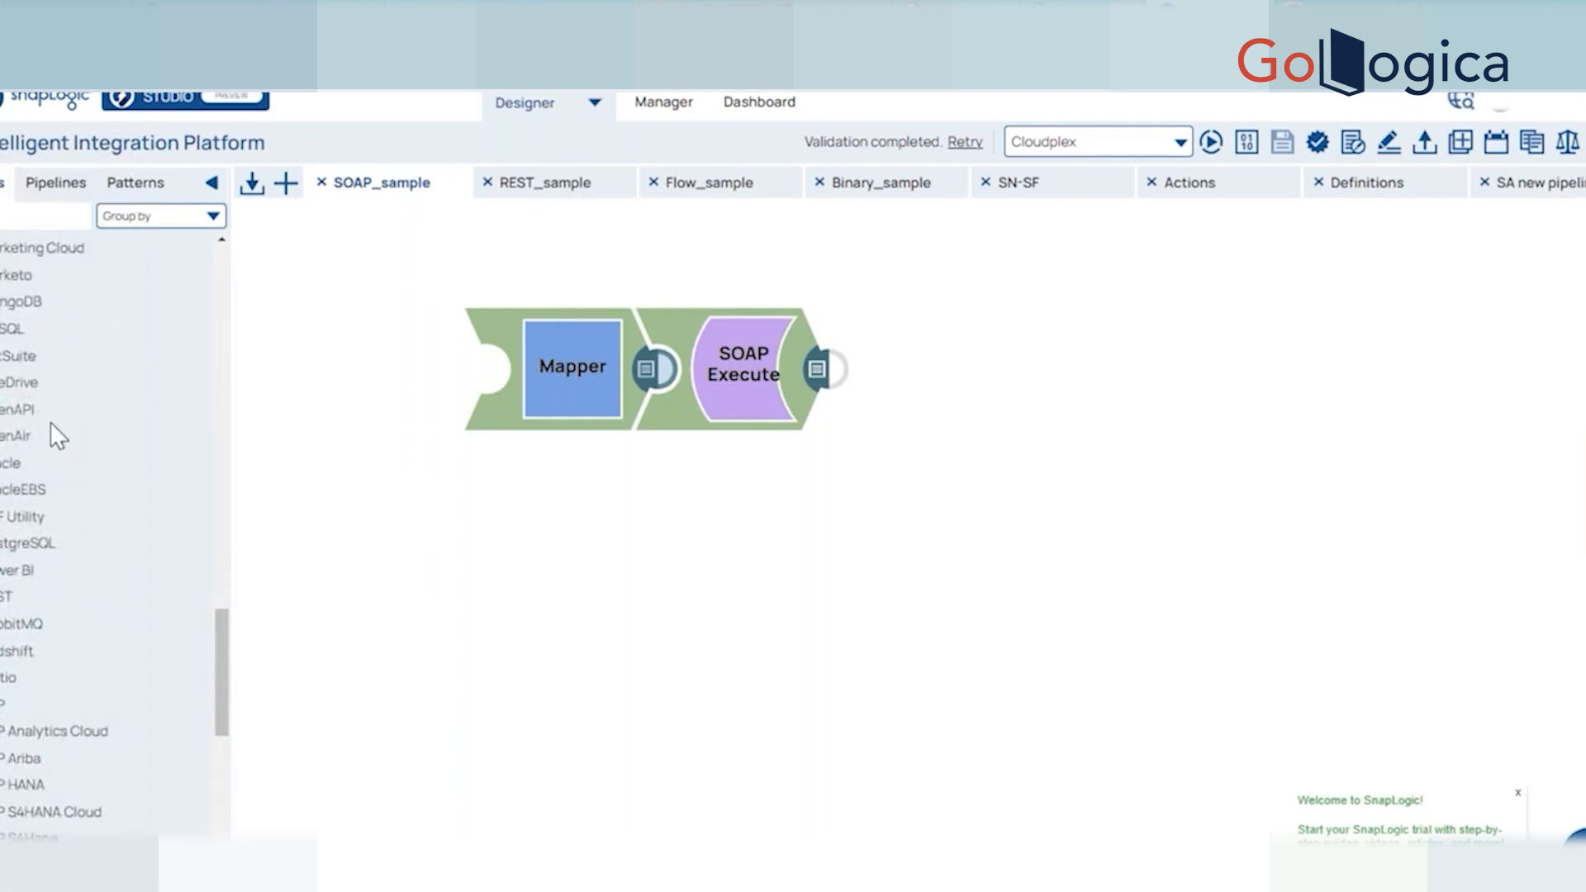
Expand the NetSuite snap pack to examine its snaps, and collapse it again.
{"action": "left_click", "coordinate": [14, 360]}
{"action": "scroll", "coordinate": [71, 529], "scroll_direction": "down", "scroll_amount": 6}
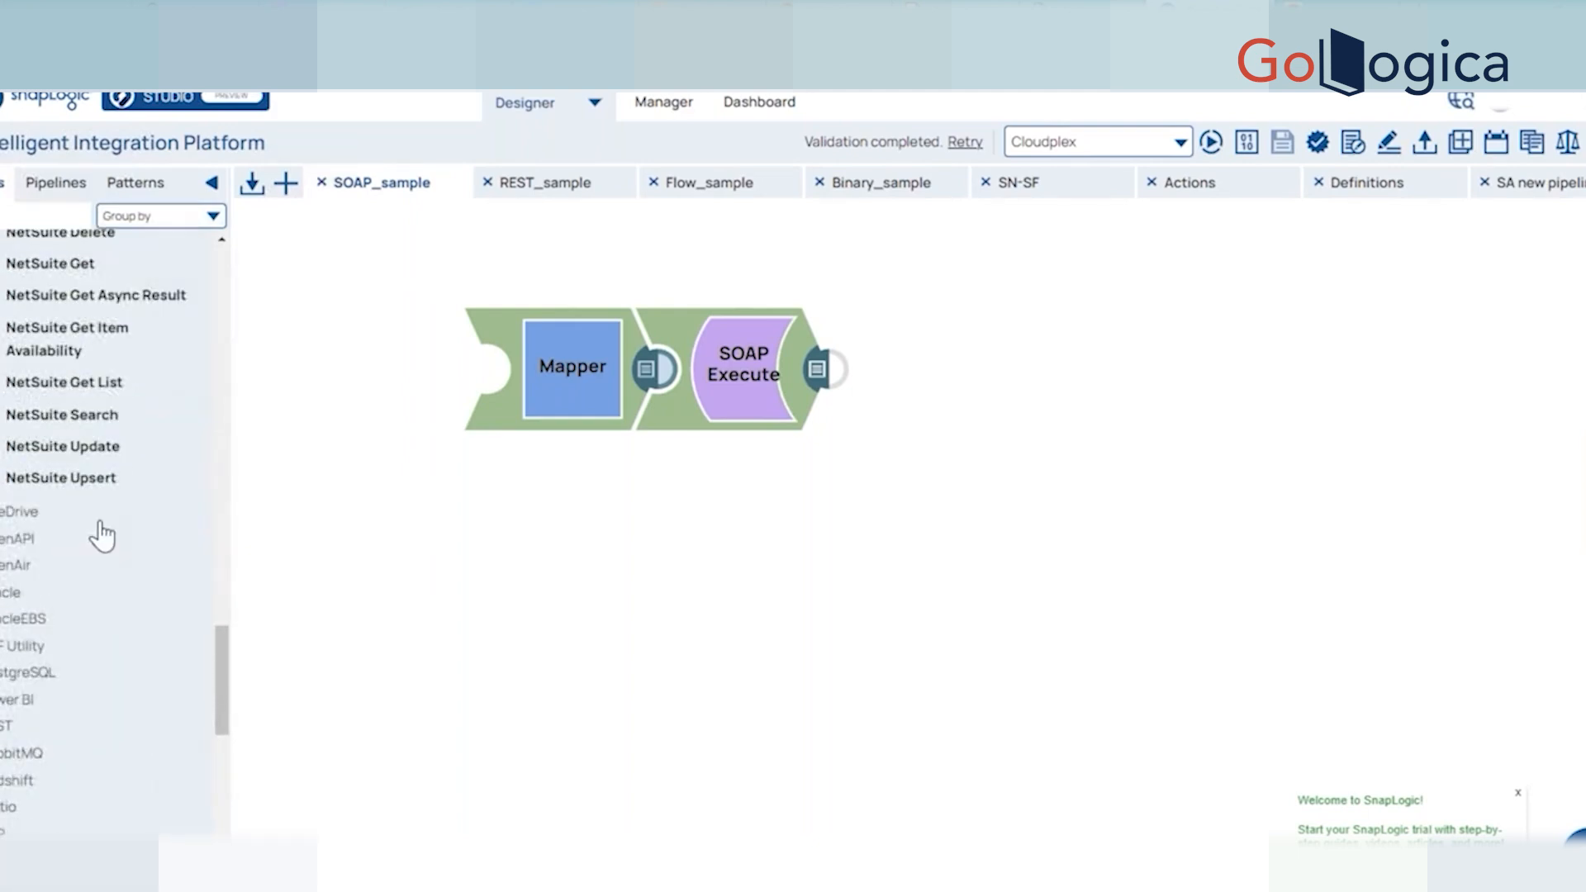
{"action": "scroll", "coordinate": [103, 537], "scroll_direction": "up", "scroll_amount": 6}
{"action": "left_click", "coordinate": [11, 362]}
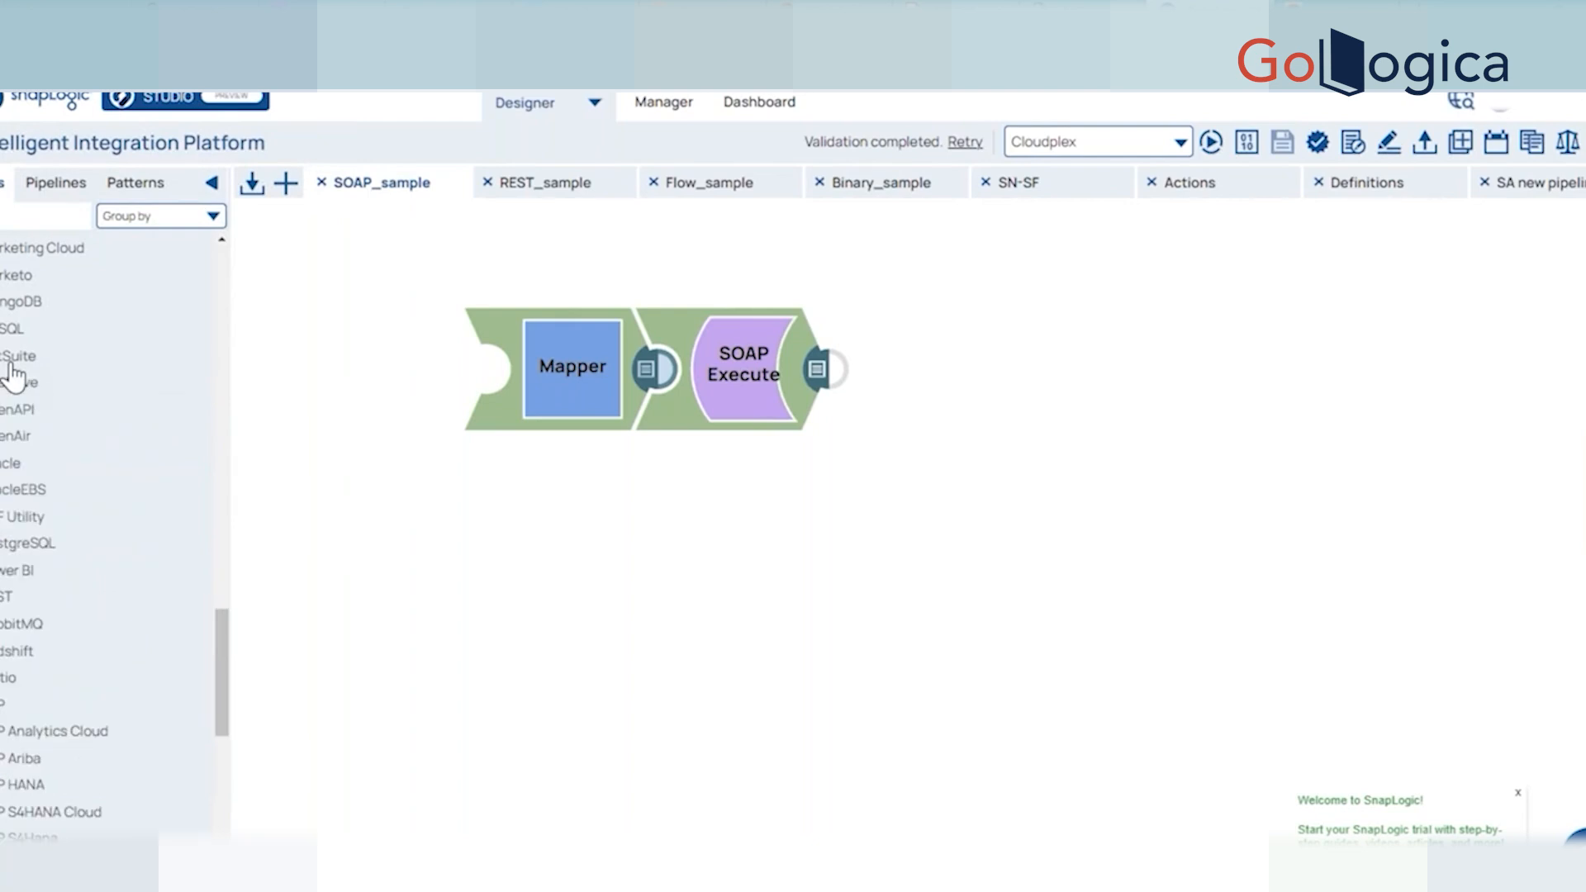
{"action": "scroll", "coordinate": [25, 396], "scroll_direction": "down", "scroll_amount": 4}
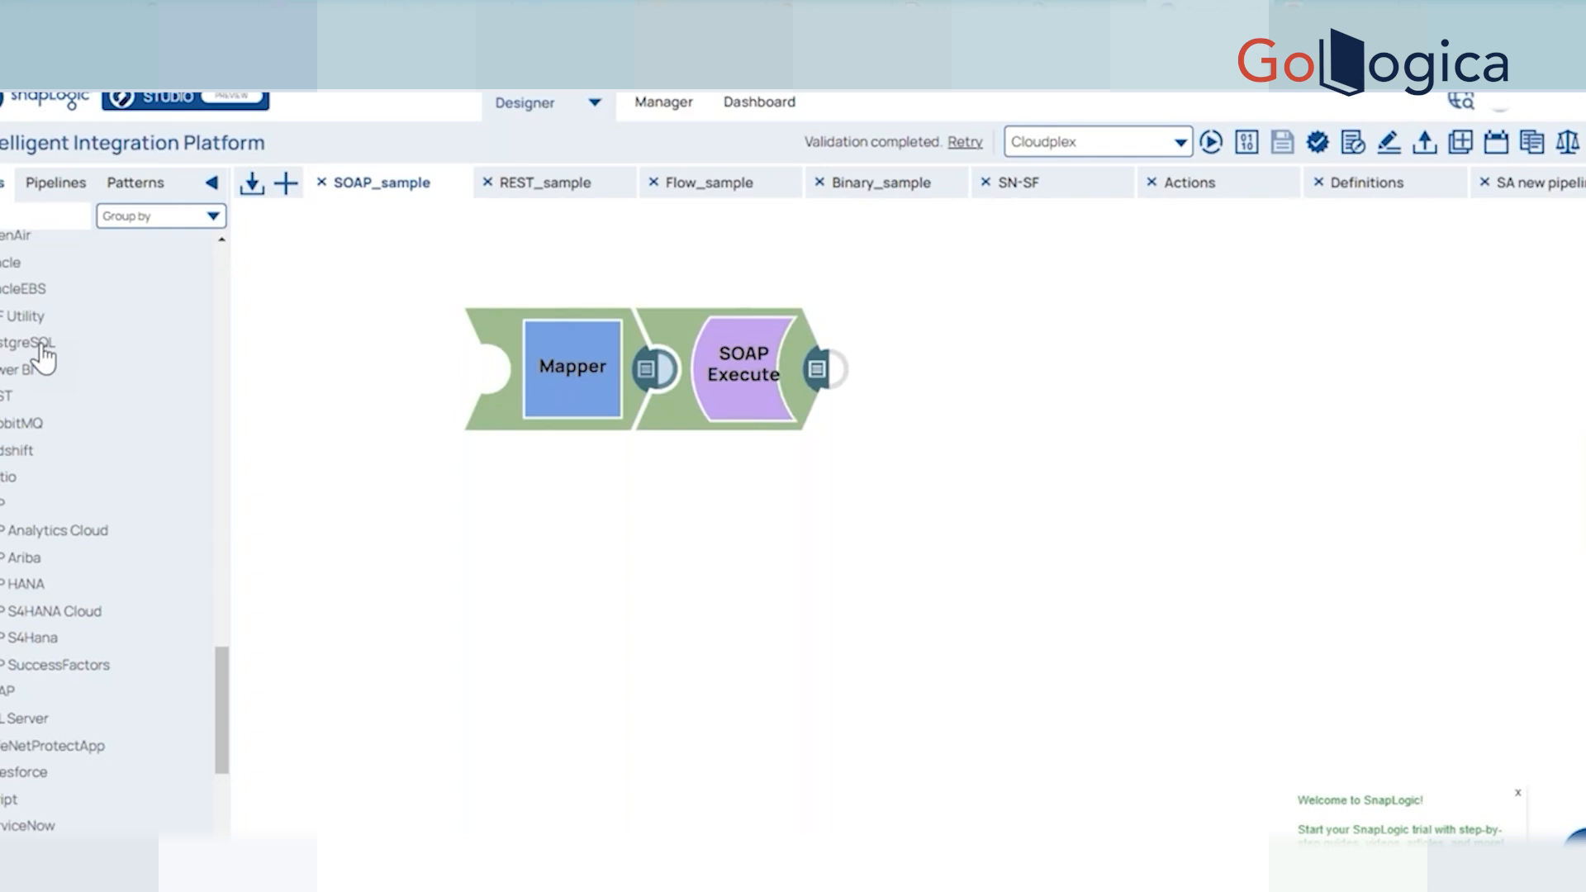
Open the SOAP Execute settings, examine the customized envelope with its $A and $B values, and return to the settings.
{"action": "left_click", "coordinate": [744, 368]}
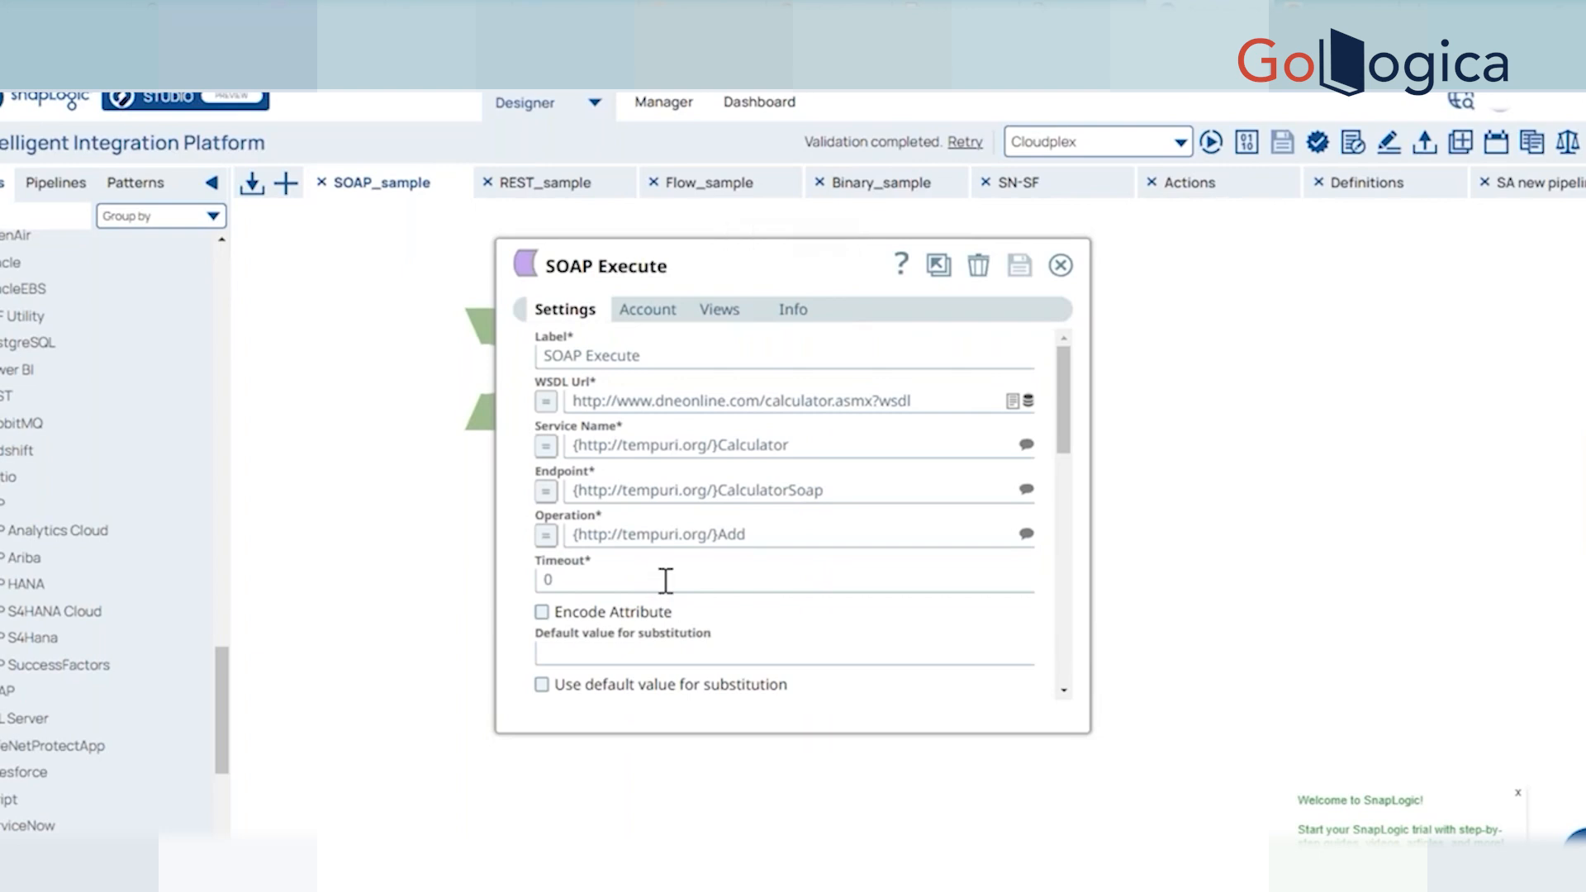
{"action": "scroll", "coordinate": [666, 580], "scroll_direction": "down", "scroll_amount": 10}
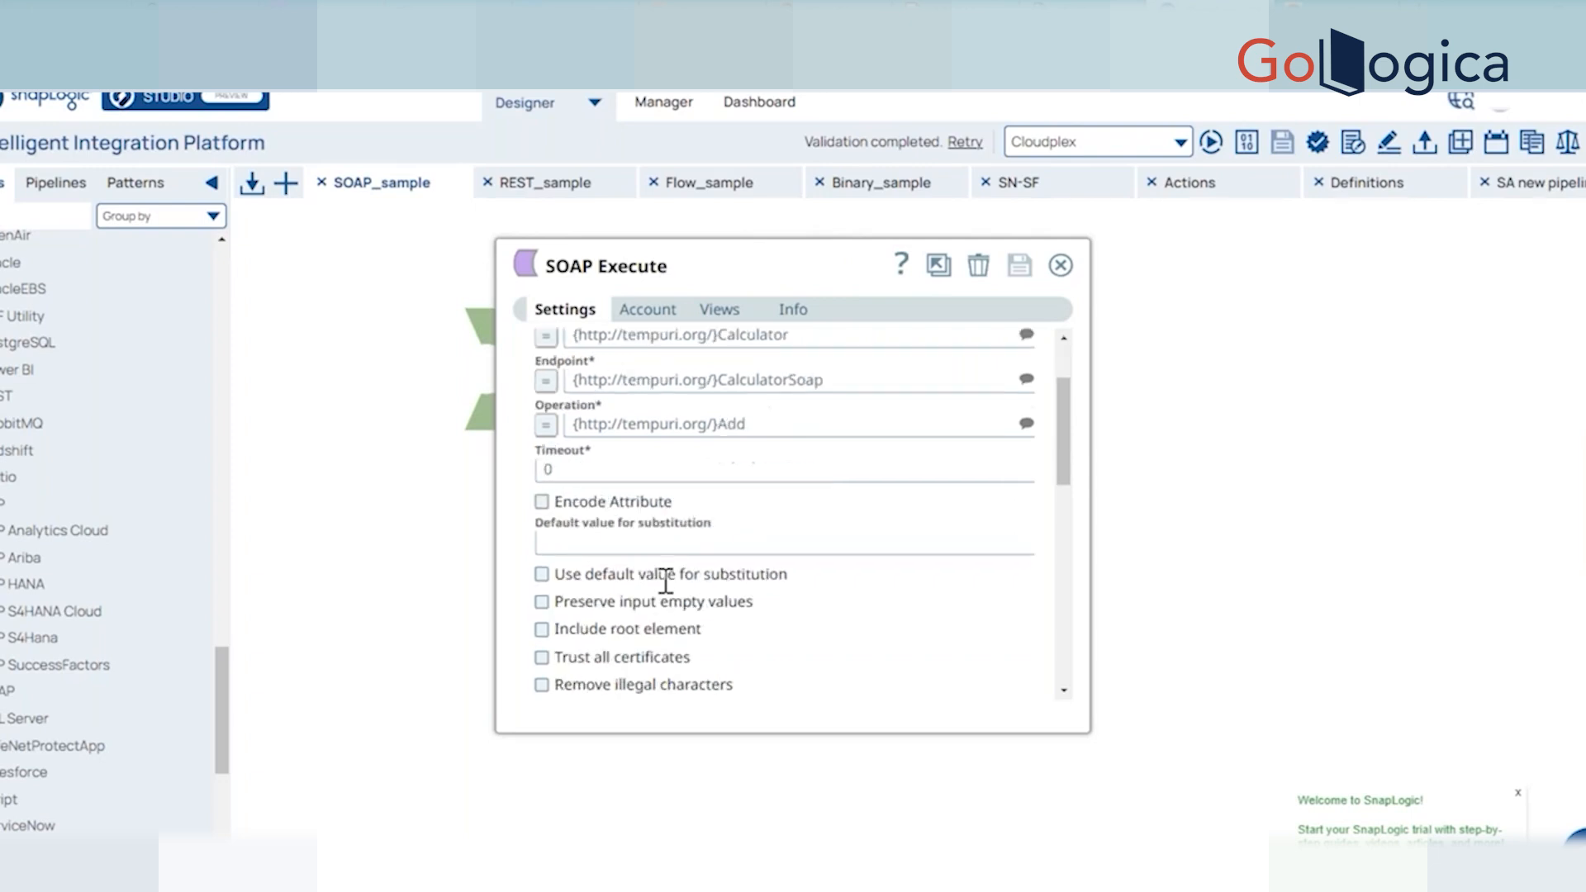
{"action": "left_click", "coordinate": [549, 510]}
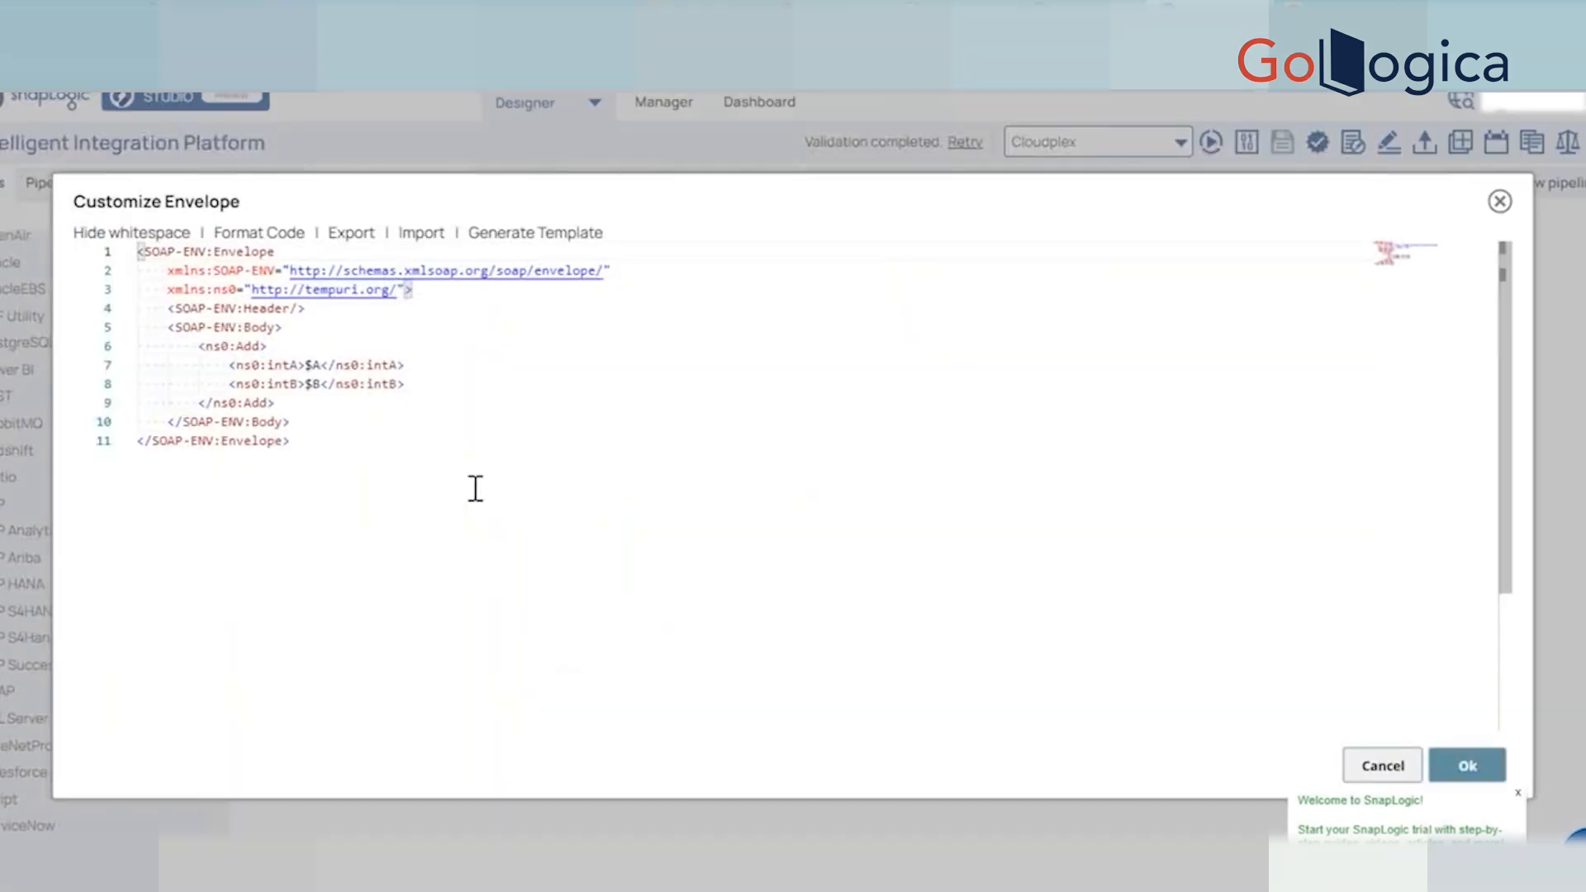
{"action": "left_click", "coordinate": [323, 448]}
{"action": "key", "text": "Escape"}
{"action": "scroll", "coordinate": [776, 479], "scroll_direction": "up", "scroll_amount": 10}
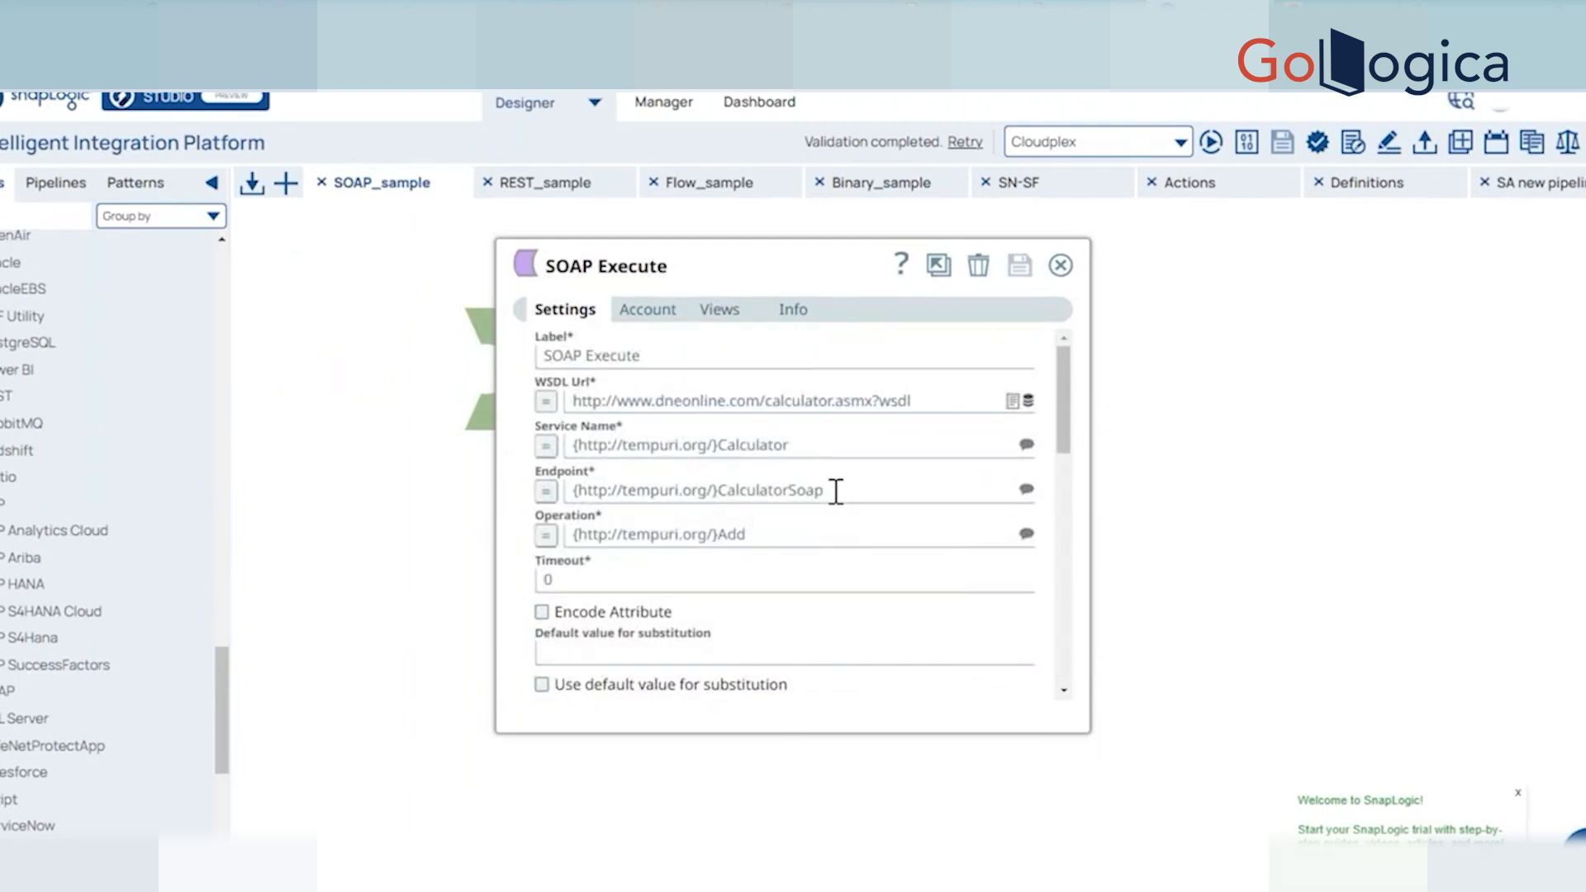
Highlight the Endpoint and Operation values in the SOAP Execute settings to review them.
{"action": "left_click_drag", "start_coordinate": [825, 490], "coordinate": [574, 490]}
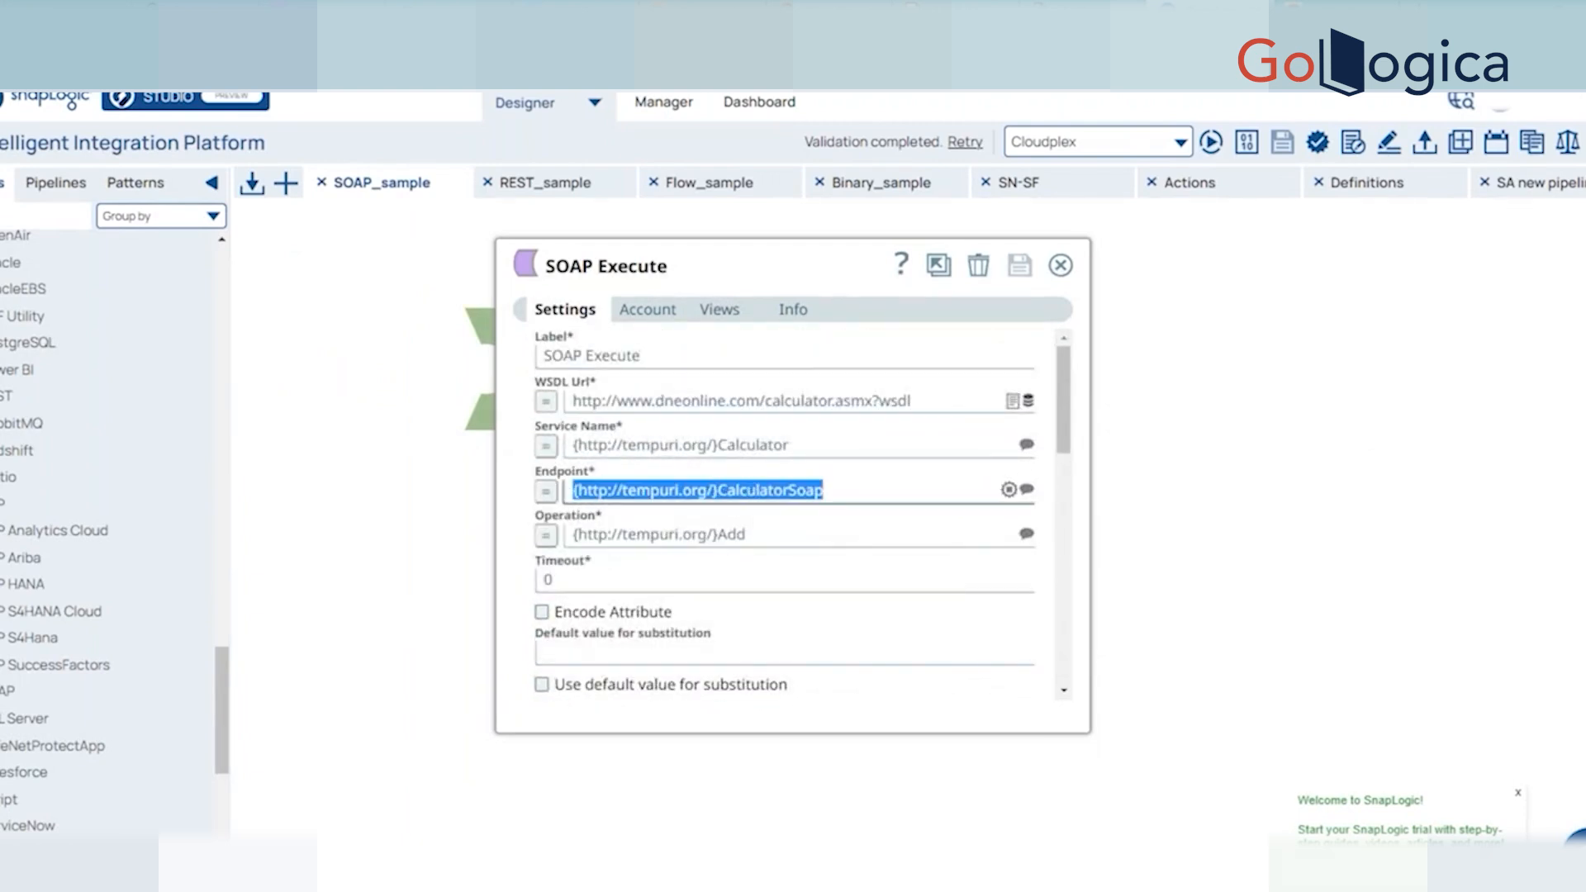
{"action": "left_click", "coordinate": [761, 535]}
{"action": "left_click_drag", "start_coordinate": [746, 535], "coordinate": [555, 529]}
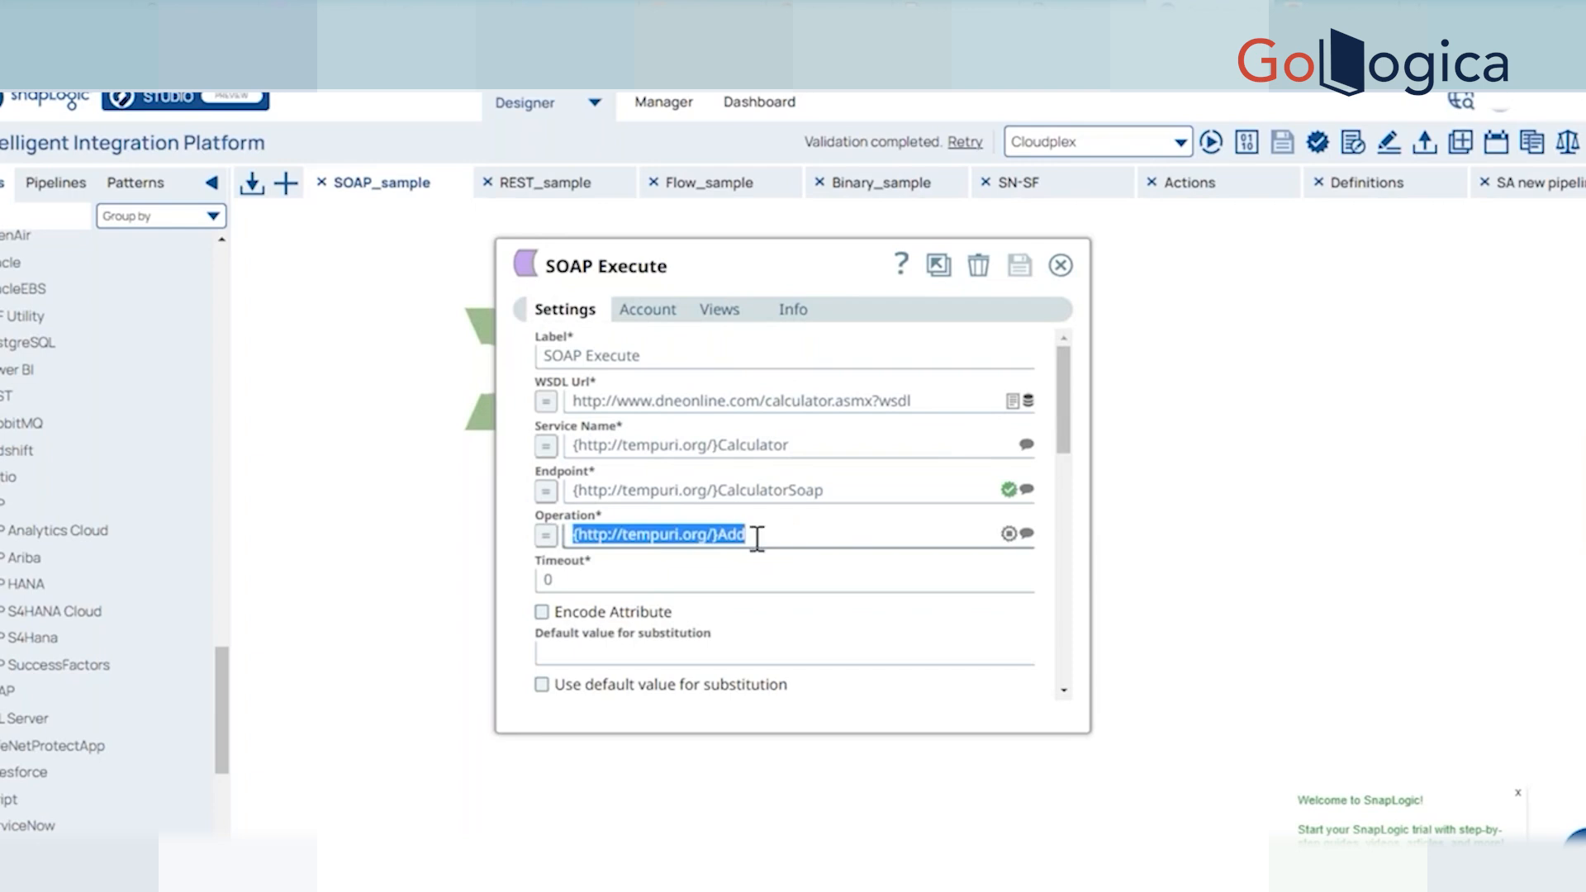
Generate a fresh template in the SOAP Execute's Customize Envelope editor and check its intA and intB placeholders.
{"action": "scroll", "coordinate": [757, 539], "scroll_direction": "down", "scroll_amount": 10}
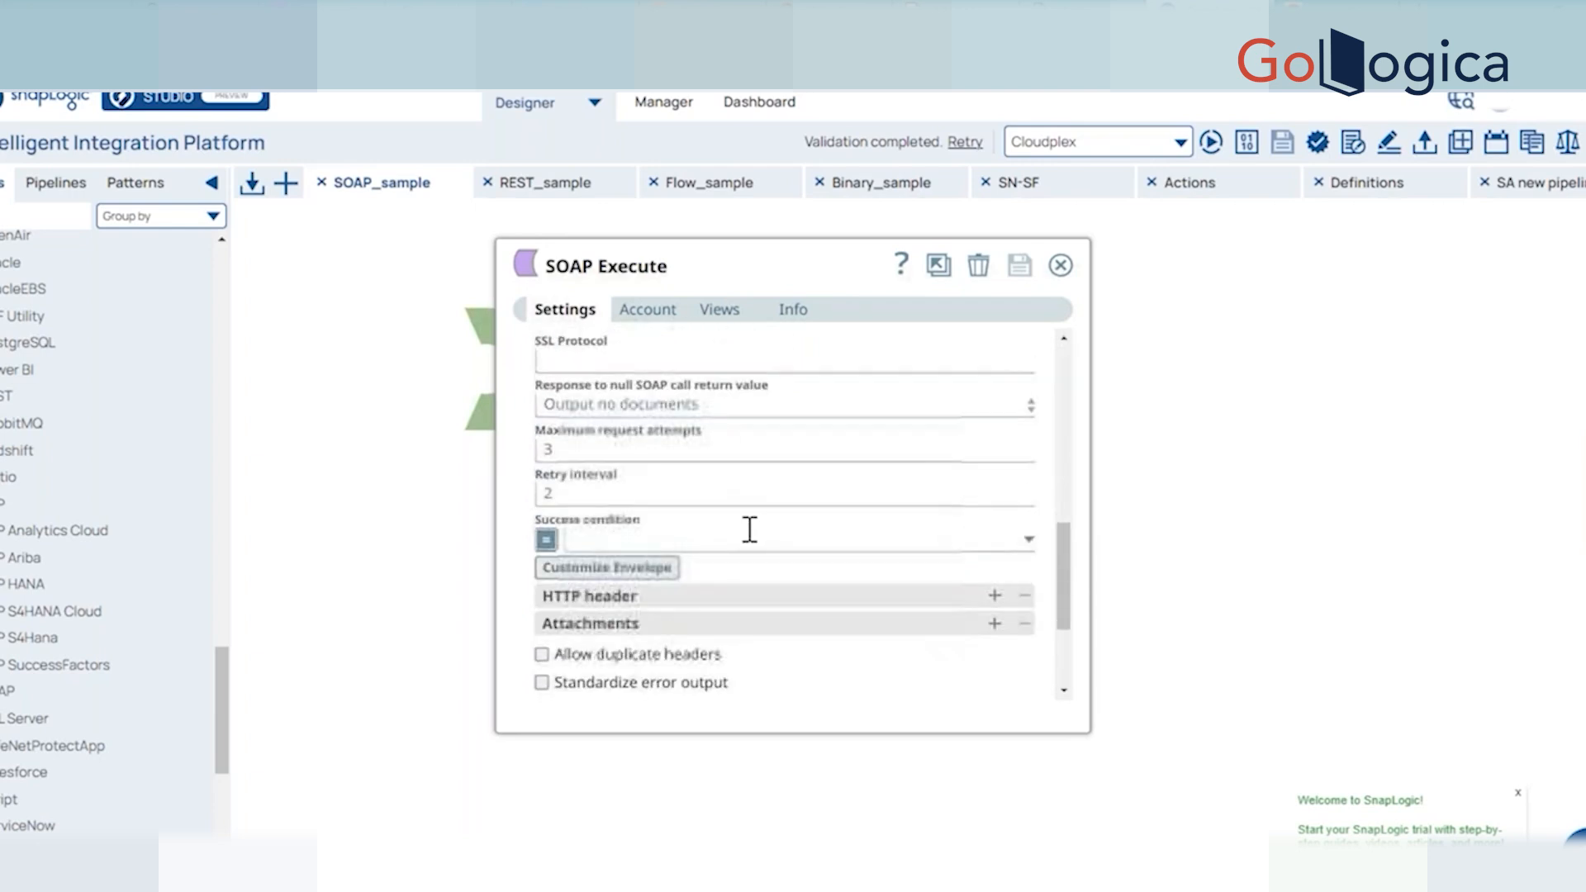
{"action": "left_click", "coordinate": [653, 568]}
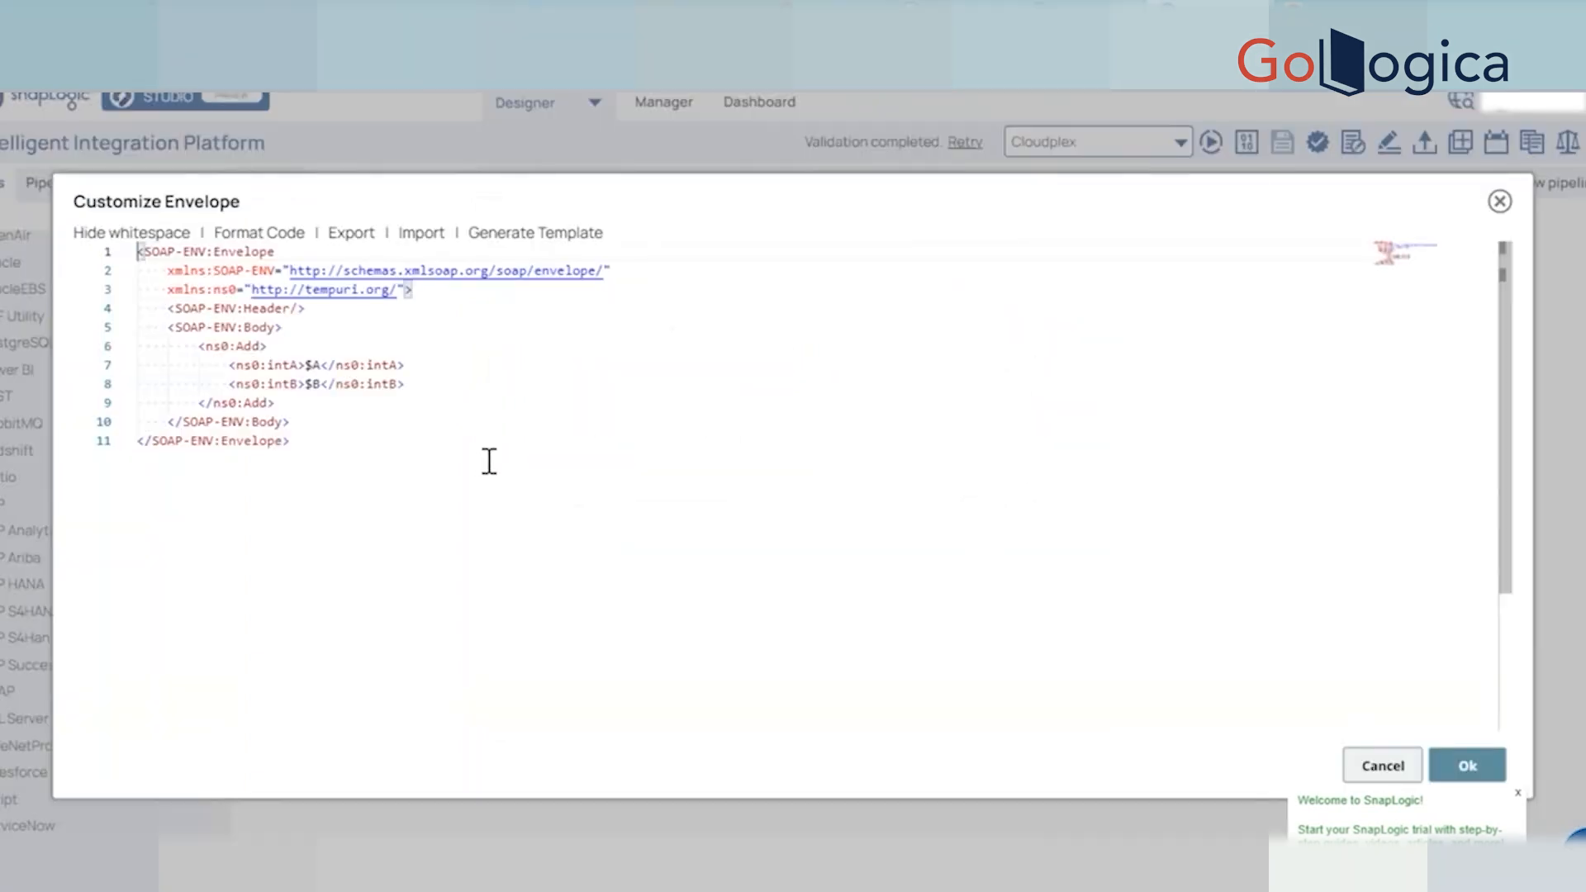
{"action": "left_click", "coordinate": [481, 418]}
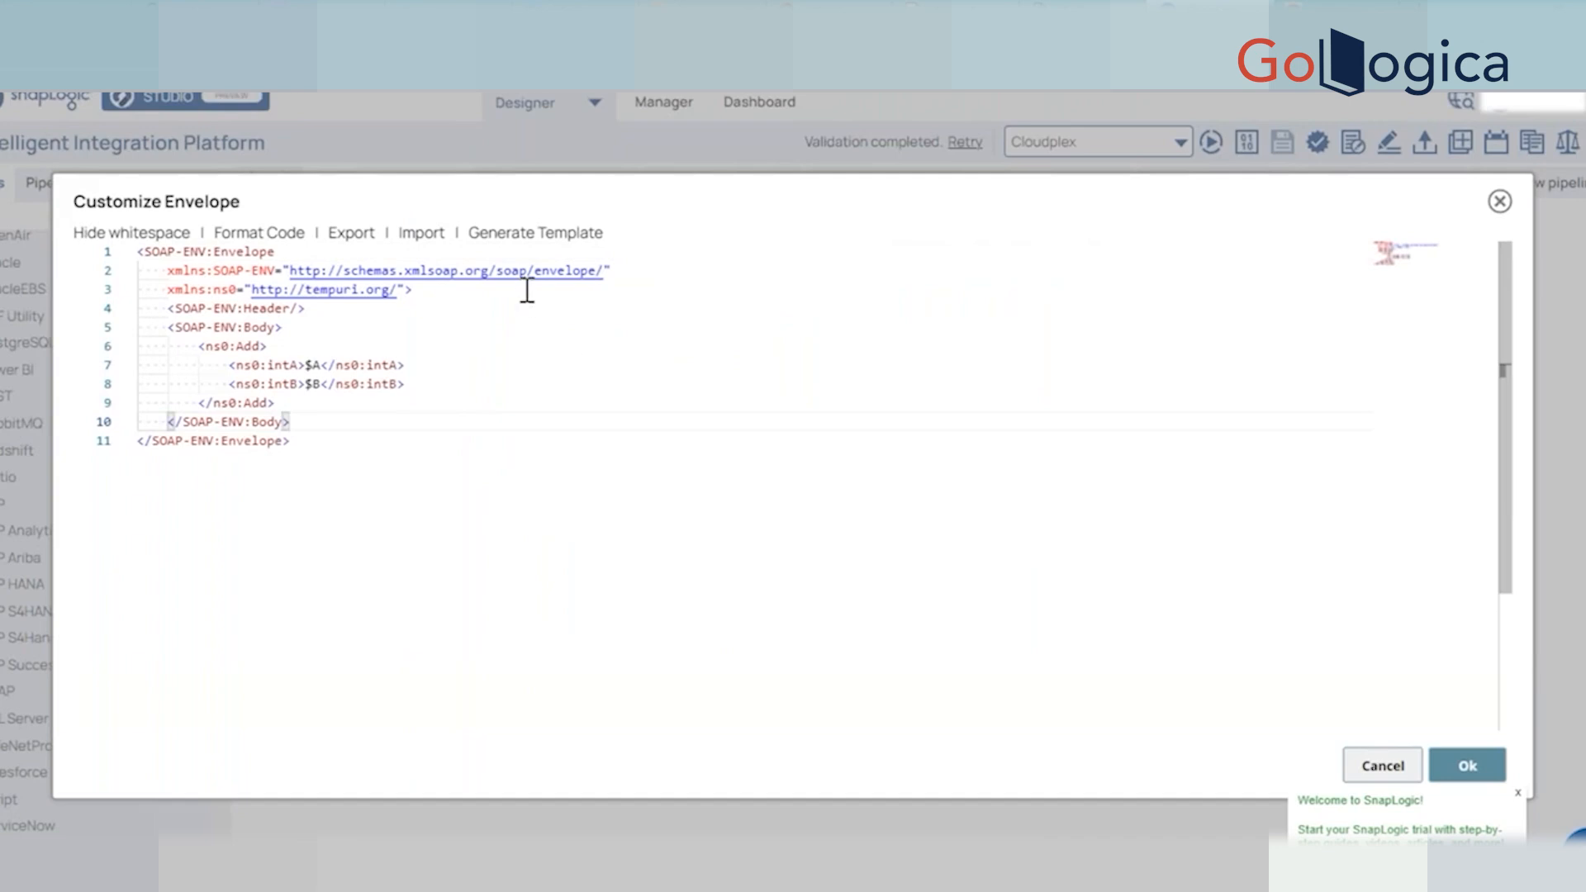
{"action": "left_click", "coordinate": [501, 235]}
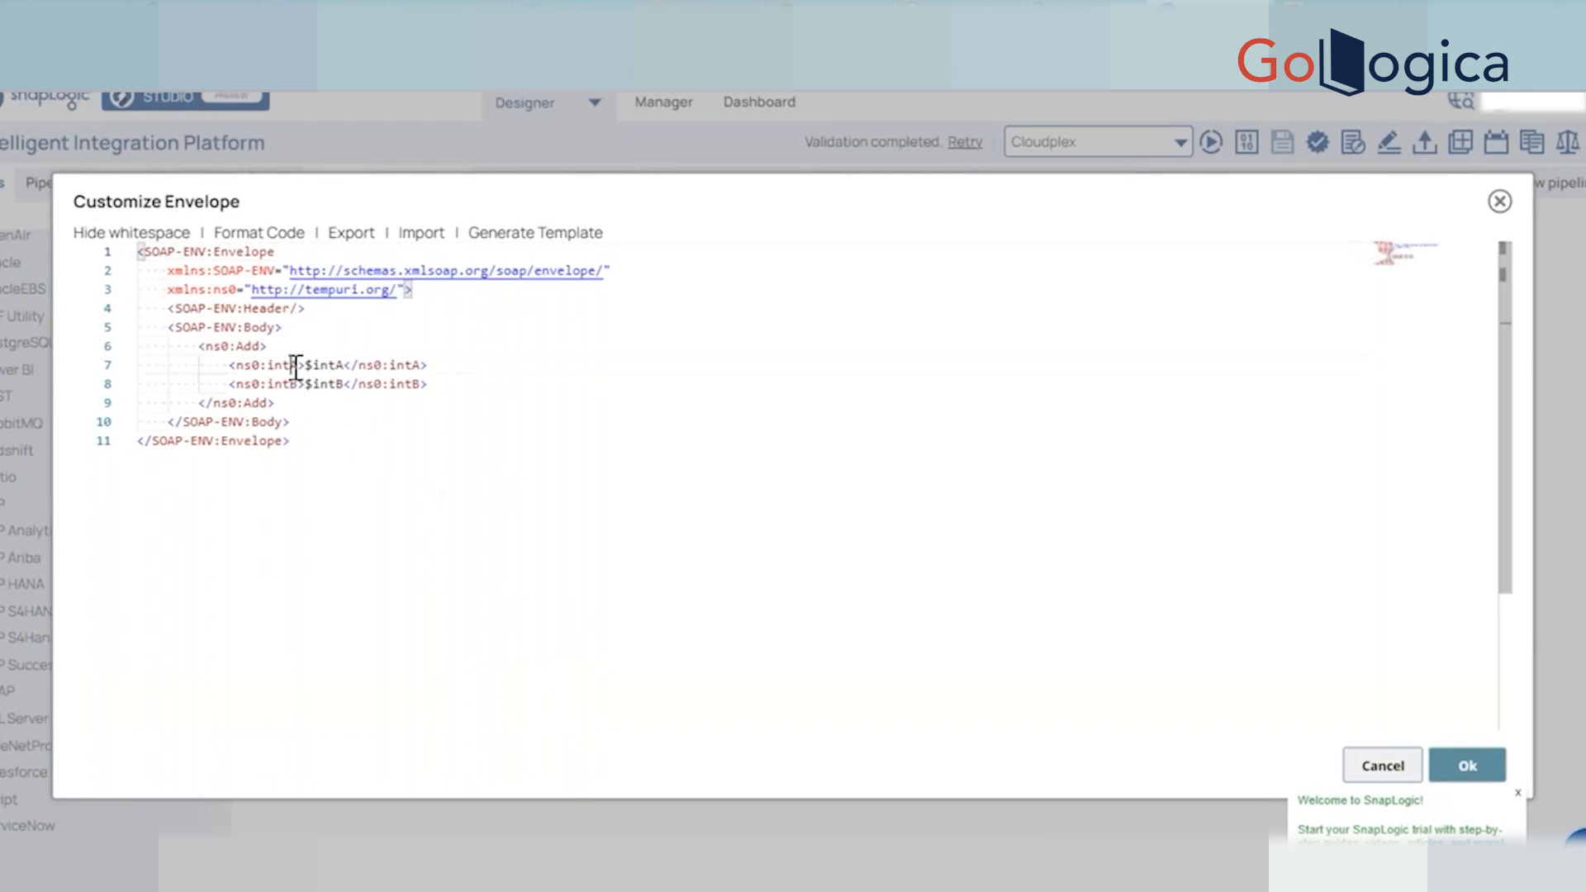
{"action": "left_click_drag", "start_coordinate": [296, 367], "coordinate": [346, 371]}
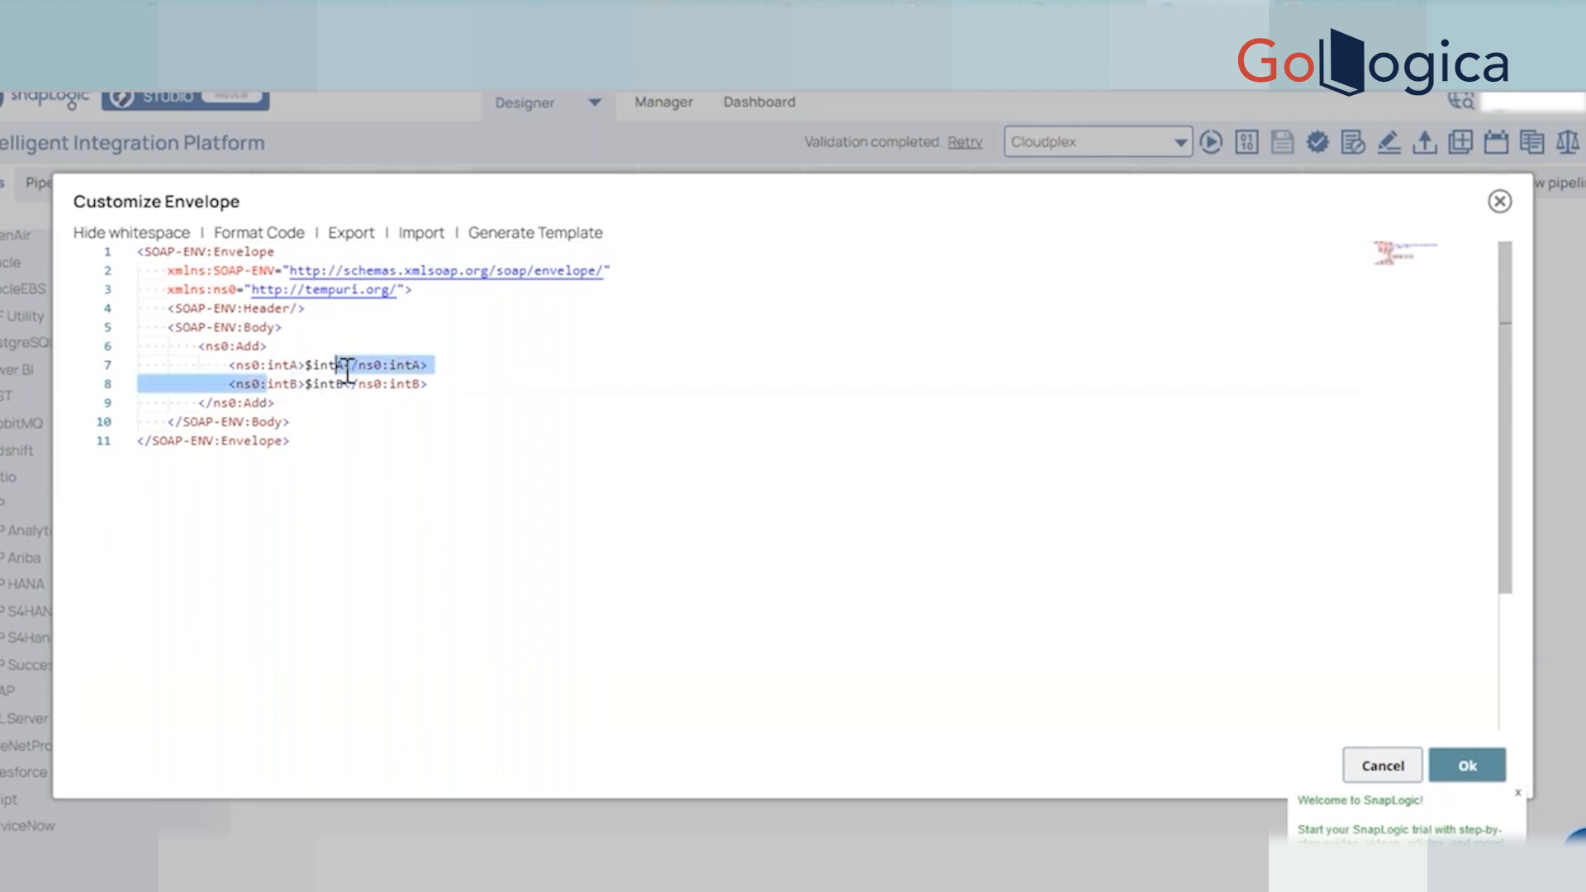
{"action": "left_click", "coordinate": [447, 467]}
Switch to the calculator WSDL page to view its operations, return to SnapLogic Designer, and close the SOAP Execute settings.
{"action": "left_click", "coordinate": [1330, 7]}
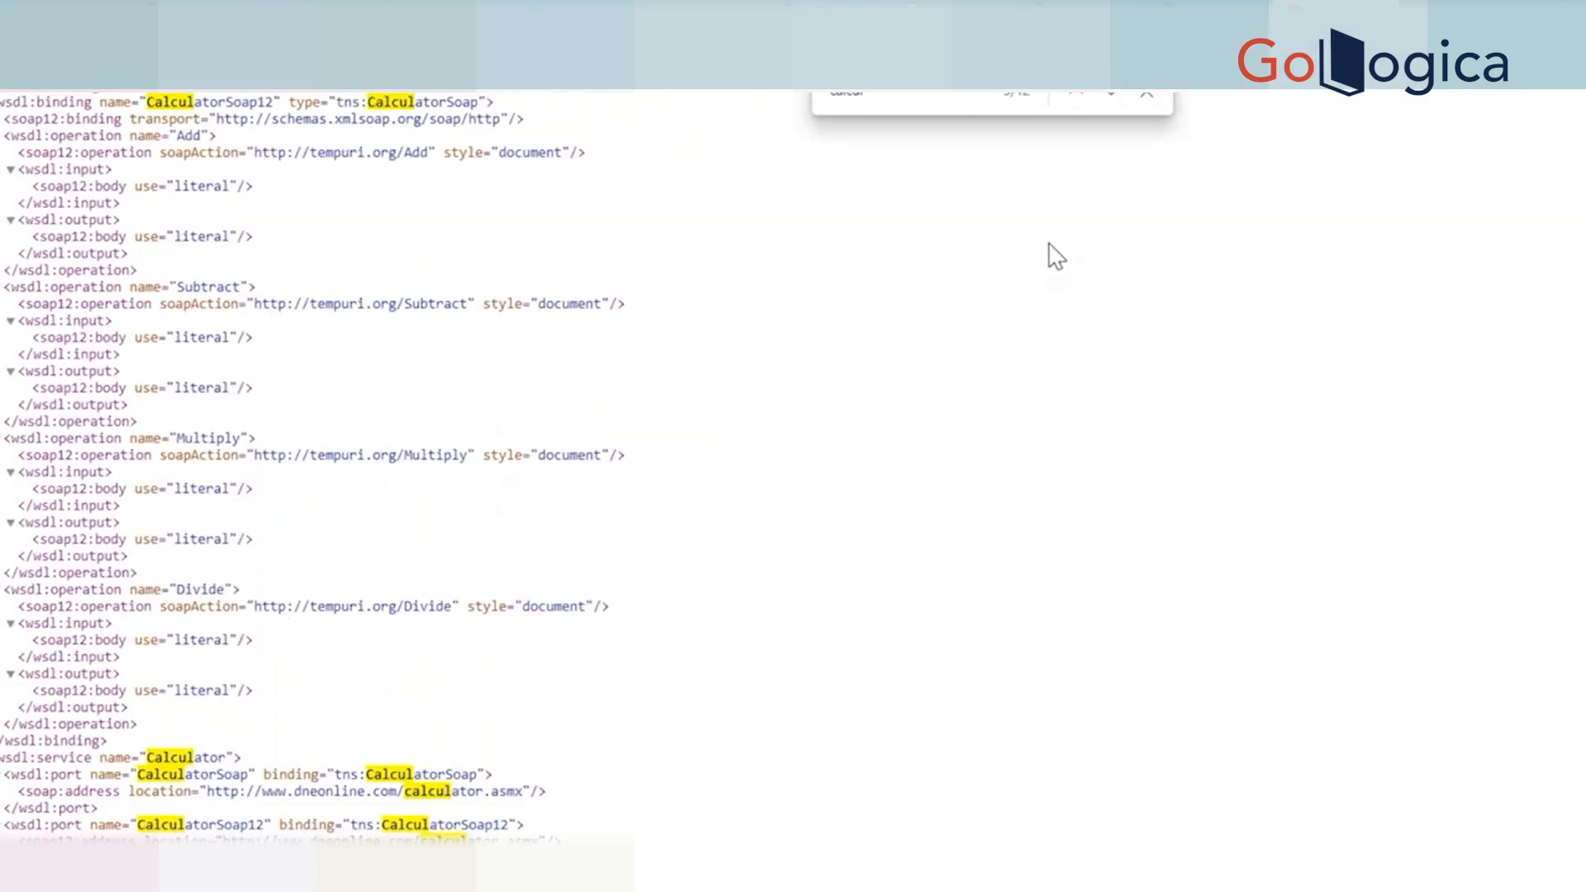
{"action": "left_click", "coordinate": [1169, 7]}
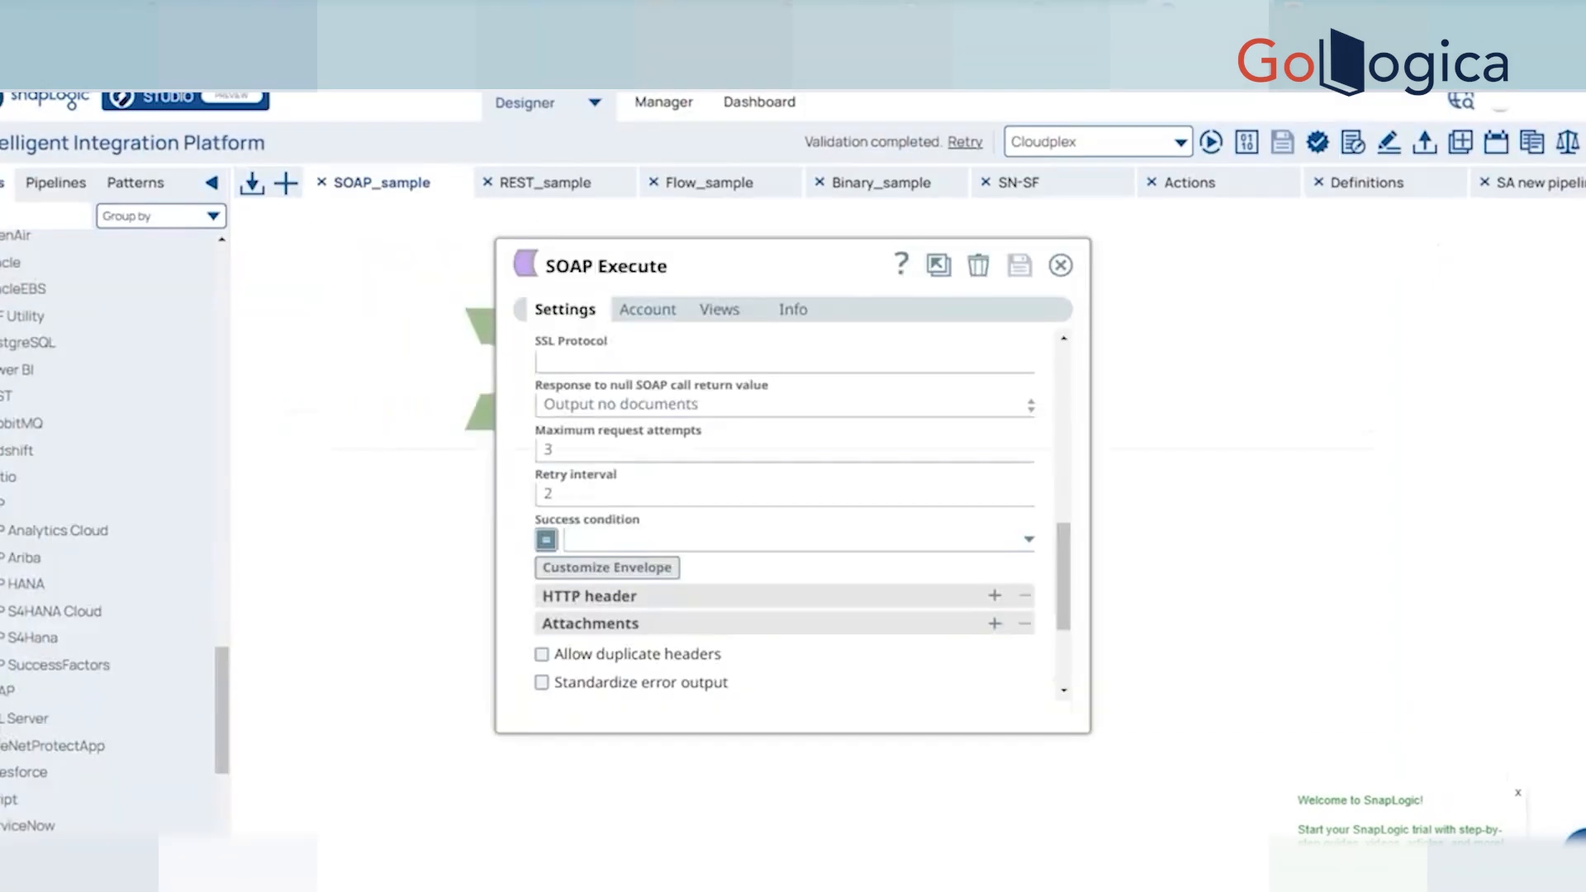
{"action": "left_click", "coordinate": [1061, 265]}
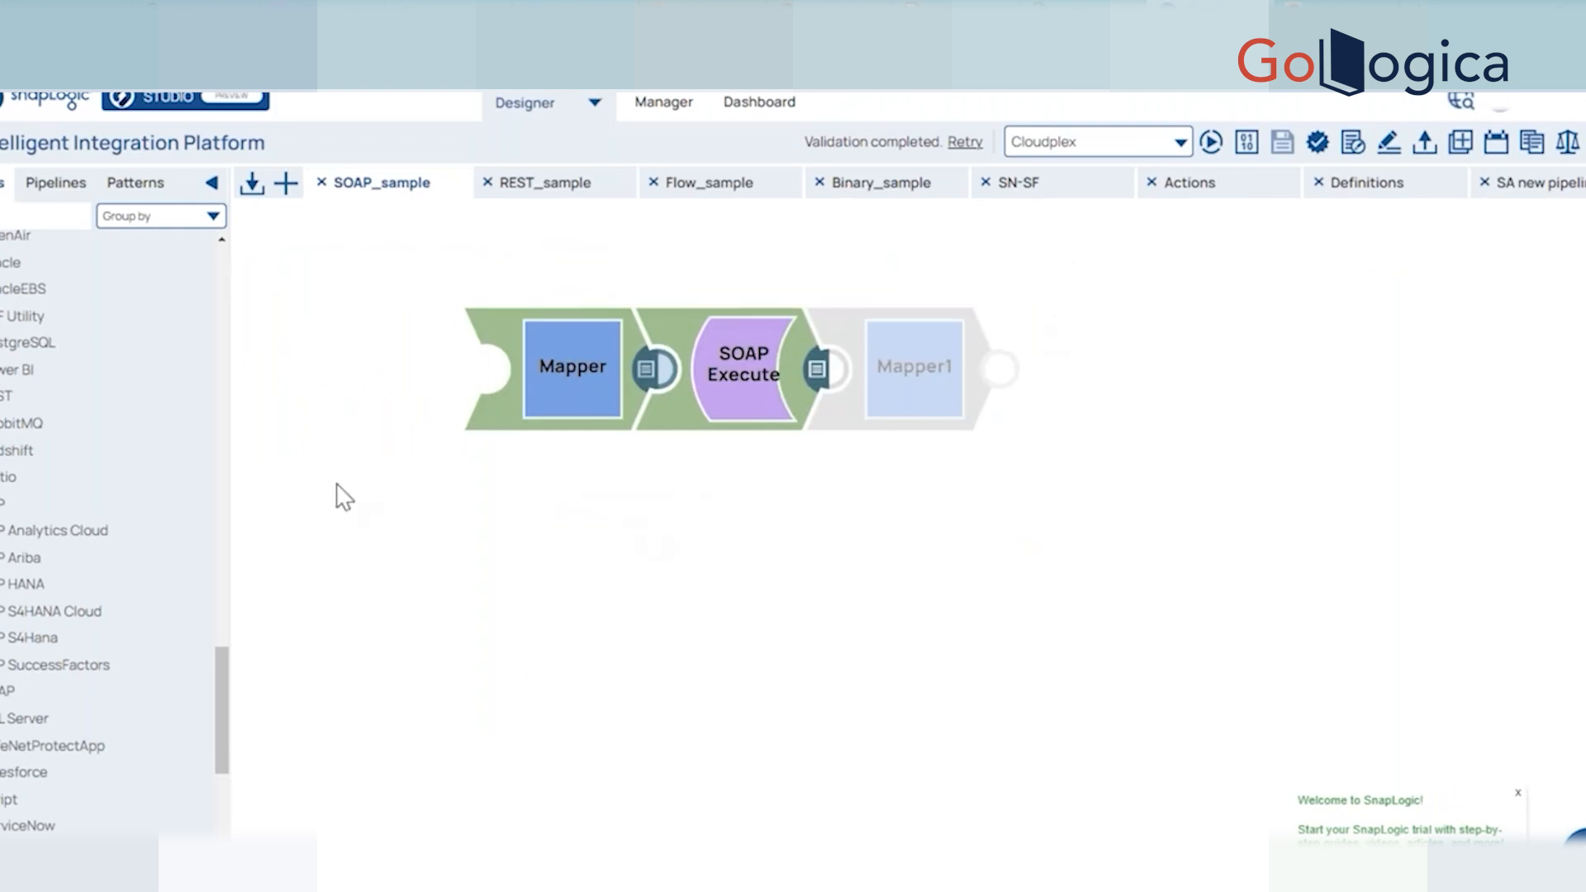
Find the Email snap pack in the snap list and expand it to review its snaps.
{"action": "scroll", "coordinate": [174, 469], "scroll_direction": "up", "scroll_amount": 15}
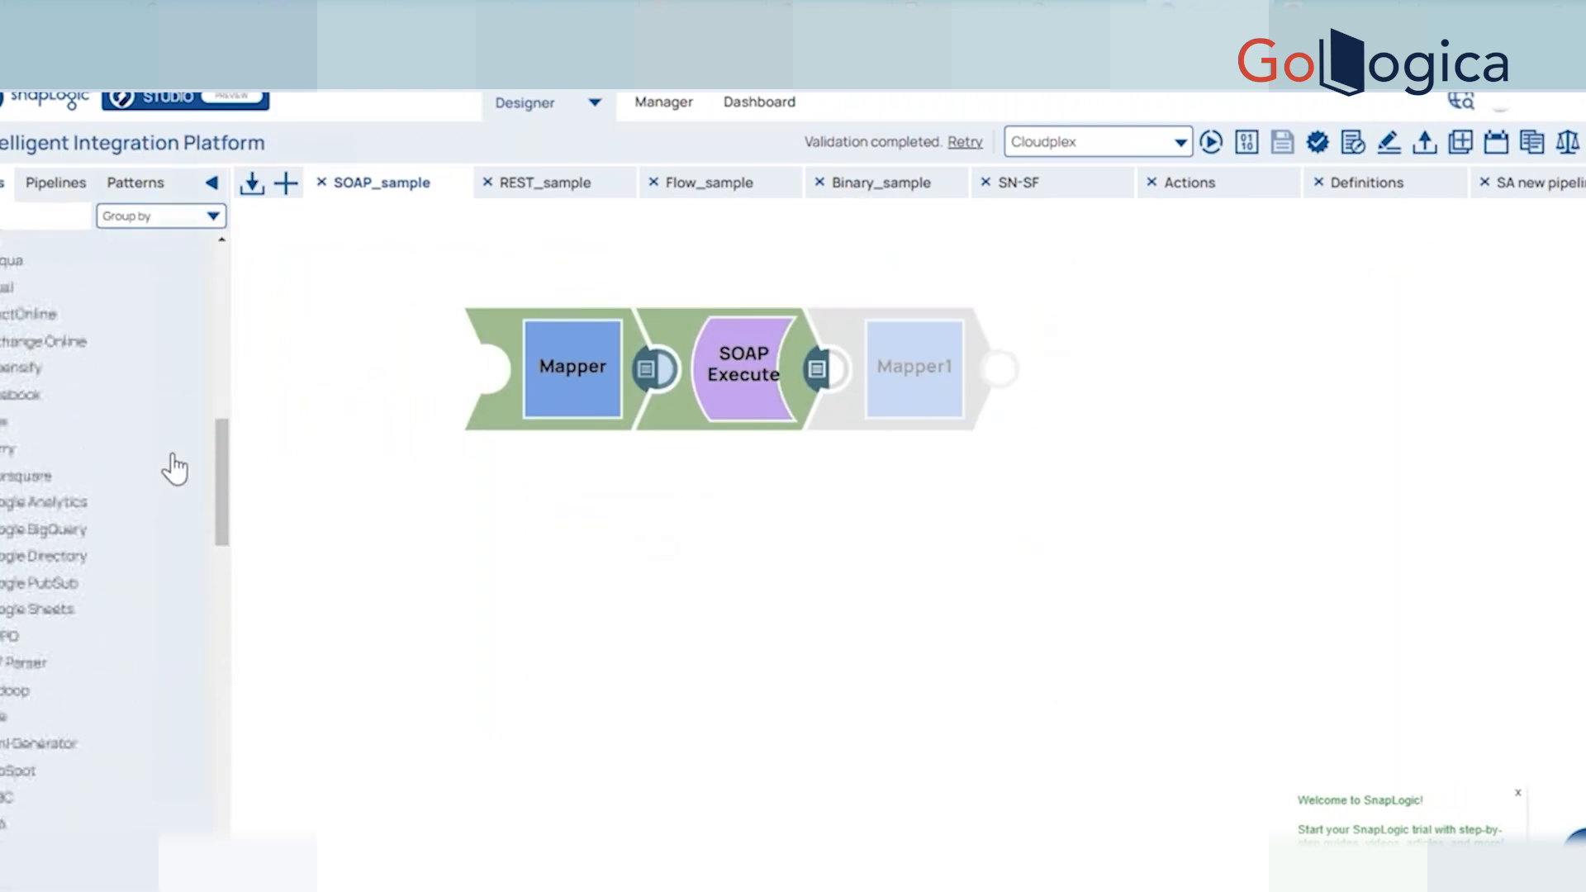
{"action": "left_click", "coordinate": [5, 405]}
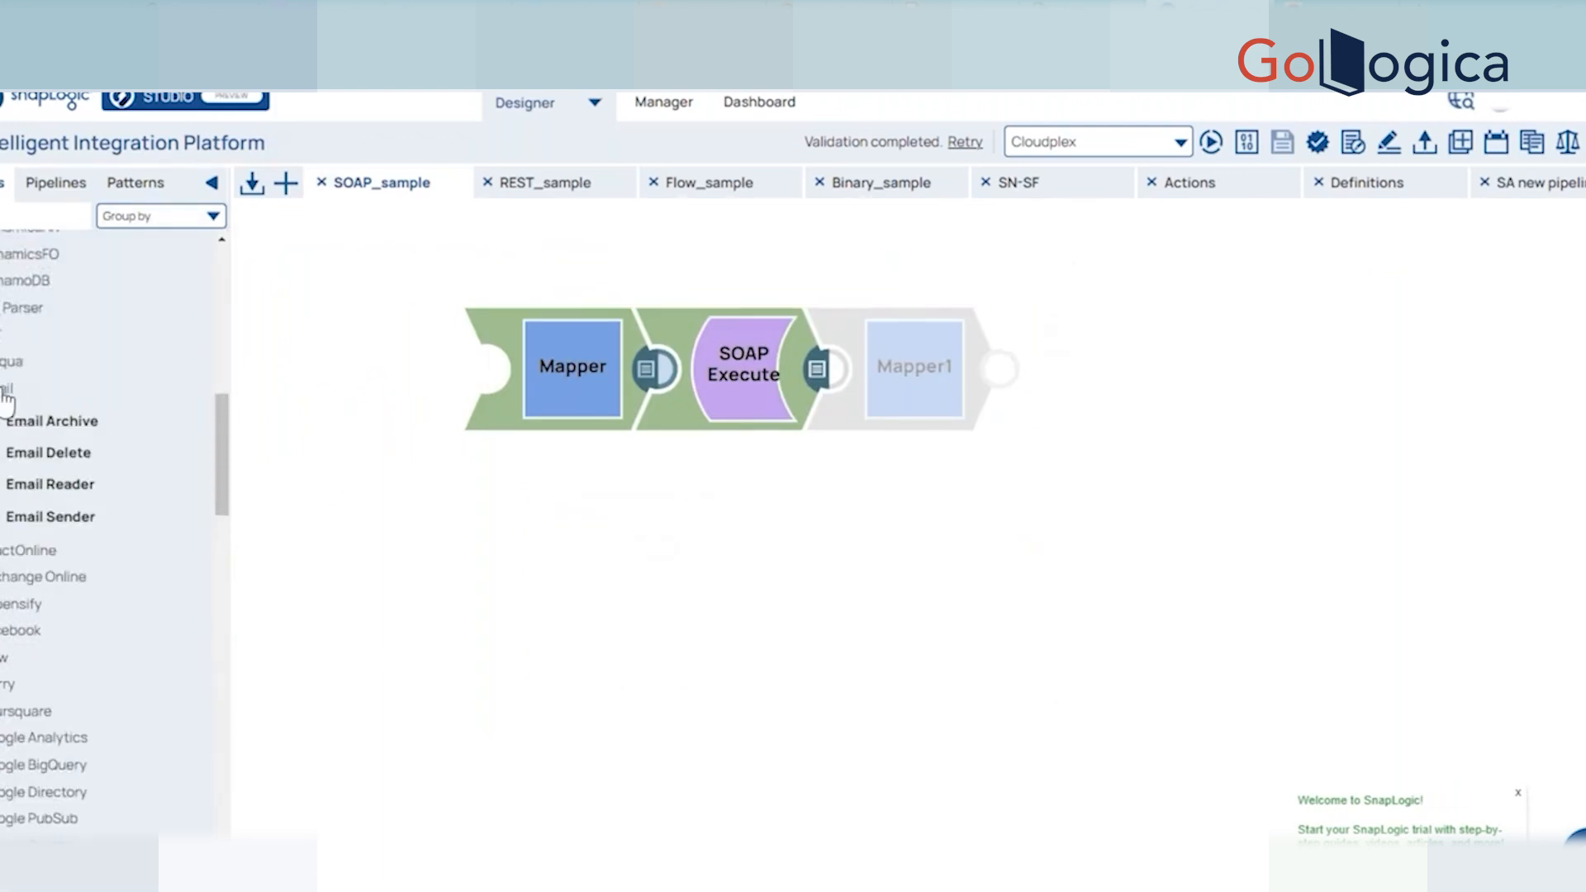
{"action": "scroll", "coordinate": [124, 487], "scroll_direction": "down", "scroll_amount": 2}
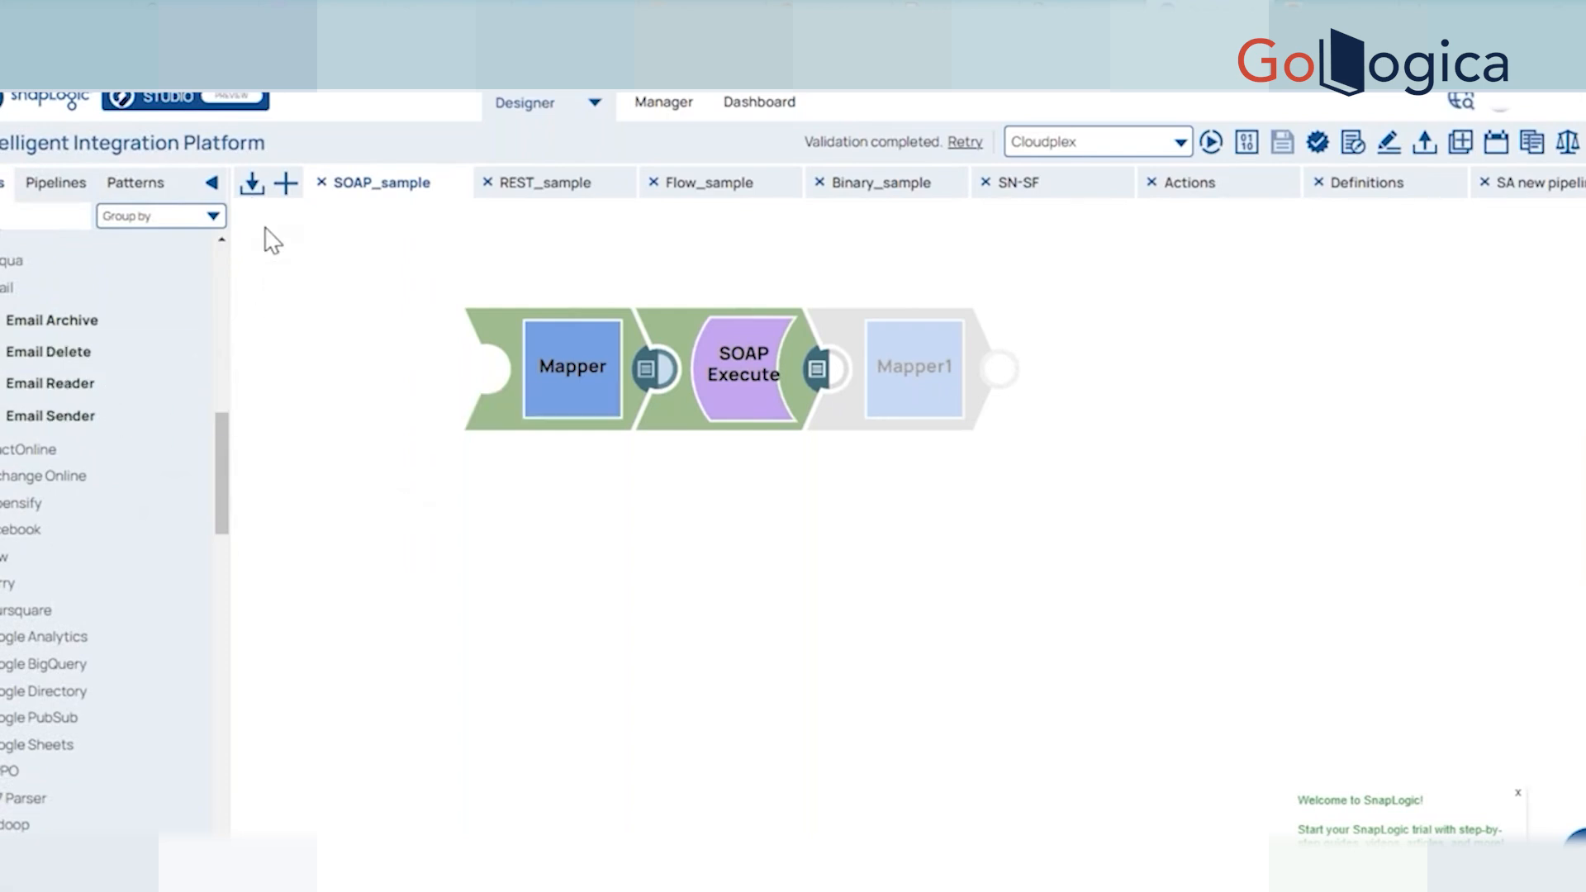
Create a new pipeline labelled Email_sample and save it.
{"action": "left_click", "coordinate": [510, 408]}
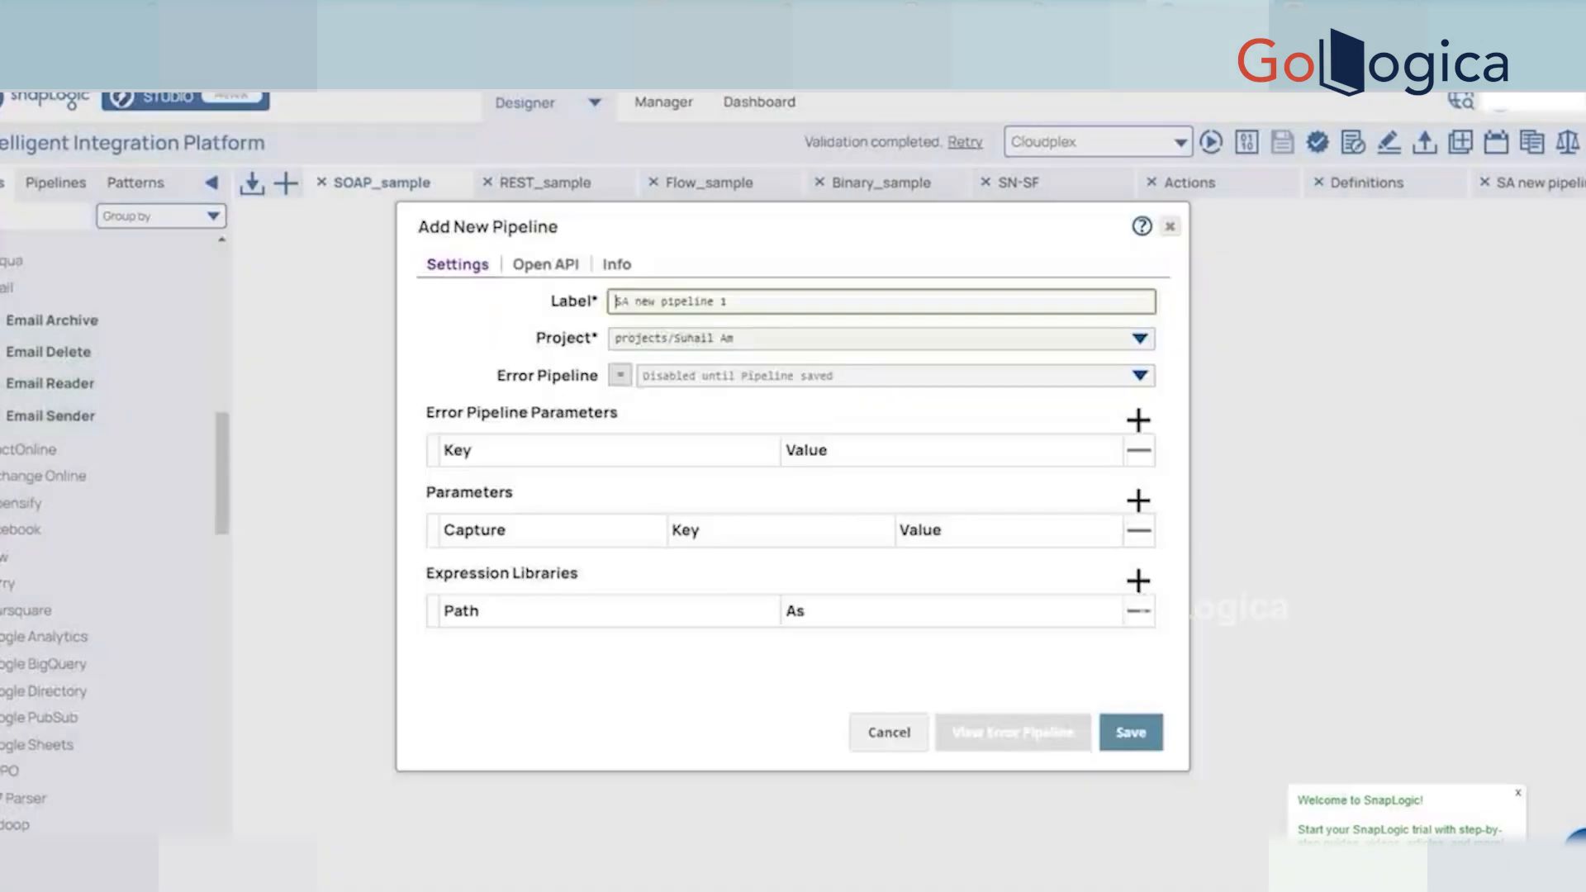
{"action": "triple_click", "coordinate": [663, 302]}
{"action": "type", "text": "Email_sample"}
{"action": "left_click", "coordinate": [1132, 732]}
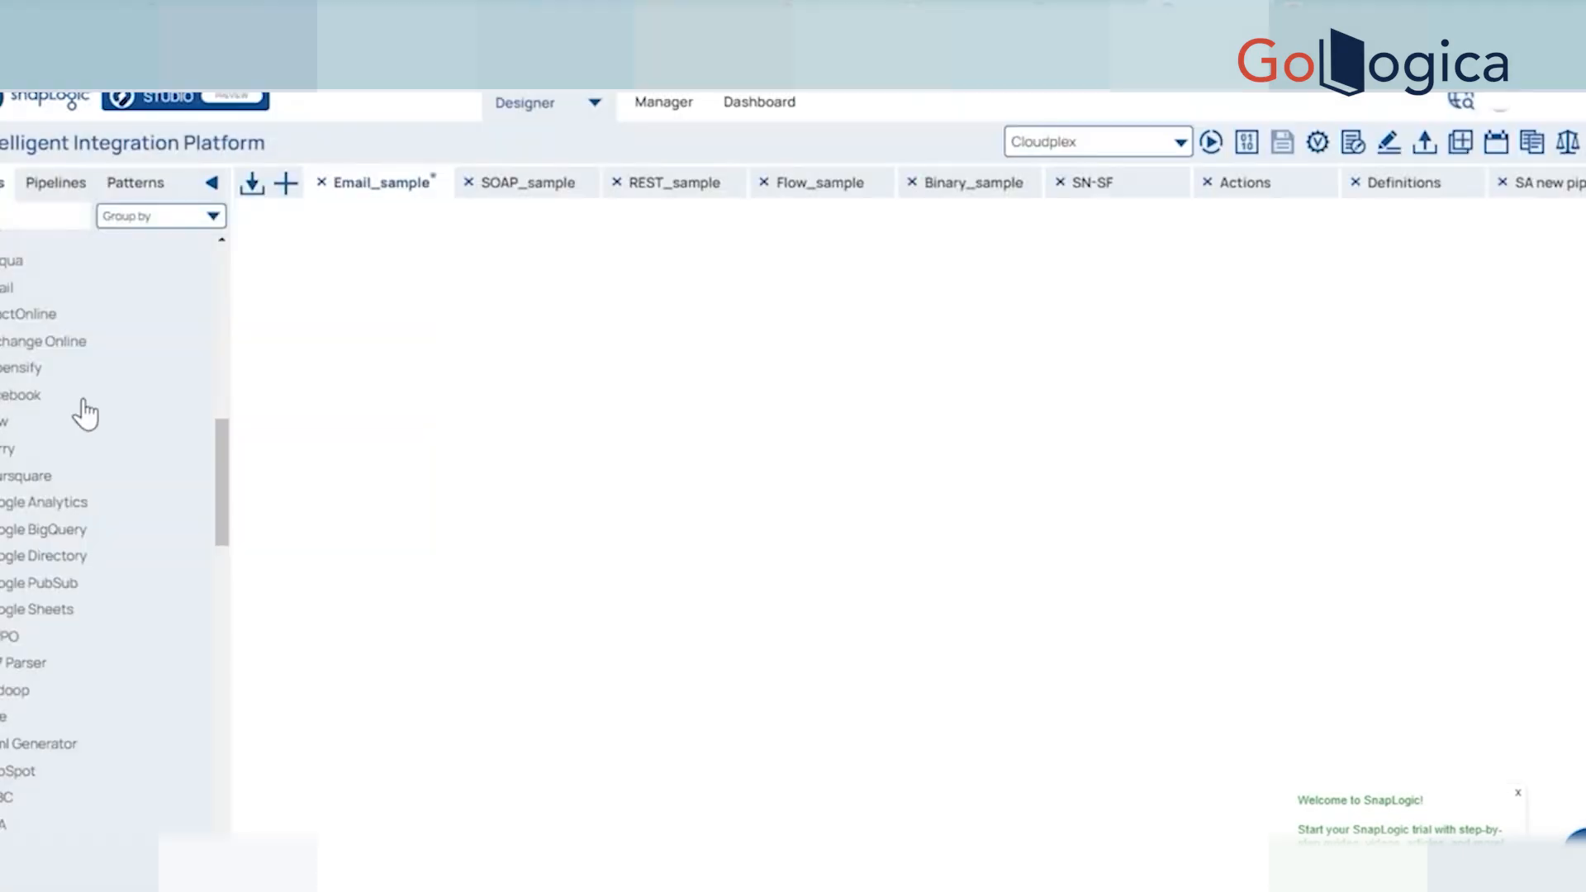
Place an Email Sender snap from the Email pack on the Email_sample canvas and close its settings without an account.
{"action": "scroll", "coordinate": [82, 409], "scroll_direction": "up", "scroll_amount": 3}
{"action": "left_click", "coordinate": [10, 390]}
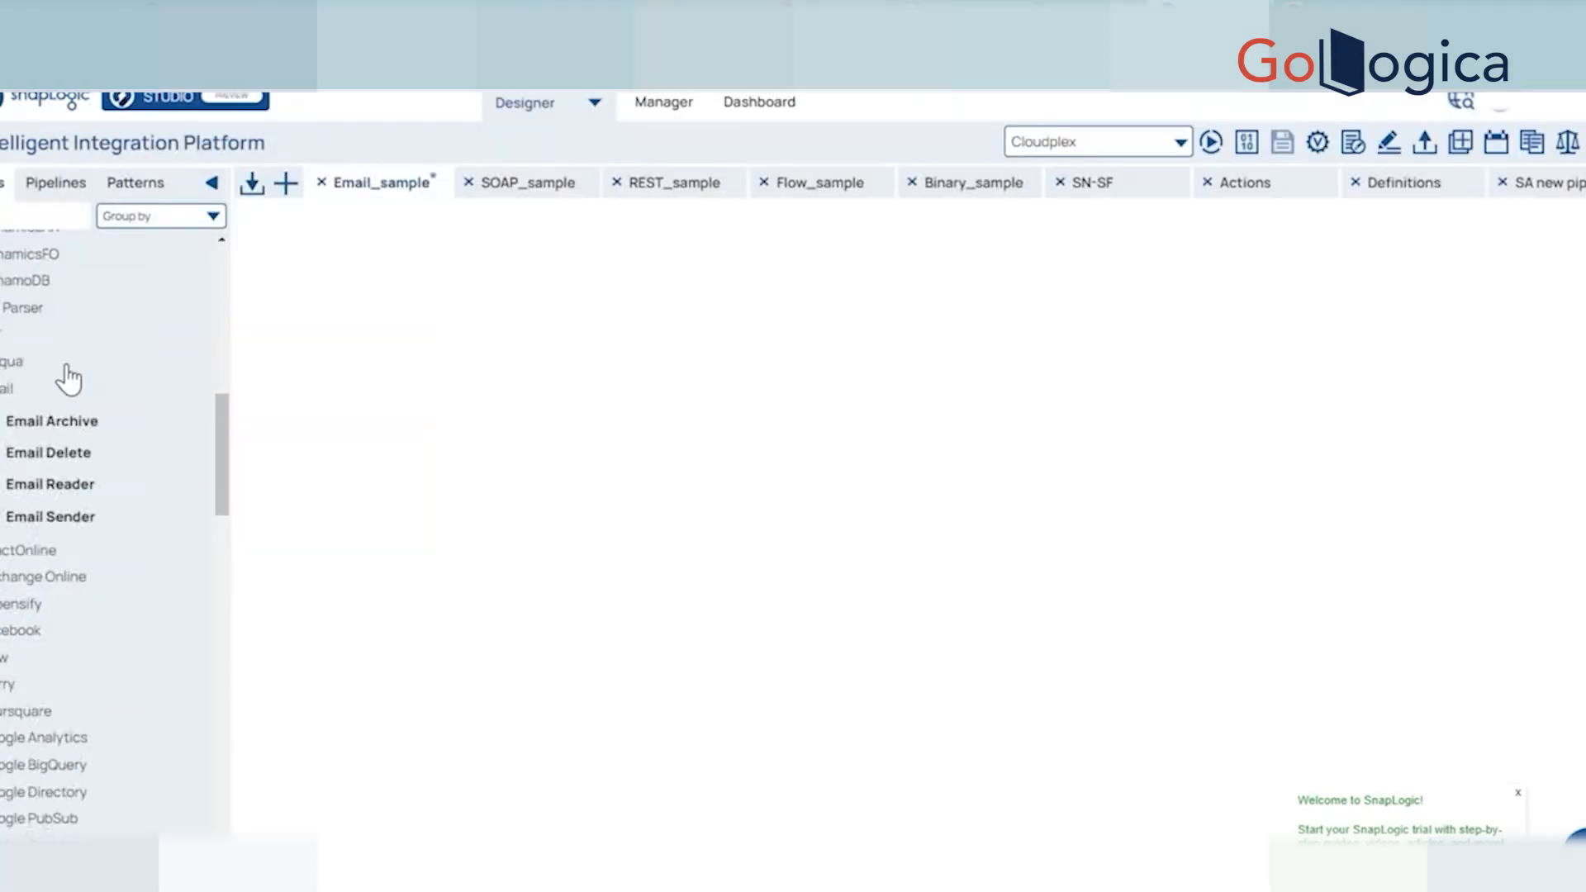
{"action": "scroll", "coordinate": [69, 379], "scroll_direction": "down", "scroll_amount": 2}
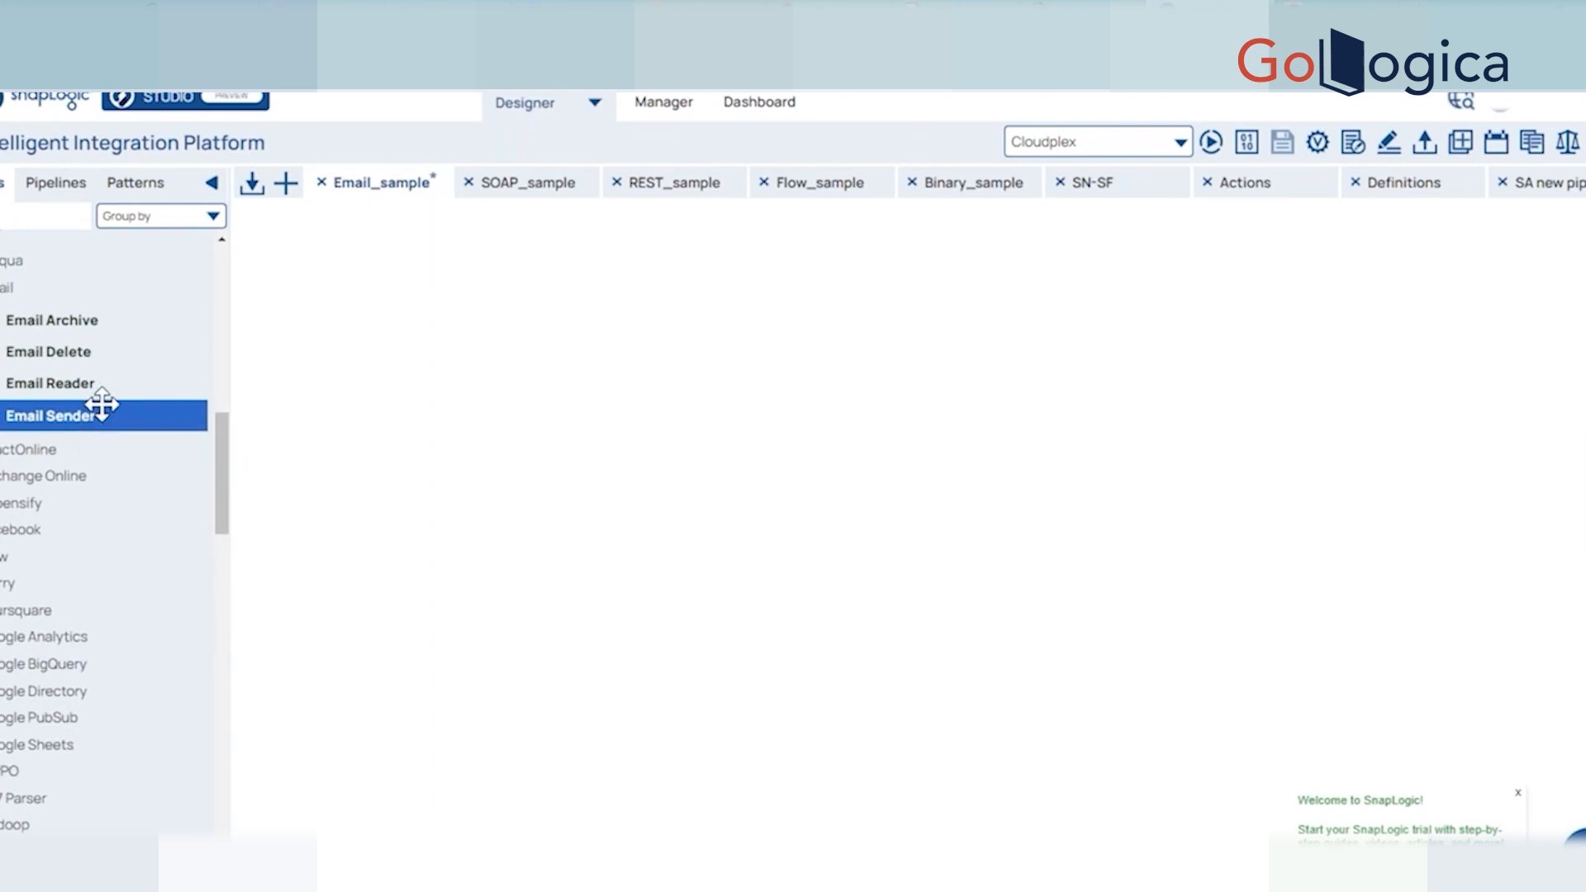
{"action": "left_click_drag", "start_coordinate": [101, 404], "coordinate": [680, 327]}
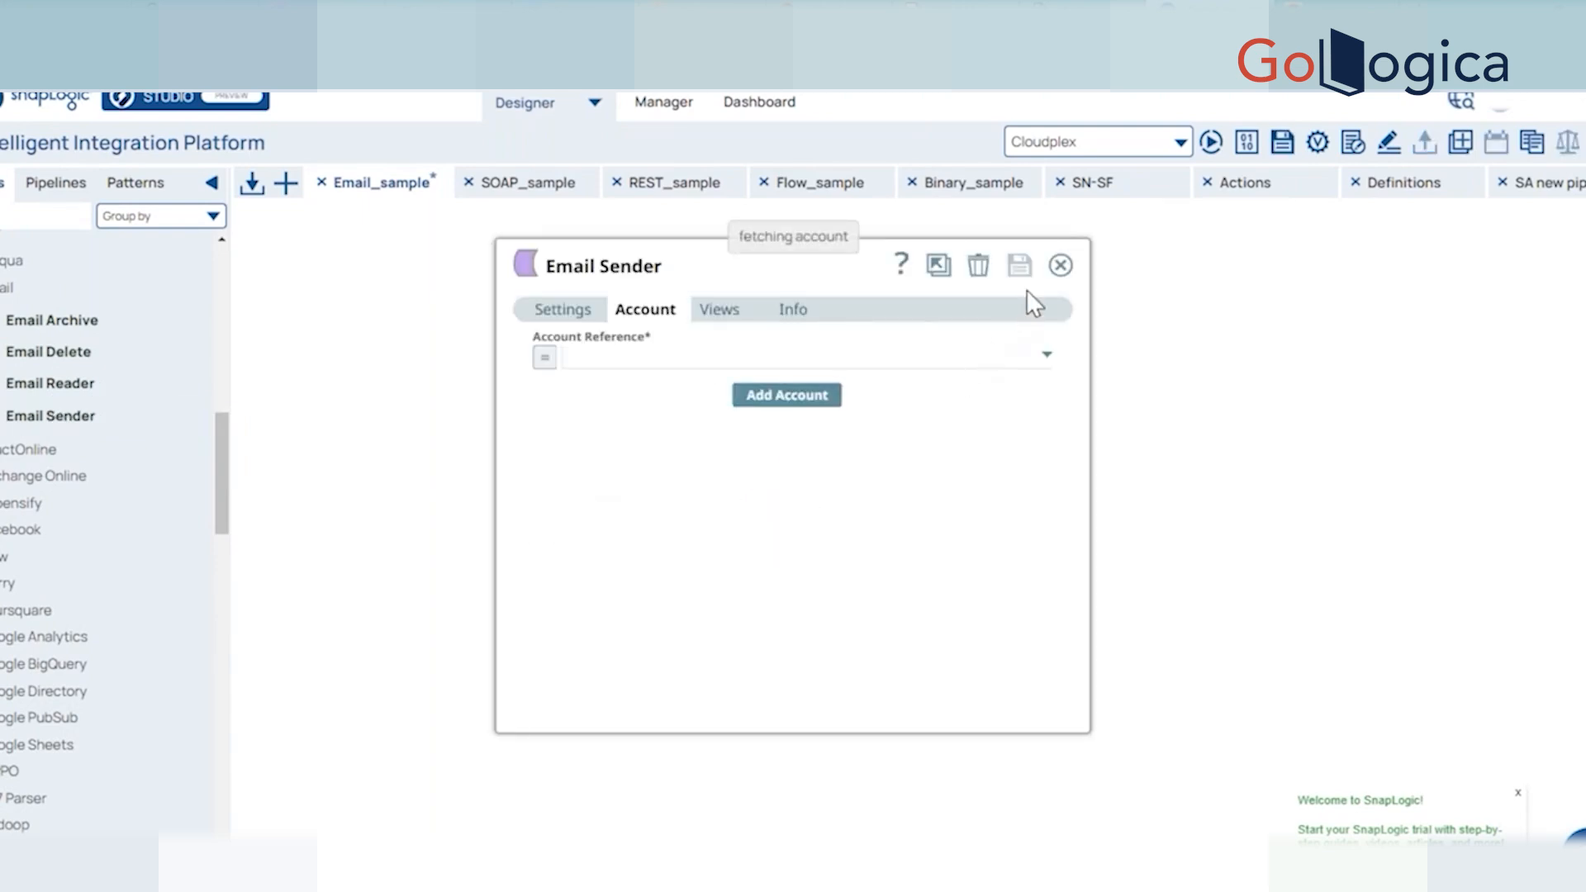
{"action": "left_click", "coordinate": [1061, 264]}
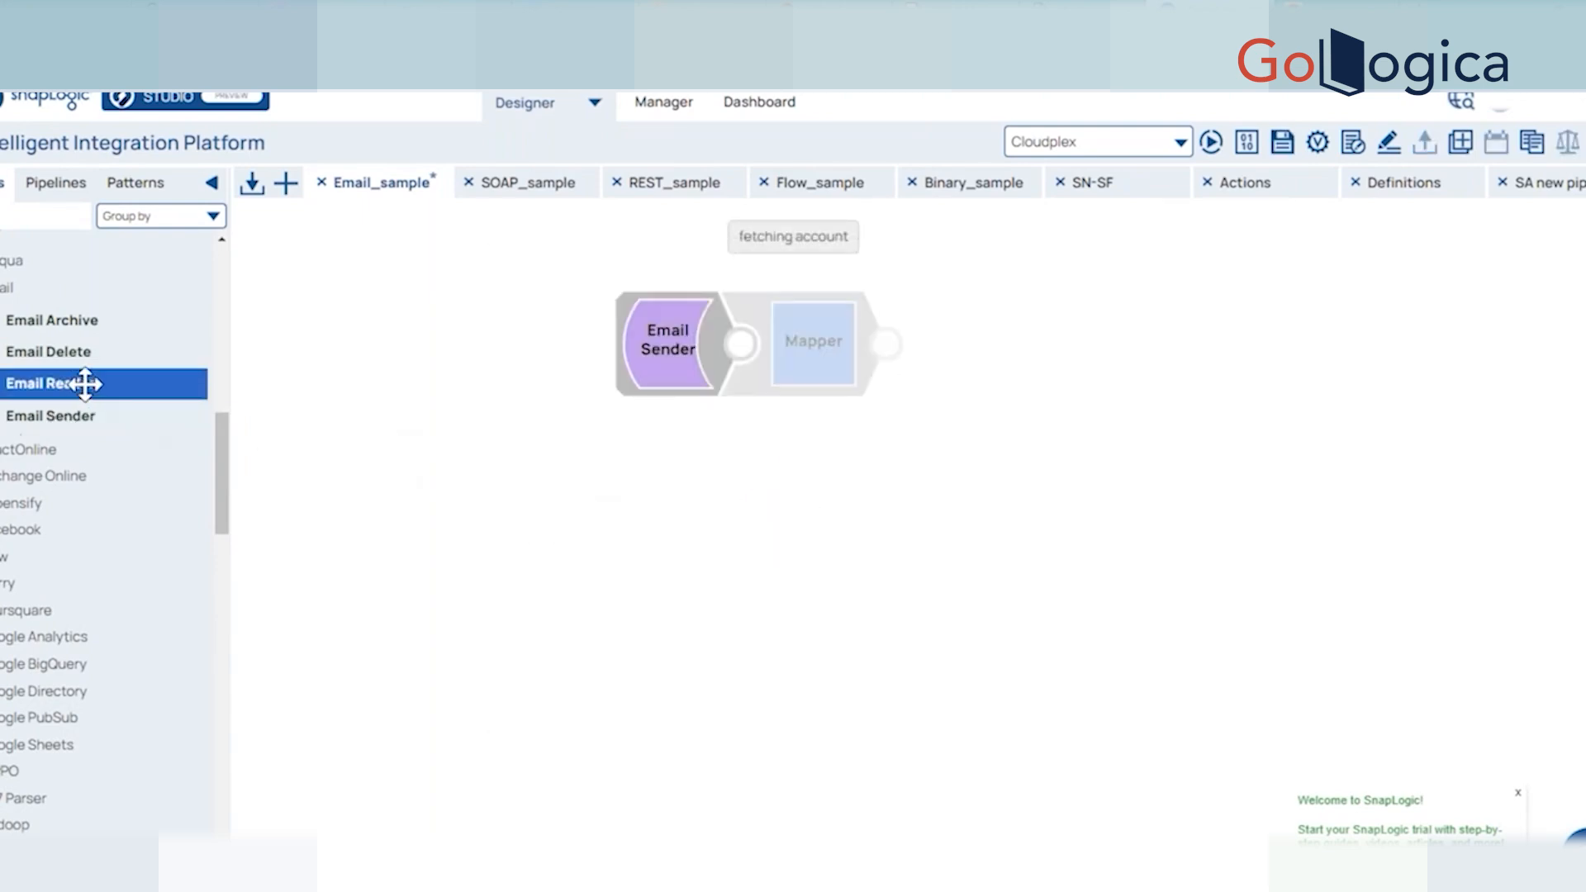
Place an Email Reader snap before the Email Sender on the Email_sample canvas and leave both snaps' settings closed.
{"action": "left_click_drag", "start_coordinate": [85, 383], "coordinate": [378, 343]}
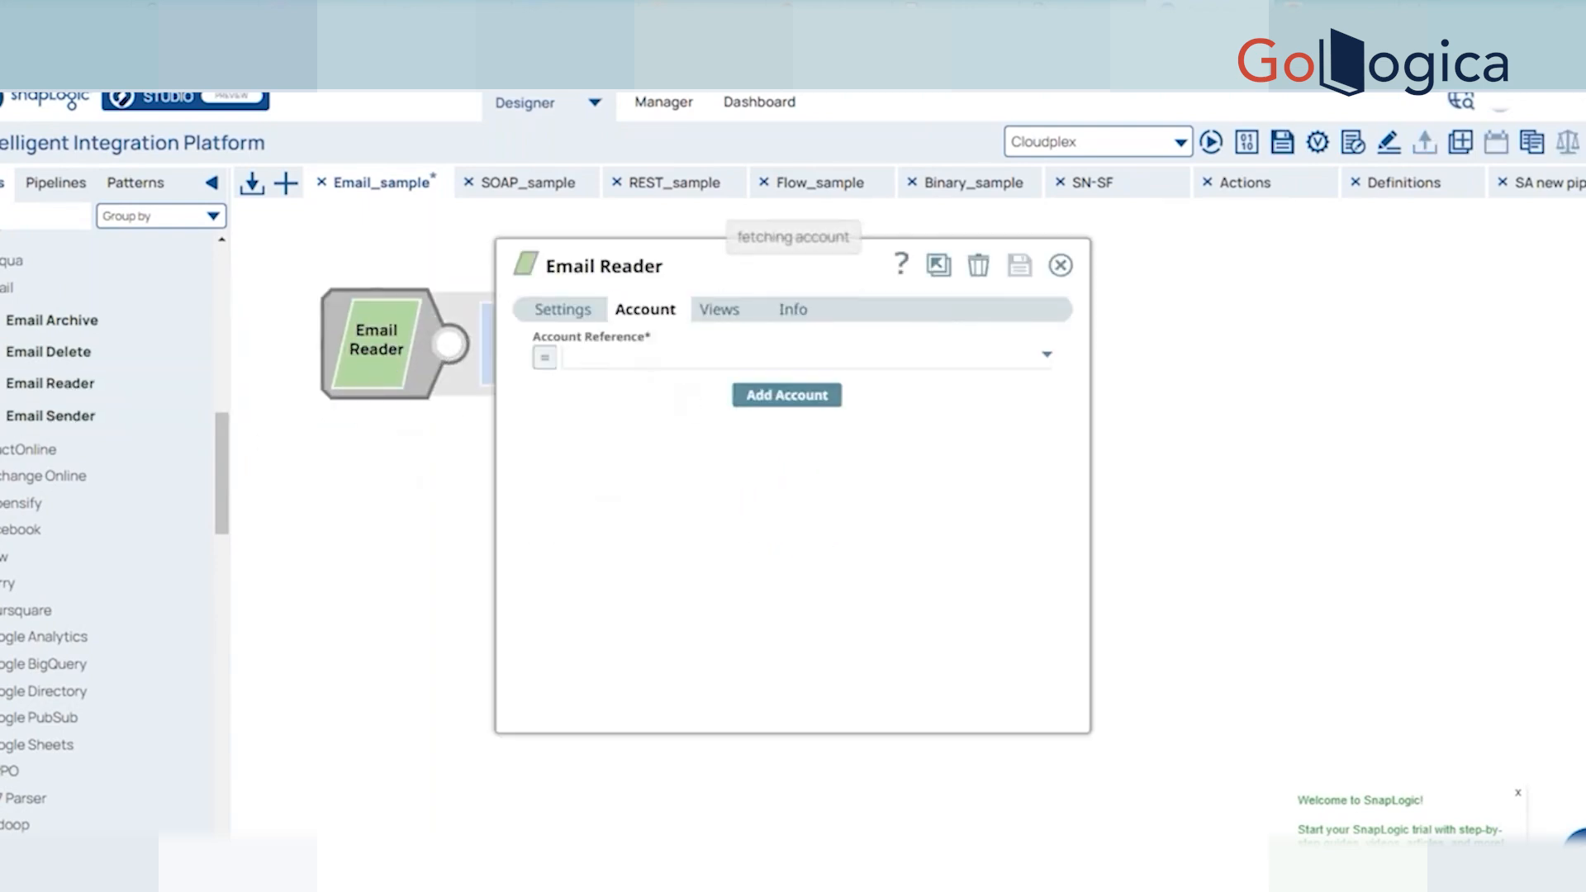
{"action": "left_click", "coordinate": [1061, 265]}
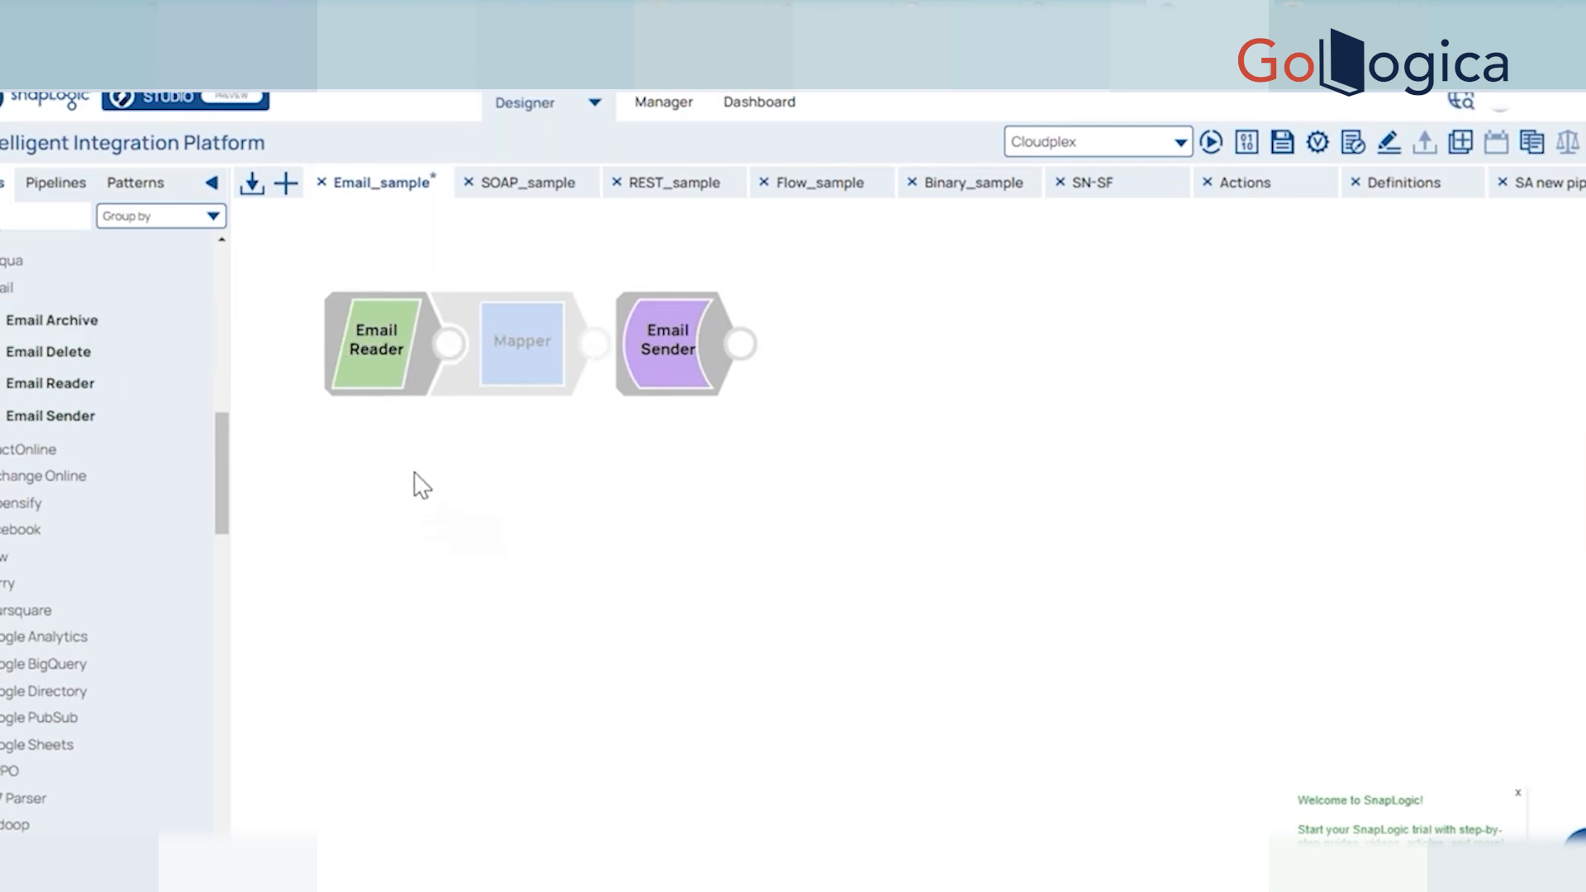
{"action": "left_click", "coordinate": [684, 403]}
{"action": "left_click", "coordinate": [1056, 264]}
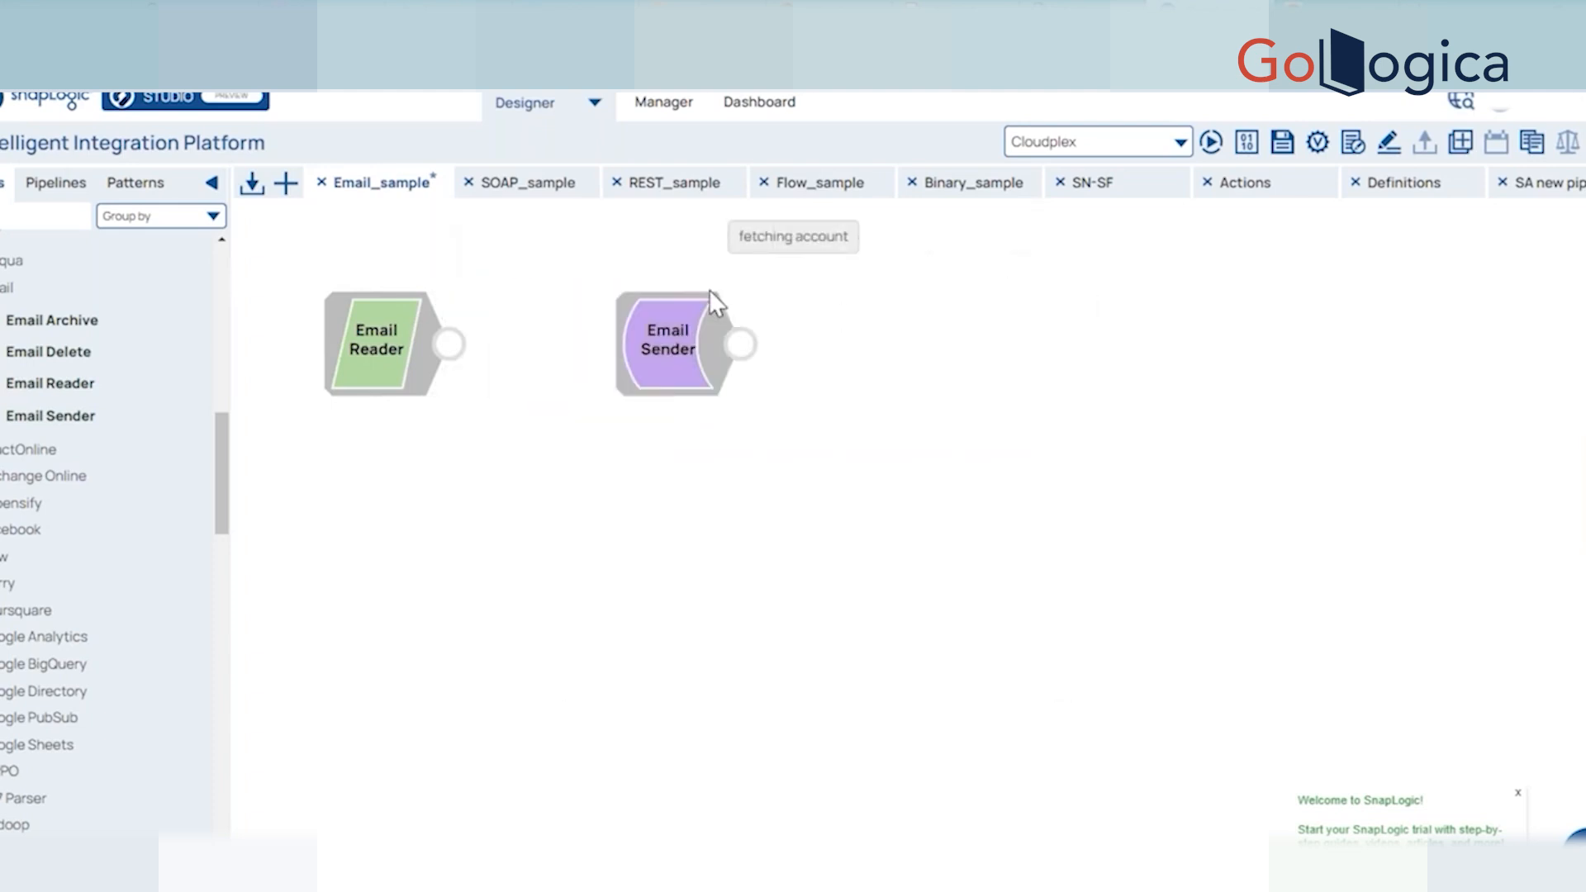
Look at the SOAP_sample and REST_sample pipelines and return to Email_sample.
{"action": "left_click", "coordinate": [545, 191]}
{"action": "left_click", "coordinate": [686, 188]}
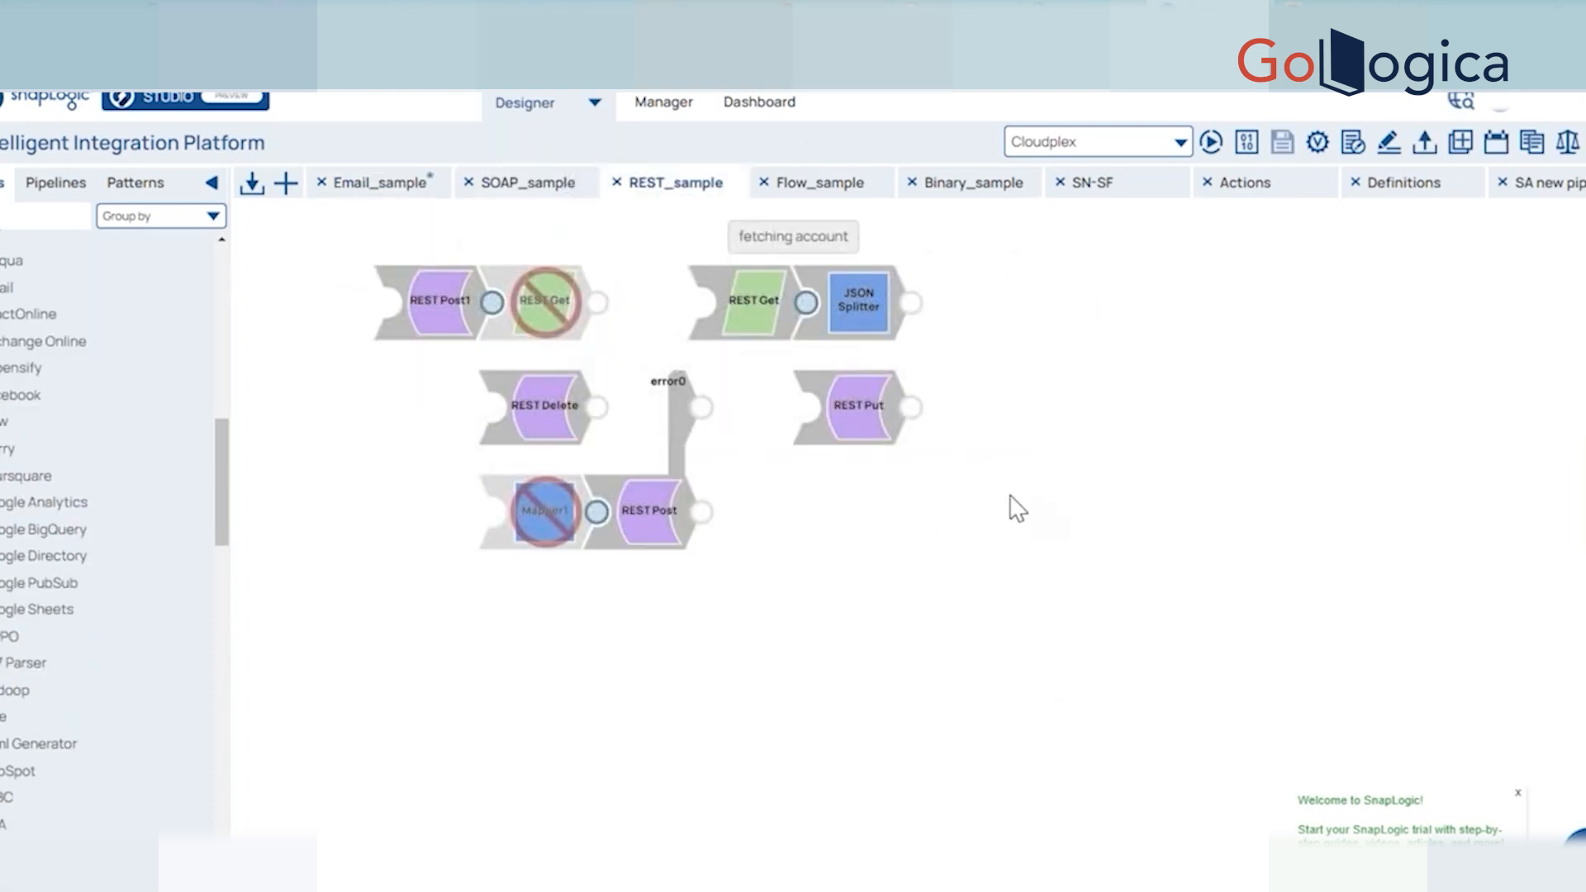
{"action": "right_click", "coordinate": [1016, 330]}
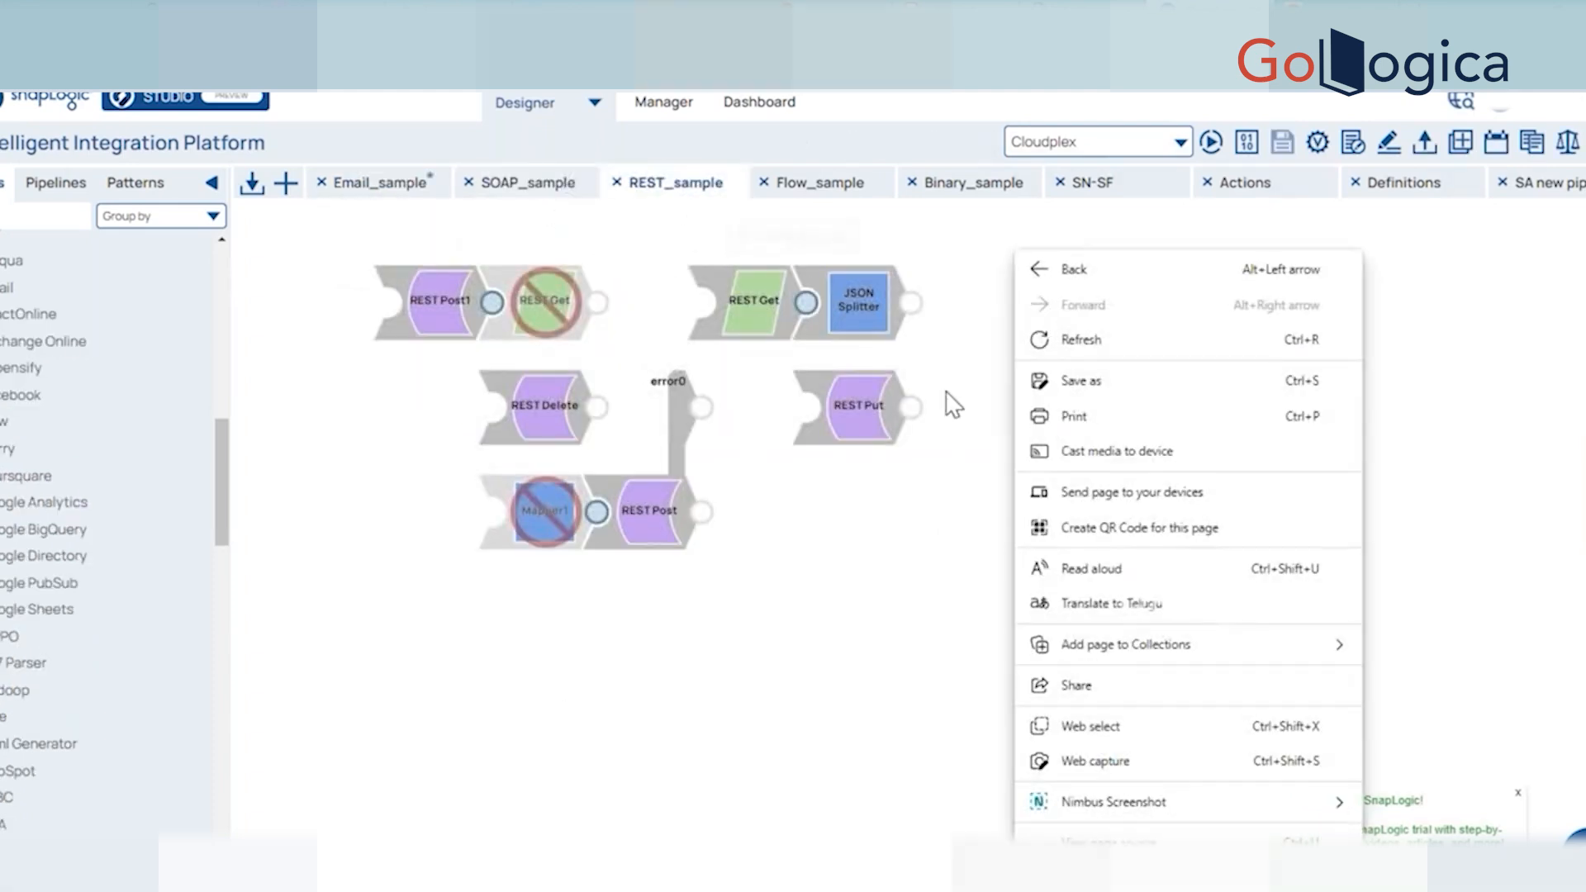
{"action": "left_click", "coordinate": [376, 183]}
Open the Email Sender's settings in an enlarged dialog and review the recipient, subject, body, attachment and batch fields.
{"action": "left_click", "coordinate": [652, 382]}
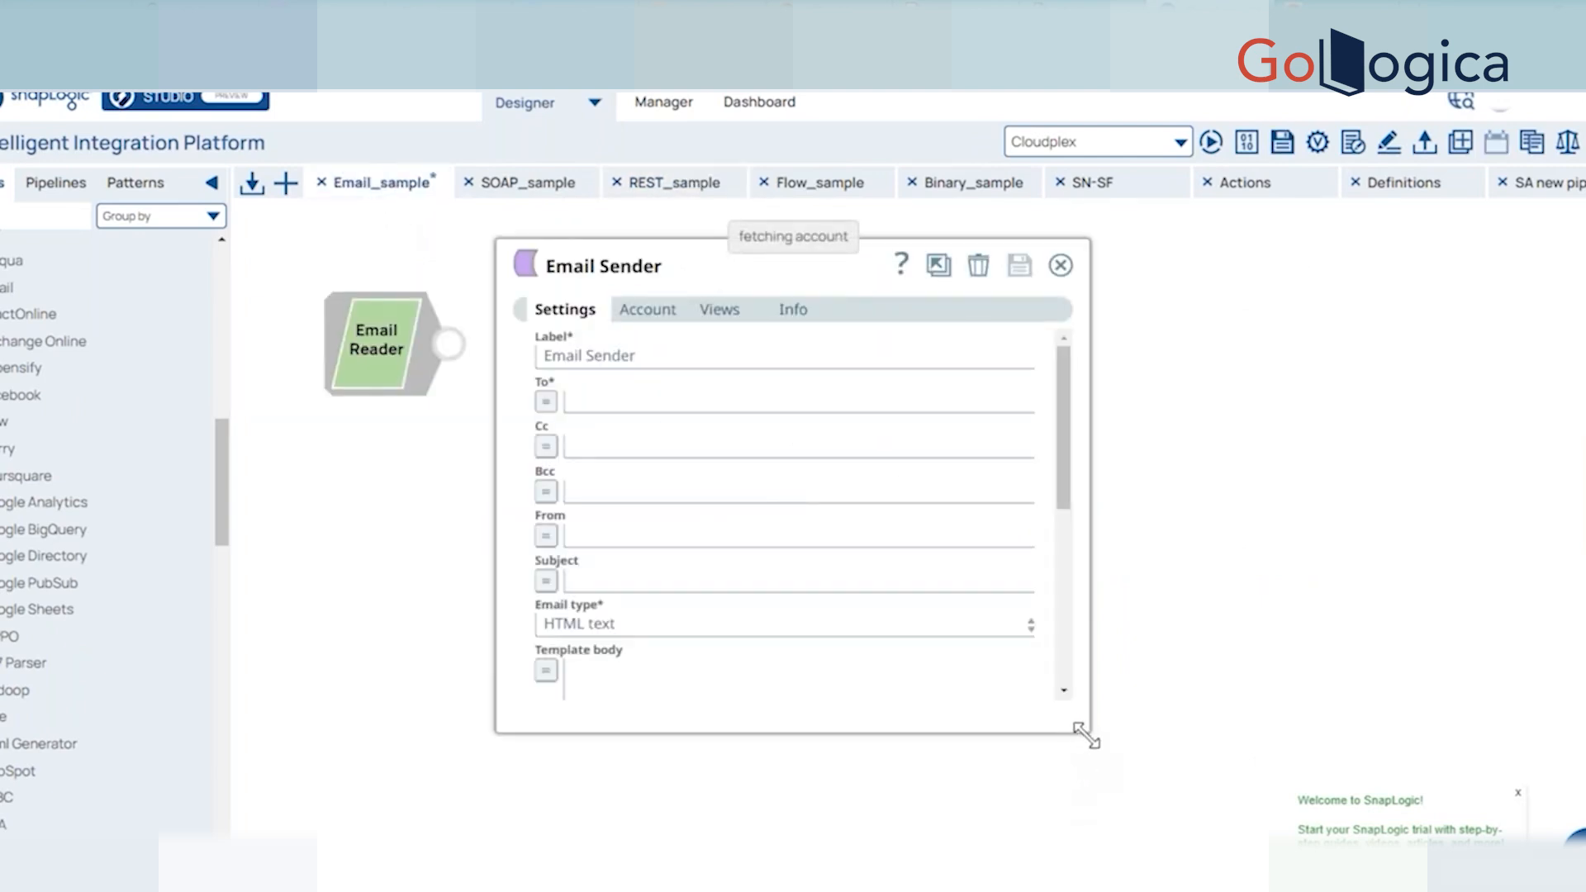
{"action": "left_click_drag", "start_coordinate": [1084, 734], "coordinate": [1206, 841]}
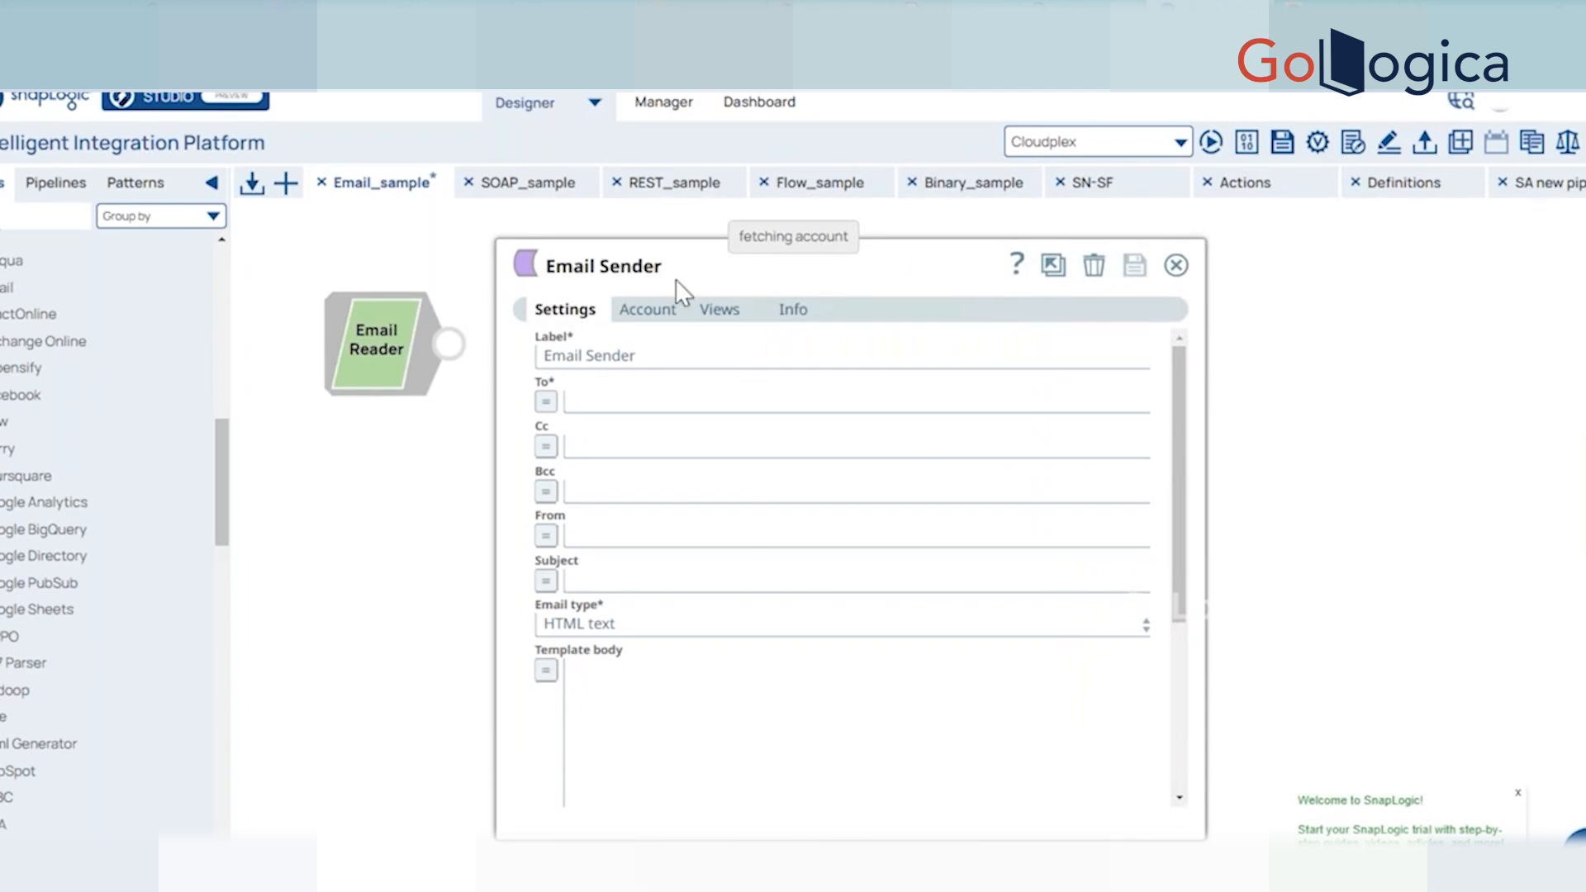
{"action": "left_click_drag", "start_coordinate": [676, 280], "coordinate": [656, 215]}
{"action": "left_click", "coordinate": [628, 244]}
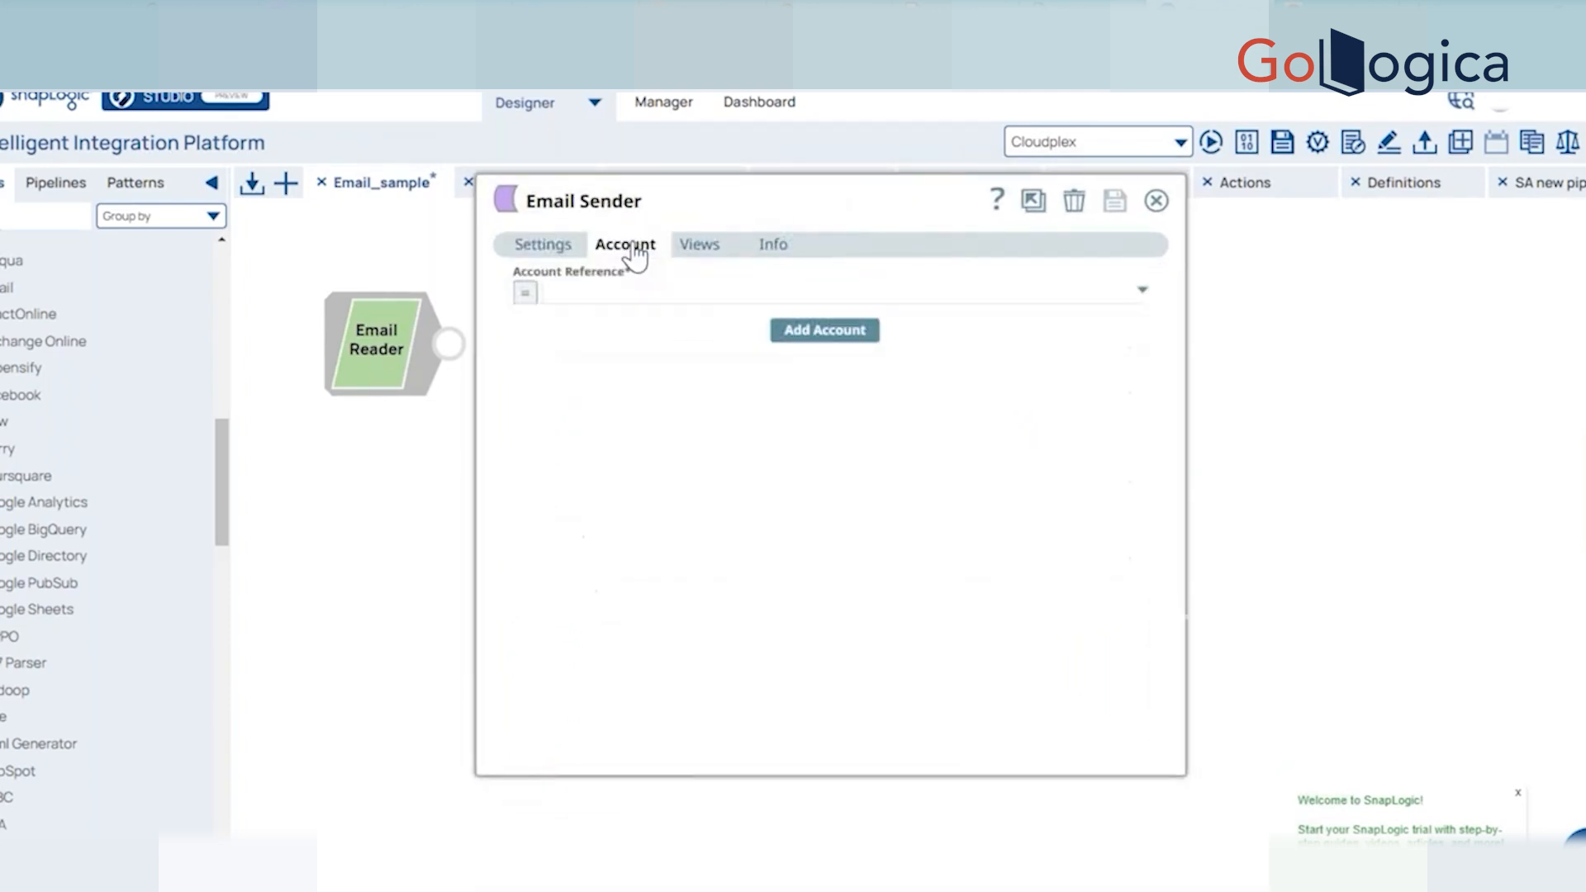
{"action": "left_click", "coordinate": [532, 248]}
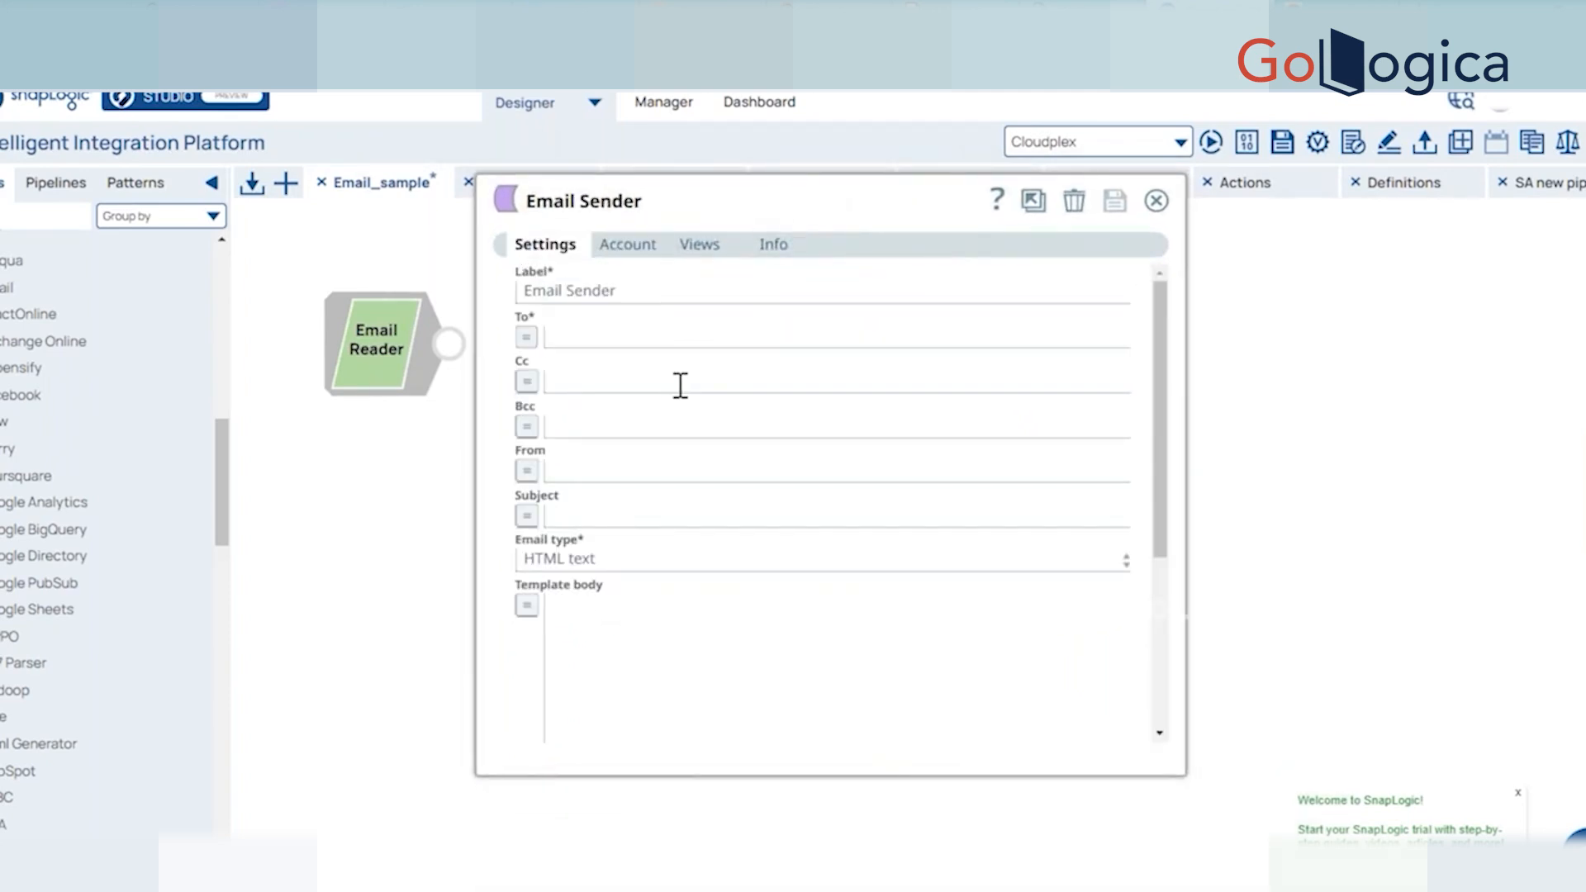
{"action": "scroll", "coordinate": [682, 385], "scroll_direction": "down", "scroll_amount": 5}
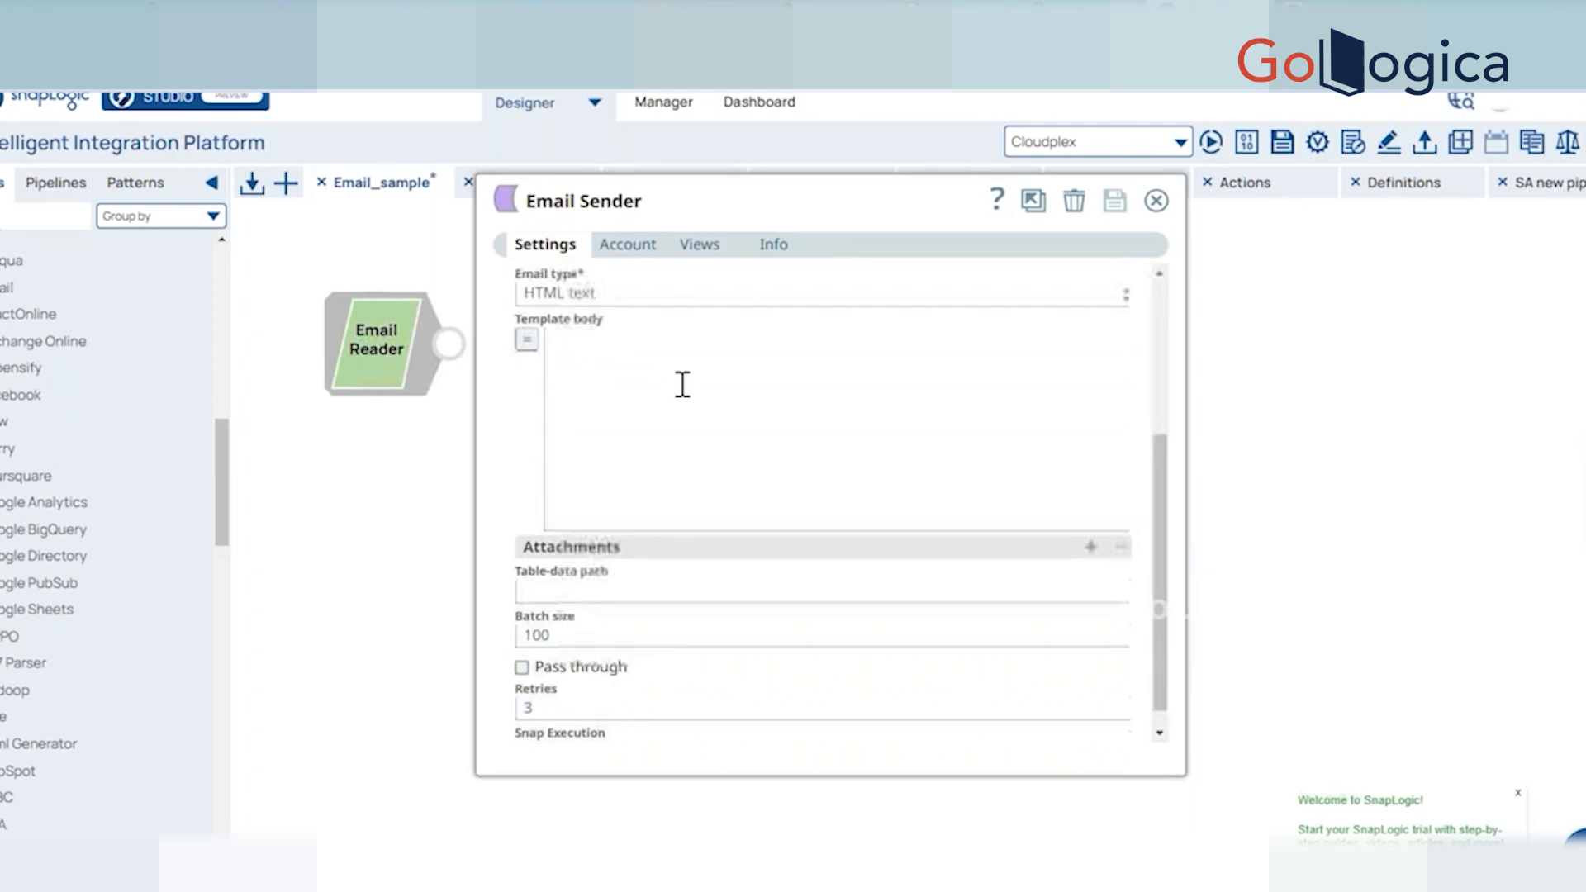
{"action": "scroll", "coordinate": [683, 384], "scroll_direction": "up", "scroll_amount": 5}
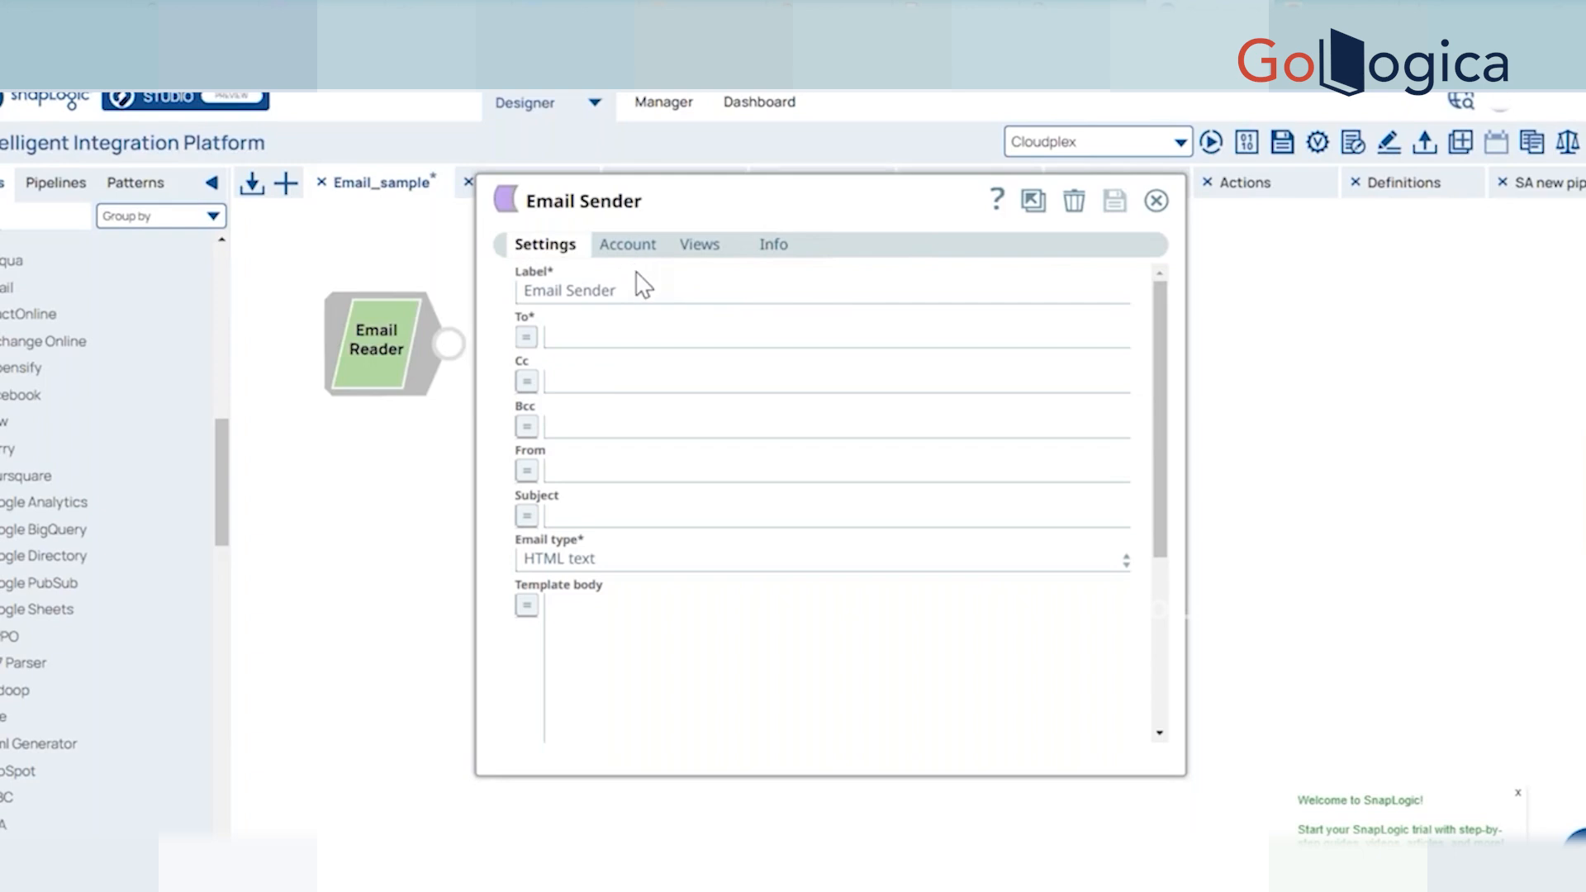
Check which account type can be added for the Email Sender and close its settings without adding one.
{"action": "left_click", "coordinate": [634, 249]}
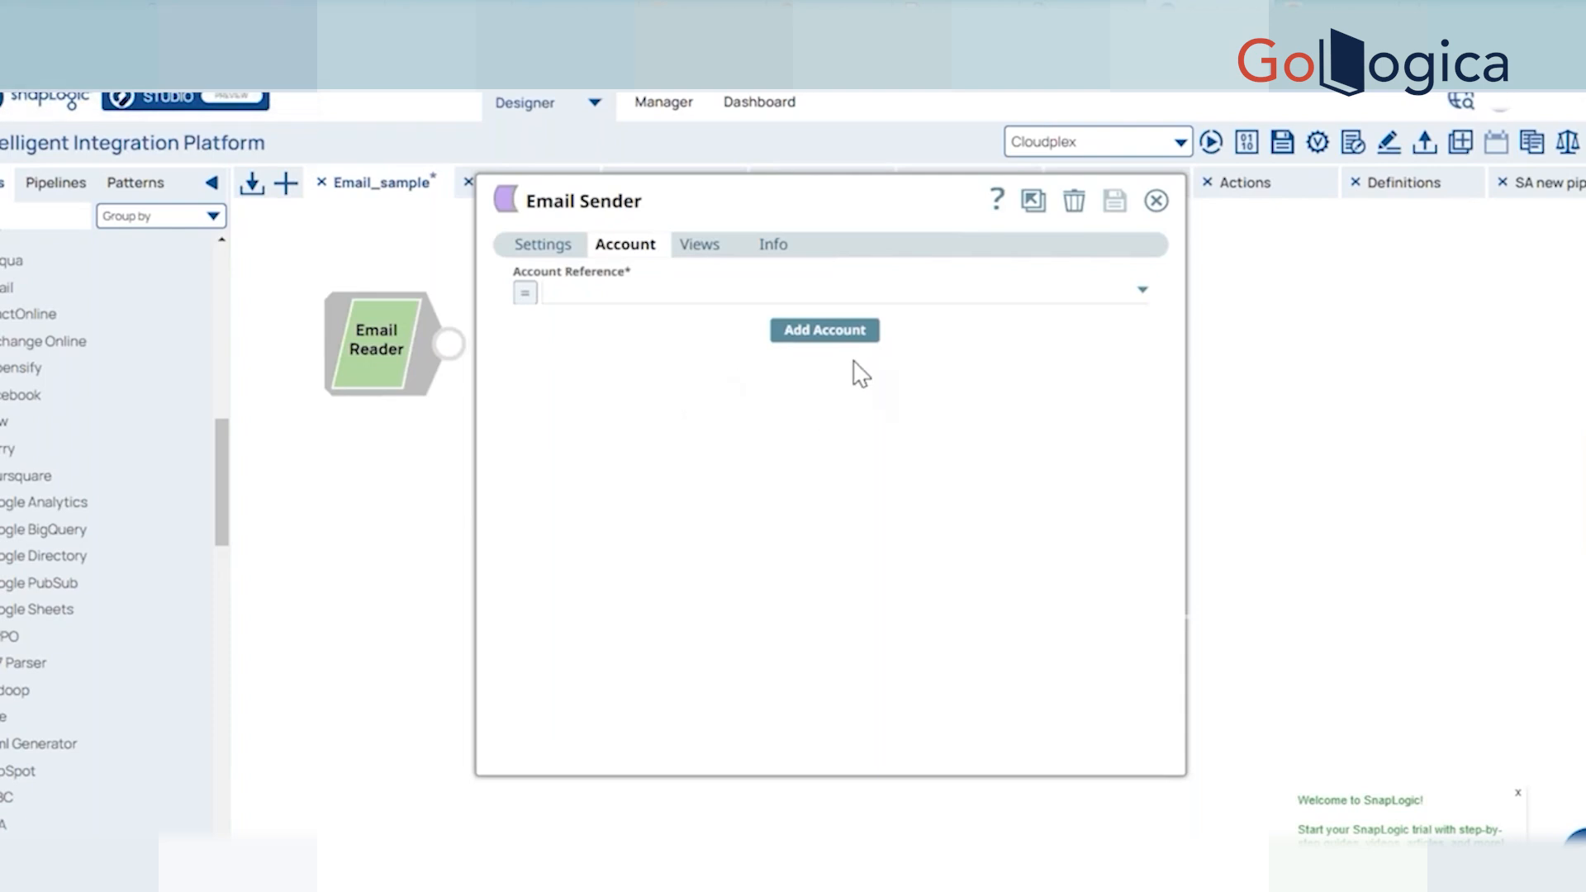
{"action": "left_click", "coordinate": [848, 335]}
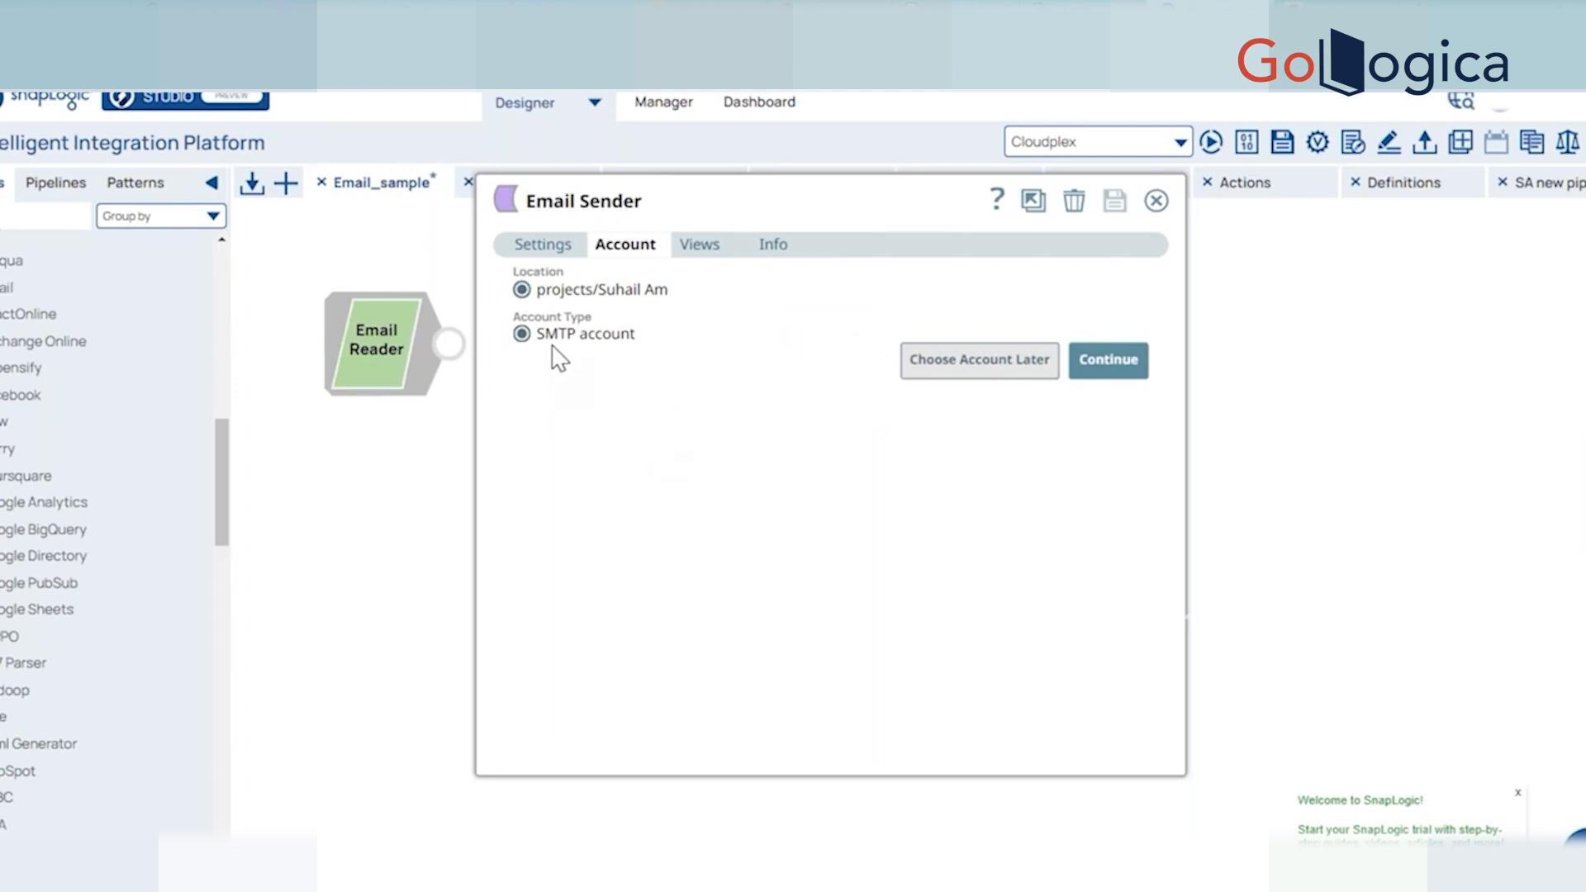
{"action": "left_click", "coordinate": [1156, 201]}
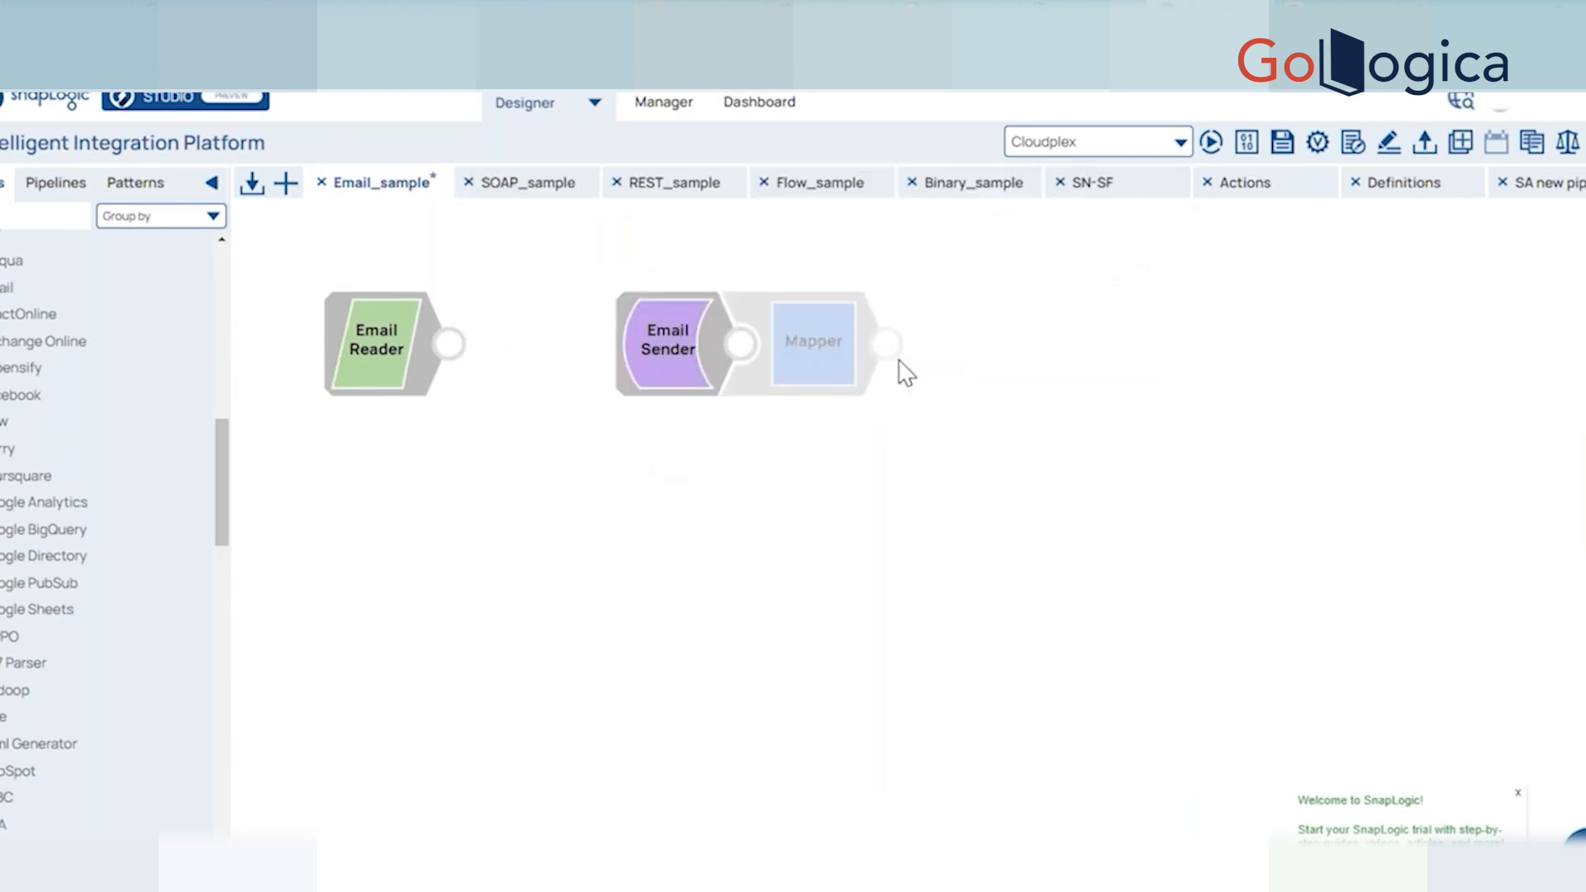
Start adding an account for the Email Reader, compare the POP3 and IMAP options, and continue with an IMAP account.
{"action": "left_click", "coordinate": [376, 372]}
{"action": "left_click", "coordinate": [636, 327]}
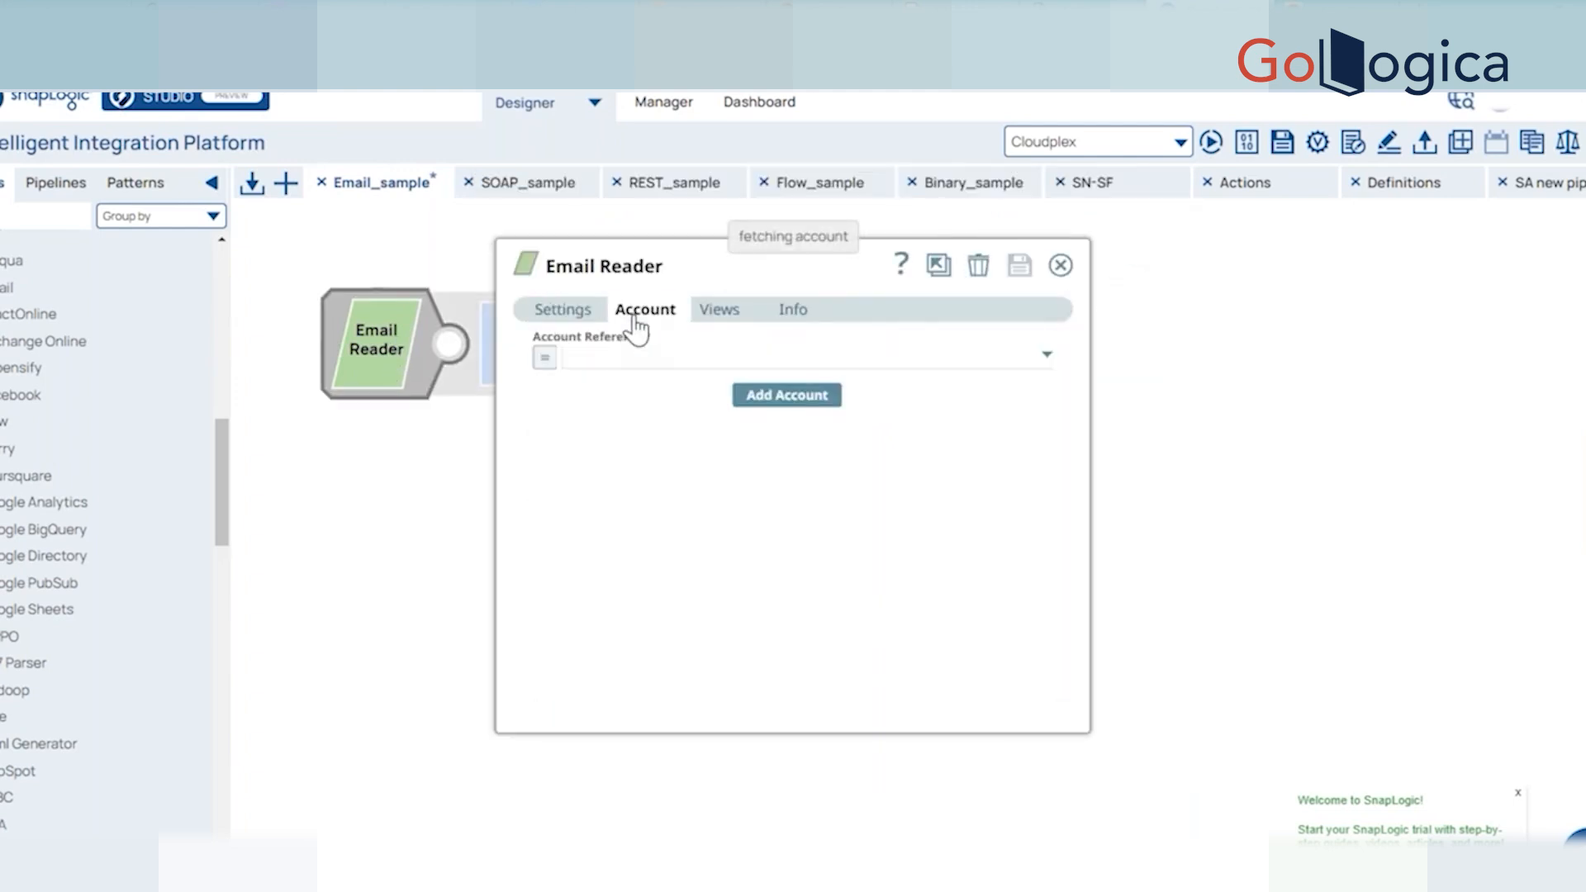
{"action": "left_click", "coordinate": [741, 395]}
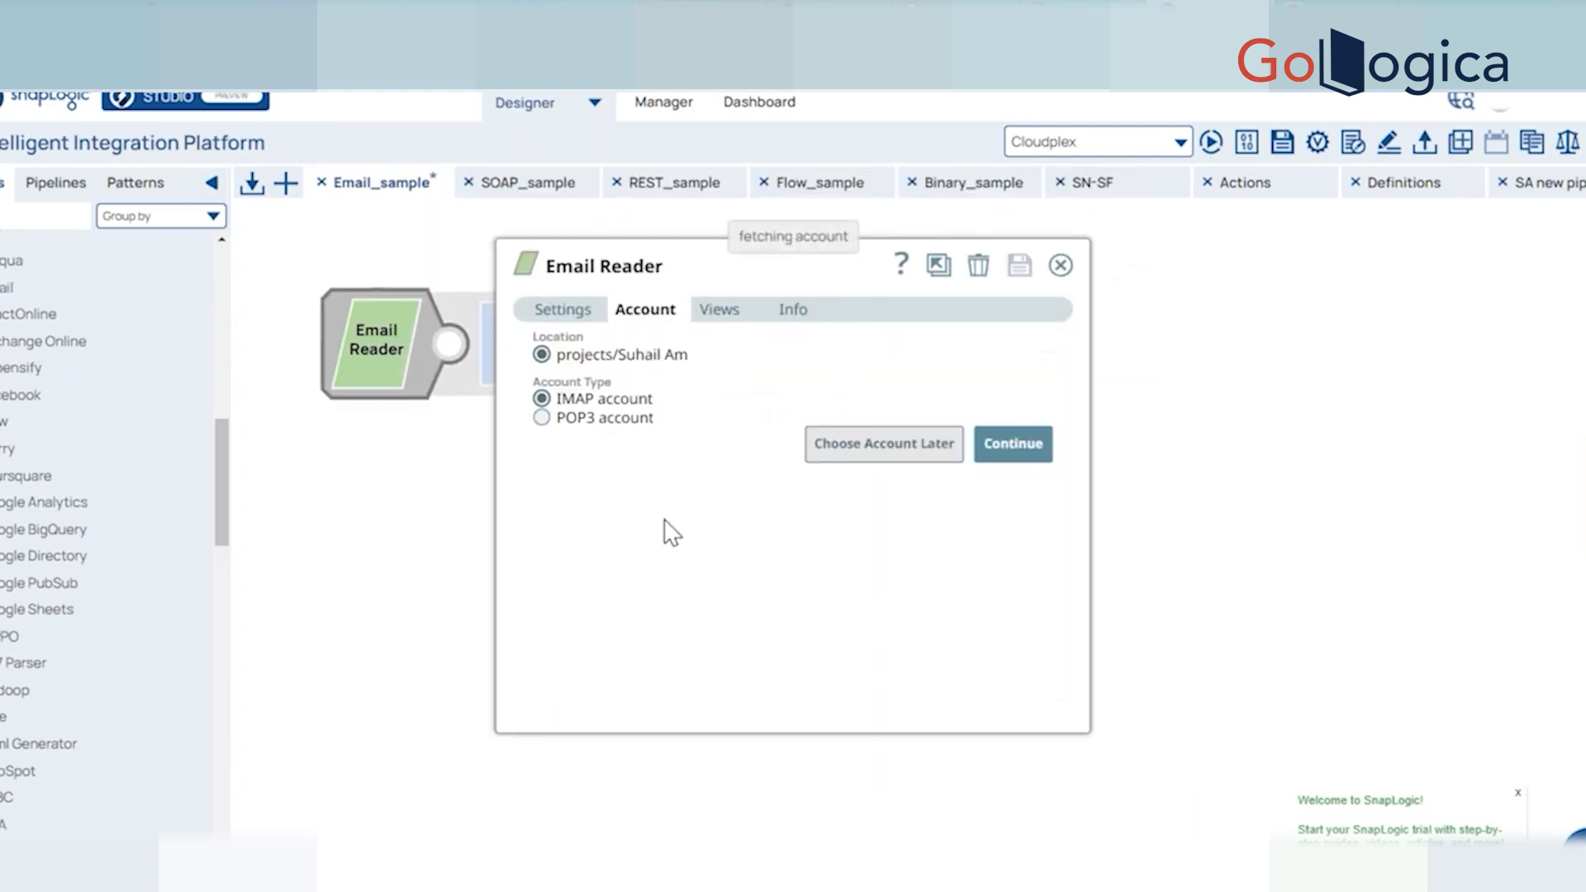
{"action": "left_click", "coordinate": [577, 419]}
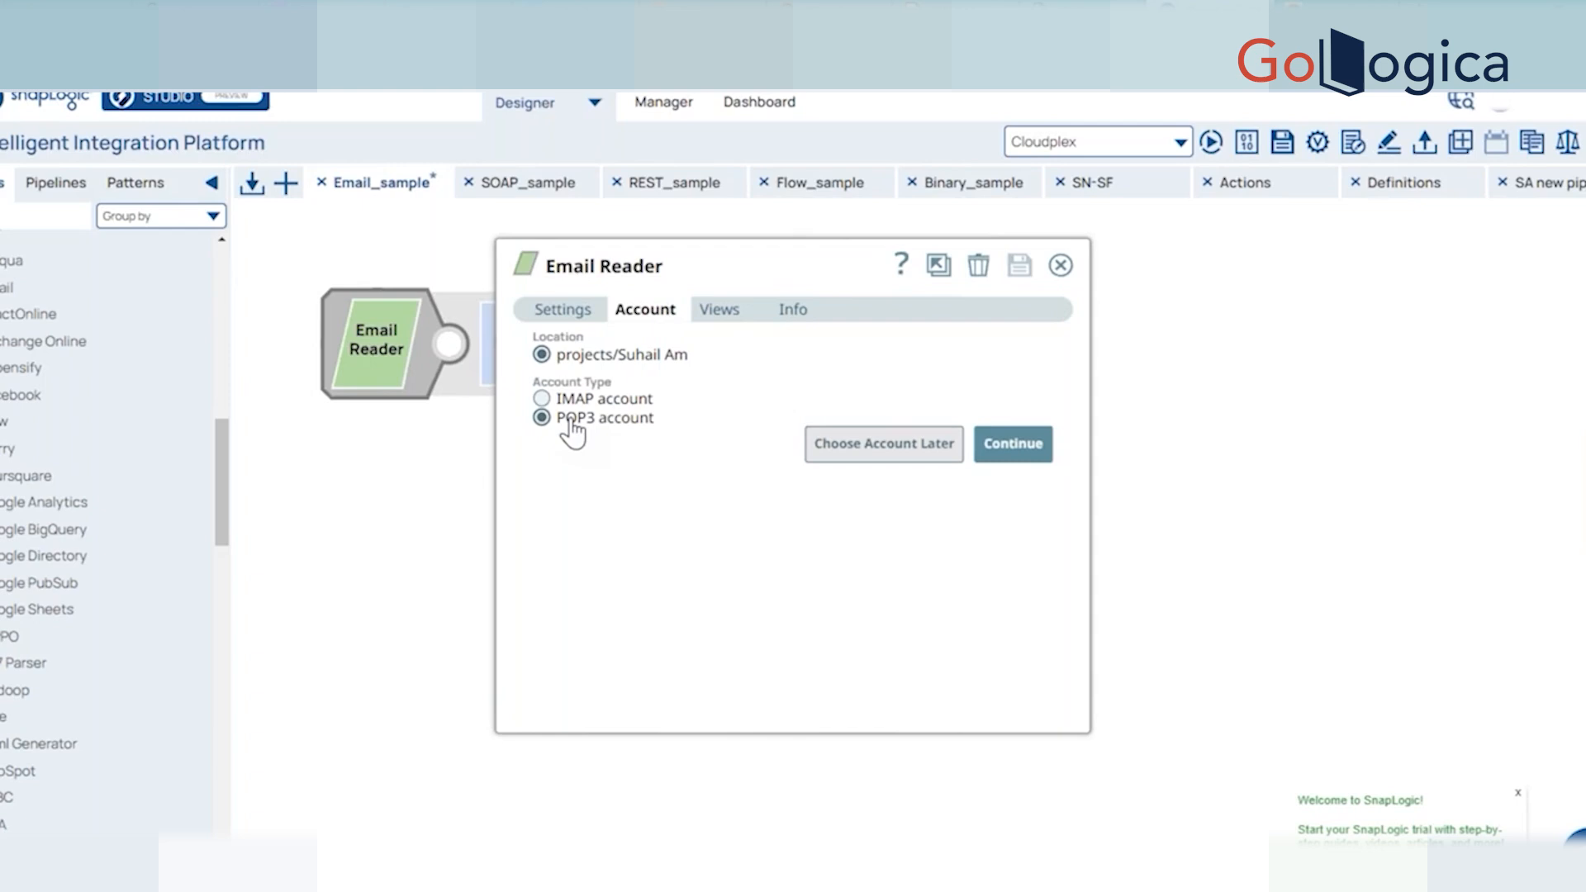
{"action": "left_click", "coordinate": [542, 400]}
{"action": "left_click", "coordinate": [1014, 444]}
Examine the new IMAP account's label, email ID, password, server domain and port fields without filling them in.
{"action": "left_click", "coordinate": [583, 357]}
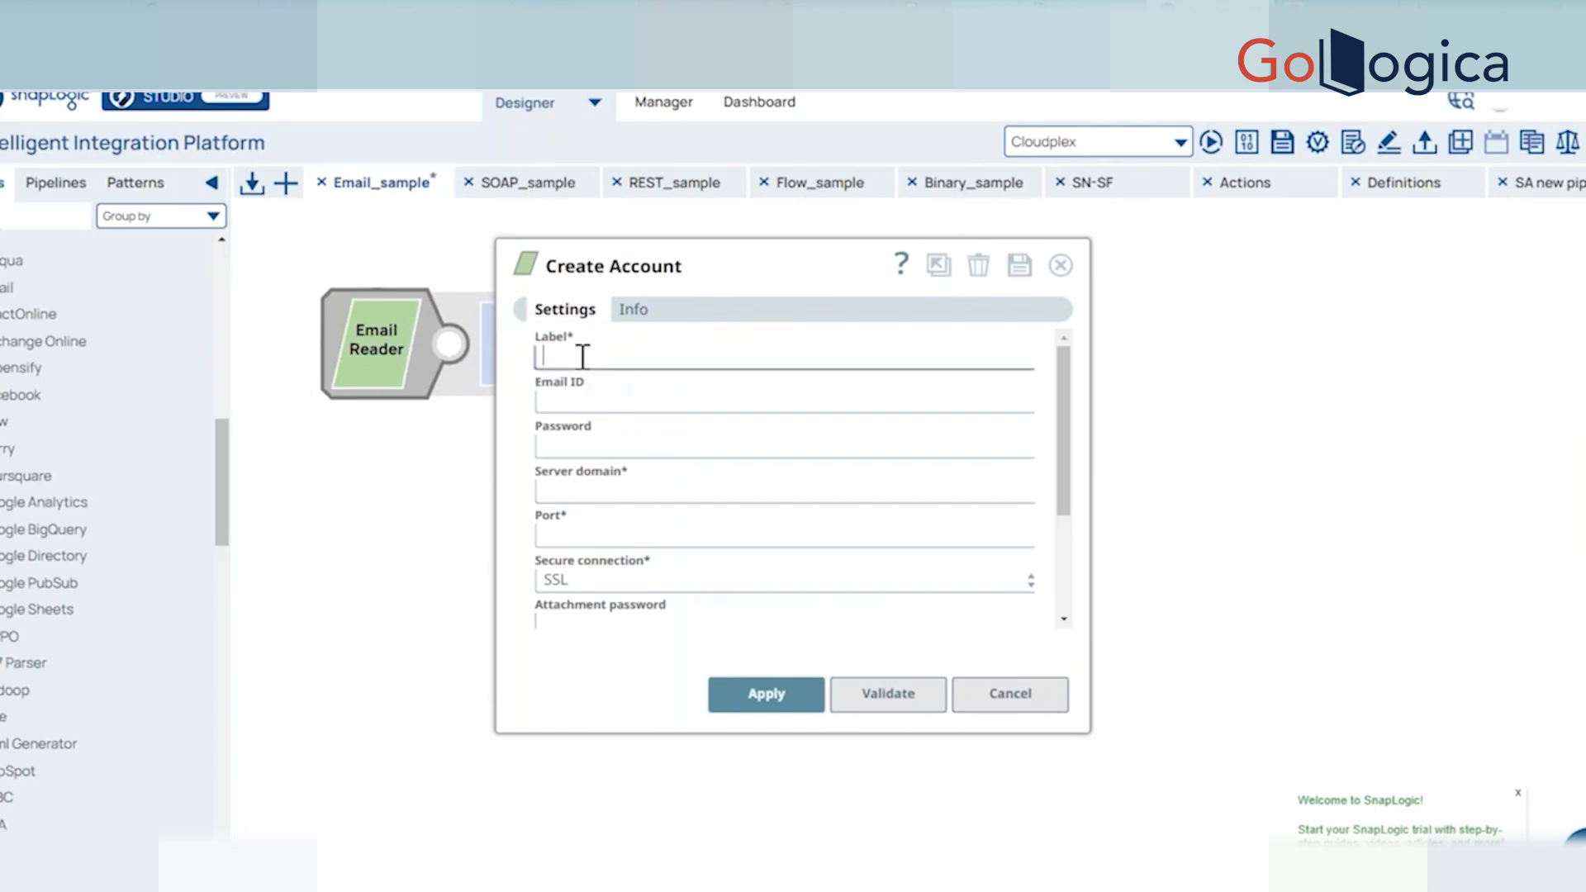
{"action": "left_click", "coordinate": [574, 404]}
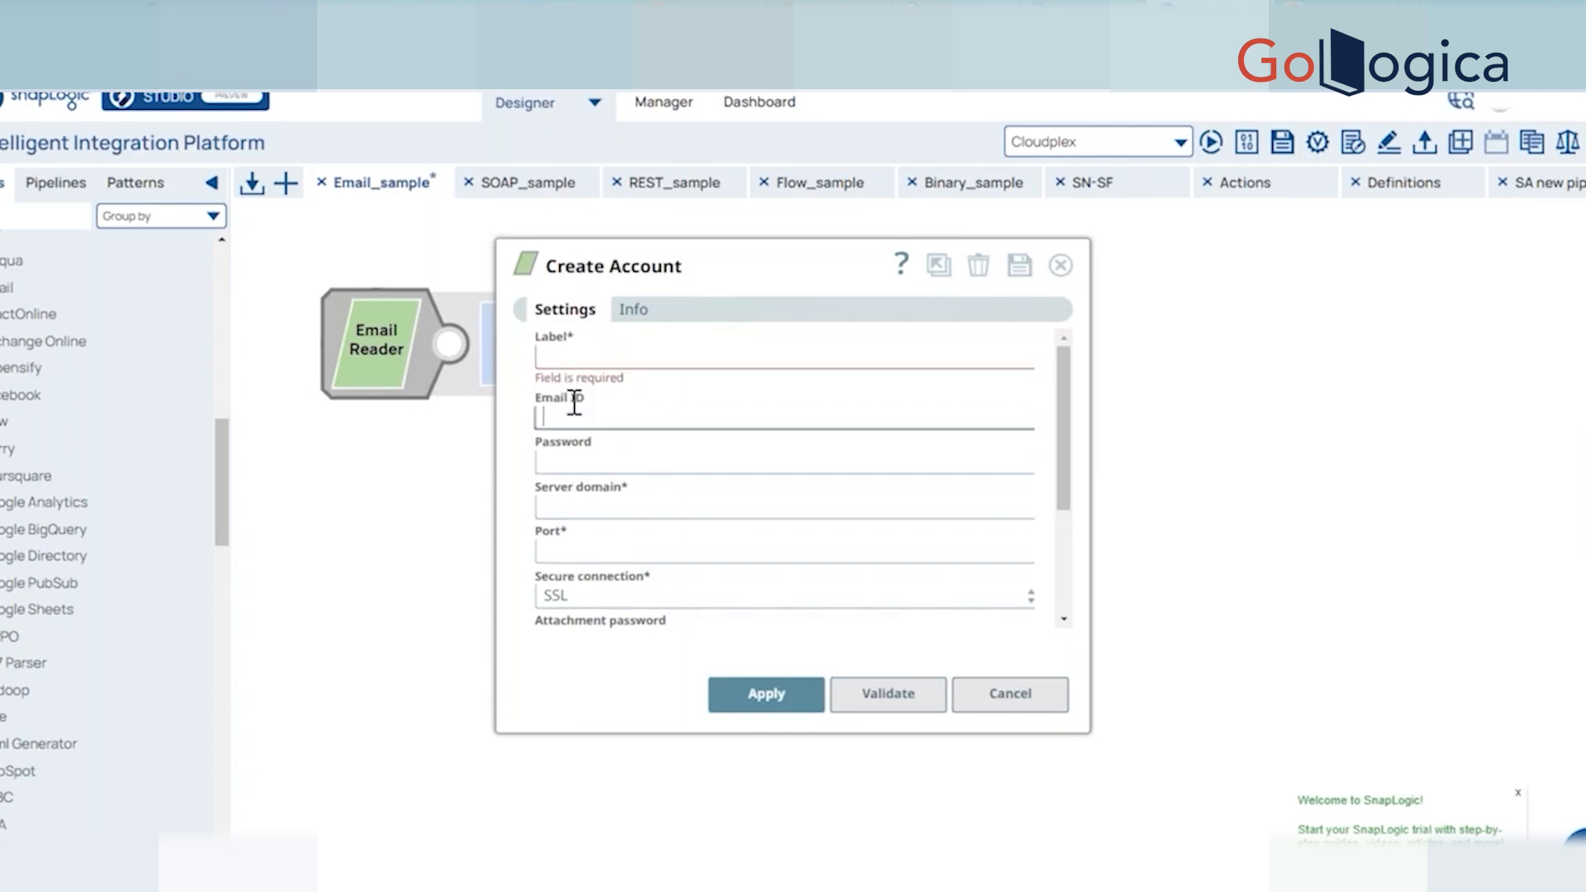
{"action": "left_click", "coordinate": [591, 456]}
{"action": "scroll", "coordinate": [808, 462], "scroll_direction": "down", "scroll_amount": 1}
{"action": "left_click", "coordinate": [967, 489]}
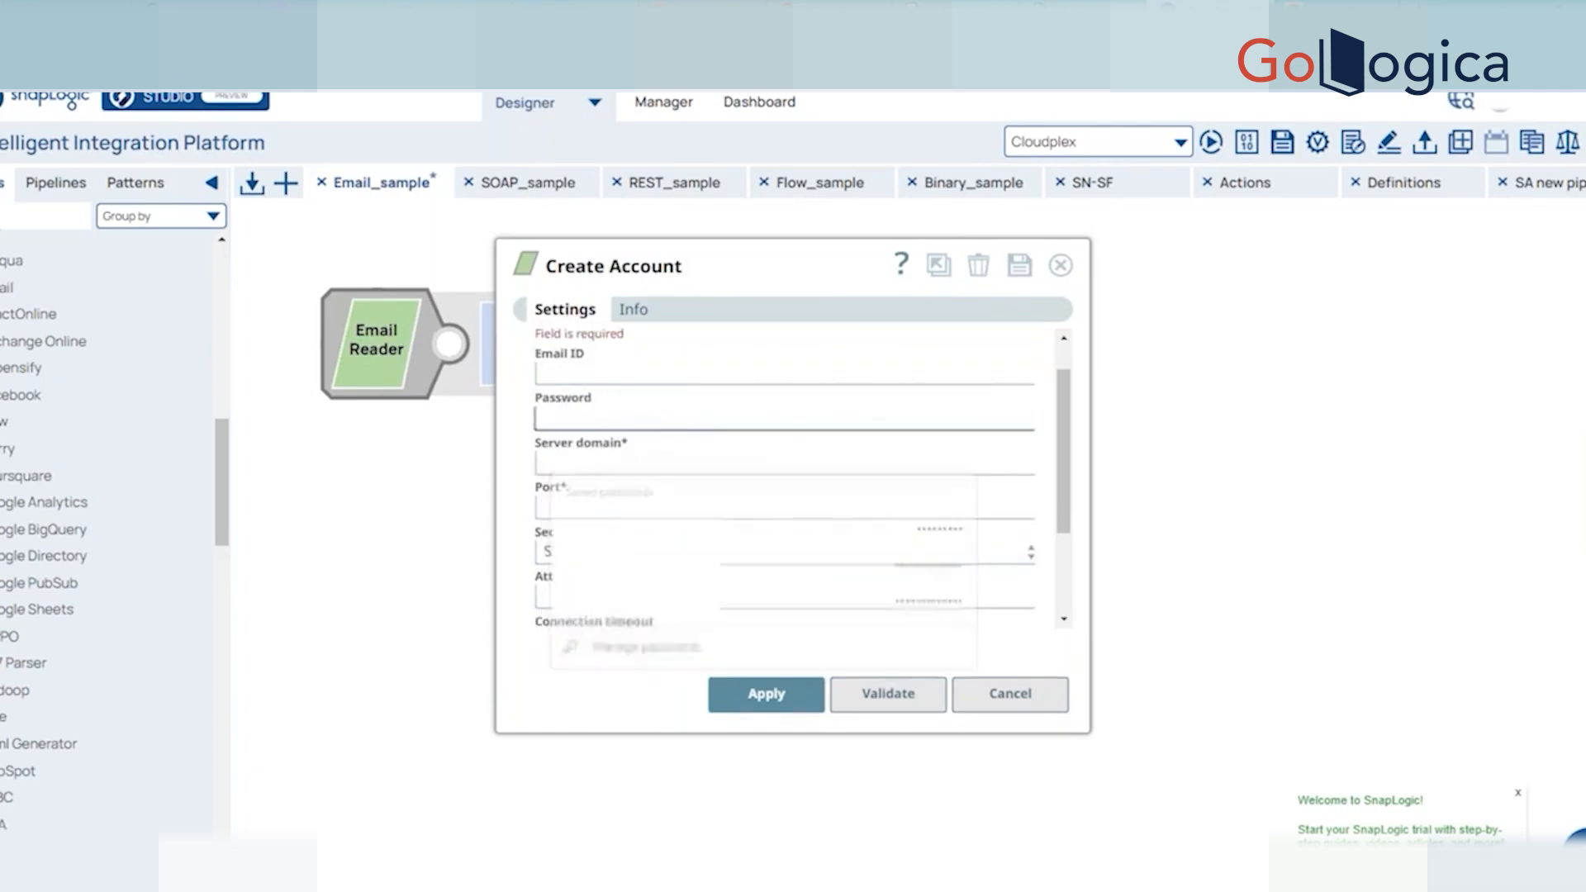
{"action": "left_click", "coordinate": [647, 465]}
{"action": "left_click", "coordinate": [633, 506]}
{"action": "scroll", "coordinate": [704, 464], "scroll_direction": "down", "scroll_amount": 4}
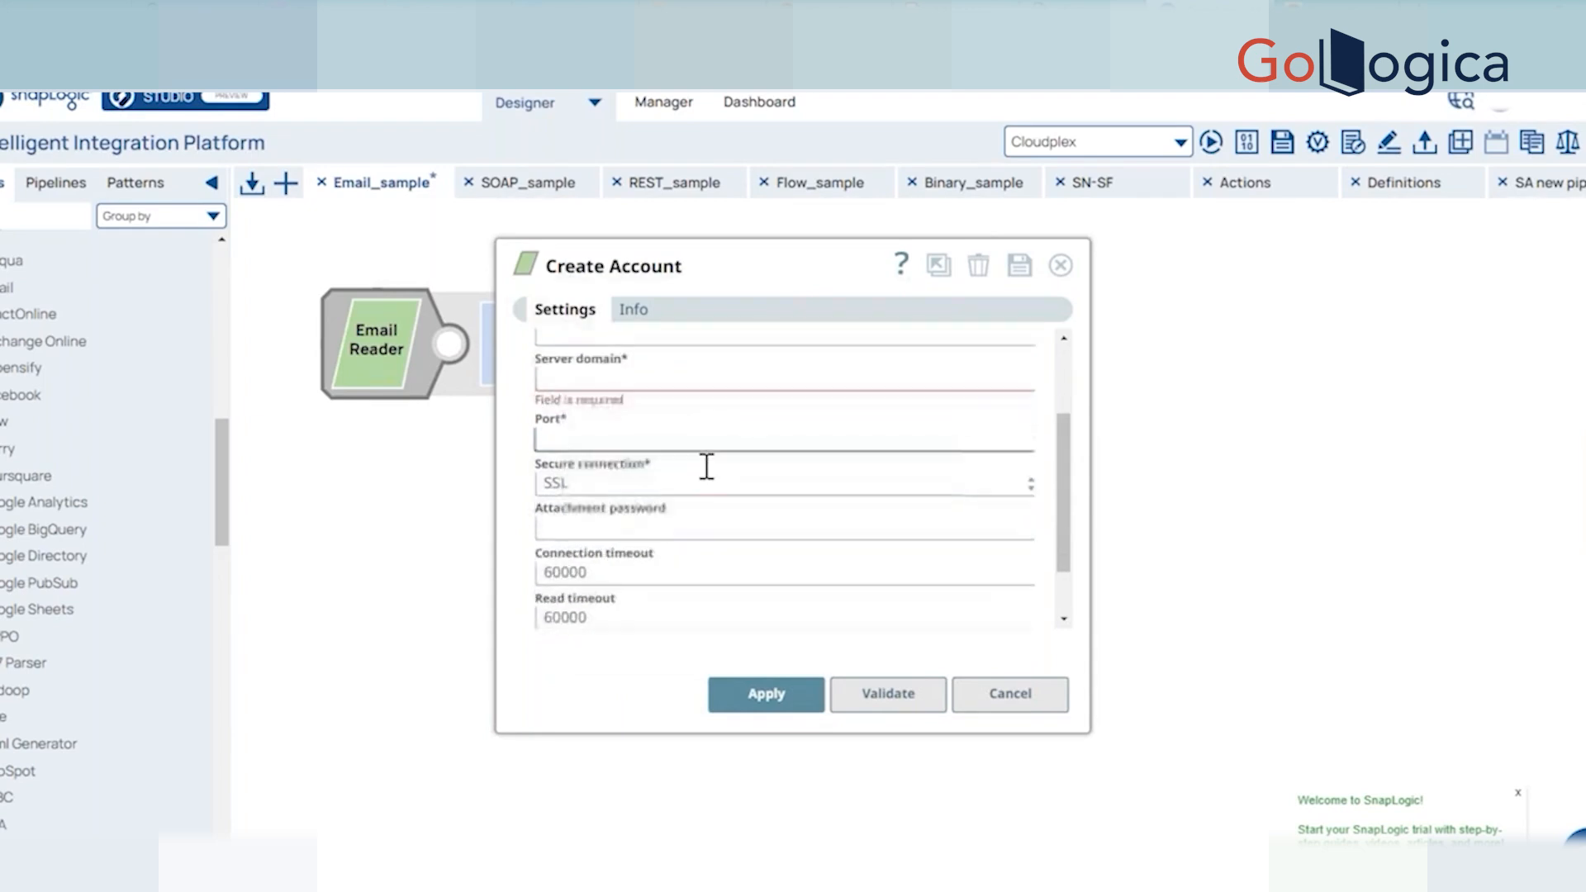
Review the account's secure connection options, attachment password, timeouts and mail properties, and cancel creating the account.
{"action": "left_click", "coordinate": [589, 413]}
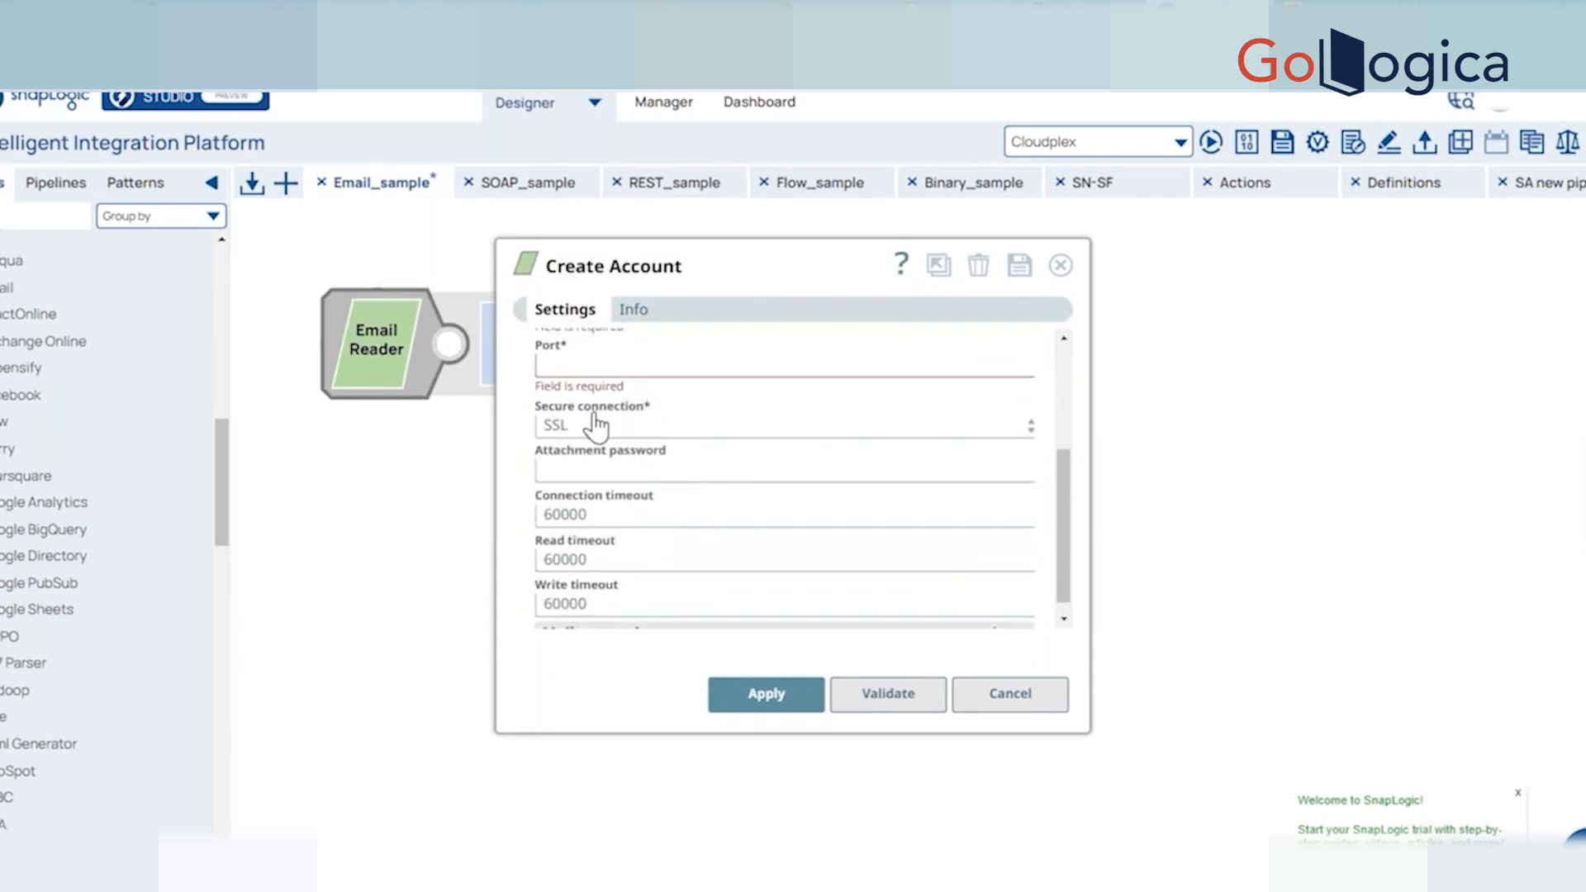
{"action": "left_click", "coordinate": [589, 425]}
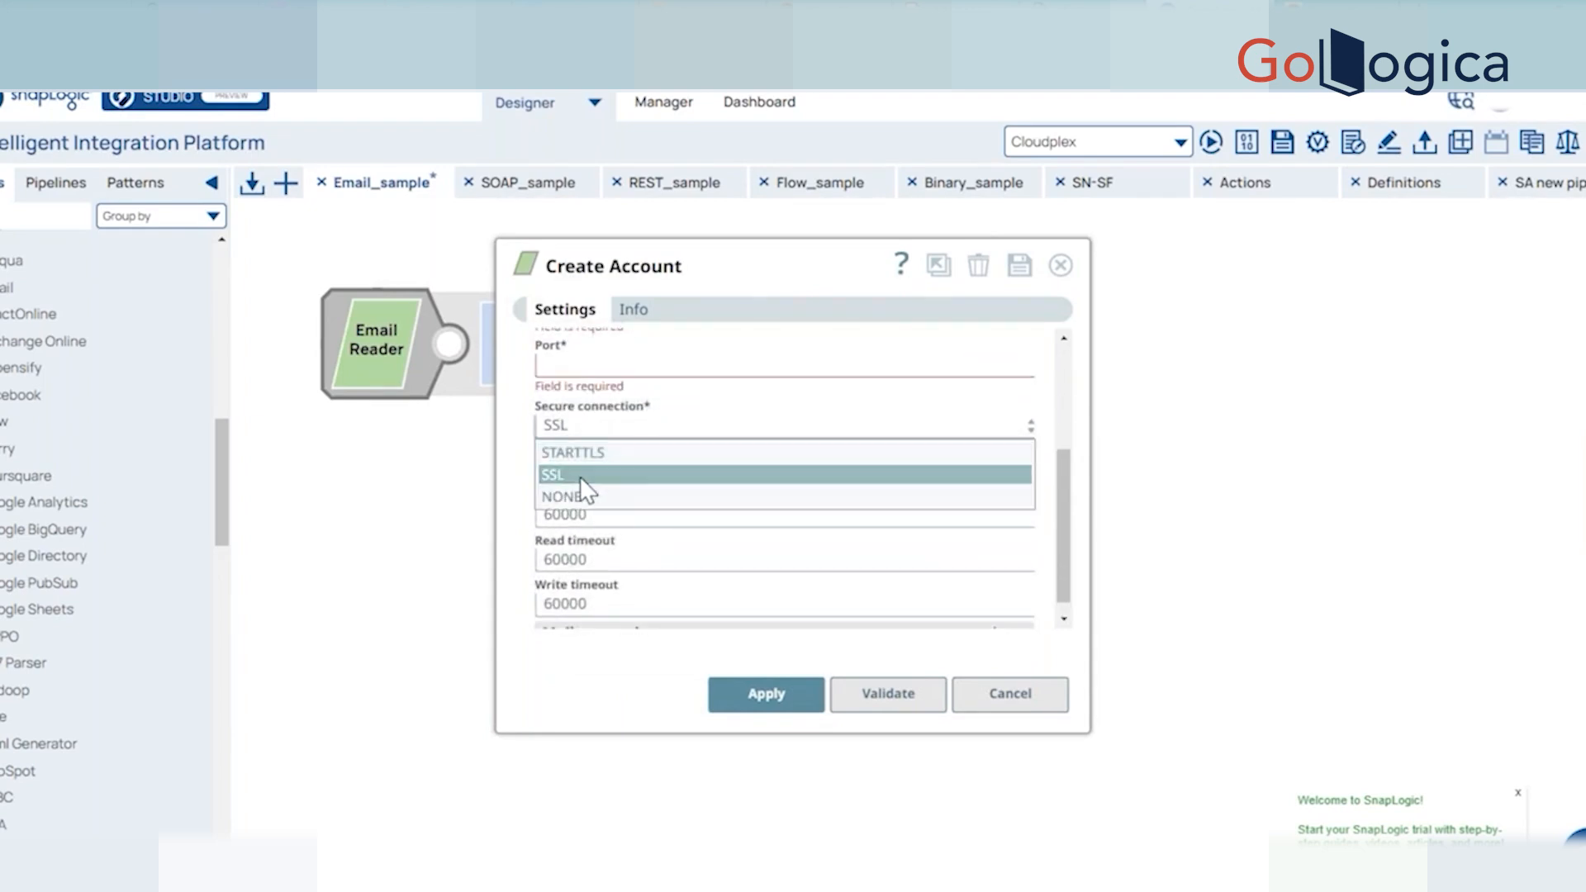
{"action": "left_click", "coordinate": [512, 483]}
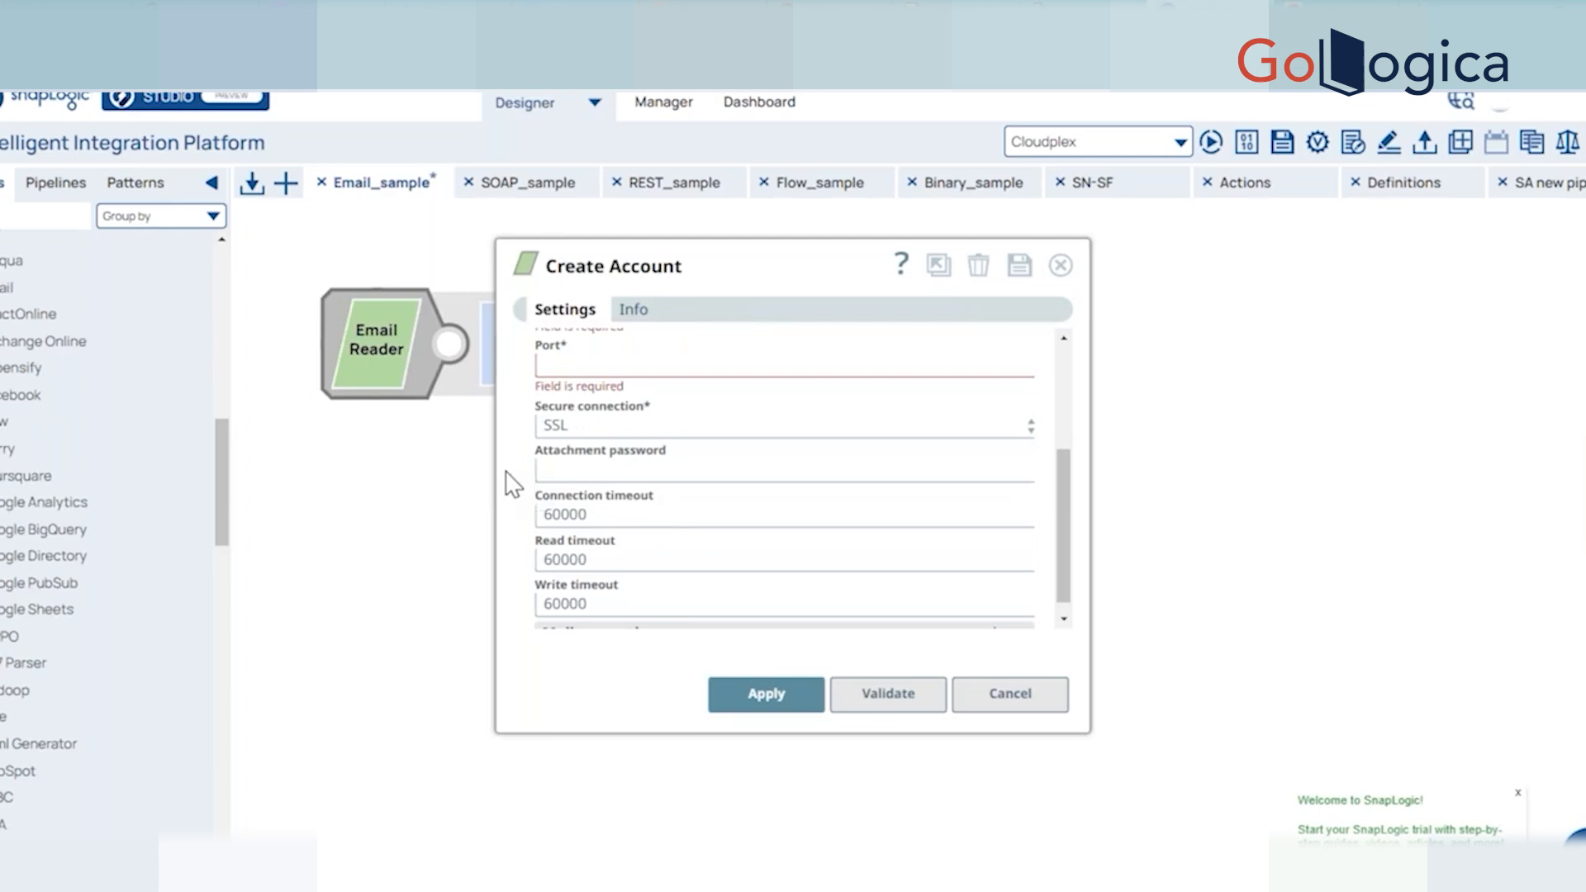
{"action": "left_click", "coordinate": [605, 474]}
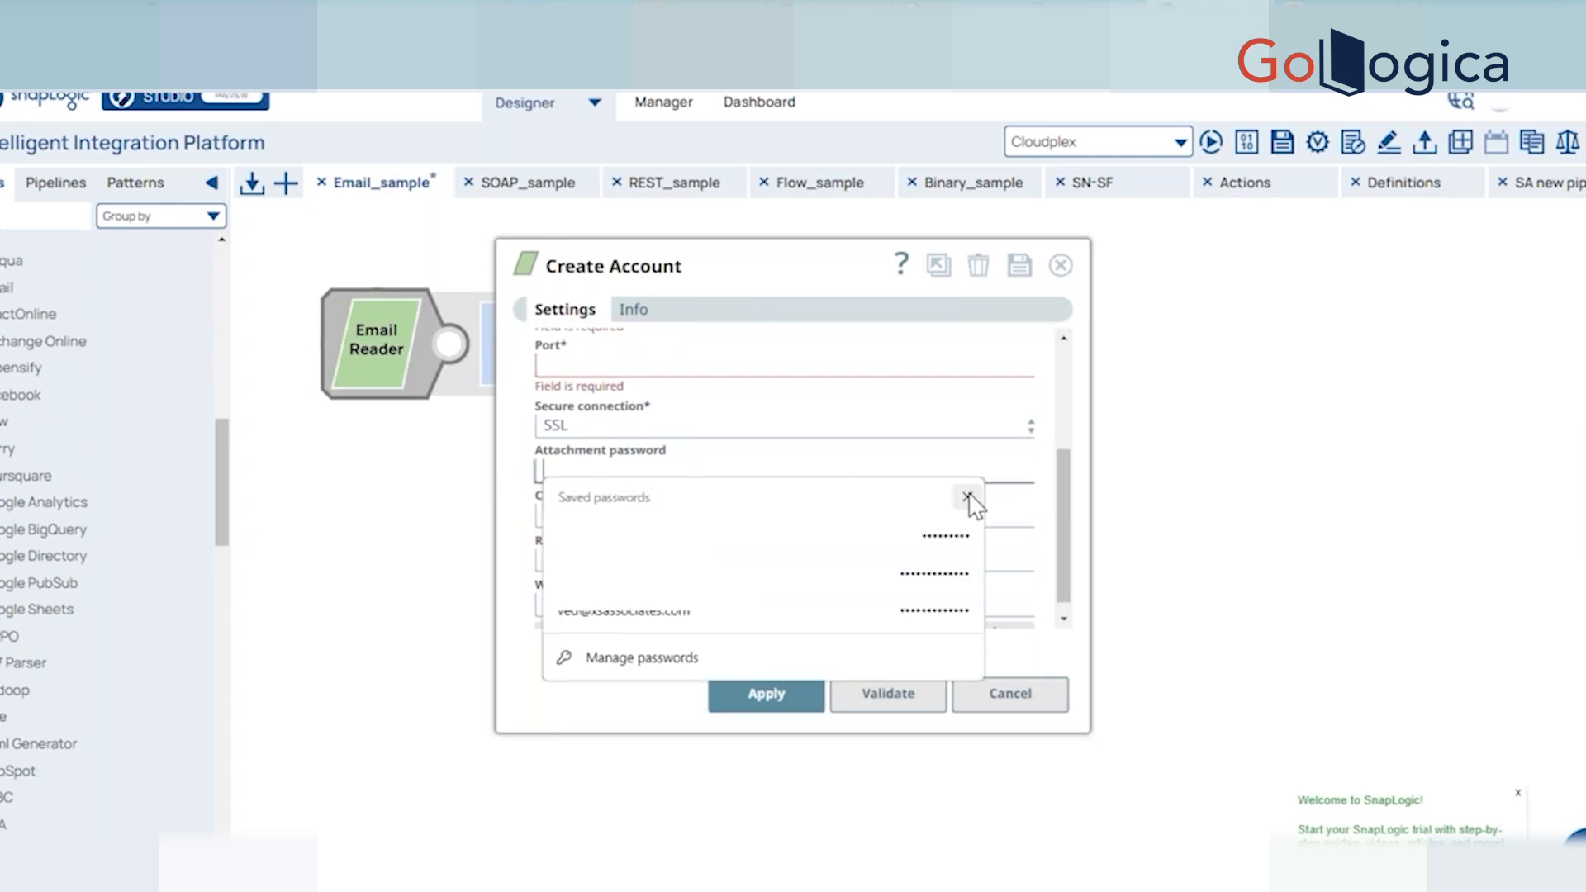
{"action": "left_click", "coordinate": [730, 464]}
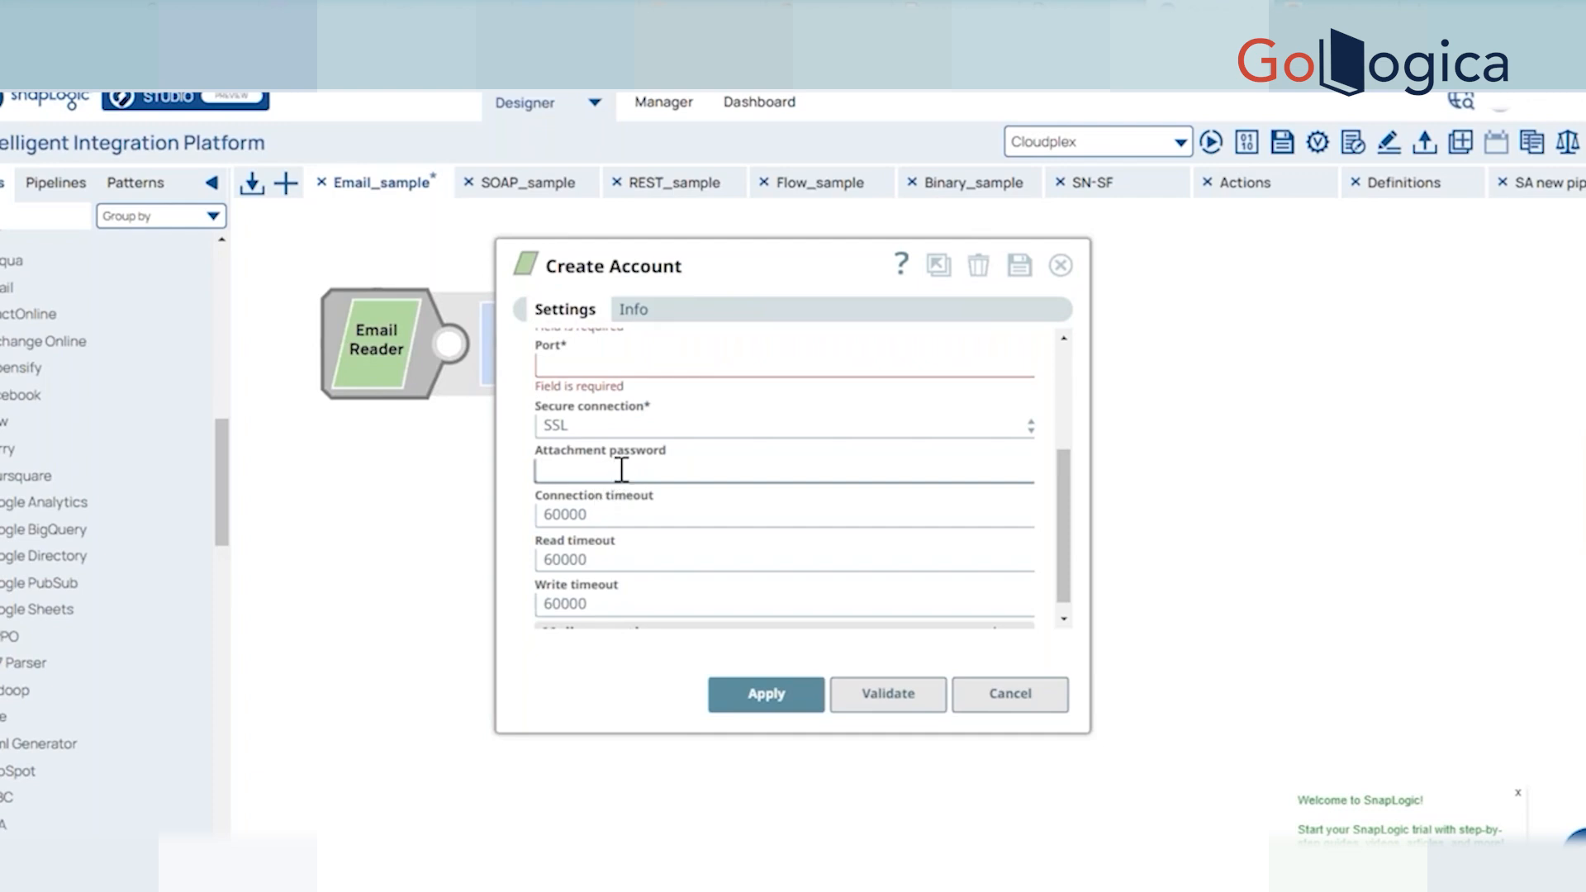
{"action": "scroll", "coordinate": [644, 458], "scroll_direction": "down", "scroll_amount": 1}
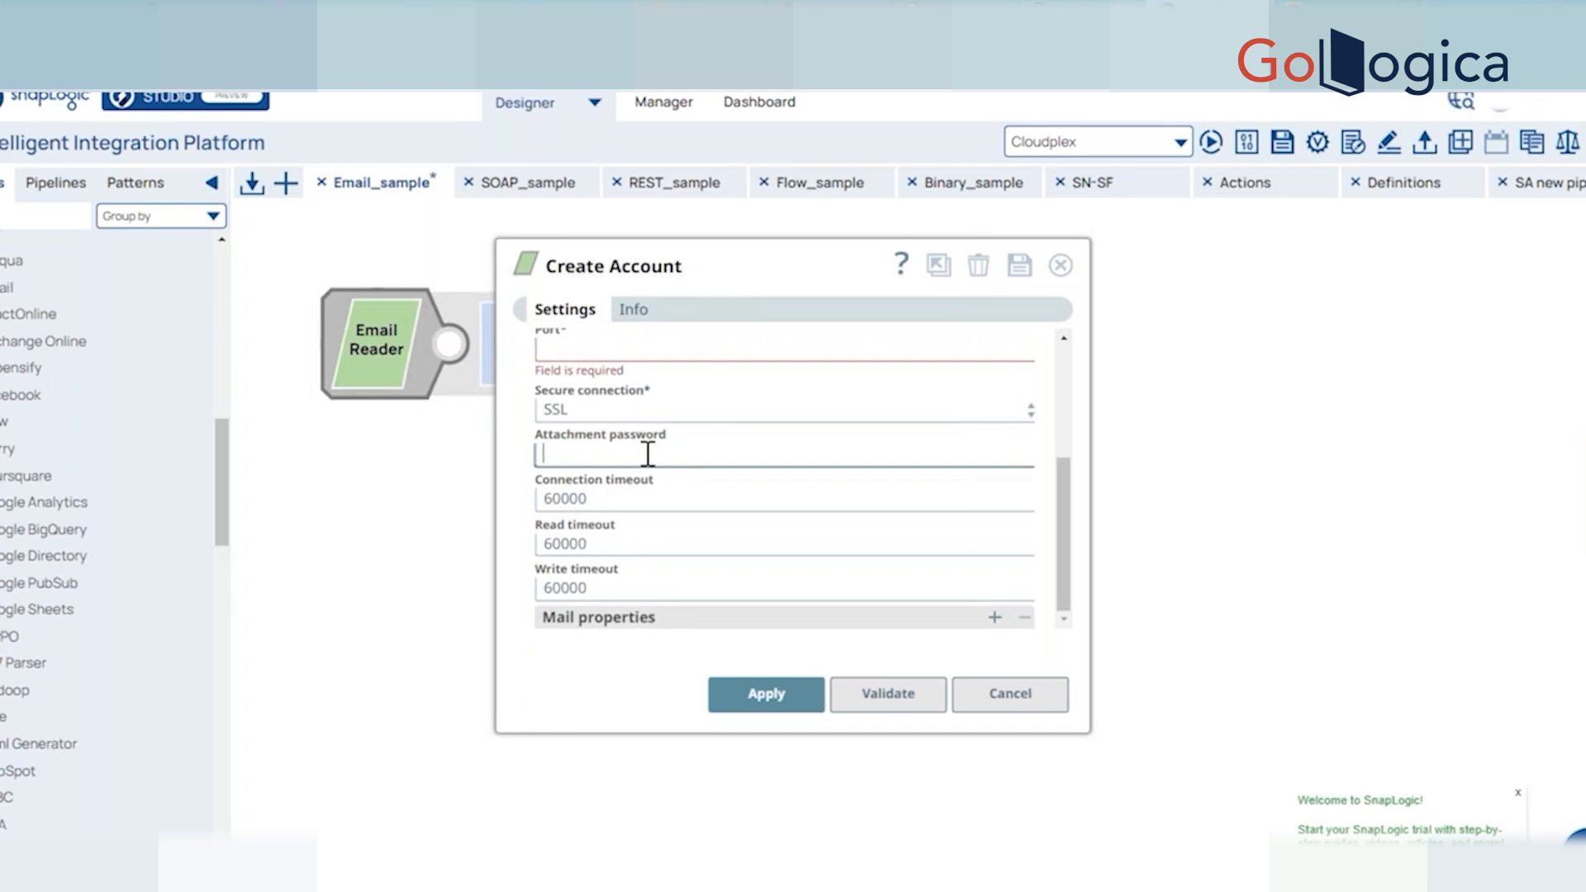
{"action": "scroll", "coordinate": [648, 453], "scroll_direction": "up", "scroll_amount": 1}
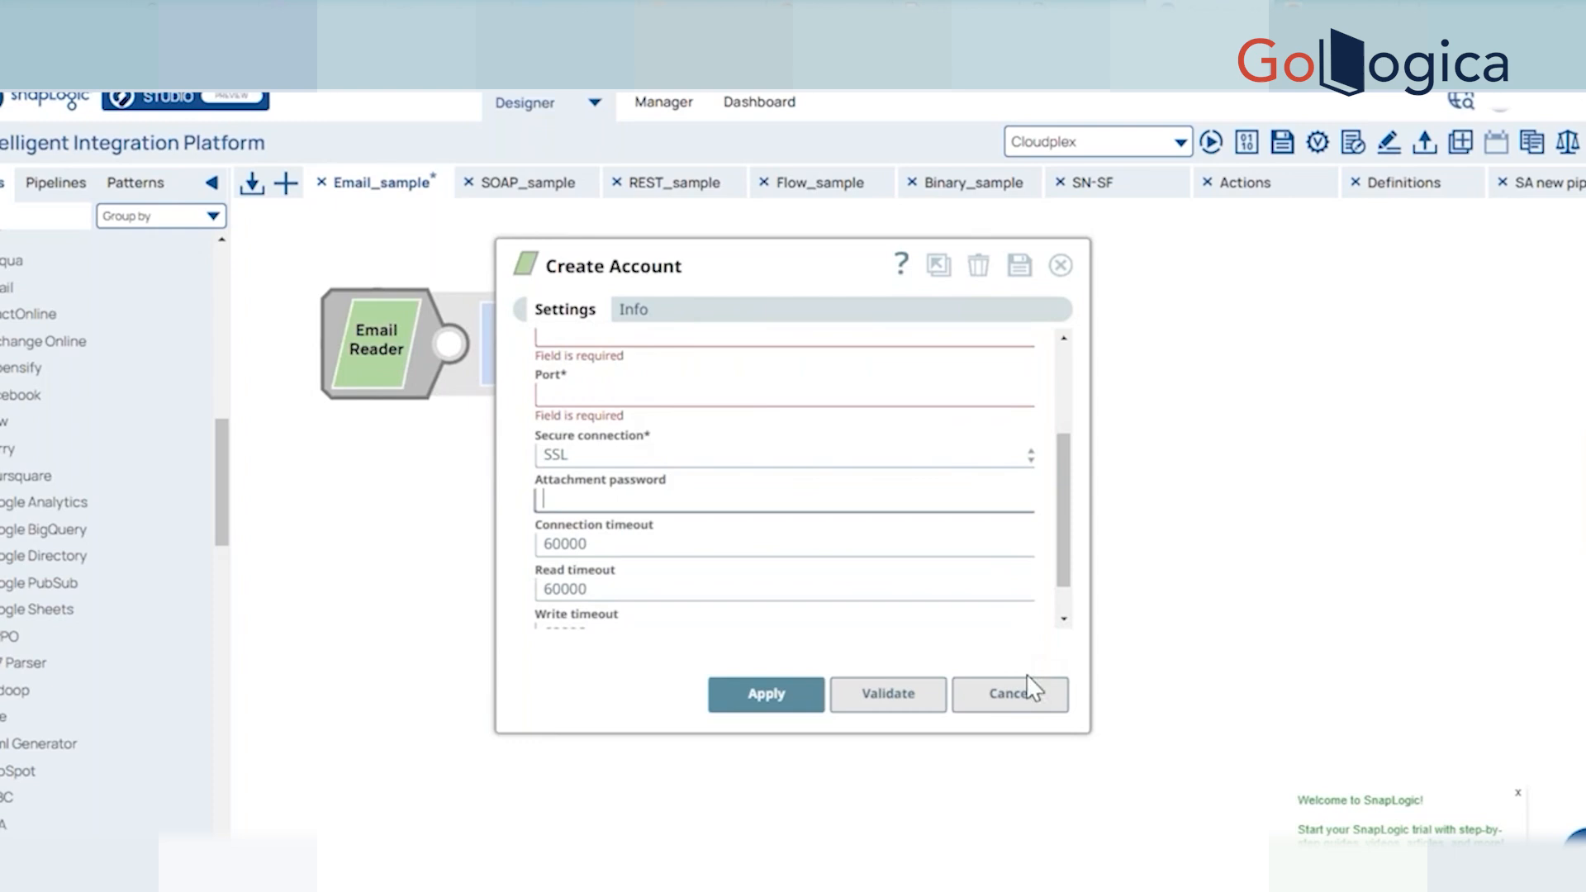
{"action": "left_click", "coordinate": [1012, 693]}
Review the Email Reader's settings down to the target folder and enlarge the dialog to show all fields.
{"action": "left_click", "coordinate": [582, 319]}
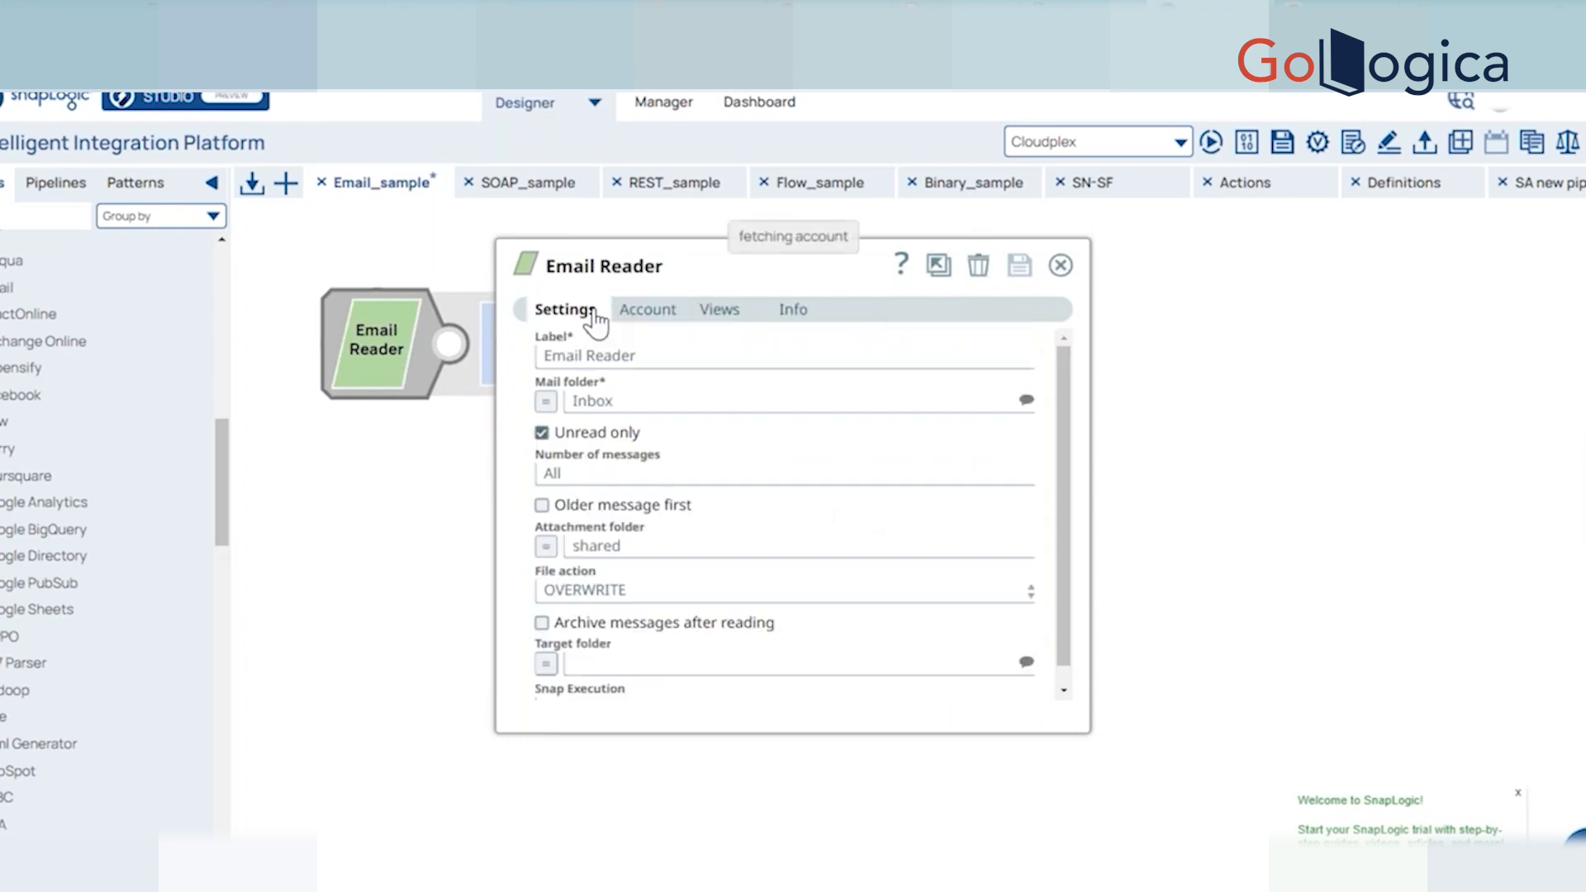
{"action": "scroll", "coordinate": [789, 607], "scroll_direction": "down", "scroll_amount": 1}
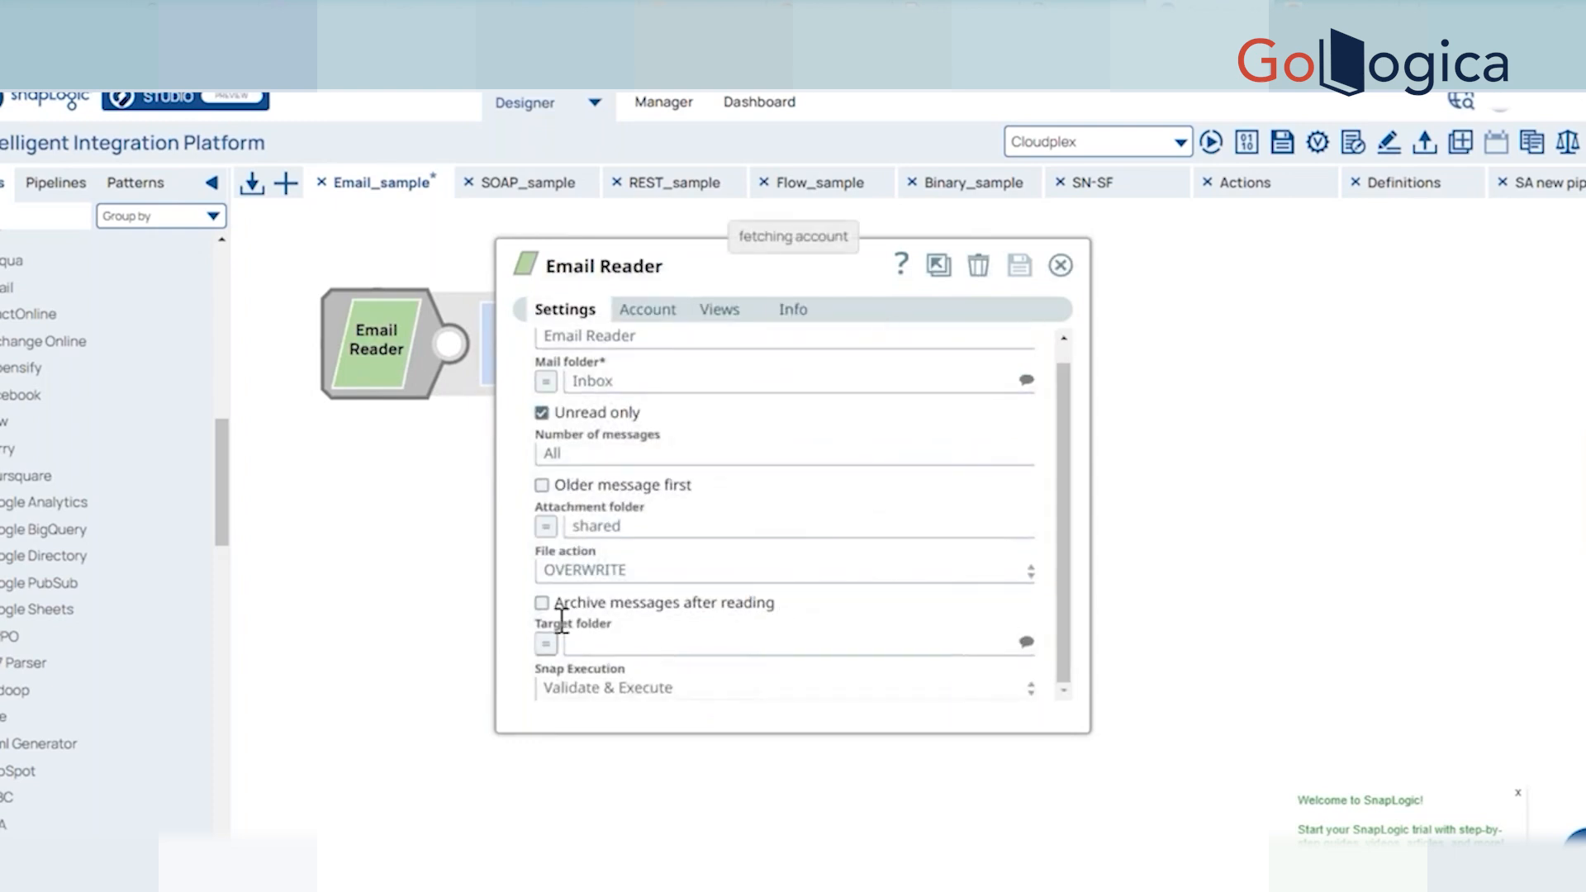
{"action": "left_click_drag", "start_coordinate": [562, 624], "coordinate": [611, 625]}
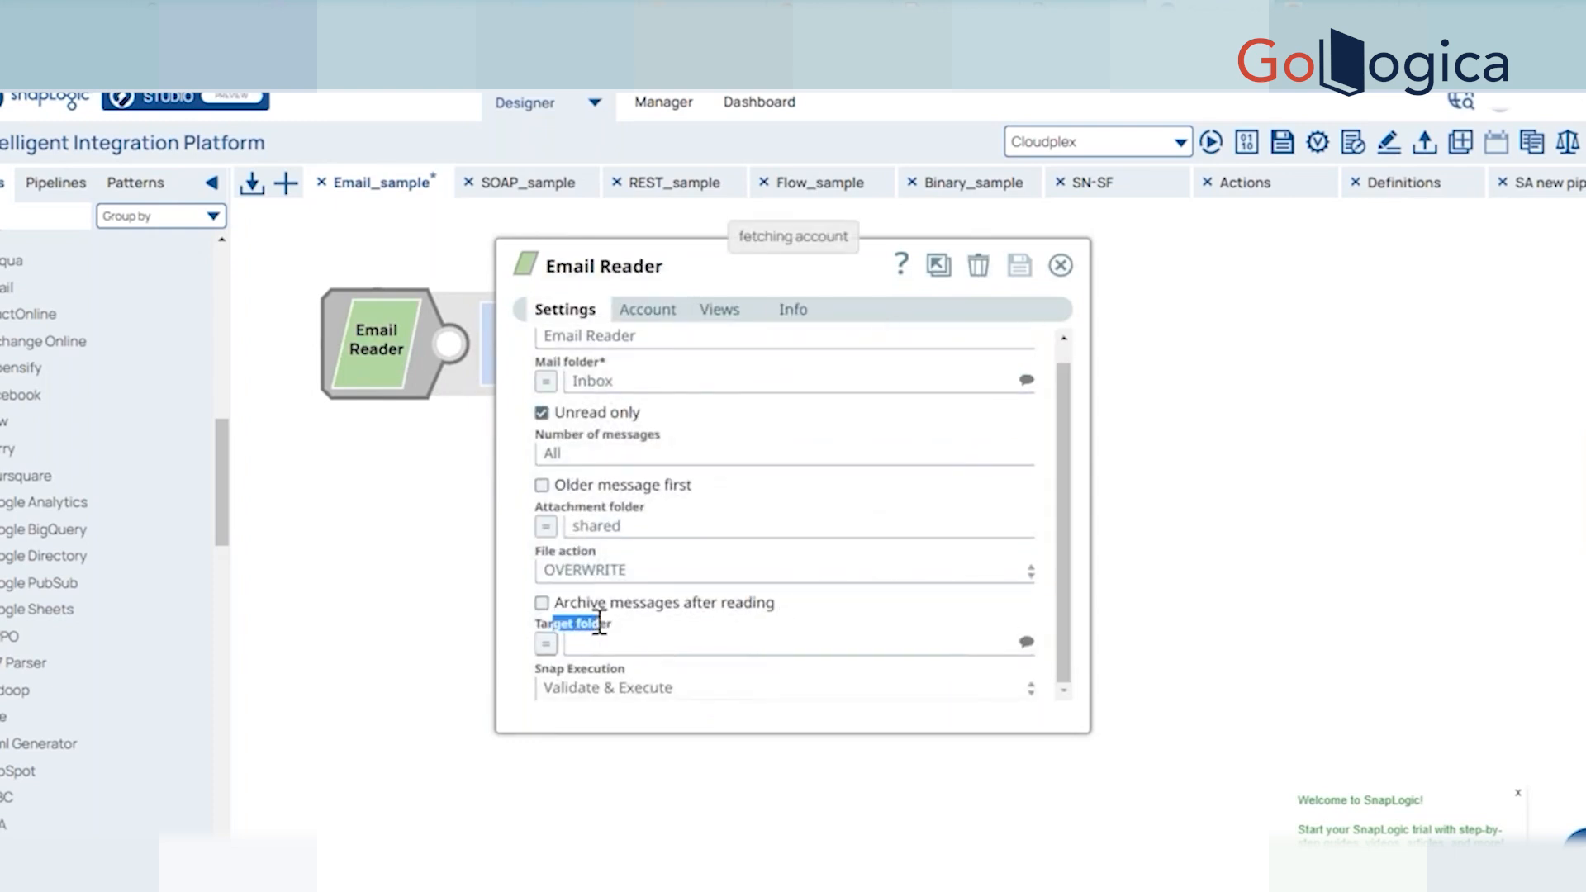
{"action": "left_click", "coordinate": [780, 640]}
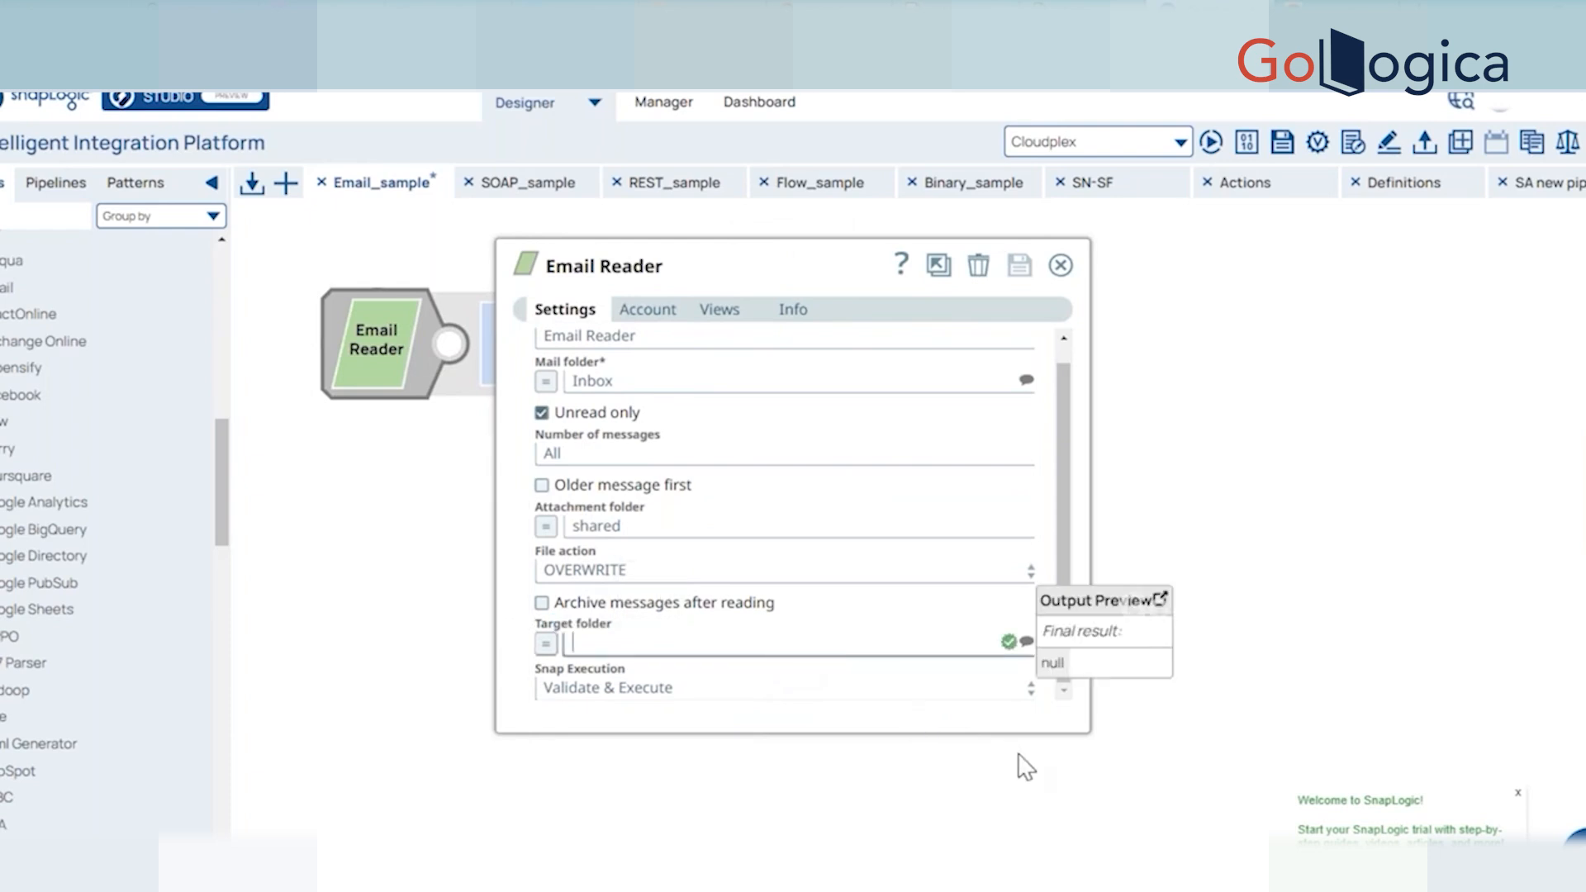
{"action": "left_click_drag", "start_coordinate": [1089, 730], "coordinate": [1144, 838]}
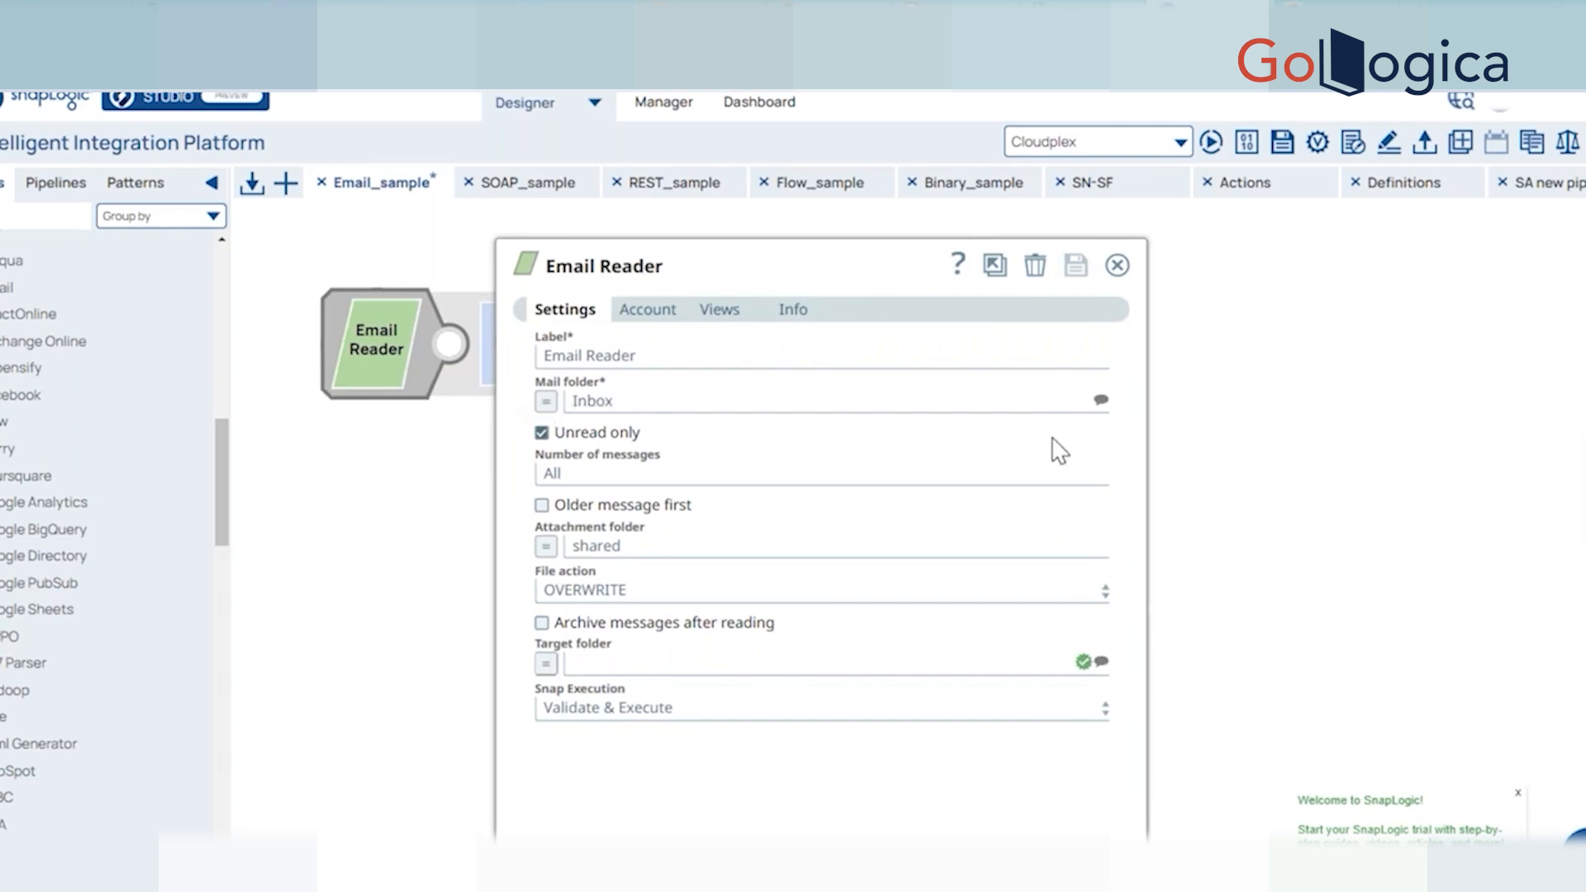
{"action": "left_click", "coordinate": [635, 312]}
{"action": "left_click", "coordinate": [582, 316]}
{"action": "left_click", "coordinate": [1089, 408]}
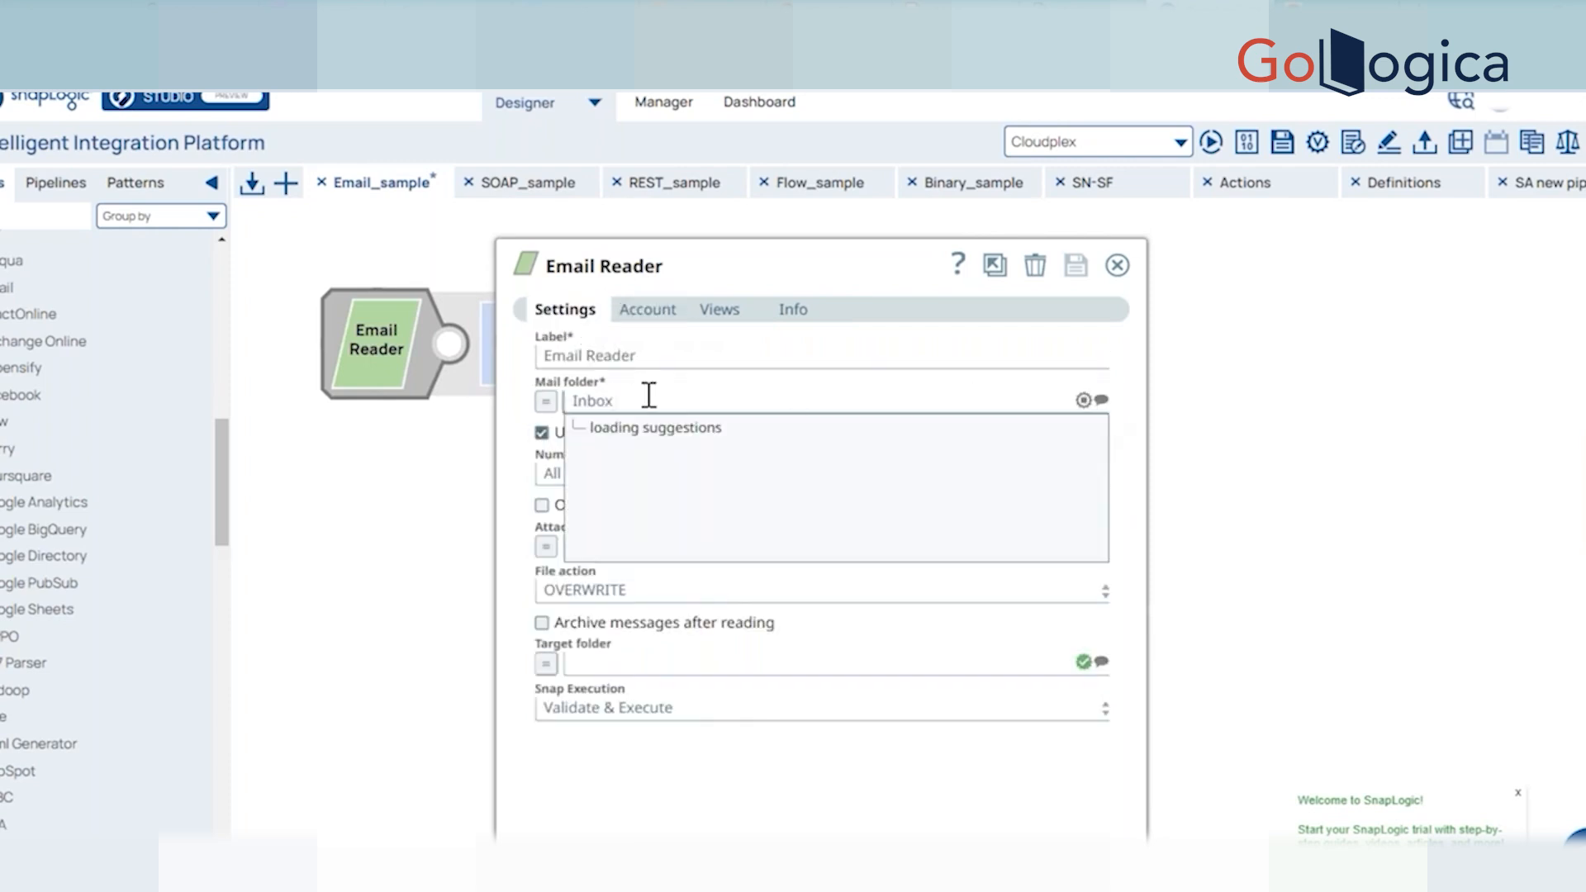
{"action": "left_click", "coordinate": [519, 436]}
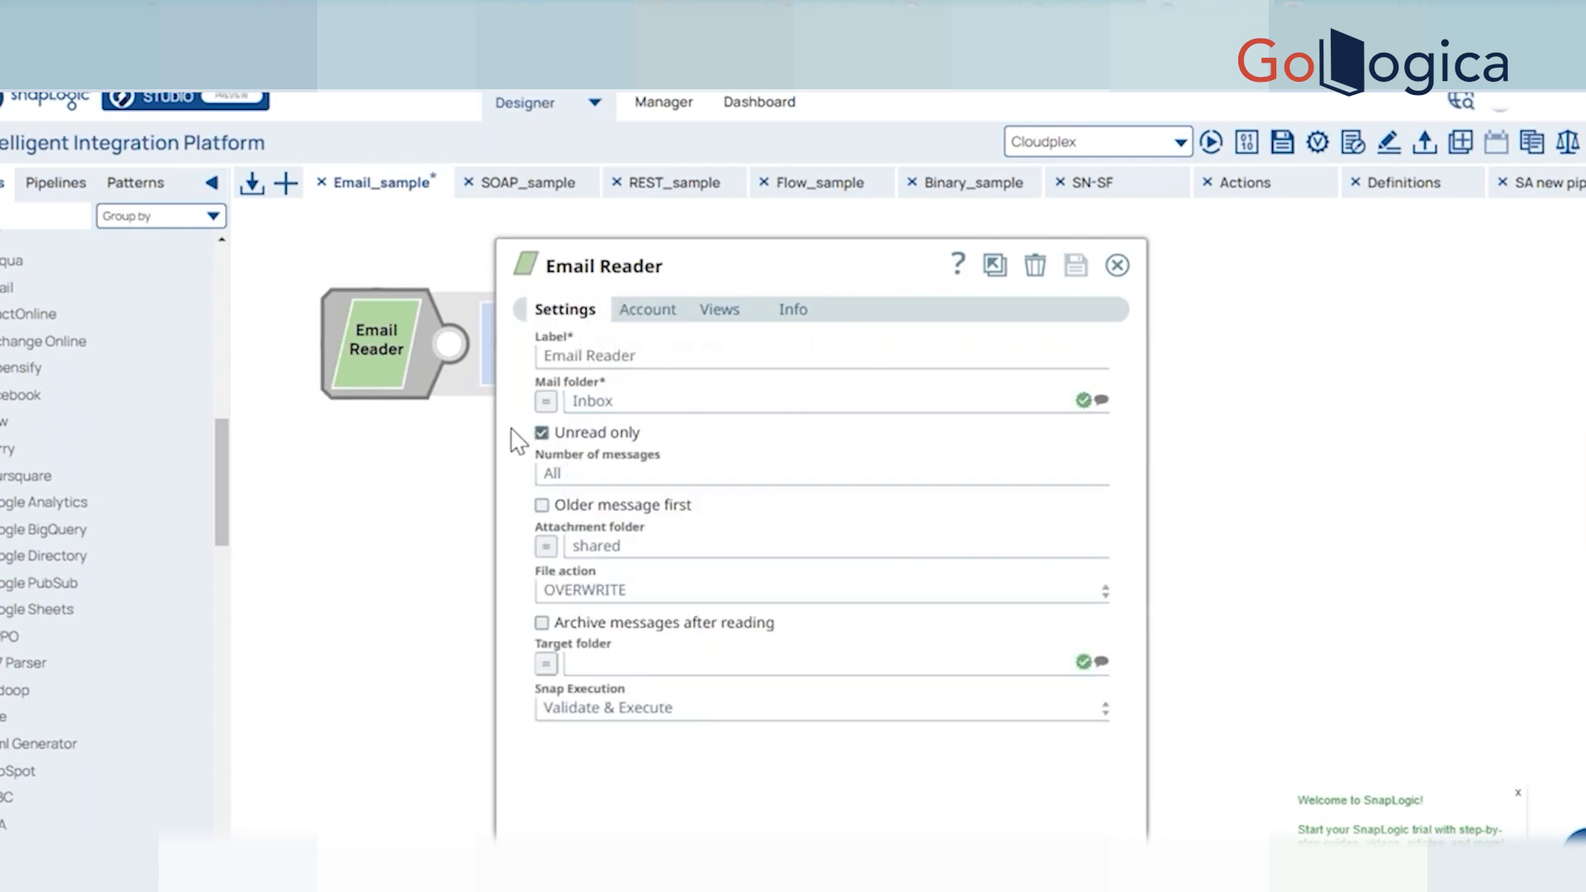
Check the Email Reader's number of messages setting, keeping it at All.
{"action": "double_click", "coordinate": [567, 476]}
{"action": "left_click", "coordinate": [533, 487]}
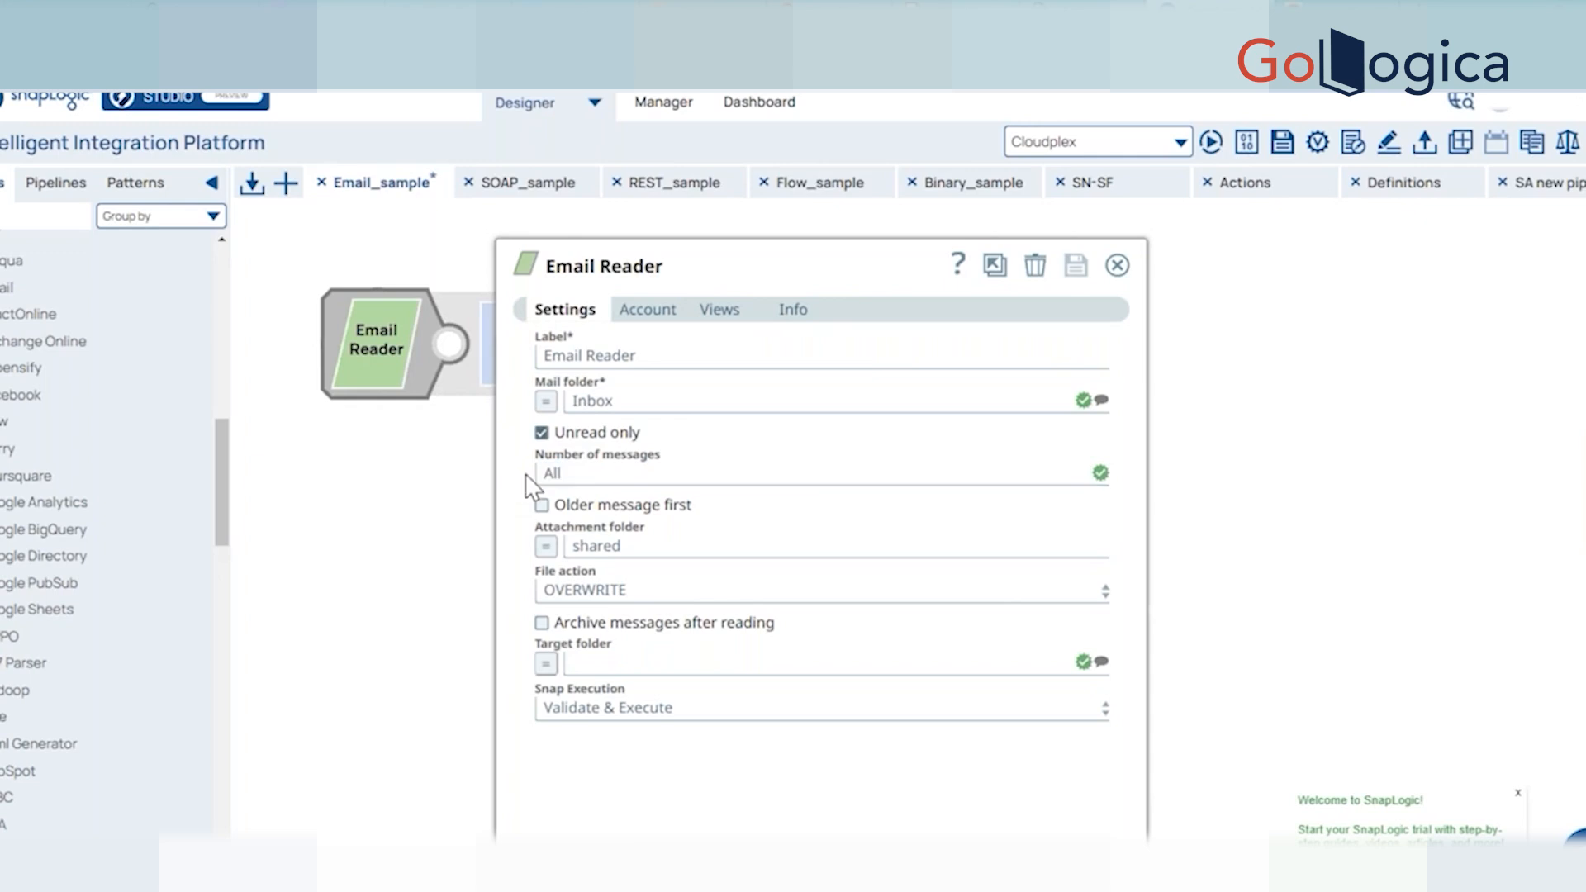
{"action": "left_click", "coordinate": [577, 473]}
{"action": "double_click", "coordinate": [550, 474]}
{"action": "left_click", "coordinate": [514, 527]}
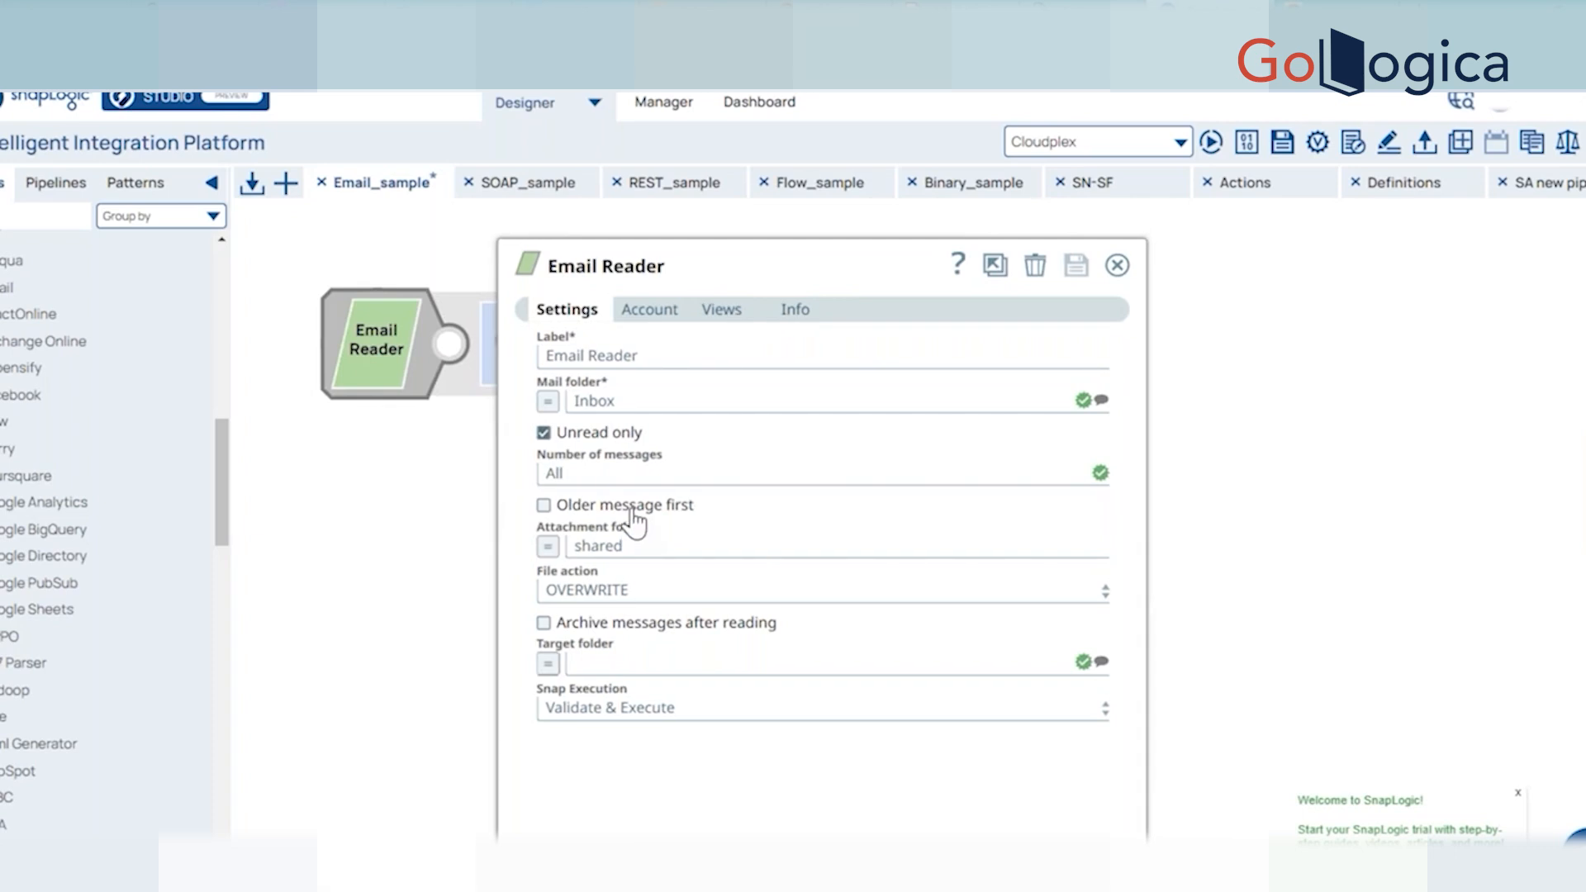
Review the Email Reader's older message first option and attachment folder, keeping the folder as shared.
{"action": "mouse_move", "coordinate": [632, 520]}
{"action": "left_click", "coordinate": [646, 547]}
{"action": "left_click_drag", "start_coordinate": [645, 547], "coordinate": [576, 559]}
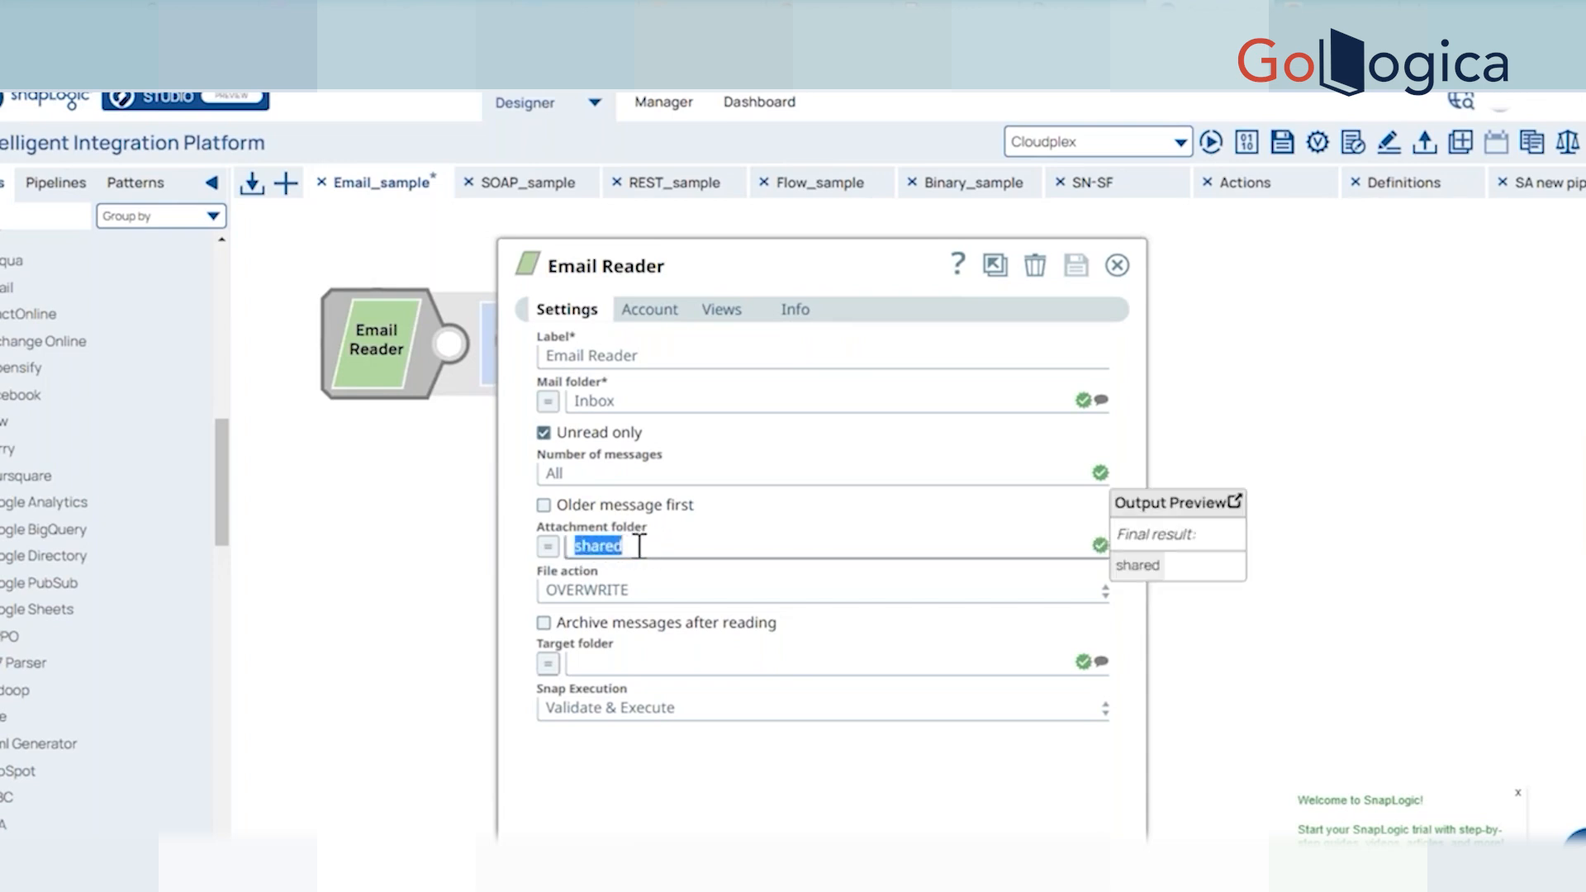
{"action": "left_click", "coordinate": [641, 547]}
{"action": "left_click", "coordinate": [635, 785]}
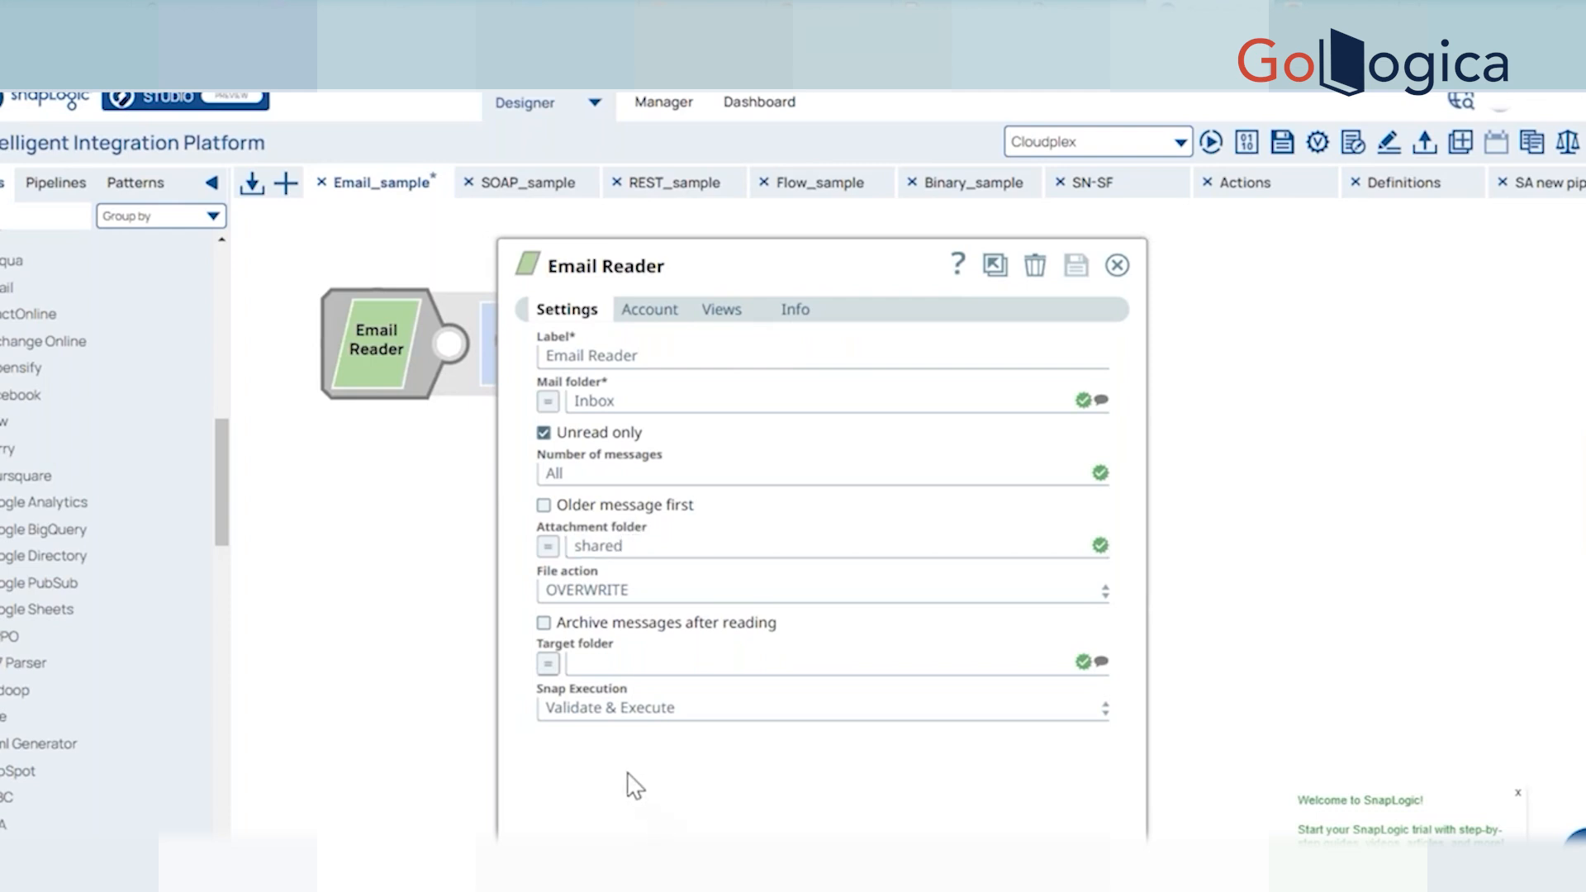
Review the Email Reader's file action choices, keeping OVERWRITE, and read the description of the target folder.
{"action": "left_click", "coordinate": [602, 599]}
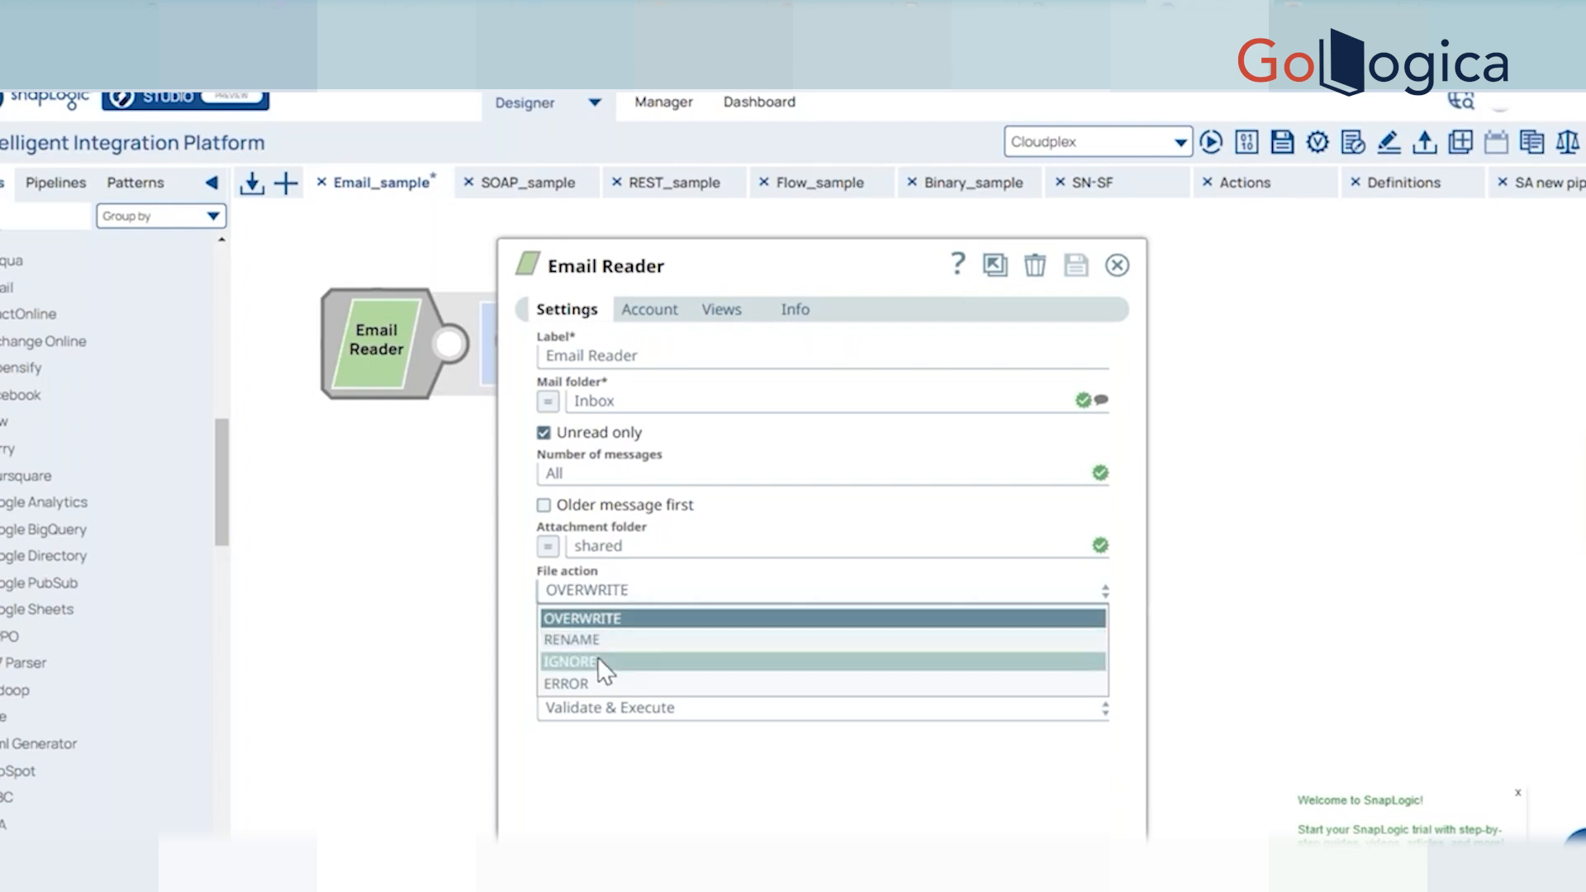
{"action": "left_click", "coordinate": [515, 584]}
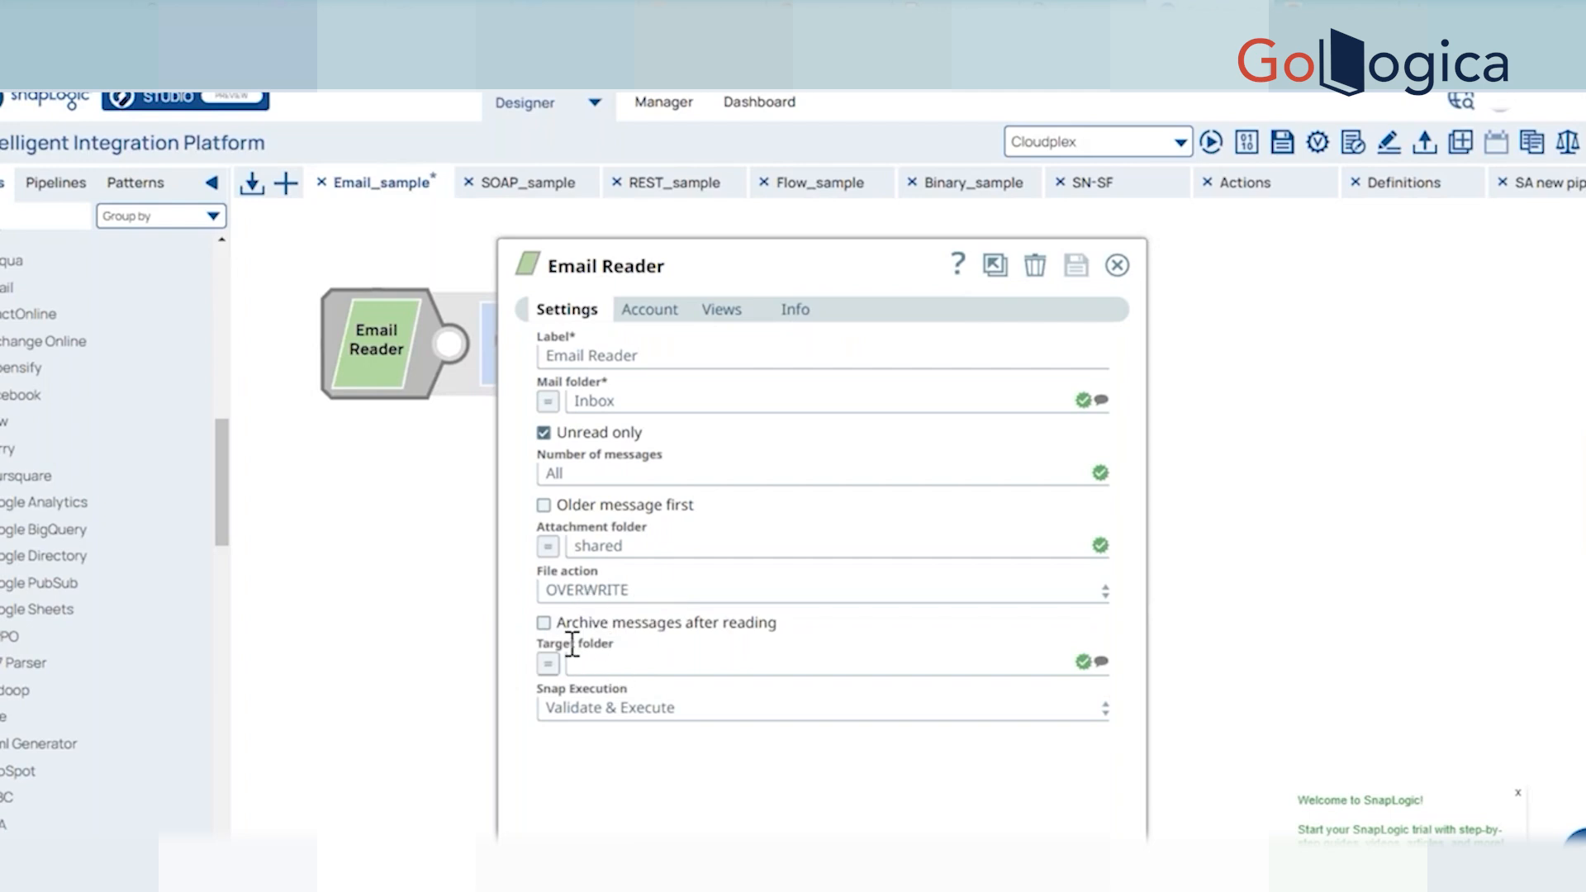
{"action": "mouse_move", "coordinate": [572, 643]}
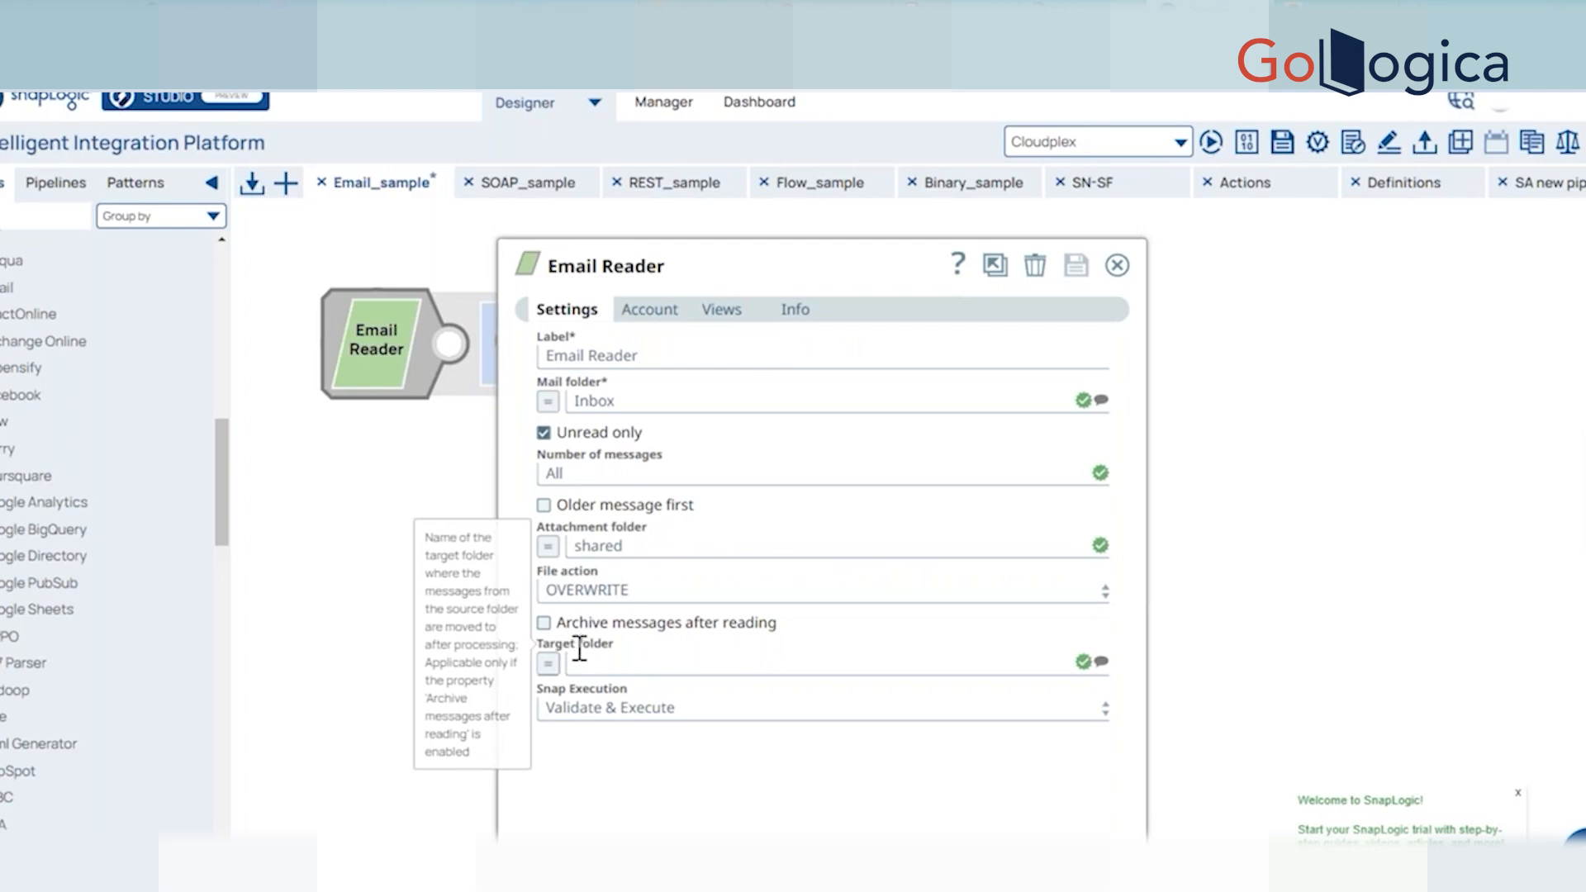
Try archiving messages after reading, check the target folder field, and close the Email Reader while discarding the changes.
{"action": "left_click", "coordinate": [543, 624]}
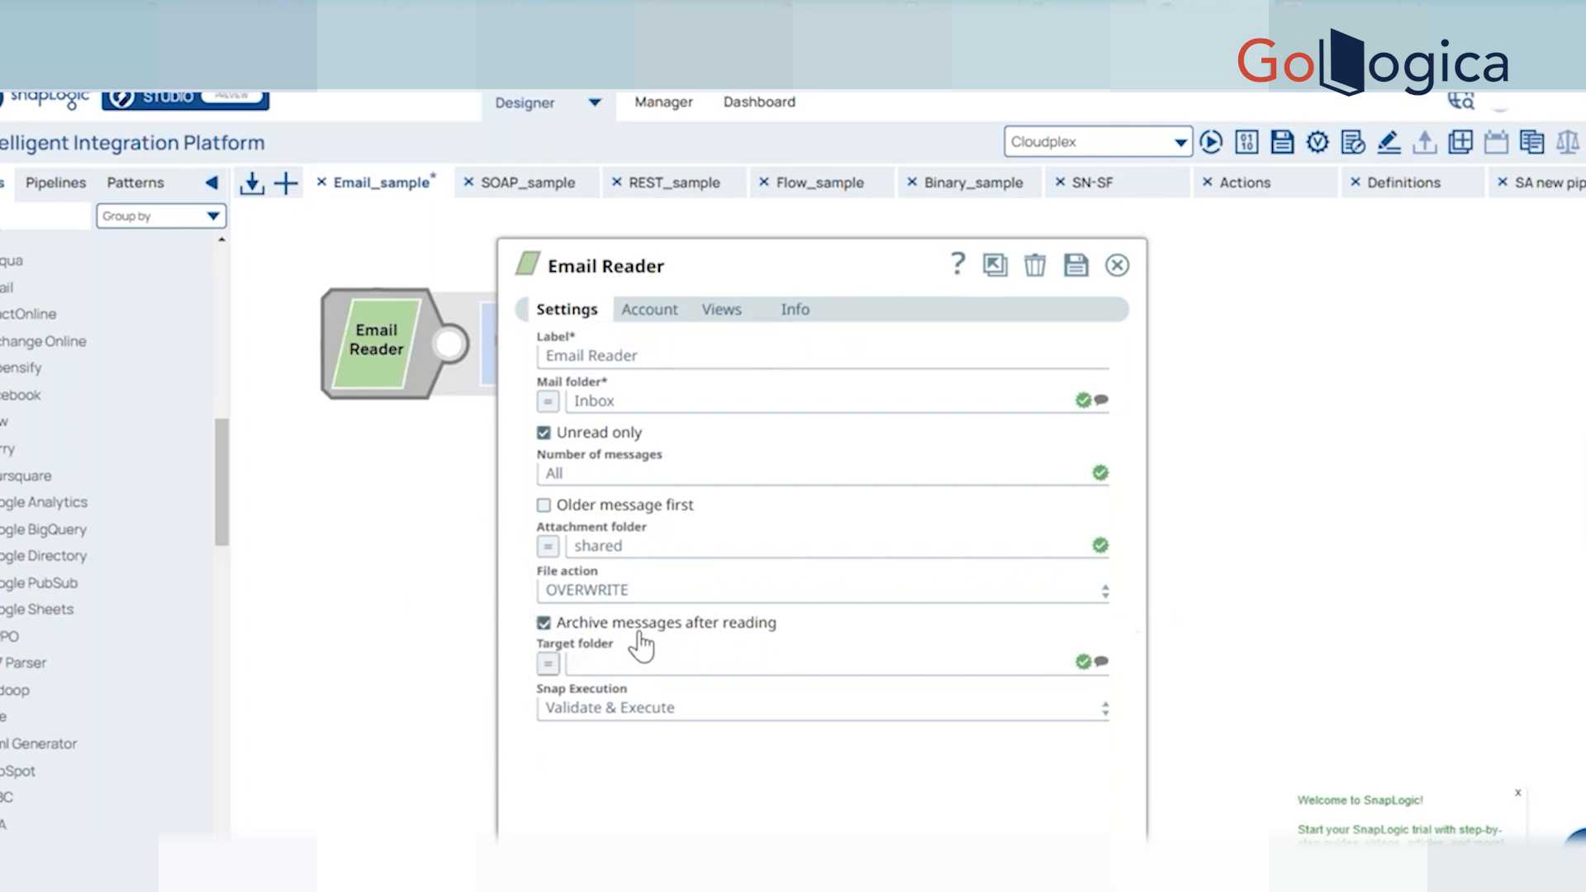
{"action": "left_click", "coordinate": [621, 662]}
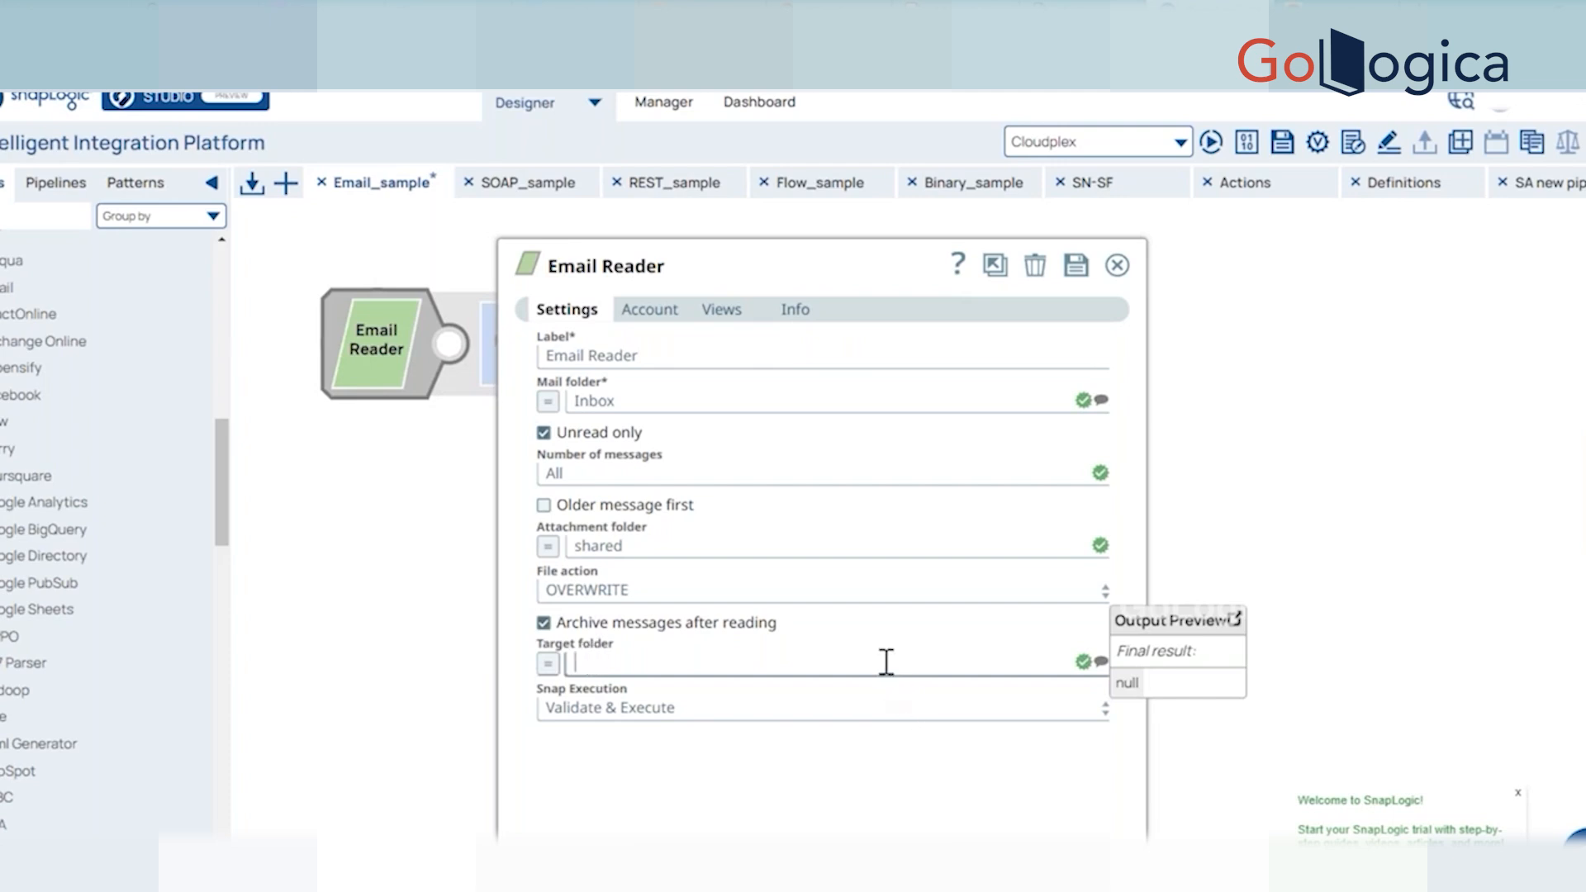
{"action": "left_click", "coordinate": [1116, 266]}
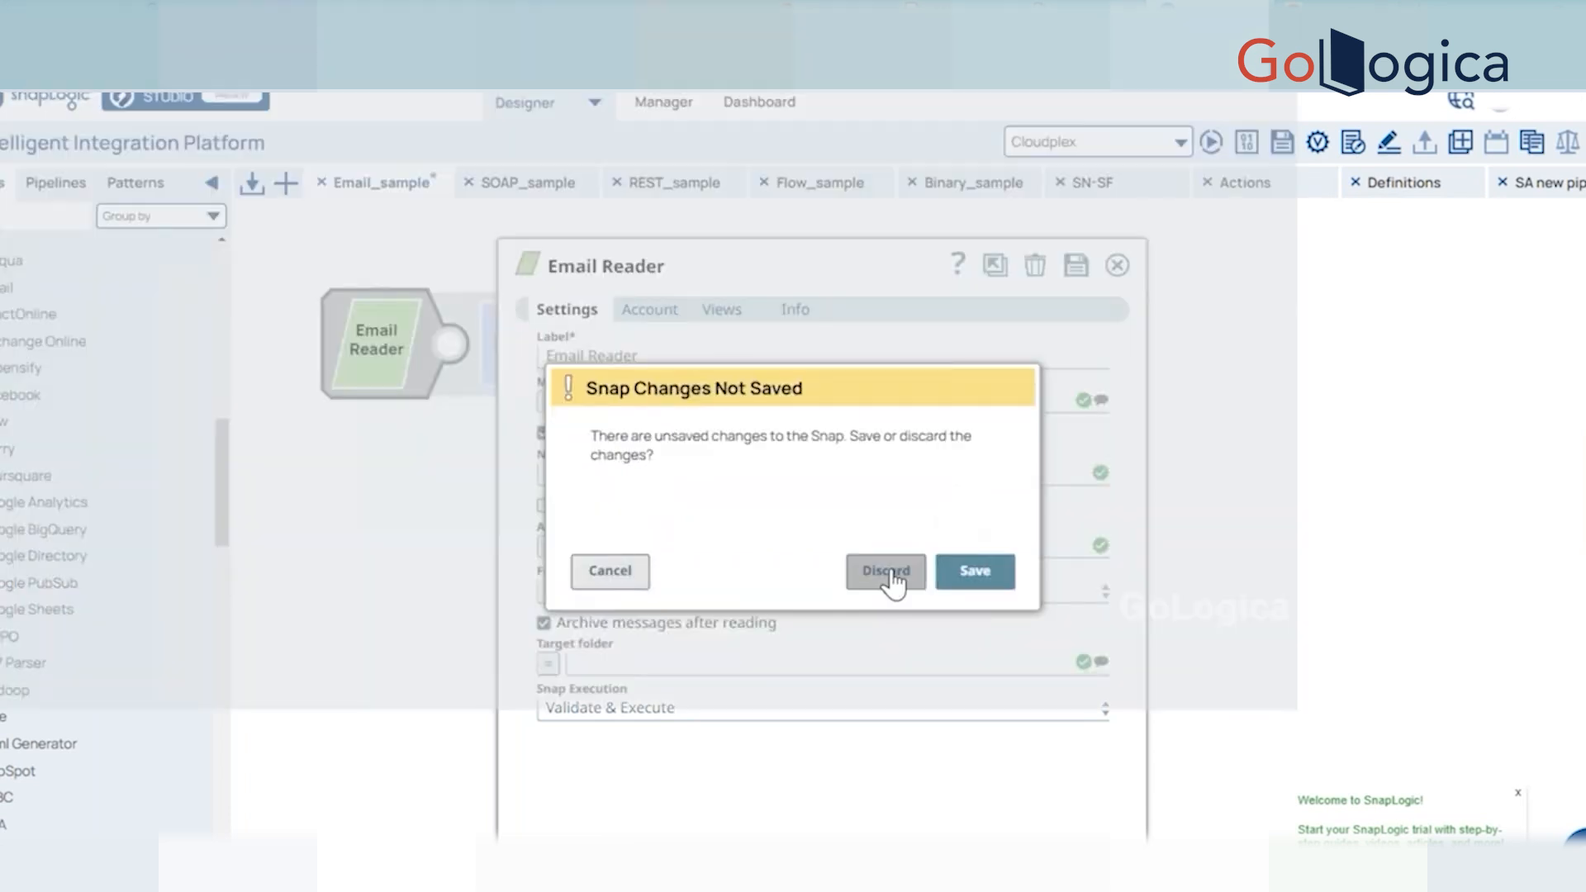
{"action": "left_click", "coordinate": [886, 572]}
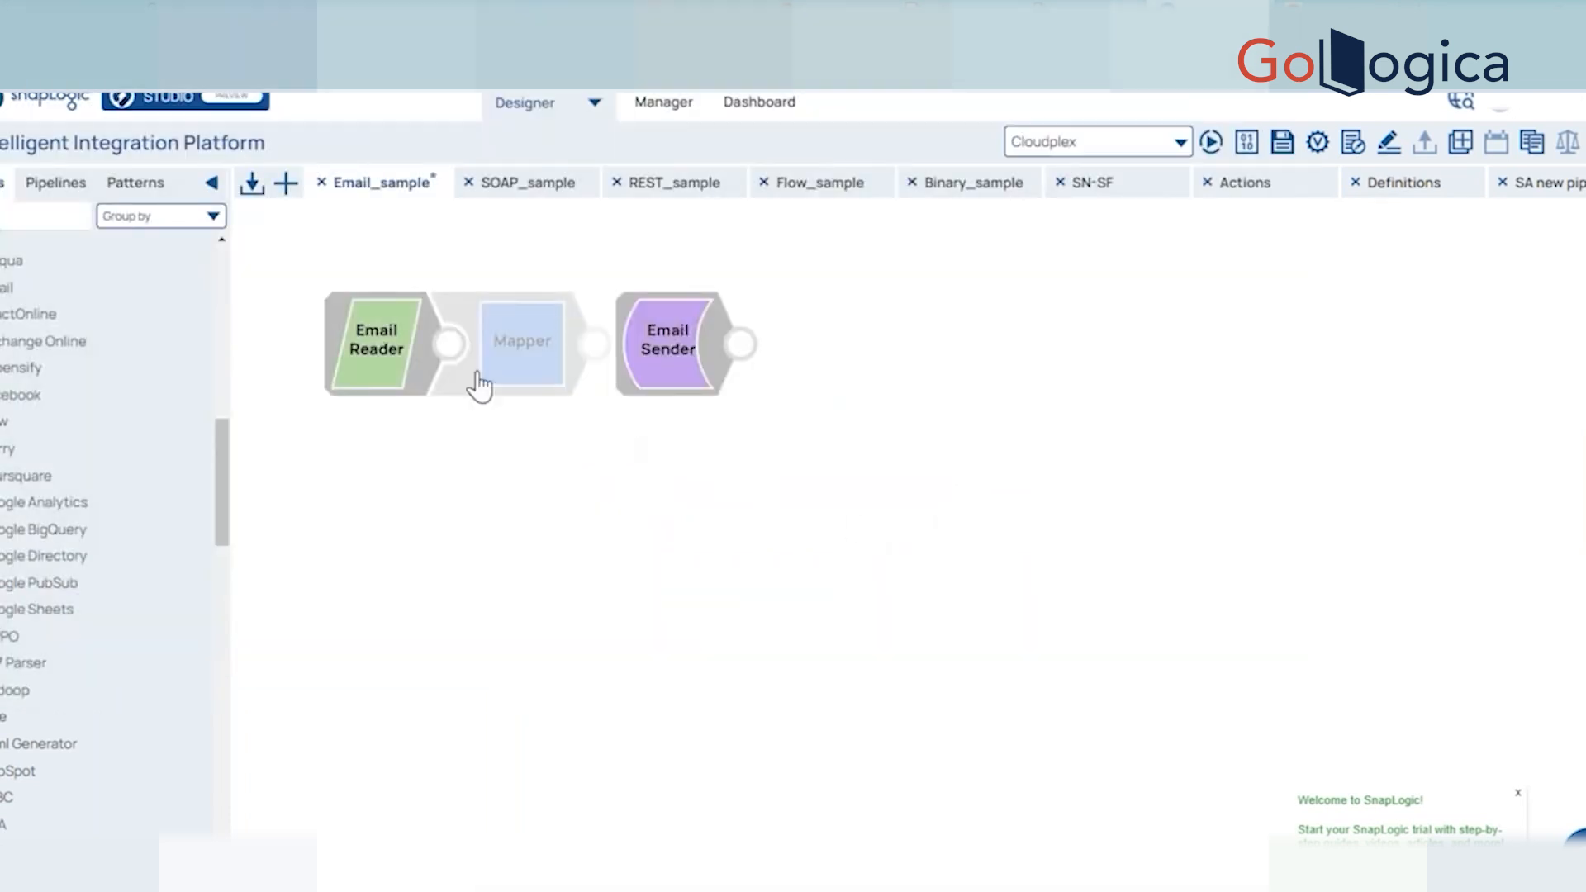
Attach the Email Reader snap directly in front of the Email Sender and open the Email Sender's settings.
{"action": "left_click_drag", "start_coordinate": [385, 361], "coordinate": [529, 364]}
{"action": "left_click", "coordinate": [671, 347]}
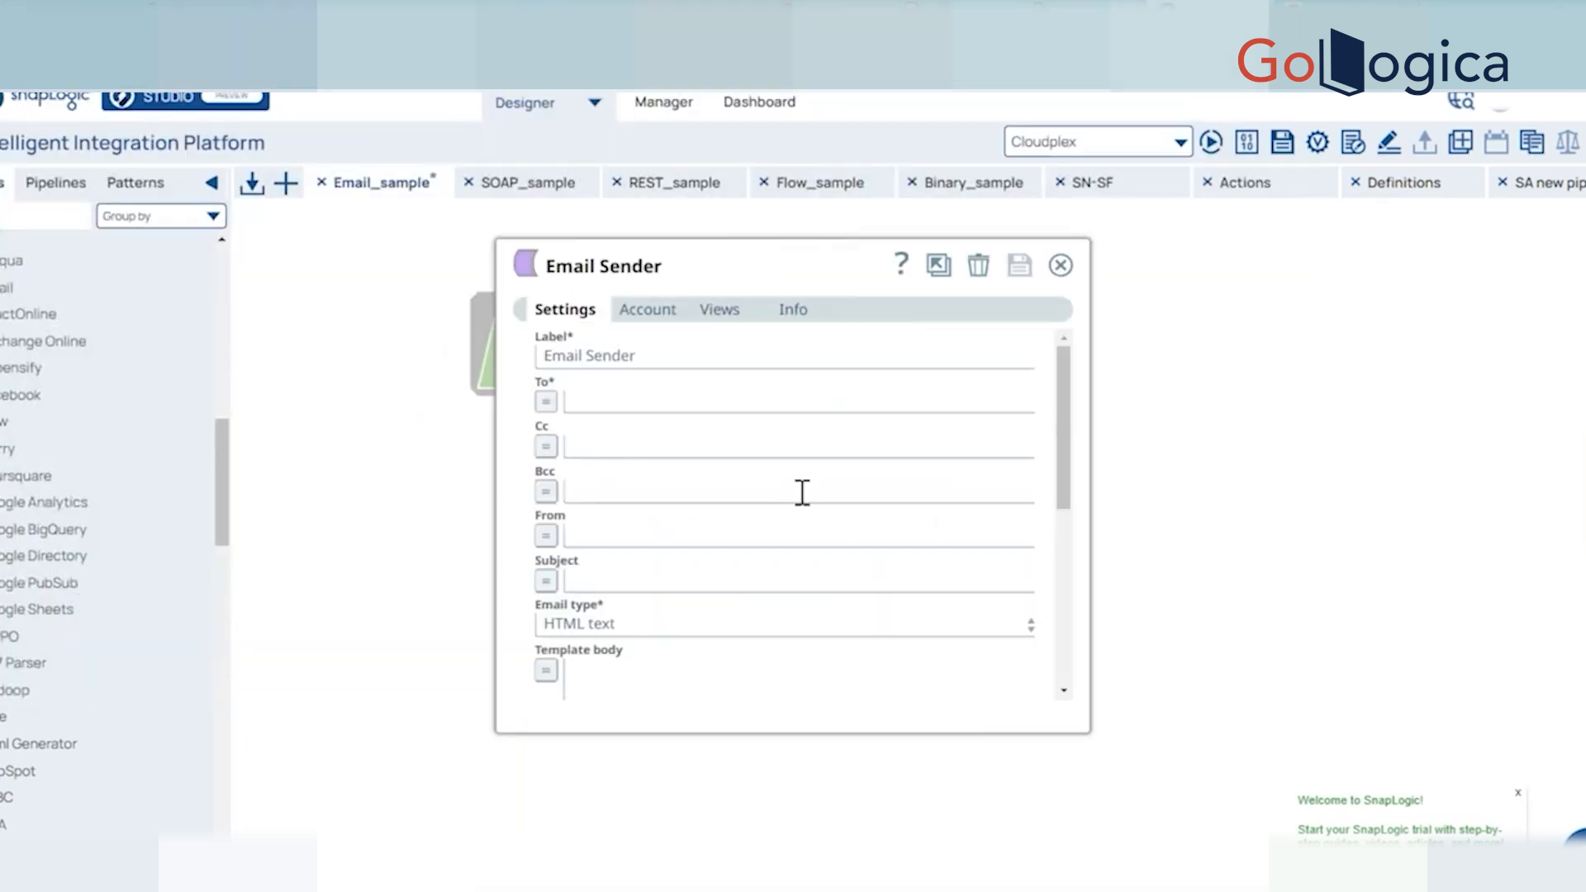
{"action": "left_click_drag", "start_coordinate": [786, 255], "coordinate": [831, 279]}
Start creating a new SMTP account for the Email Sender.
{"action": "left_click", "coordinate": [694, 334]}
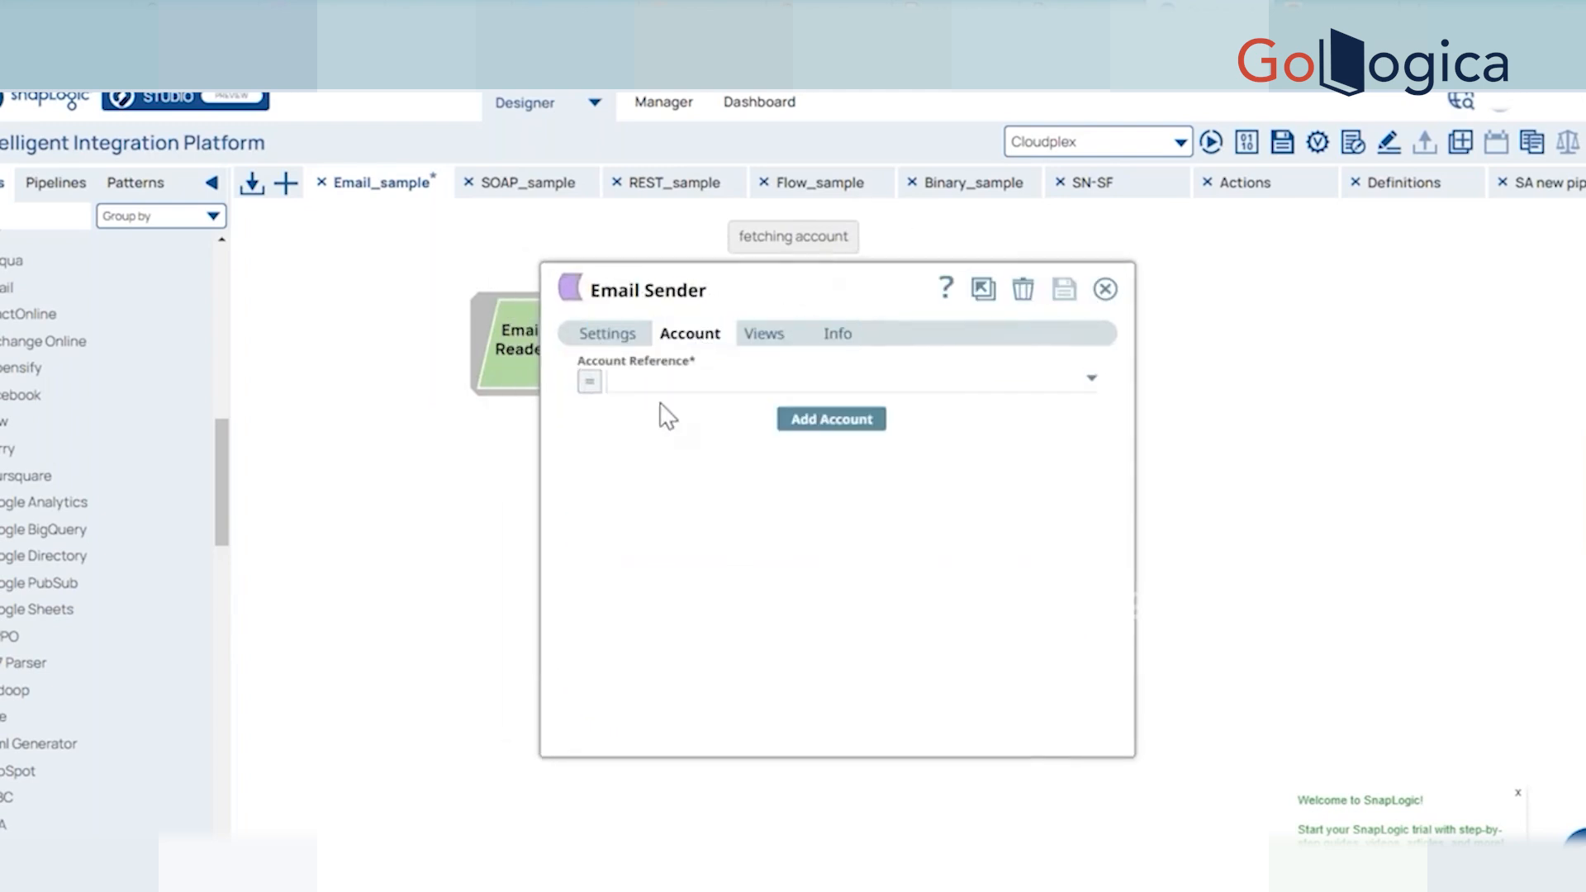
{"action": "left_click", "coordinate": [823, 419]}
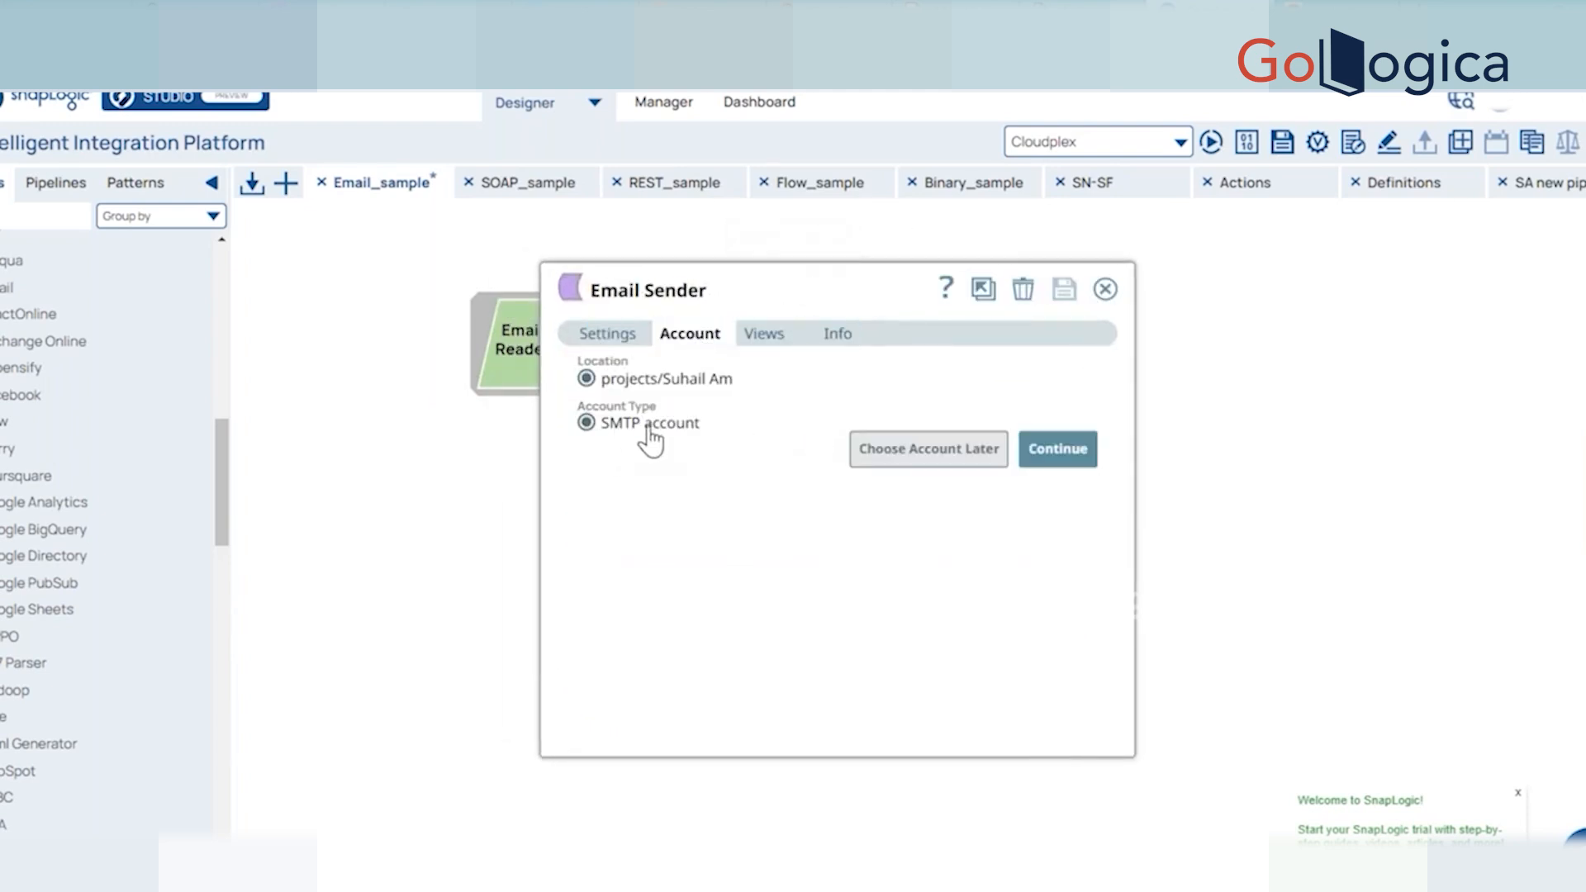
{"action": "left_click_drag", "start_coordinate": [807, 290], "coordinate": [910, 269]}
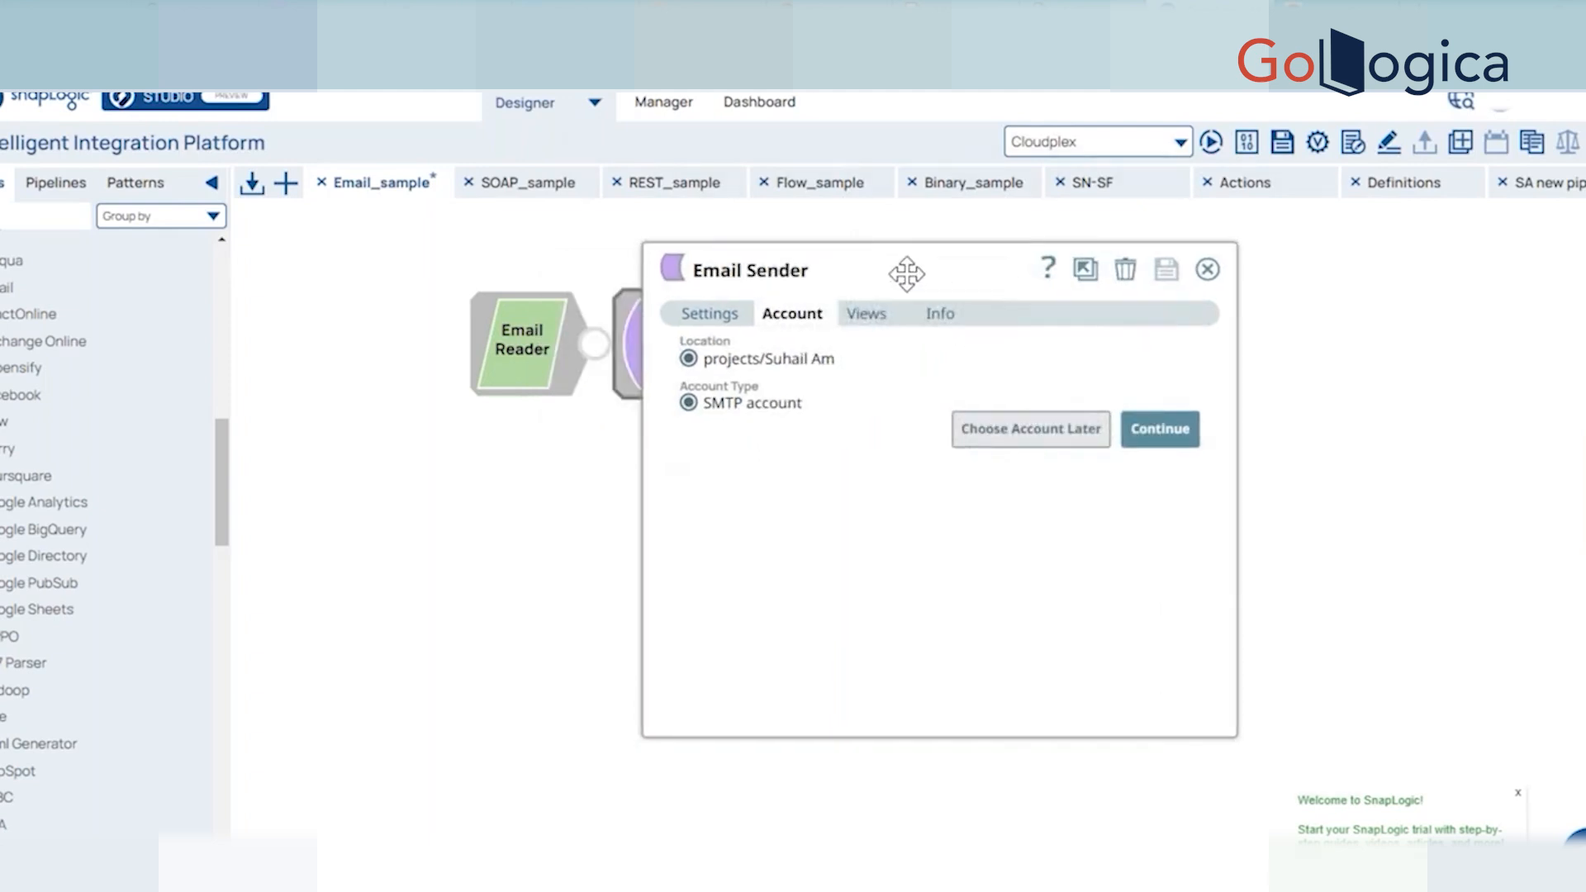
{"action": "left_click", "coordinate": [1154, 429]}
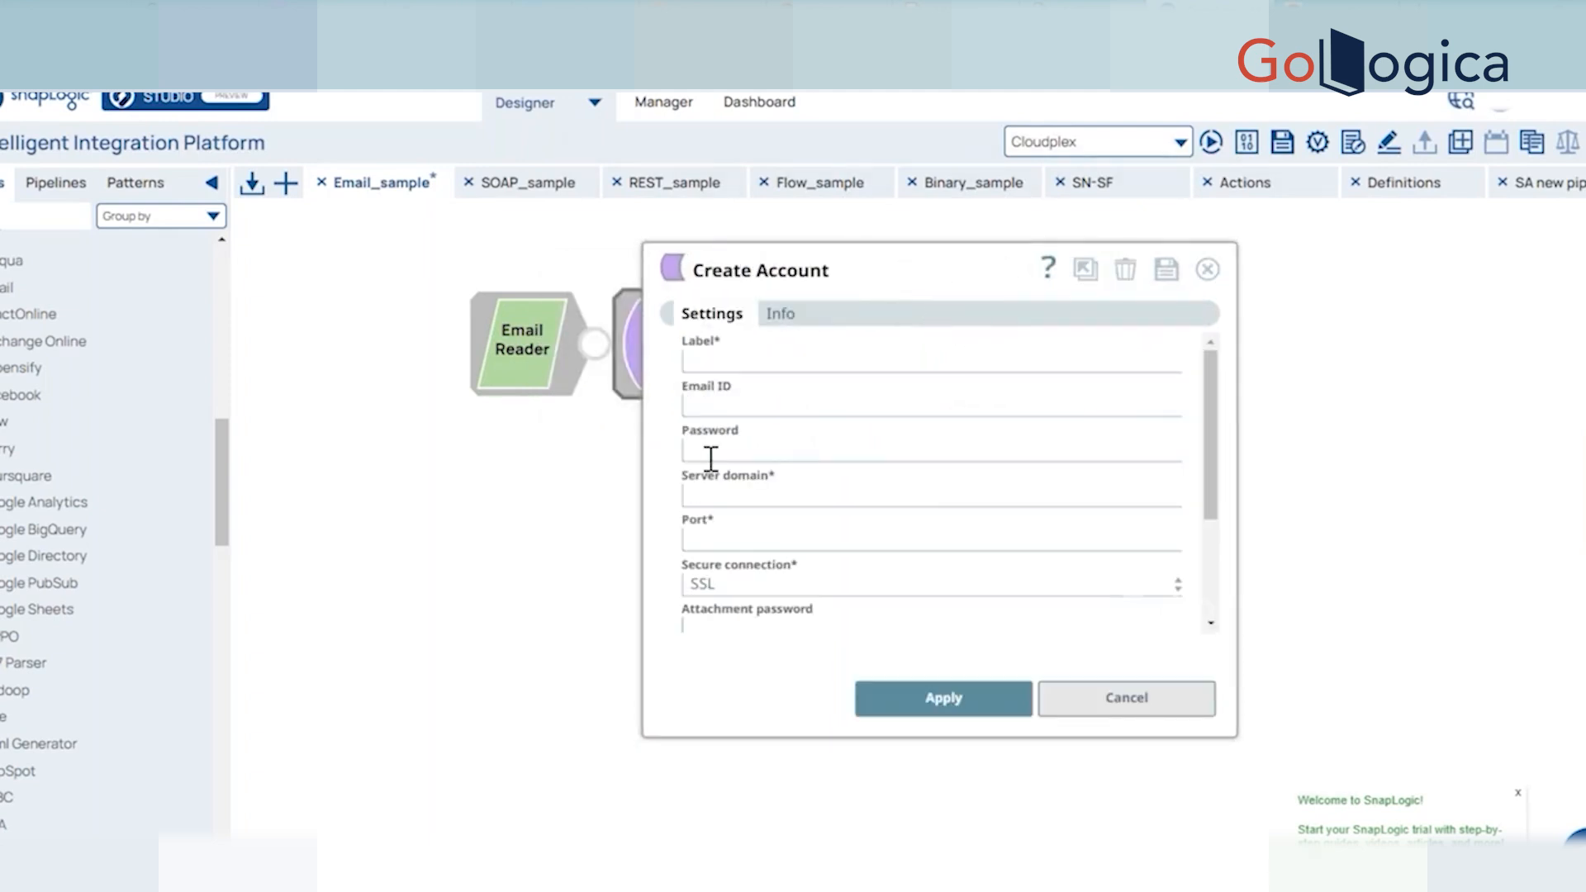
Review the new SMTP account's fields from label to mail properties, leaving the server domain and port blank.
{"action": "scroll", "coordinate": [744, 471], "scroll_direction": "down", "scroll_amount": 1}
{"action": "scroll", "coordinate": [744, 471], "scroll_direction": "down", "scroll_amount": 2}
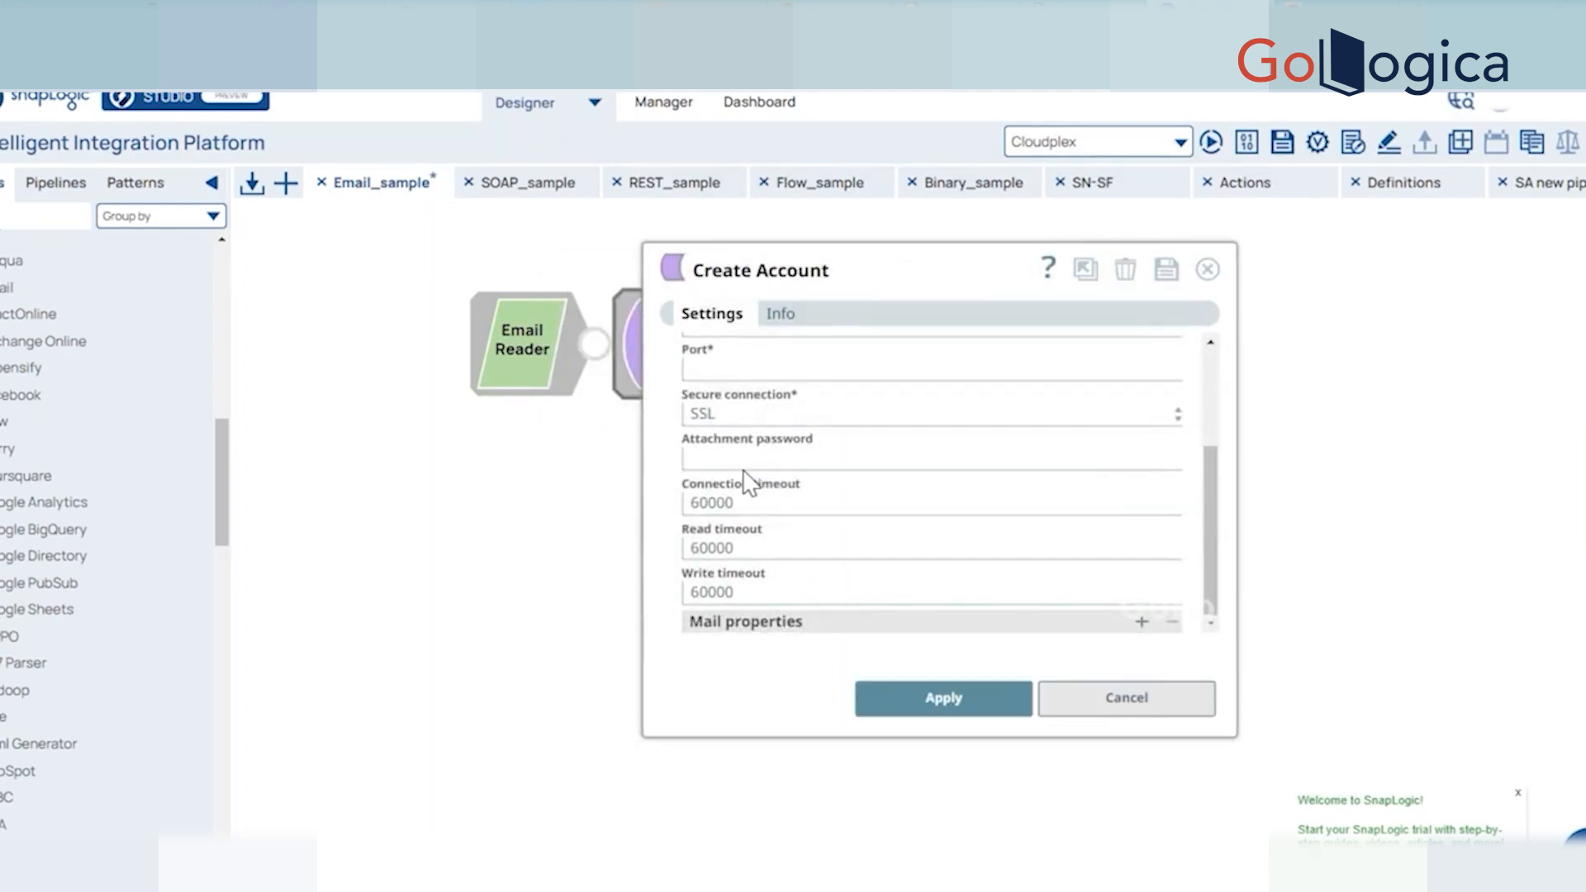
{"action": "left_click_drag", "start_coordinate": [793, 737], "coordinate": [806, 835]}
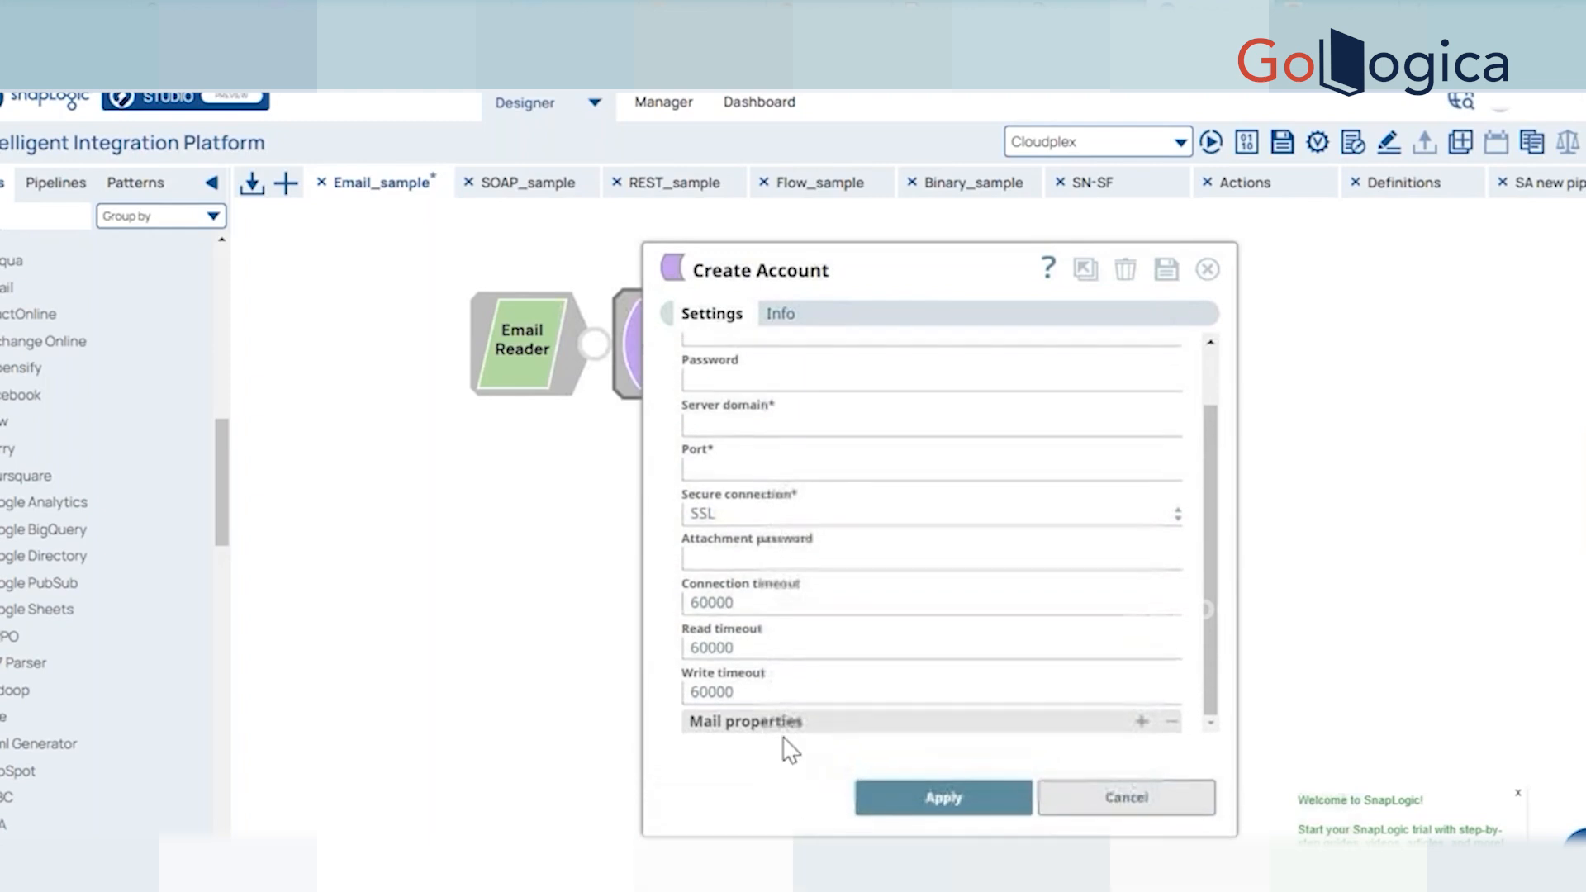
{"action": "scroll", "coordinate": [733, 376], "scroll_direction": "up", "scroll_amount": 2}
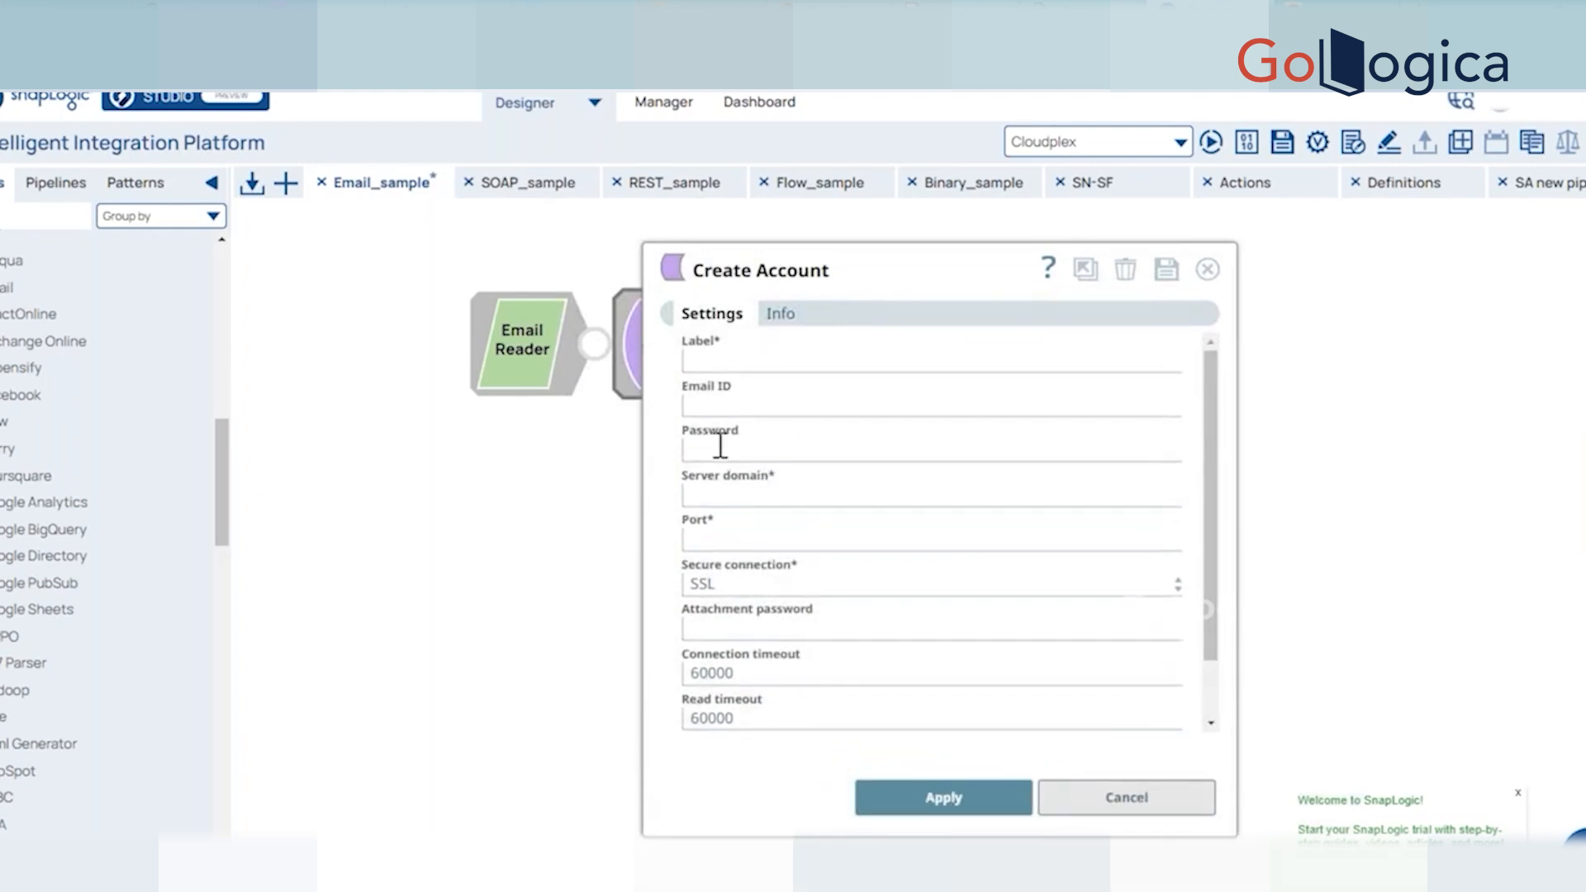
{"action": "scroll", "coordinate": [727, 462], "scroll_direction": "down", "scroll_amount": 2}
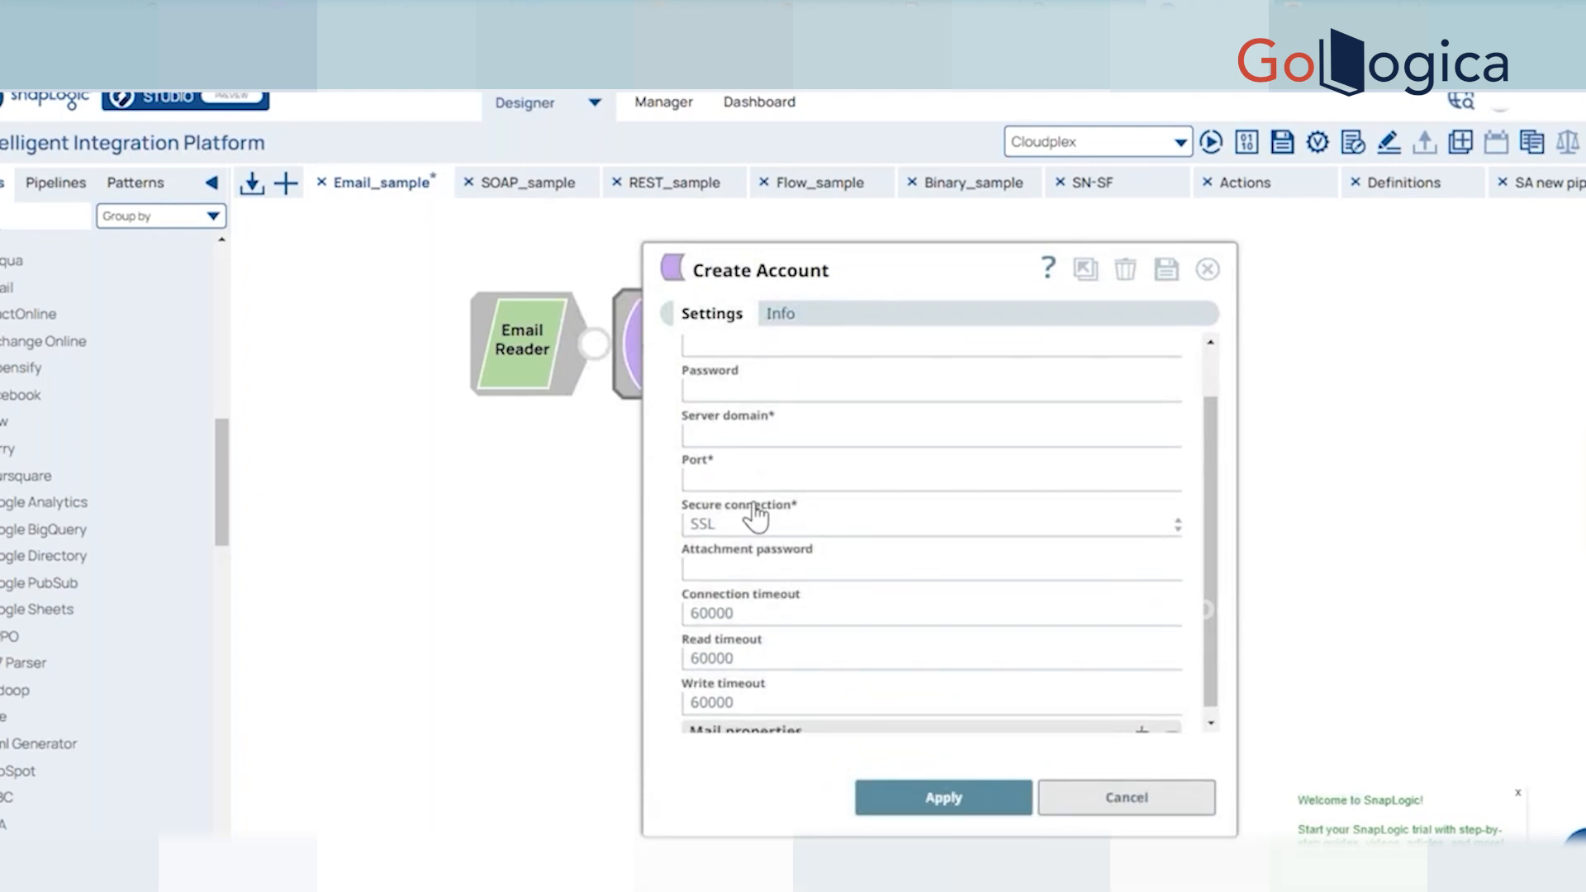
{"action": "scroll", "coordinate": [748, 508], "scroll_direction": "down", "scroll_amount": 1}
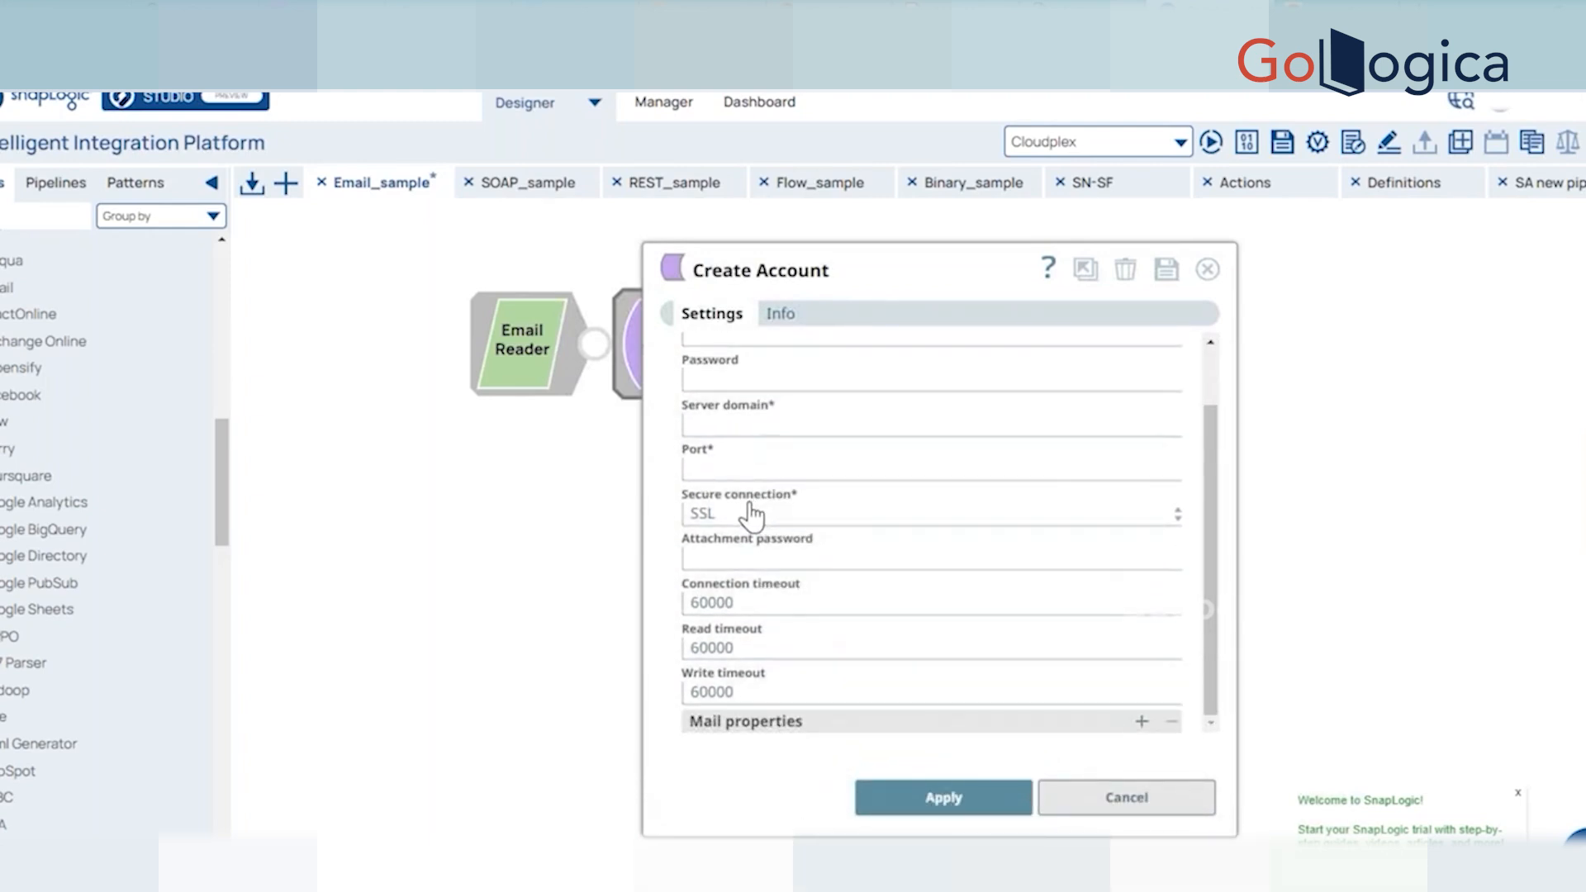
{"action": "left_click", "coordinate": [716, 427]}
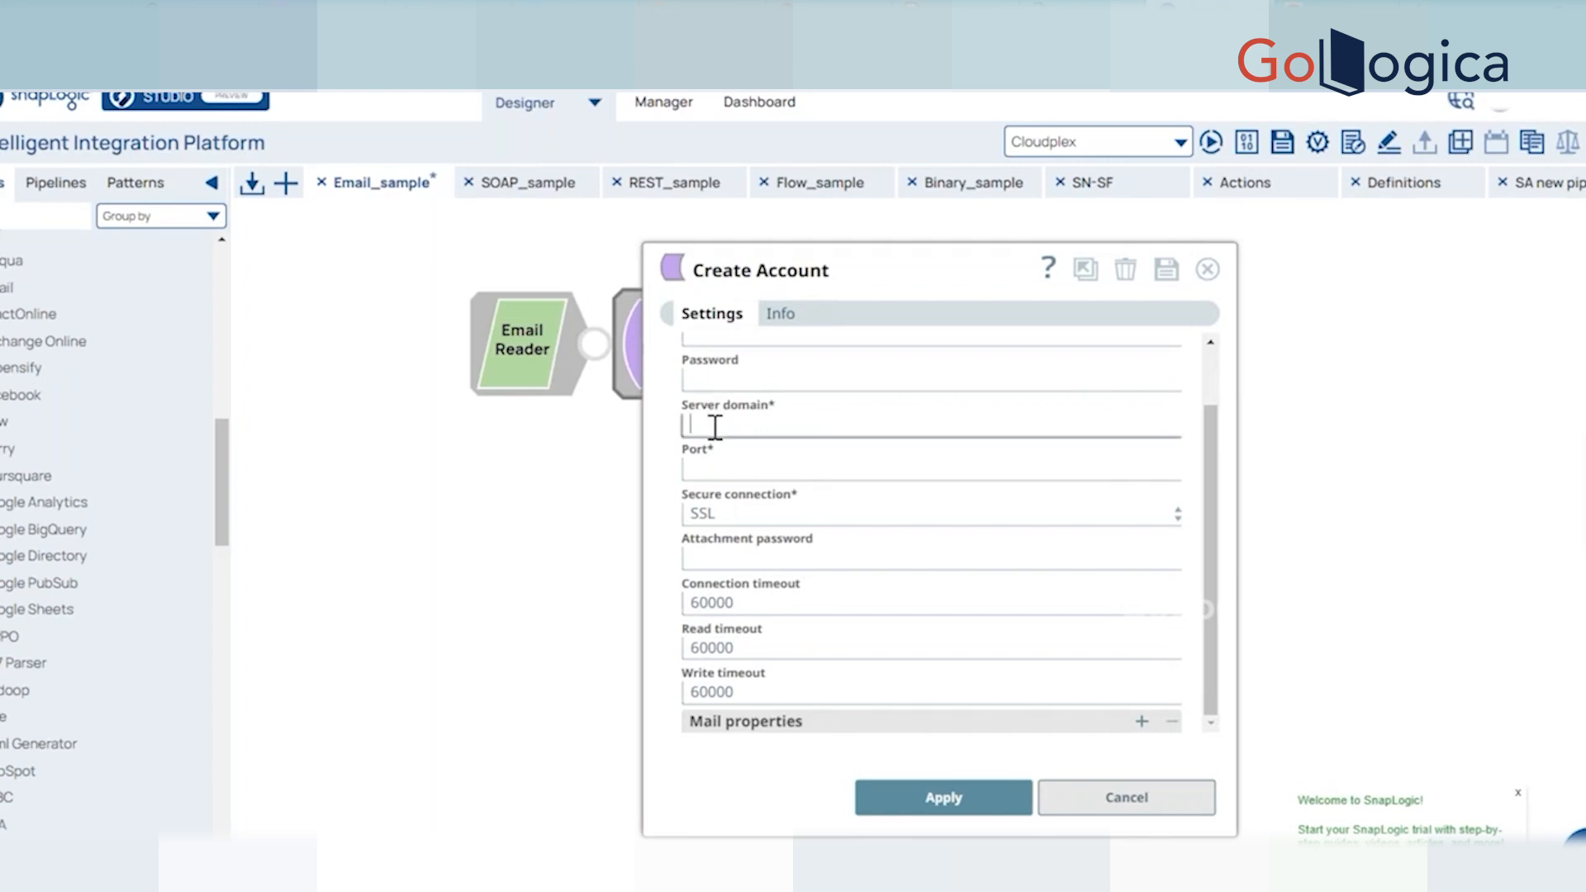
{"action": "left_click", "coordinate": [719, 483]}
{"action": "left_click", "coordinate": [676, 455]}
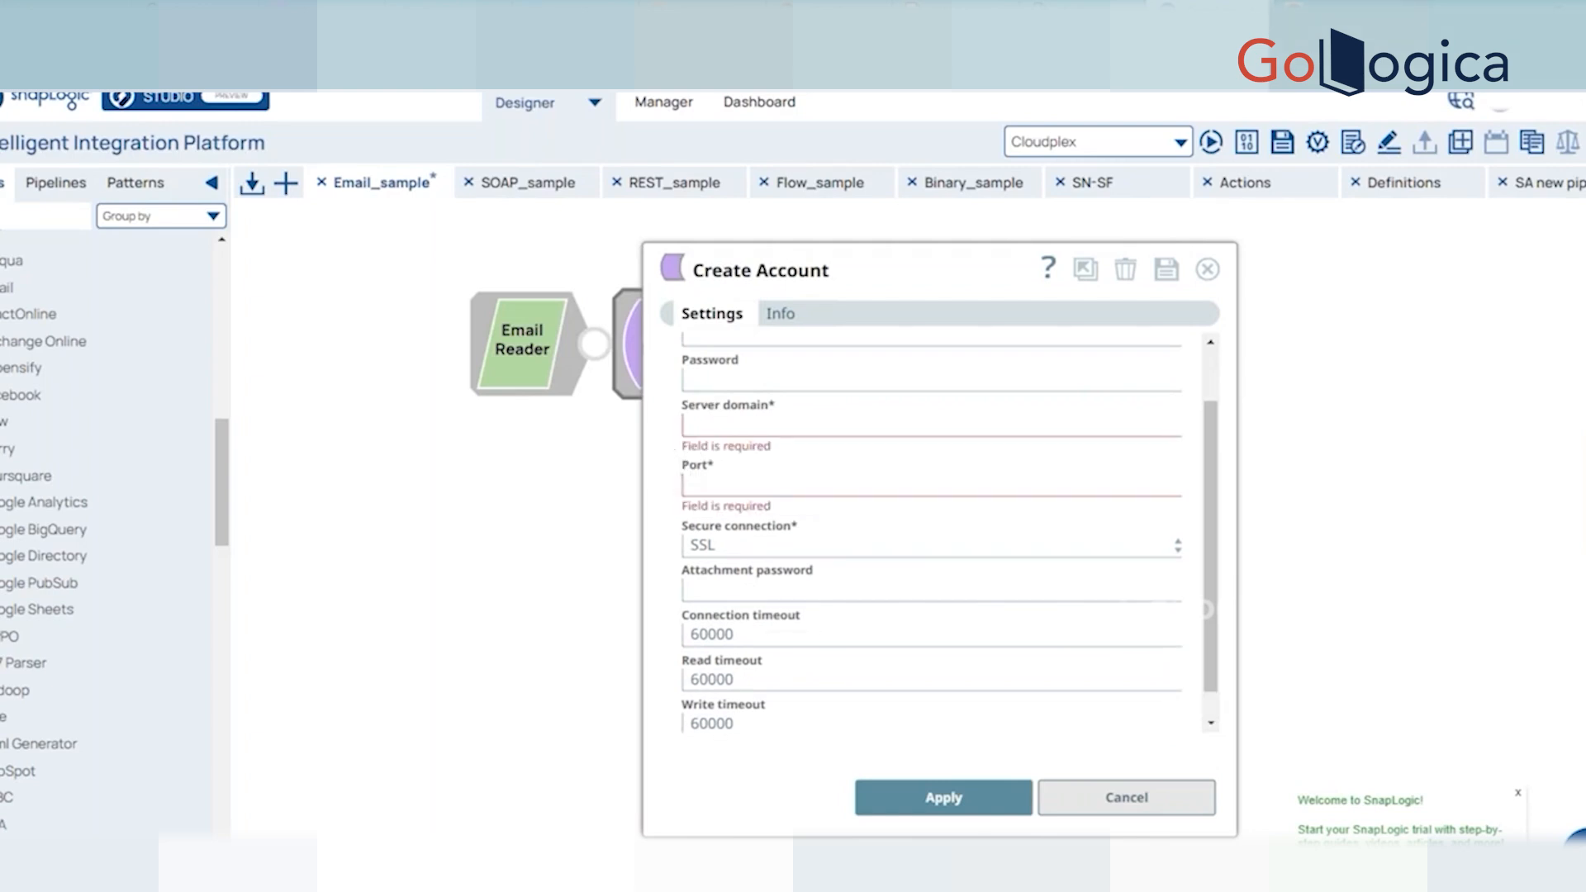
Search the web for "google email smtp configuration" in a new browser tab.
{"action": "key", "text": "ctrl+t"}
{"action": "type", "text": "google"}
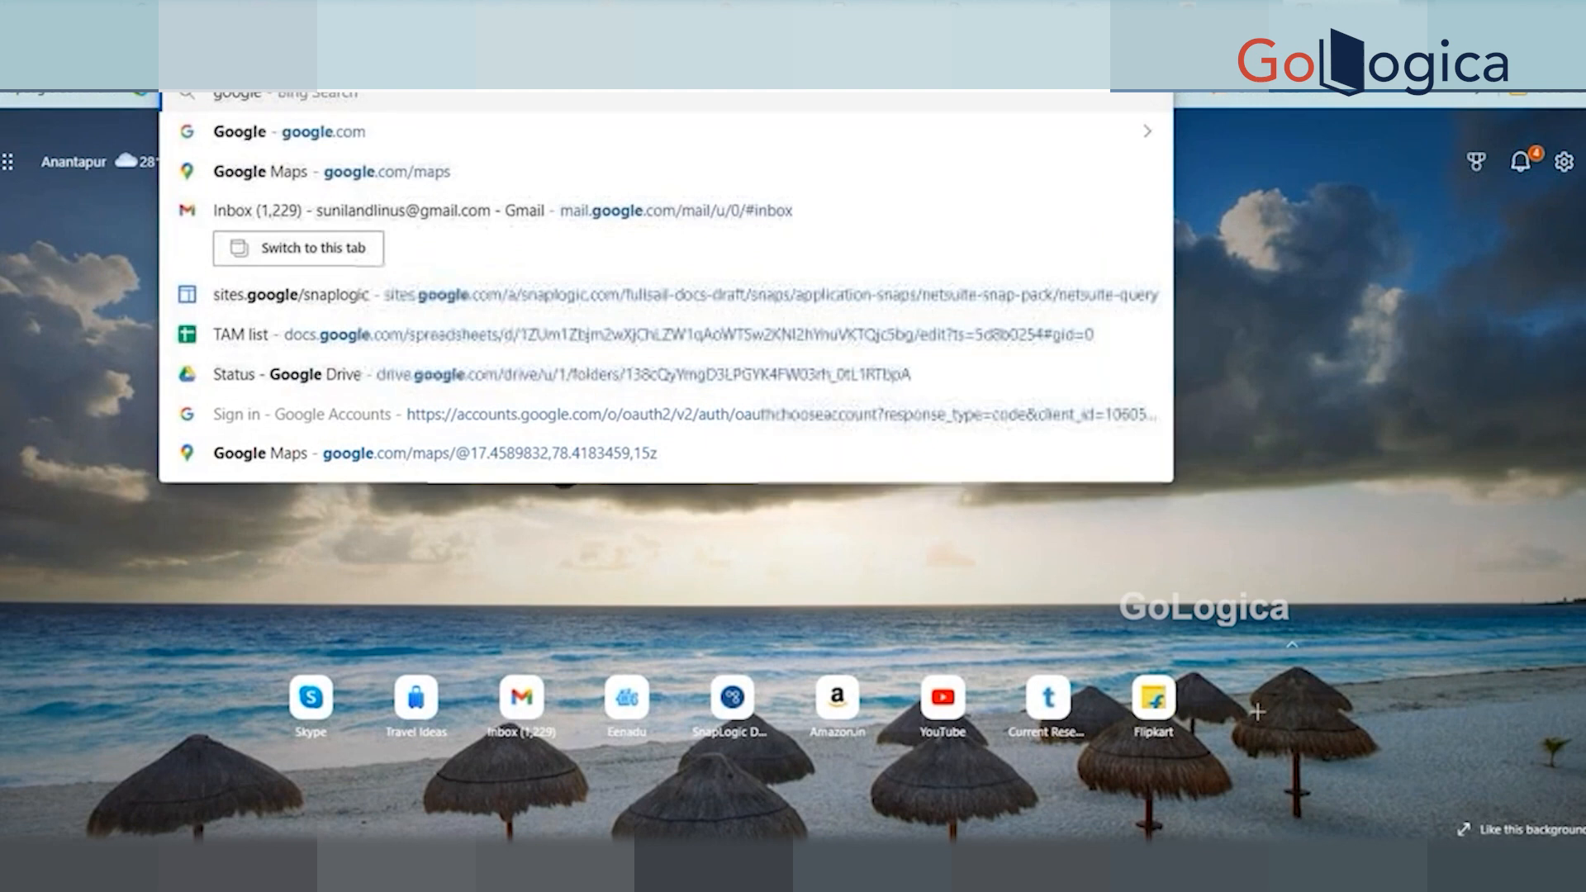
{"action": "type", "text": " email"}
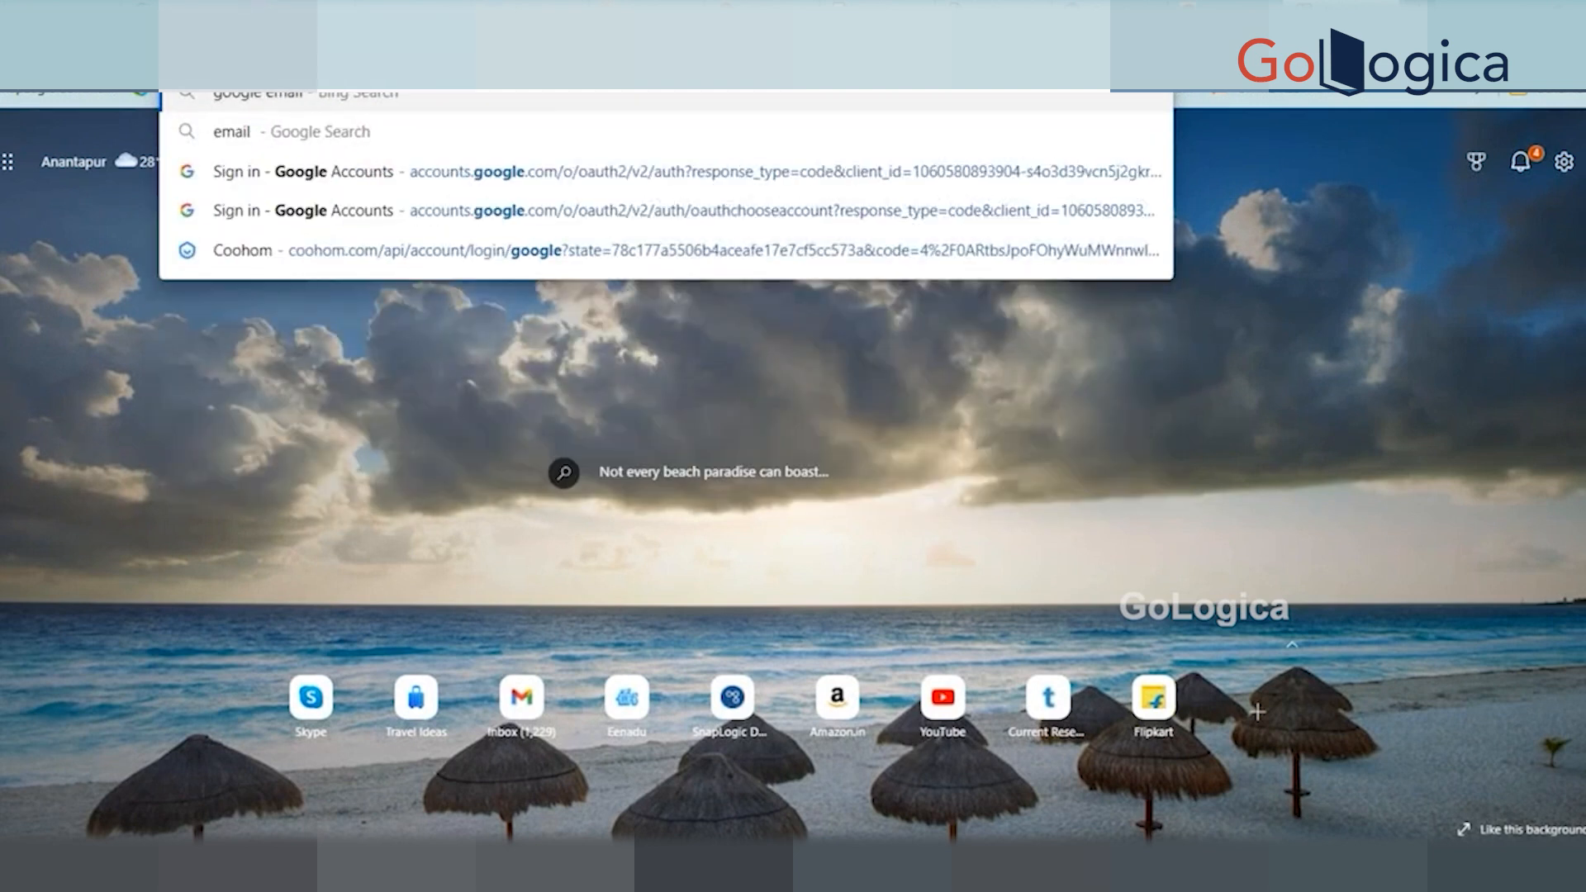
{"action": "type", "text": " smtp"}
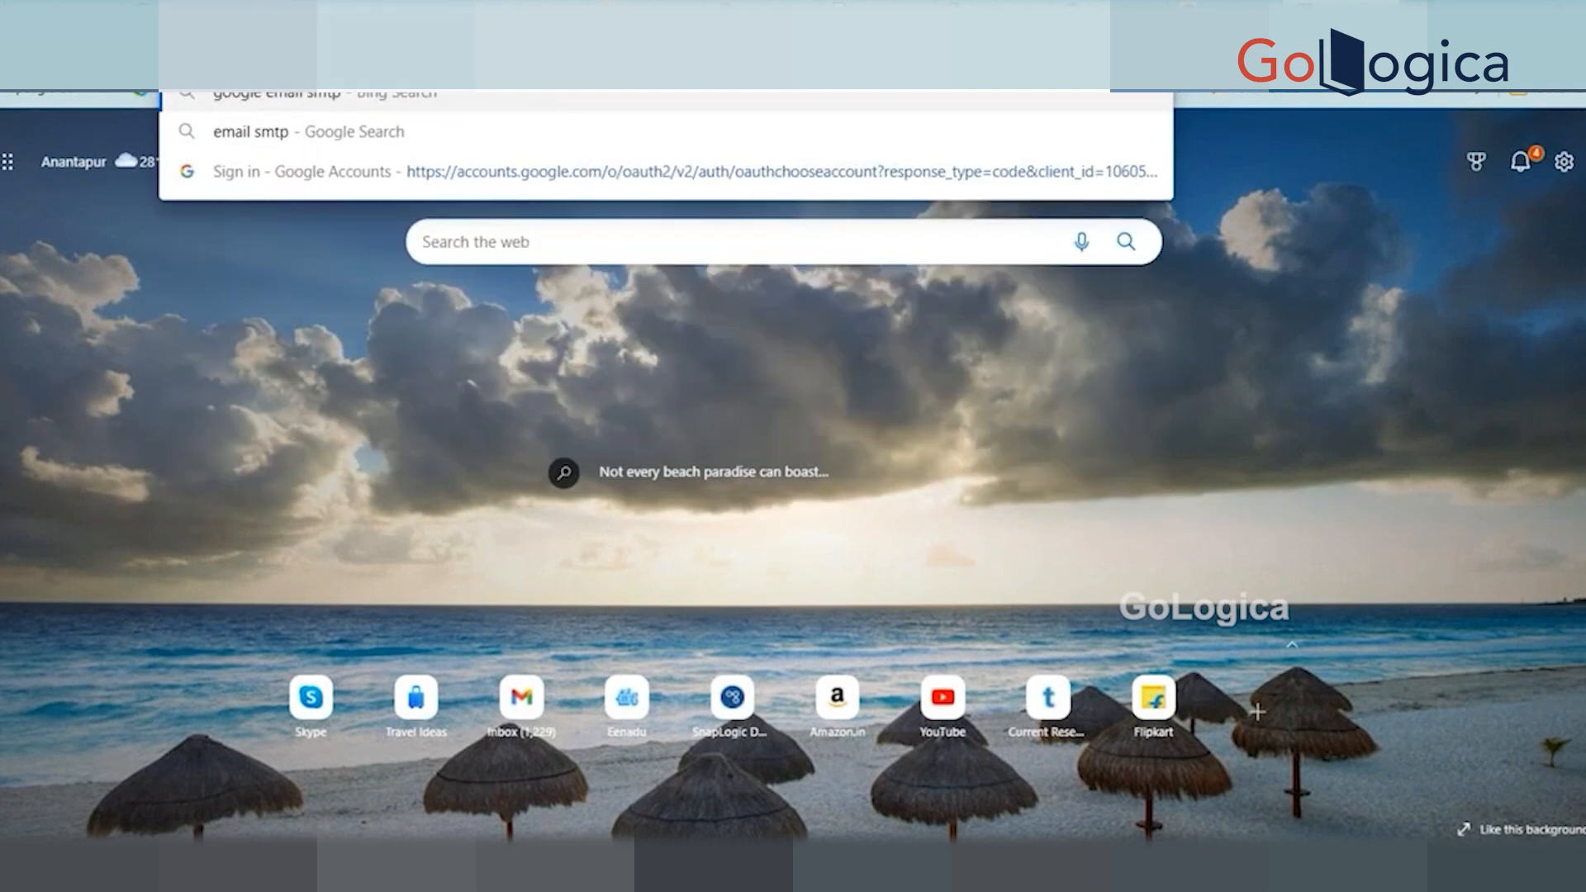
{"action": "type", "text": " co"}
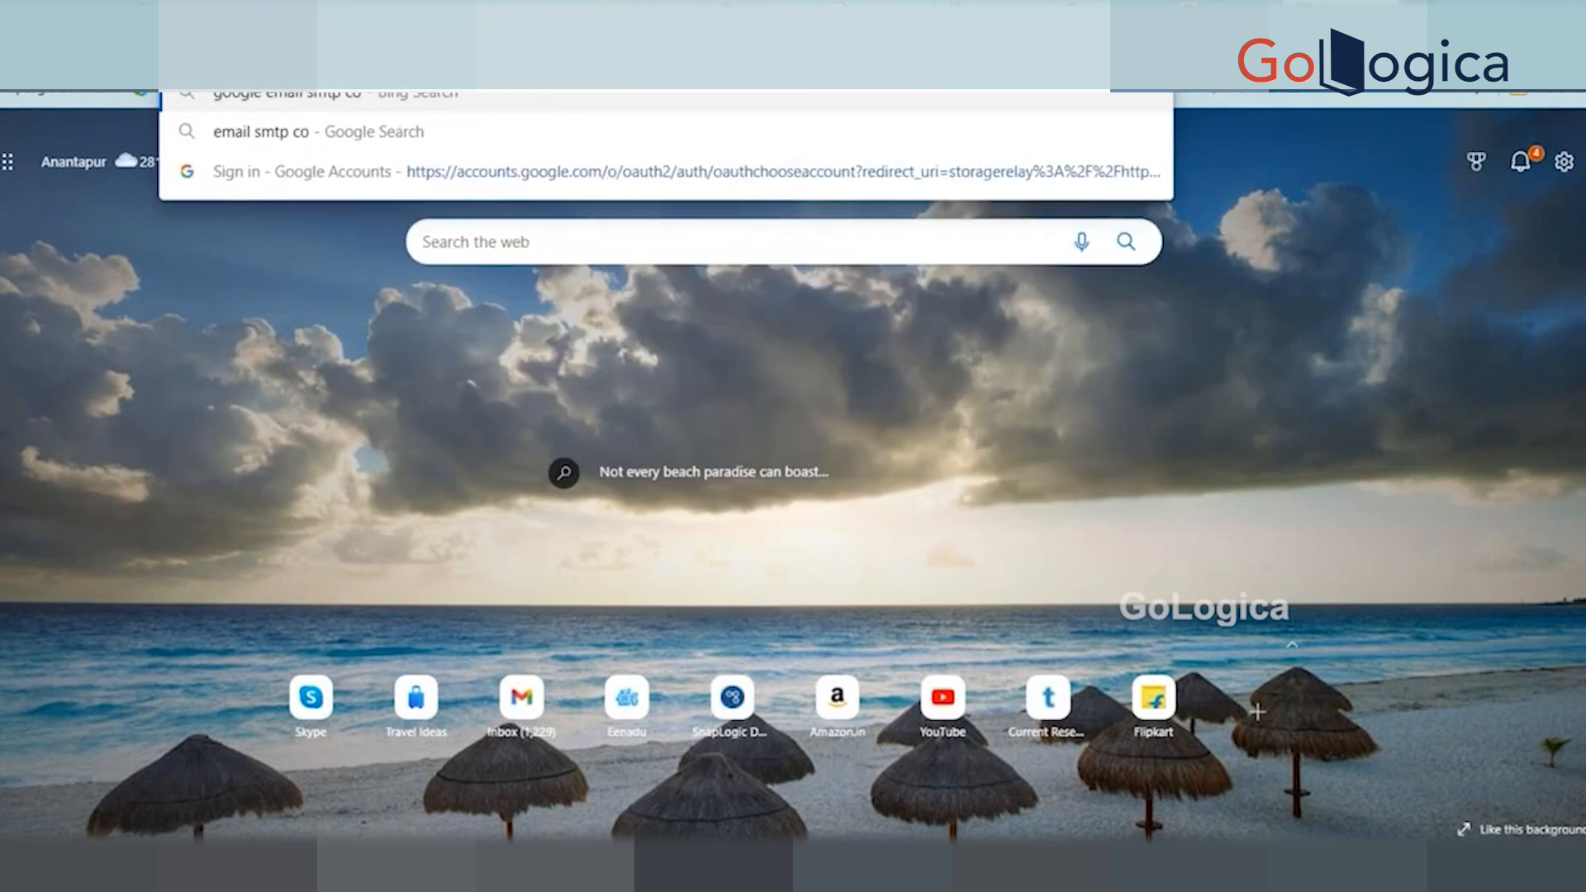
{"action": "type", "text": "nfiguration"}
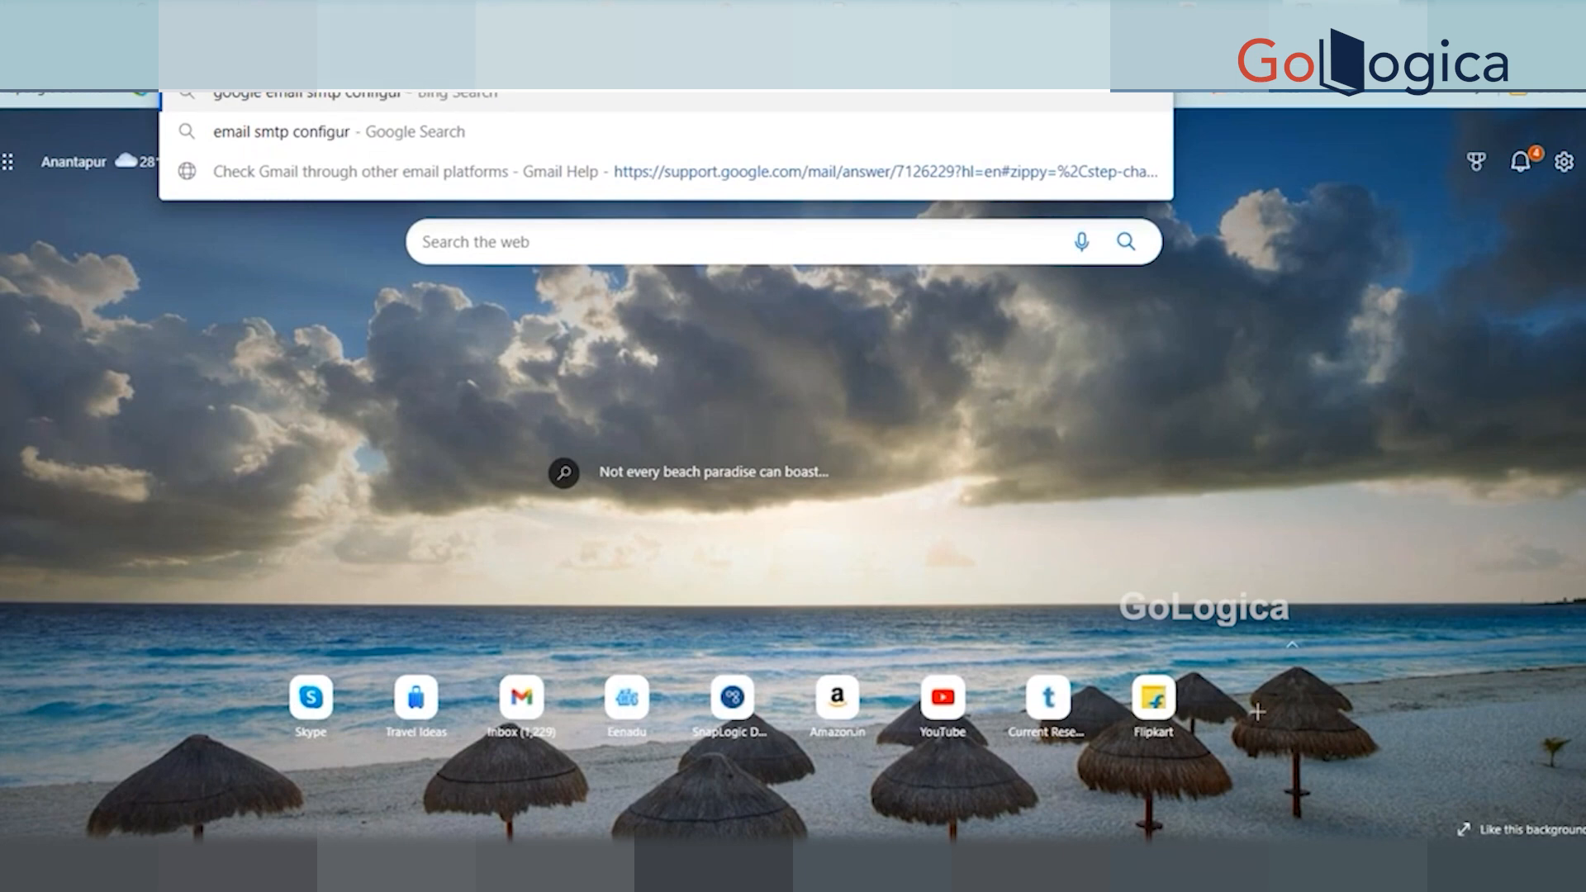
{"action": "key", "text": "Return"}
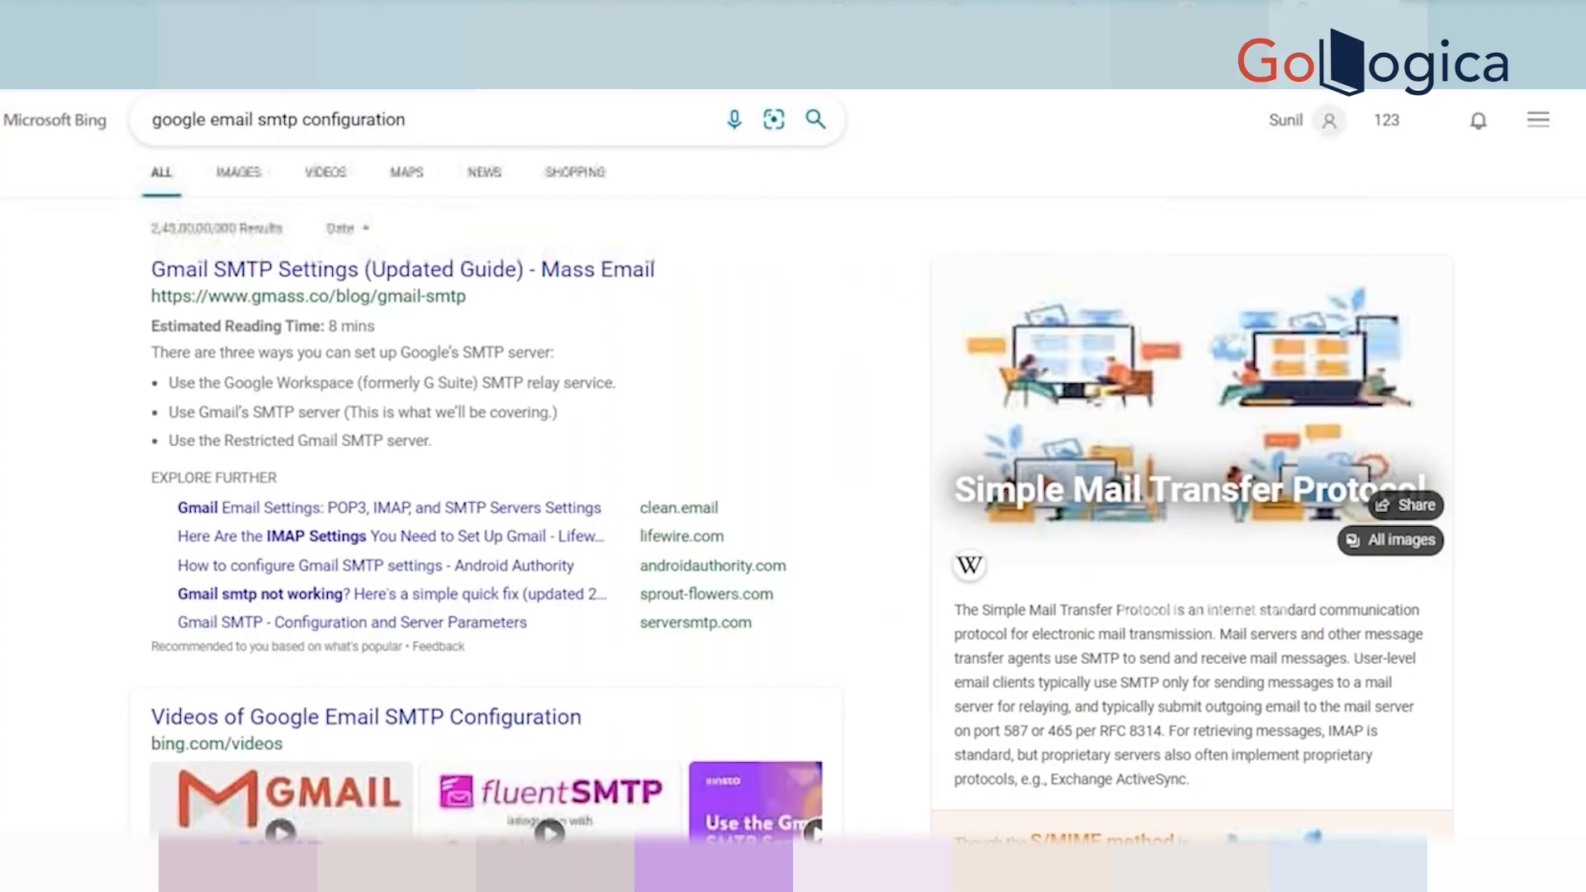
Open GMass's Gmail SMTP Settings guide and examine its server address, secure connection and port details and setup methods.
{"action": "scroll", "coordinate": [427, 502], "scroll_direction": "down", "scroll_amount": 2}
{"action": "scroll", "coordinate": [452, 483], "scroll_direction": "up", "scroll_amount": 2}
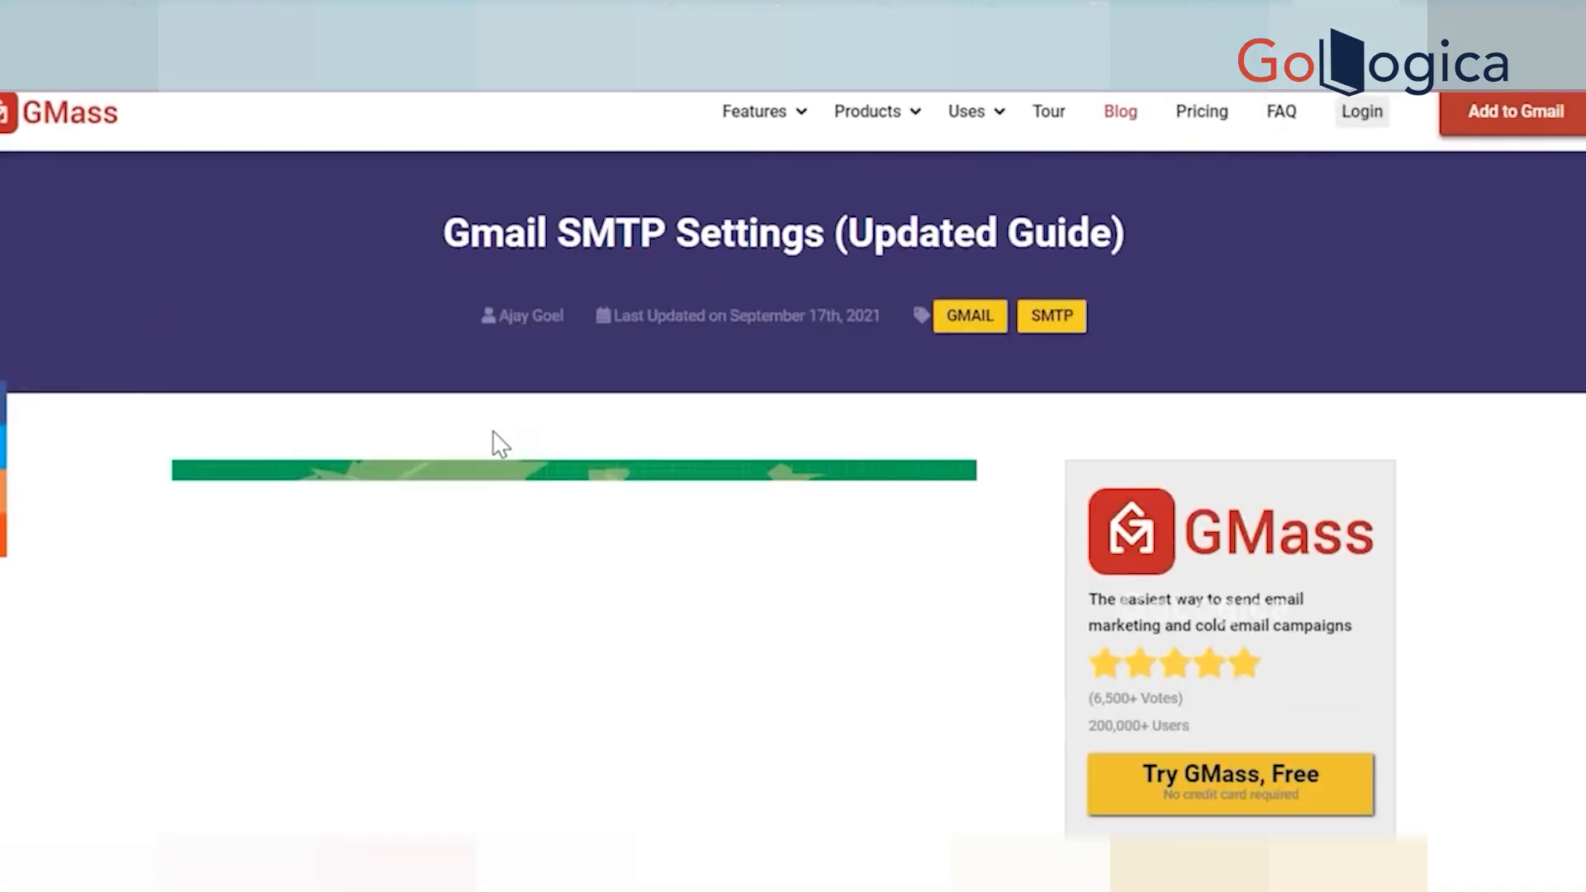
{"action": "scroll", "coordinate": [493, 432], "scroll_direction": "down", "scroll_amount": 10}
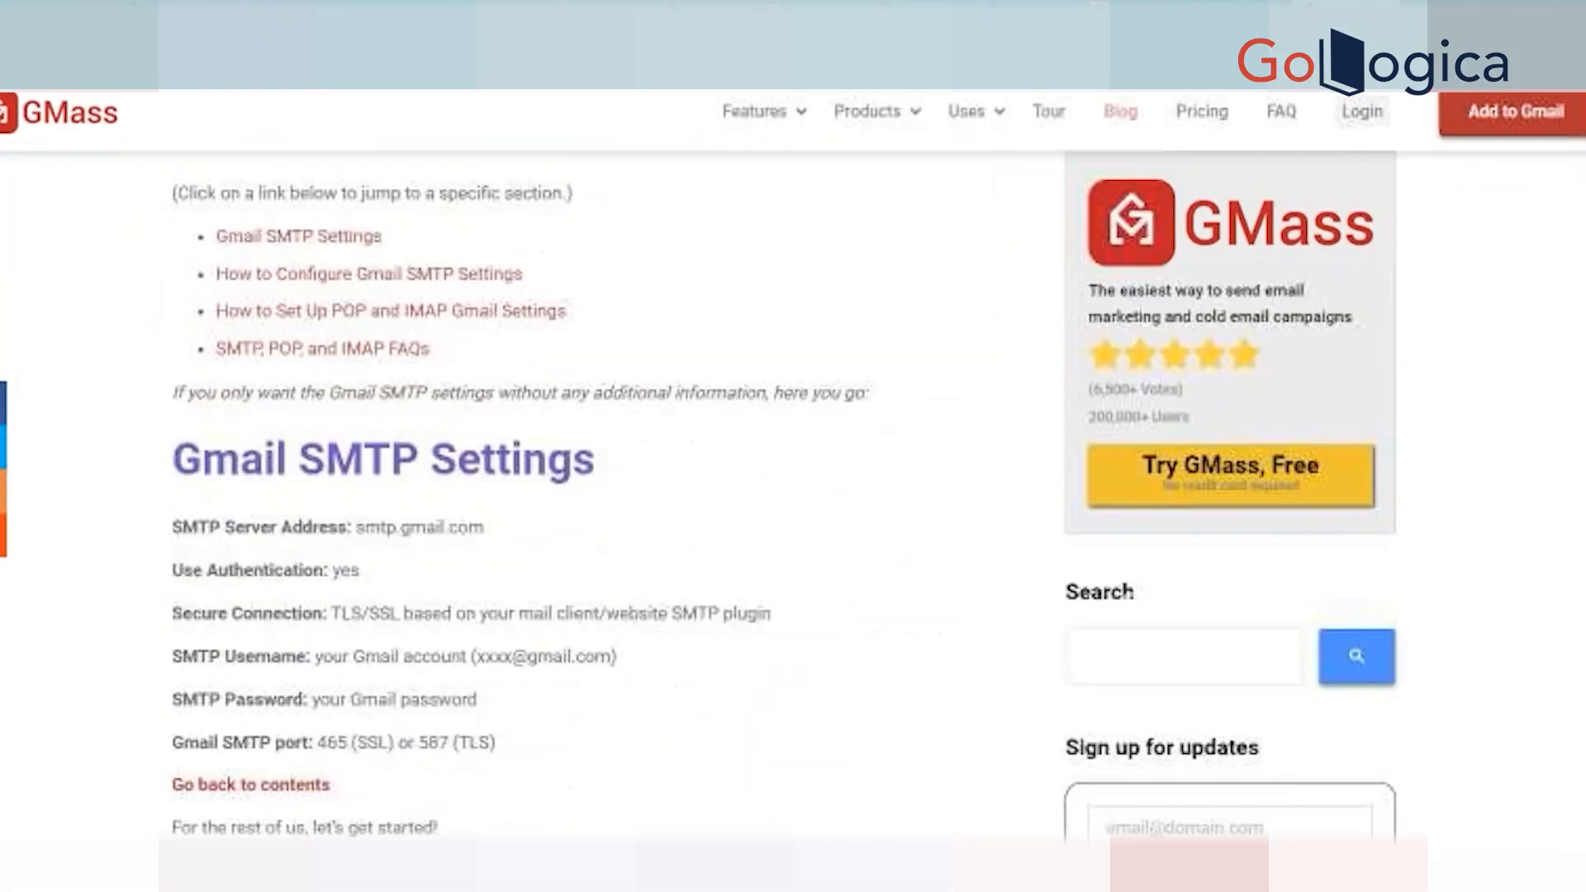
{"action": "scroll", "coordinate": [524, 471], "scroll_direction": "down", "scroll_amount": 4}
{"action": "scroll", "coordinate": [524, 471], "scroll_direction": "up", "scroll_amount": 2}
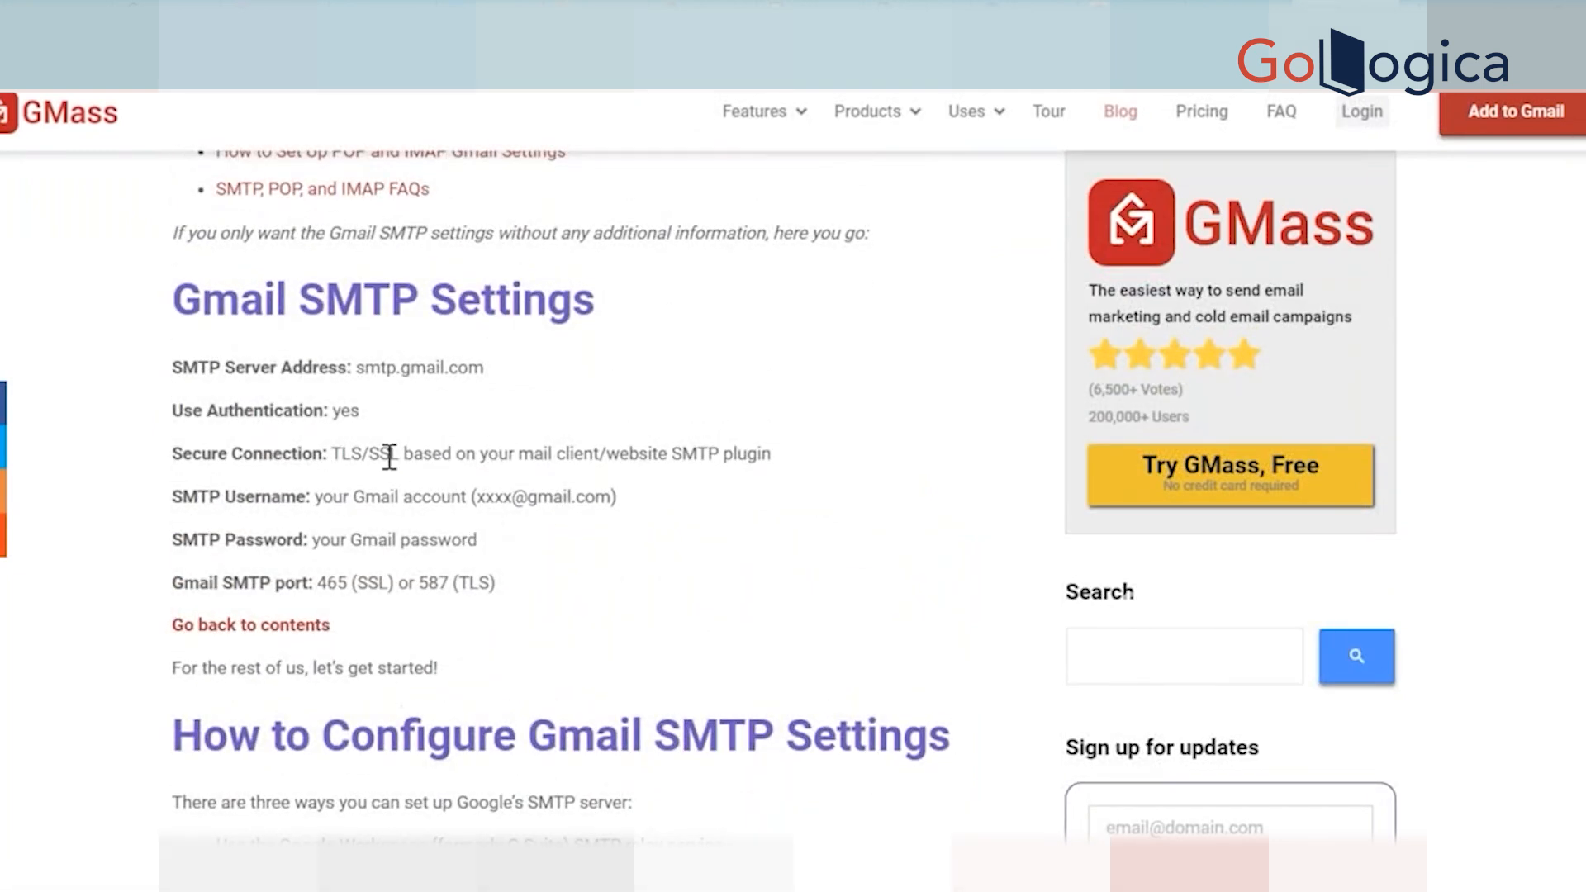
{"action": "scroll", "coordinate": [393, 523], "scroll_direction": "down", "scroll_amount": 15}
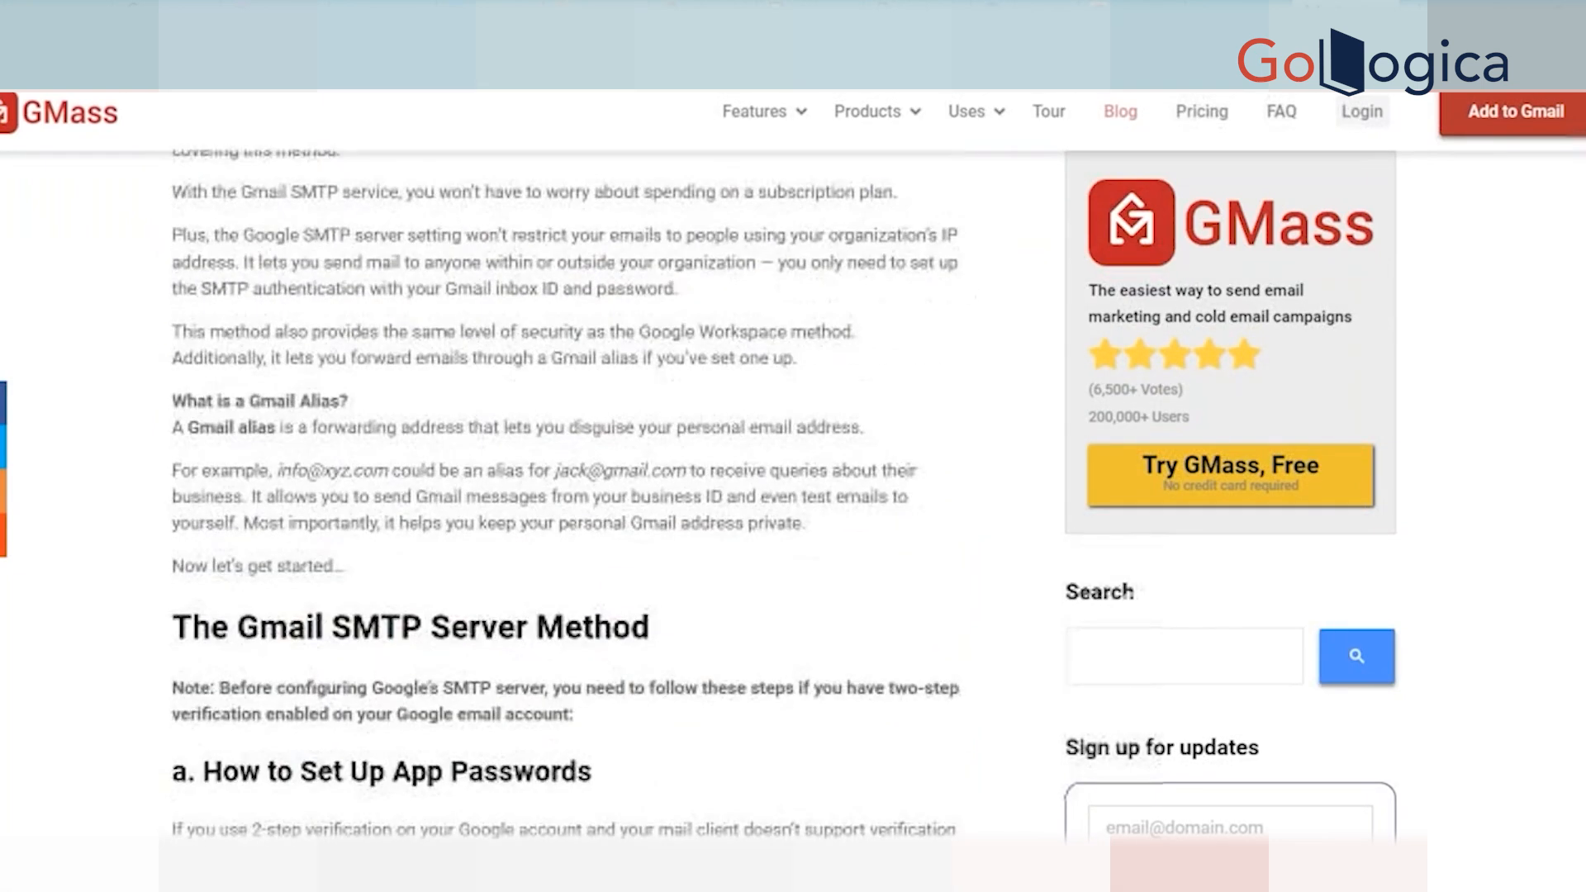
Examine the GMass guide's sections on app passwords, IMAP, POP and SMTP, dismissing the promotional pop-up, and close the guide.
{"action": "scroll", "coordinate": [524, 551], "scroll_direction": "down", "scroll_amount": 15}
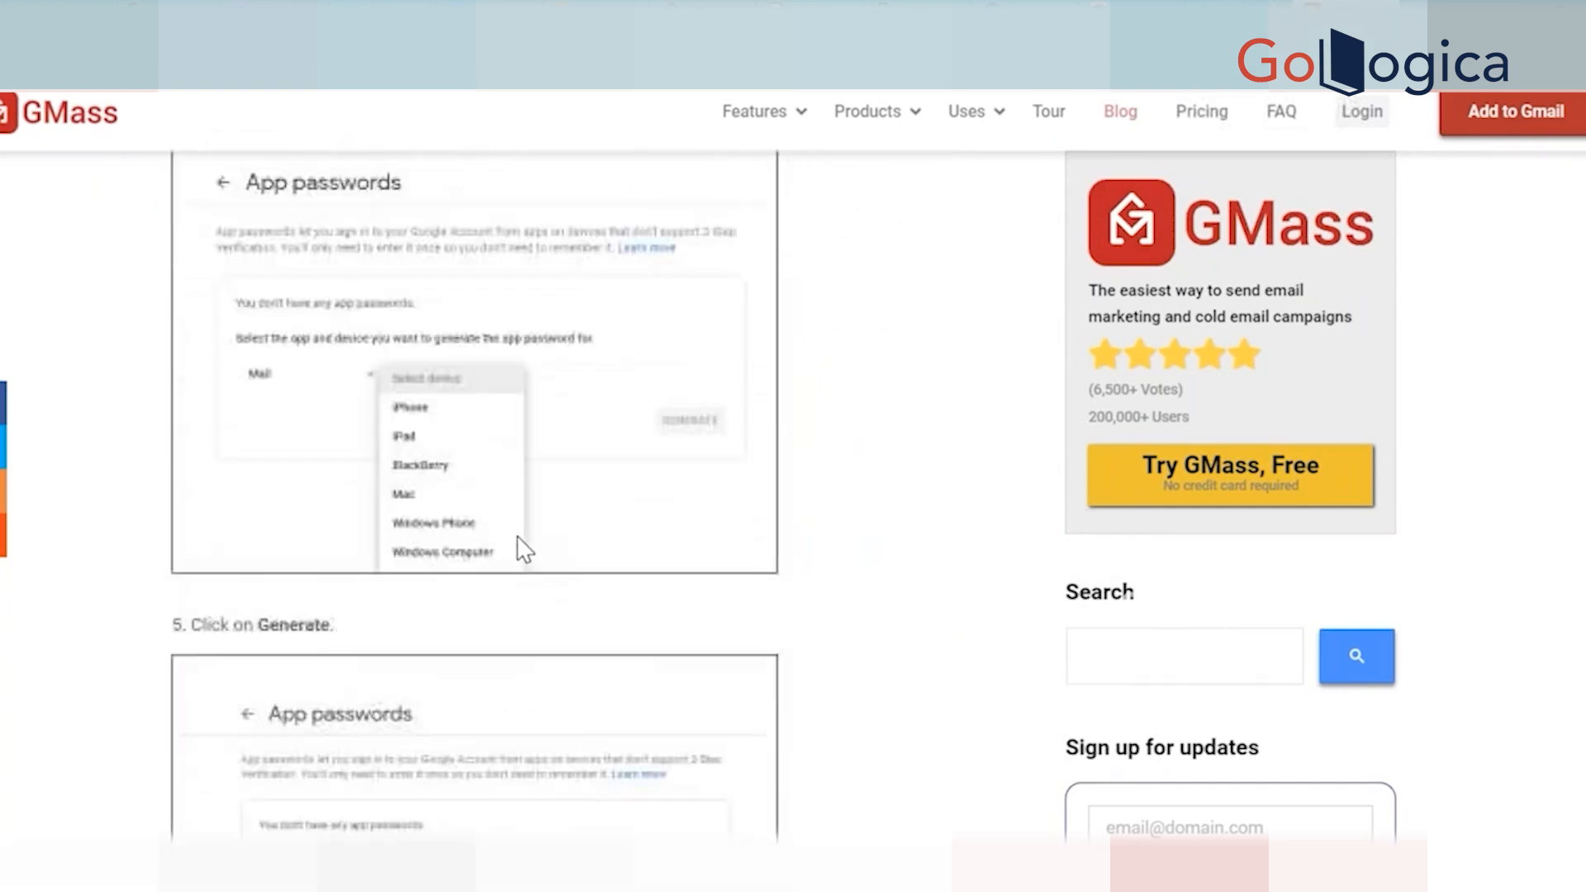
{"action": "scroll", "coordinate": [524, 552], "scroll_direction": "down", "scroll_amount": 15}
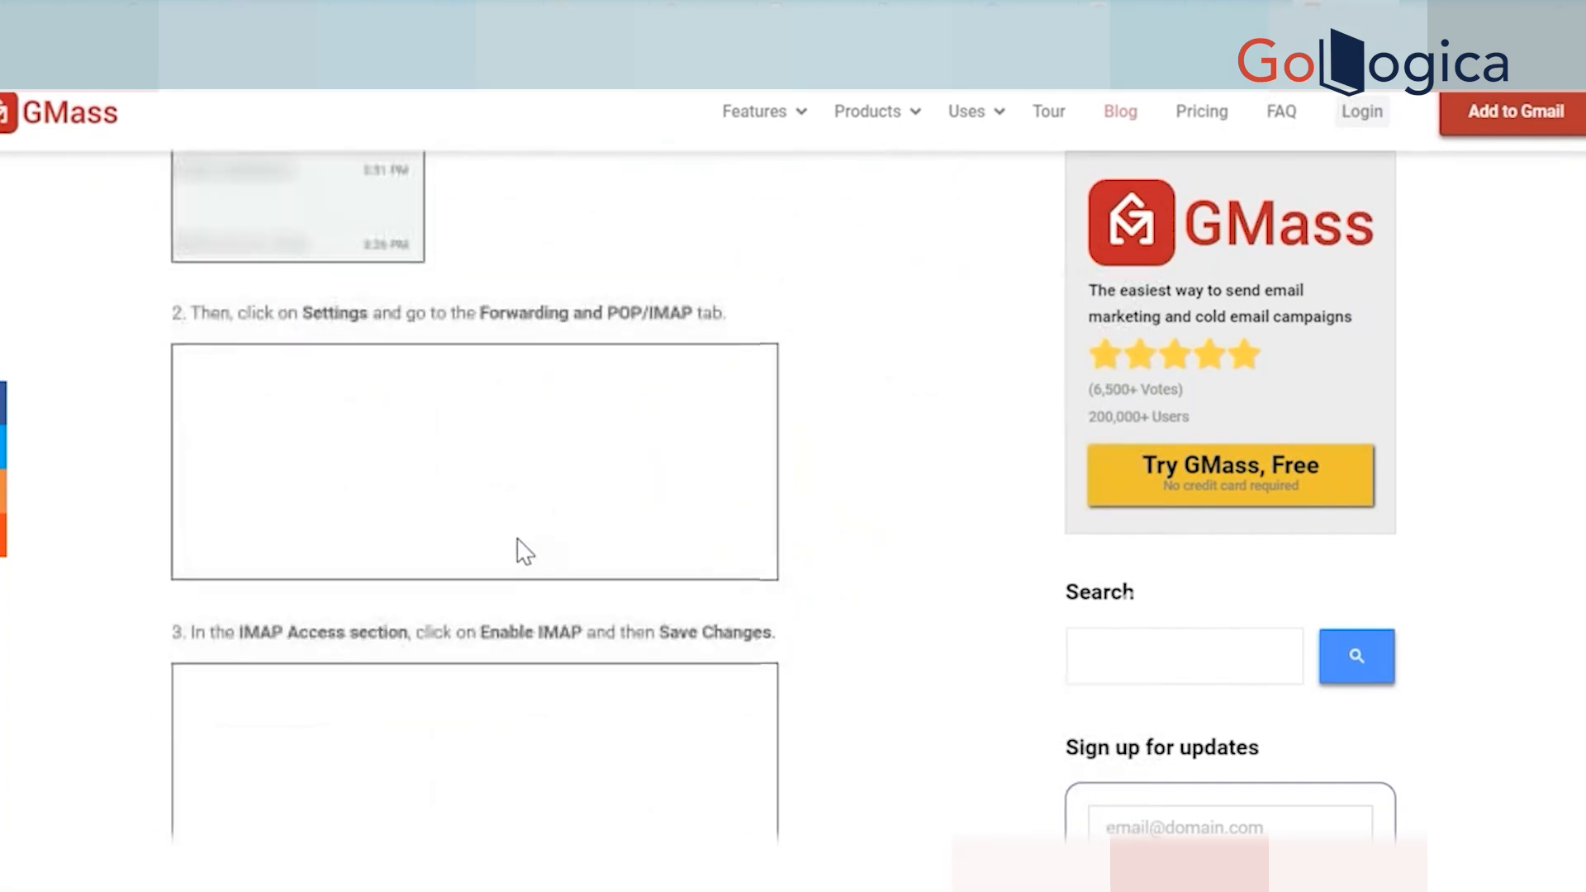
{"action": "scroll", "coordinate": [523, 554], "scroll_direction": "down", "scroll_amount": 12}
{"action": "scroll", "coordinate": [524, 554], "scroll_direction": "up", "scroll_amount": 3}
{"action": "scroll", "coordinate": [524, 554], "scroll_direction": "down", "scroll_amount": 7}
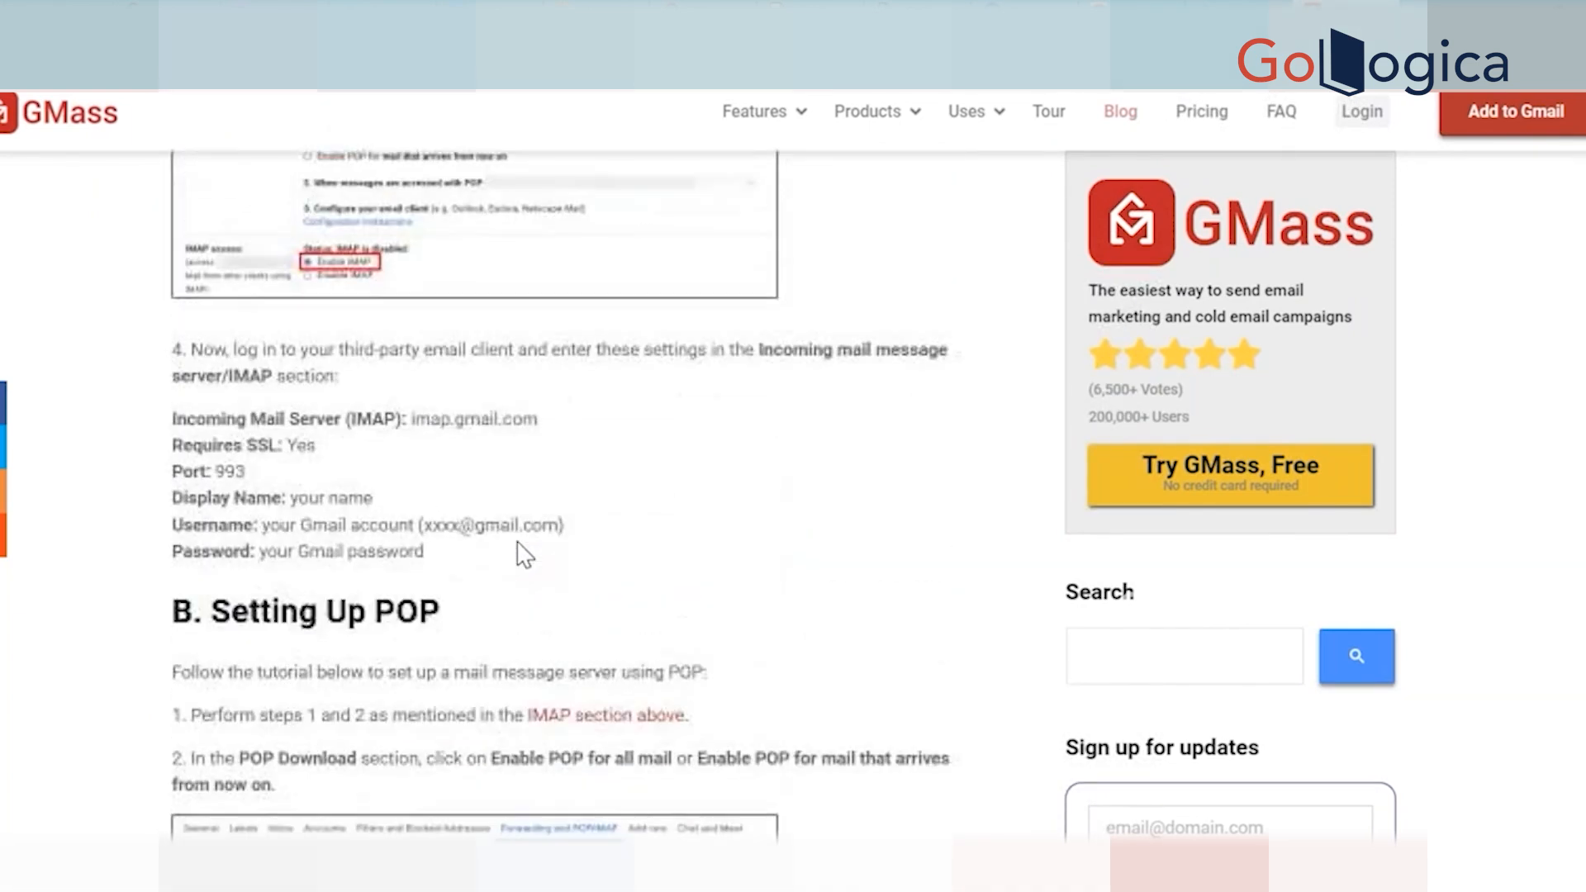
{"action": "scroll", "coordinate": [524, 554], "scroll_direction": "down", "scroll_amount": 3}
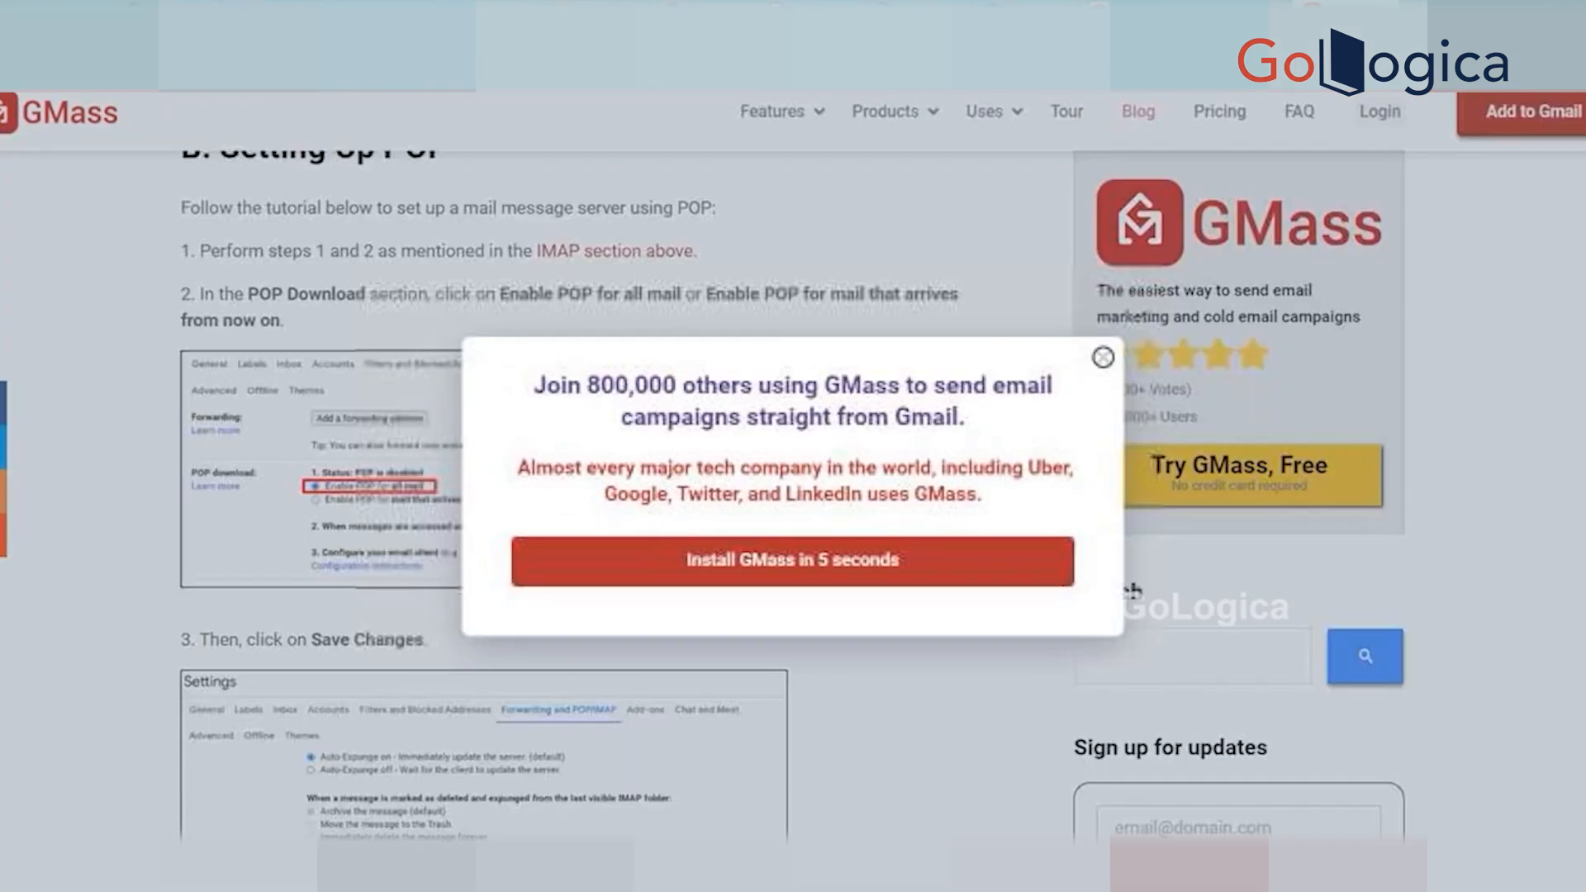
{"action": "left_click", "coordinate": [1103, 357]}
{"action": "scroll", "coordinate": [612, 555], "scroll_direction": "down", "scroll_amount": 10}
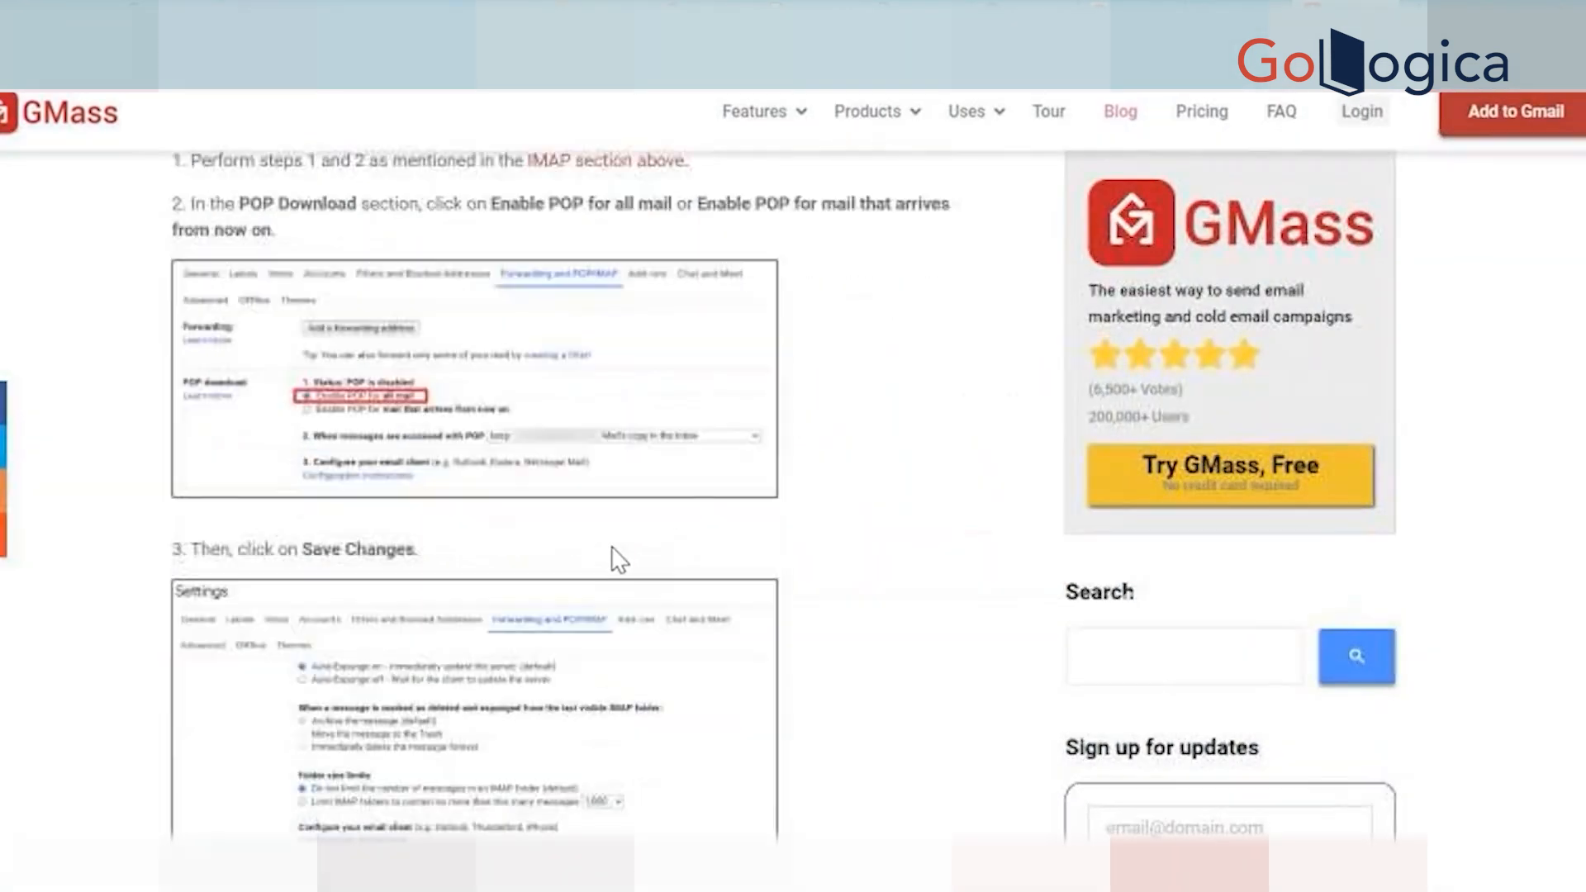
{"action": "scroll", "coordinate": [613, 555], "scroll_direction": "up", "scroll_amount": 2}
{"action": "scroll", "coordinate": [613, 555], "scroll_direction": "down", "scroll_amount": 6}
{"action": "scroll", "coordinate": [613, 537], "scroll_direction": "up", "scroll_amount": 3}
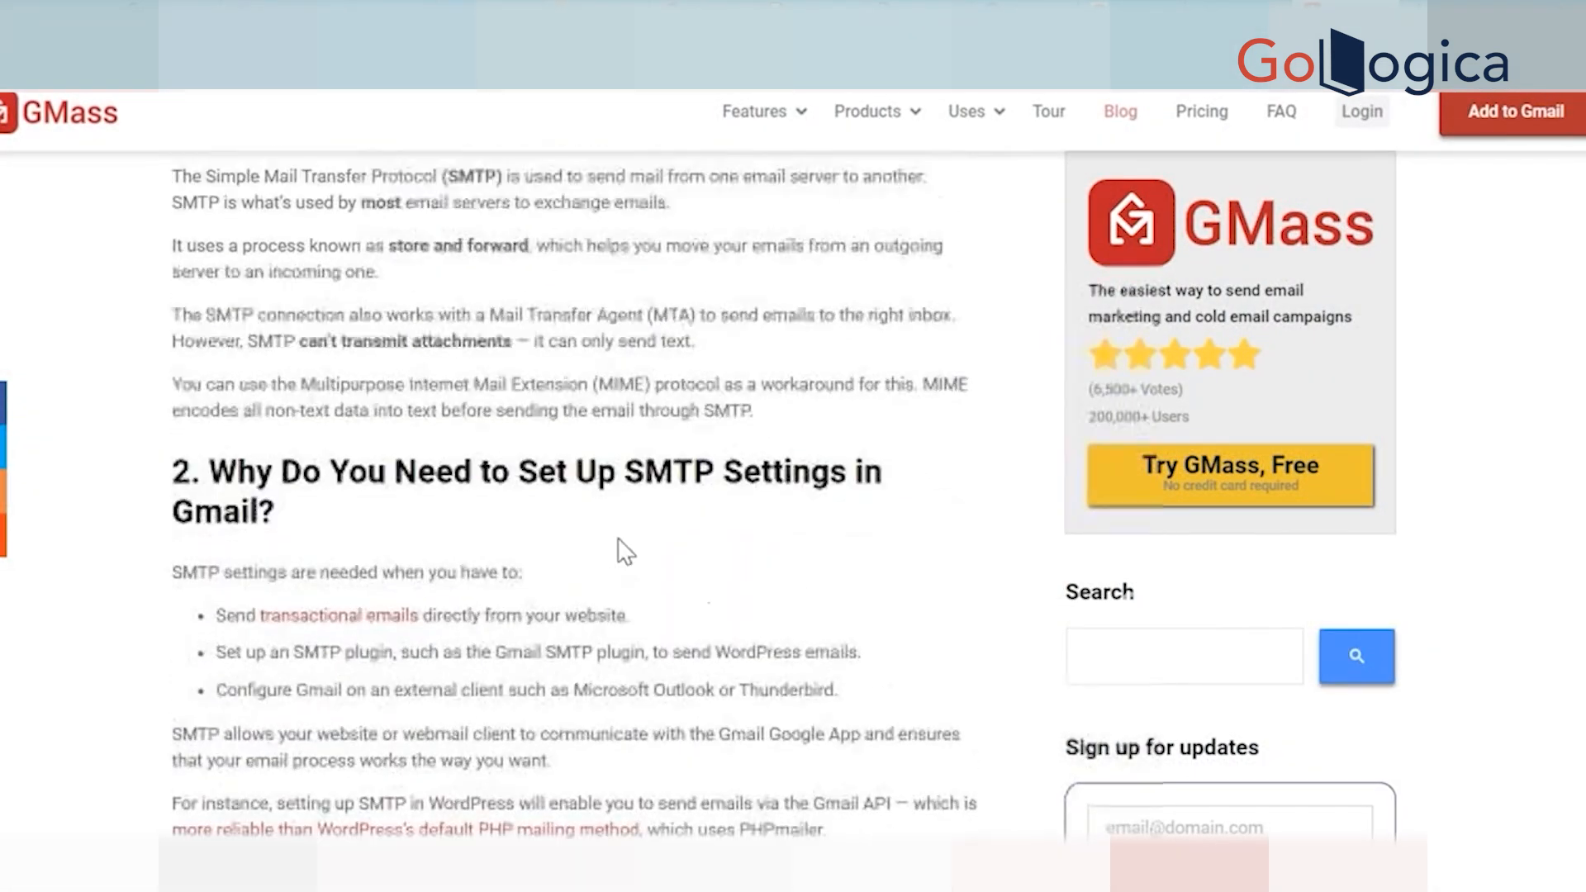
{"action": "scroll", "coordinate": [613, 524], "scroll_direction": "down", "scroll_amount": 20}
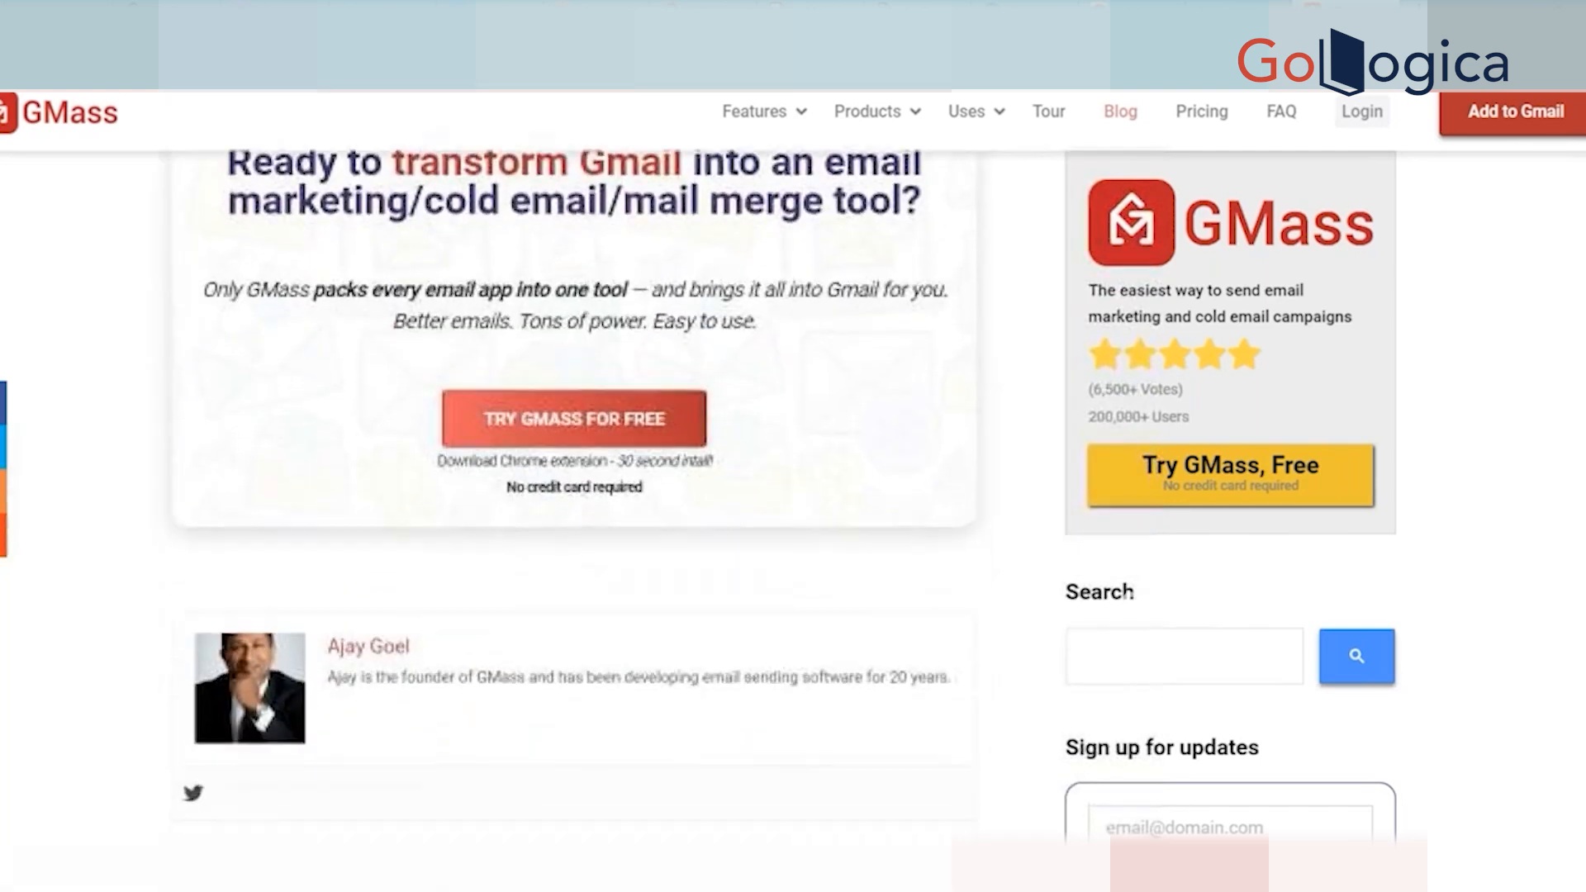
{"action": "left_click", "coordinate": [1387, 4]}
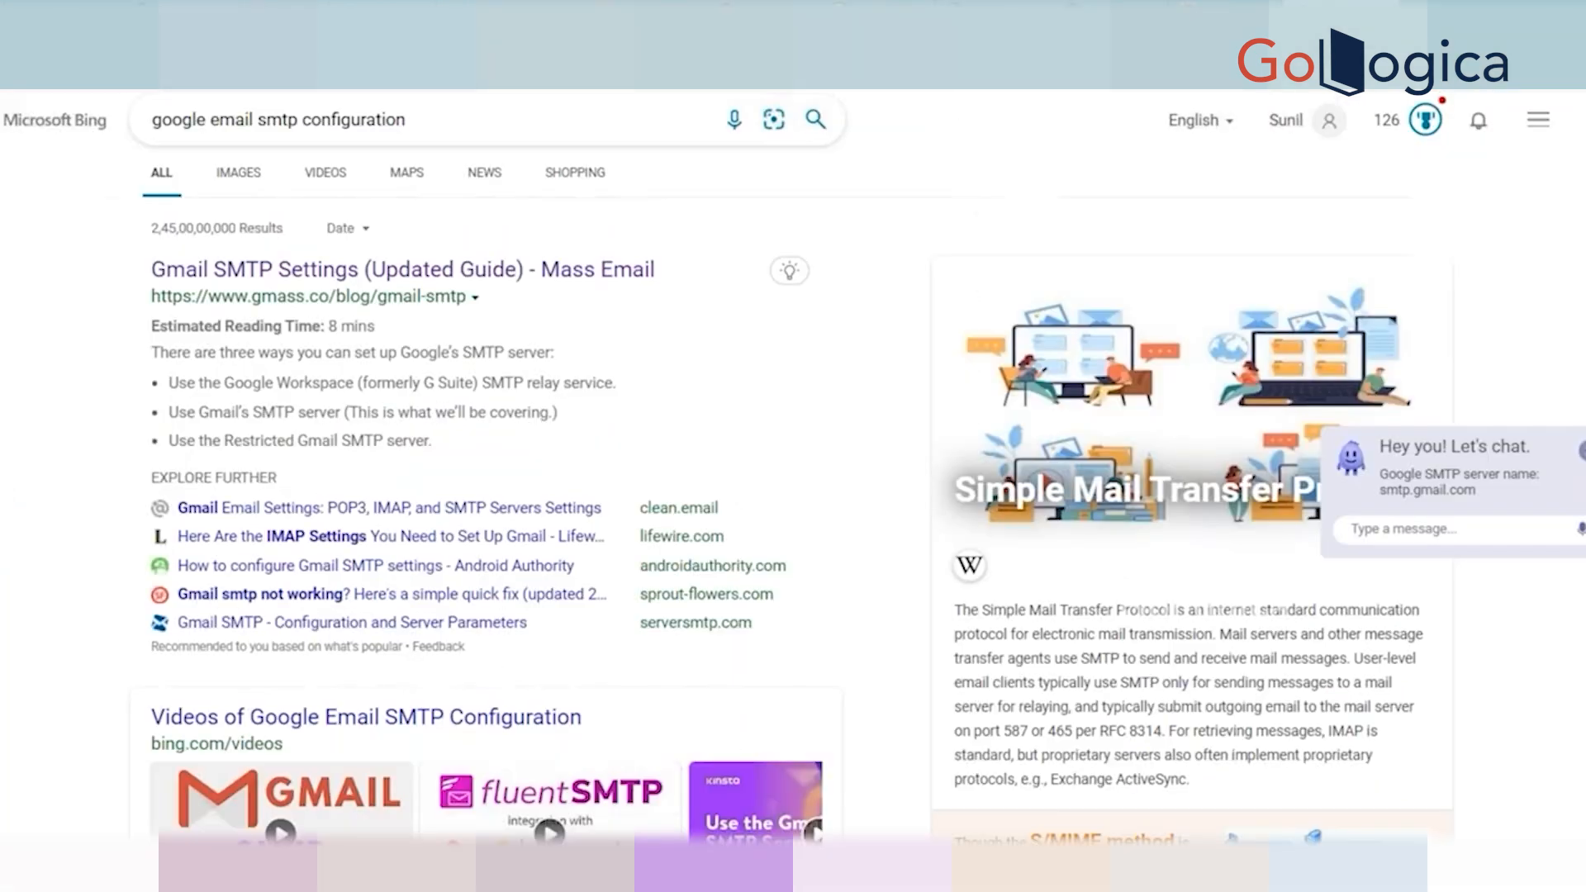
Open the Hostinger tutorial on sending emails with Google's SMTP server and find its list of Gmail SMTP server settings.
{"action": "scroll", "coordinate": [188, 467], "scroll_direction": "down", "scroll_amount": 10}
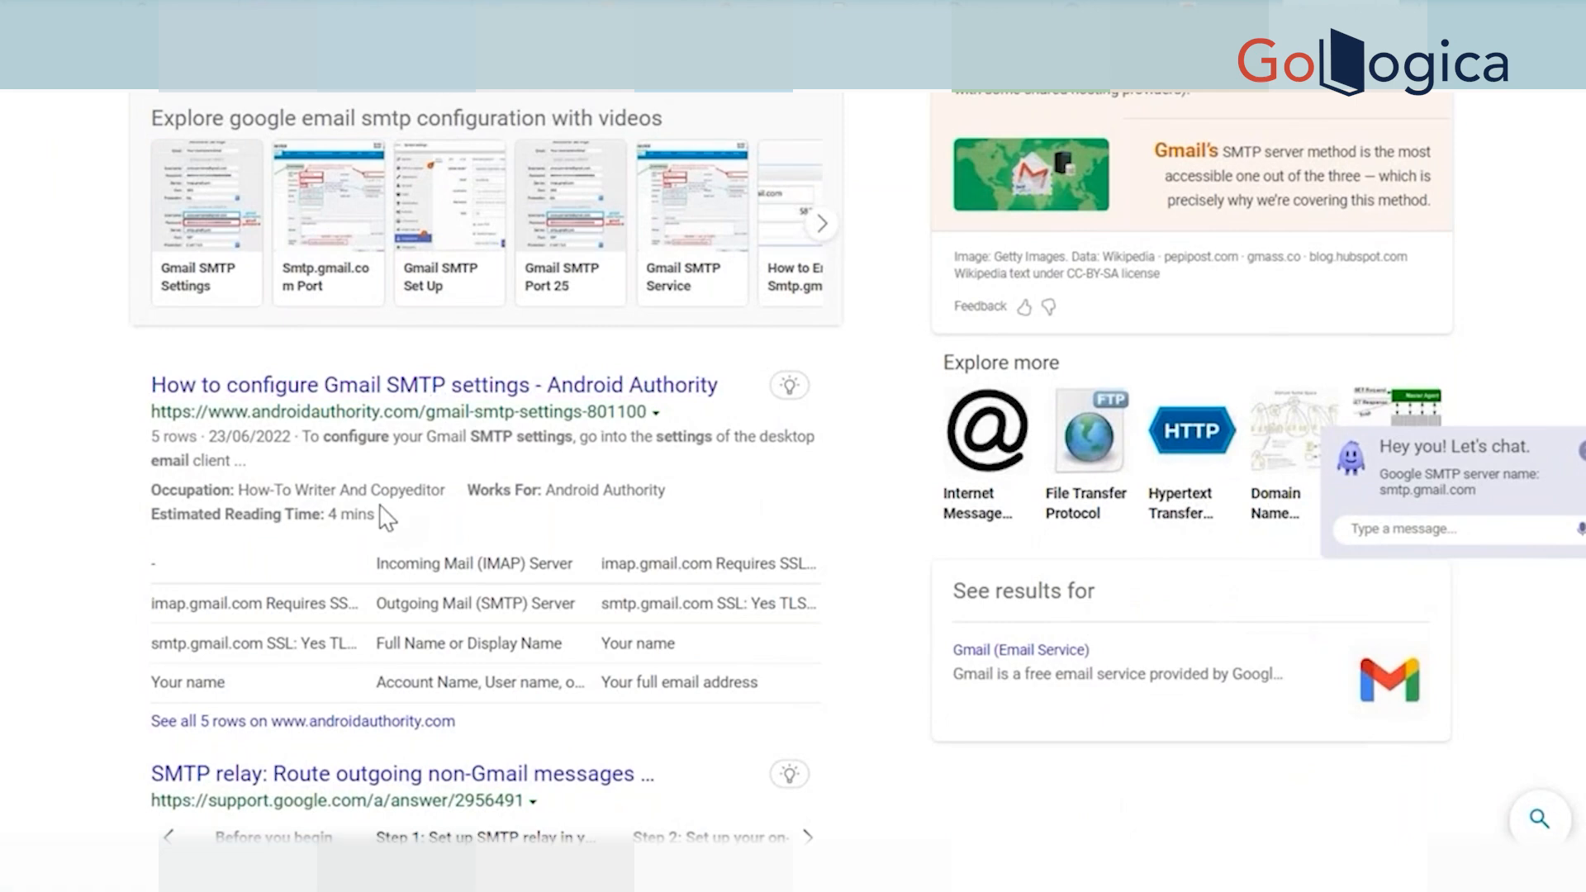
{"action": "scroll", "coordinate": [386, 414], "scroll_direction": "down", "scroll_amount": 4}
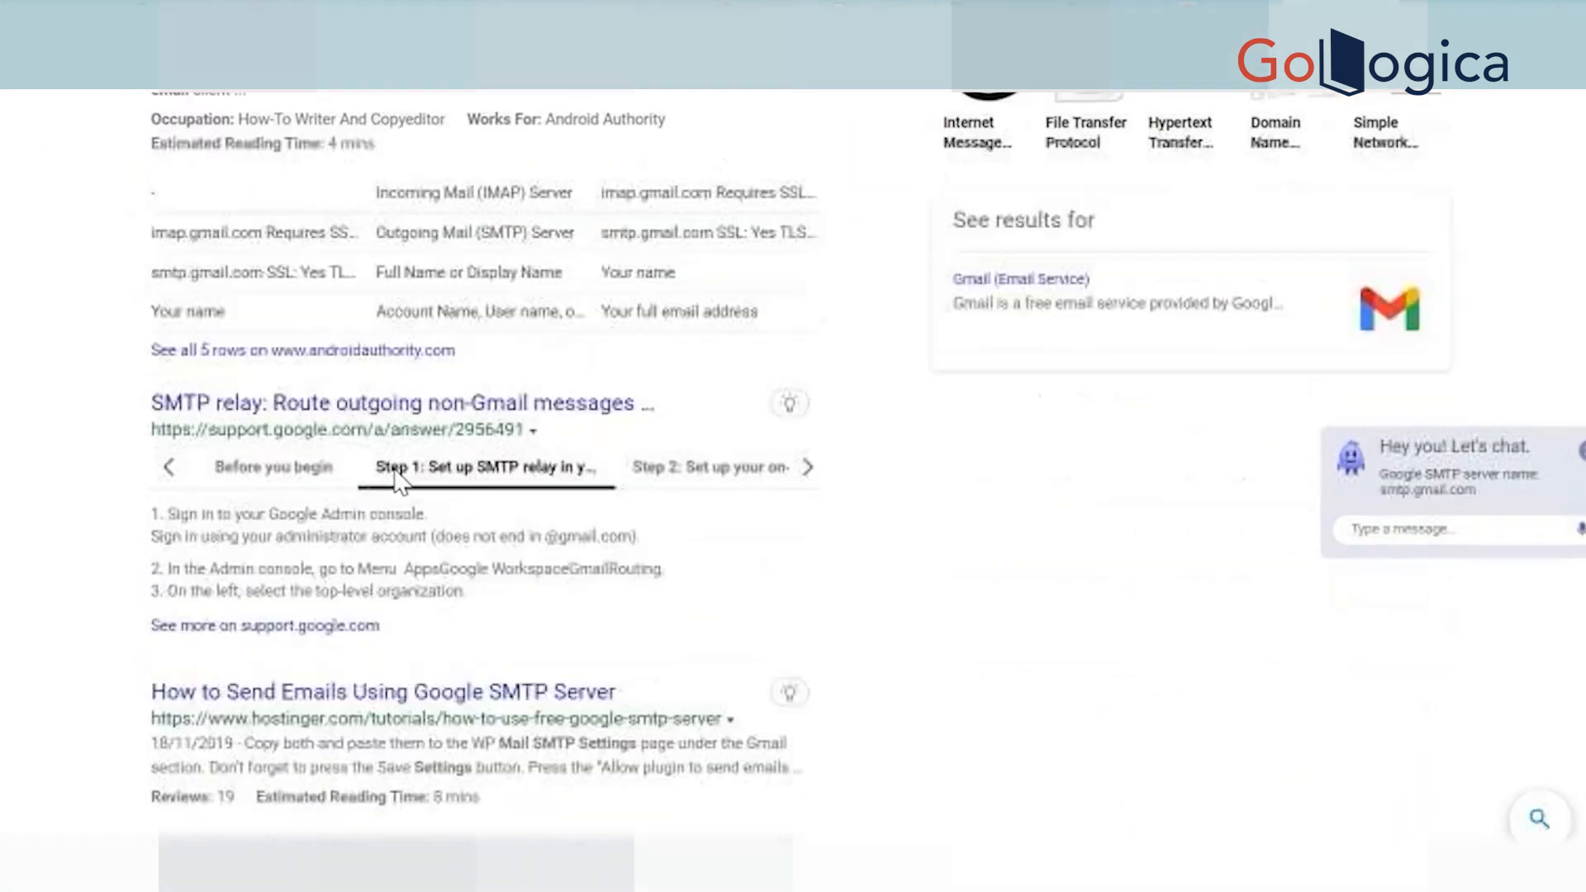
{"action": "left_click", "coordinate": [338, 691]}
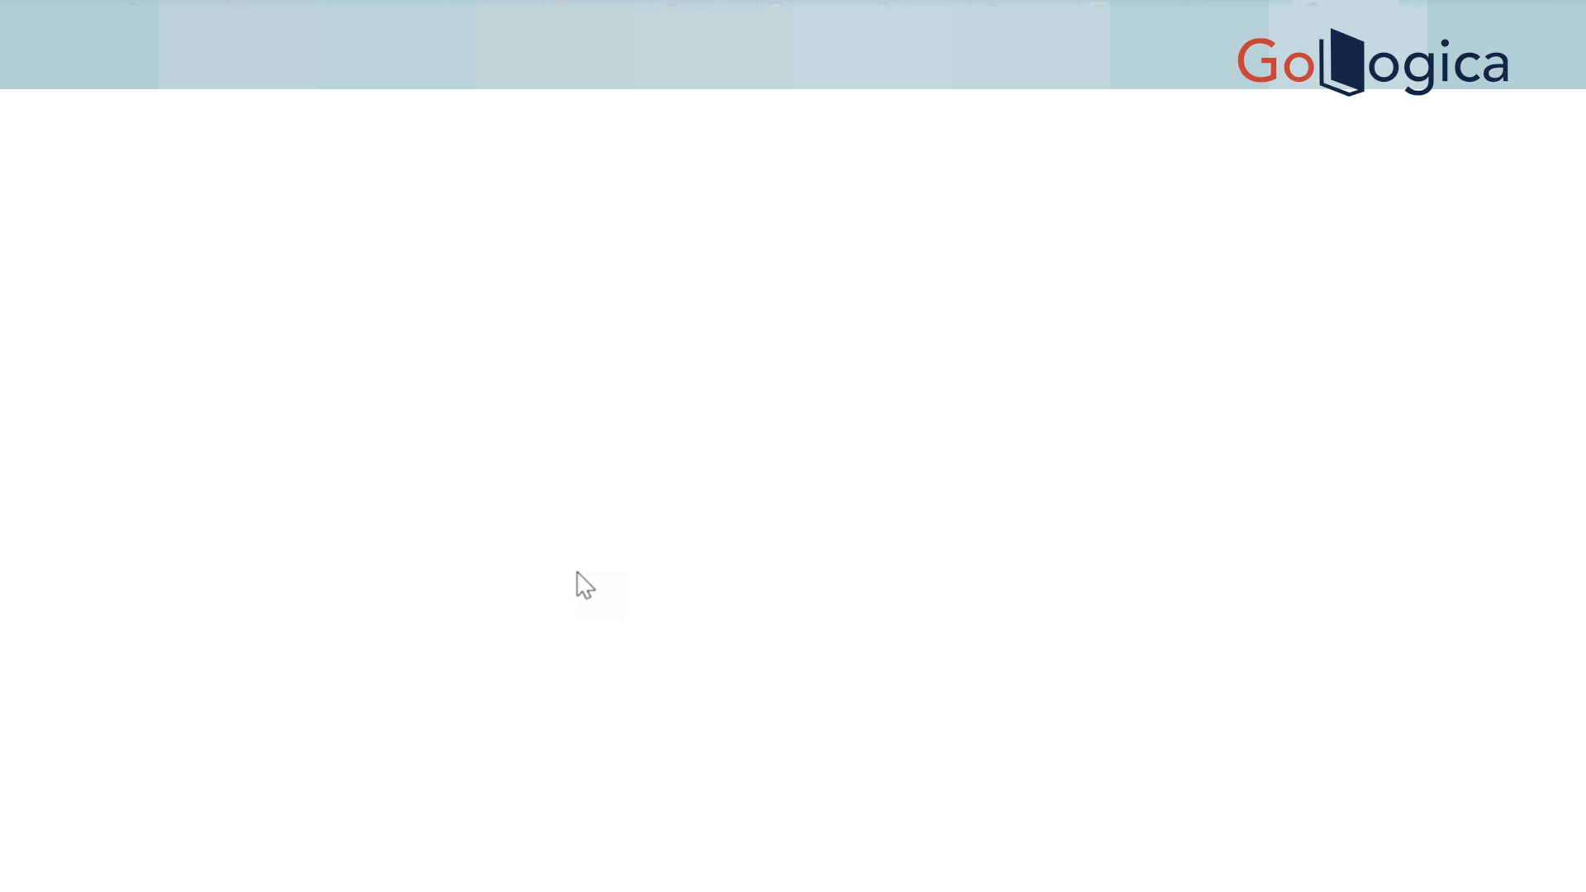
{"action": "scroll", "coordinate": [577, 585], "scroll_direction": "down", "scroll_amount": 5}
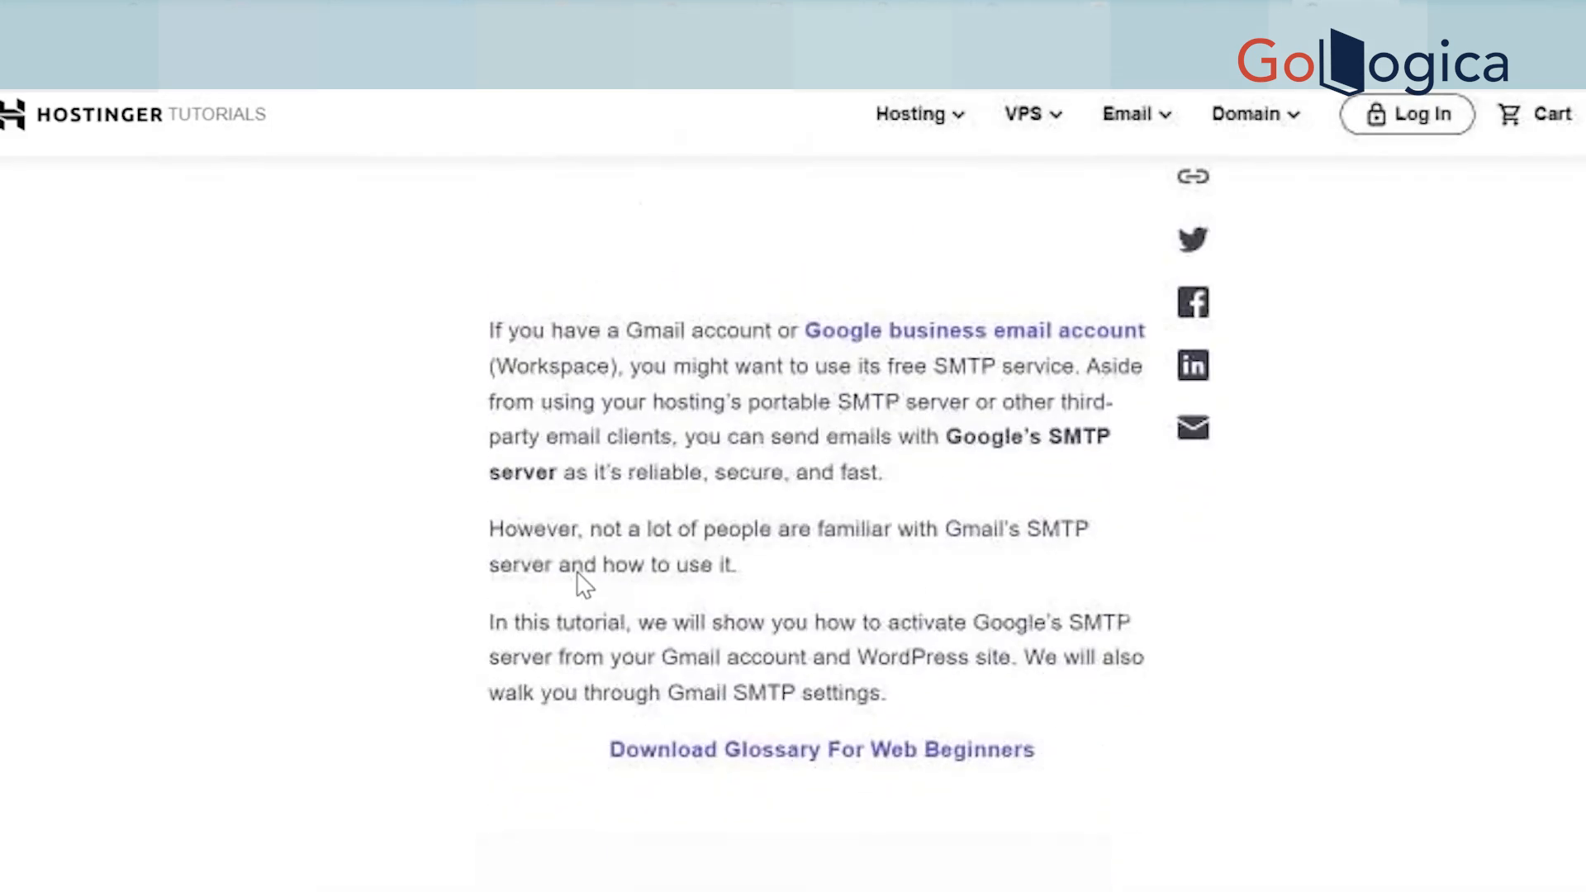
{"action": "scroll", "coordinate": [833, 576], "scroll_direction": "down", "scroll_amount": 15}
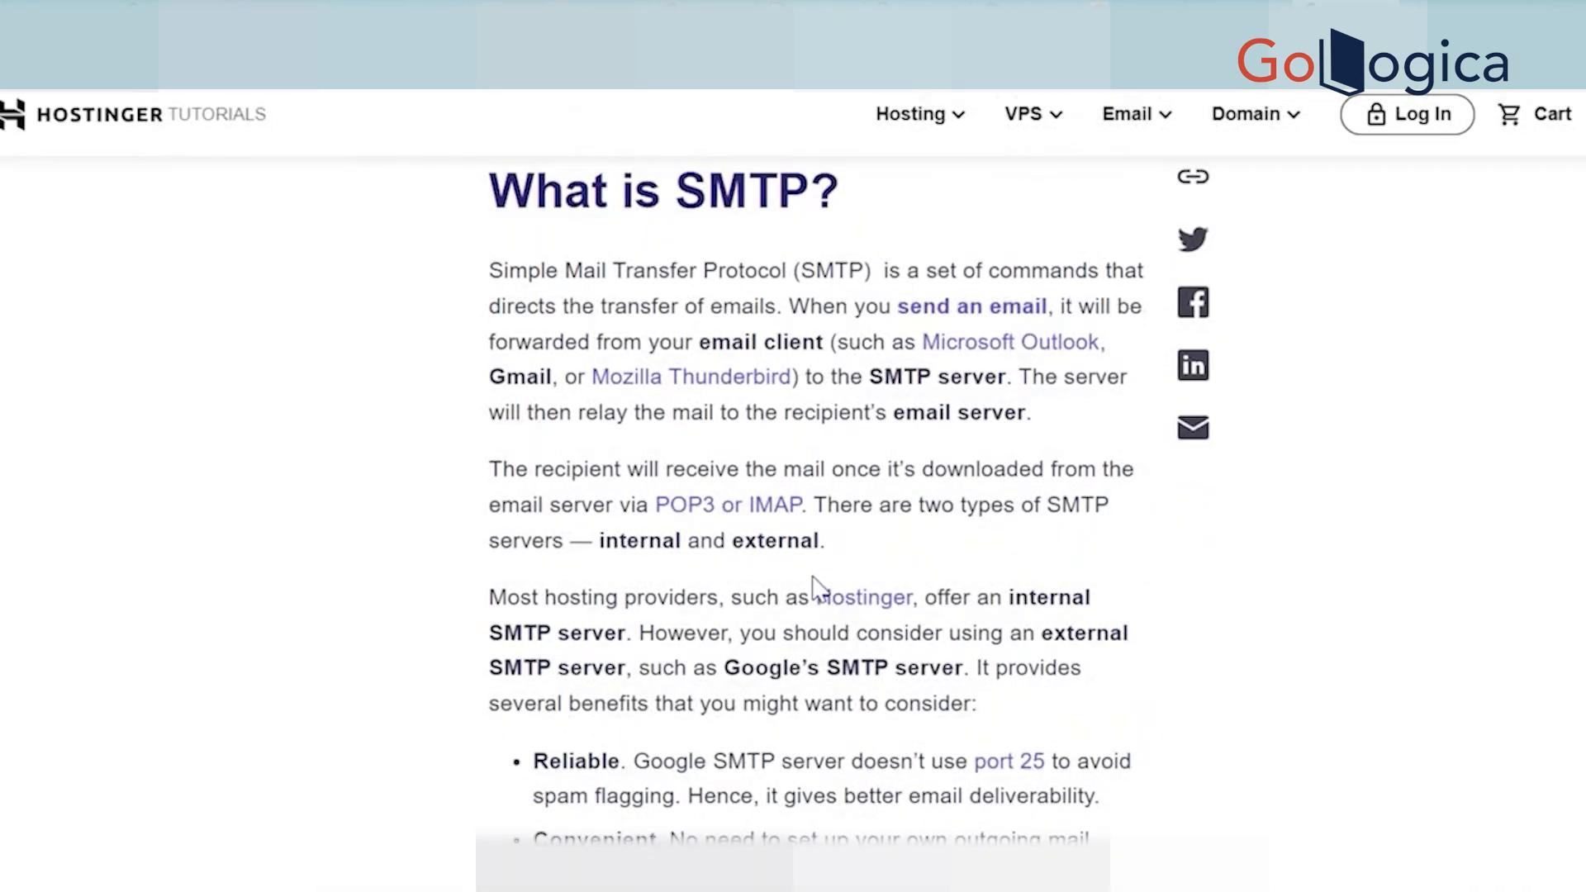
{"action": "scroll", "coordinate": [818, 585], "scroll_direction": "down", "scroll_amount": 6}
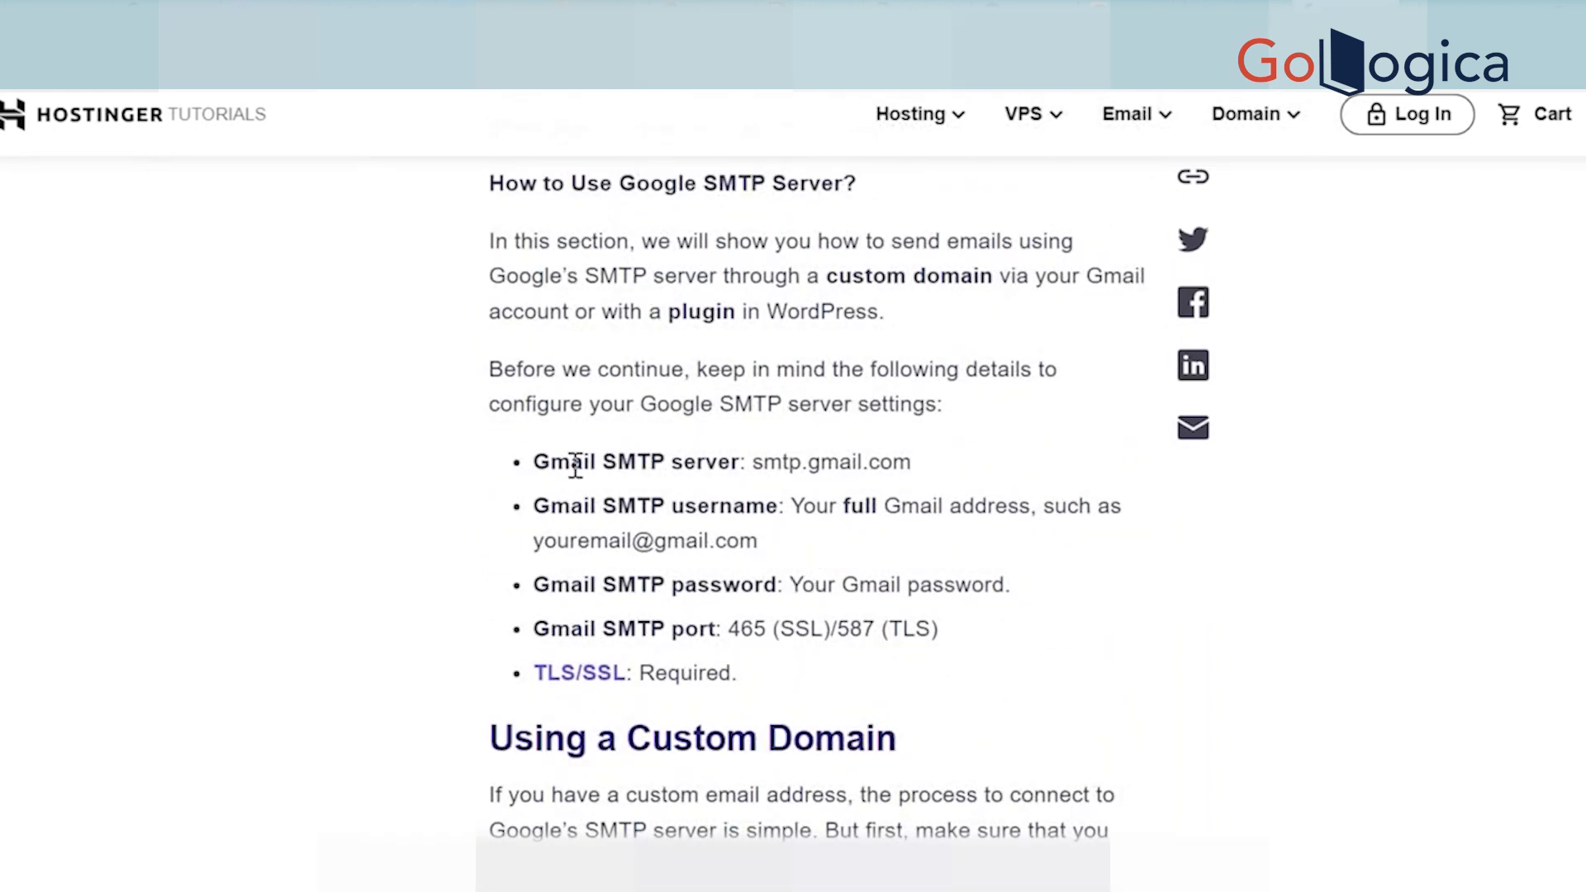
Copy the Gmail SMTP server address from the tutorial and set the server domain of the new SnapLogic account to smtp.gmail.com.
{"action": "left_click_drag", "start_coordinate": [568, 464], "coordinate": [701, 467]}
{"action": "left_click_drag", "start_coordinate": [780, 541], "coordinate": [761, 539]}
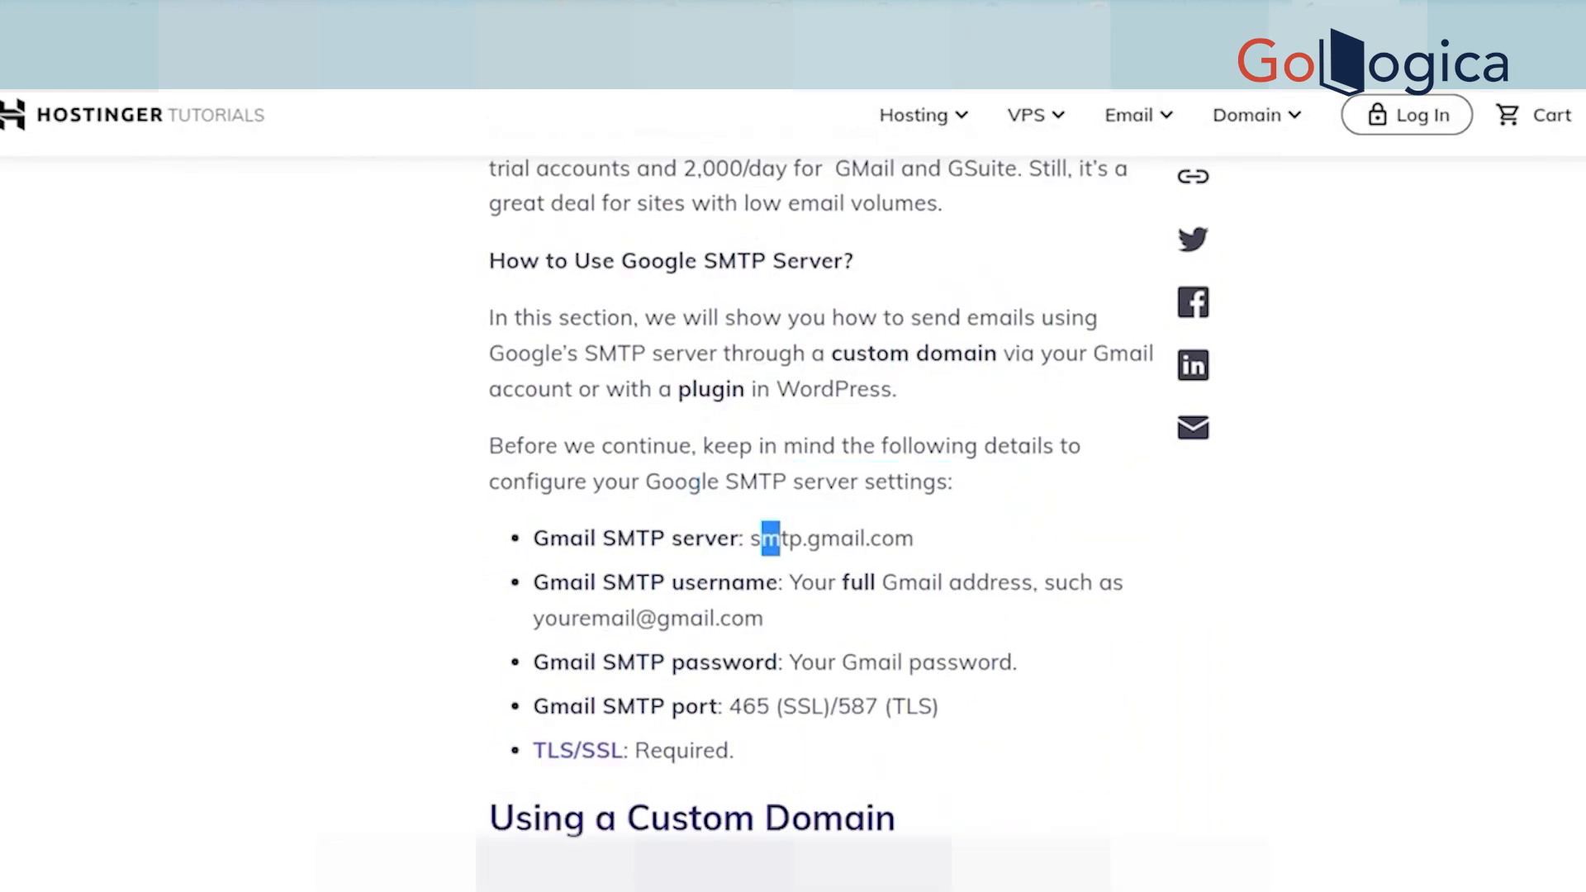
{"action": "left_click", "coordinate": [861, 562]}
{"action": "left_click_drag", "start_coordinate": [936, 576], "coordinate": [785, 573]}
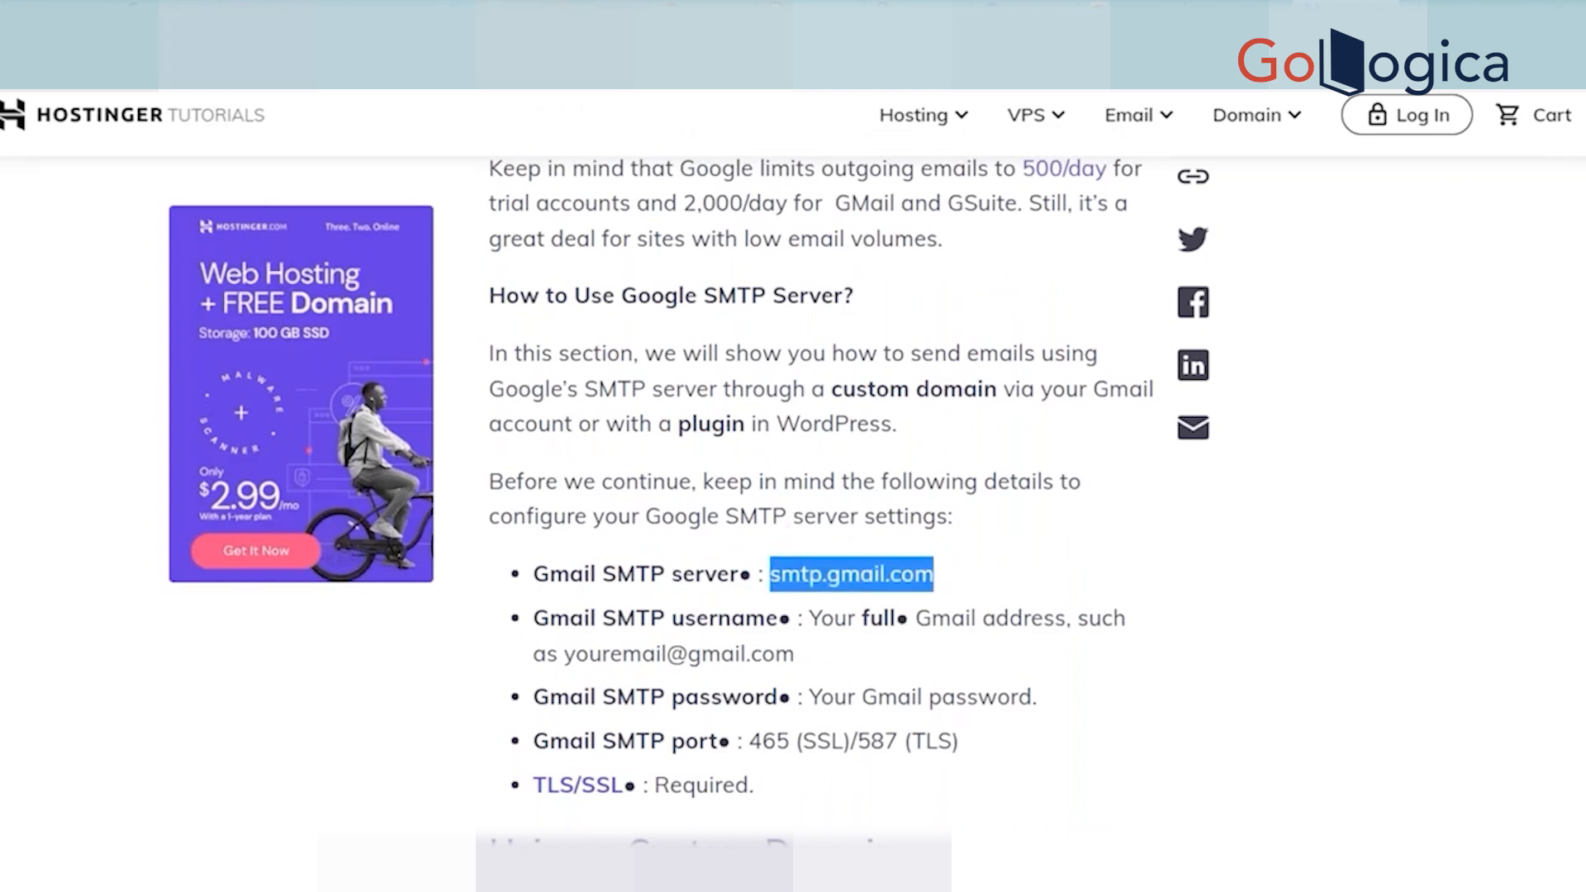
{"action": "key", "text": "alt+Tab"}
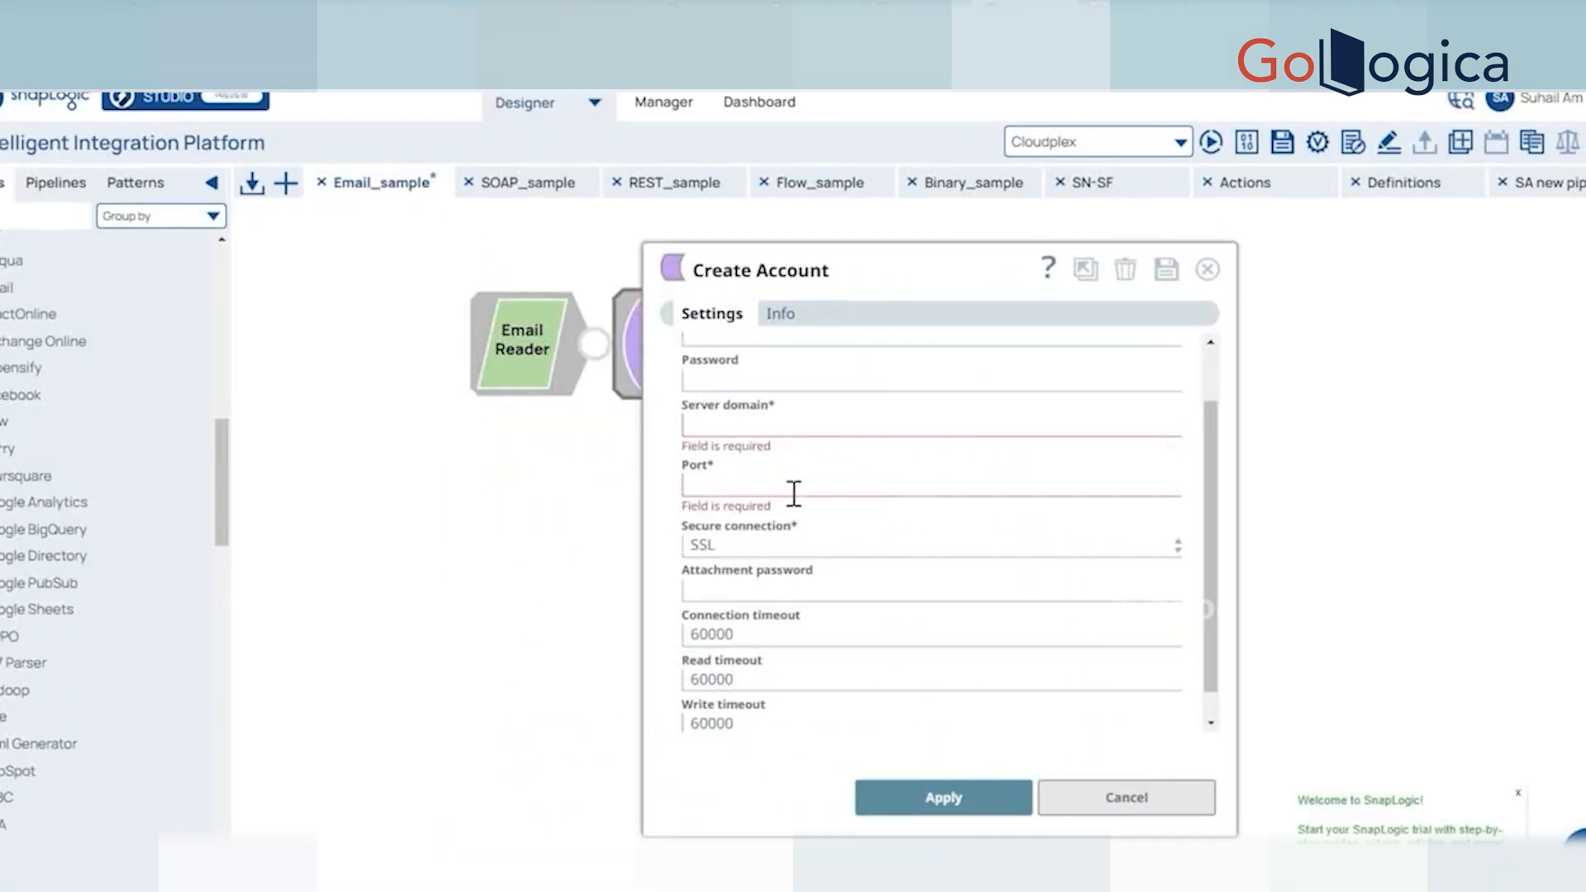
{"action": "left_click", "coordinate": [752, 425]}
{"action": "type", "text": "smtp.gmail.com"}
Look up the Gmail SMTP port for SSL in the Hostinger tutorial and set the SnapLogic account's port to 465.
{"action": "left_click", "coordinate": [774, 483]}
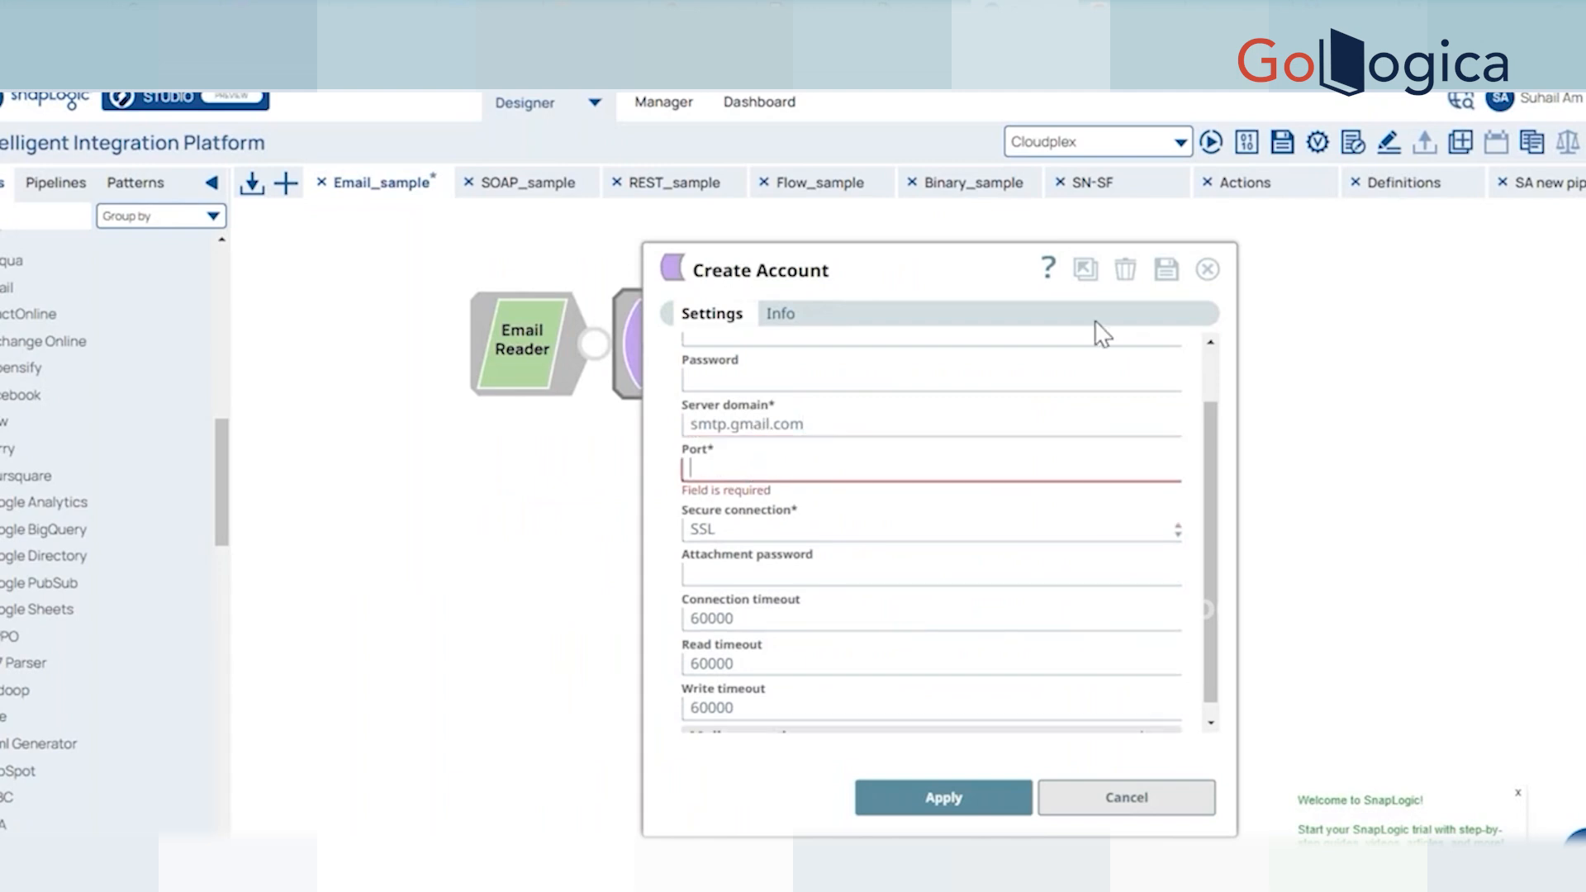
{"action": "key", "text": "alt+Tab"}
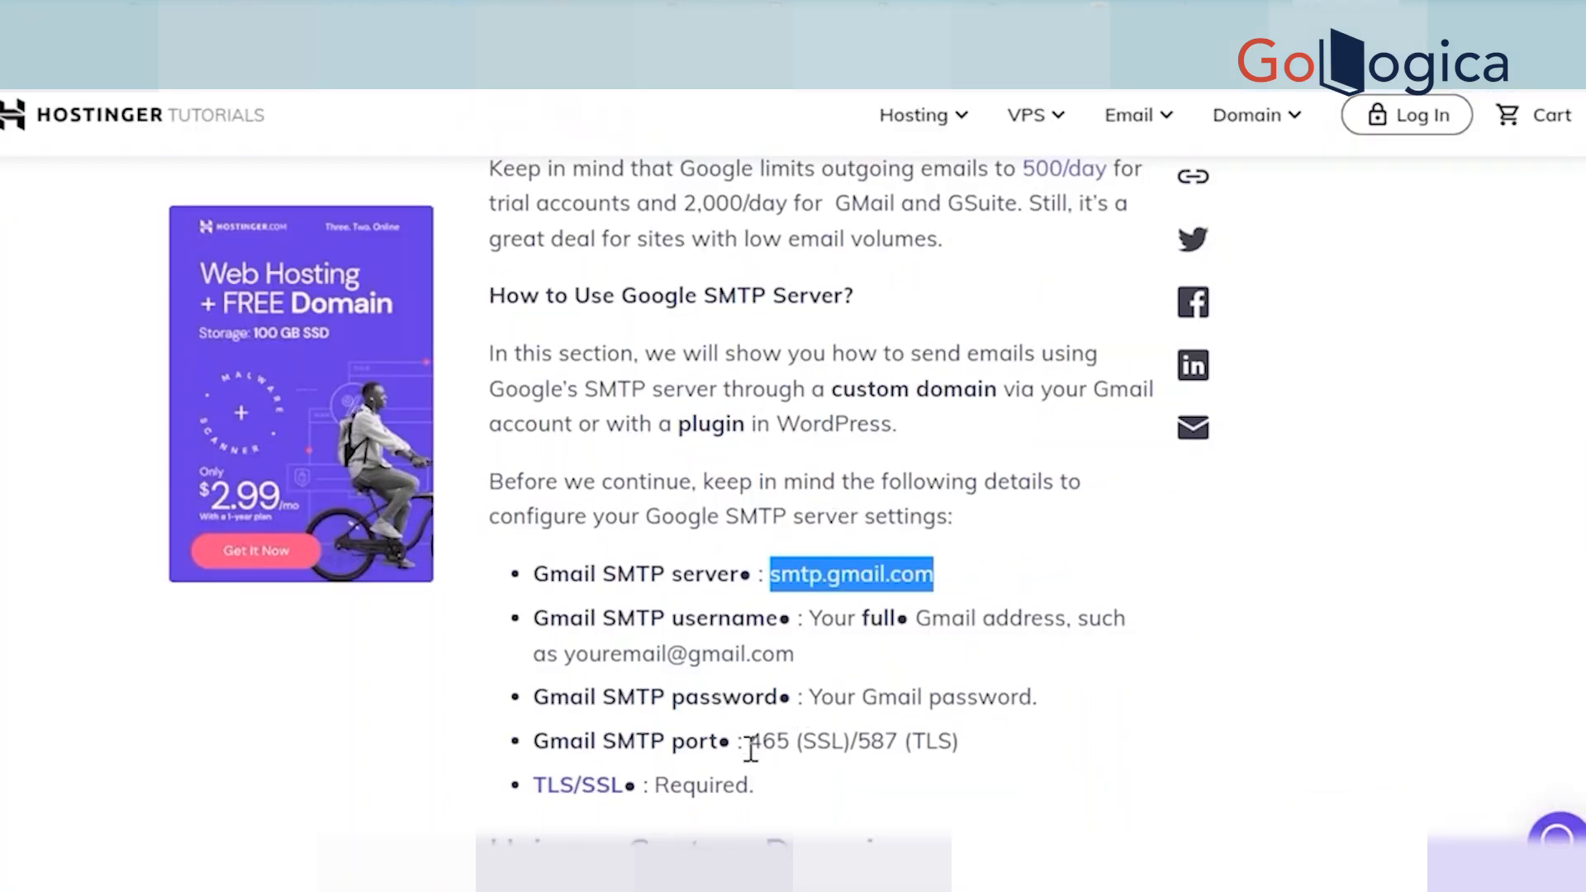
{"action": "left_click_drag", "start_coordinate": [614, 741], "coordinate": [791, 748]}
{"action": "left_click", "coordinate": [775, 744]}
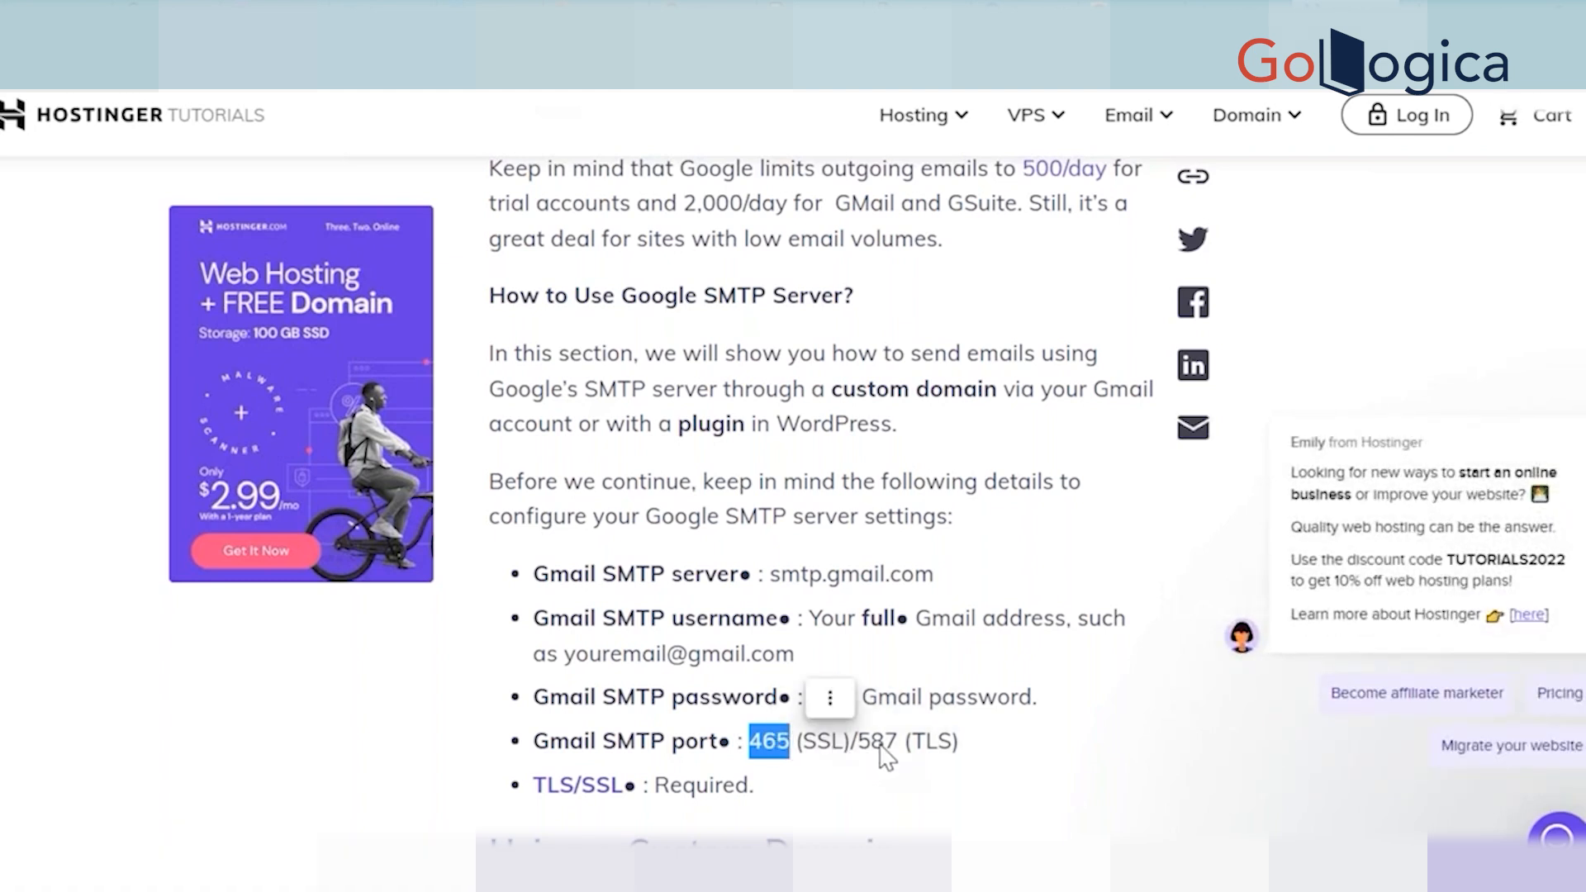
{"action": "left_click", "coordinate": [950, 748]}
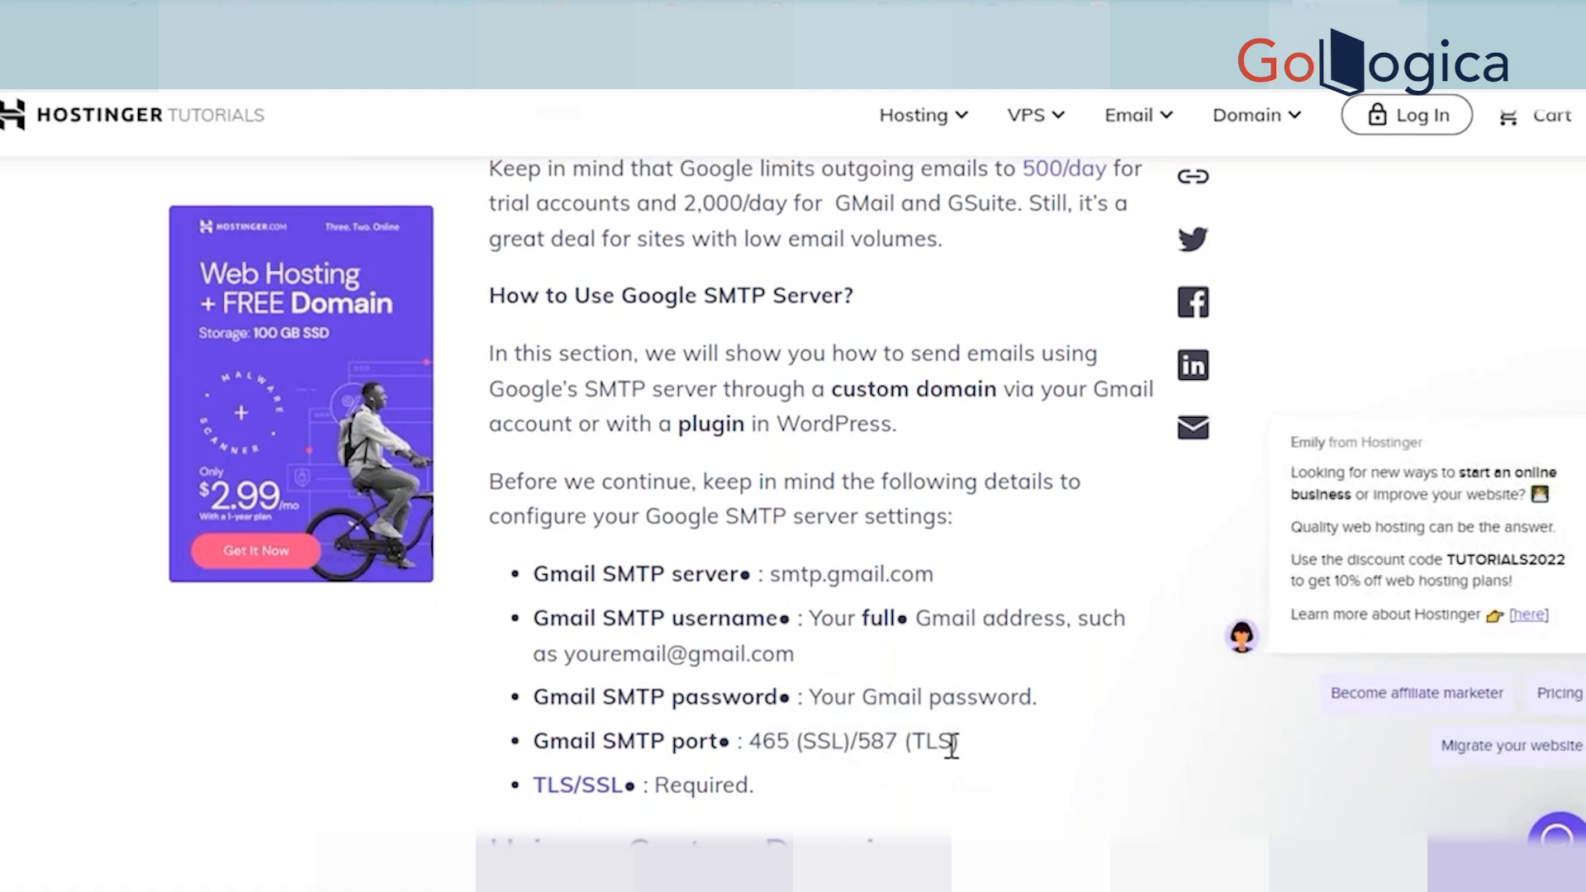
{"action": "double_click", "coordinate": [774, 740]}
{"action": "left_click", "coordinate": [936, 344]}
{"action": "key", "text": "alt+Tab"}
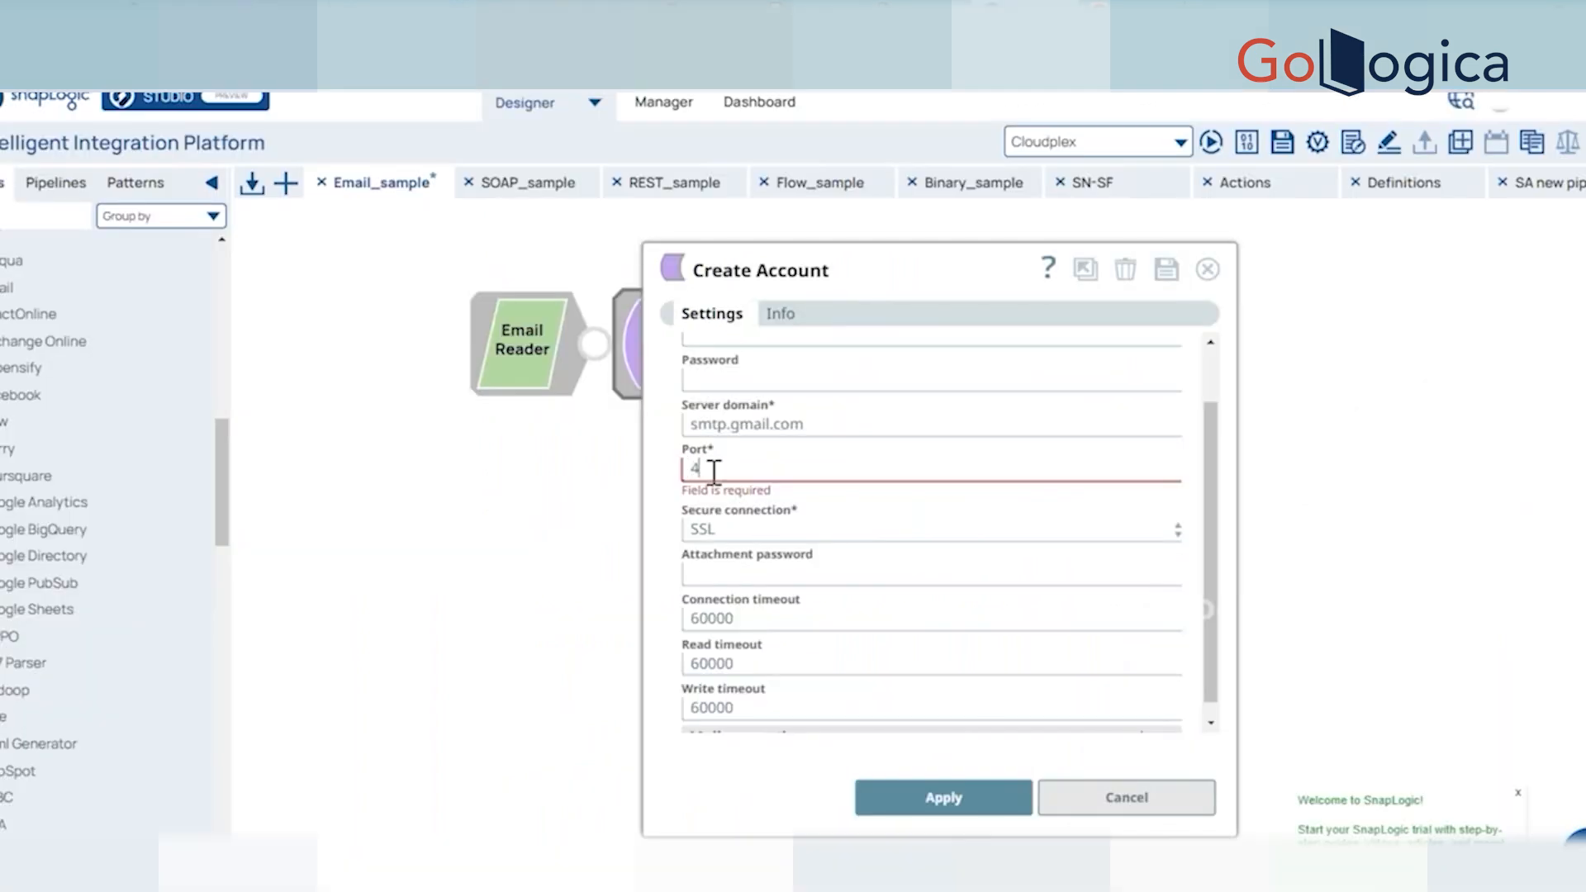
Enter the account password in the email account settings, check the remaining fields, and cancel the account creation.
{"action": "scroll", "coordinate": [734, 421], "scroll_direction": "up", "scroll_amount": 2}
{"action": "left_click", "coordinate": [742, 396]}
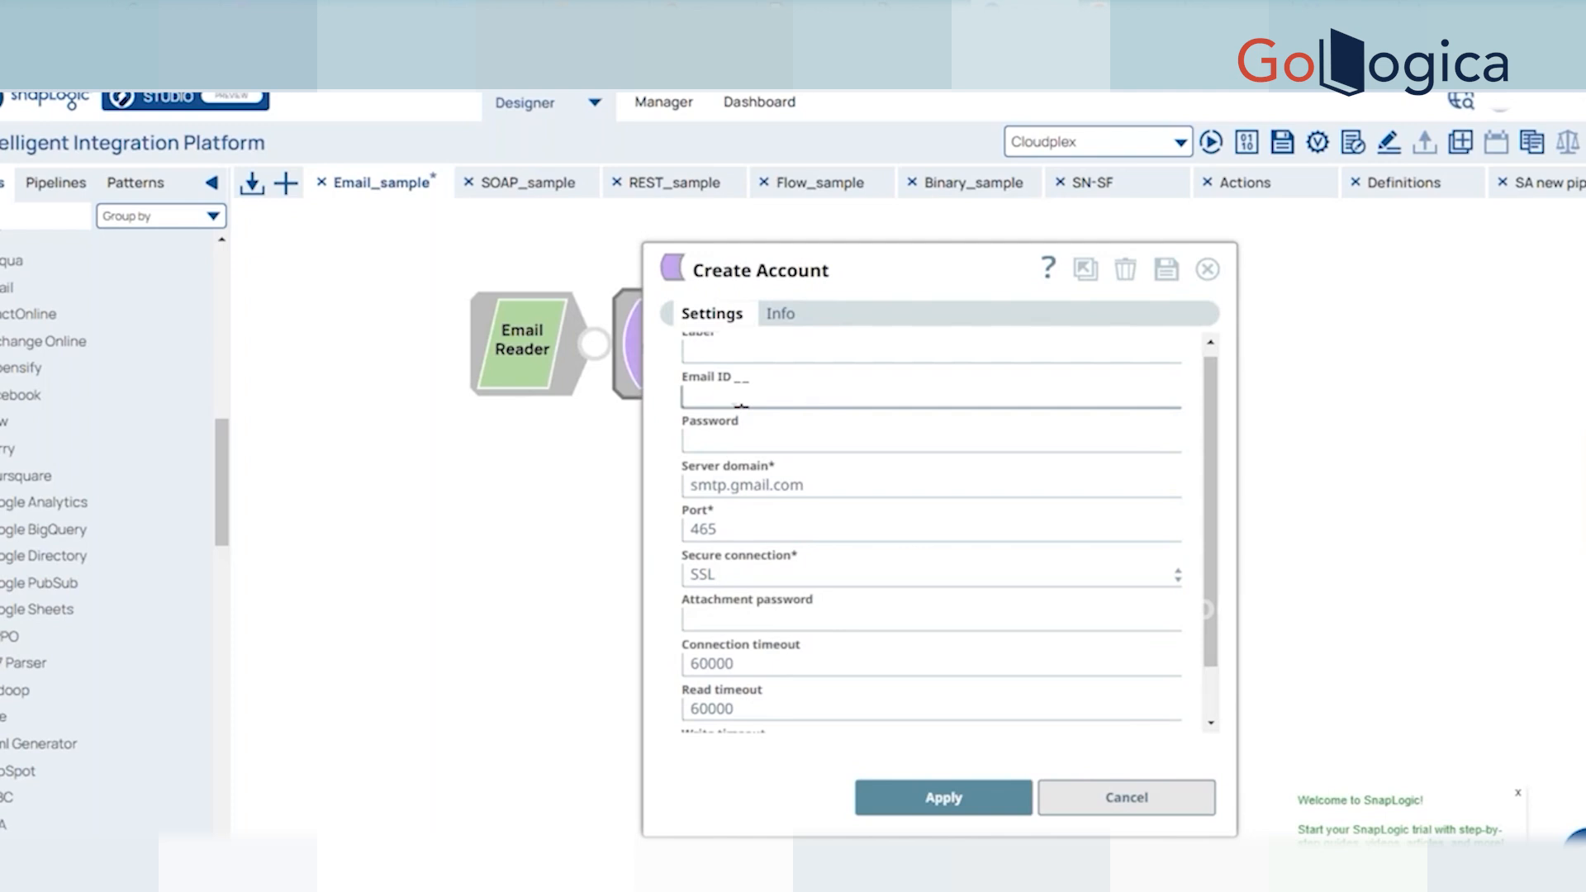
{"action": "left_click", "coordinate": [751, 447]}
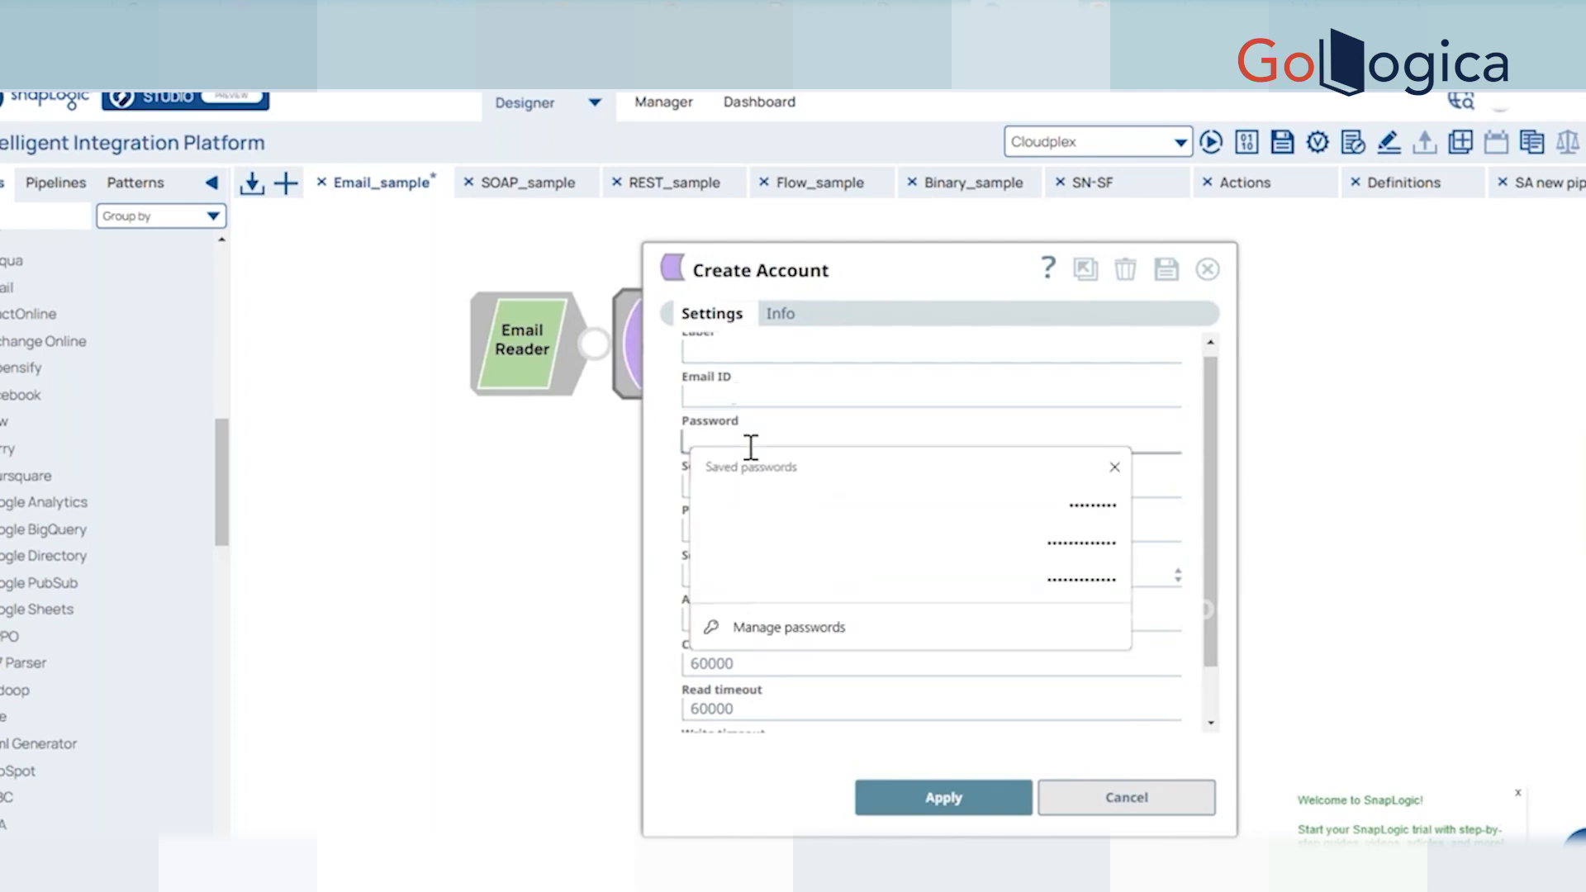
{"action": "type", "text": "••••"}
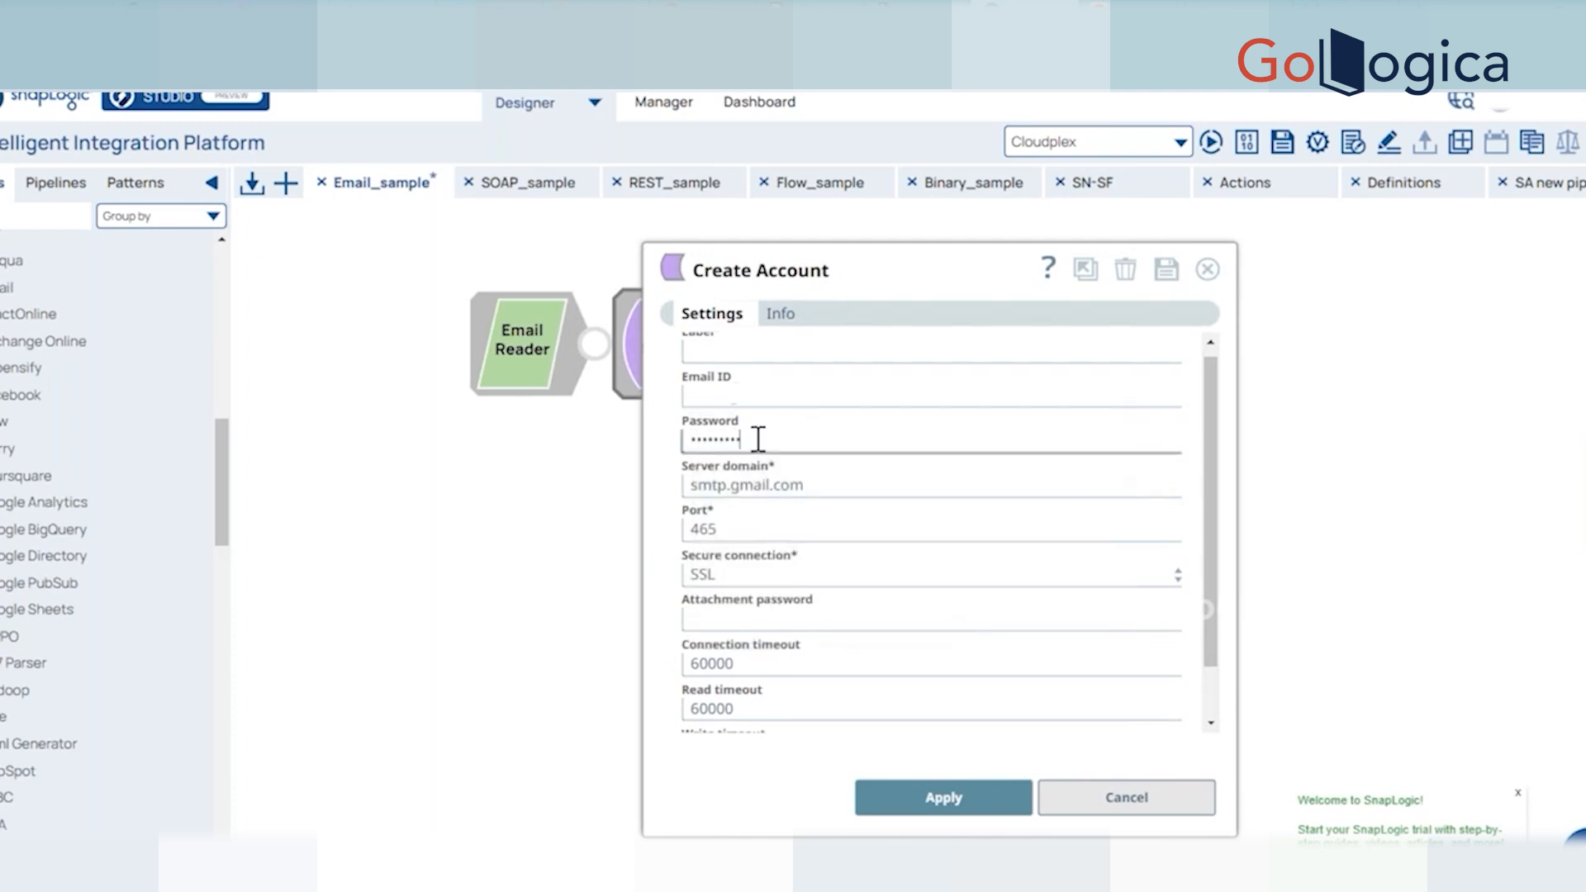
{"action": "left_click", "coordinate": [757, 403]}
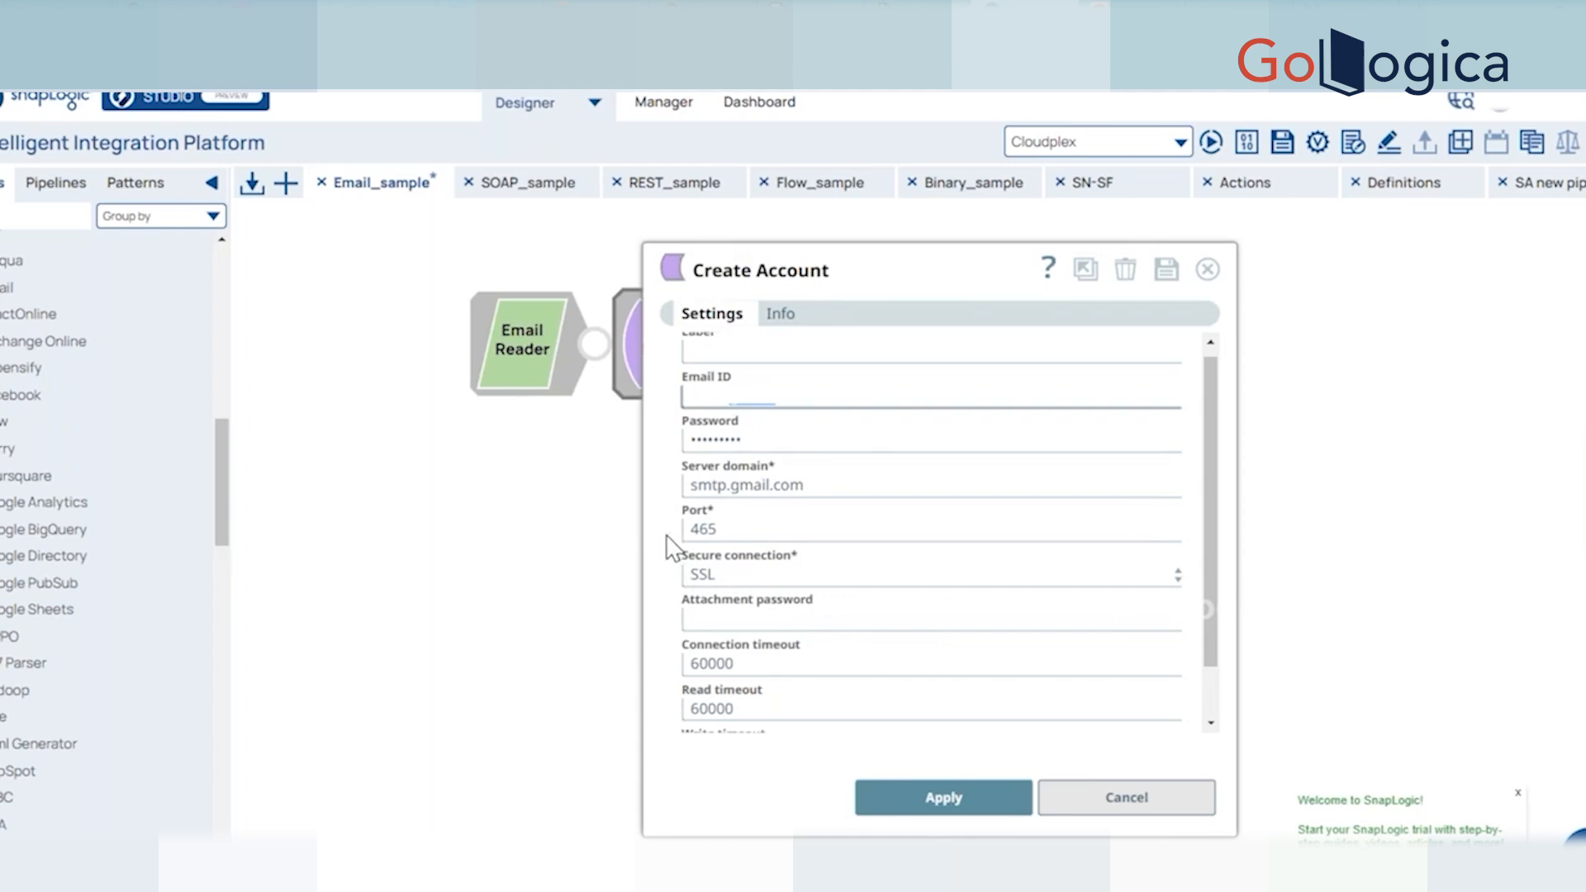
{"action": "scroll", "coordinate": [811, 534], "scroll_direction": "down", "scroll_amount": 2}
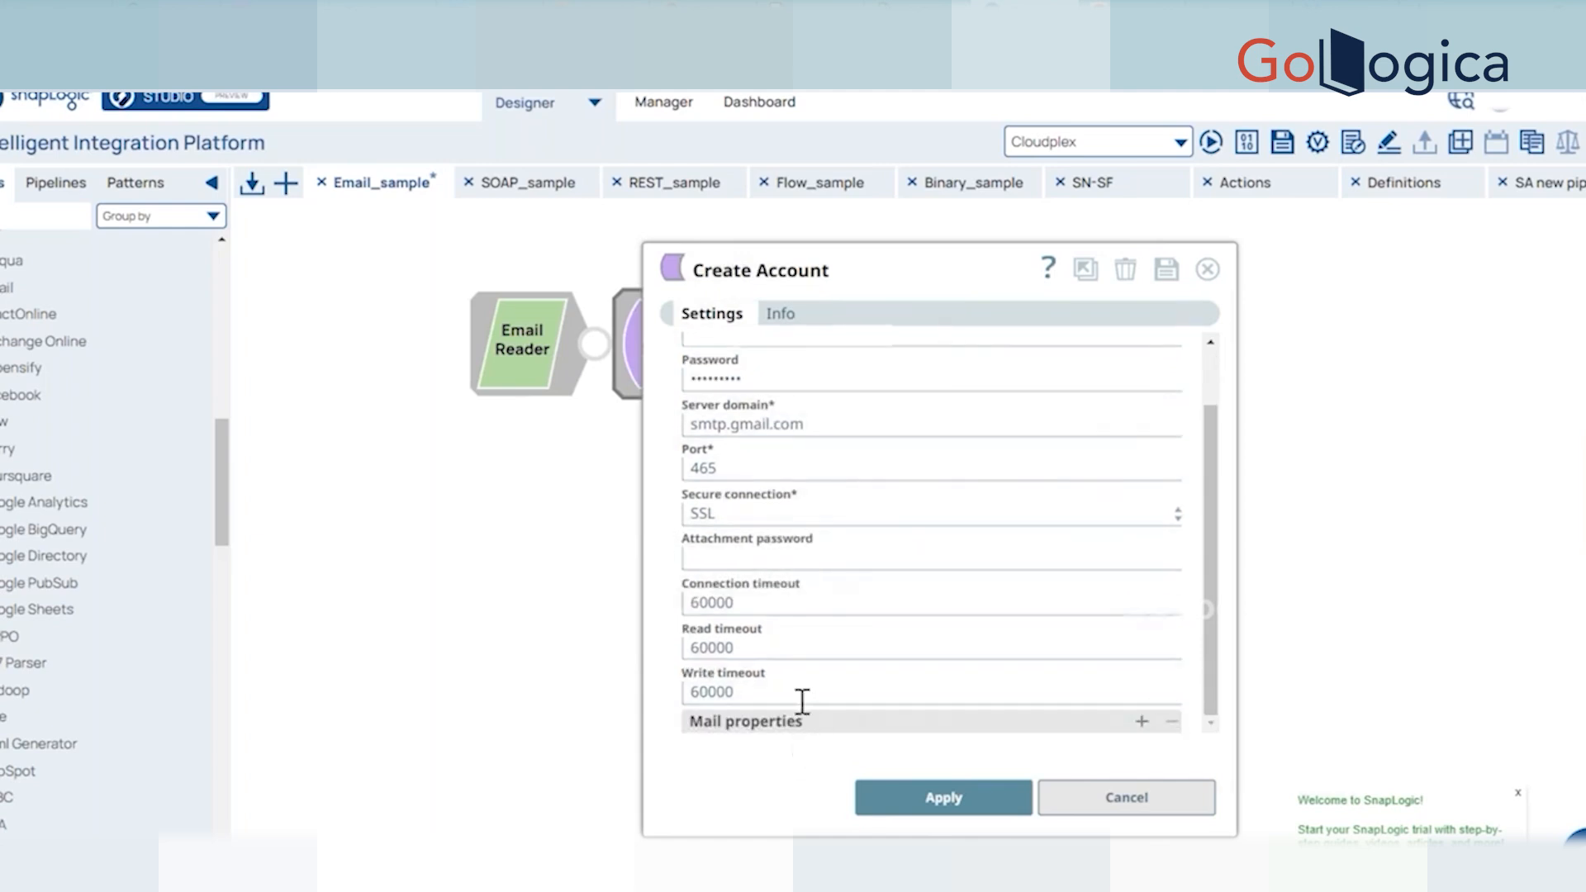
{"action": "scroll", "coordinate": [840, 602], "scroll_direction": "up", "scroll_amount": 2}
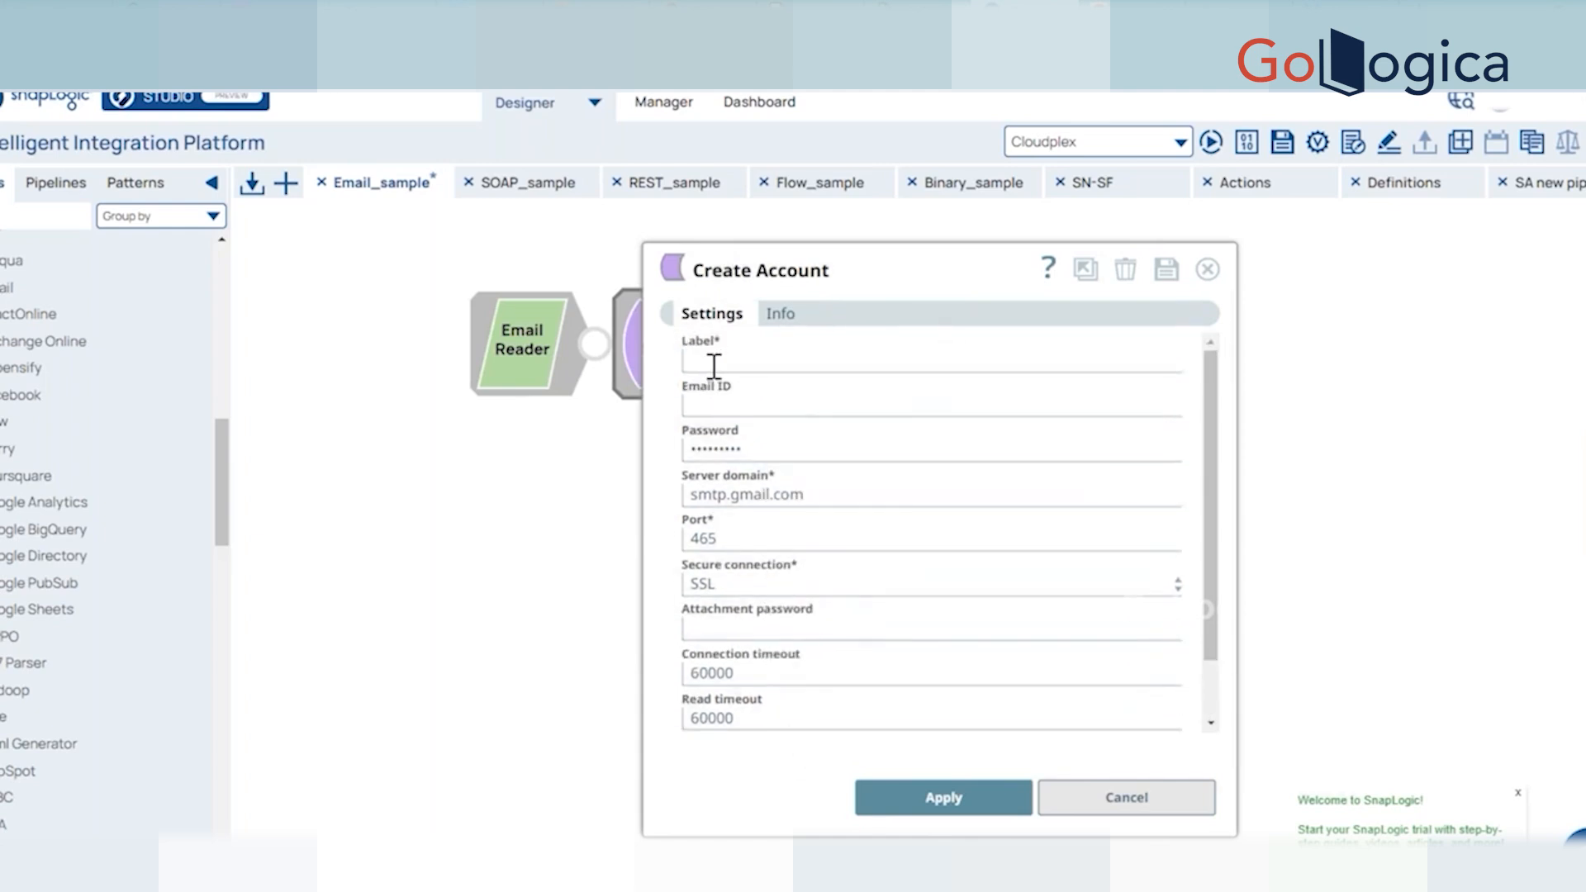
{"action": "left_click", "coordinate": [1153, 813]}
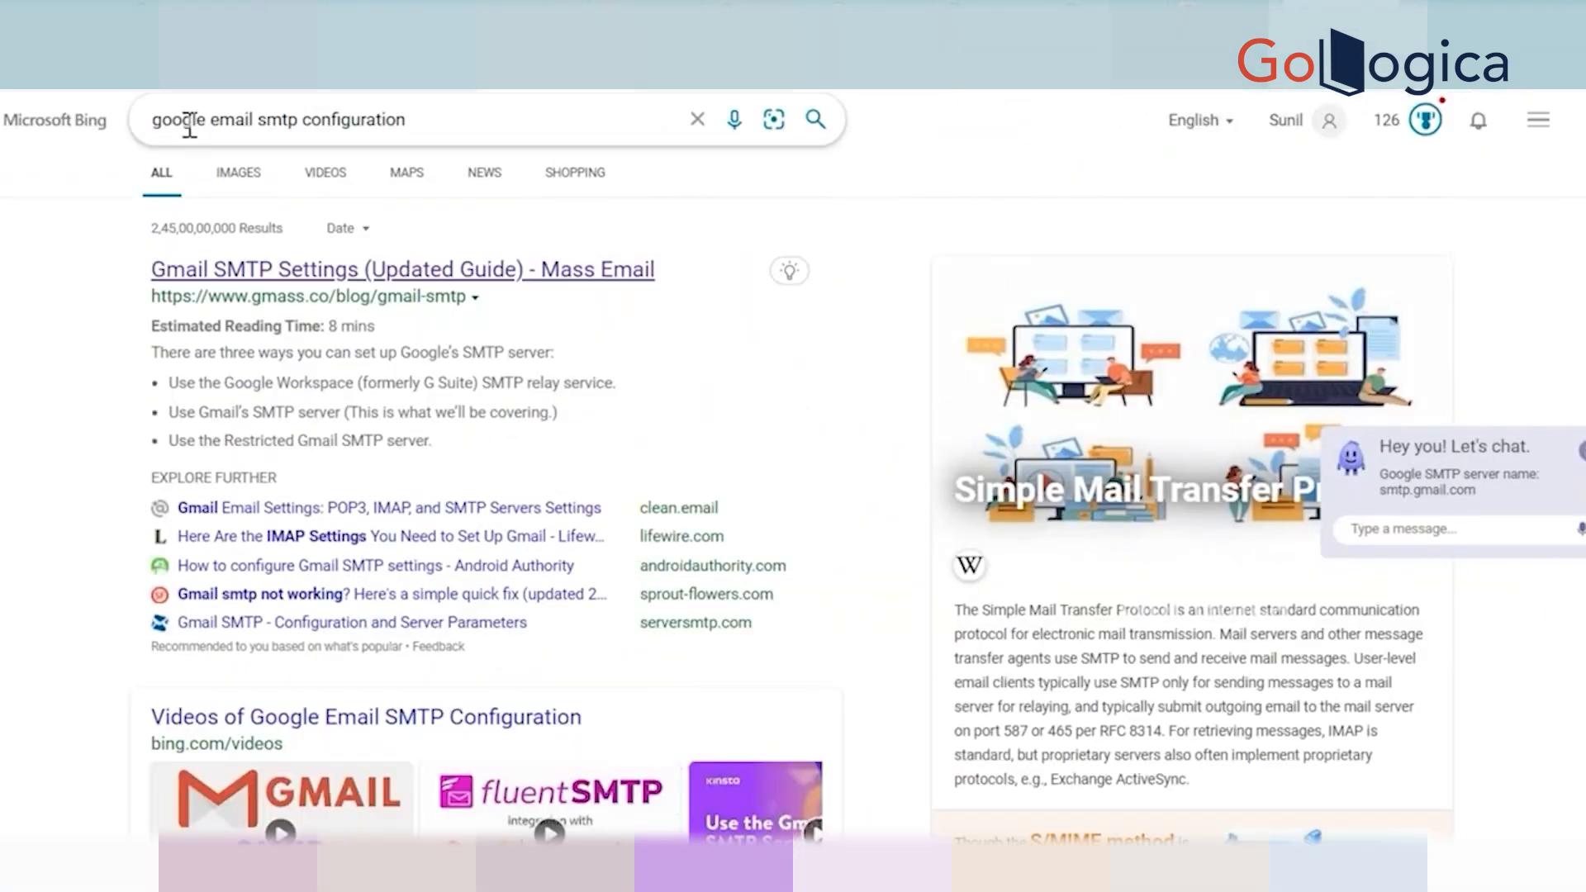
Search Bing for "office 365 email smtp configuration" by replacing the provider name in the existing query.
{"action": "double_click", "coordinate": [199, 120]}
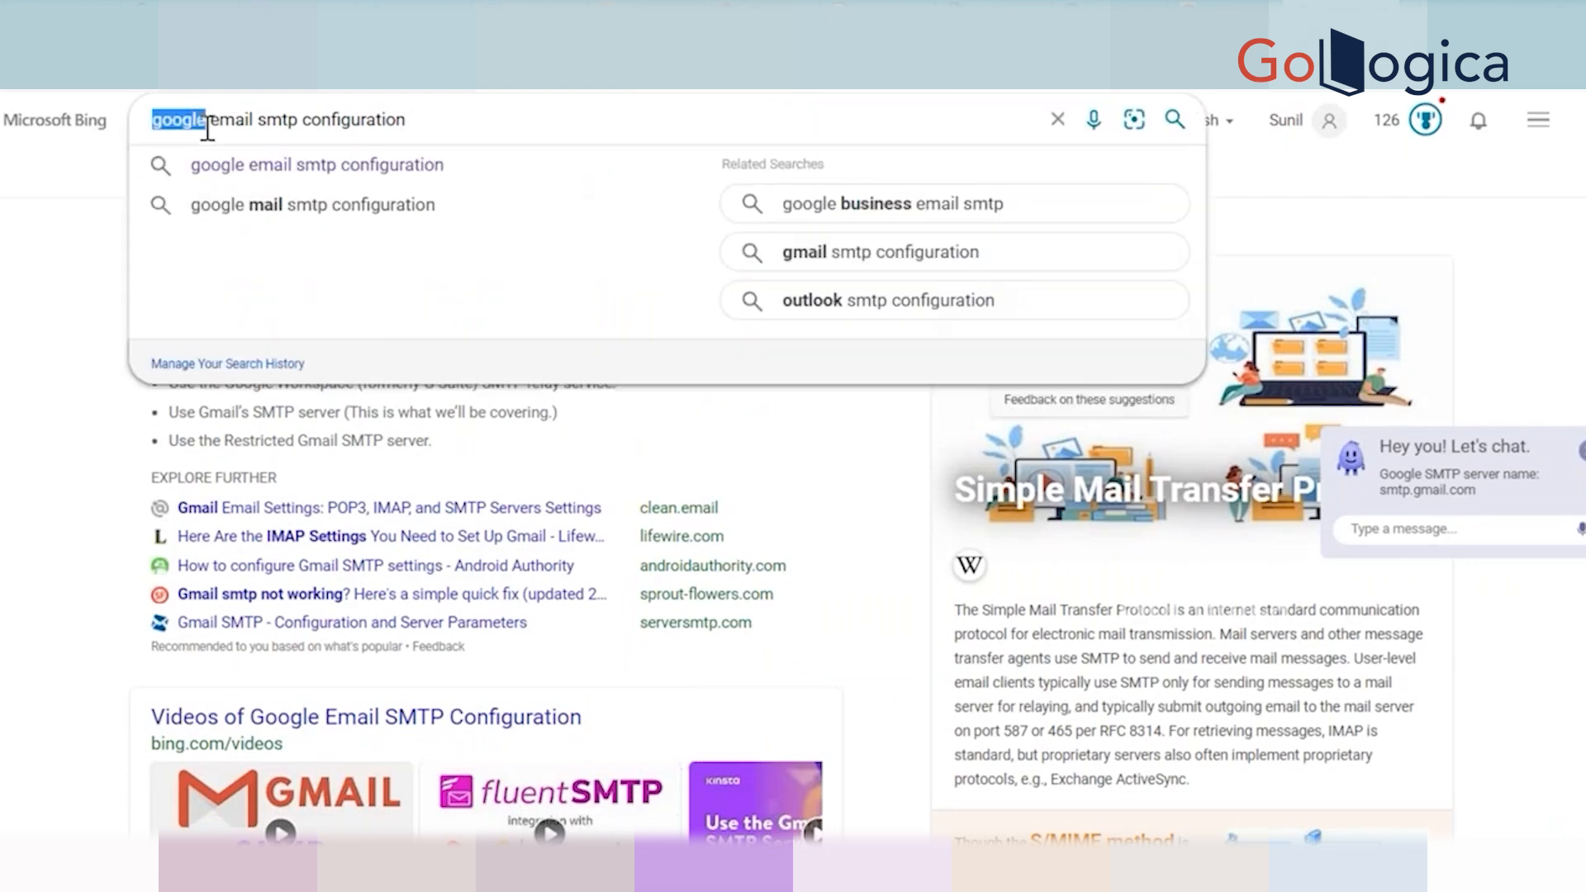
{"action": "type", "text": "office"}
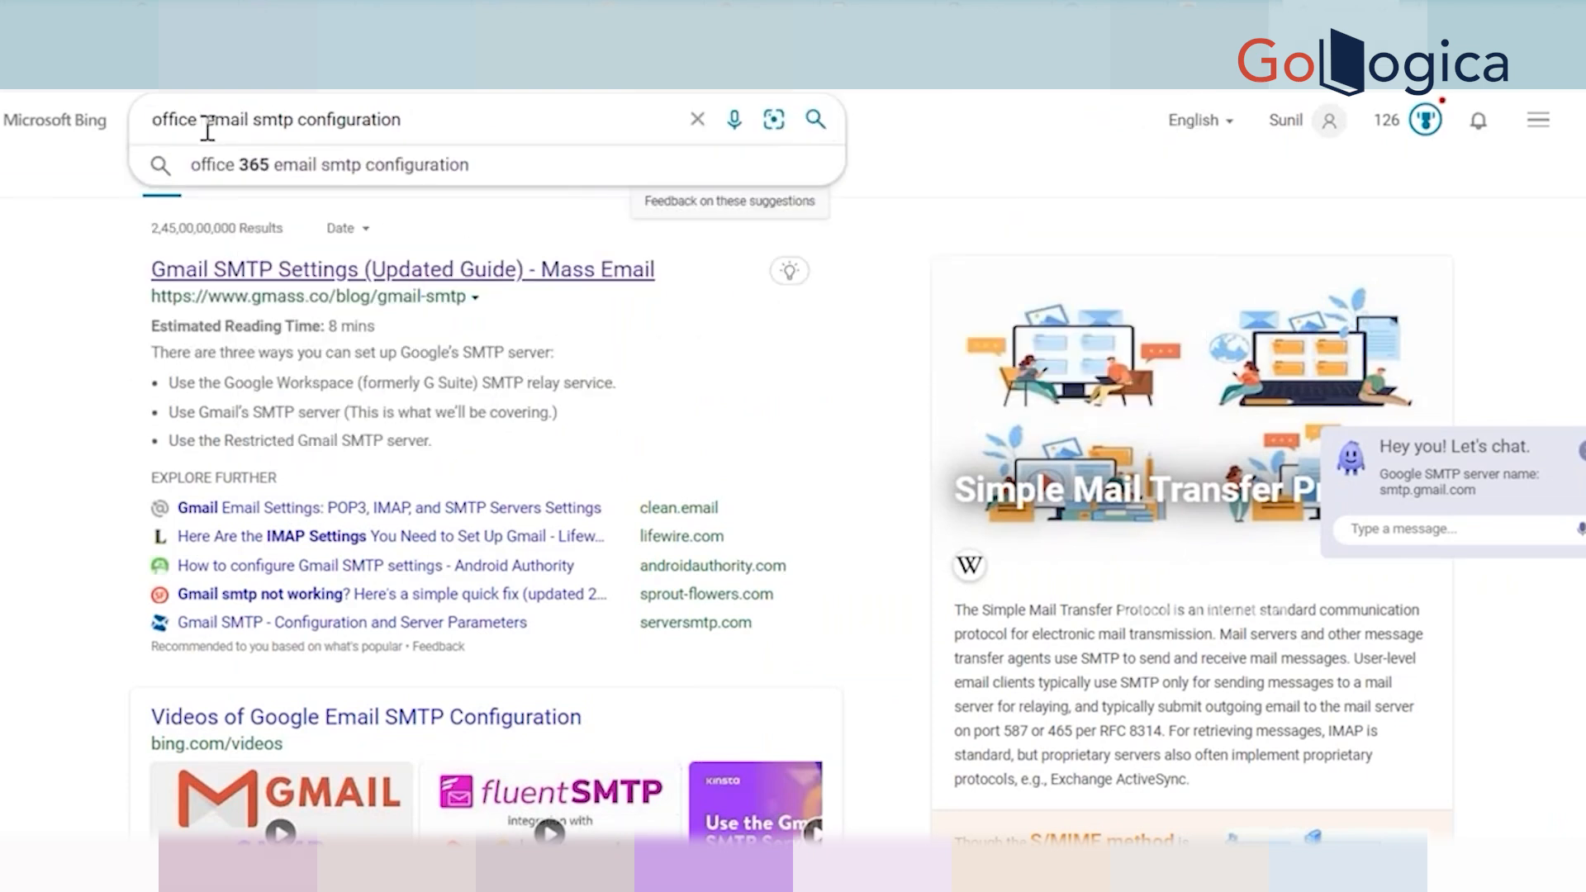
{"action": "left_click", "coordinate": [252, 168]}
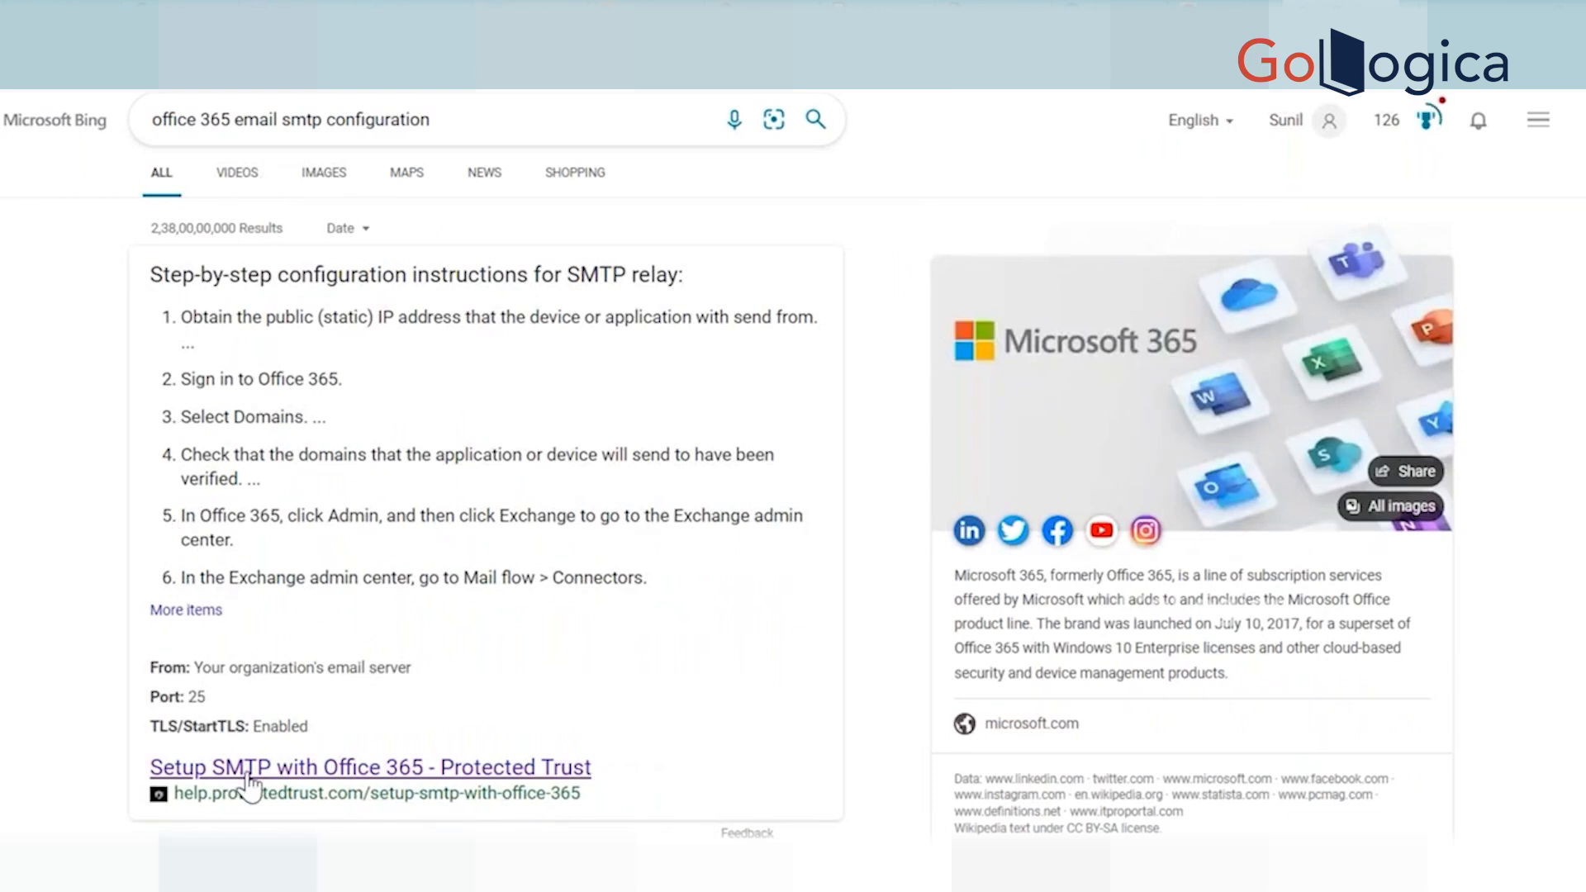
Open the Protected Trust guide on setting up SMTP with Office 365 and examine its server and port settings table.
{"action": "left_click", "coordinate": [248, 777]}
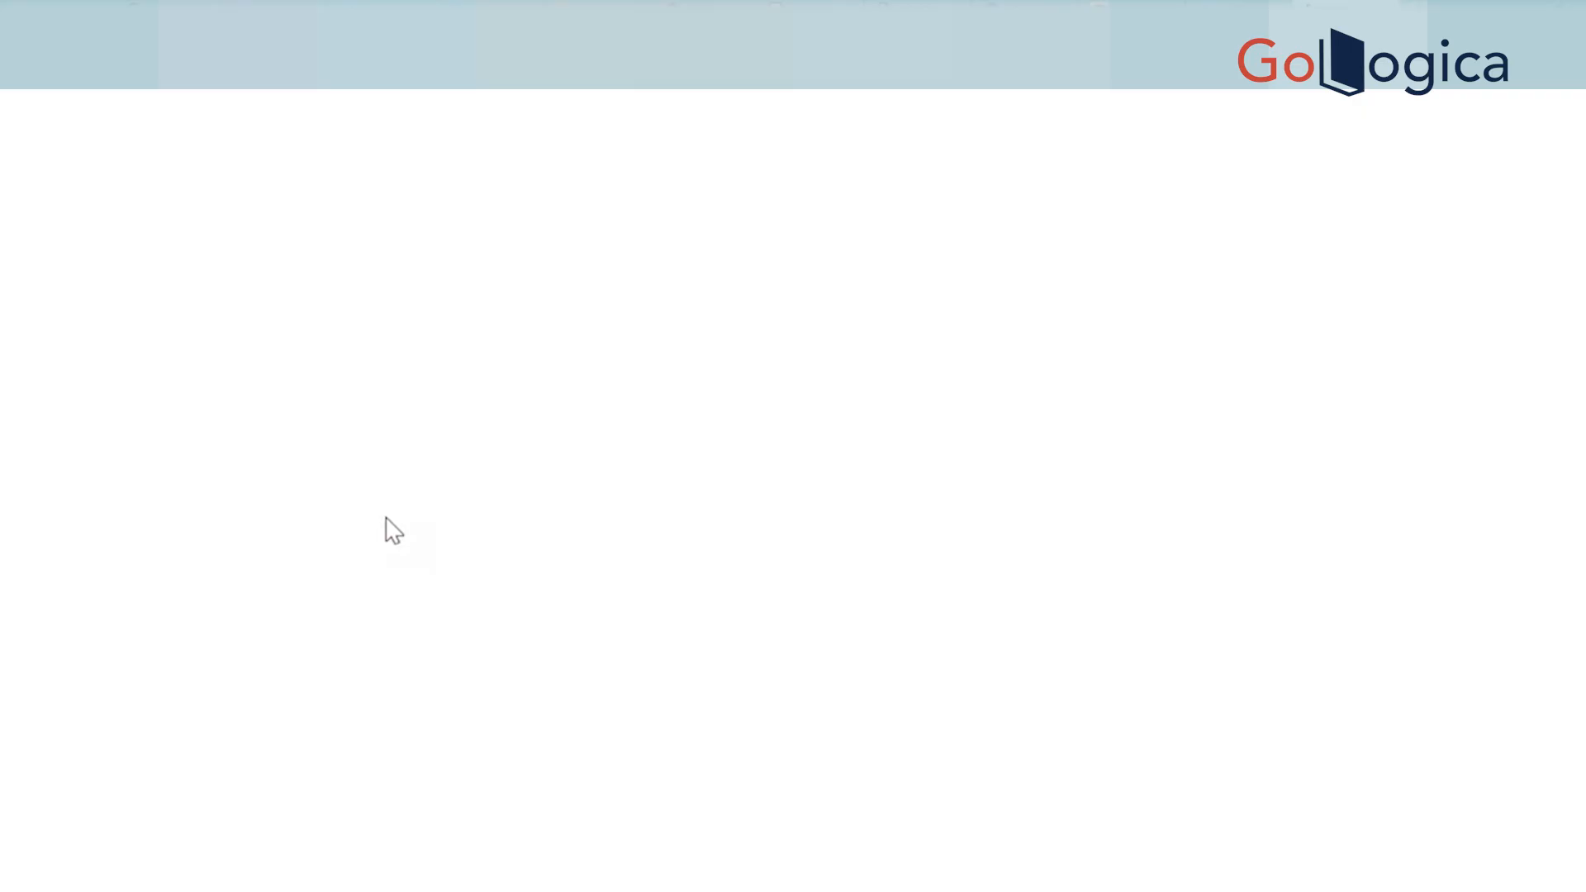
{"action": "scroll", "coordinate": [414, 557], "scroll_direction": "down", "scroll_amount": 10}
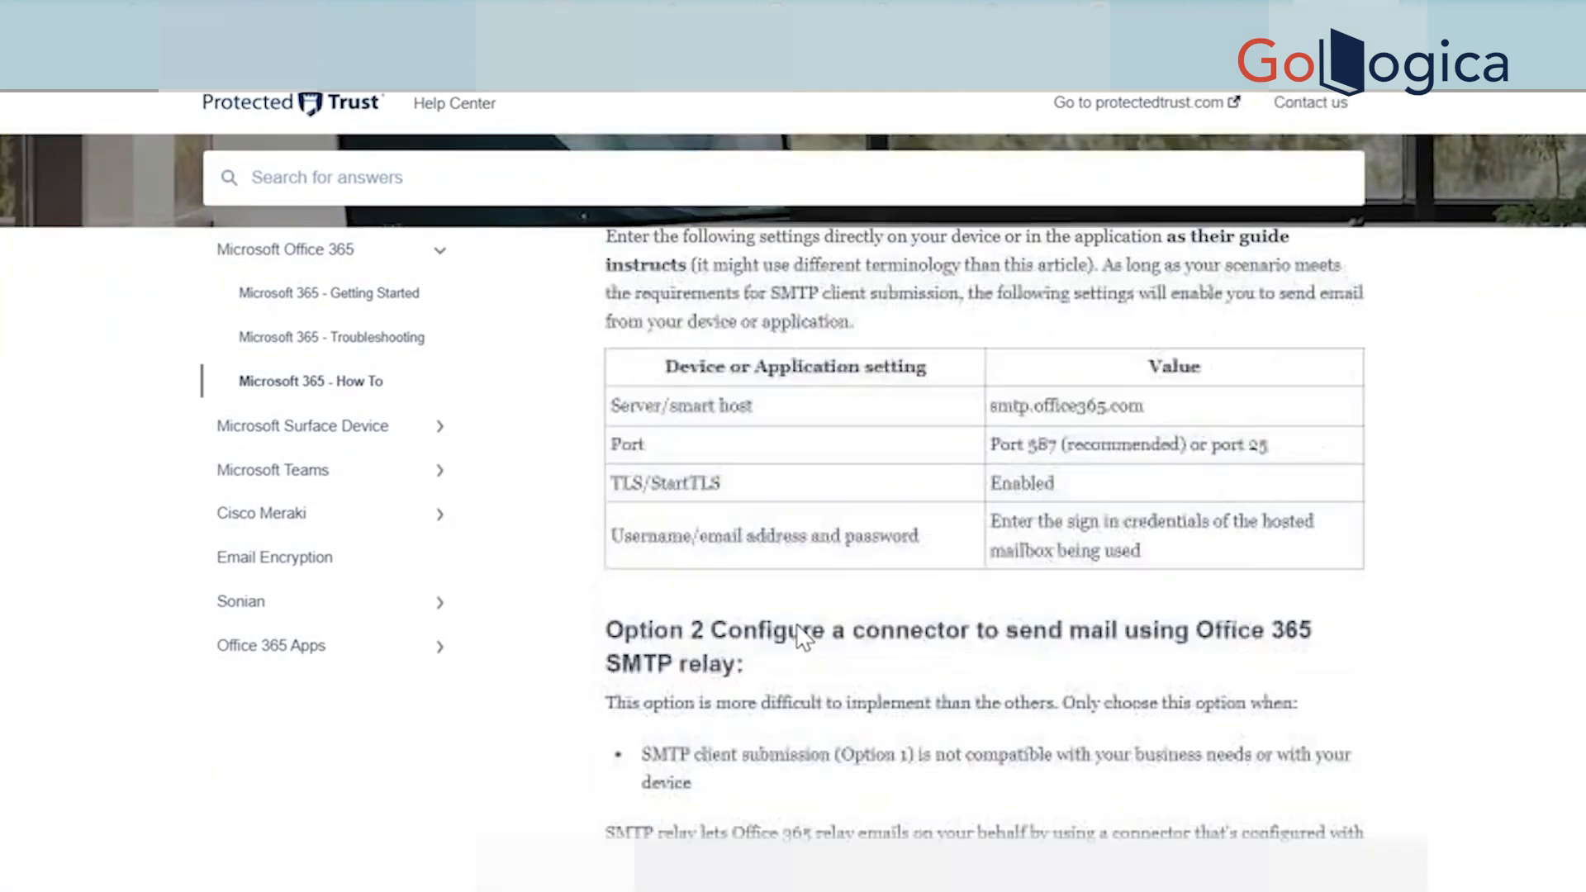
{"action": "scroll", "coordinate": [800, 637], "scroll_direction": "down", "scroll_amount": 1}
{"action": "scroll", "coordinate": [800, 636], "scroll_direction": "up", "scroll_amount": 2}
{"action": "left_click_drag", "start_coordinate": [692, 450], "coordinate": [814, 447]}
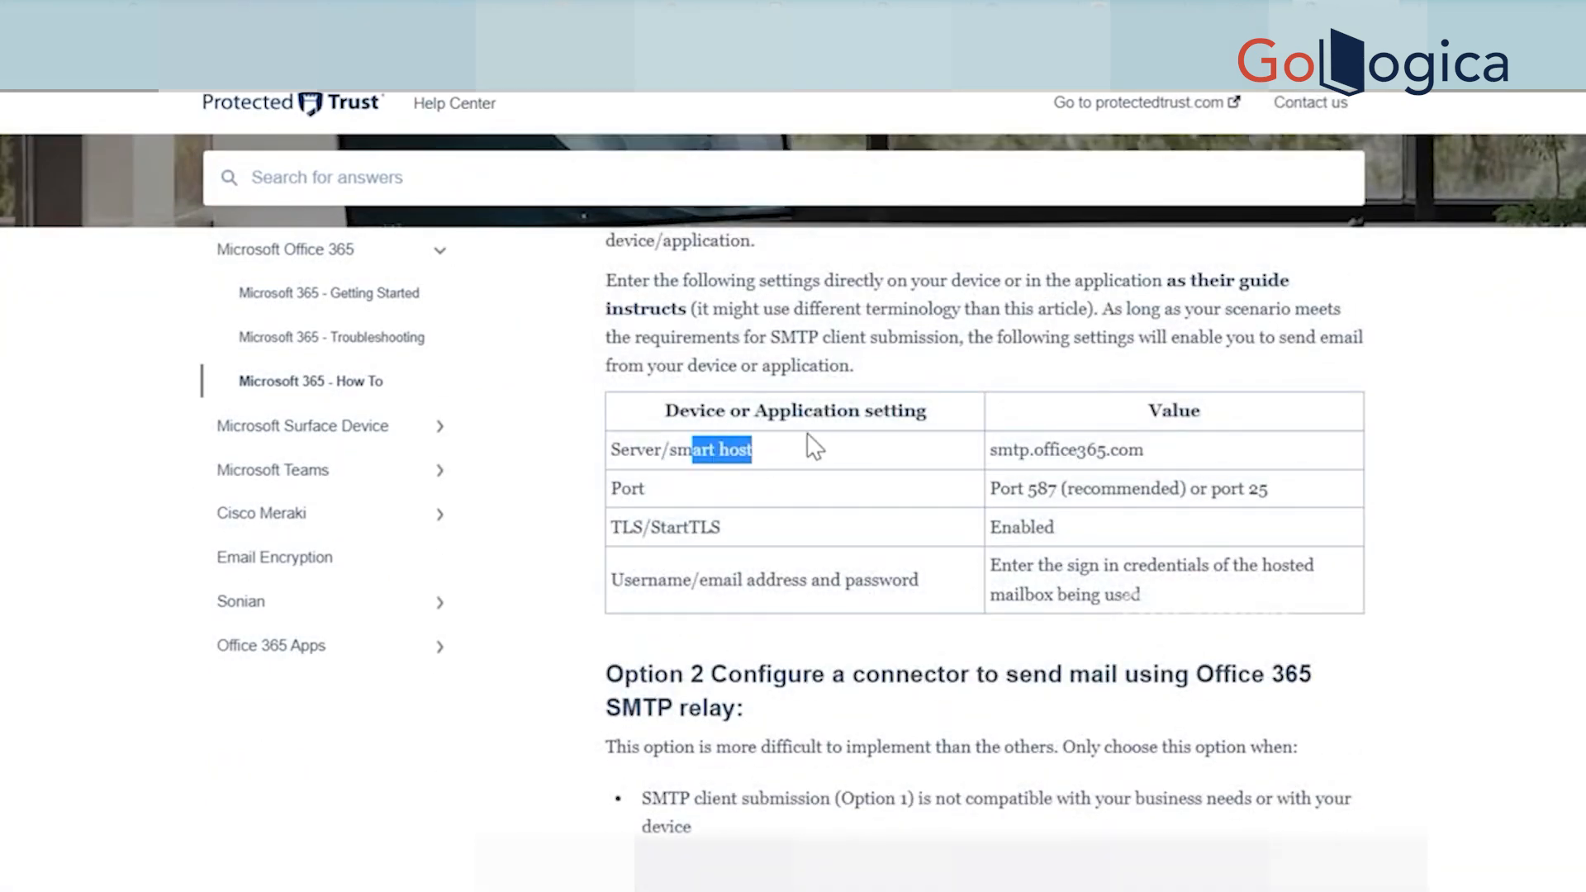
Examine the Office 365 server, port and TLS settings in the guide and compare them with the SMTP relay settings.
{"action": "left_click", "coordinate": [1029, 450]}
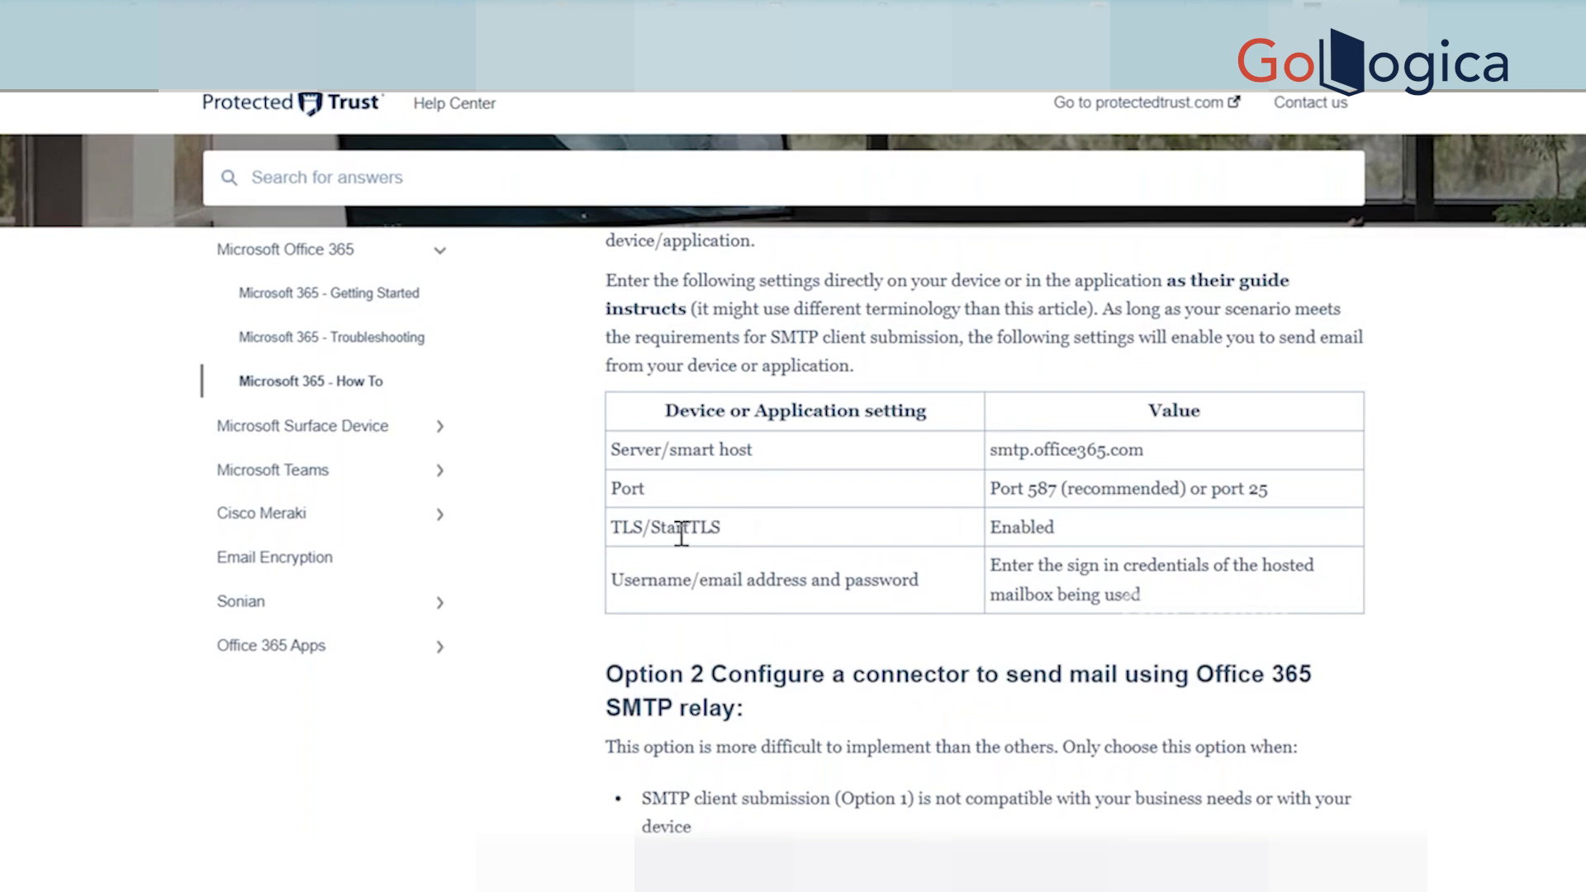
{"action": "left_click_drag", "start_coordinate": [1058, 529], "coordinate": [964, 538]}
{"action": "left_click_drag", "start_coordinate": [970, 674], "coordinate": [960, 674]}
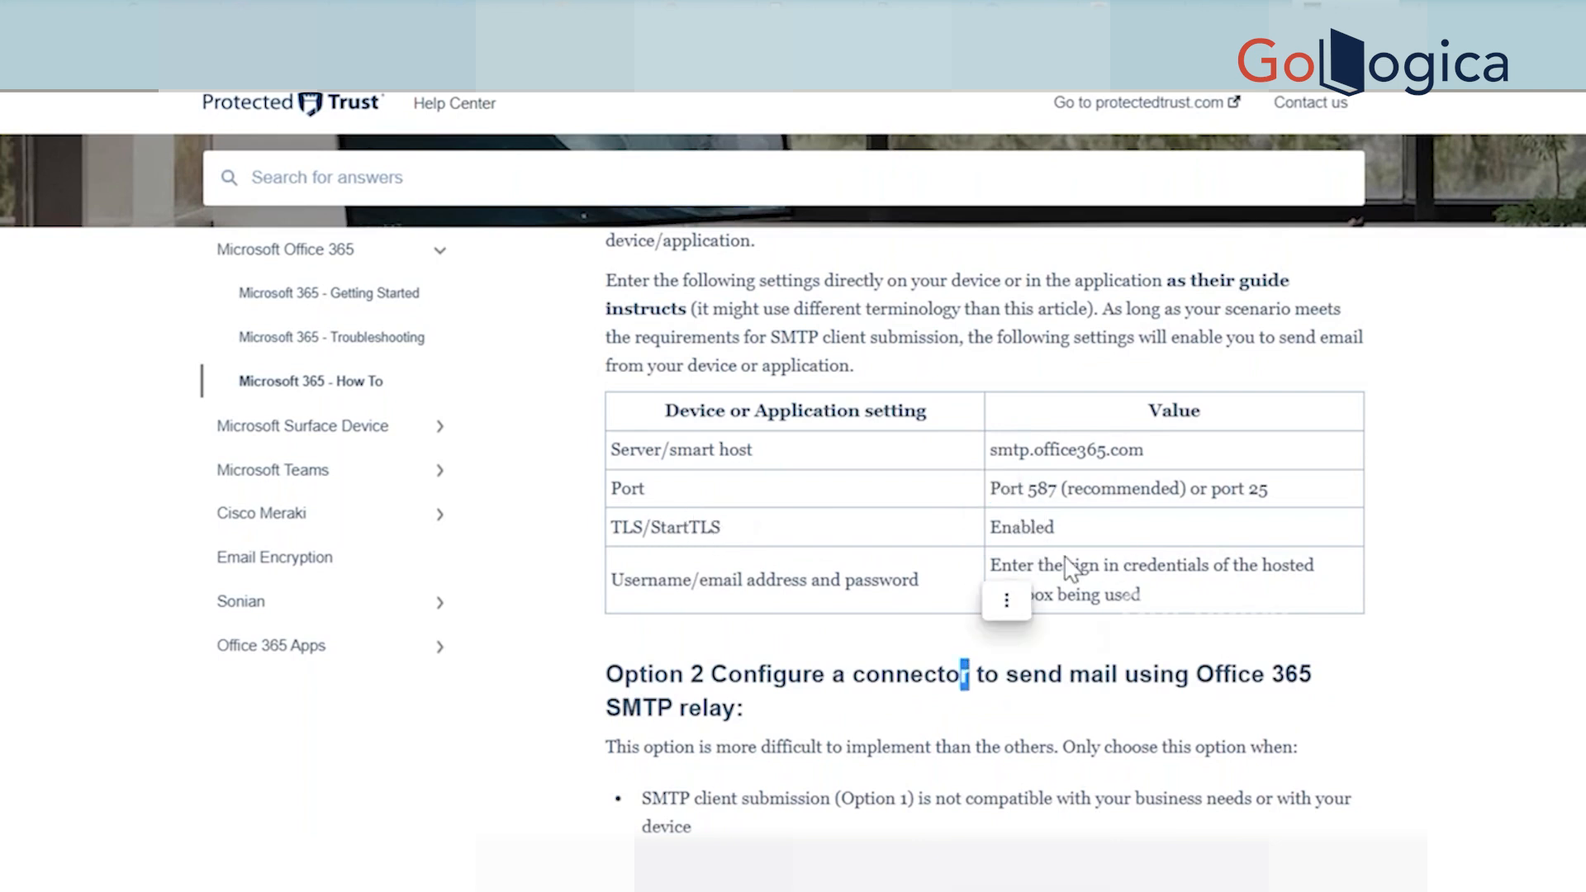
{"action": "left_click", "coordinate": [1006, 601]}
{"action": "left_click", "coordinate": [981, 704]}
{"action": "scroll", "coordinate": [882, 708], "scroll_direction": "down", "scroll_amount": 6}
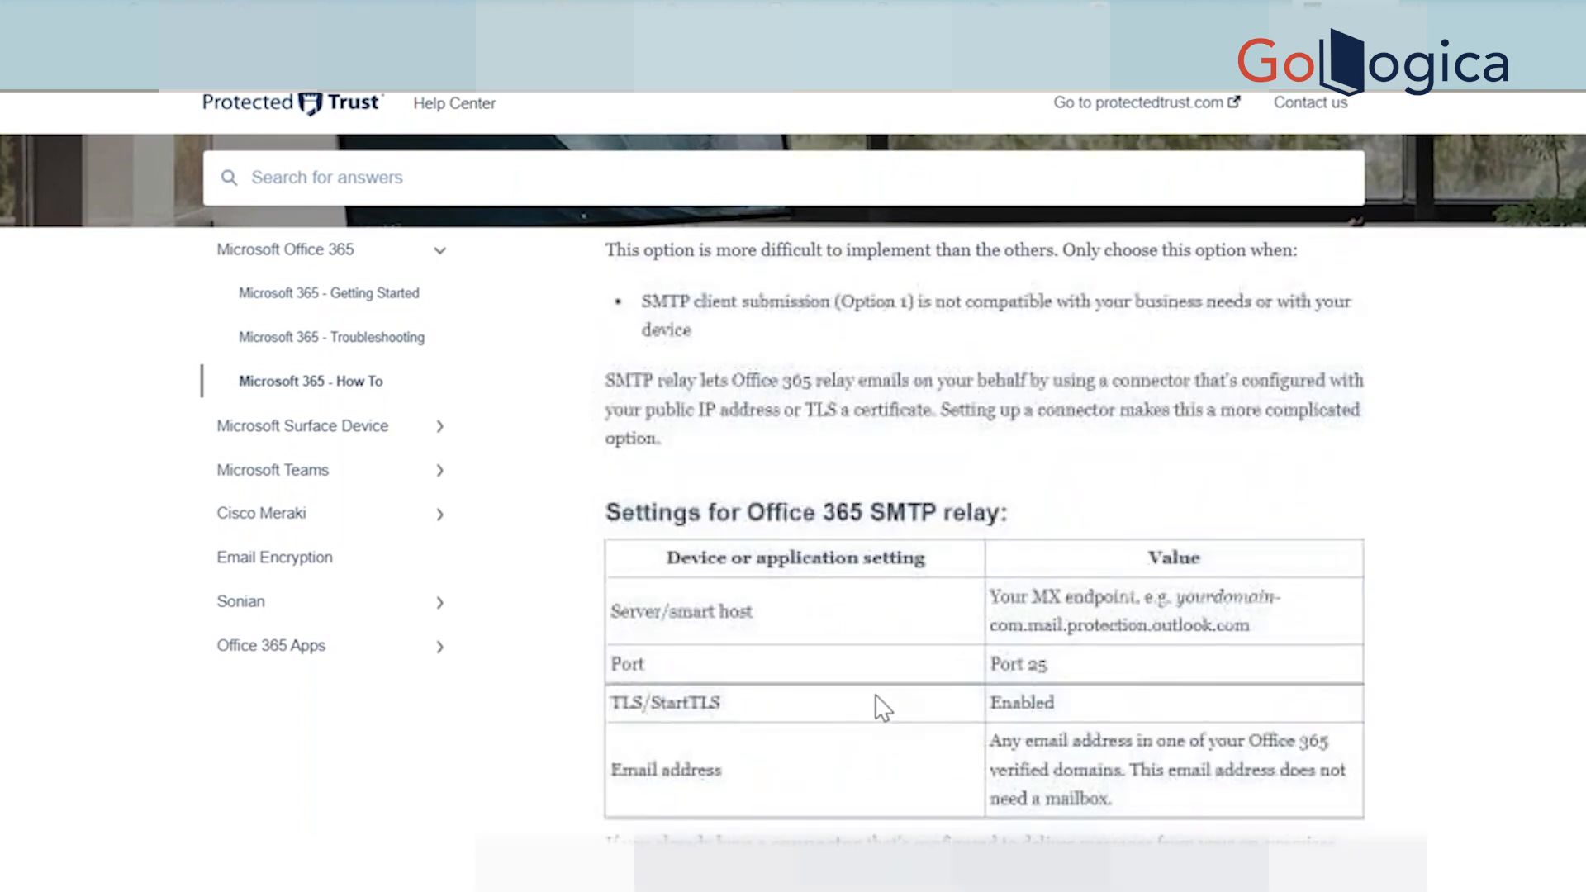
{"action": "scroll", "coordinate": [876, 695], "scroll_direction": "down", "scroll_amount": 2}
{"action": "scroll", "coordinate": [878, 691], "scroll_direction": "up", "scroll_amount": 8}
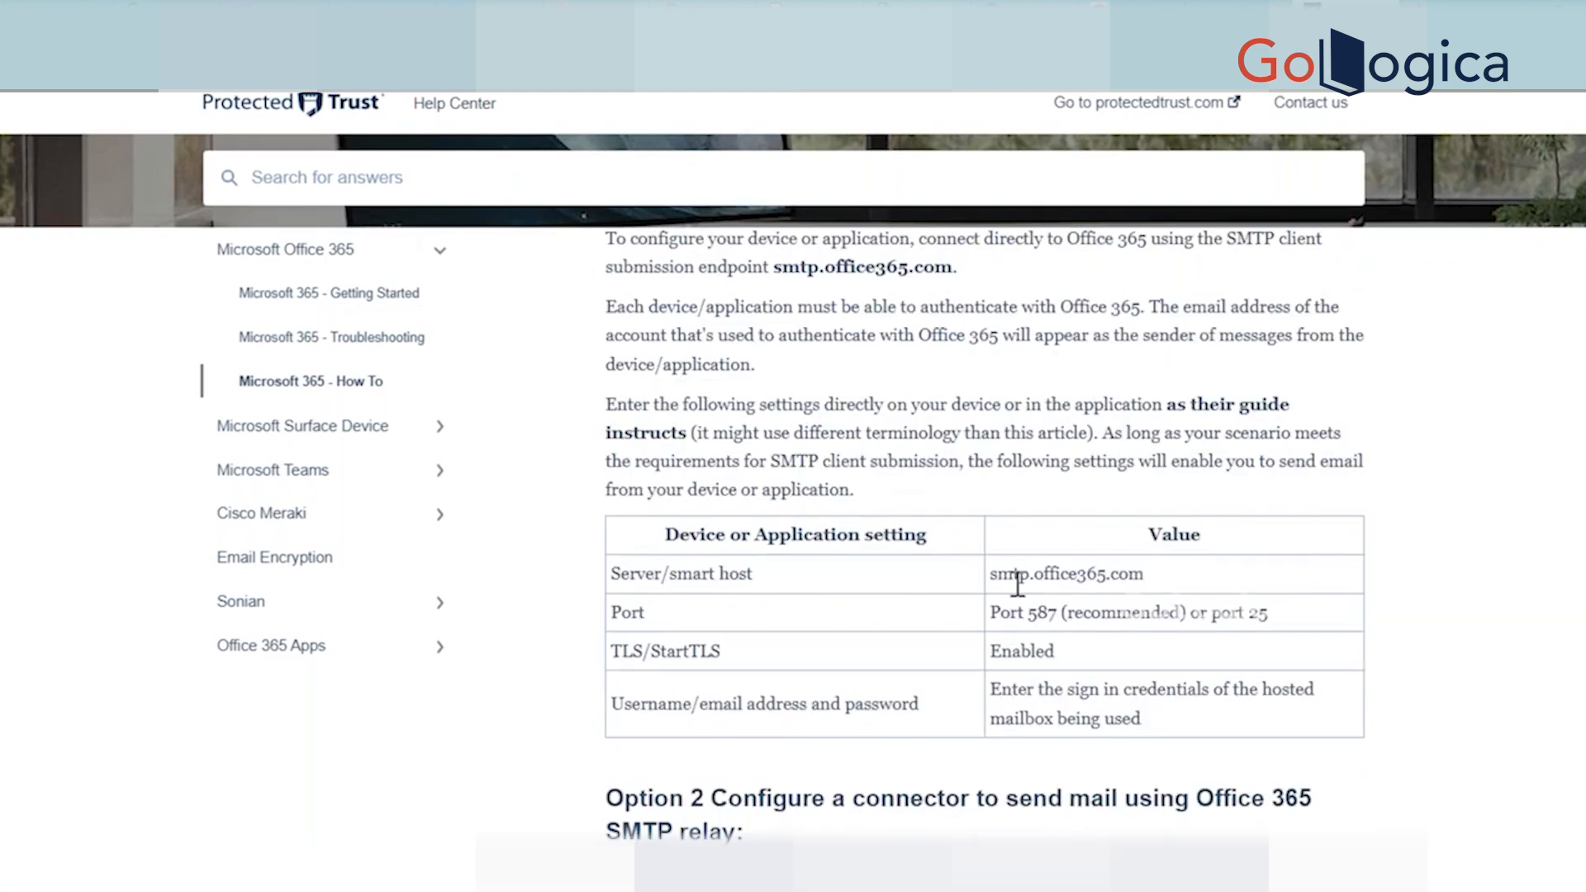
{"action": "left_click_drag", "start_coordinate": [1010, 576], "coordinate": [1145, 576]}
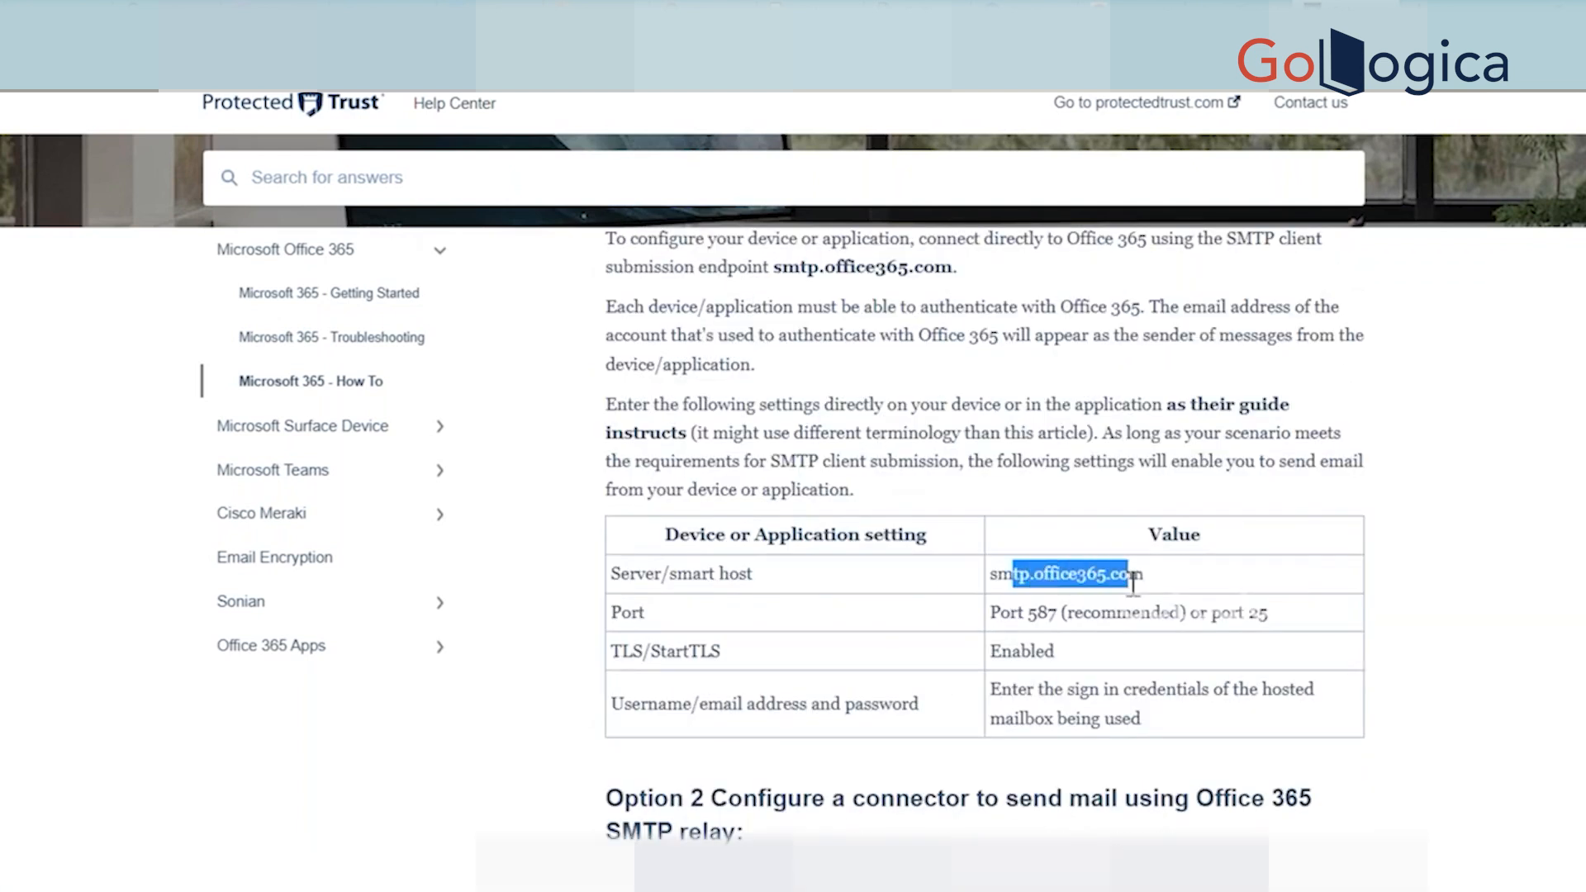
{"action": "left_click", "coordinate": [897, 500]}
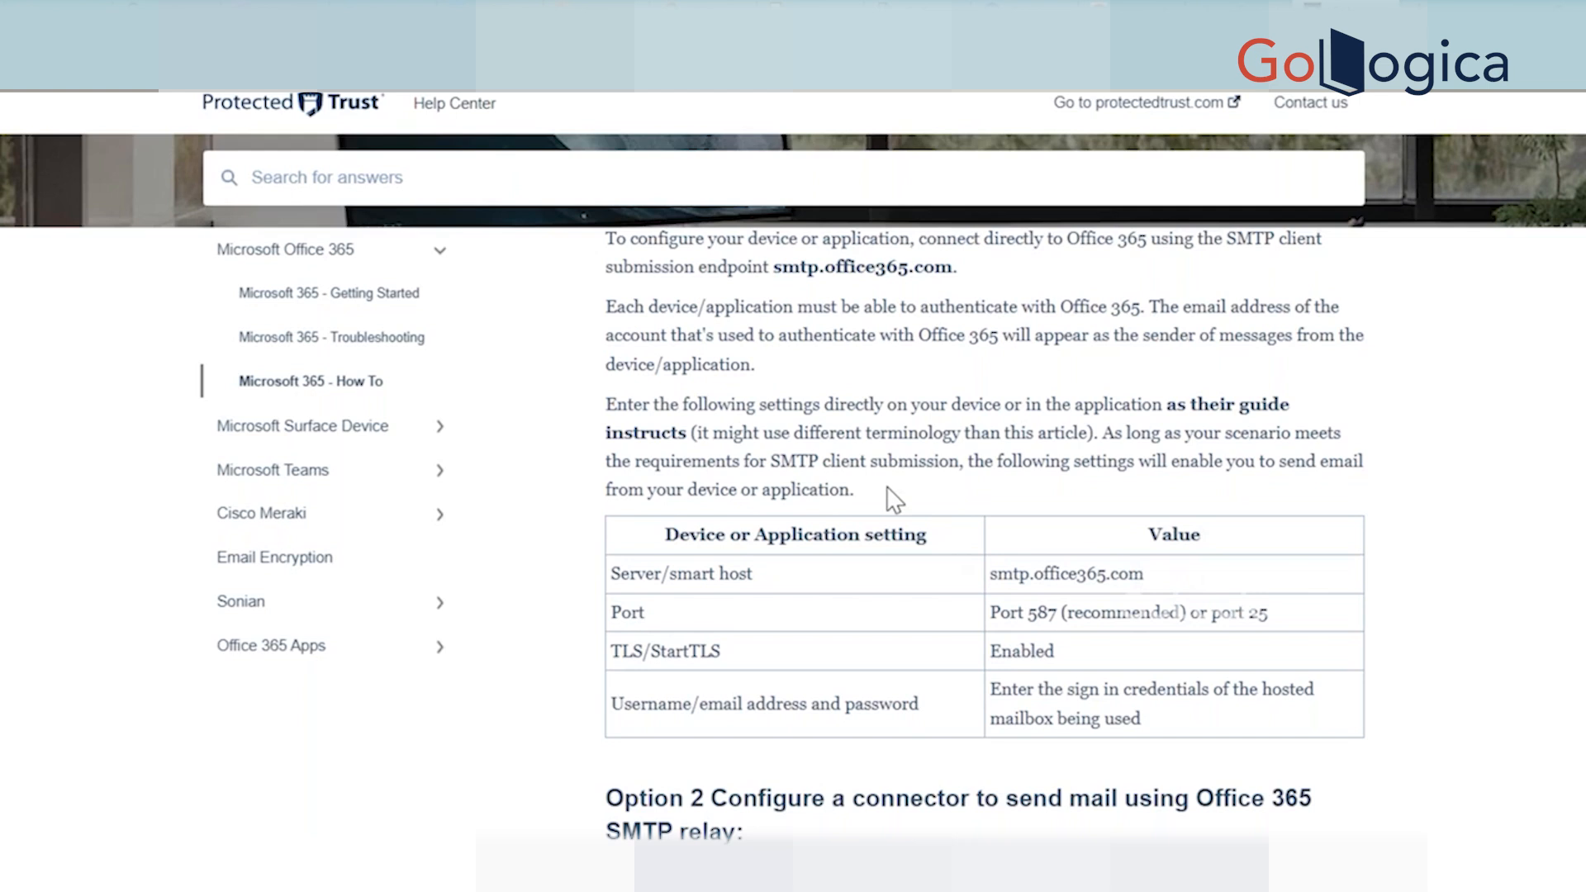
{"action": "scroll", "coordinate": [892, 499], "scroll_direction": "up", "scroll_amount": 2}
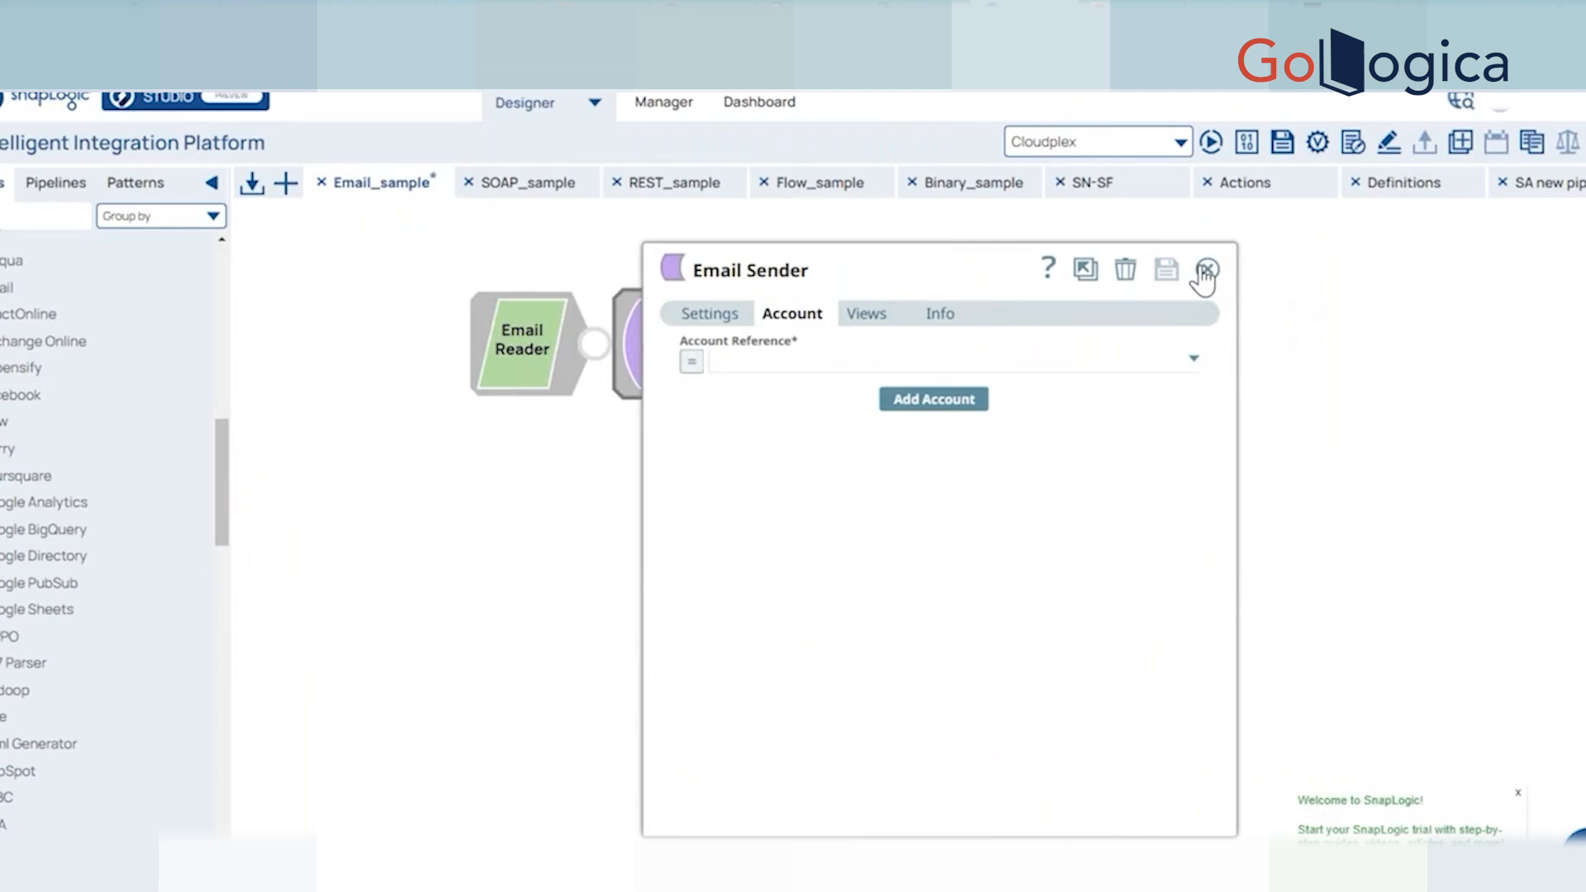
Show the Email Sender snap's settings in an enlarged dialog and go through its To, Cc and Bcc fields.
{"action": "left_click", "coordinate": [709, 321]}
{"action": "scroll", "coordinate": [906, 536], "scroll_direction": "down", "scroll_amount": 2}
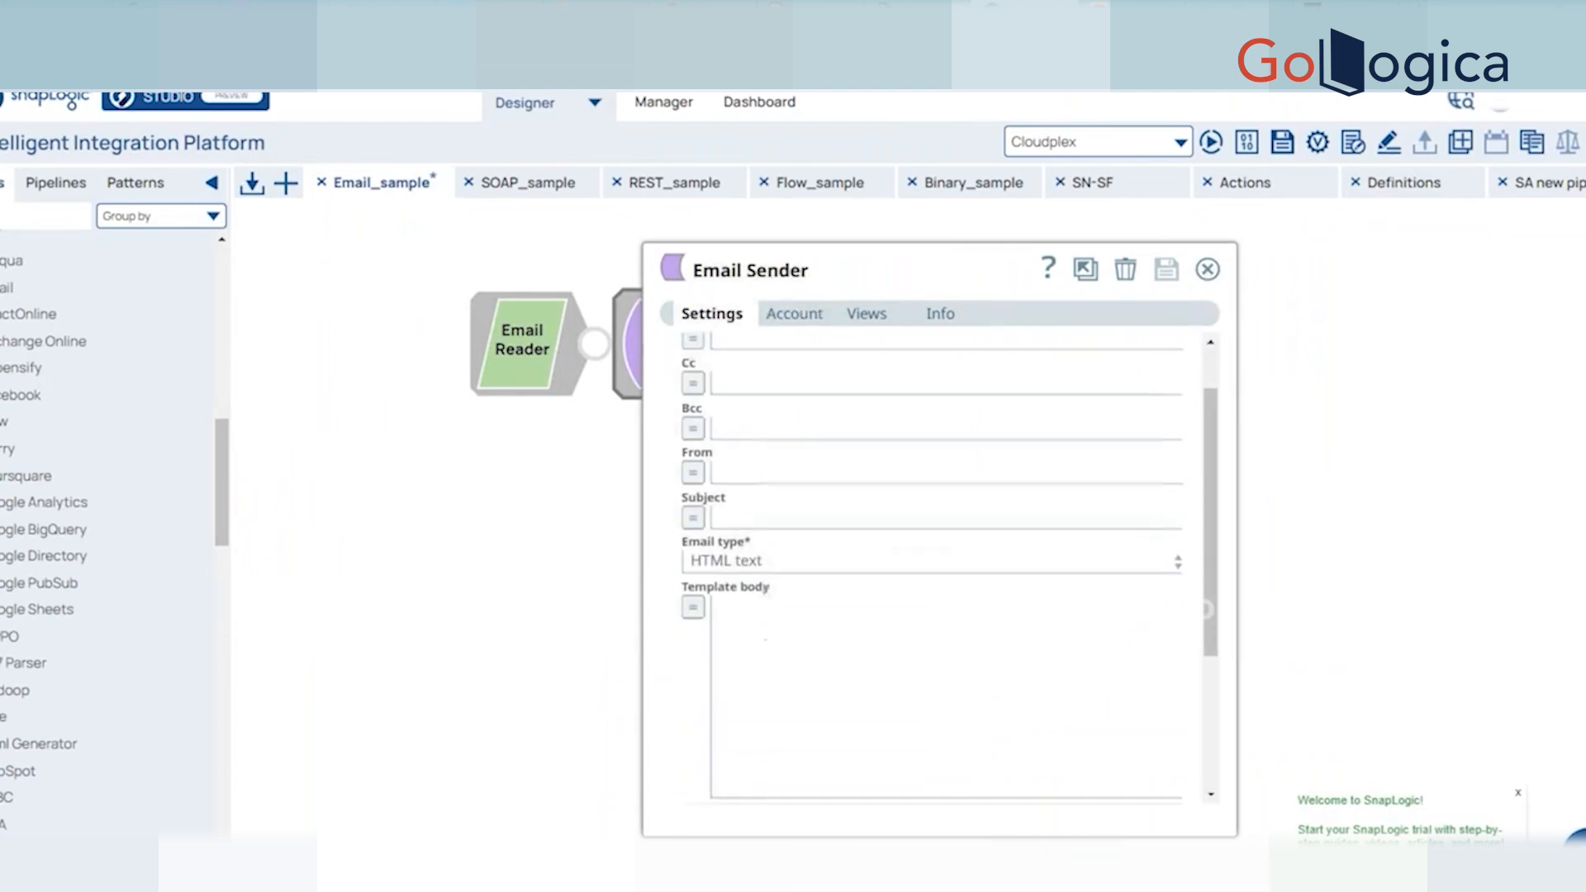
{"action": "left_click_drag", "start_coordinate": [641, 246], "coordinate": [291, 99]}
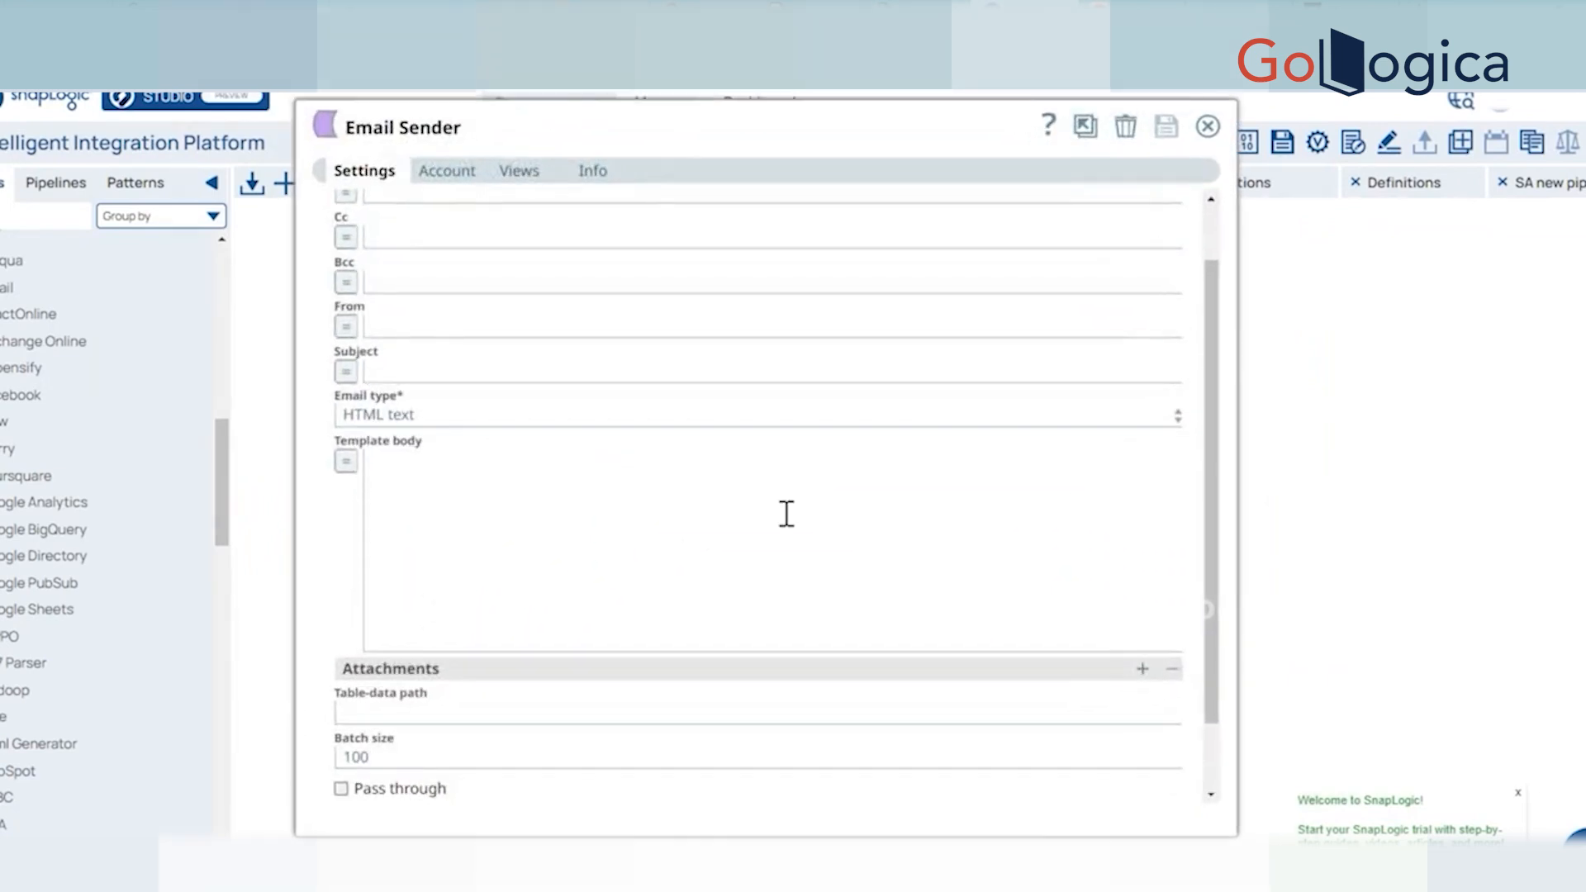
{"action": "scroll", "coordinate": [787, 514], "scroll_direction": "up", "scroll_amount": 3}
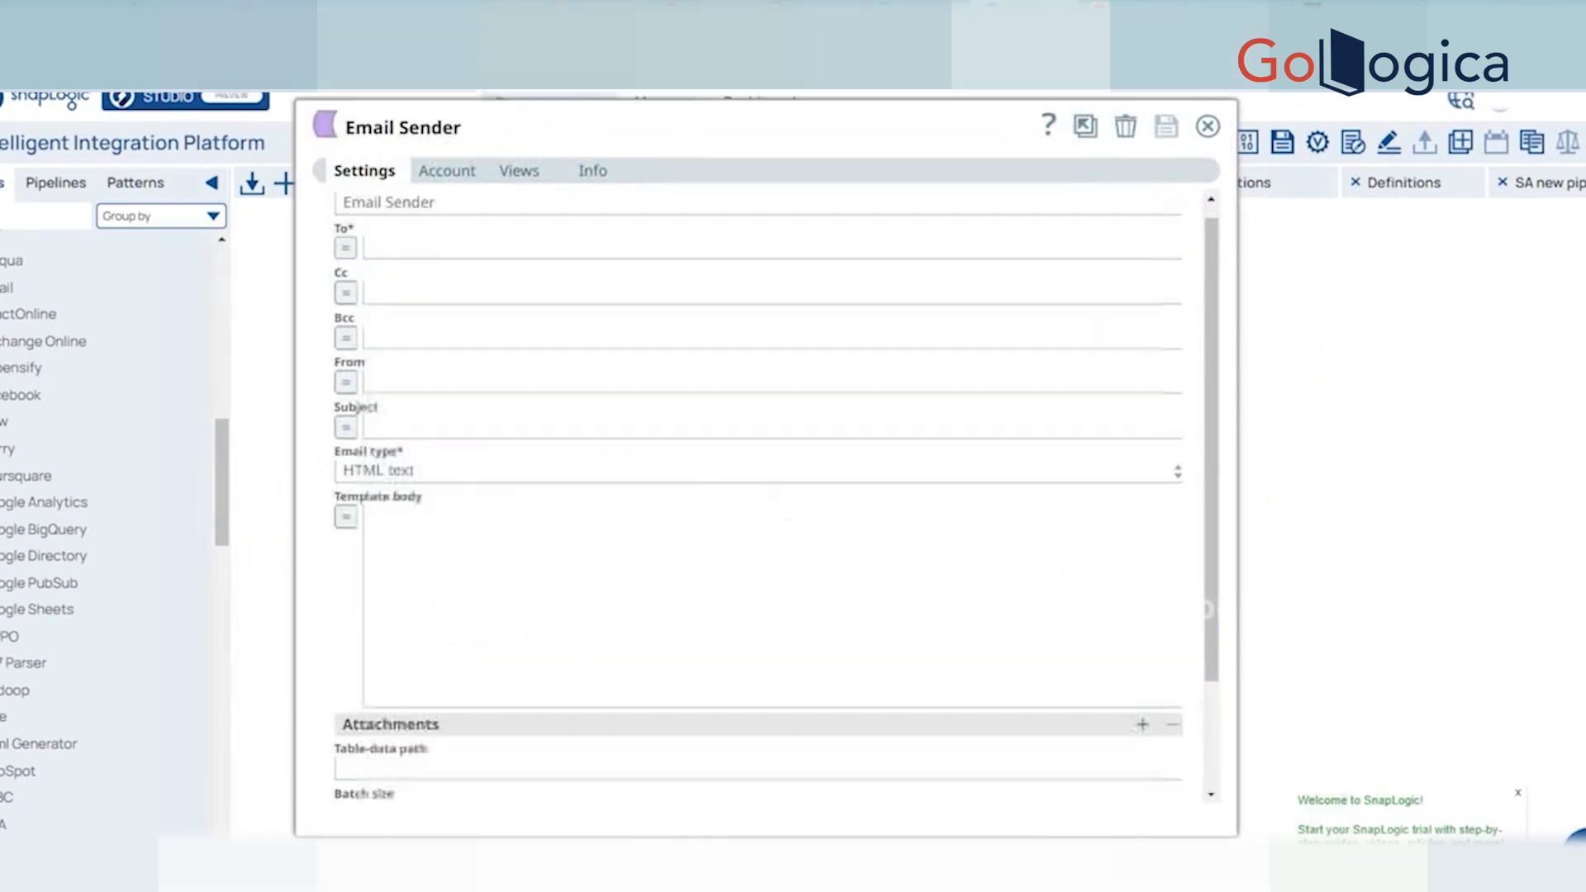
{"action": "left_click", "coordinate": [379, 263]}
{"action": "left_click", "coordinate": [401, 316]}
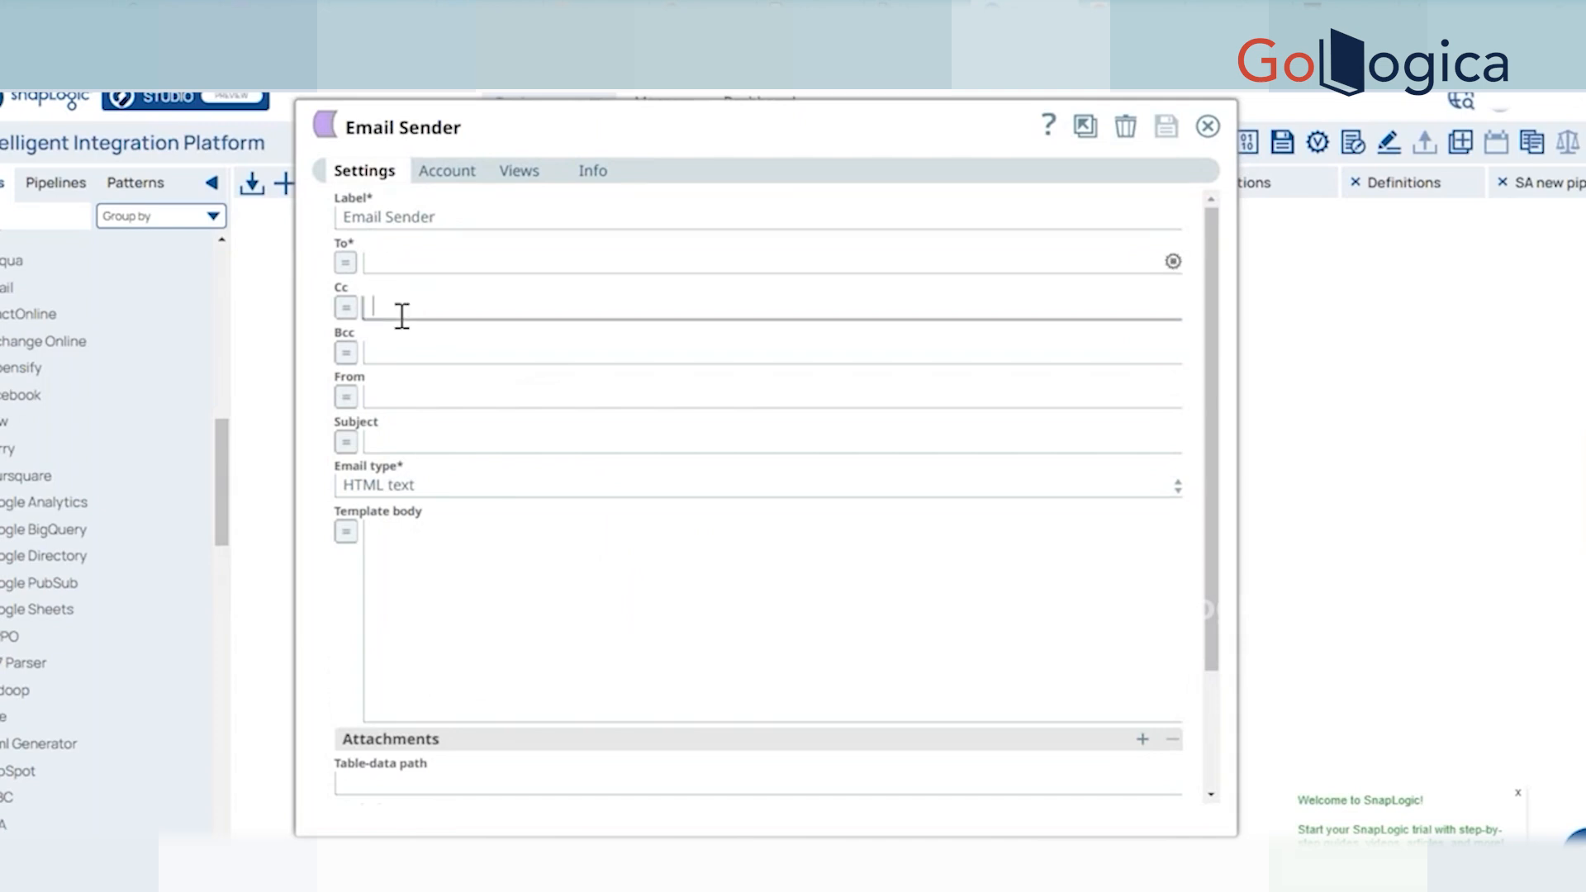
{"action": "left_click", "coordinate": [405, 355]}
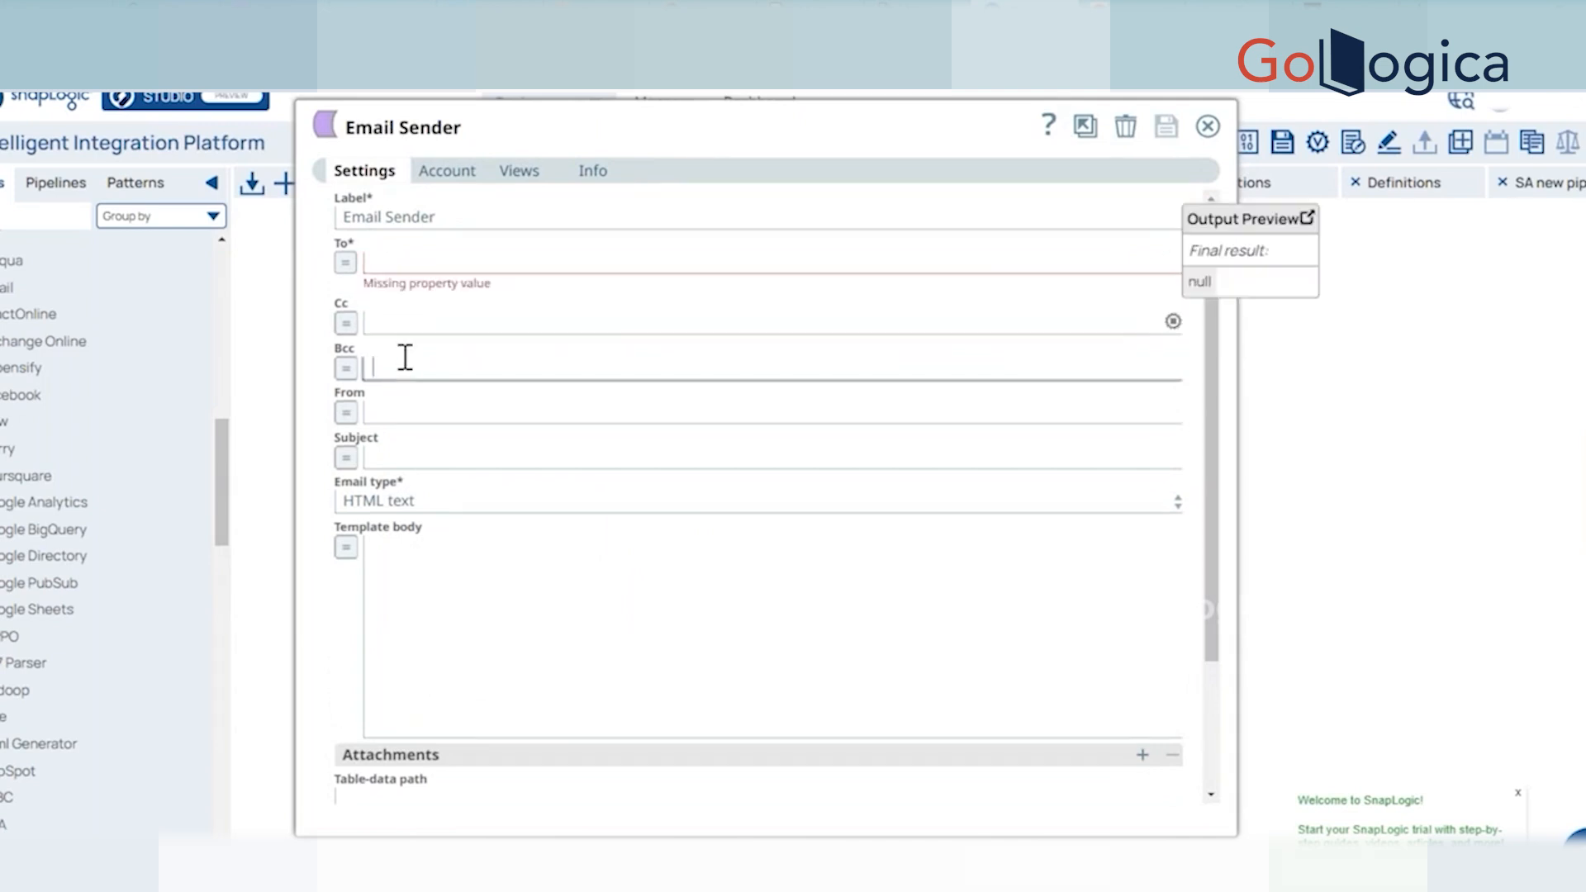
Enter a no-reply sender address in the From field of the Email Sender settings.
{"action": "left_click", "coordinate": [420, 413]}
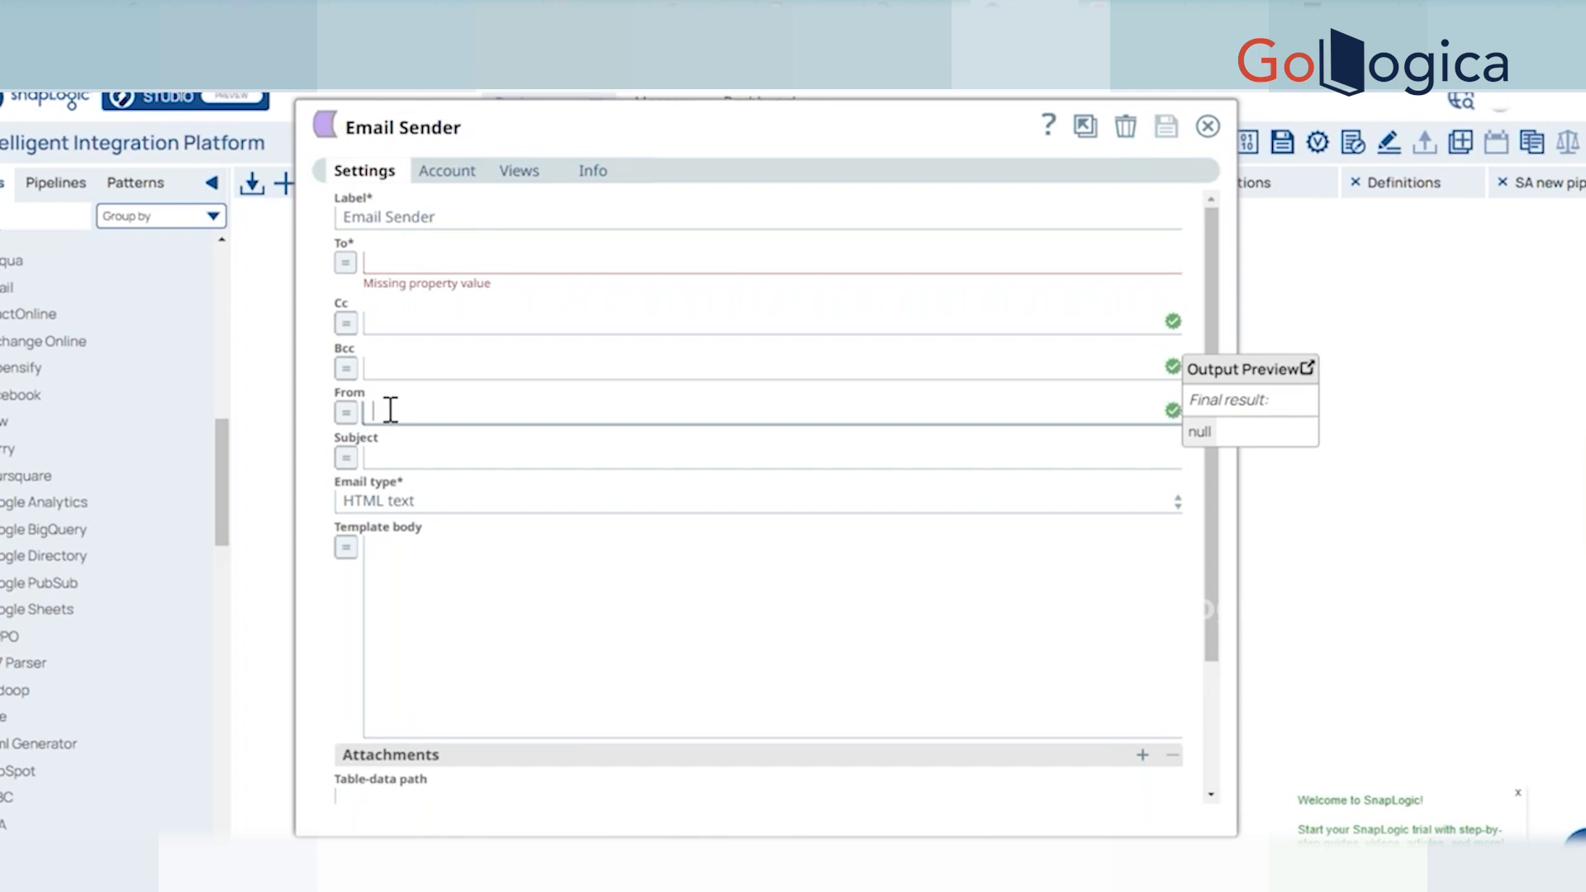
{"action": "type", "text": "res"}
{"action": "type", "text": "y"}
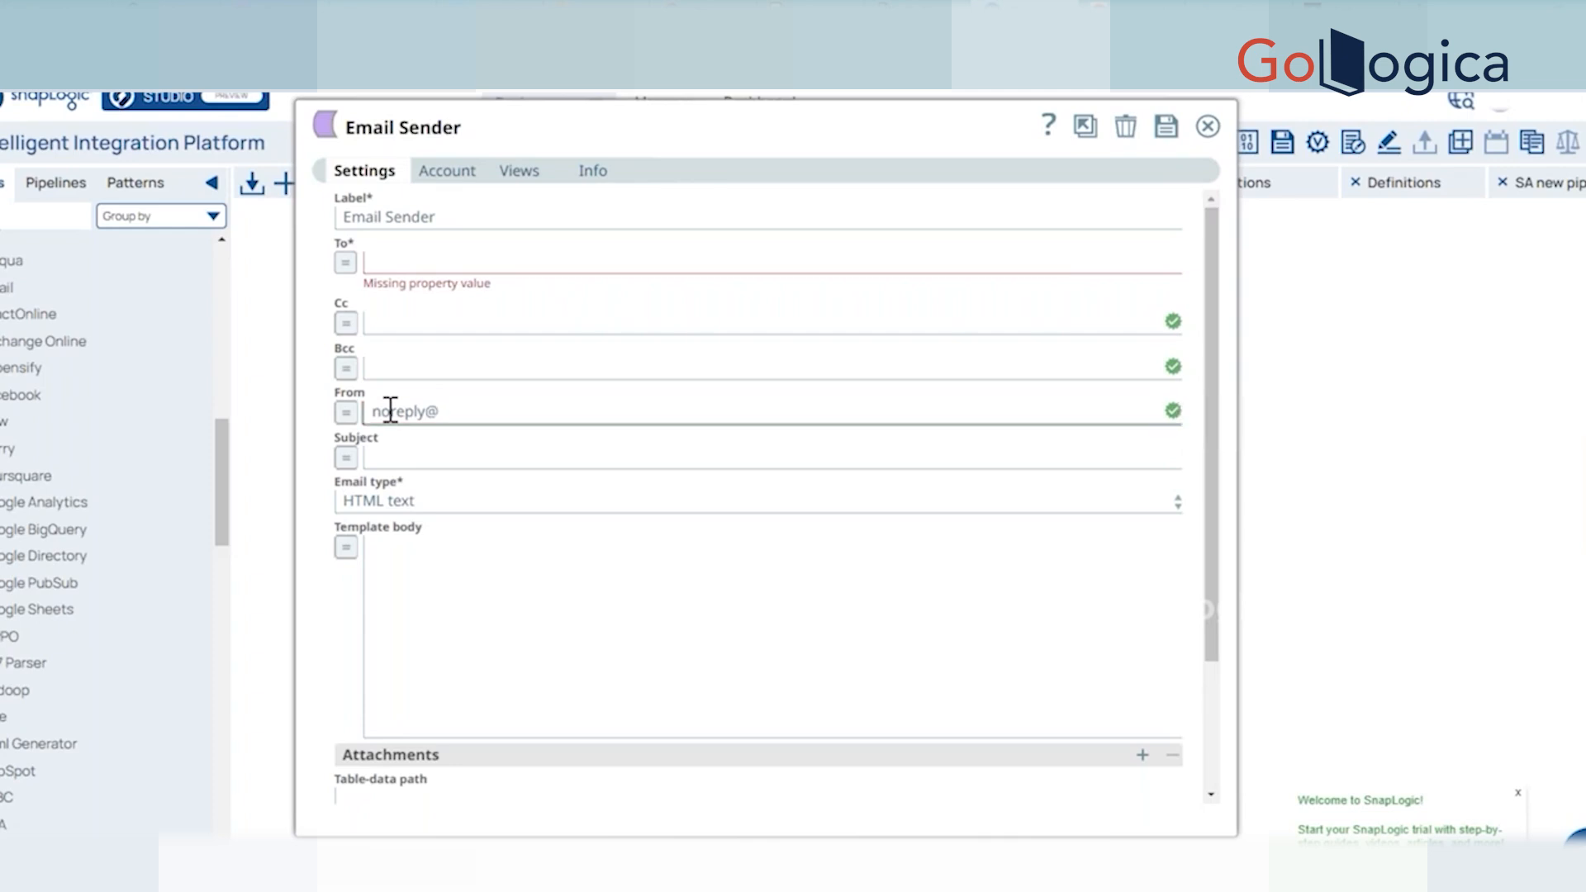
{"action": "type", "text": "domain.com"}
{"action": "triple_click", "coordinate": [380, 411]}
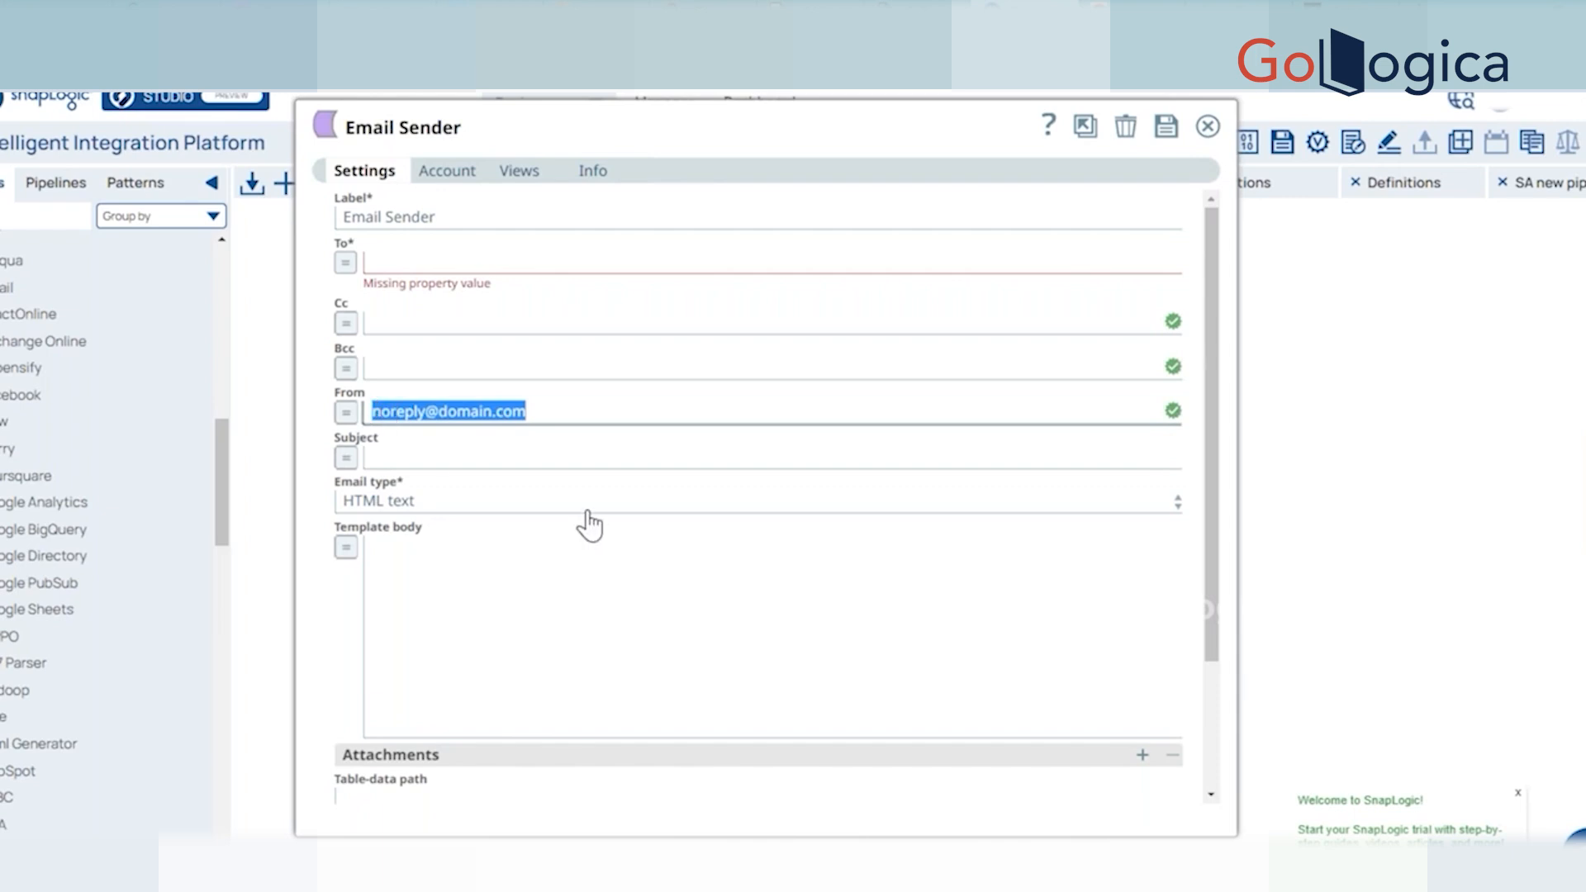
{"action": "left_click", "coordinate": [402, 460]}
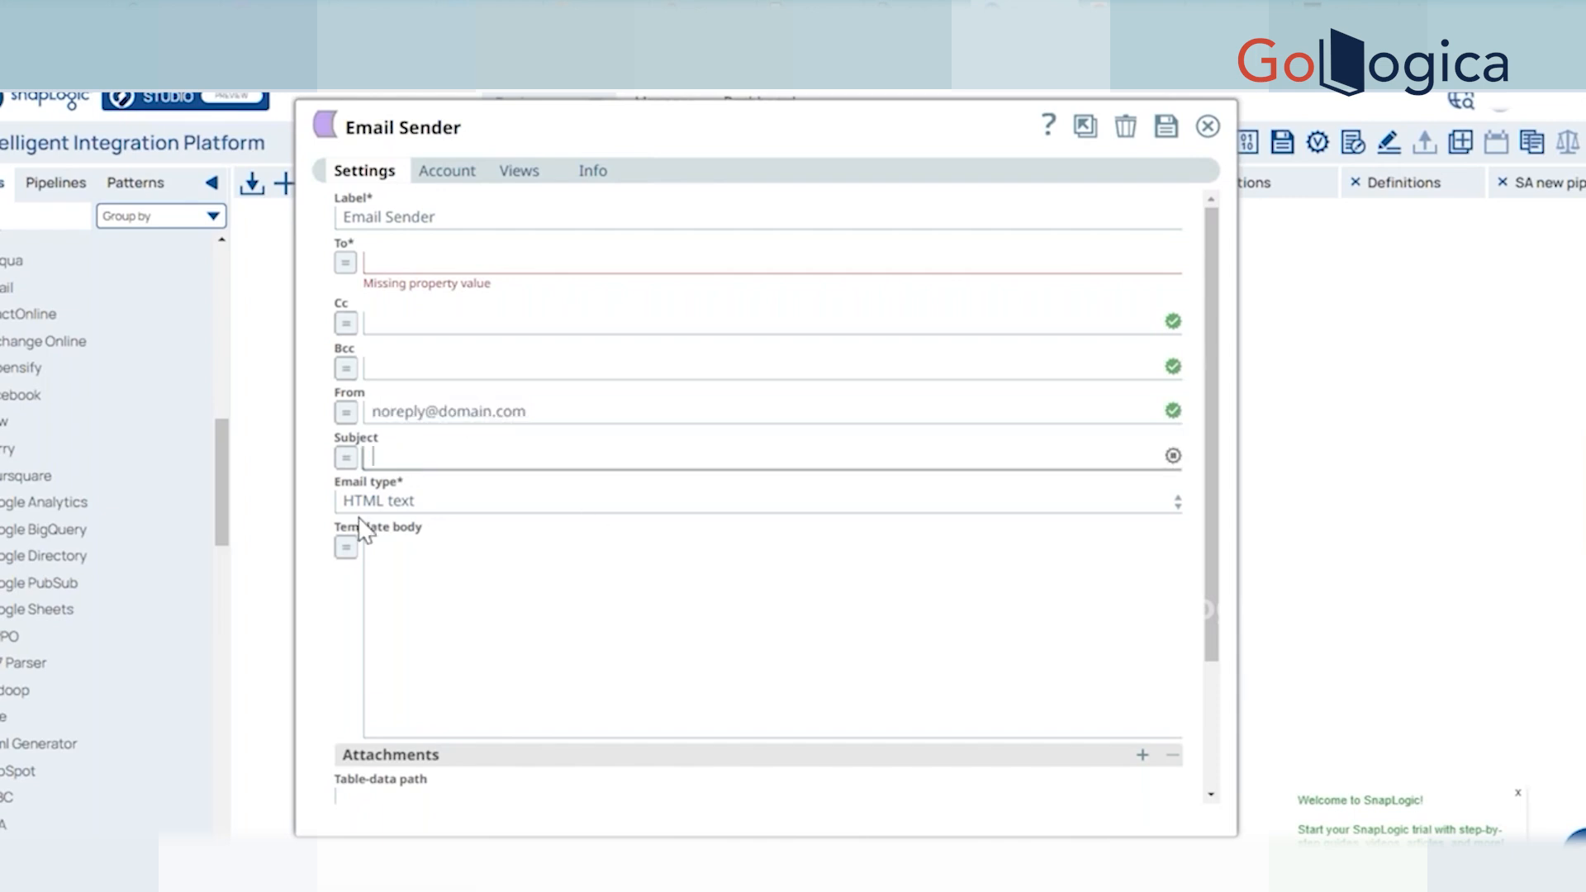
Check the available email types, keep HTML text, and enter "This is a sample email." as the template body.
{"action": "scroll", "coordinate": [339, 504], "scroll_direction": "down", "scroll_amount": 2}
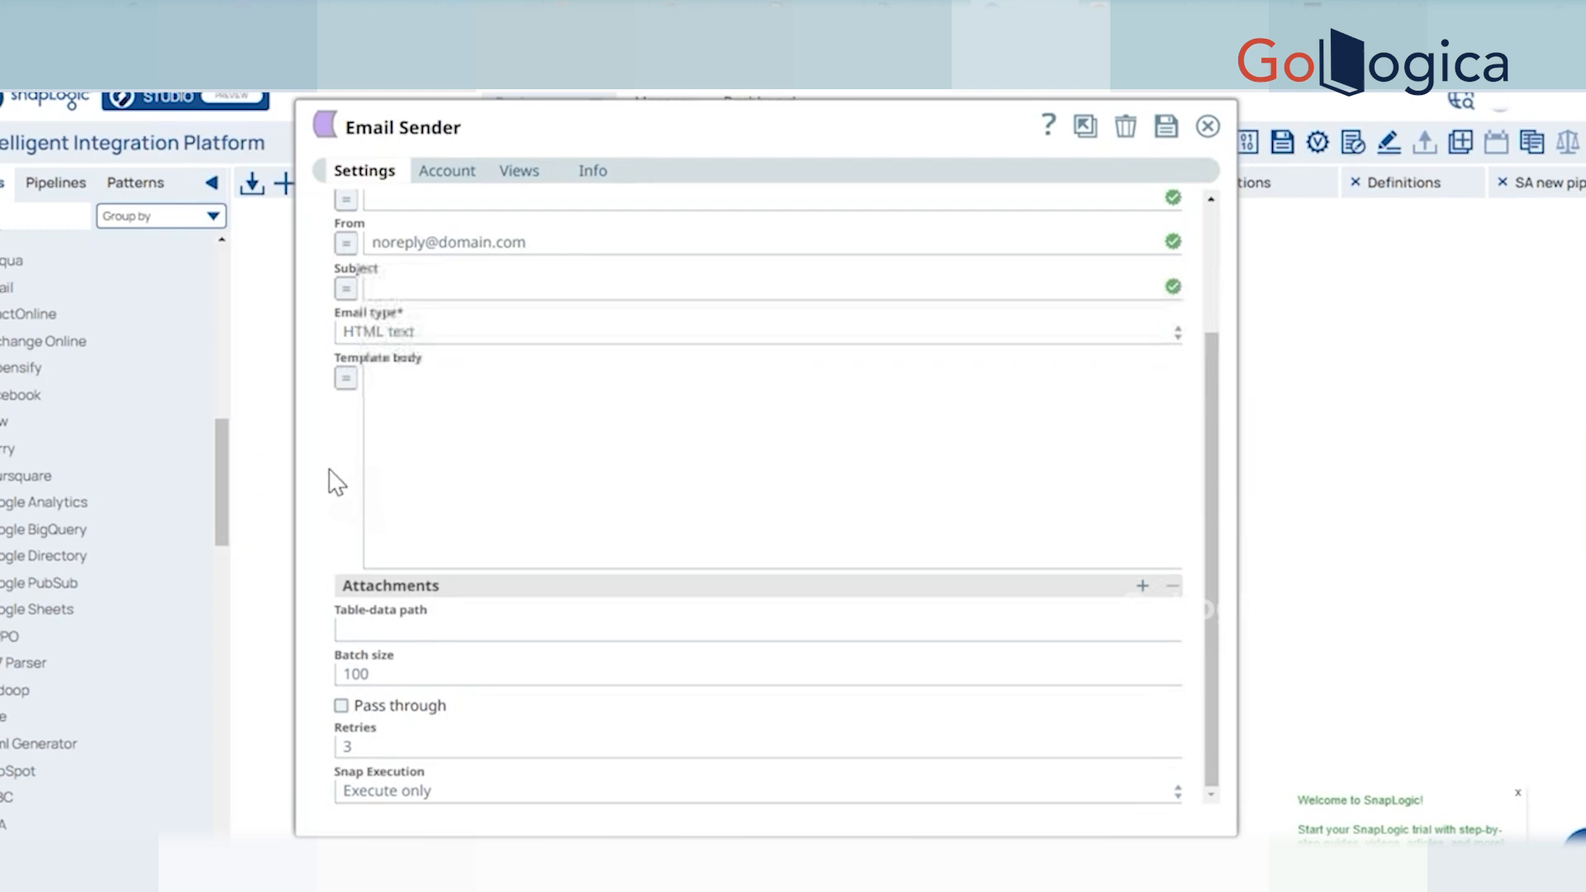
{"action": "left_click", "coordinate": [344, 336]}
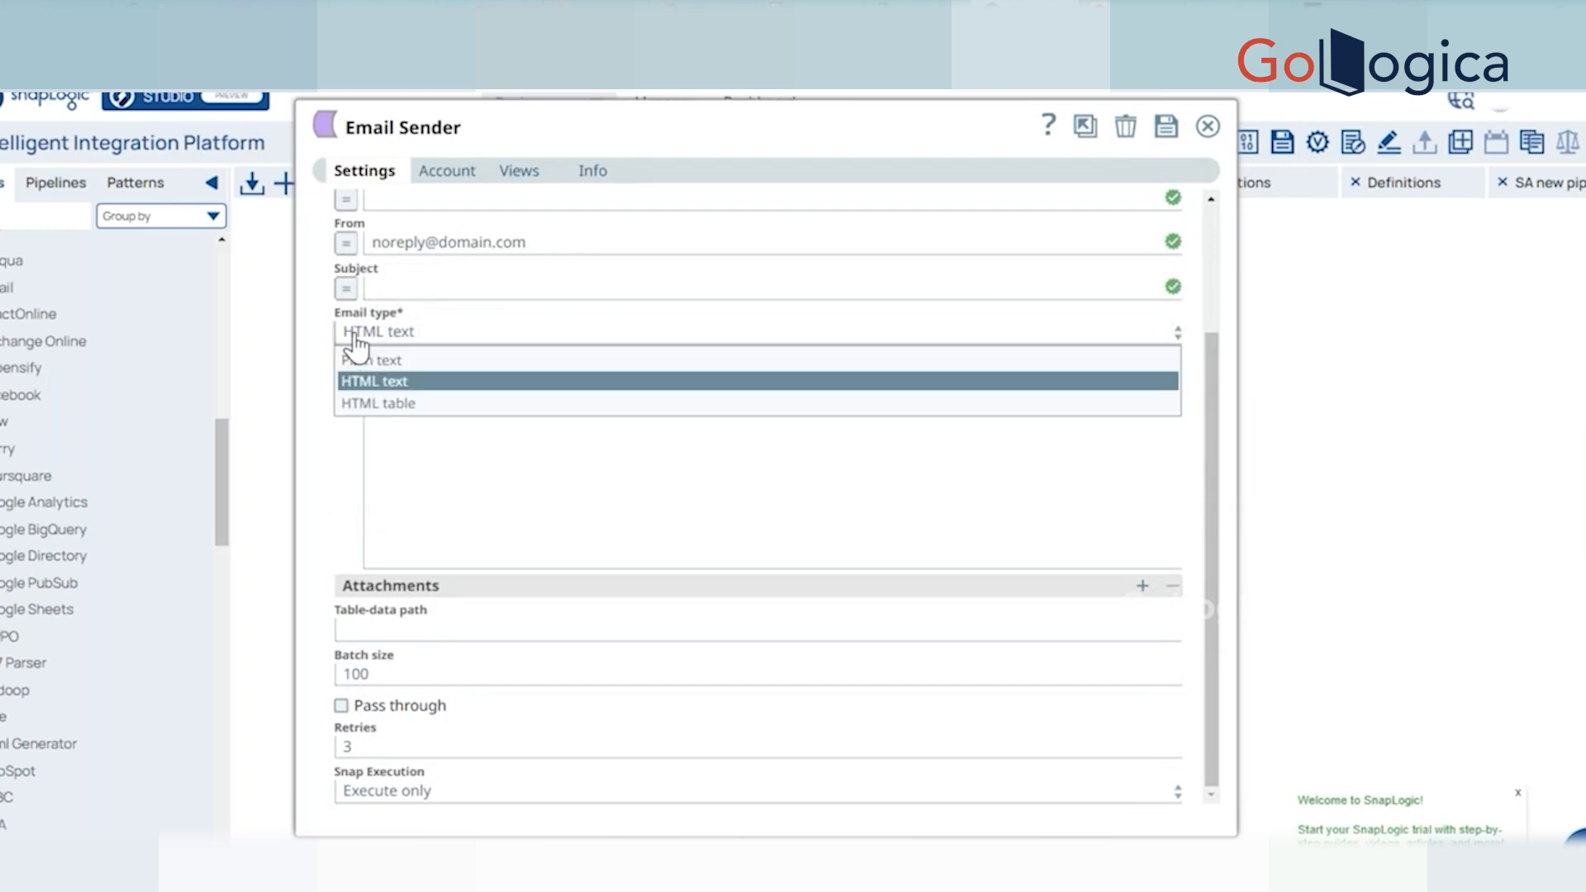
{"action": "left_click", "coordinate": [321, 341]}
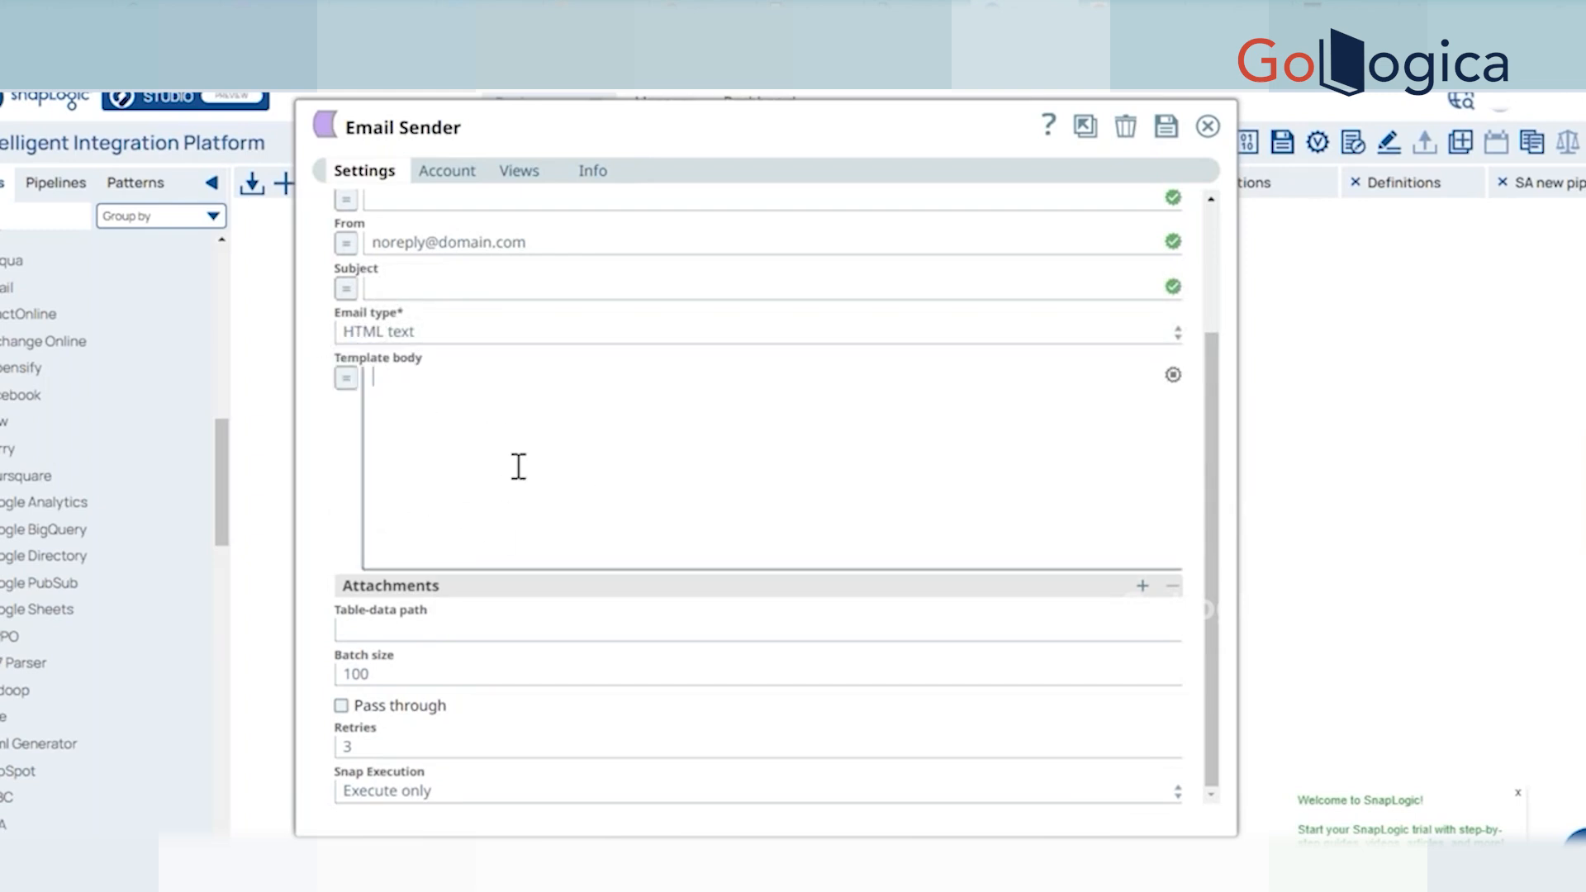
{"action": "left_click", "coordinate": [482, 475]}
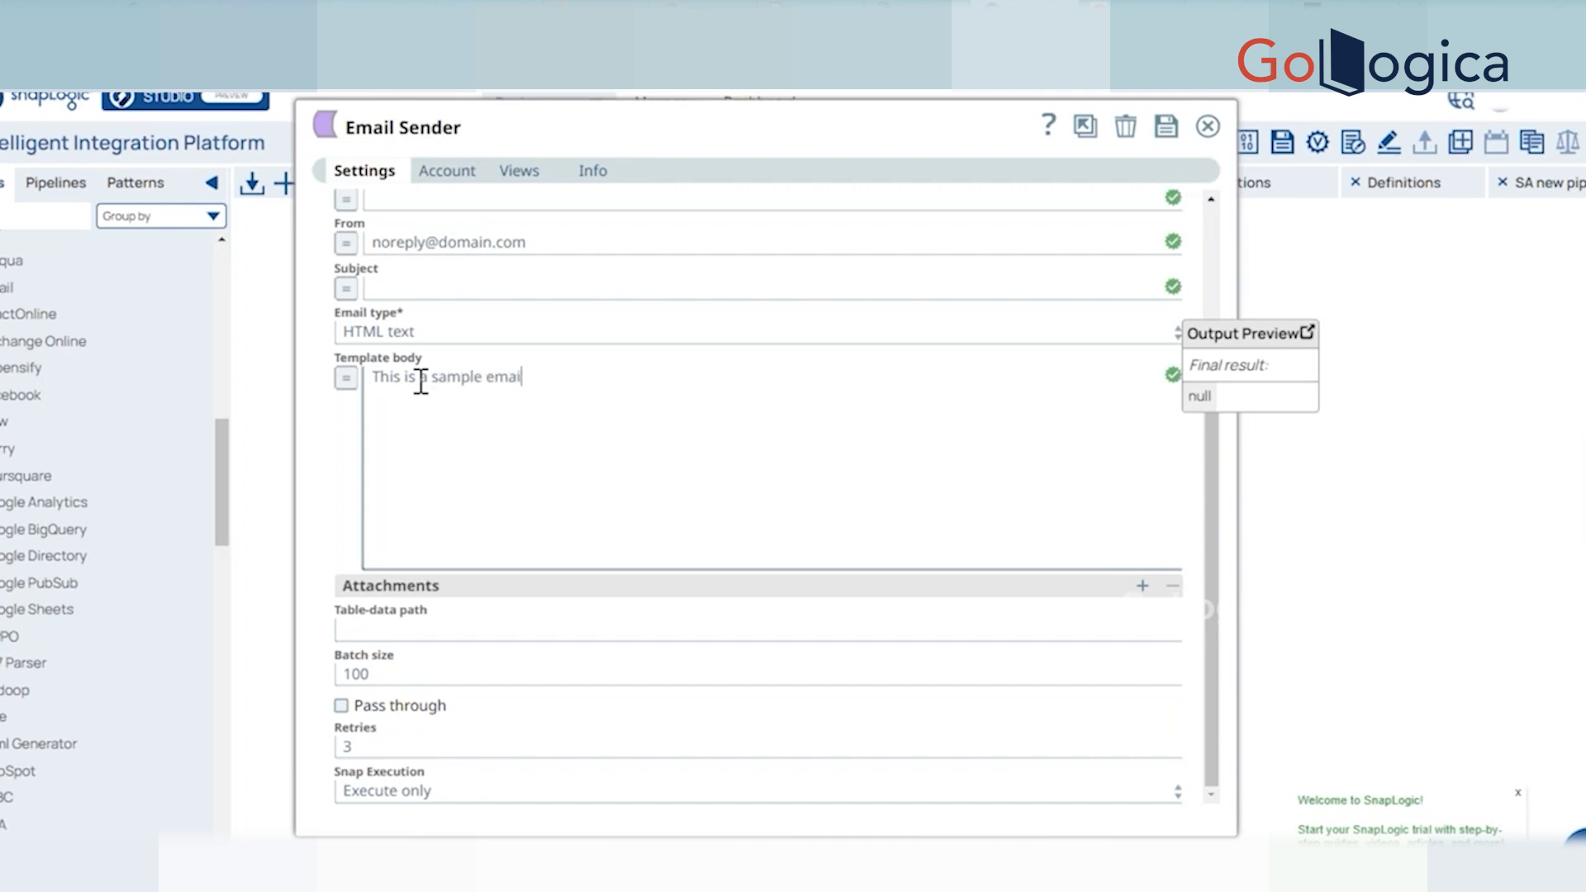
{"action": "left_click_drag", "start_coordinate": [566, 379], "coordinate": [373, 382]}
{"action": "left_click_drag", "start_coordinate": [542, 387], "coordinate": [372, 382]}
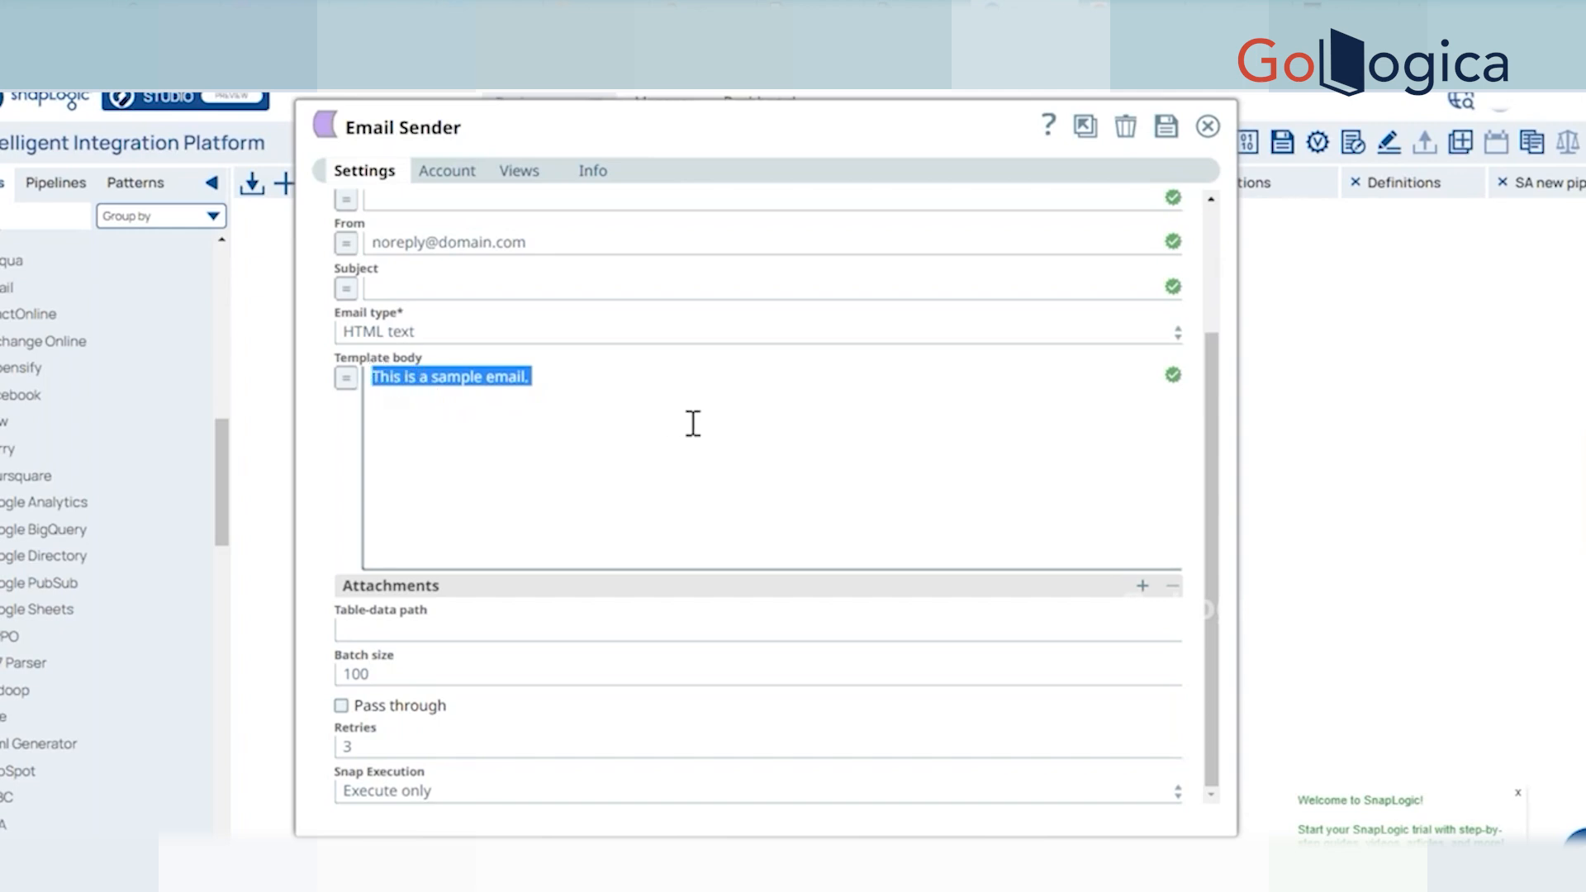
{"action": "left_click", "coordinate": [427, 382]}
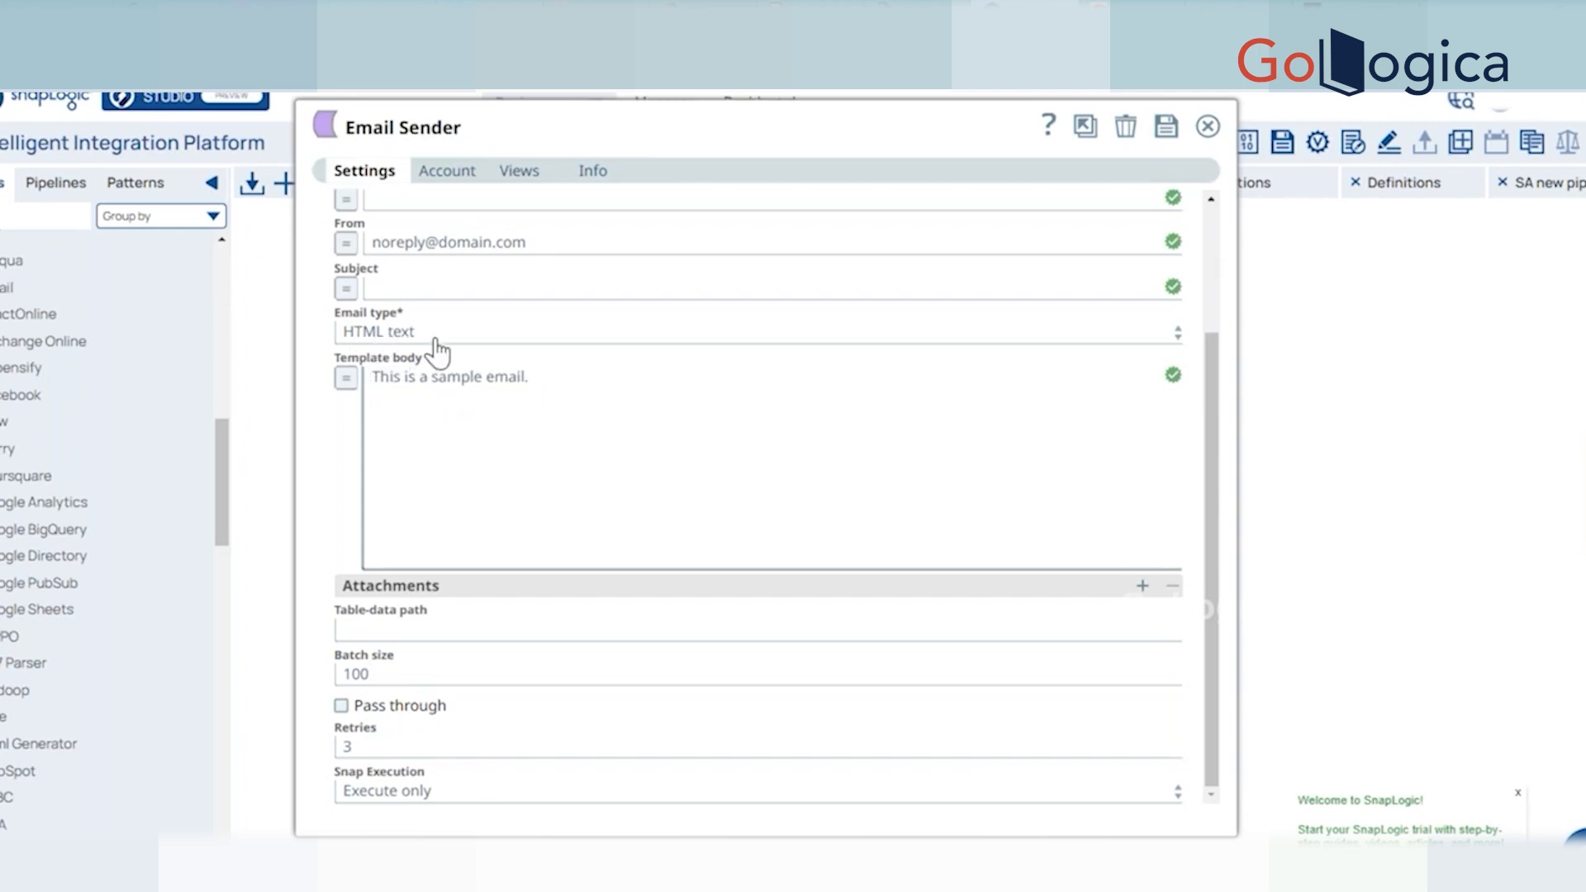
Set the email type to Plain text and review the sample sentence in the template body with the other settings.
{"action": "left_click", "coordinate": [434, 338]}
{"action": "left_click", "coordinate": [369, 360]}
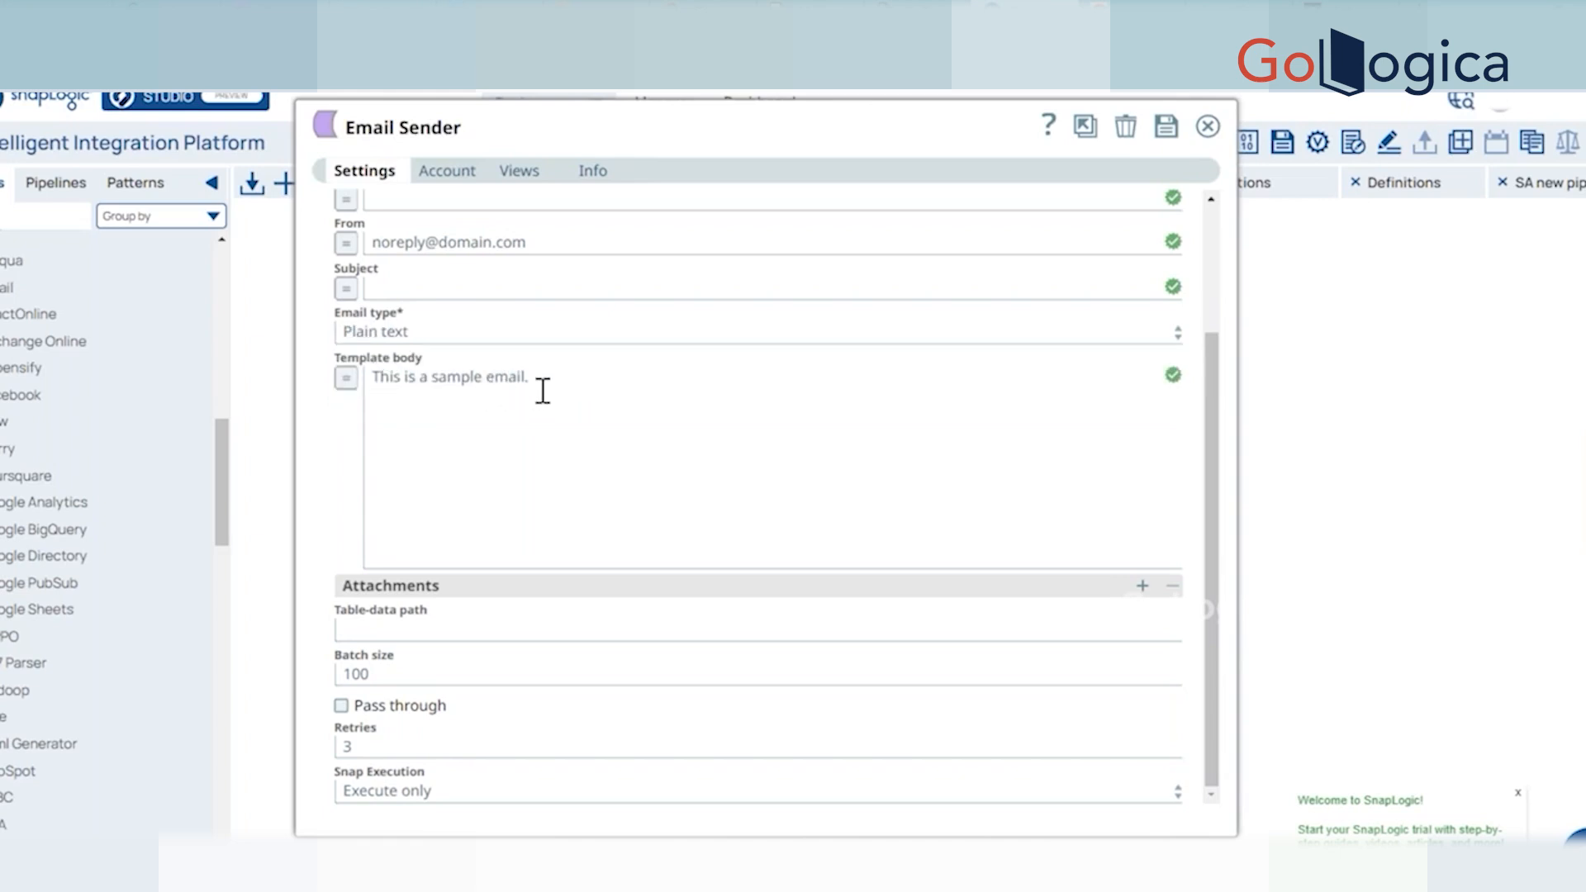
{"action": "left_click_drag", "start_coordinate": [529, 378], "coordinate": [372, 379]}
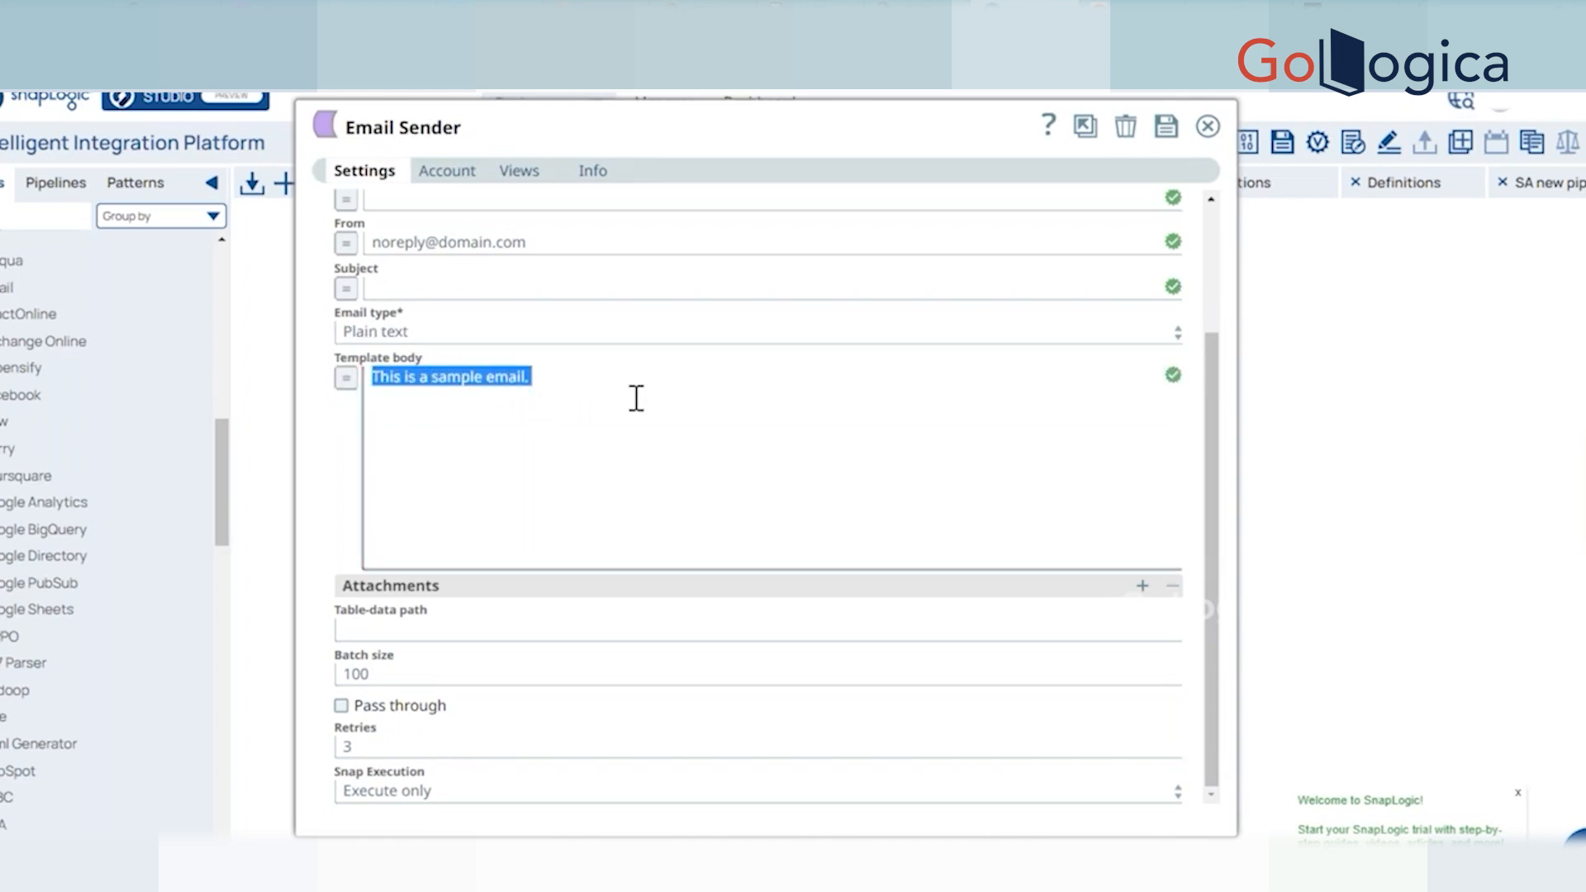
{"action": "left_click", "coordinate": [549, 392]}
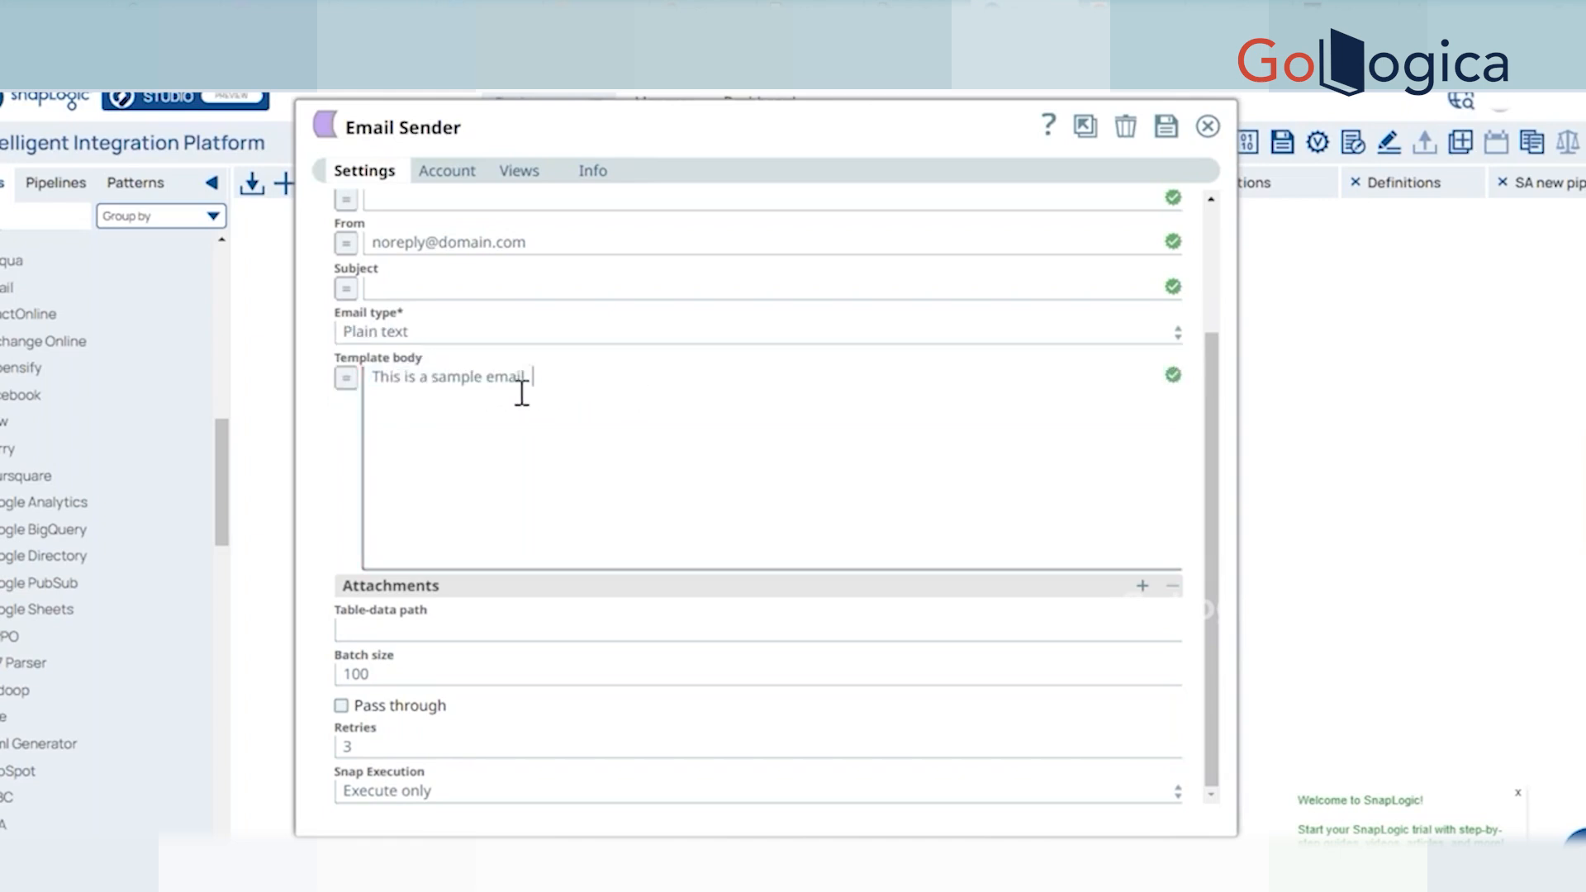
{"action": "left_click_drag", "start_coordinate": [378, 379], "coordinate": [546, 380]}
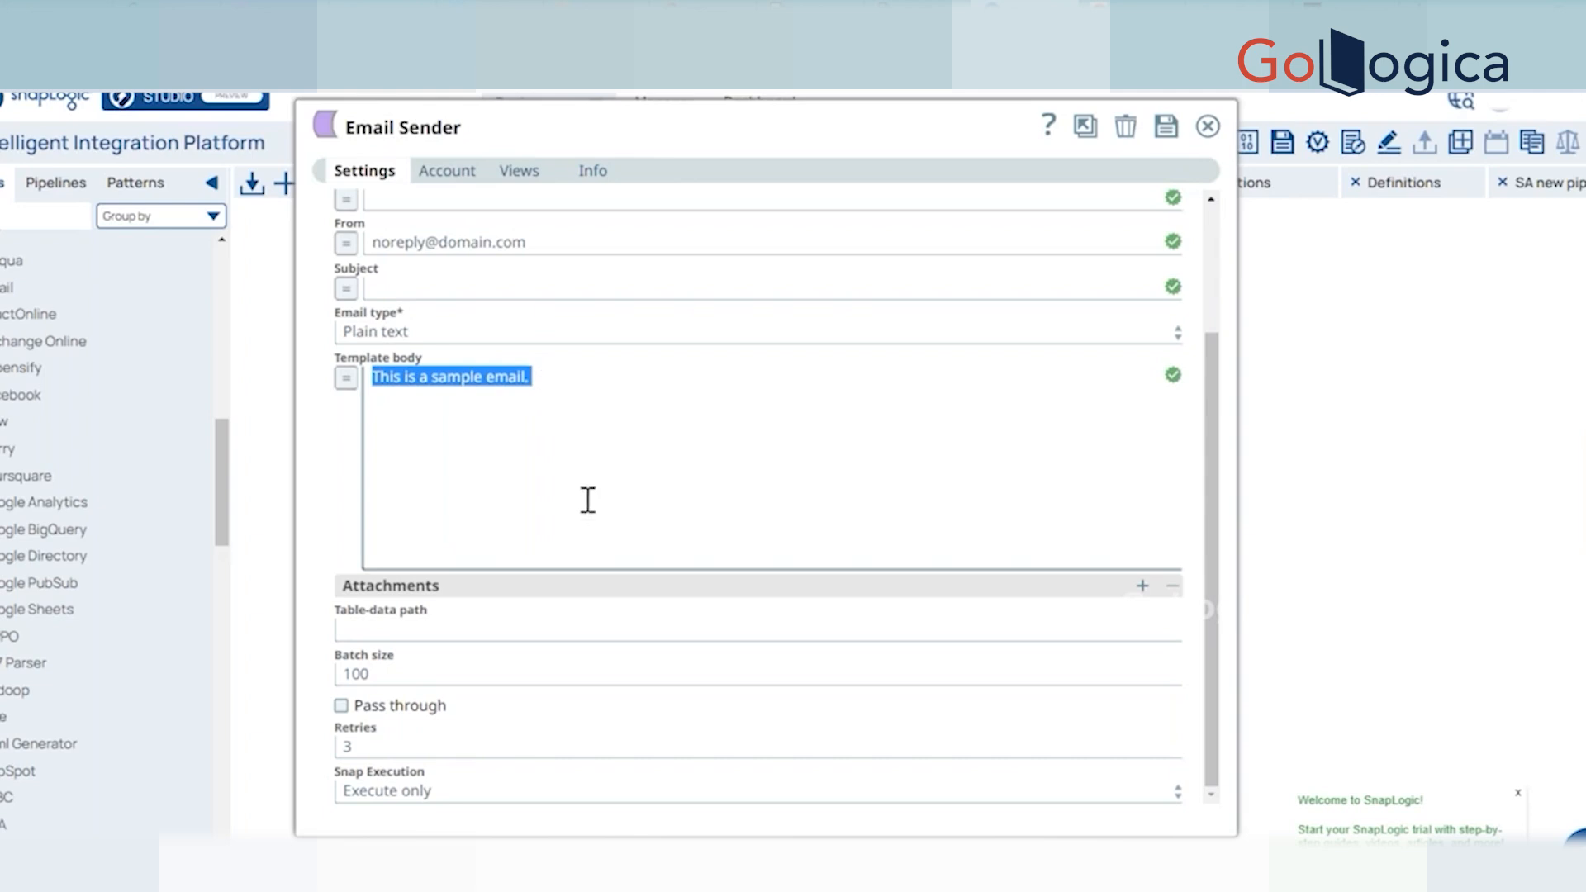
{"action": "left_click", "coordinate": [580, 473]}
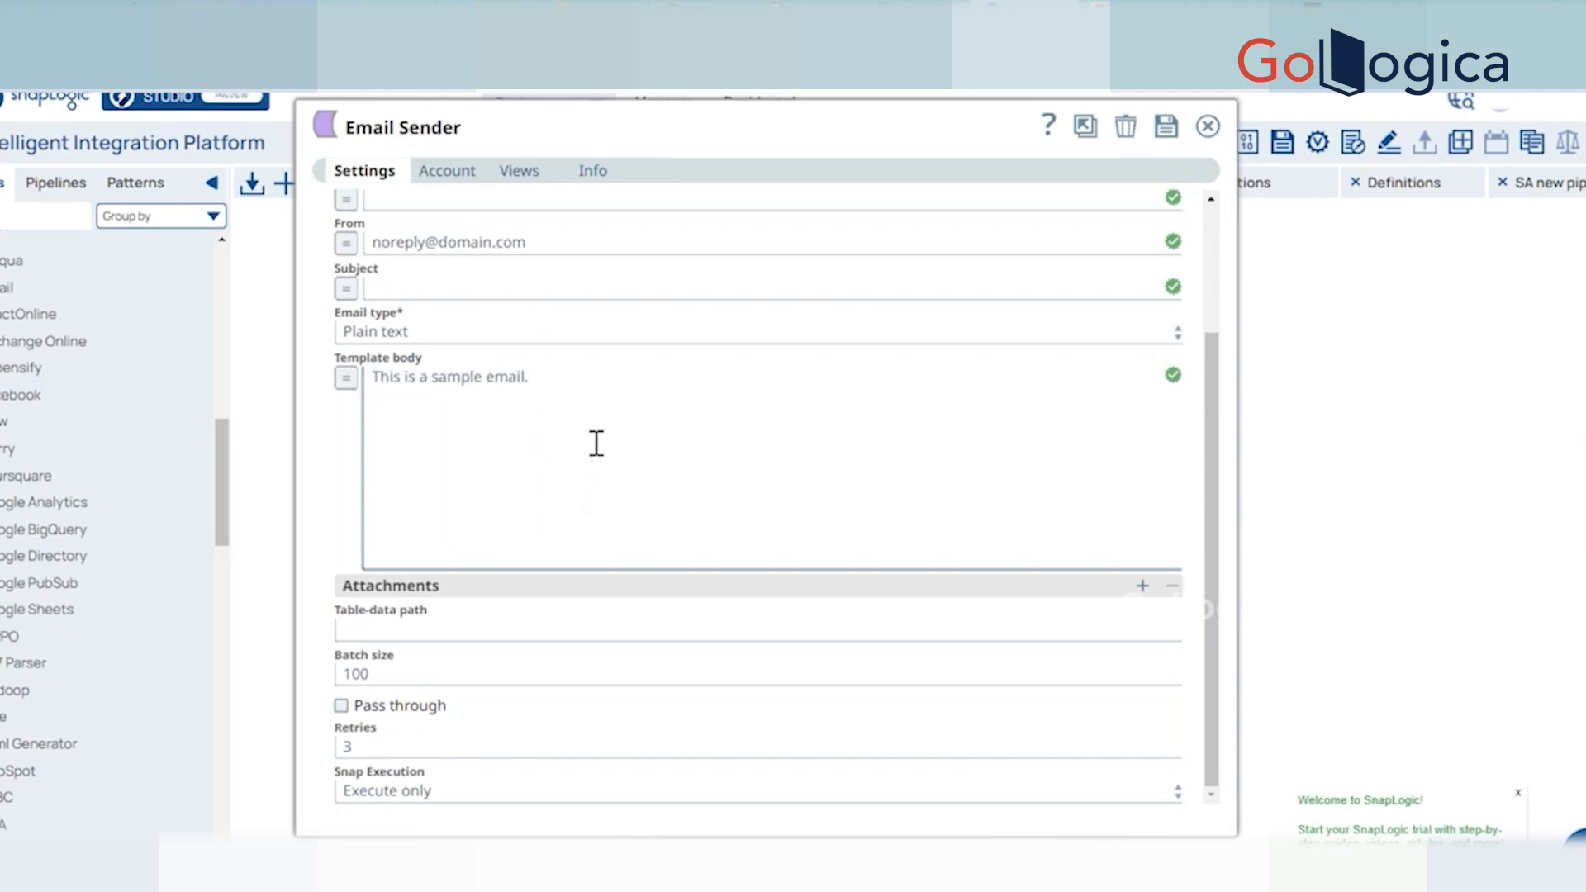
{"action": "scroll", "coordinate": [596, 441], "scroll_direction": "up", "scroll_amount": 3}
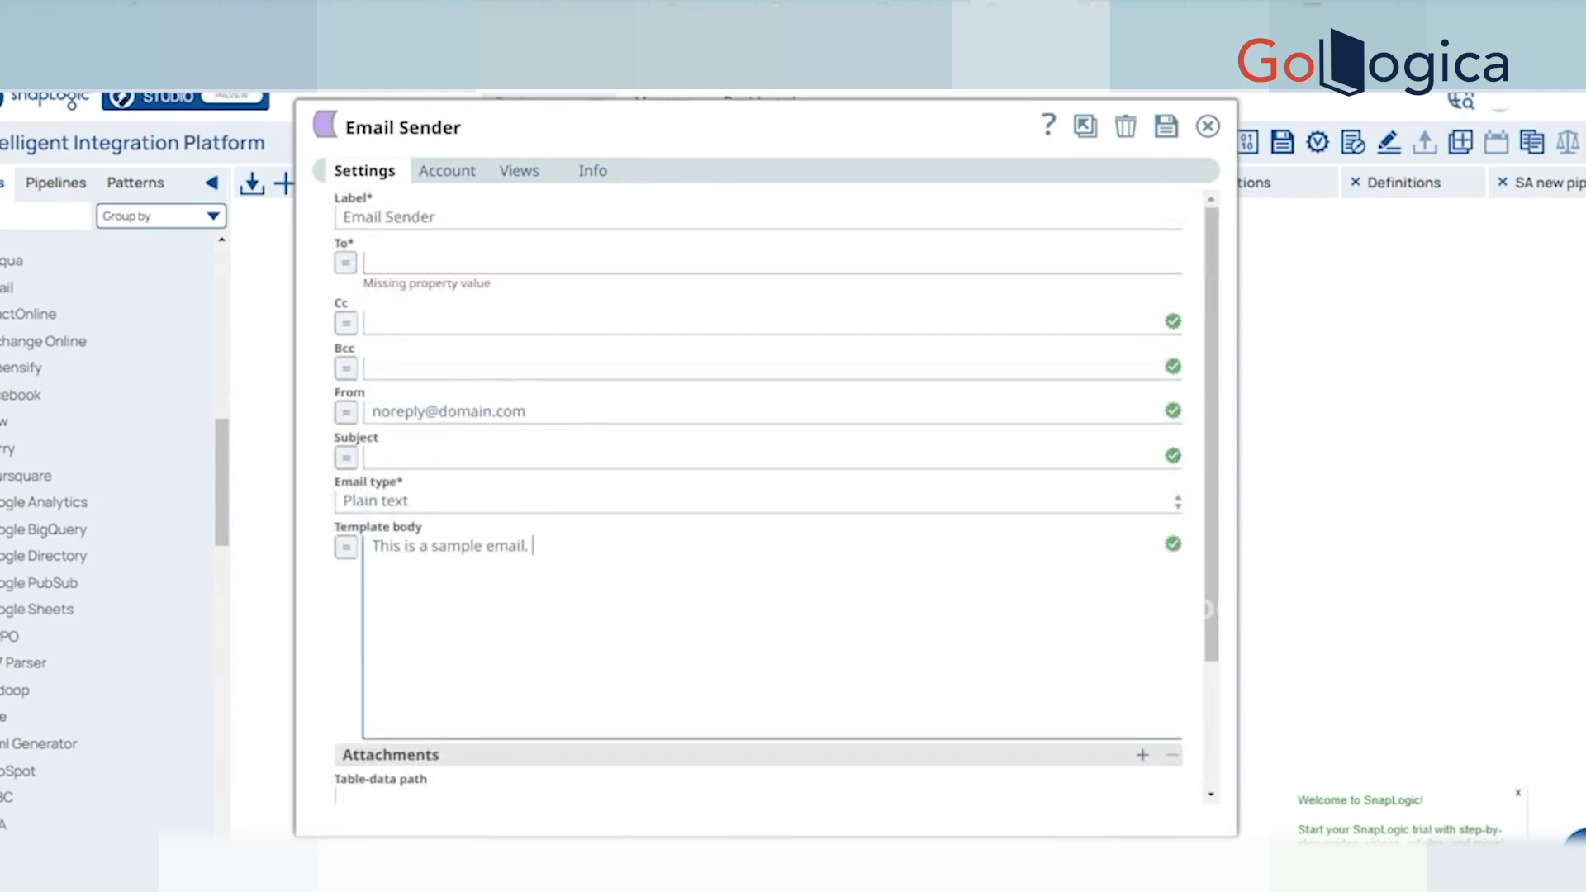
{"action": "scroll", "coordinate": [567, 442], "scroll_direction": "down", "scroll_amount": 3}
{"action": "scroll", "coordinate": [567, 442], "scroll_direction": "up", "scroll_amount": 3}
{"action": "scroll", "coordinate": [567, 442], "scroll_direction": "down", "scroll_amount": 2}
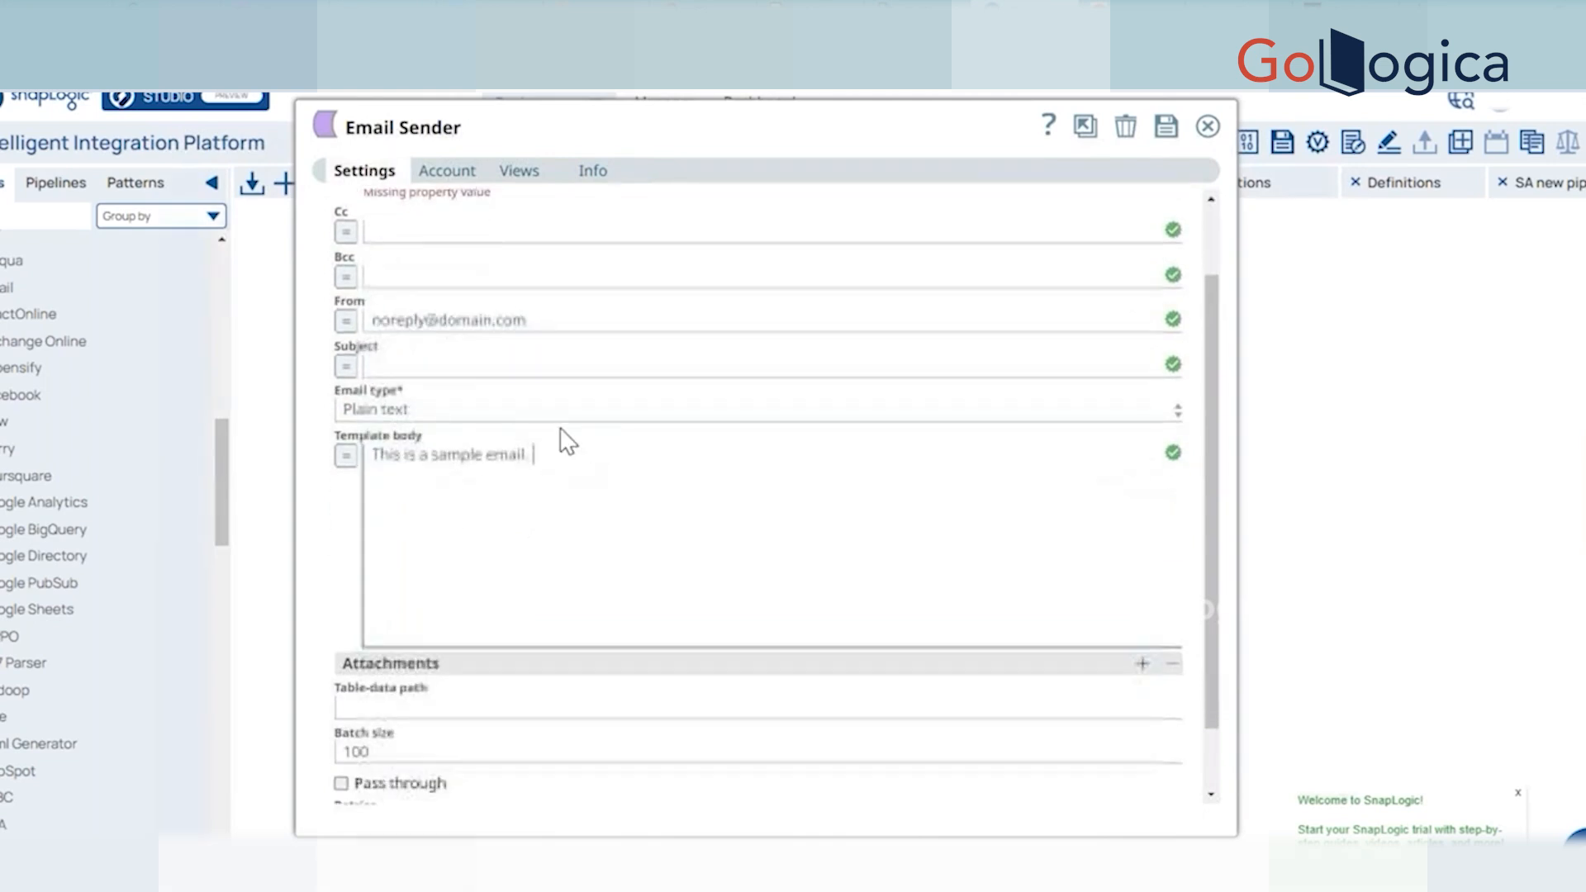
{"action": "scroll", "coordinate": [553, 421], "scroll_direction": "down", "scroll_amount": 1}
Set the email type to HTML text and select the whole template body text.
{"action": "left_click", "coordinate": [454, 333]}
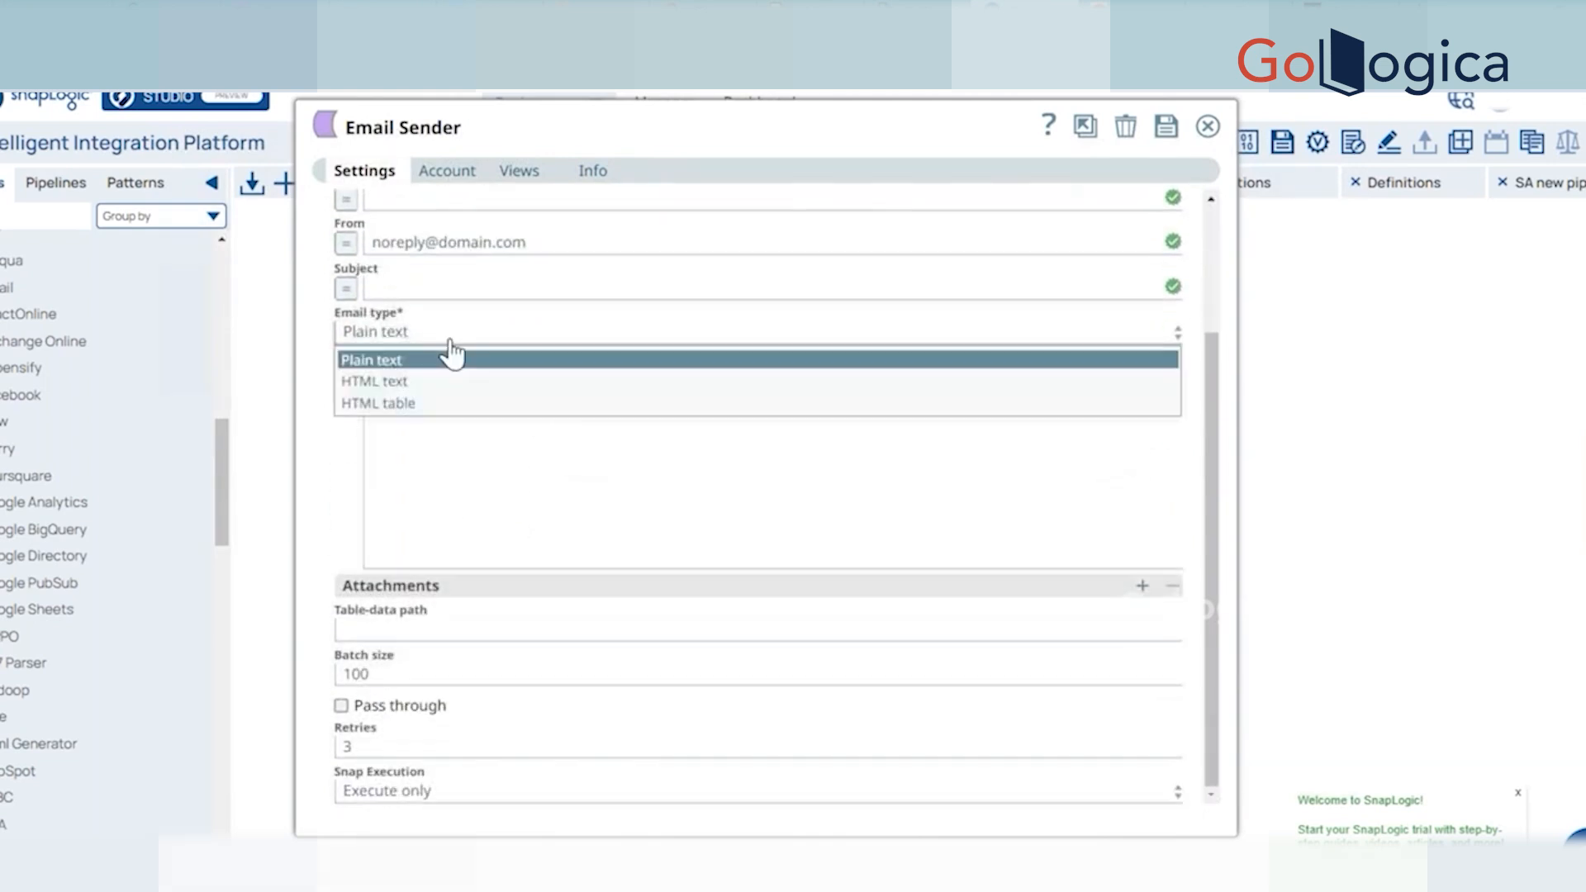
{"action": "left_click", "coordinate": [384, 380]}
{"action": "left_click", "coordinate": [567, 378]}
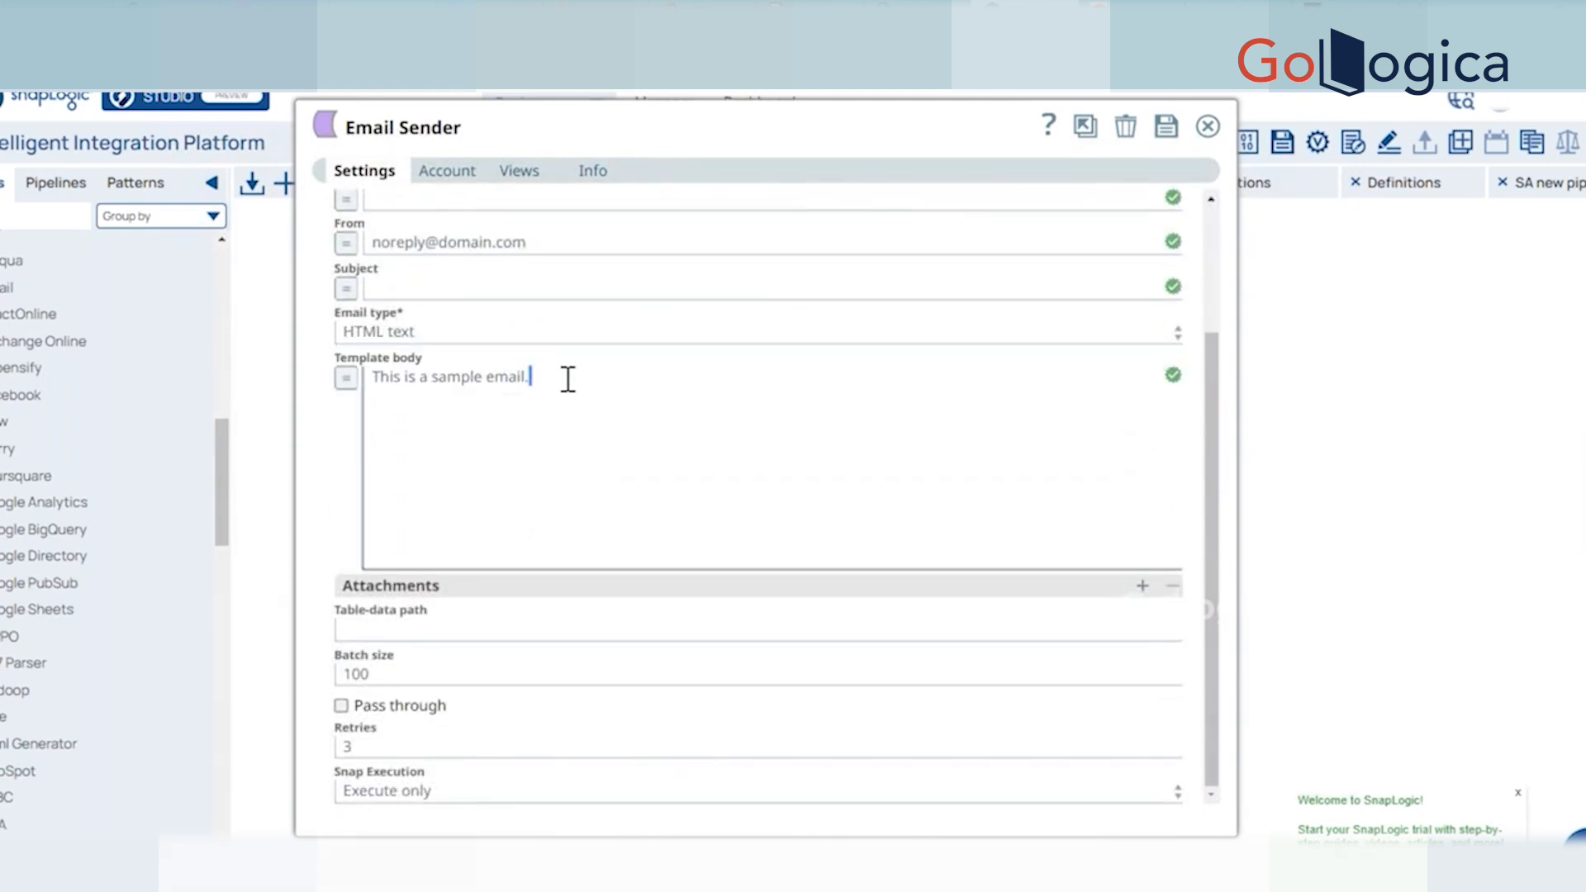
{"action": "key", "text": "ctrl+a"}
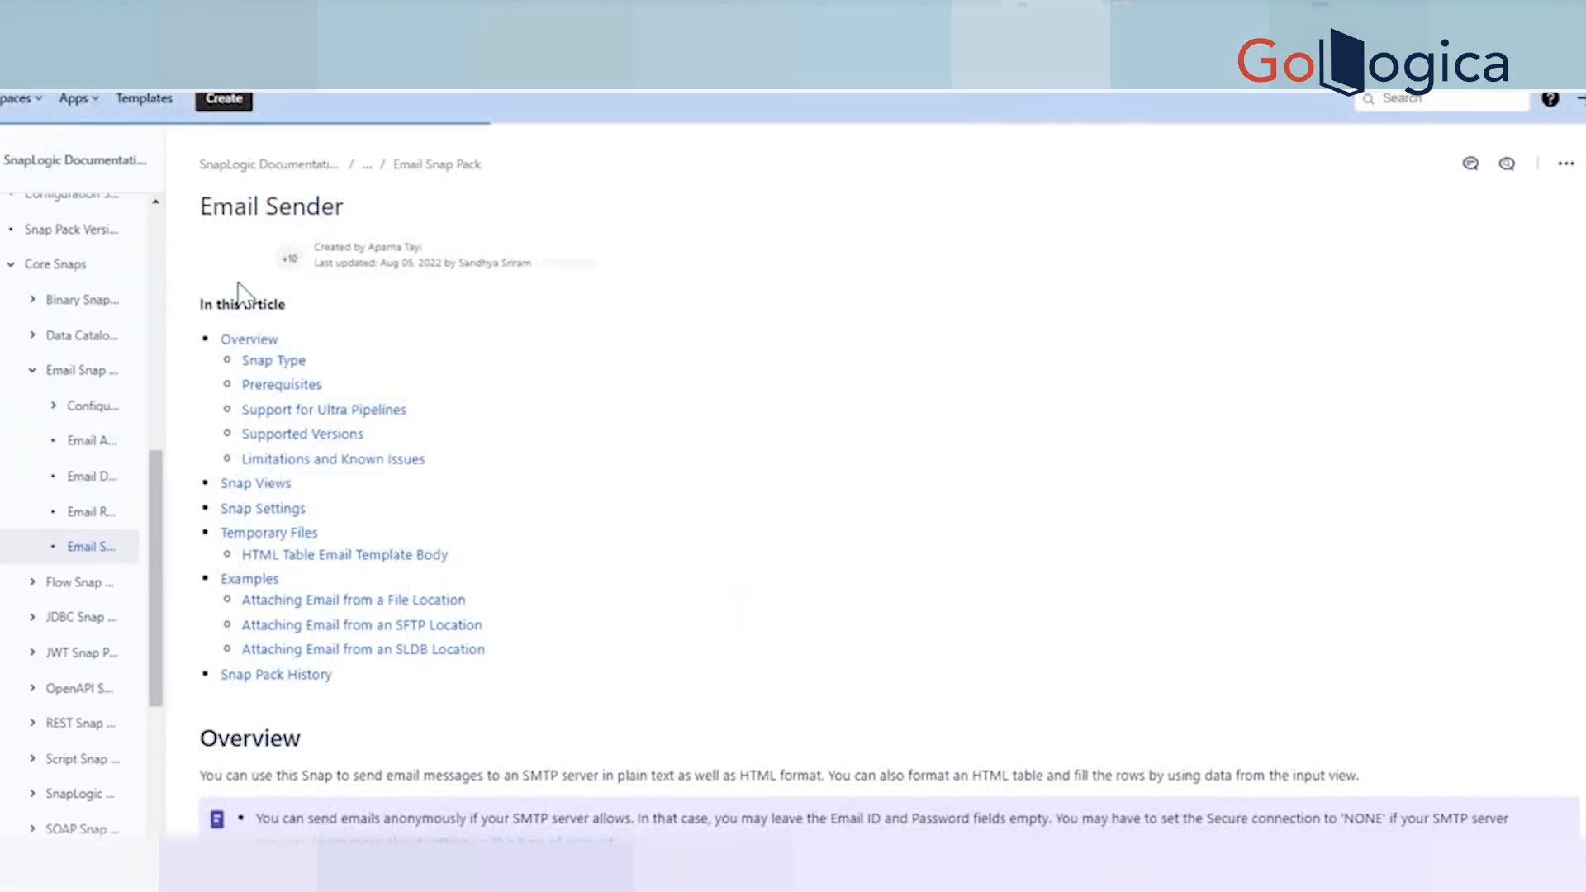
Look through the Email Sender documentation's field descriptions and attachment examples, and examine the sample HTML table template body.
{"action": "scroll", "coordinate": [602, 549], "scroll_direction": "down", "scroll_amount": 20}
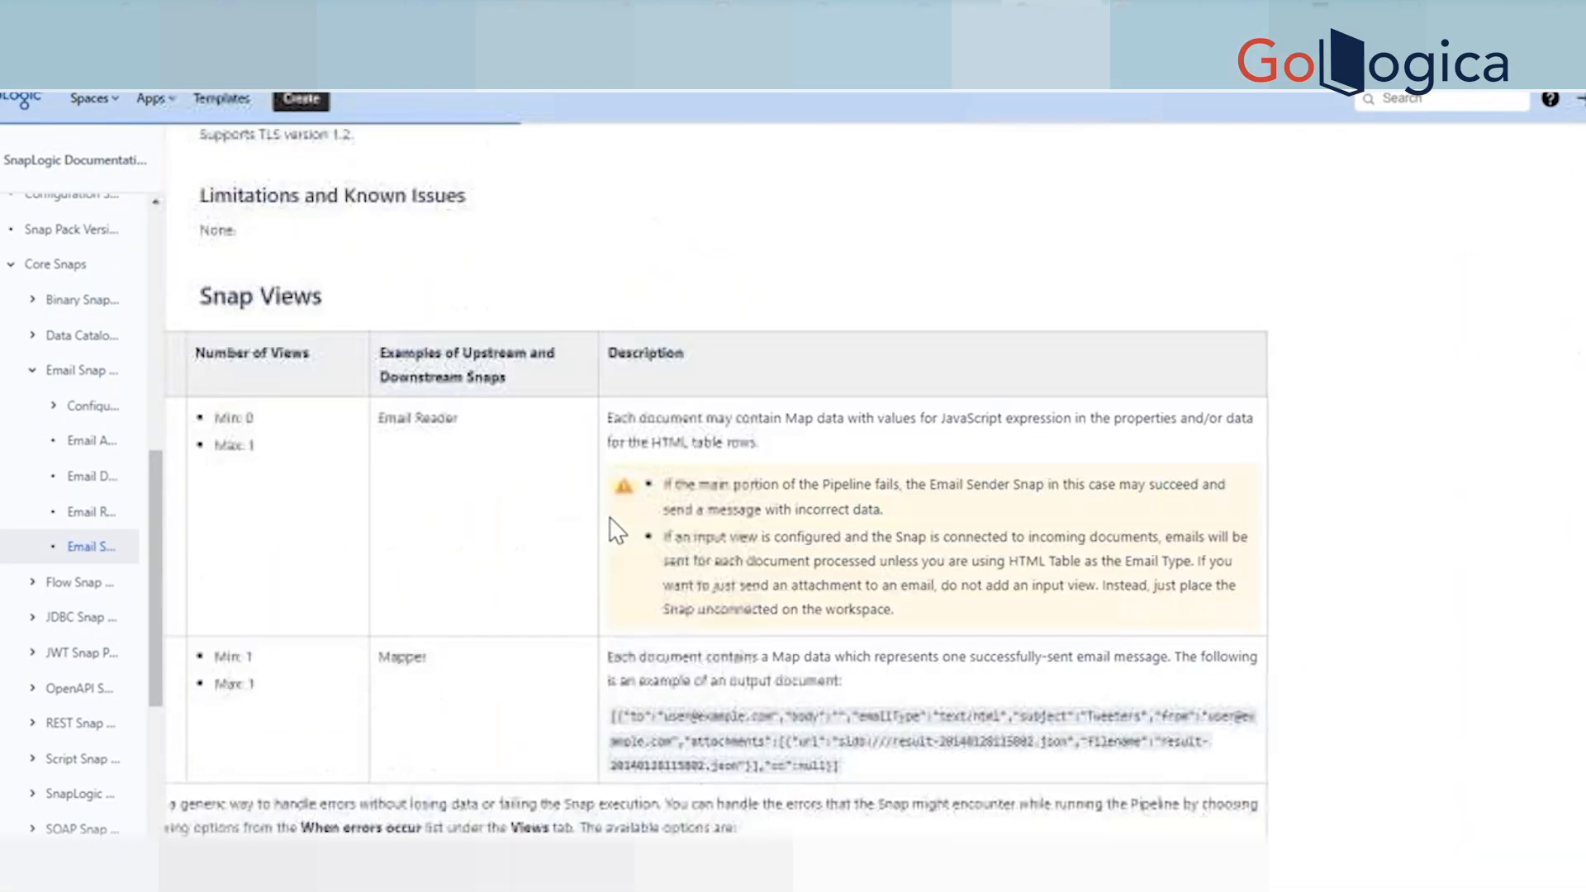
{"action": "scroll", "coordinate": [609, 524], "scroll_direction": "down", "scroll_amount": 5}
{"action": "scroll", "coordinate": [609, 524], "scroll_direction": "up", "scroll_amount": 20}
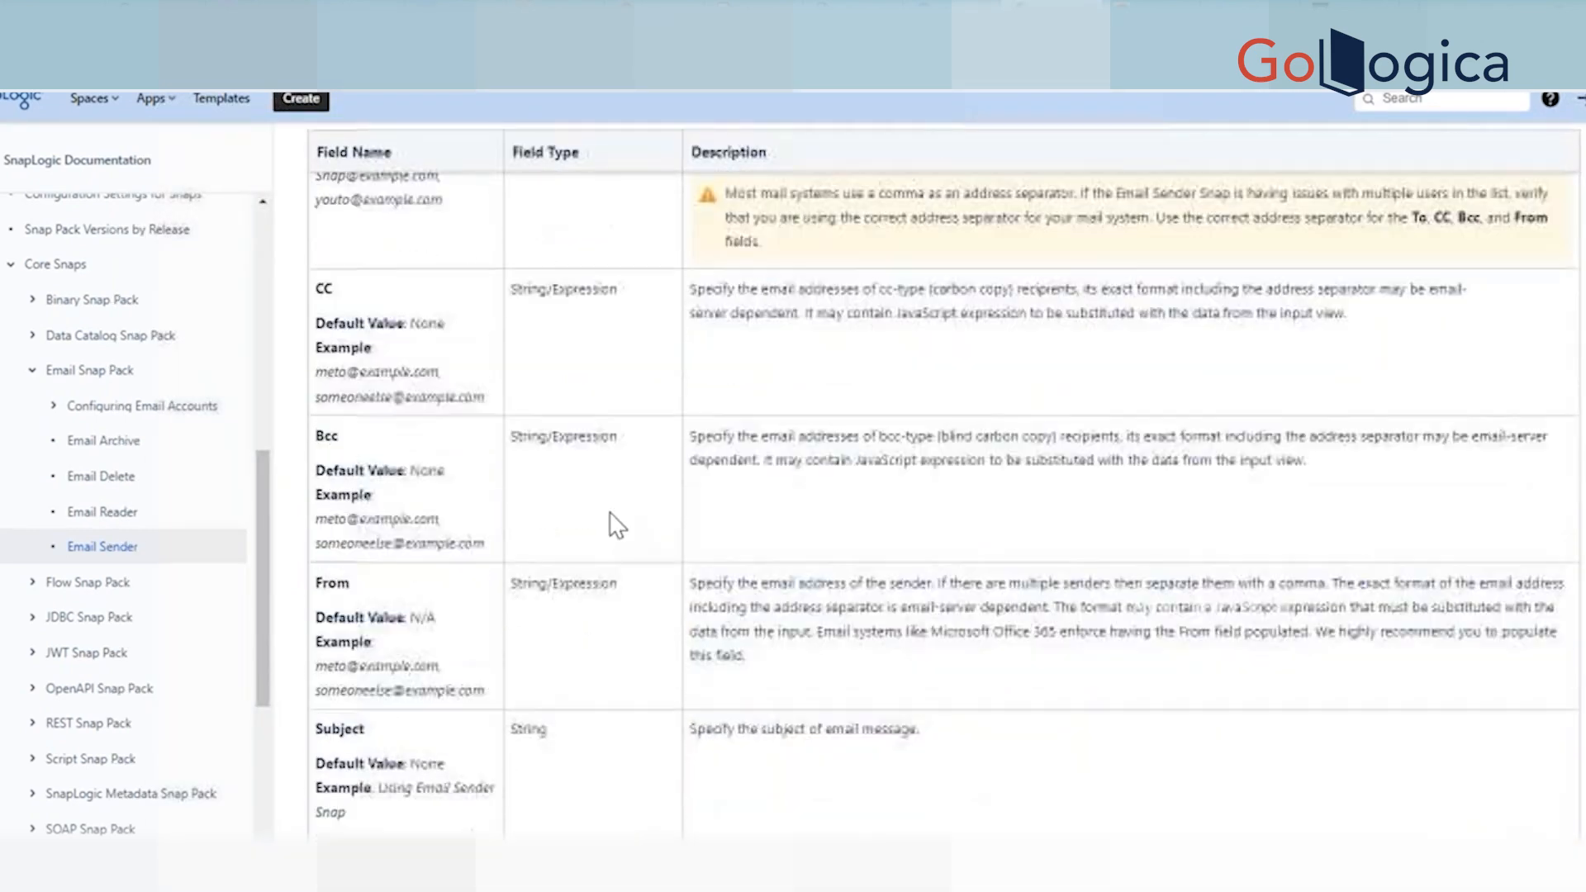
{"action": "scroll", "coordinate": [661, 543], "scroll_direction": "down", "scroll_amount": 15}
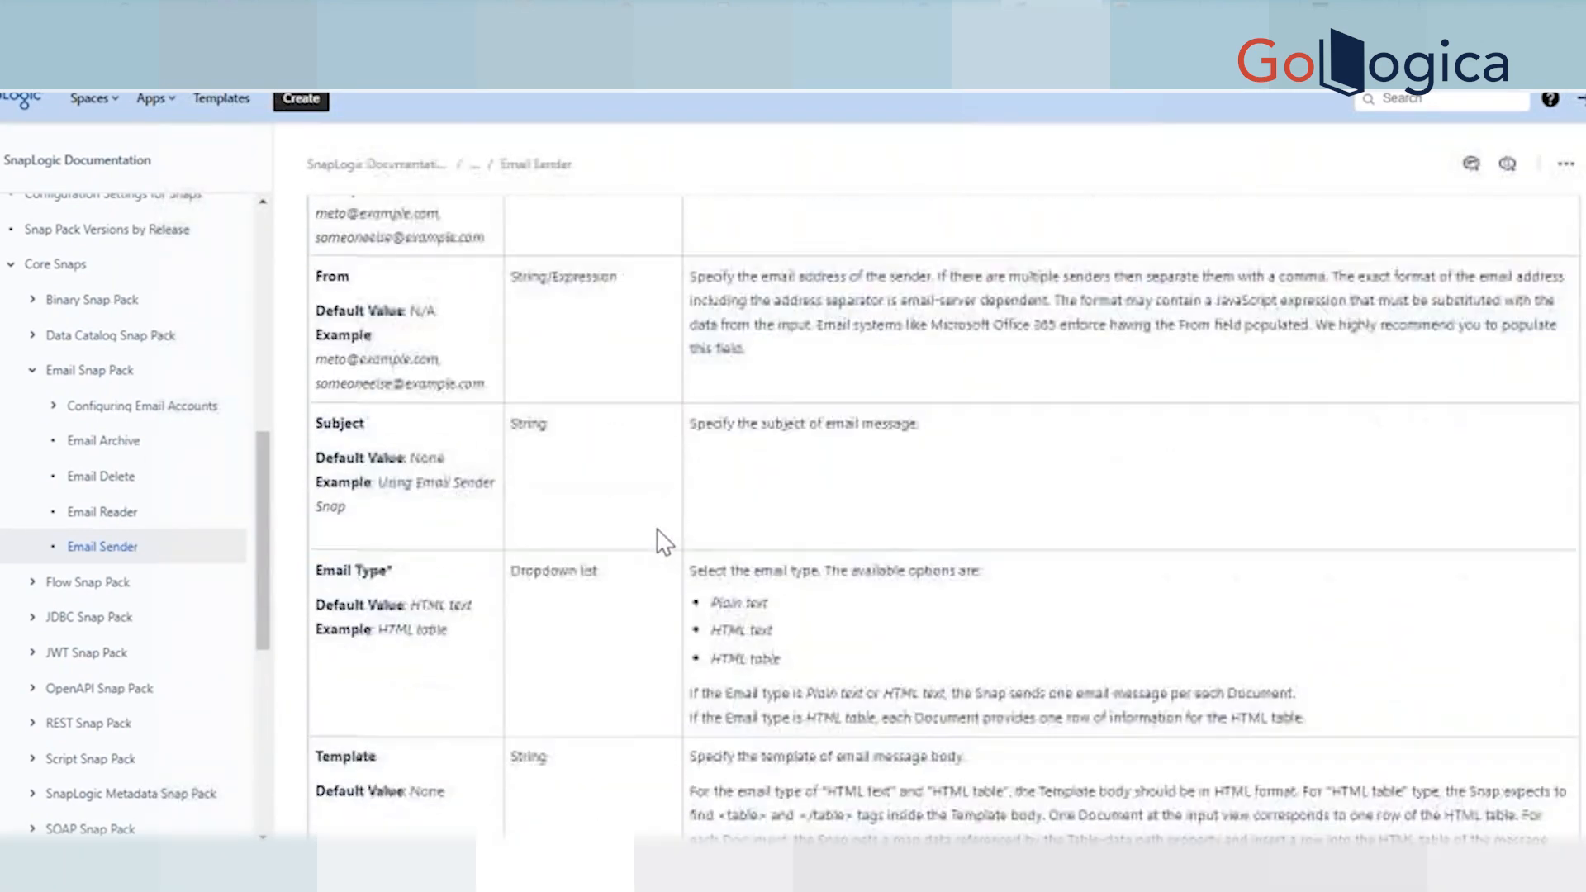
{"action": "scroll", "coordinate": [652, 529], "scroll_direction": "down", "scroll_amount": 20}
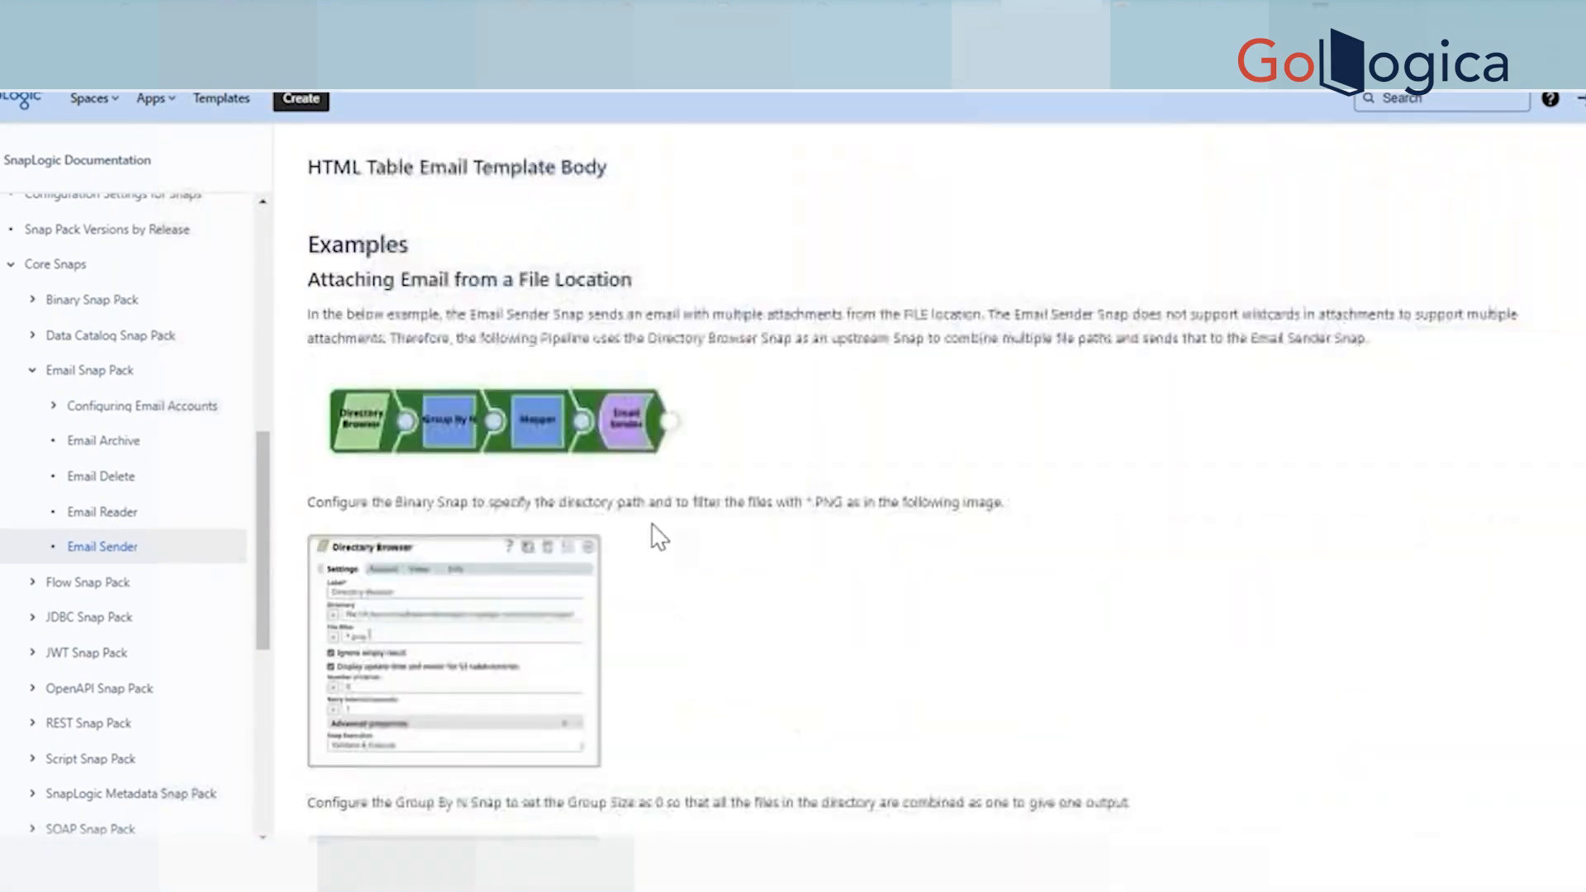
{"action": "scroll", "coordinate": [659, 517], "scroll_direction": "down", "scroll_amount": 20}
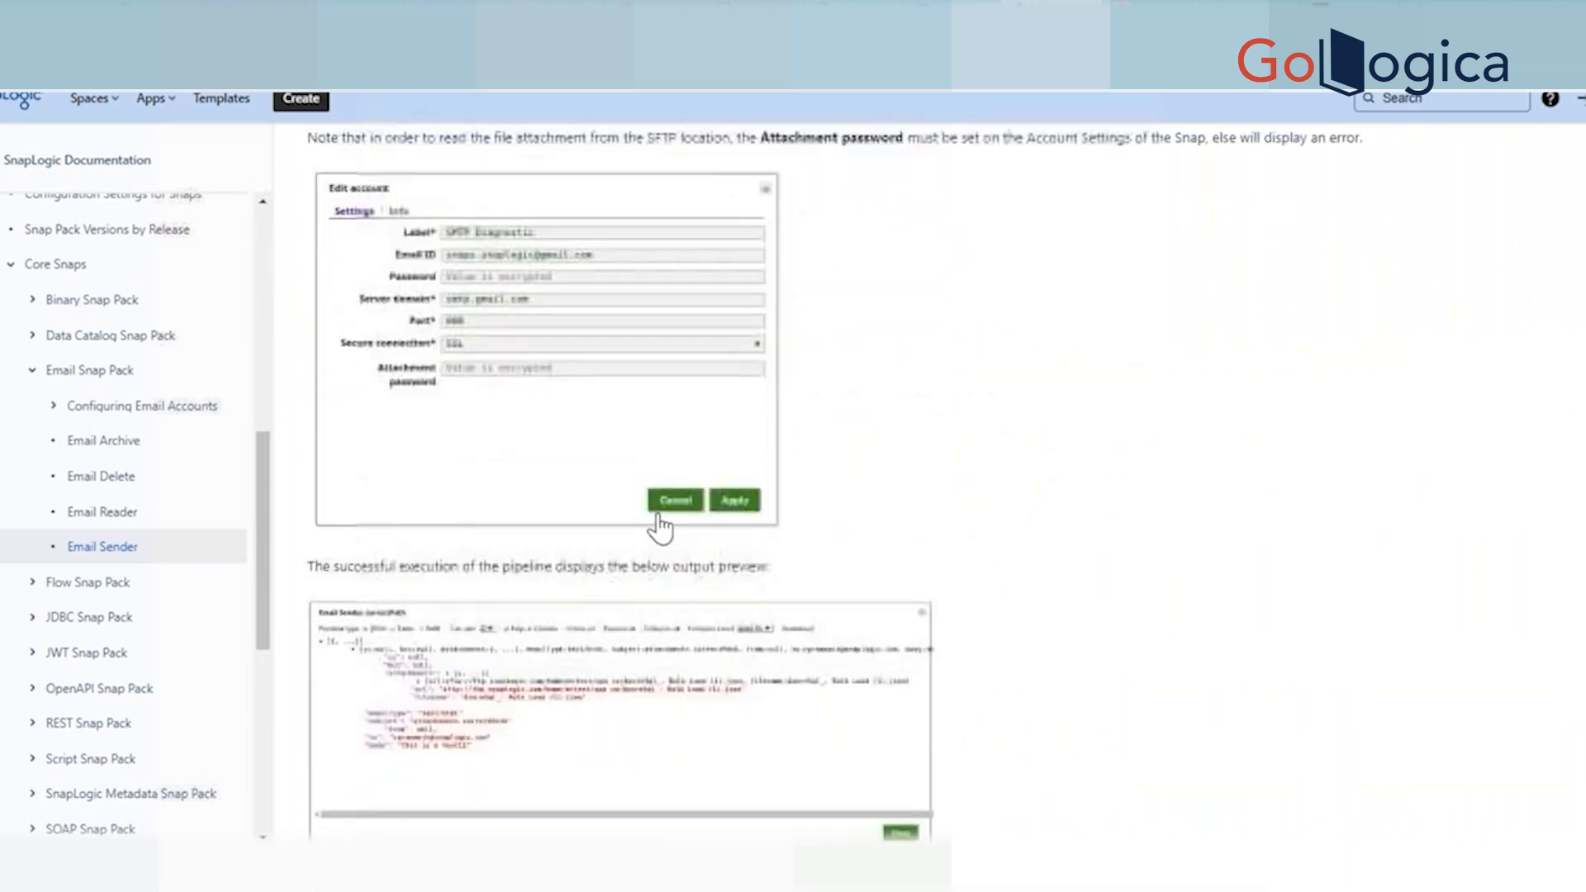
{"action": "scroll", "coordinate": [659, 513], "scroll_direction": "down", "scroll_amount": 8}
{"action": "scroll", "coordinate": [659, 509], "scroll_direction": "up", "scroll_amount": 15}
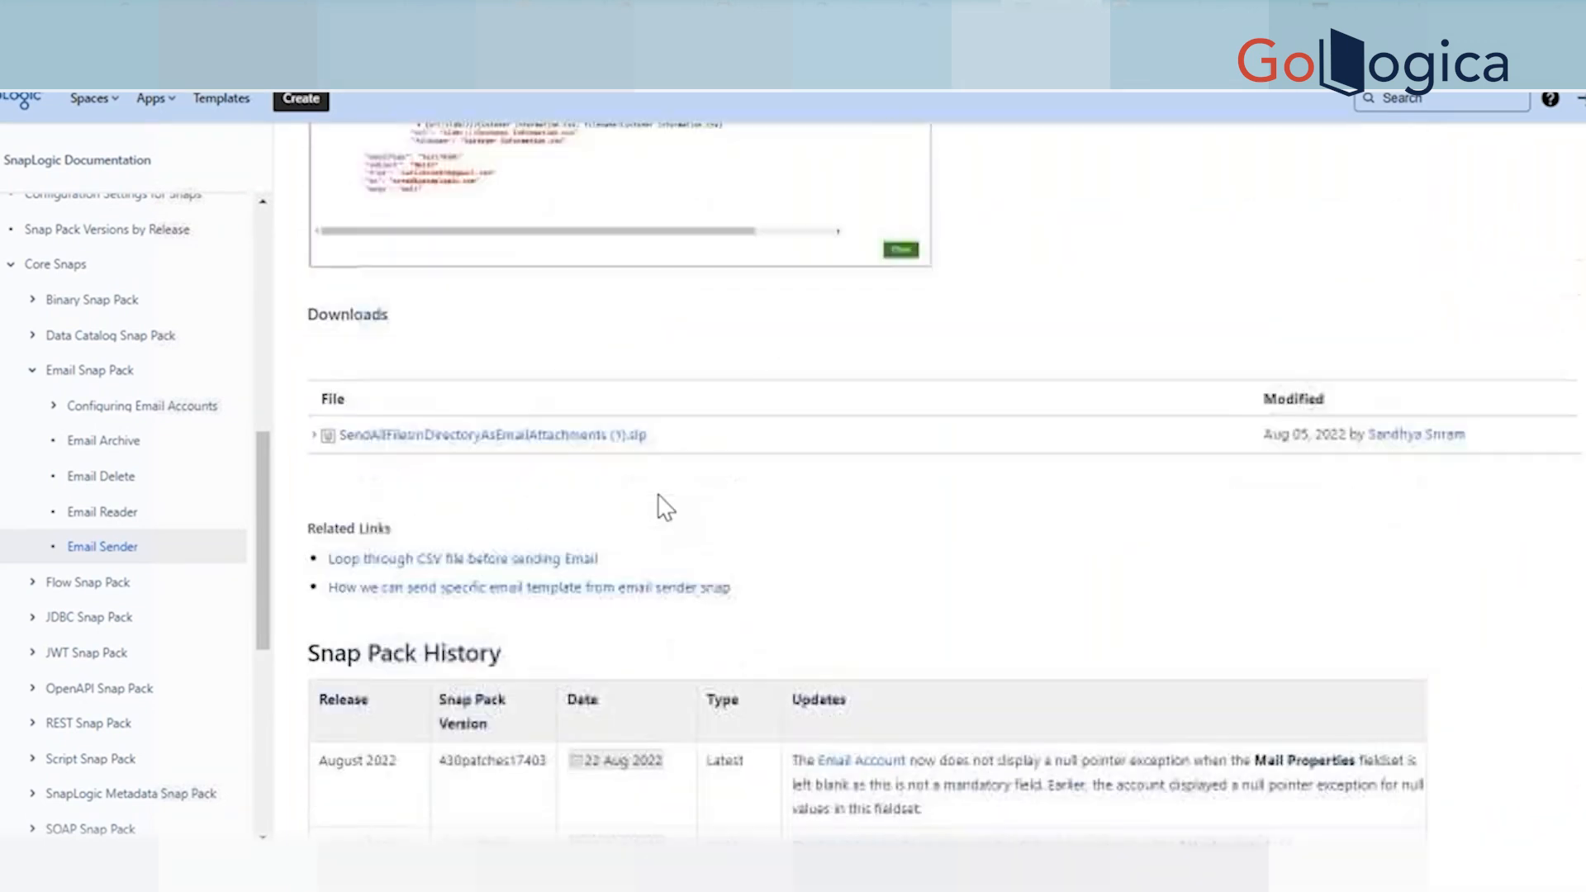
{"action": "scroll", "coordinate": [658, 489], "scroll_direction": "up", "scroll_amount": 20}
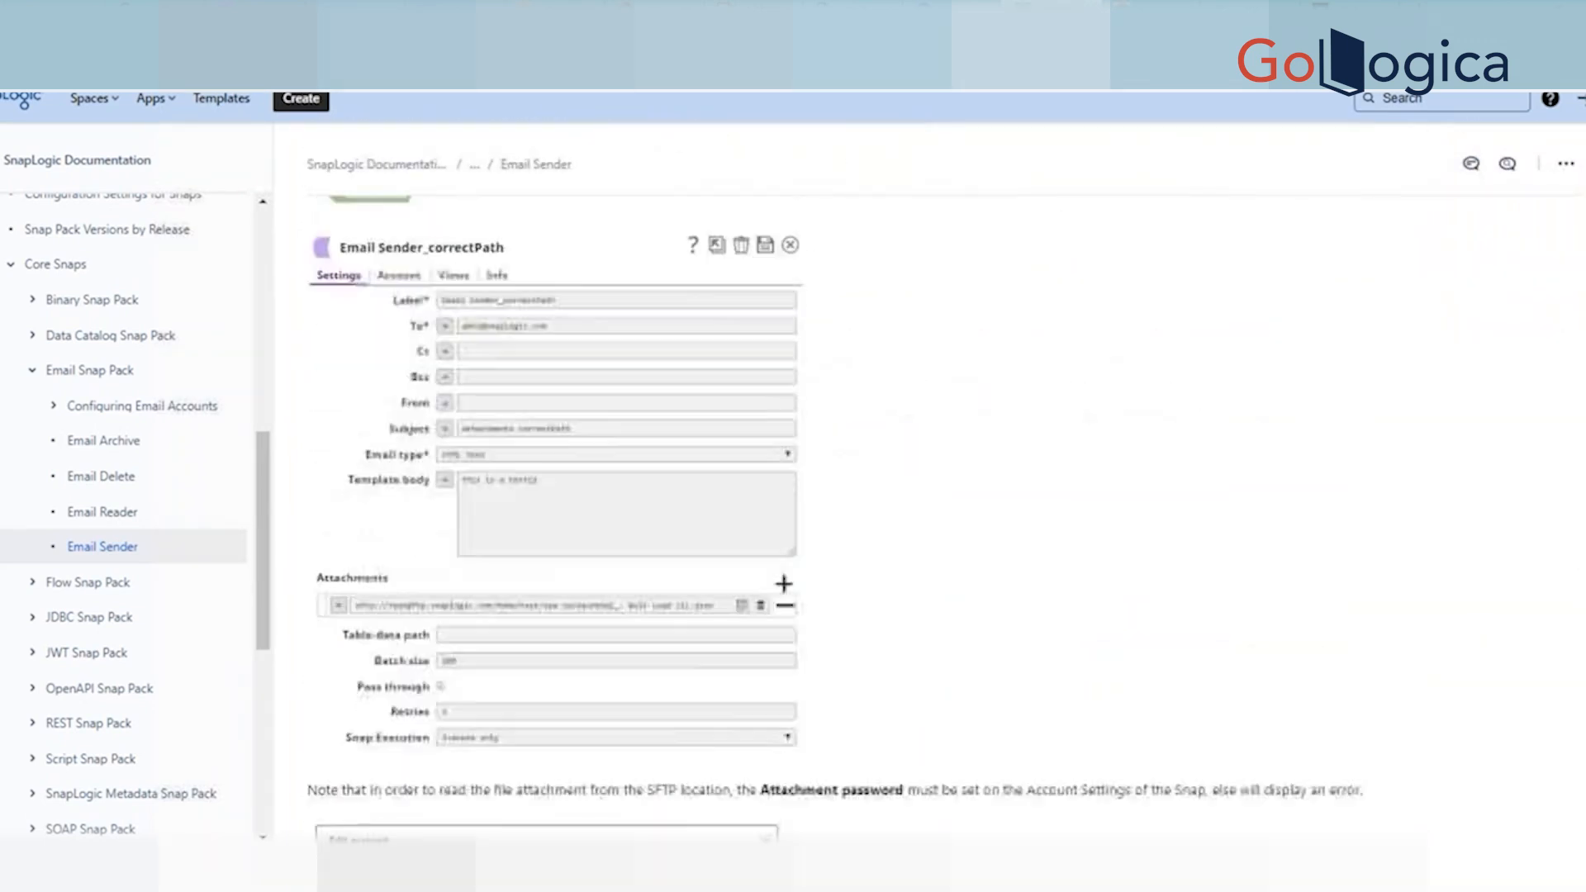
{"action": "scroll", "coordinate": [652, 488], "scroll_direction": "up", "scroll_amount": 15}
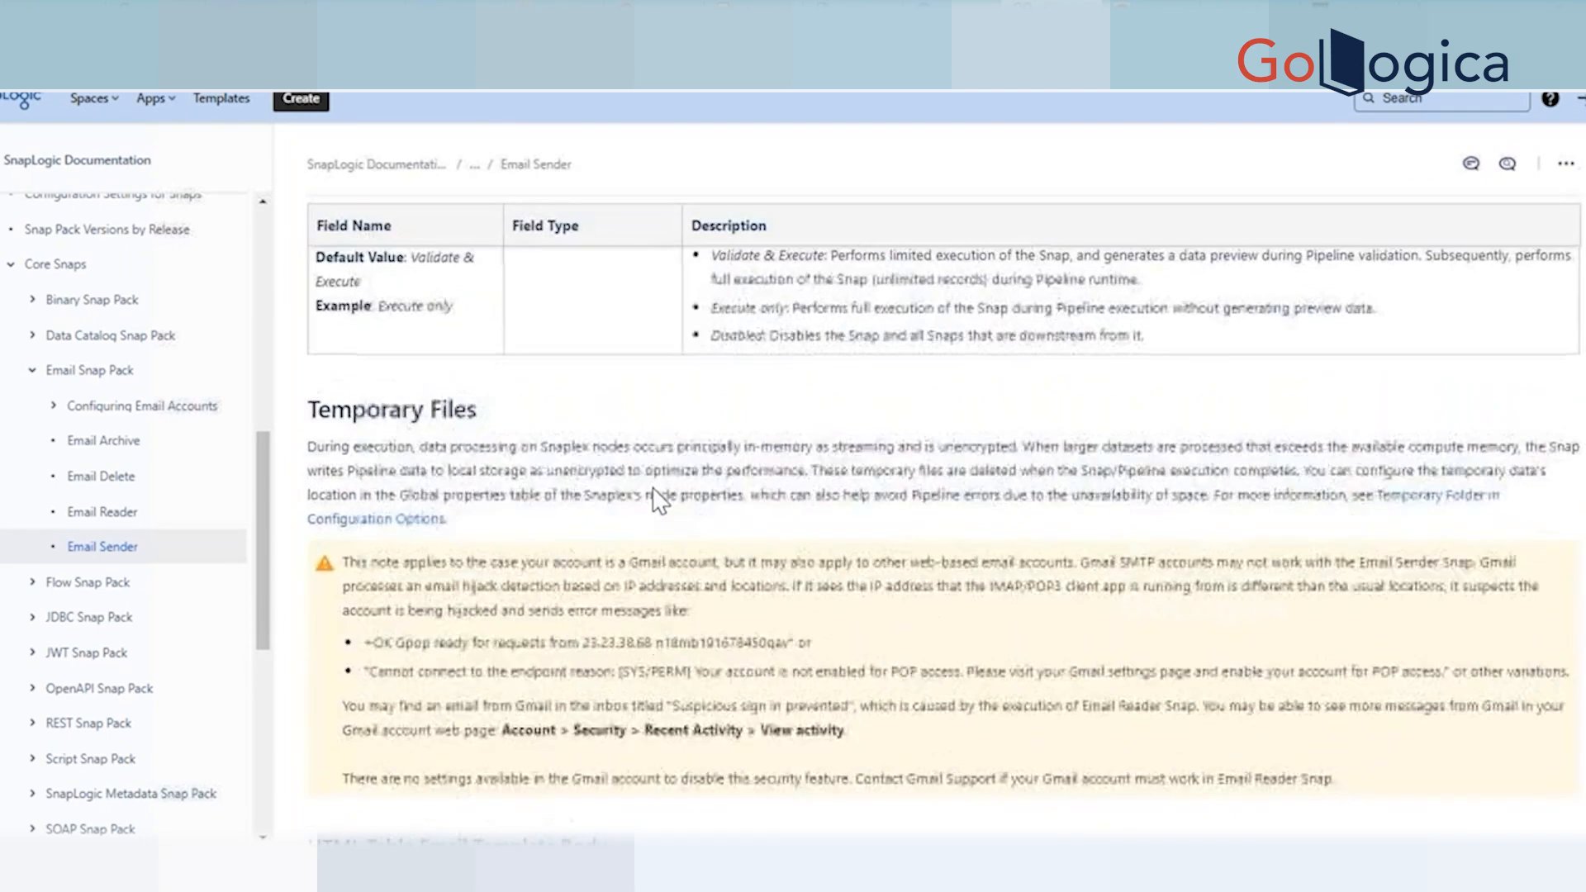
{"action": "scroll", "coordinate": [652, 487], "scroll_direction": "down", "scroll_amount": 6}
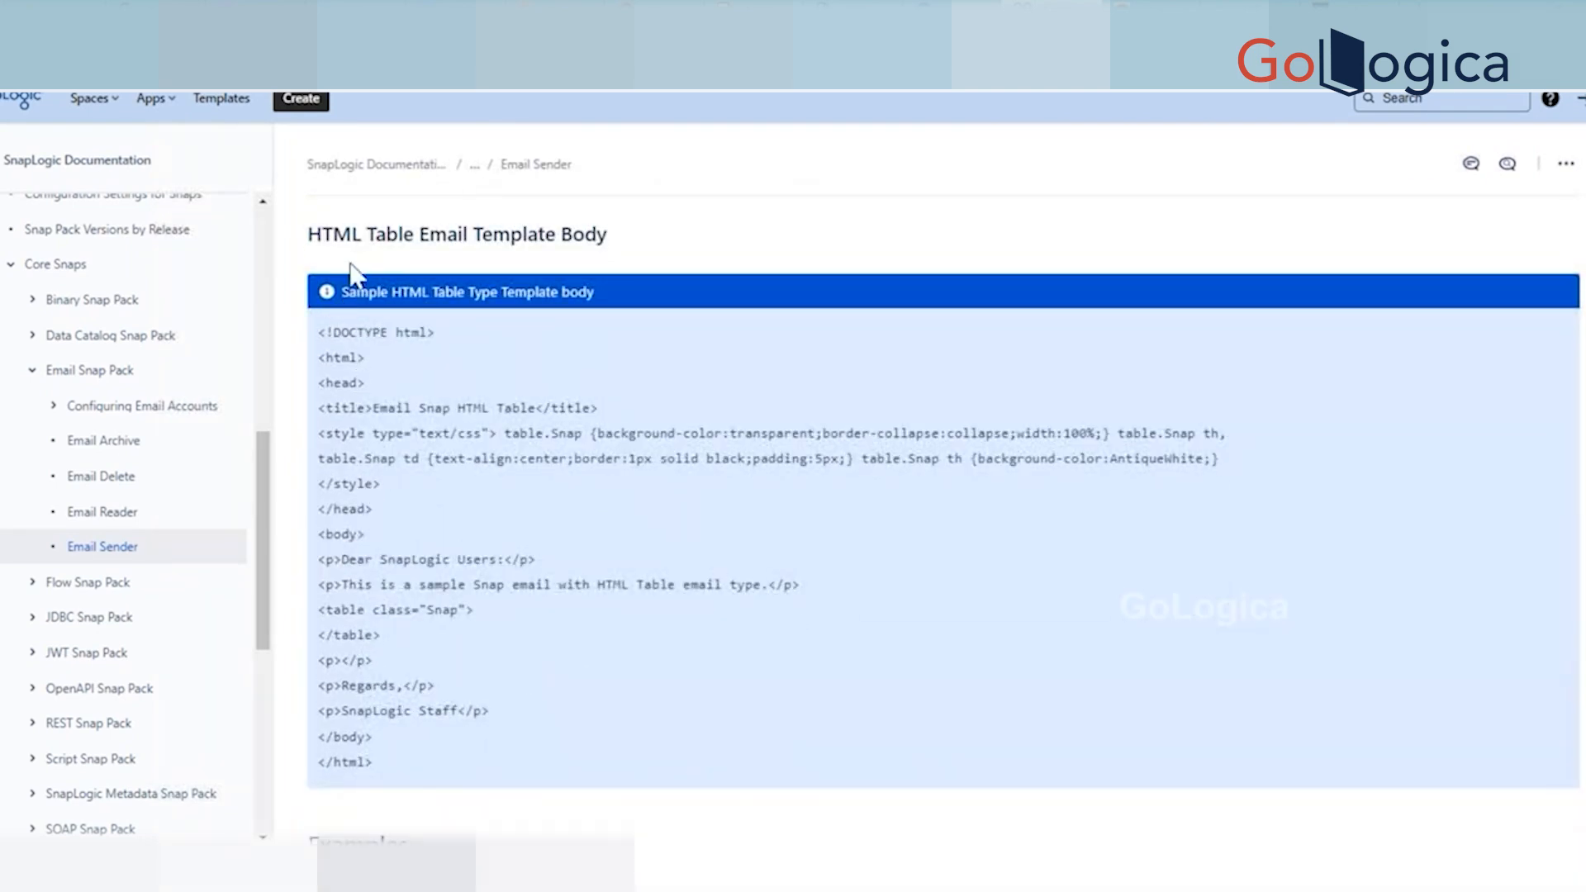
{"action": "left_click_drag", "start_coordinate": [359, 343], "coordinate": [598, 643]}
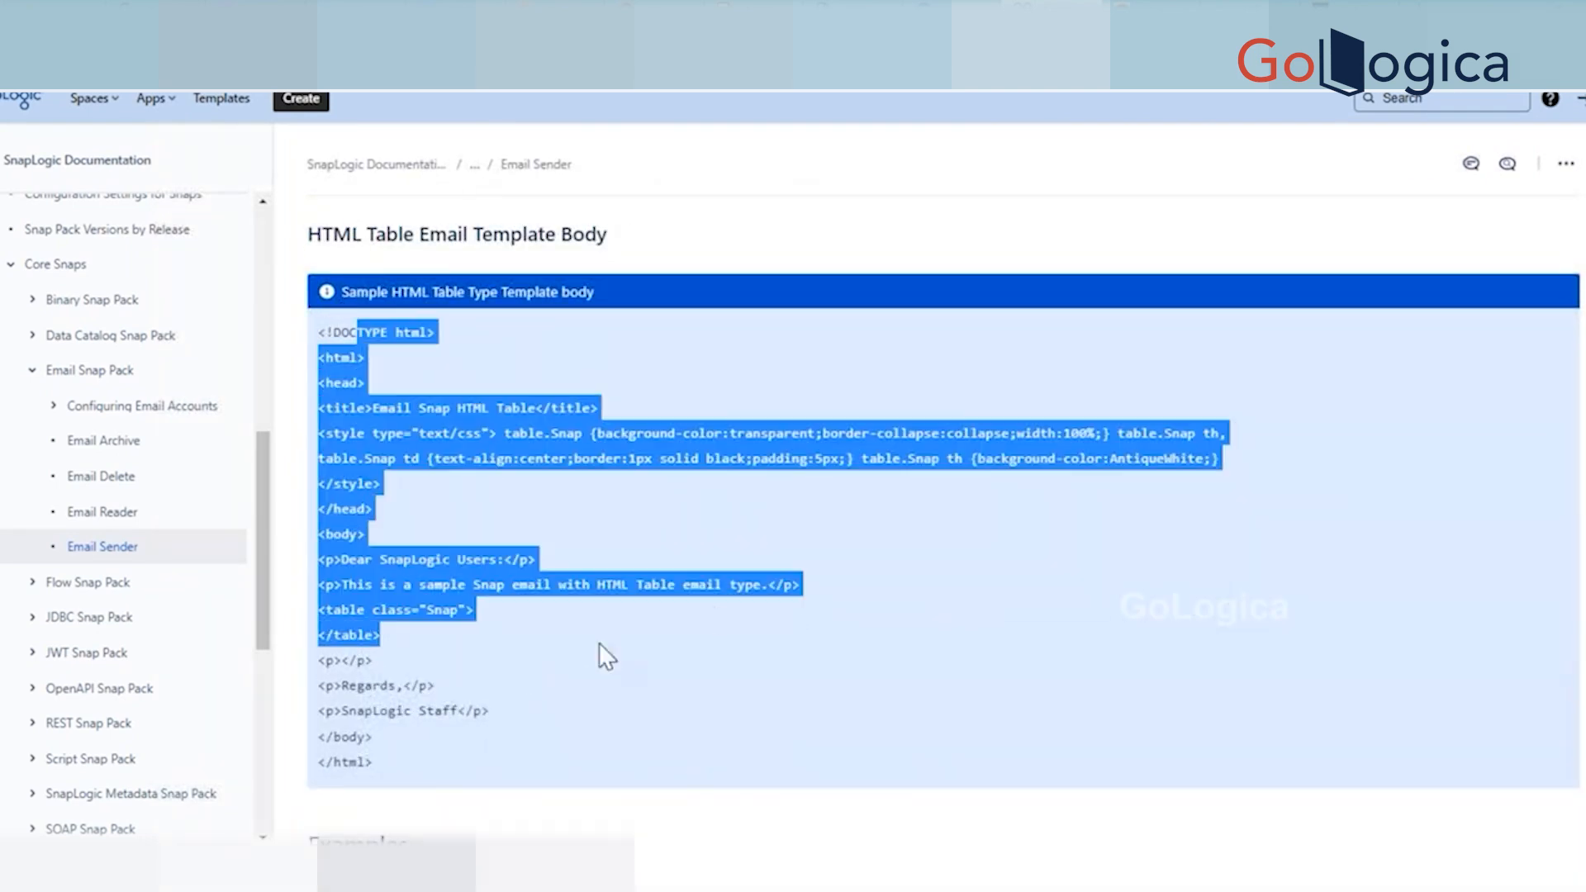
{"action": "left_click", "coordinate": [813, 471]}
Review the Email Sender documentation's settings table and the input, output and error descriptions under Snap Views.
{"action": "scroll", "coordinate": [780, 528], "scroll_direction": "up", "scroll_amount": 8}
{"action": "scroll", "coordinate": [708, 541], "scroll_direction": "up", "scroll_amount": 15}
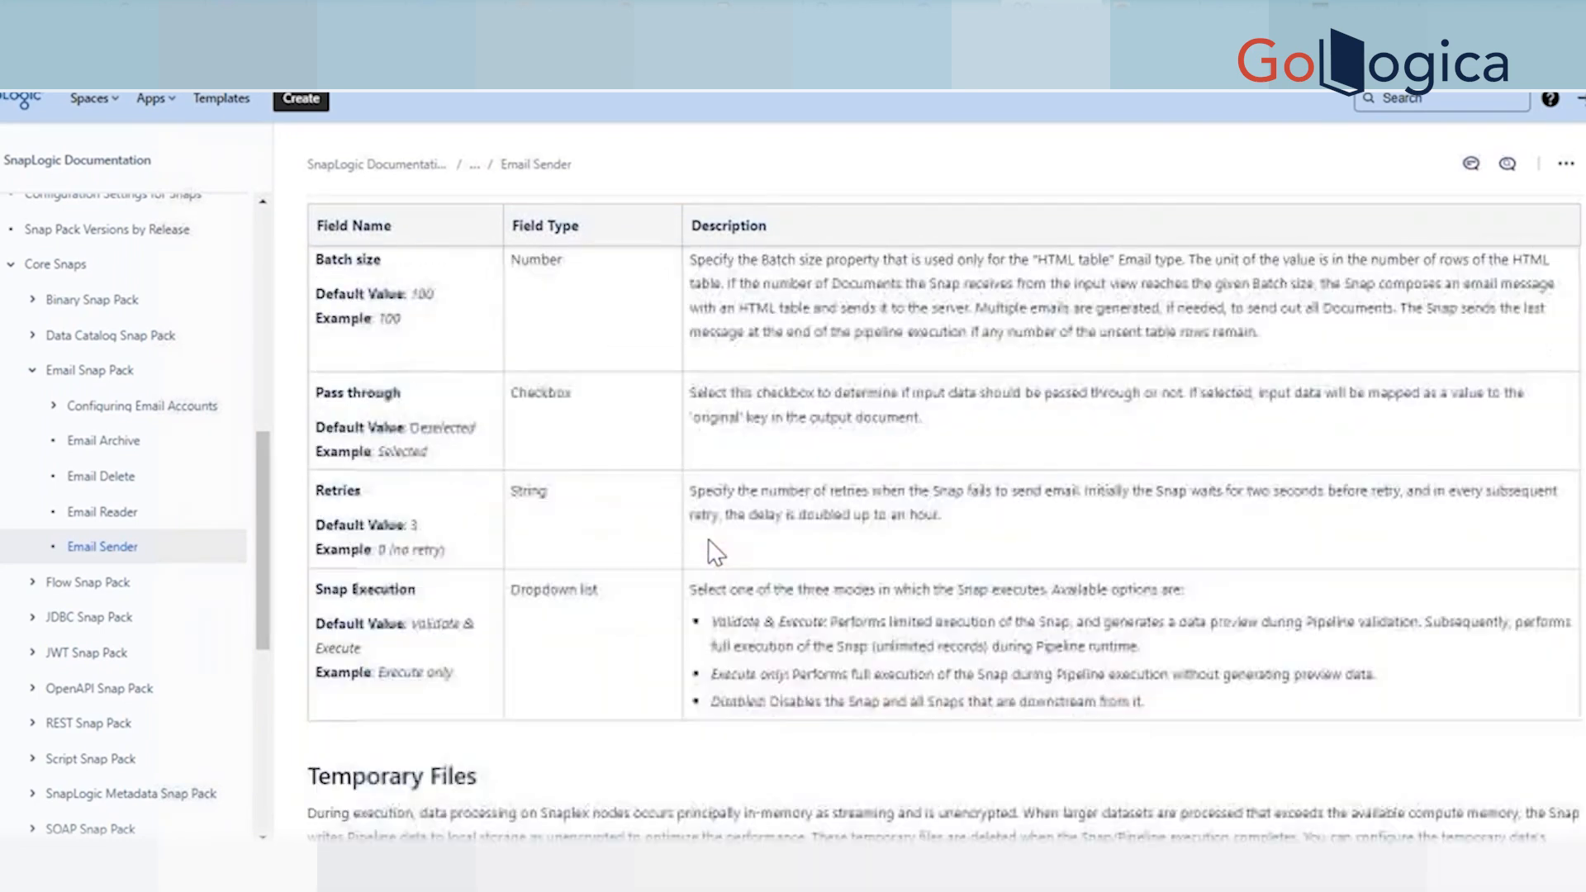
{"action": "scroll", "coordinate": [779, 548], "scroll_direction": "up", "scroll_amount": 15}
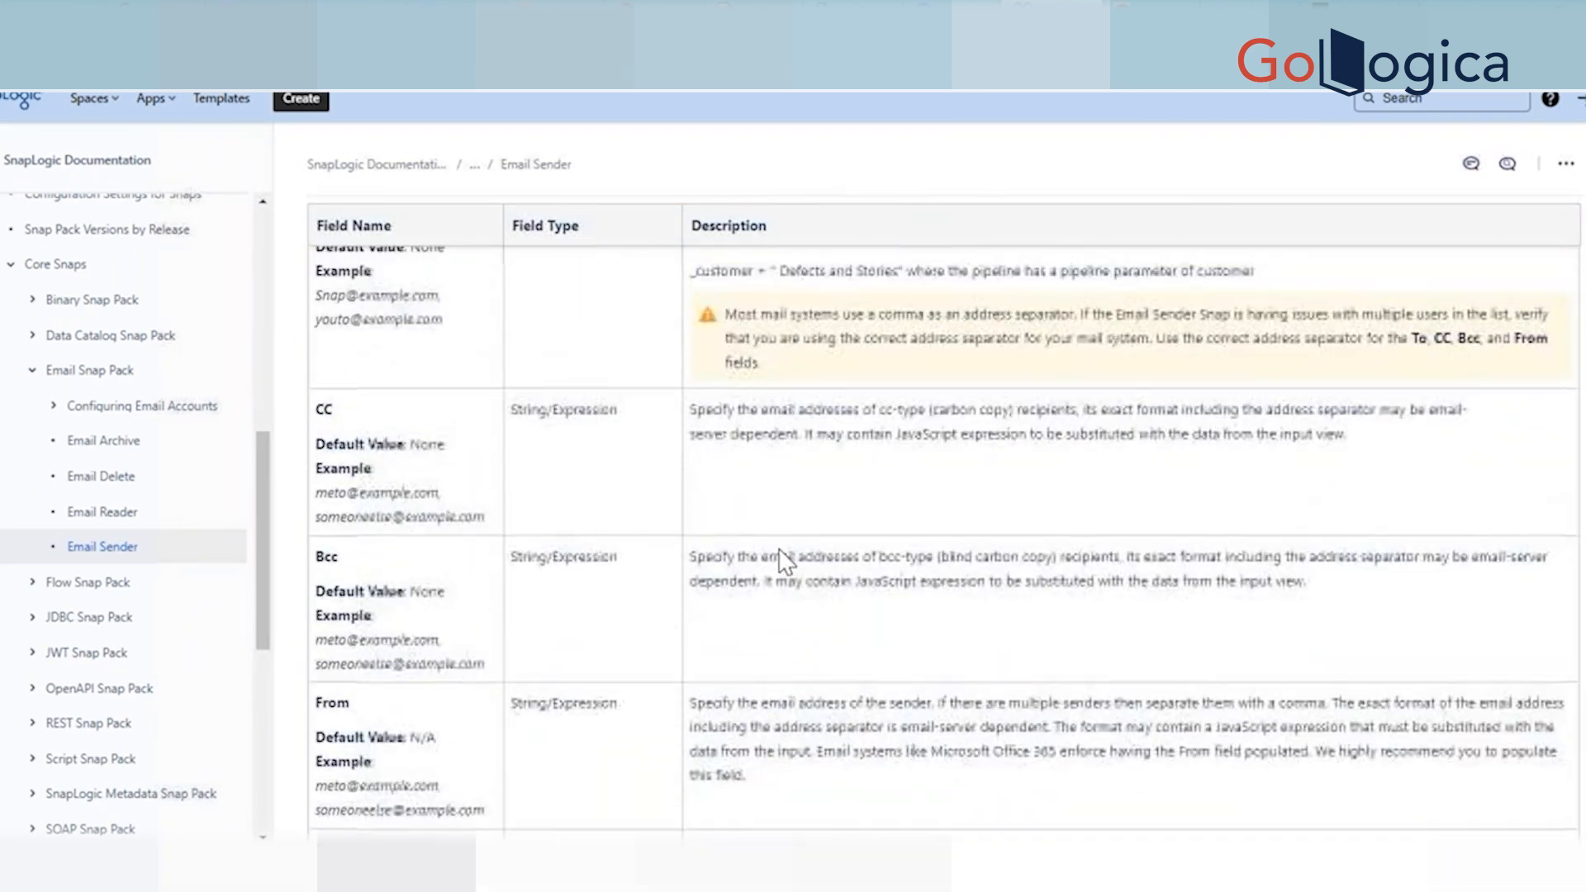
{"action": "scroll", "coordinate": [779, 461], "scroll_direction": "up", "scroll_amount": 2}
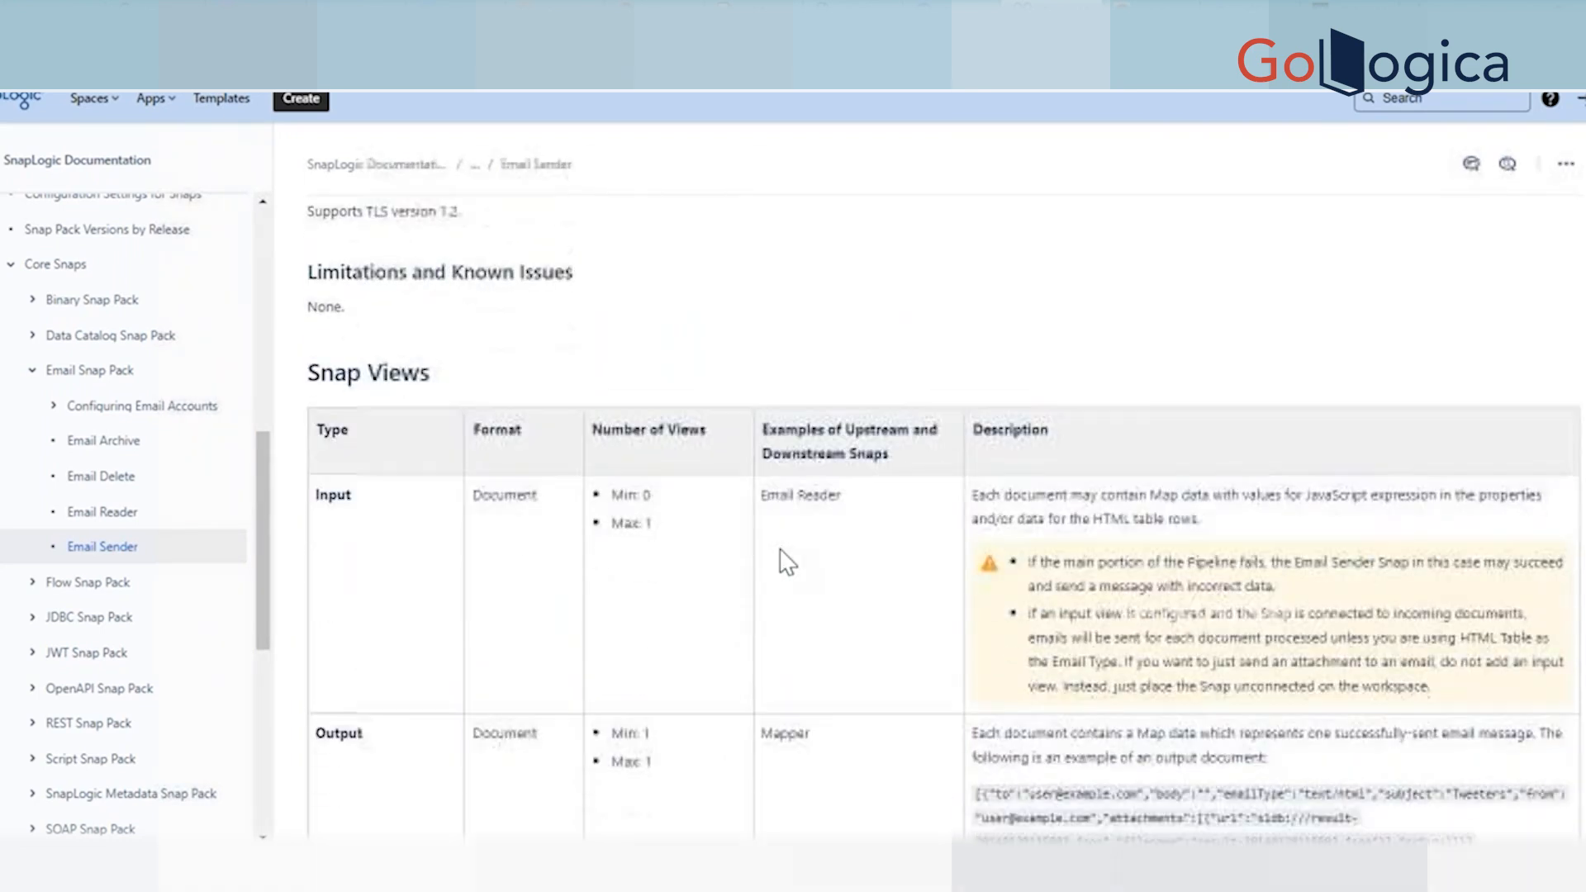
{"action": "scroll", "coordinate": [779, 460], "scroll_direction": "down", "scroll_amount": 5}
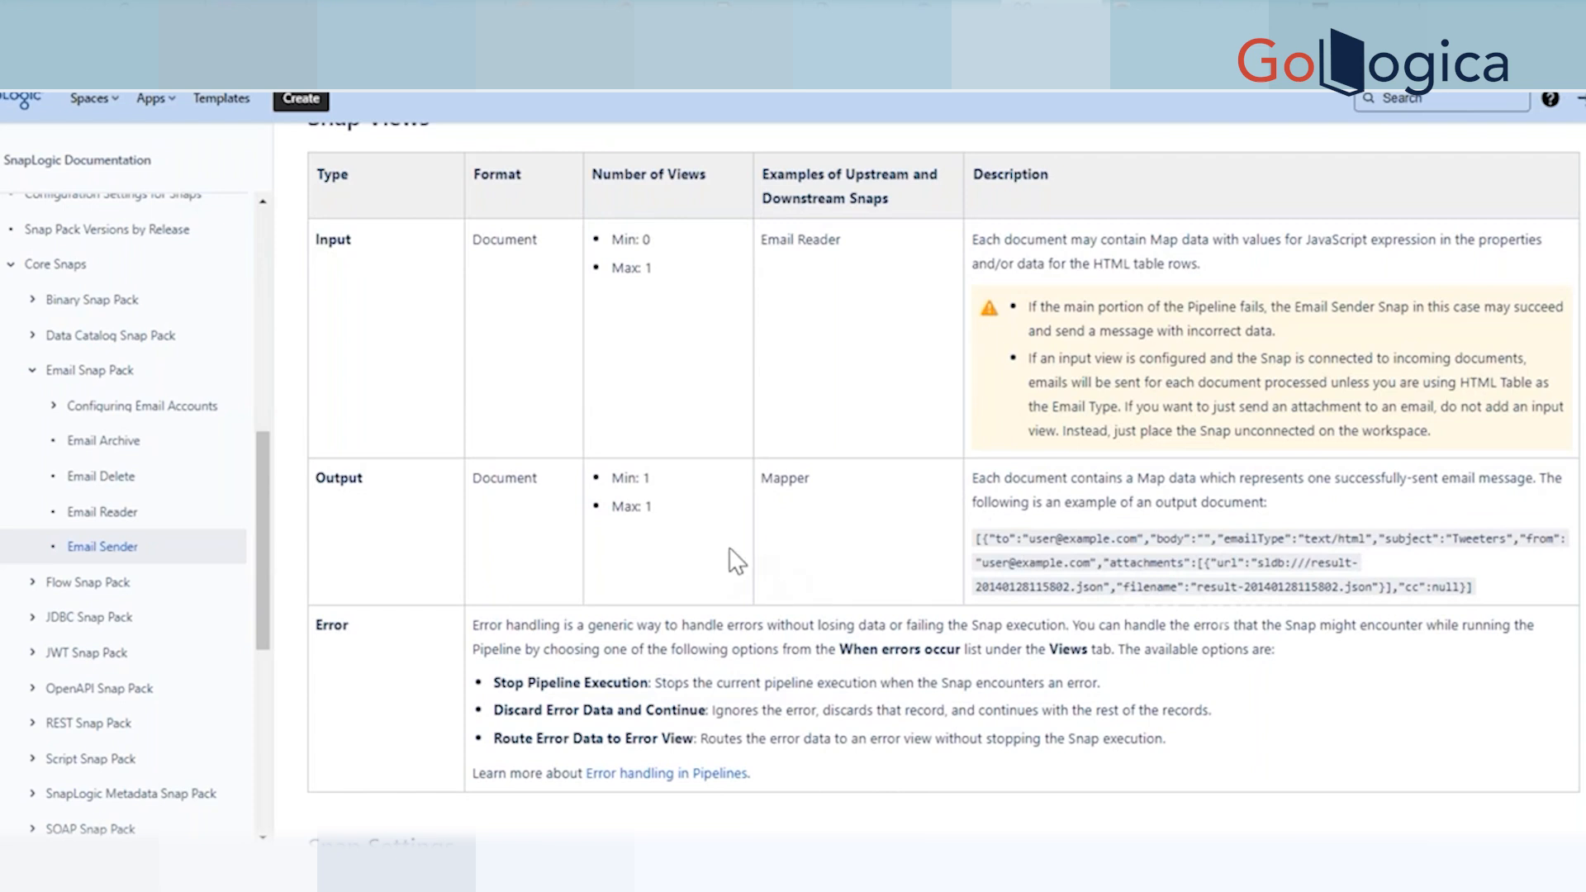
{"action": "scroll", "coordinate": [729, 547], "scroll_direction": "up", "scroll_amount": 5}
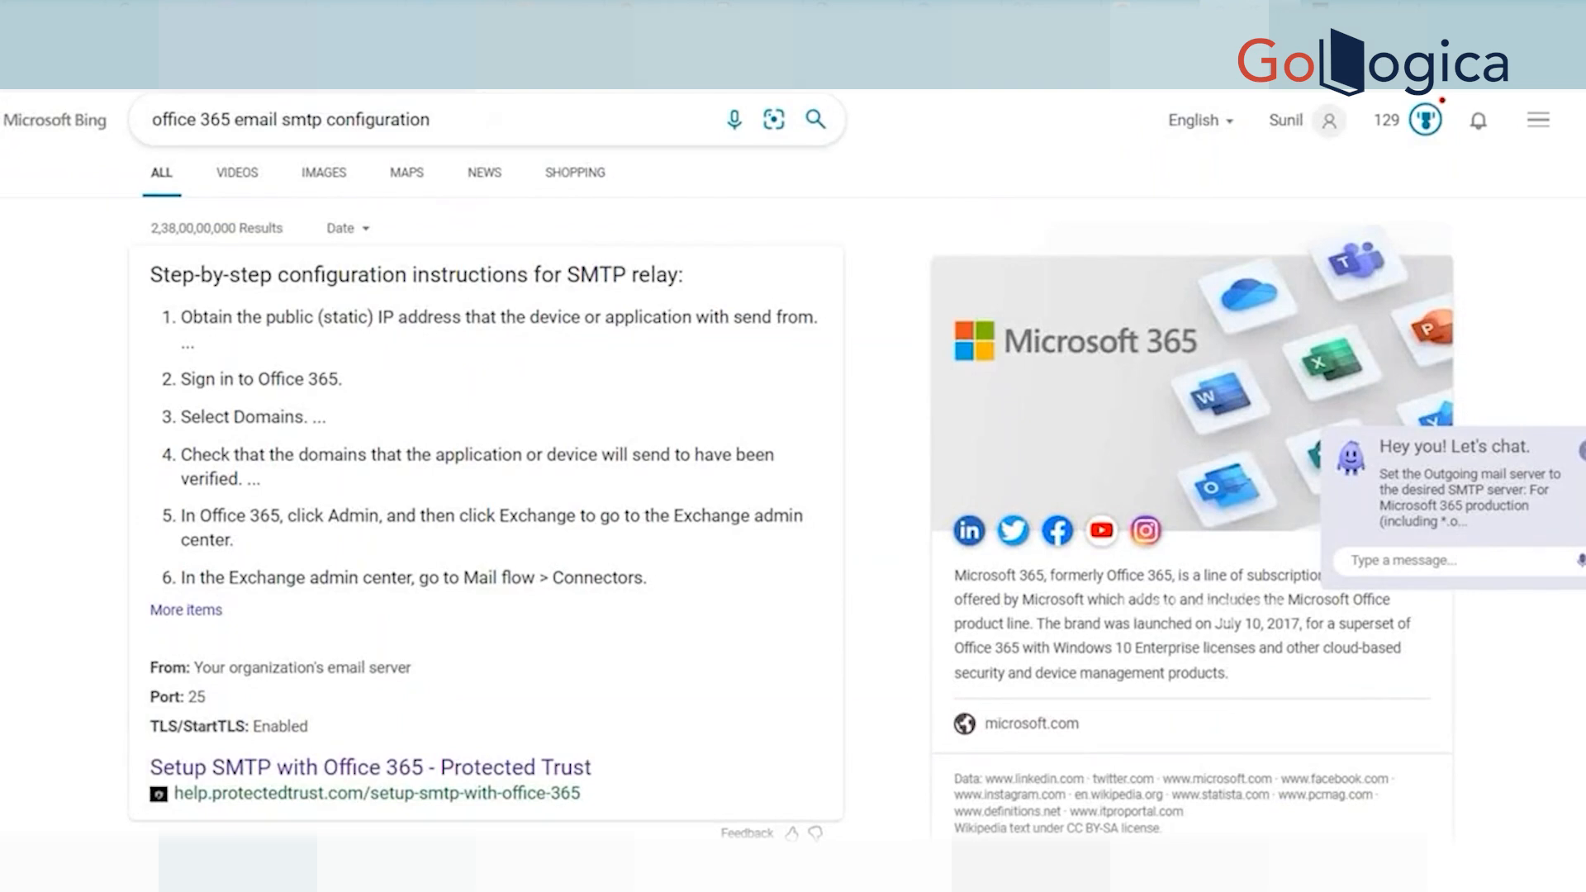
Search Bing for "text to html" and open the Unit conversion site's Convert text to HTML page.
{"action": "left_click_drag", "start_coordinate": [431, 128], "coordinate": [140, 152]}
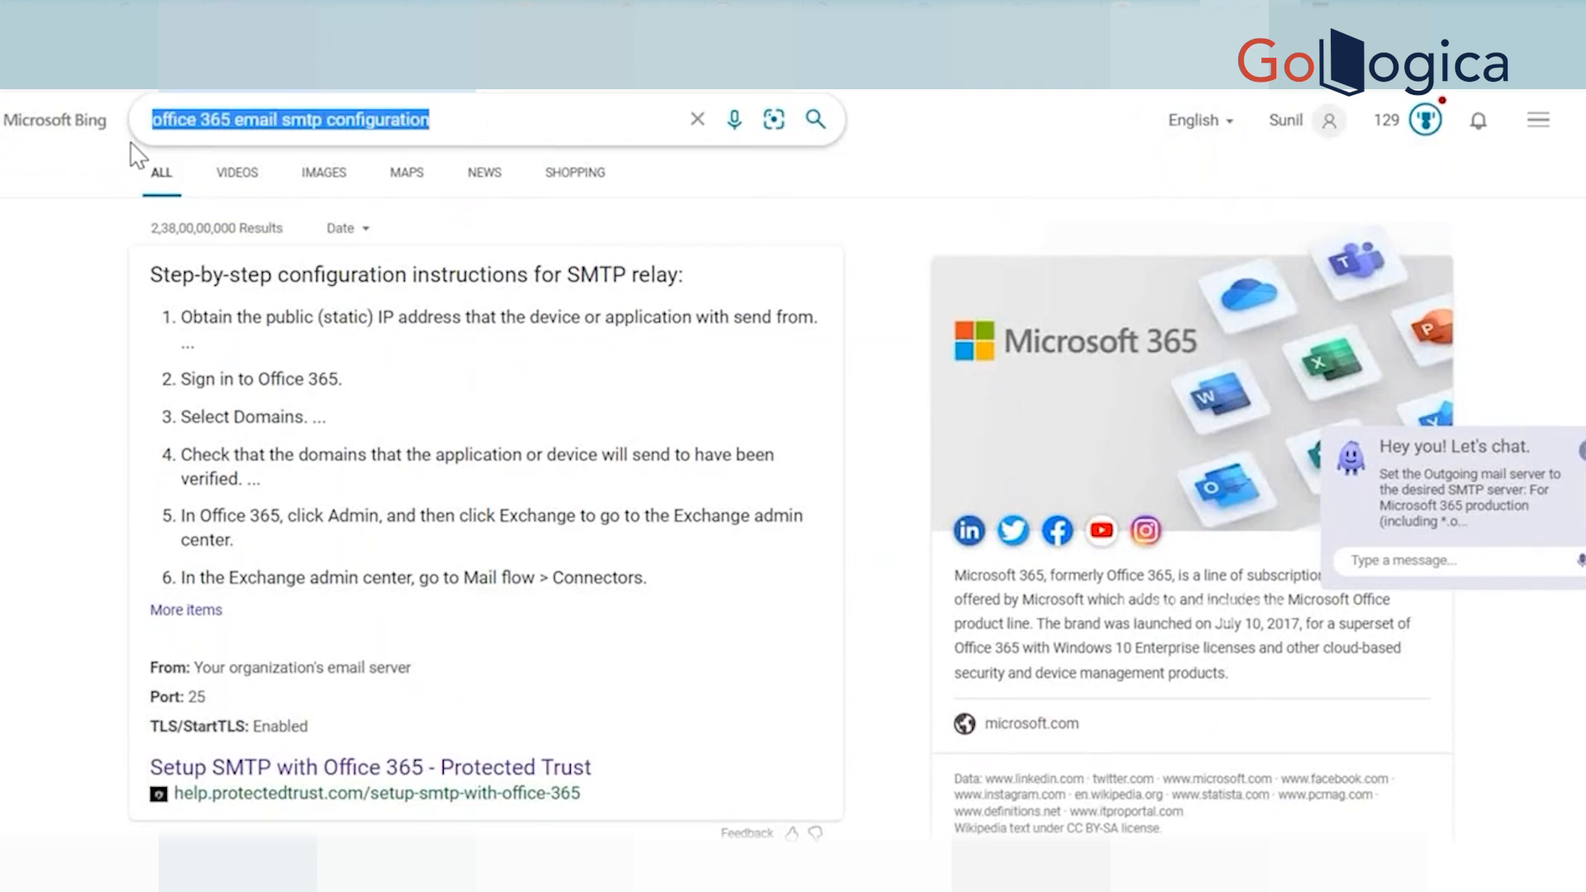
{"action": "type", "text": "html"}
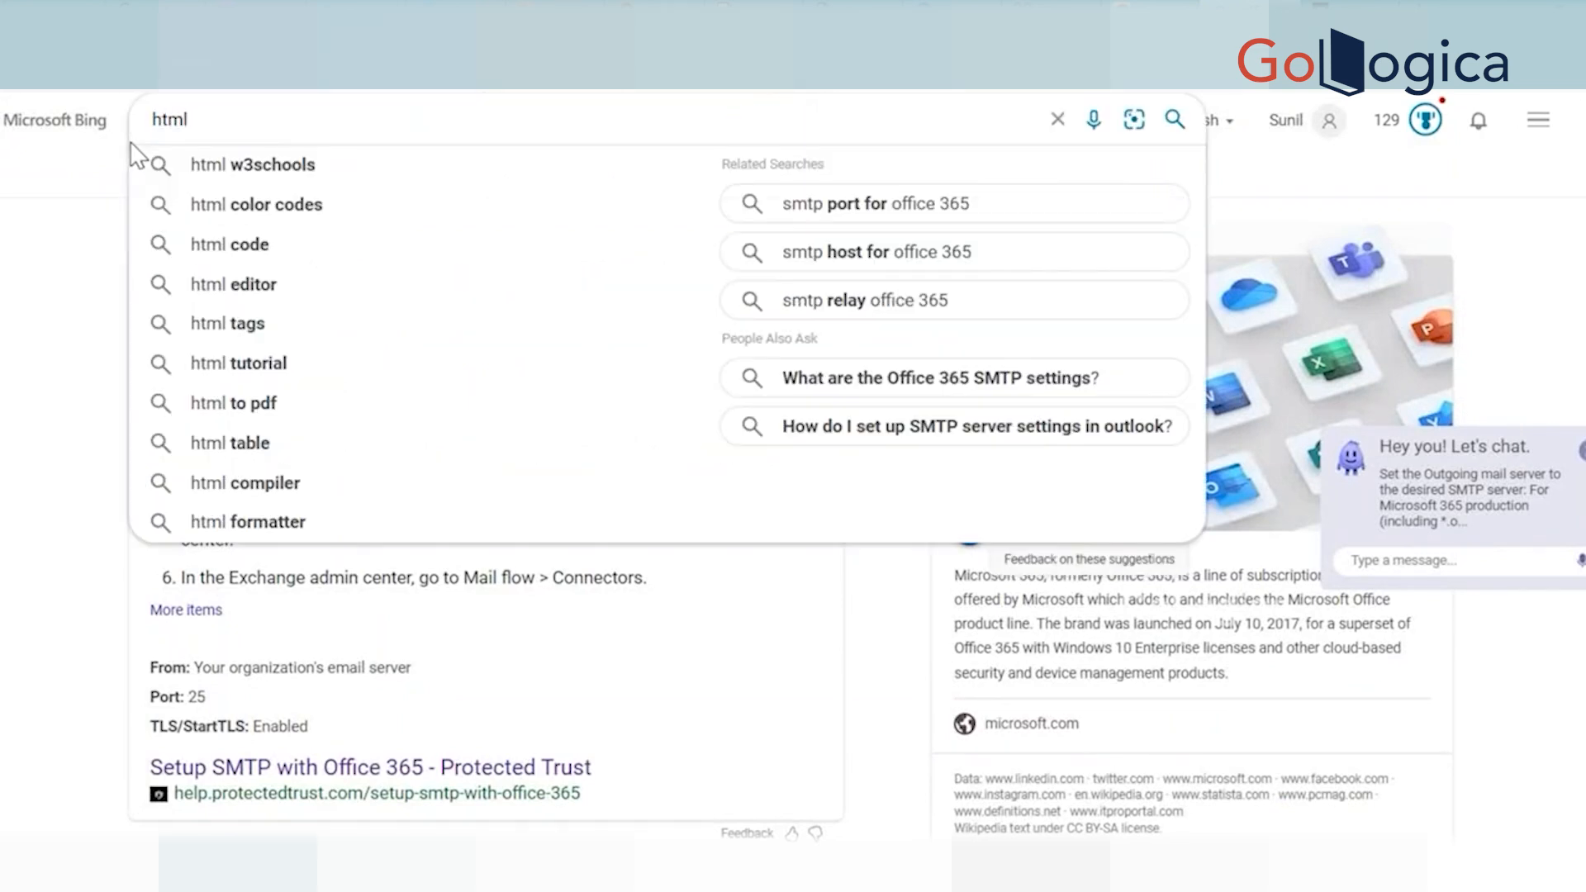
{"action": "key", "text": "BackSpace"}
{"action": "key", "text": "BackSpace"}
{"action": "key", "text": "BackSpace"}
{"action": "key", "text": "BackSpace"}
{"action": "type", "text": "text to html"}
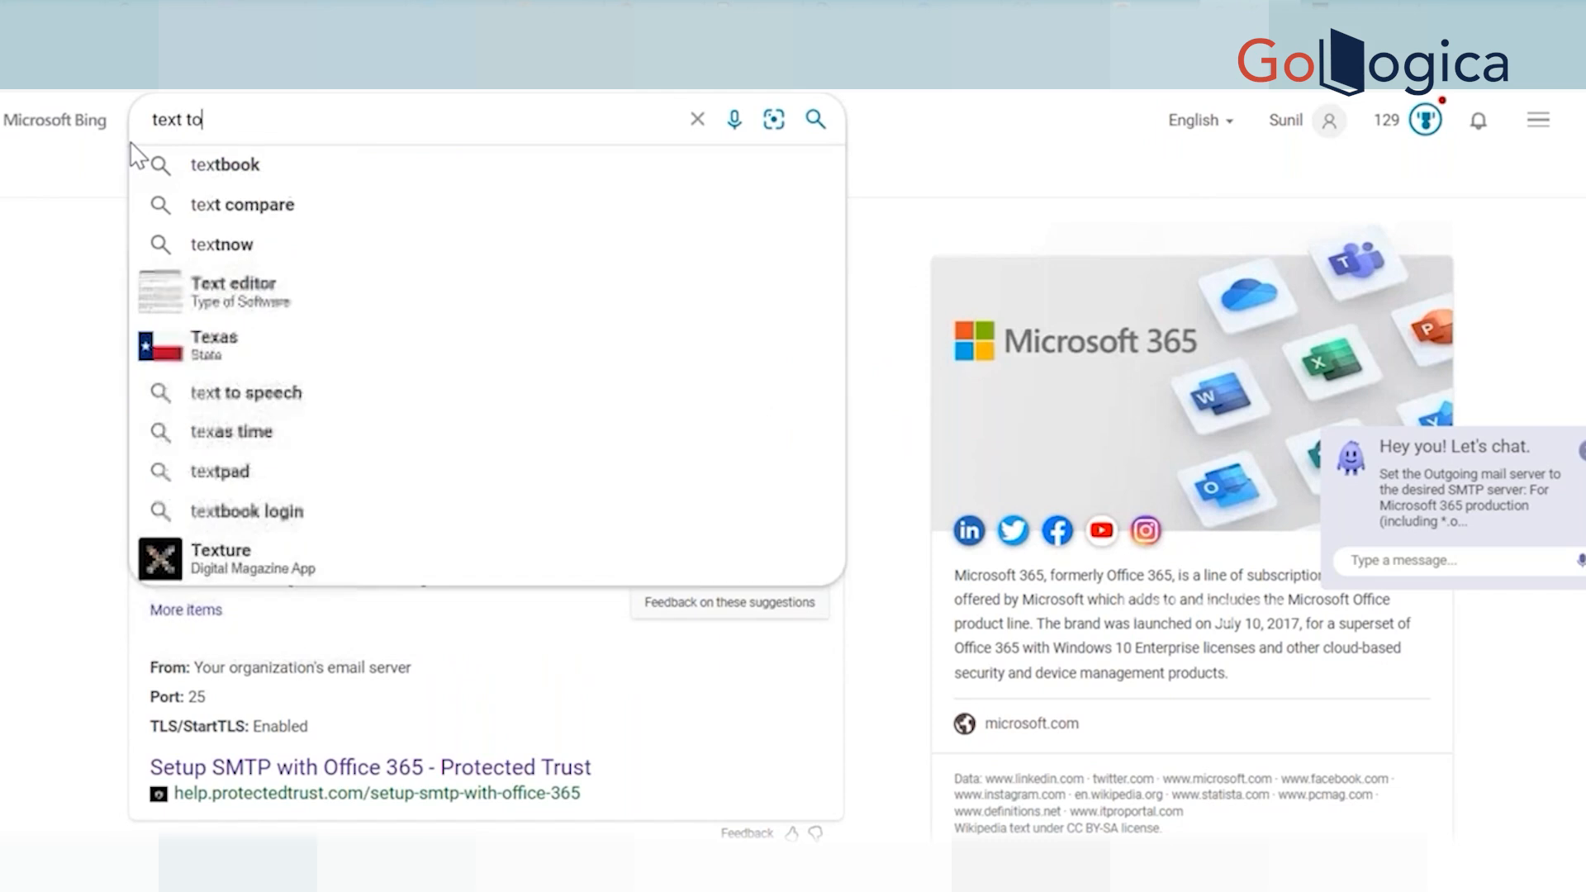
{"action": "key", "text": "Return"}
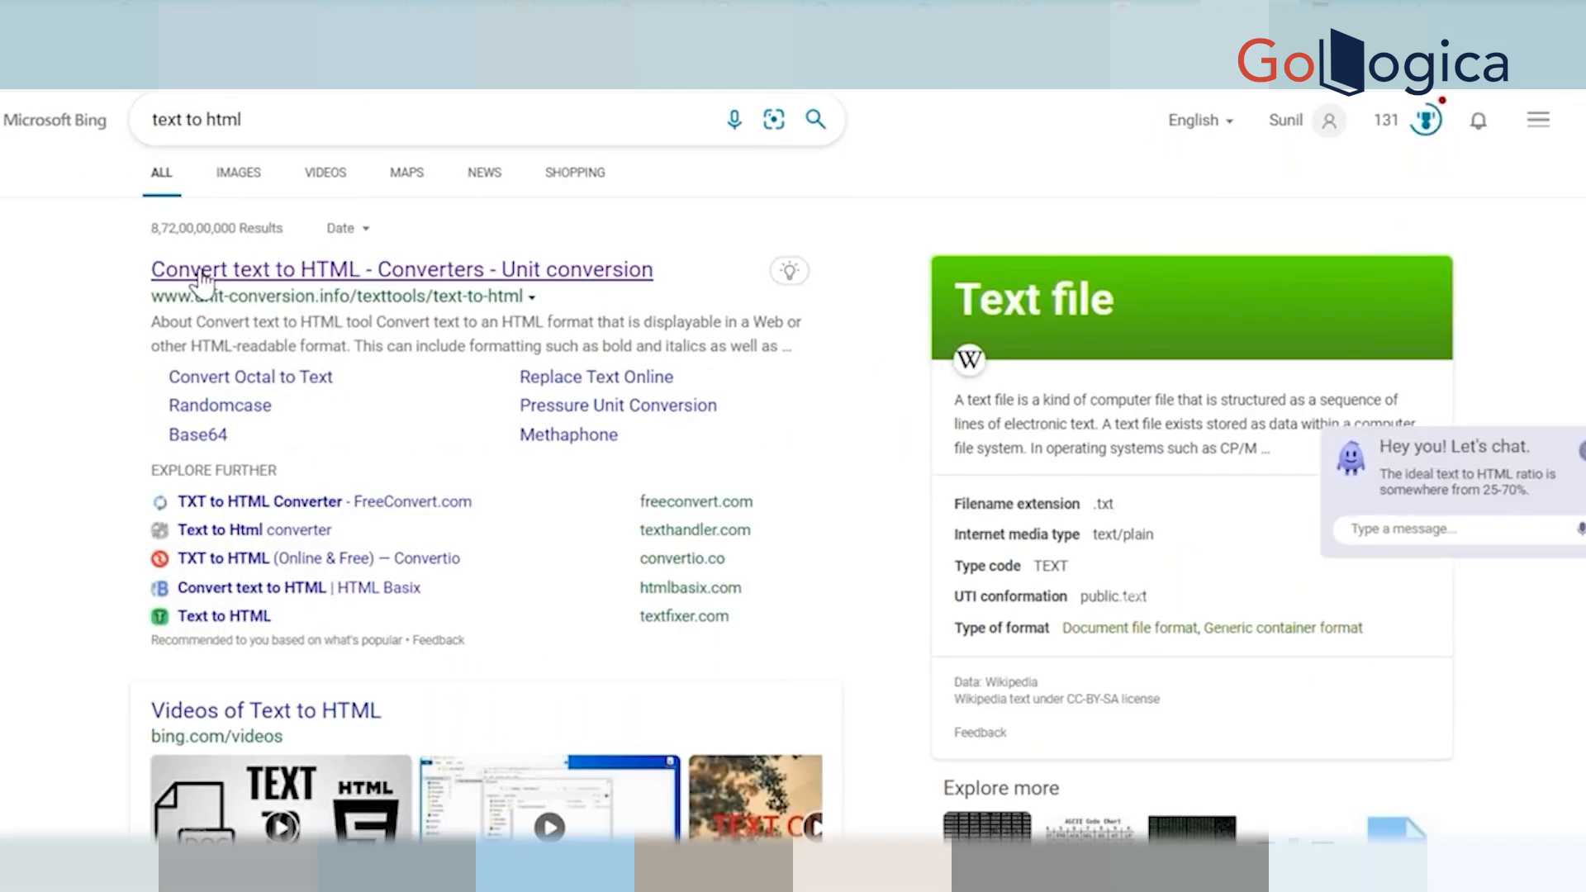
{"action": "left_click", "coordinate": [166, 270]}
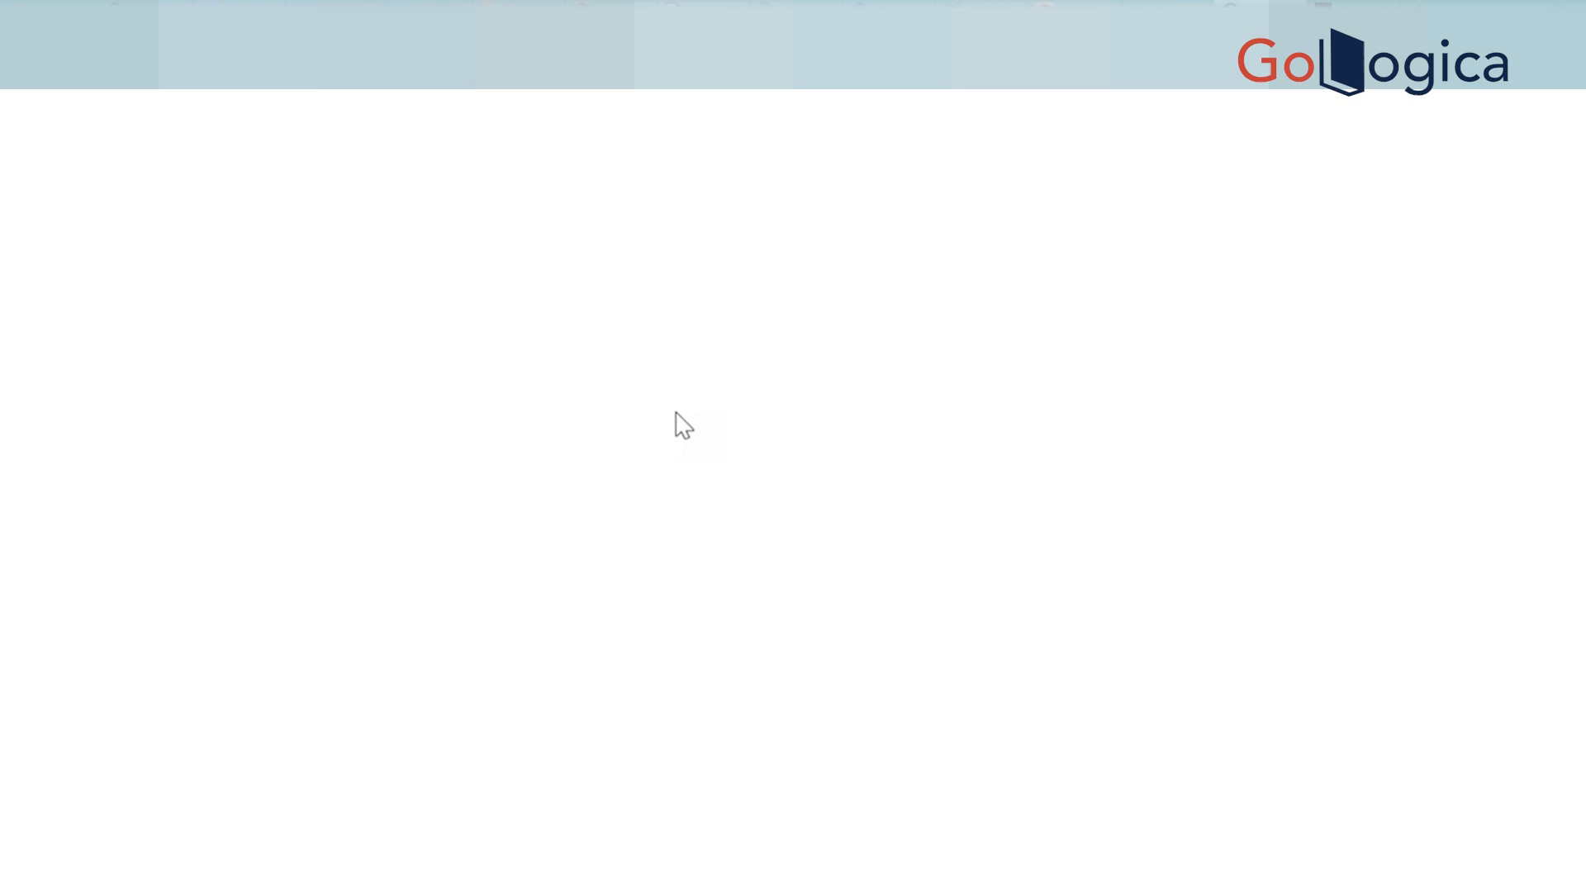
Enter "This is" as the opening text in the converter's input data and look over the tool's description.
{"action": "left_click", "coordinate": [779, 415]}
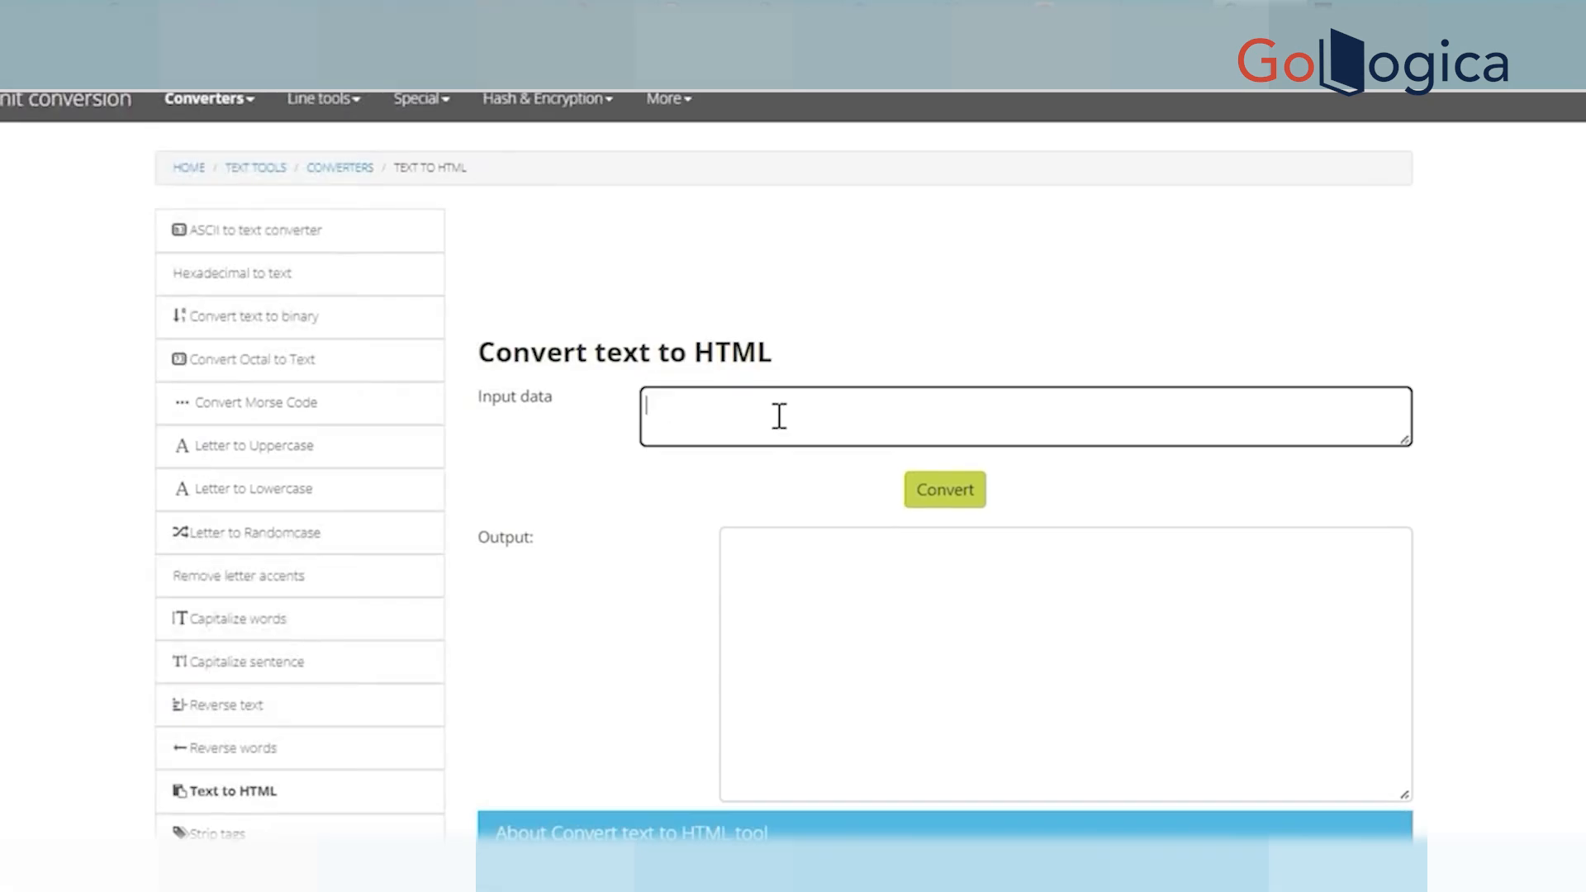
{"action": "type", "text": "Thisis"}
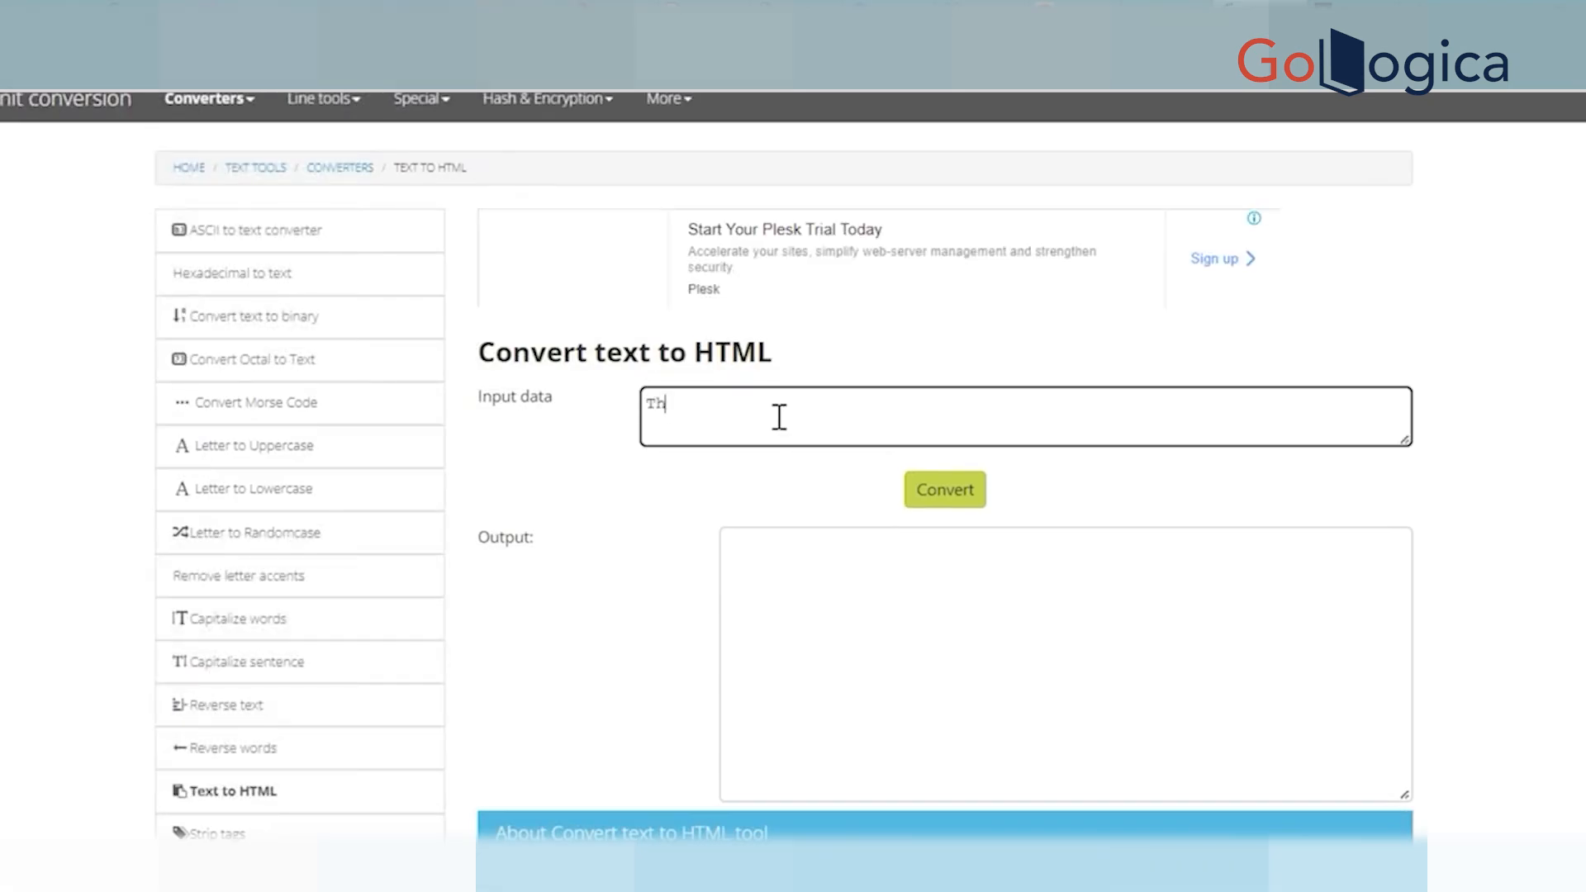
{"action": "key", "text": "BackSpace"}
{"action": "key", "text": "BackSpace"}
{"action": "type", "text": "i"}
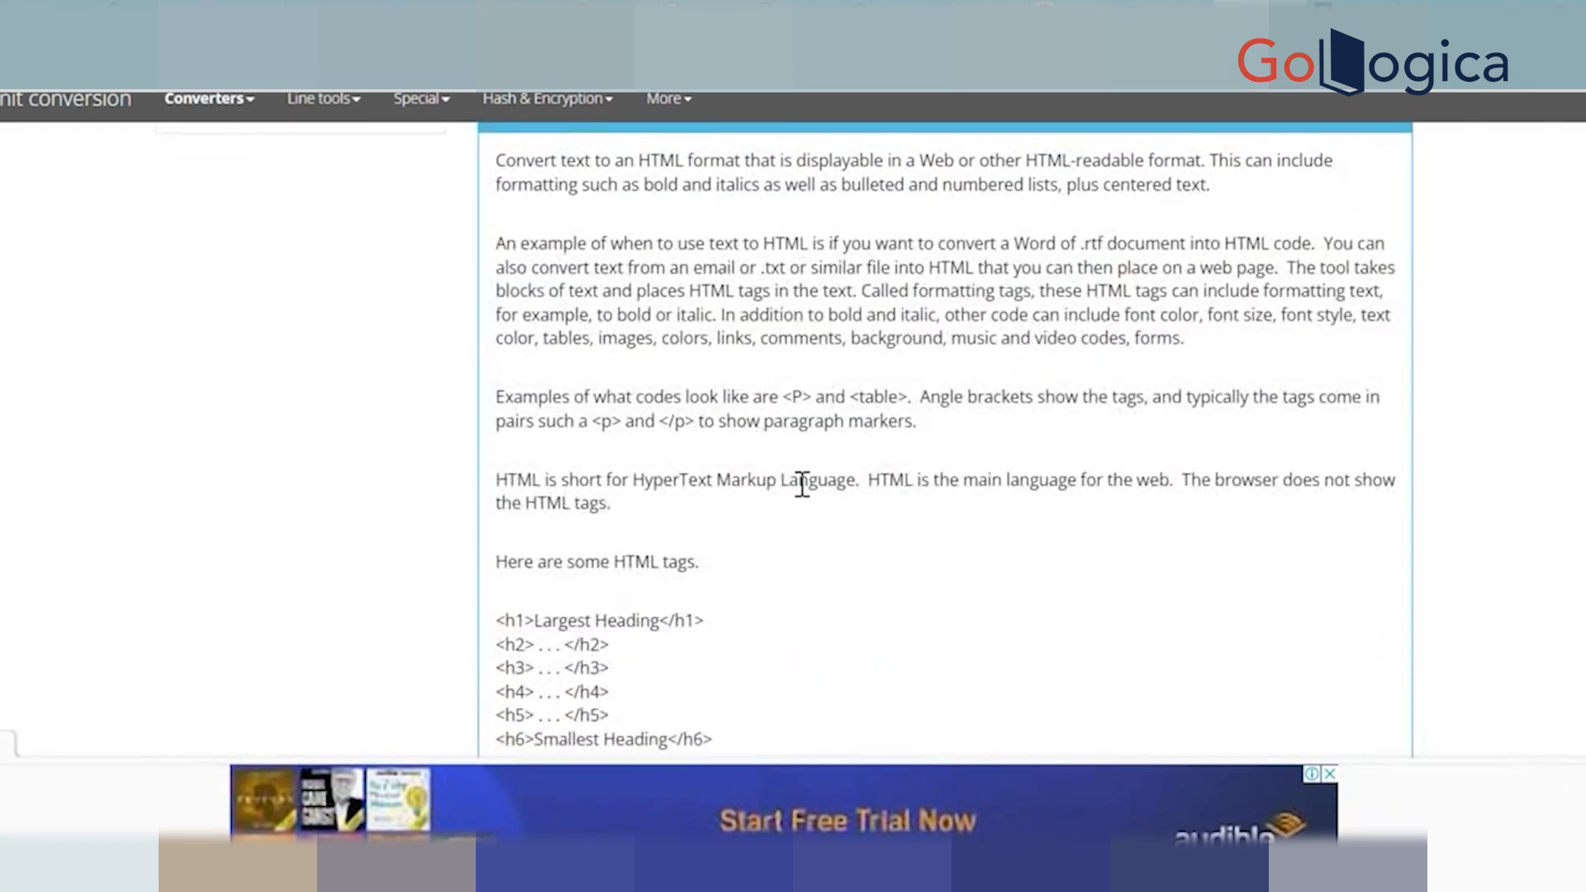
{"action": "scroll", "coordinate": [800, 485], "scroll_direction": "down", "scroll_amount": 10}
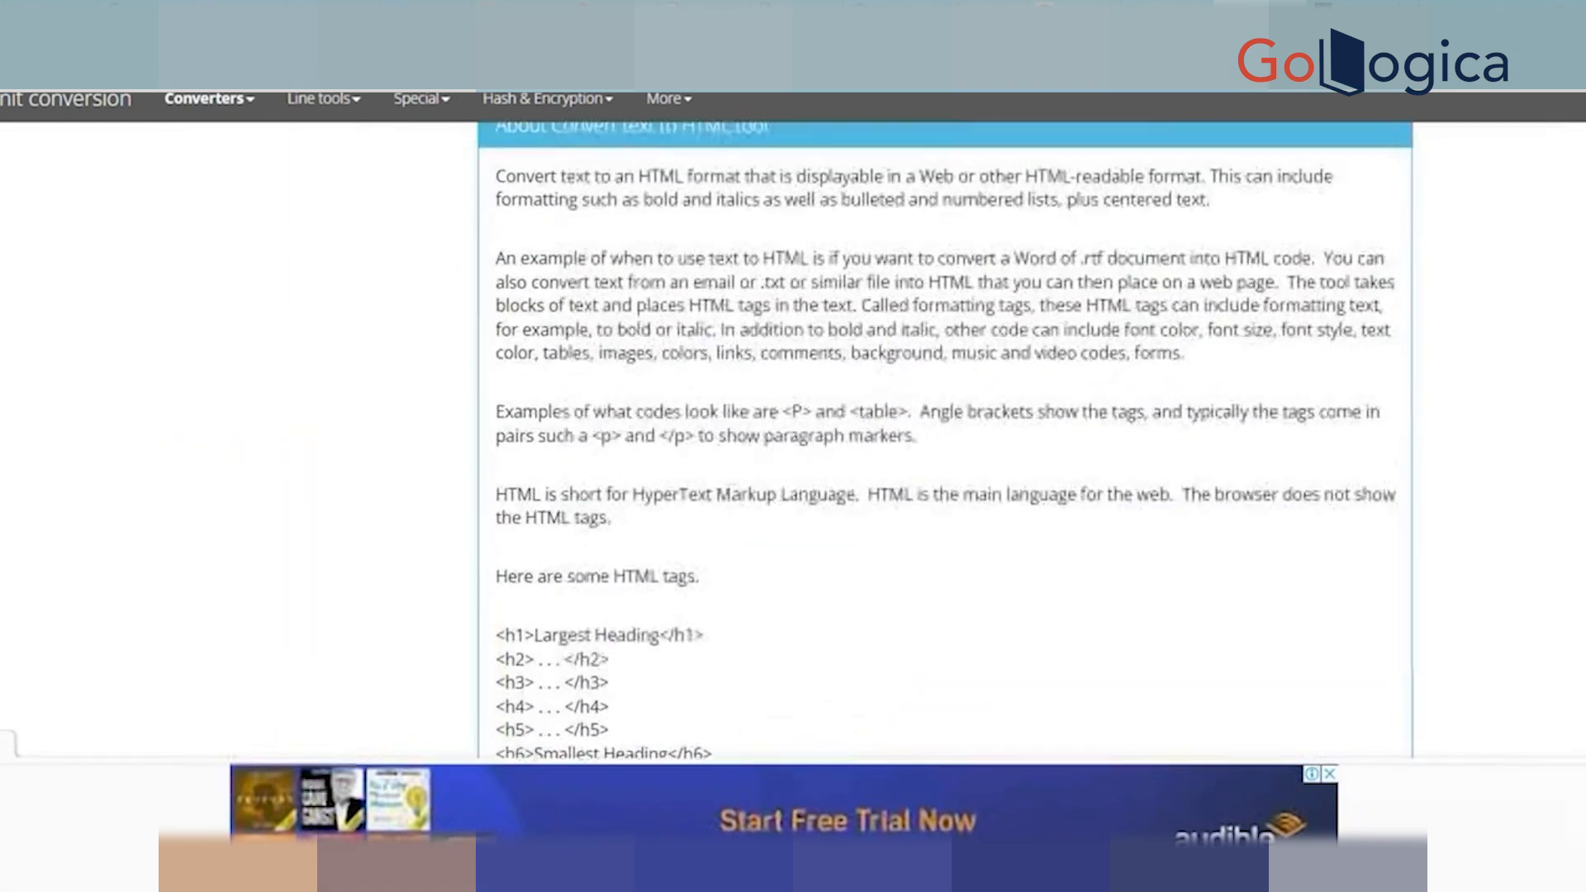
{"action": "scroll", "coordinate": [851, 428], "scroll_direction": "up", "scroll_amount": 8}
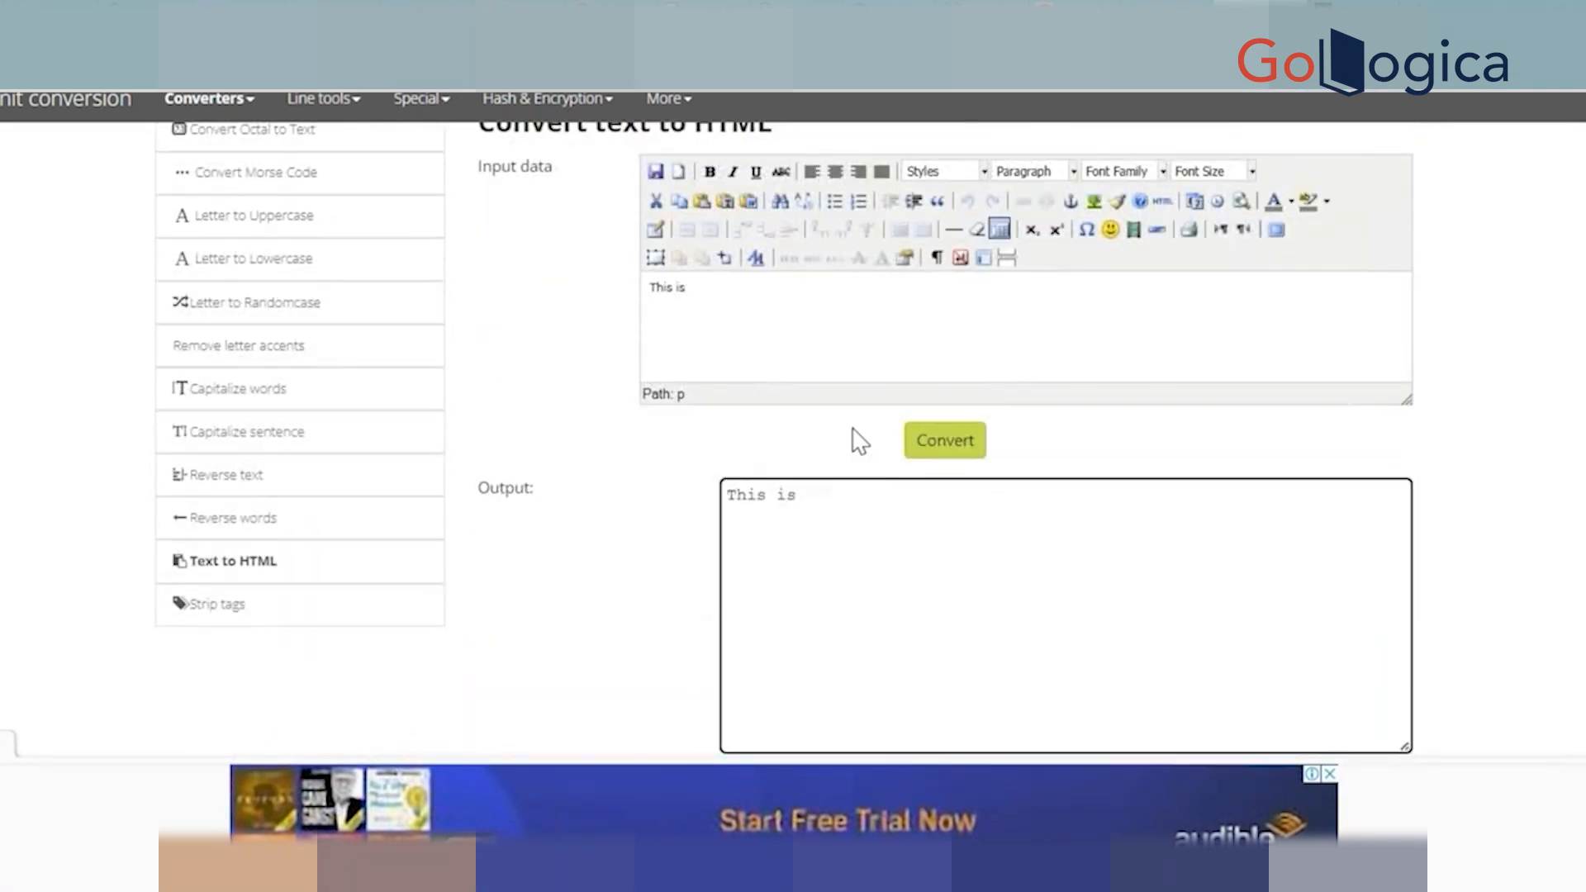
Complete the input as a message reading "Hi,", "This is a test email." and "Thanks.", with blank lines between the parts.
{"action": "left_click", "coordinate": [798, 306]}
{"action": "scroll", "coordinate": [814, 325], "scroll_direction": "up", "scroll_amount": 1}
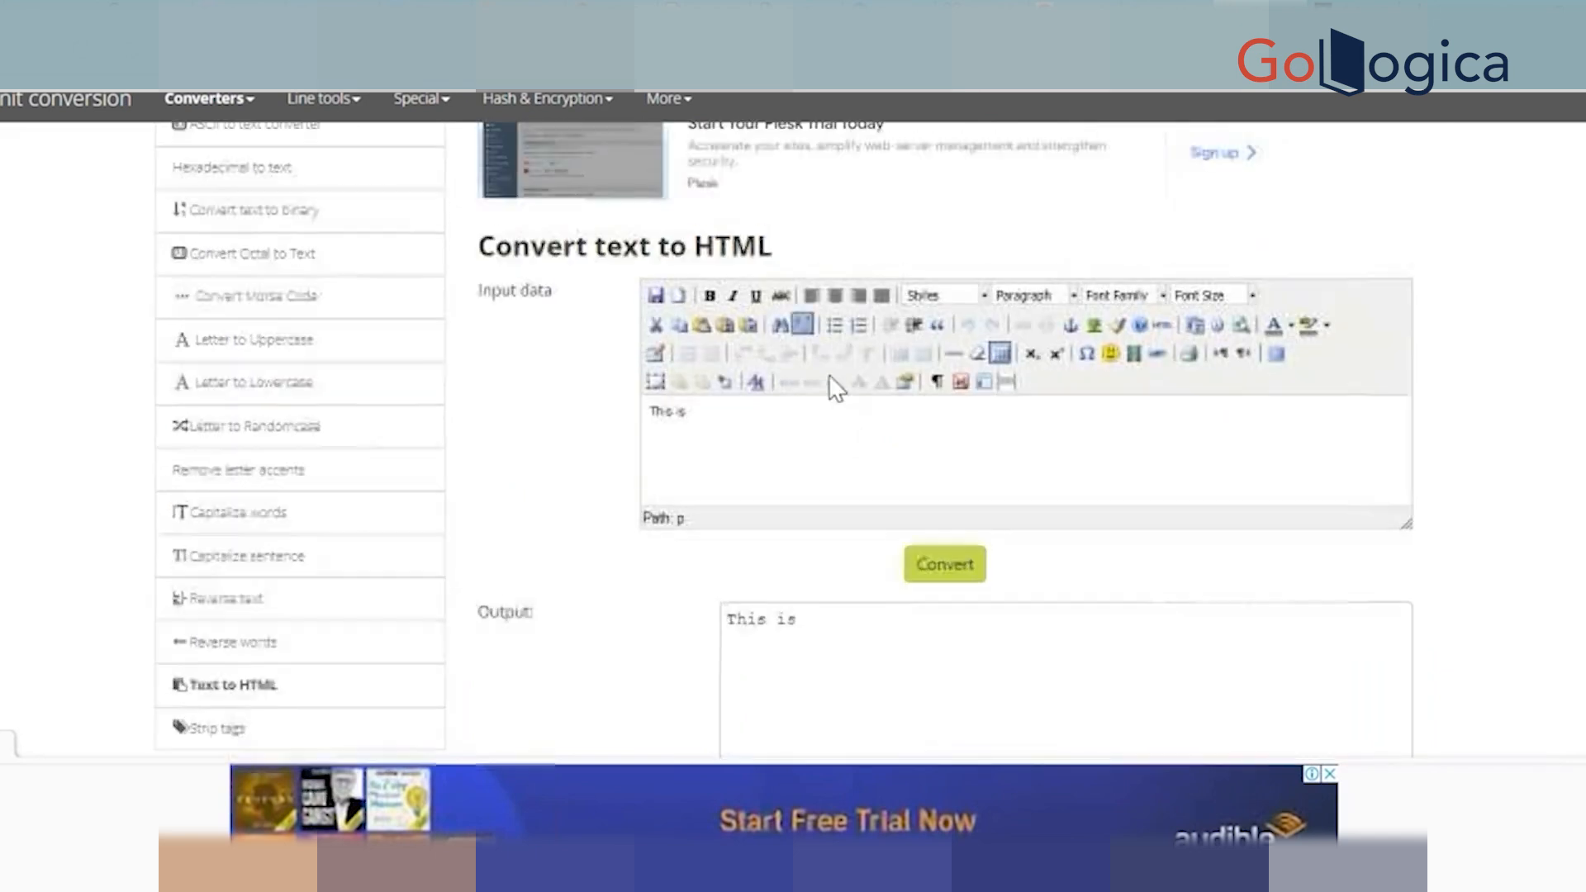
{"action": "type", "text": "Hi"}
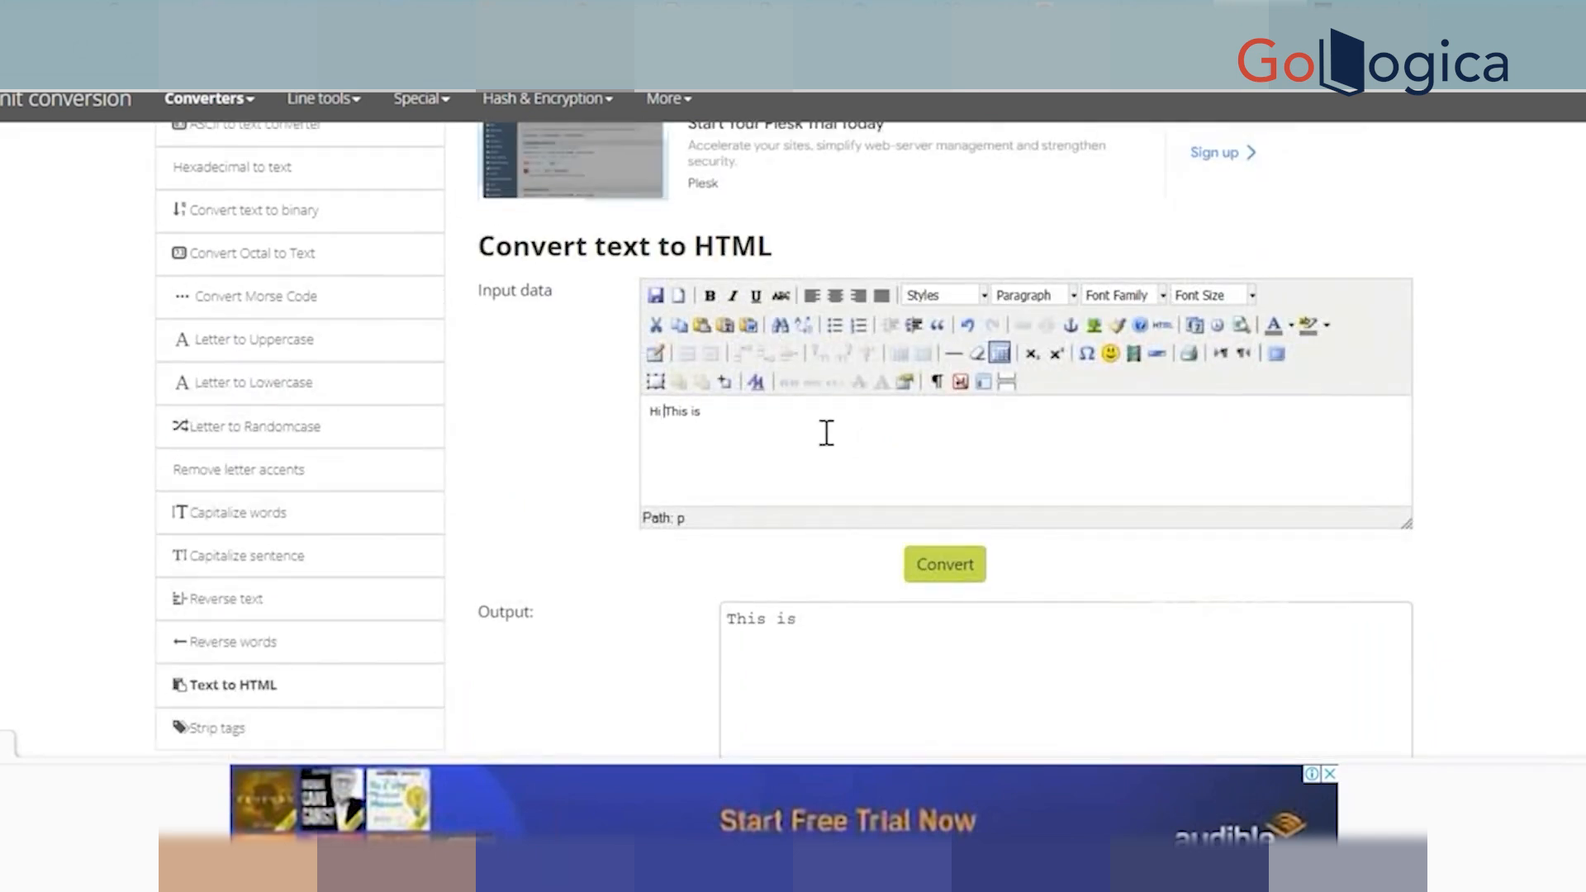
{"action": "type", "text": ","}
{"action": "key", "text": "Return"}
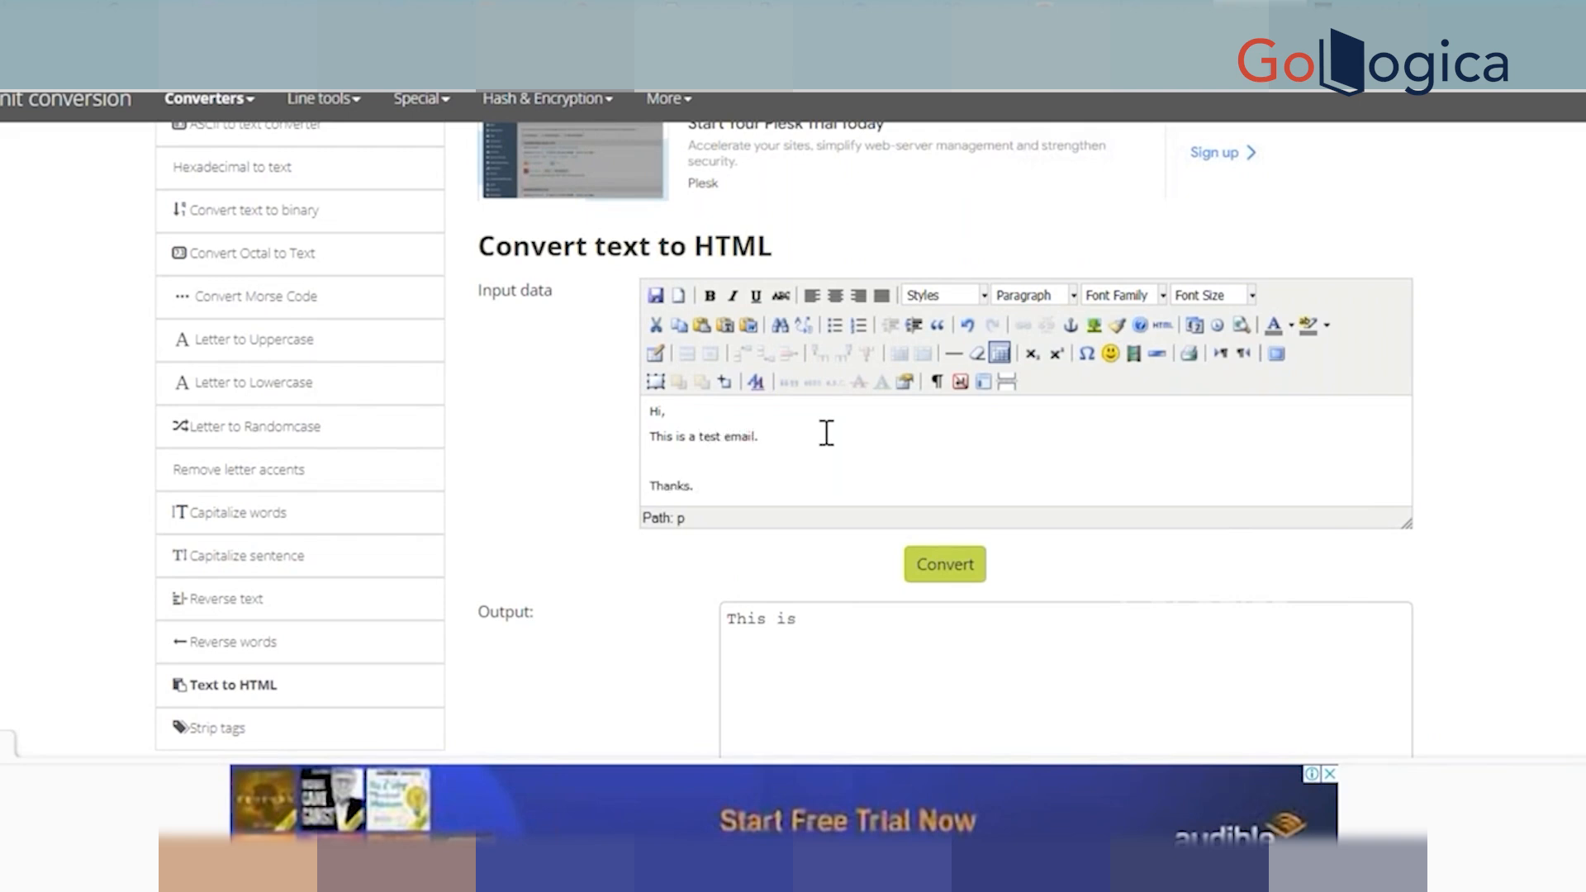
{"action": "left_click", "coordinate": [809, 413]}
{"action": "key", "text": "Return"}
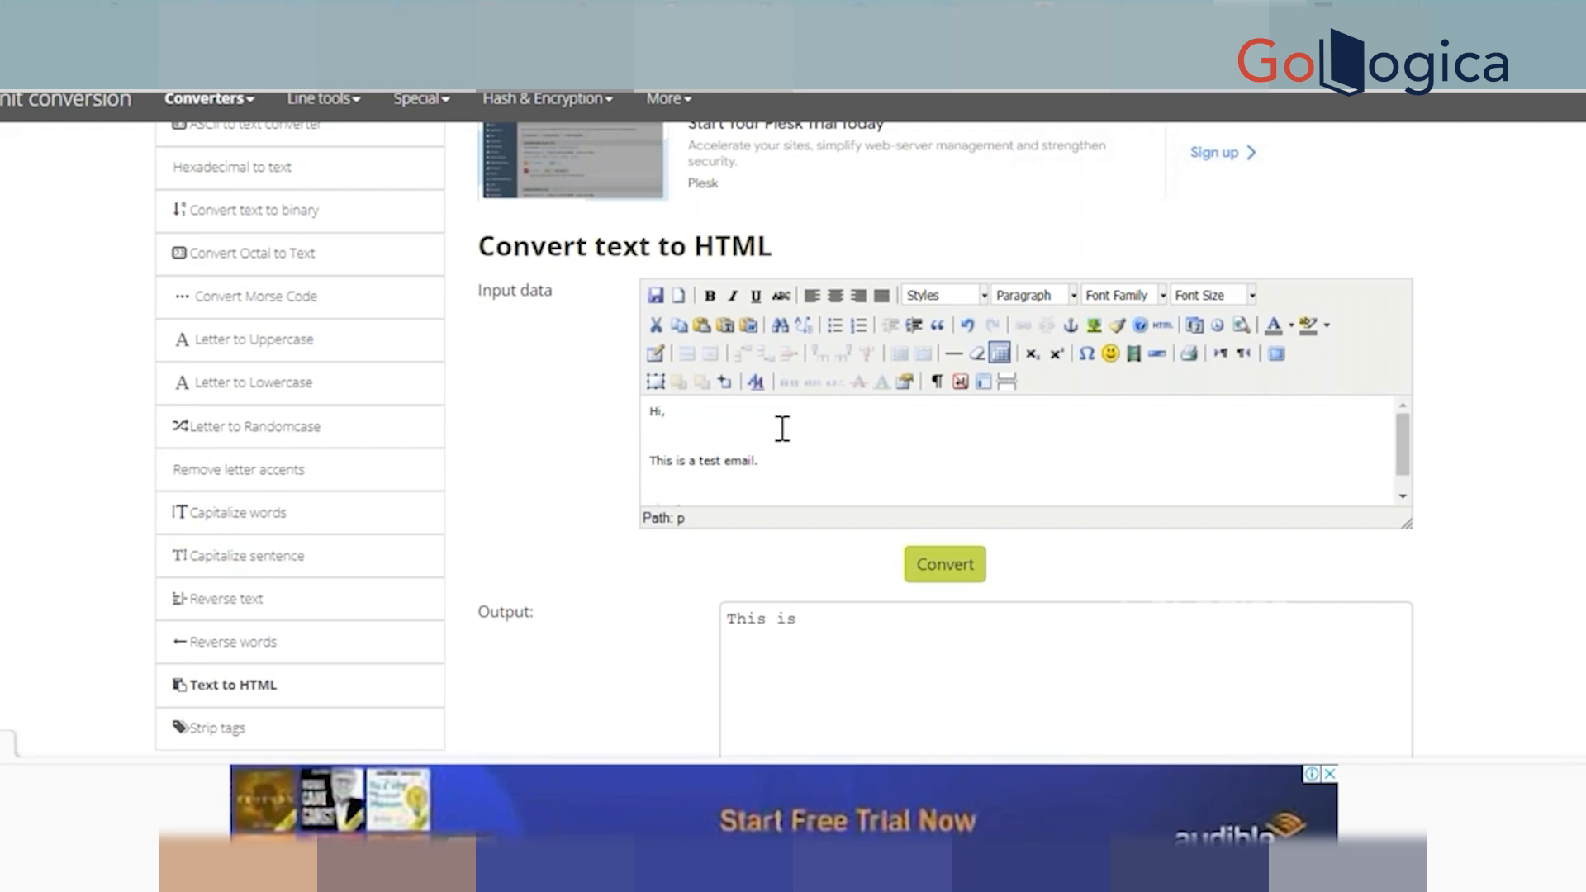
Enlarge the input editor vertically so the whole test email fits without scrolling.
{"action": "left_click_drag", "start_coordinate": [766, 465], "coordinate": [633, 474]}
{"action": "left_click", "coordinate": [811, 446]}
{"action": "scroll", "coordinate": [806, 450], "scroll_direction": "down", "scroll_amount": 1}
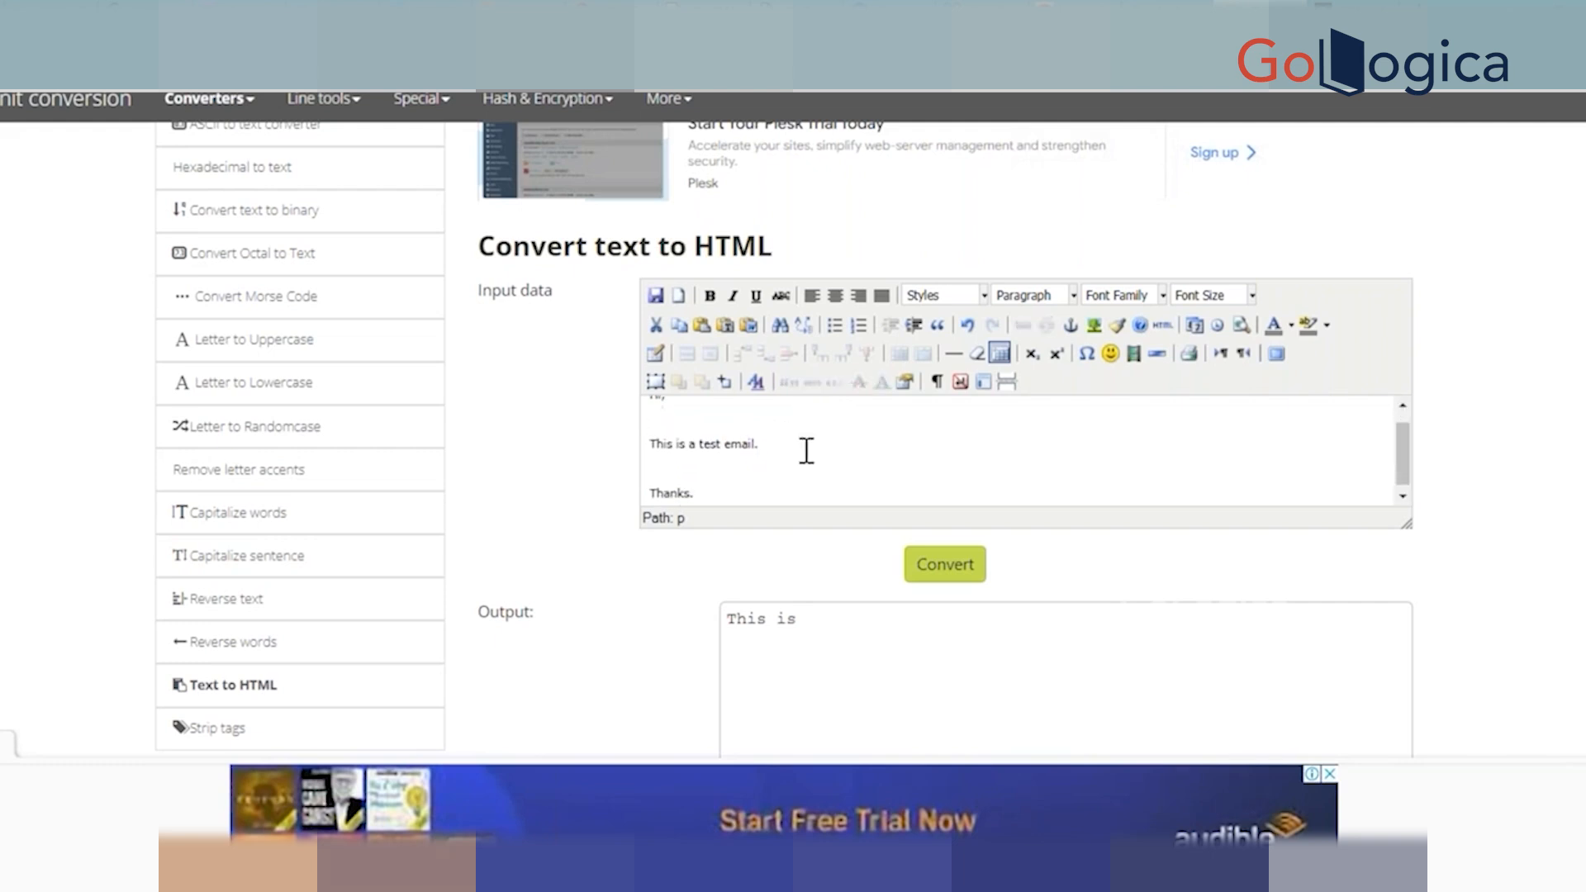
{"action": "left_click_drag", "start_coordinate": [1402, 524], "coordinate": [1399, 650]}
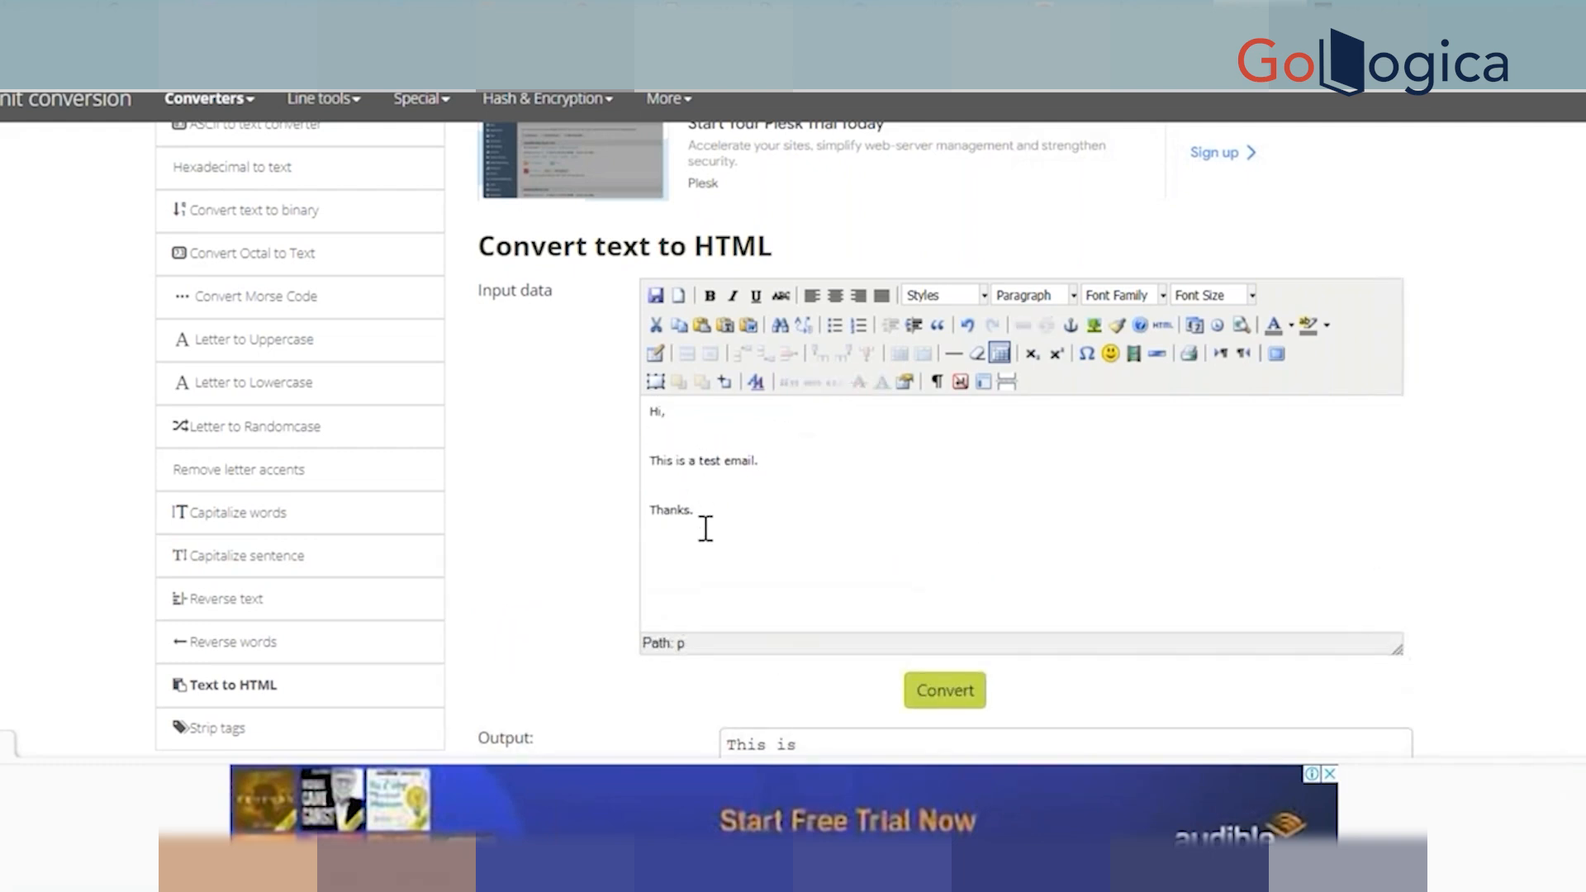
Set the font family of the entire test email to Trebuchet MS.
{"action": "left_click_drag", "start_coordinate": [705, 528], "coordinate": [647, 407]}
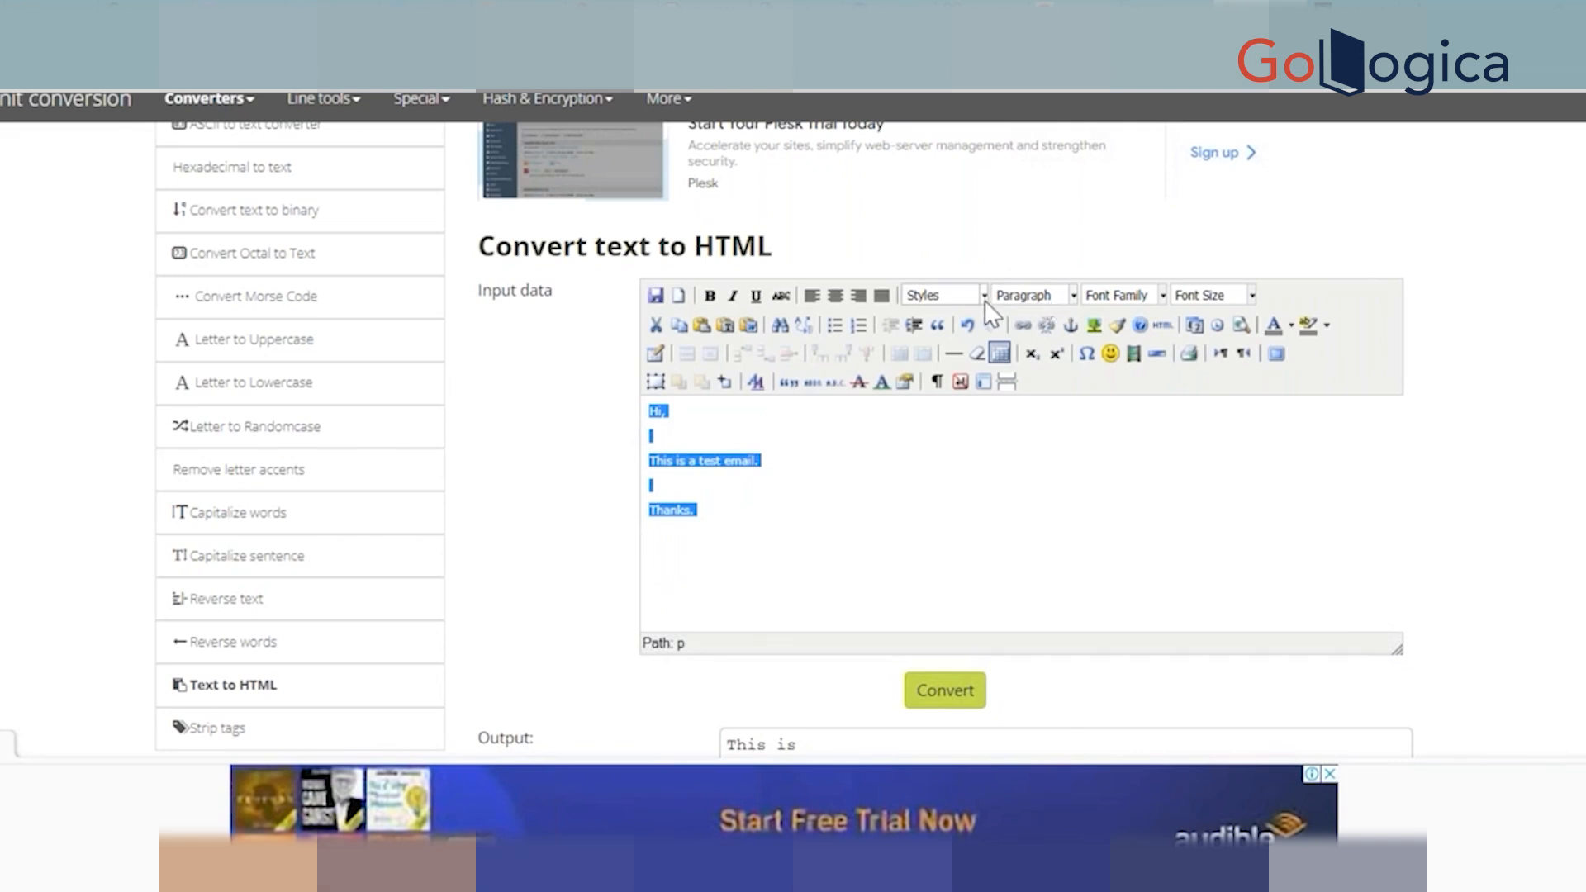
{"action": "left_click", "coordinate": [1134, 295]}
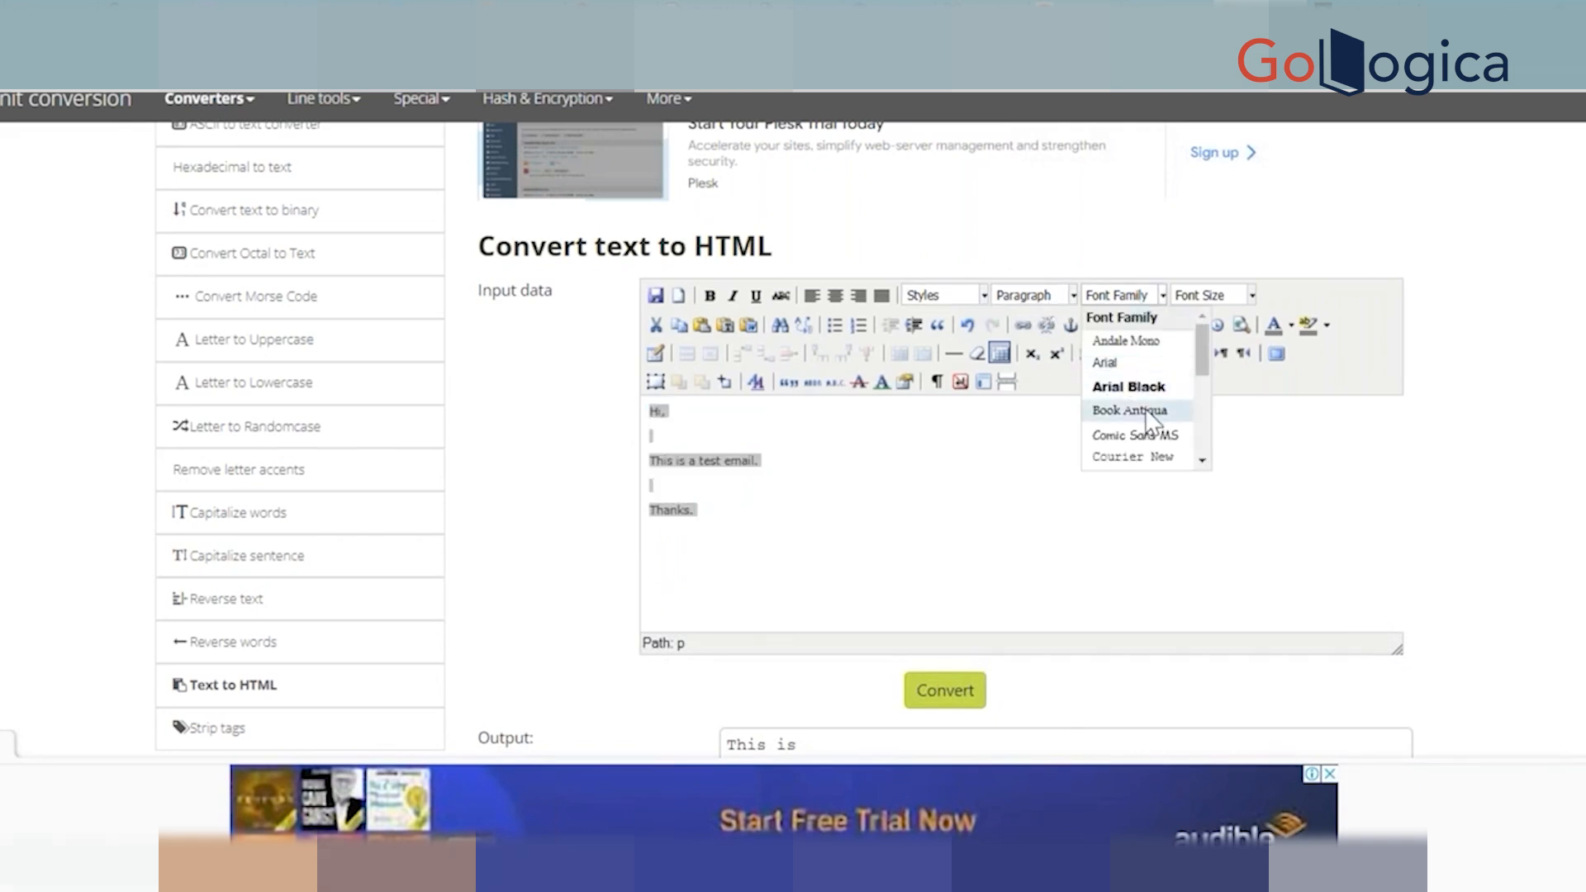
{"action": "scroll", "coordinate": [1148, 418], "scroll_direction": "down", "scroll_amount": 1}
{"action": "scroll", "coordinate": [1149, 423], "scroll_direction": "down", "scroll_amount": 4}
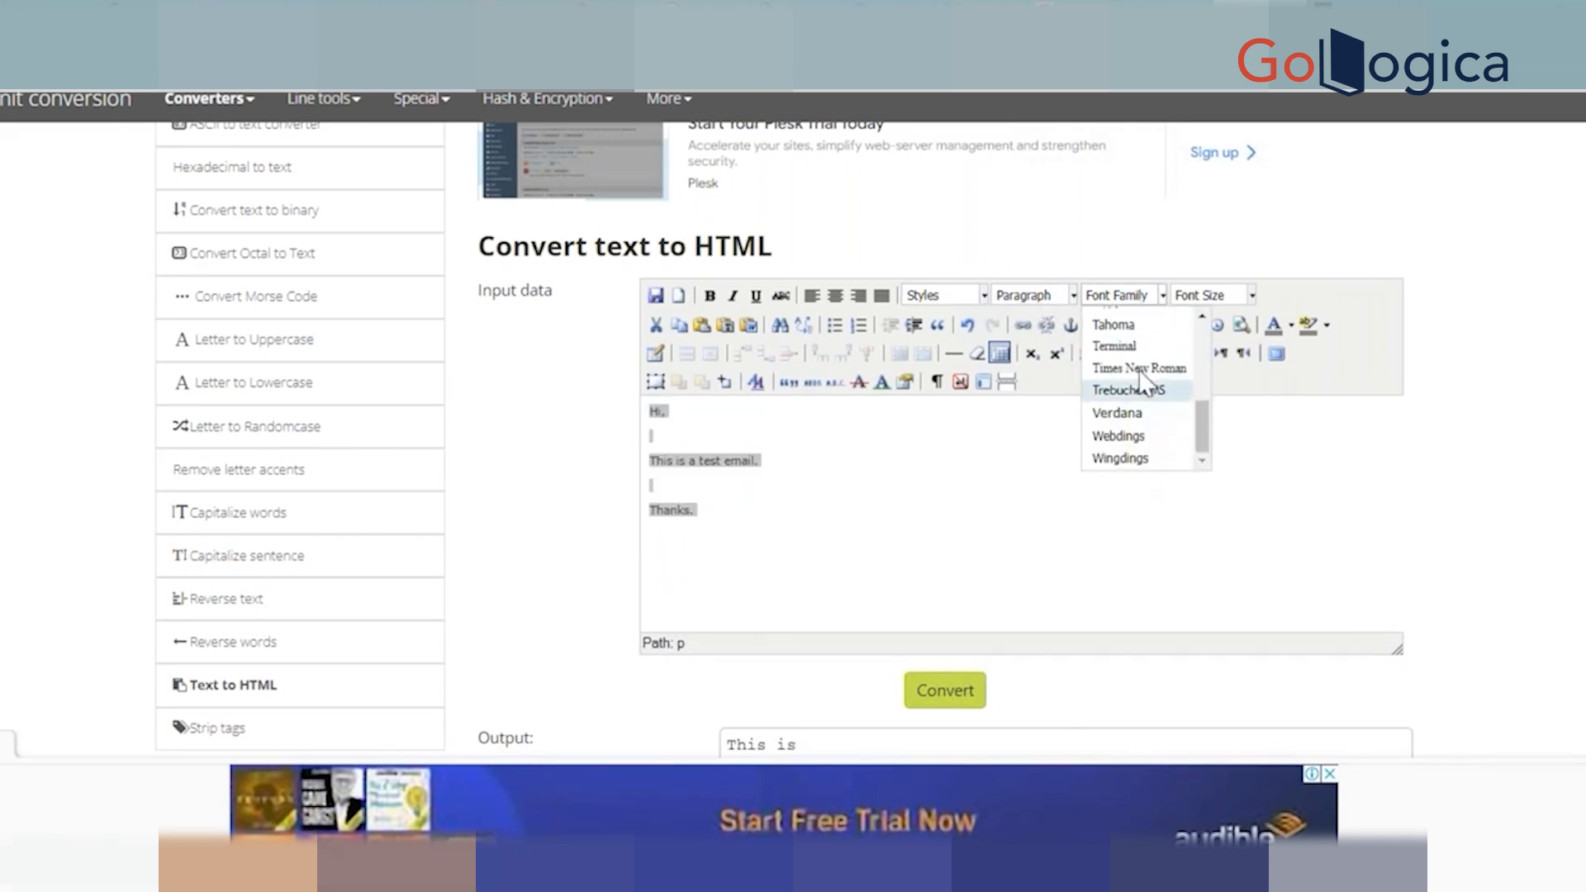
{"action": "left_click", "coordinate": [1131, 393]}
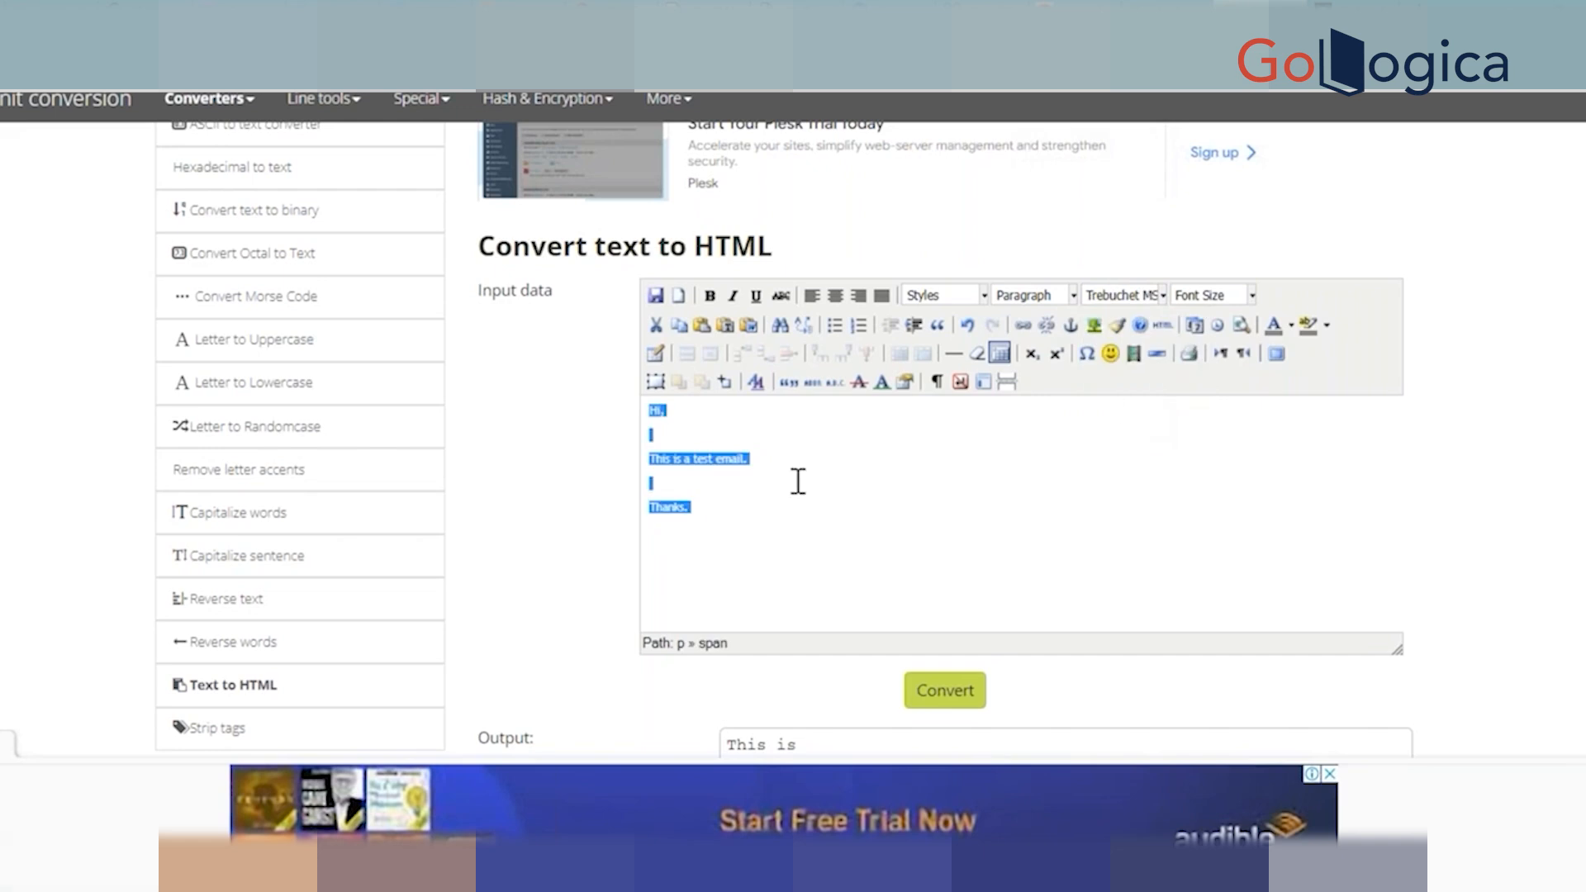
Set the font size of the entire test email to 3 (12pt).
{"action": "scroll", "coordinate": [793, 481], "scroll_direction": "down", "scroll_amount": 1}
{"action": "scroll", "coordinate": [656, 449], "scroll_direction": "up", "scroll_amount": 1}
{"action": "left_click", "coordinate": [1239, 294]}
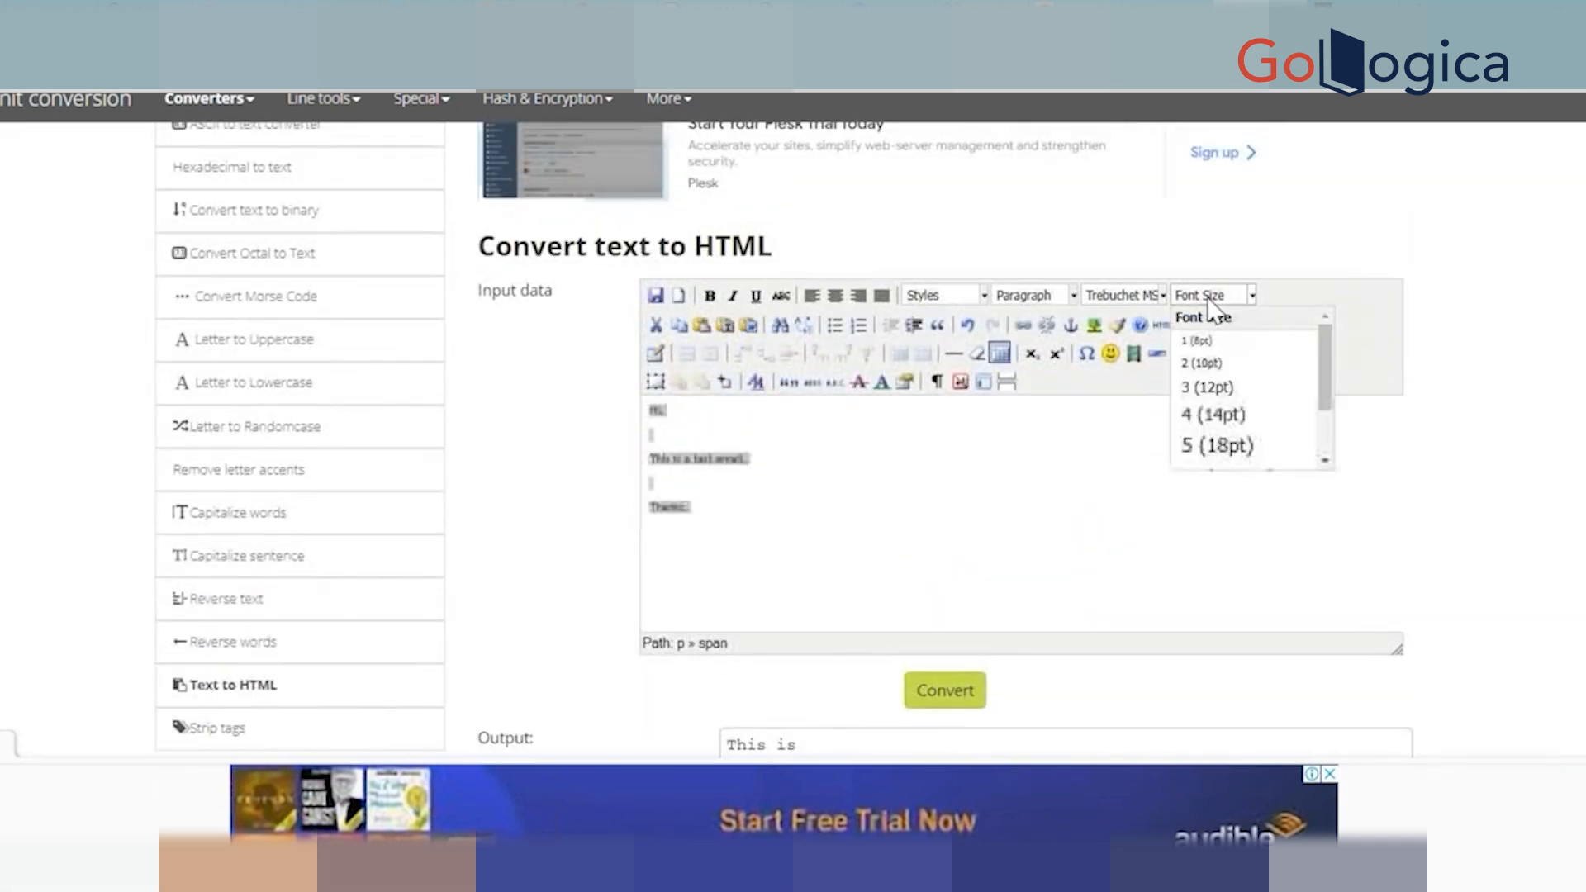
{"action": "left_click", "coordinate": [1213, 385]}
Convert the formatted test email to HTML and select all of the generated output code.
{"action": "scroll", "coordinate": [573, 520], "scroll_direction": "down", "scroll_amount": 1}
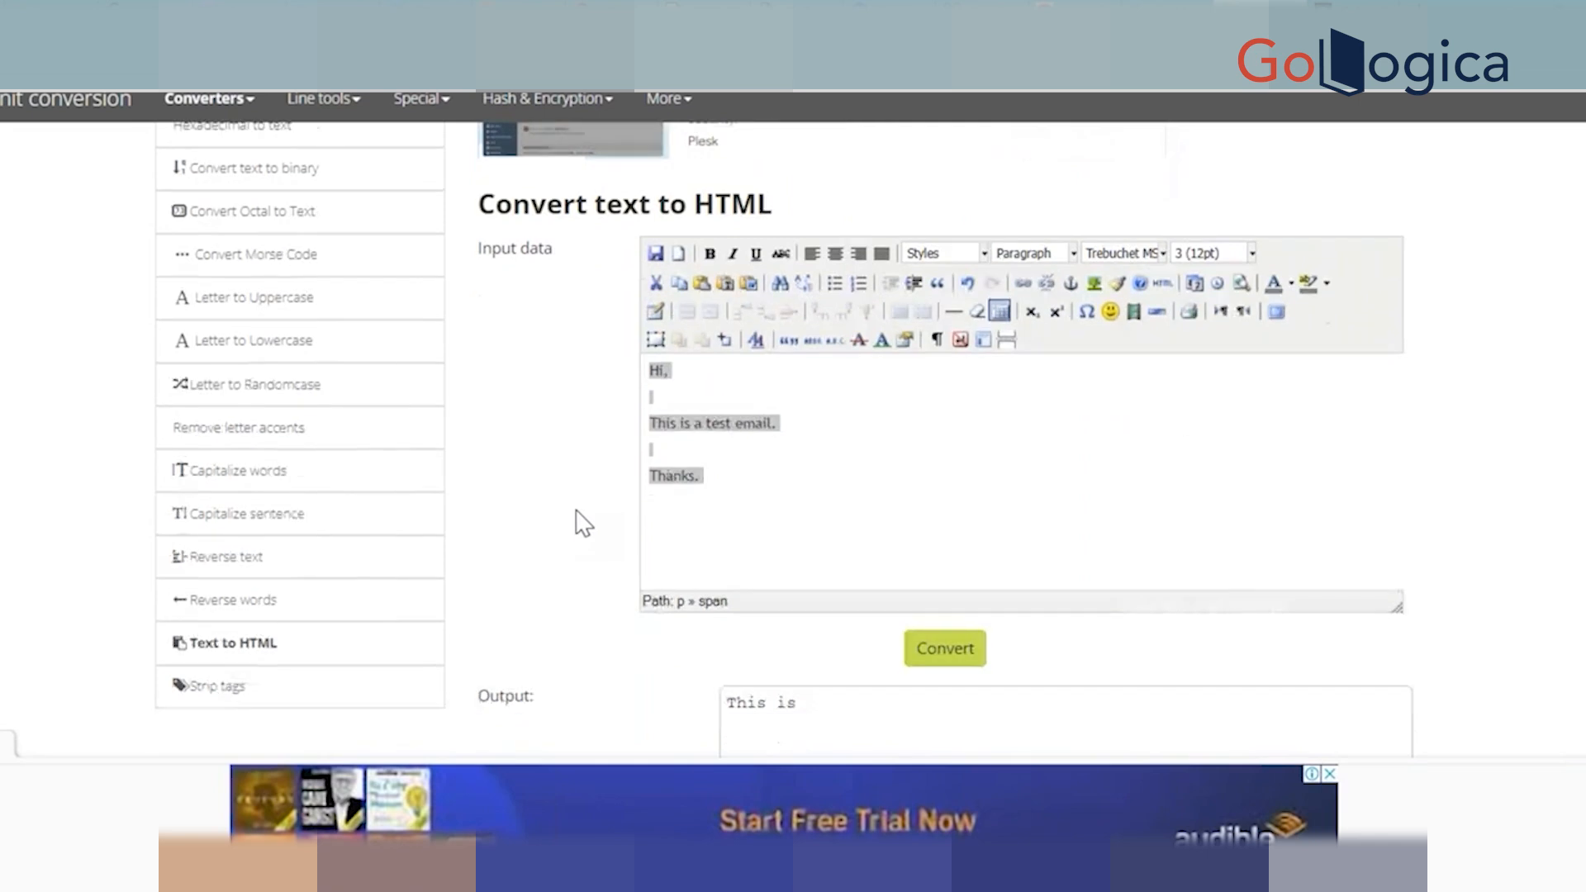
{"action": "left_click", "coordinate": [935, 570]}
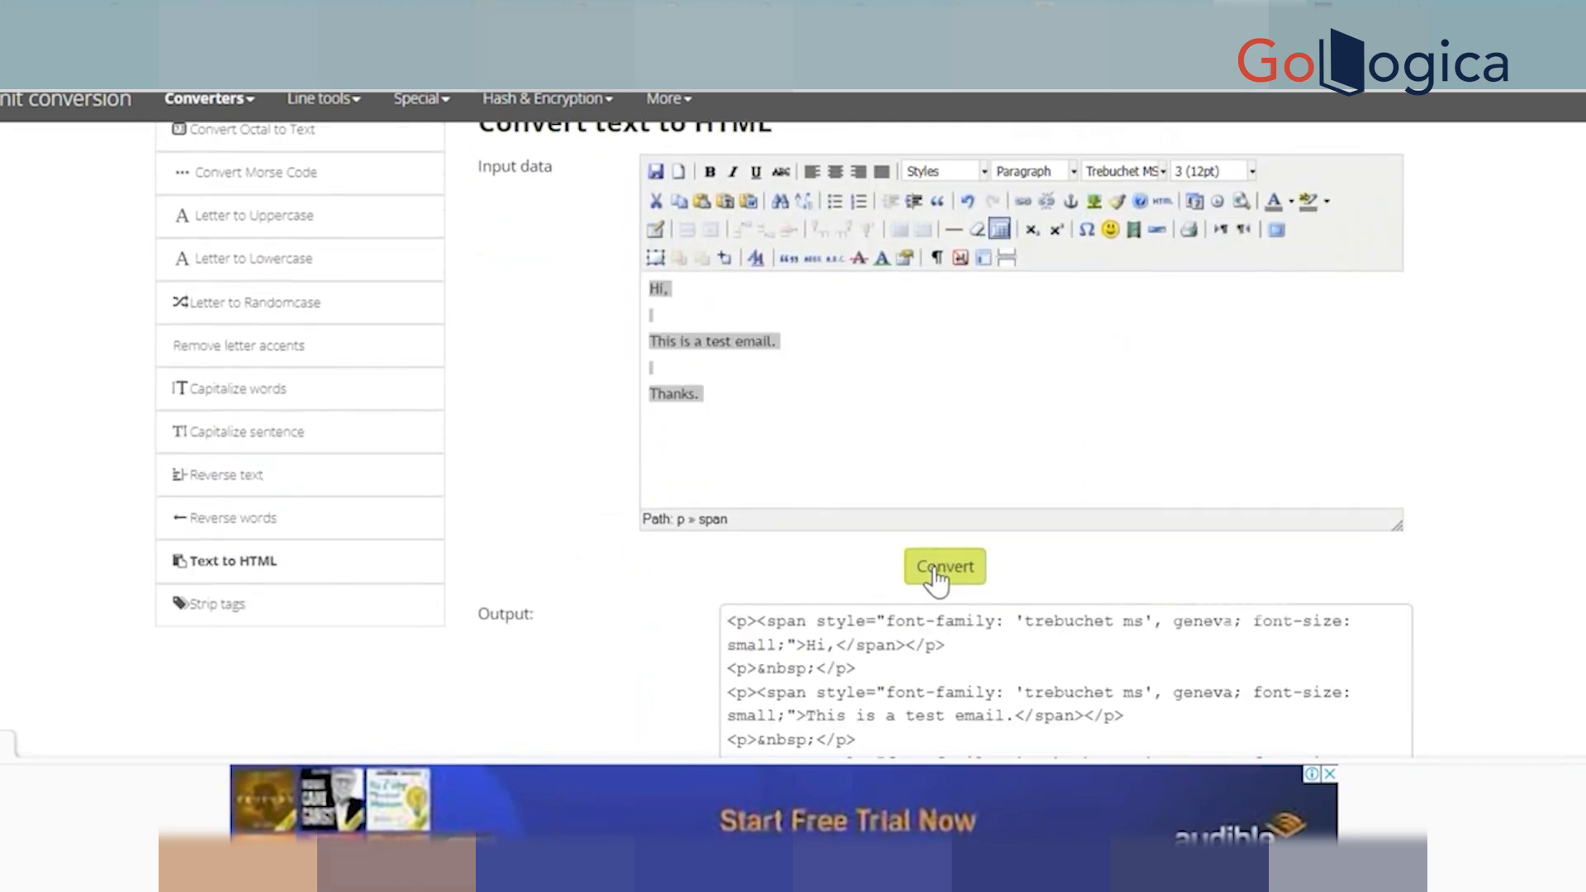
{"action": "scroll", "coordinate": [697, 607], "scroll_direction": "down", "scroll_amount": 3}
{"action": "left_click", "coordinate": [929, 393]}
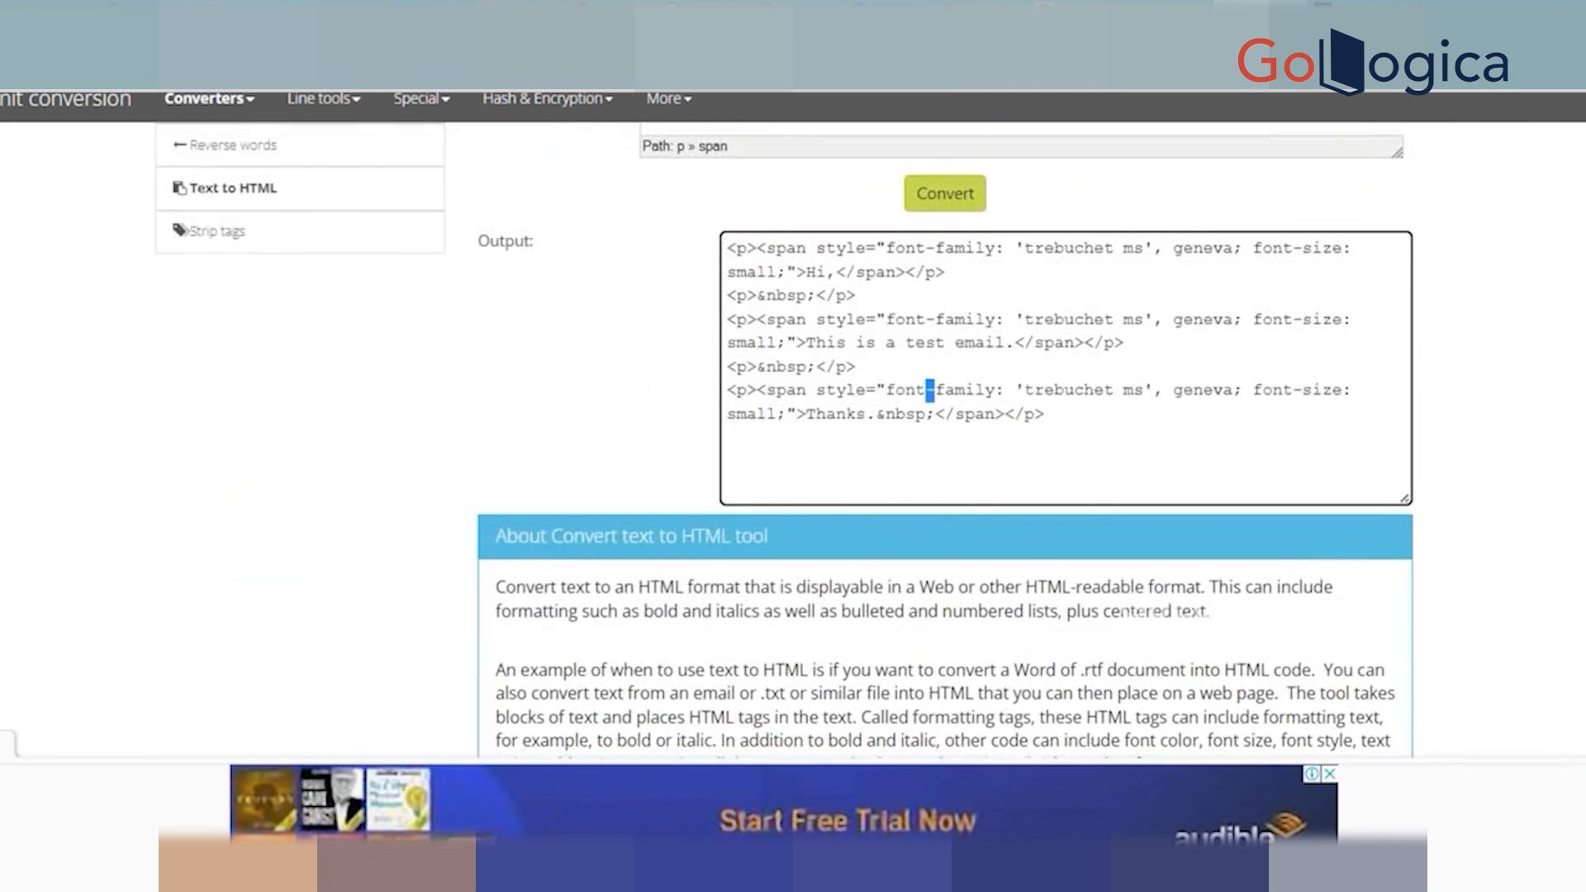
{"action": "left_click_drag", "start_coordinate": [1066, 418], "coordinate": [725, 245]}
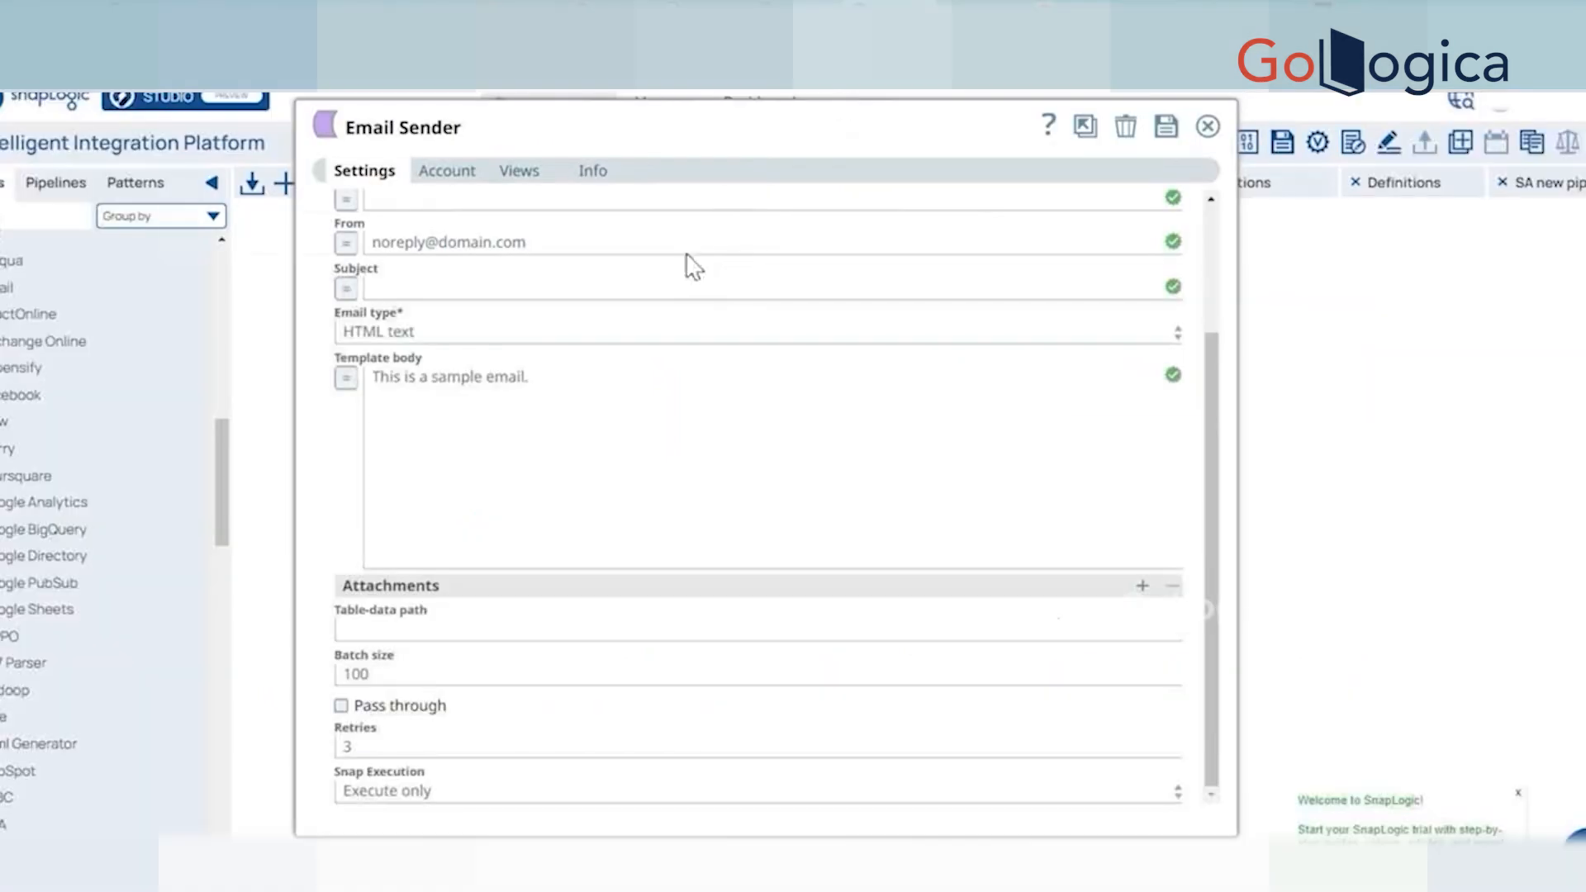
Enable expression mode for the Email Sender's template body and replace its sample text with the HTML copied from the converter.
{"action": "triple_click", "coordinate": [558, 428]}
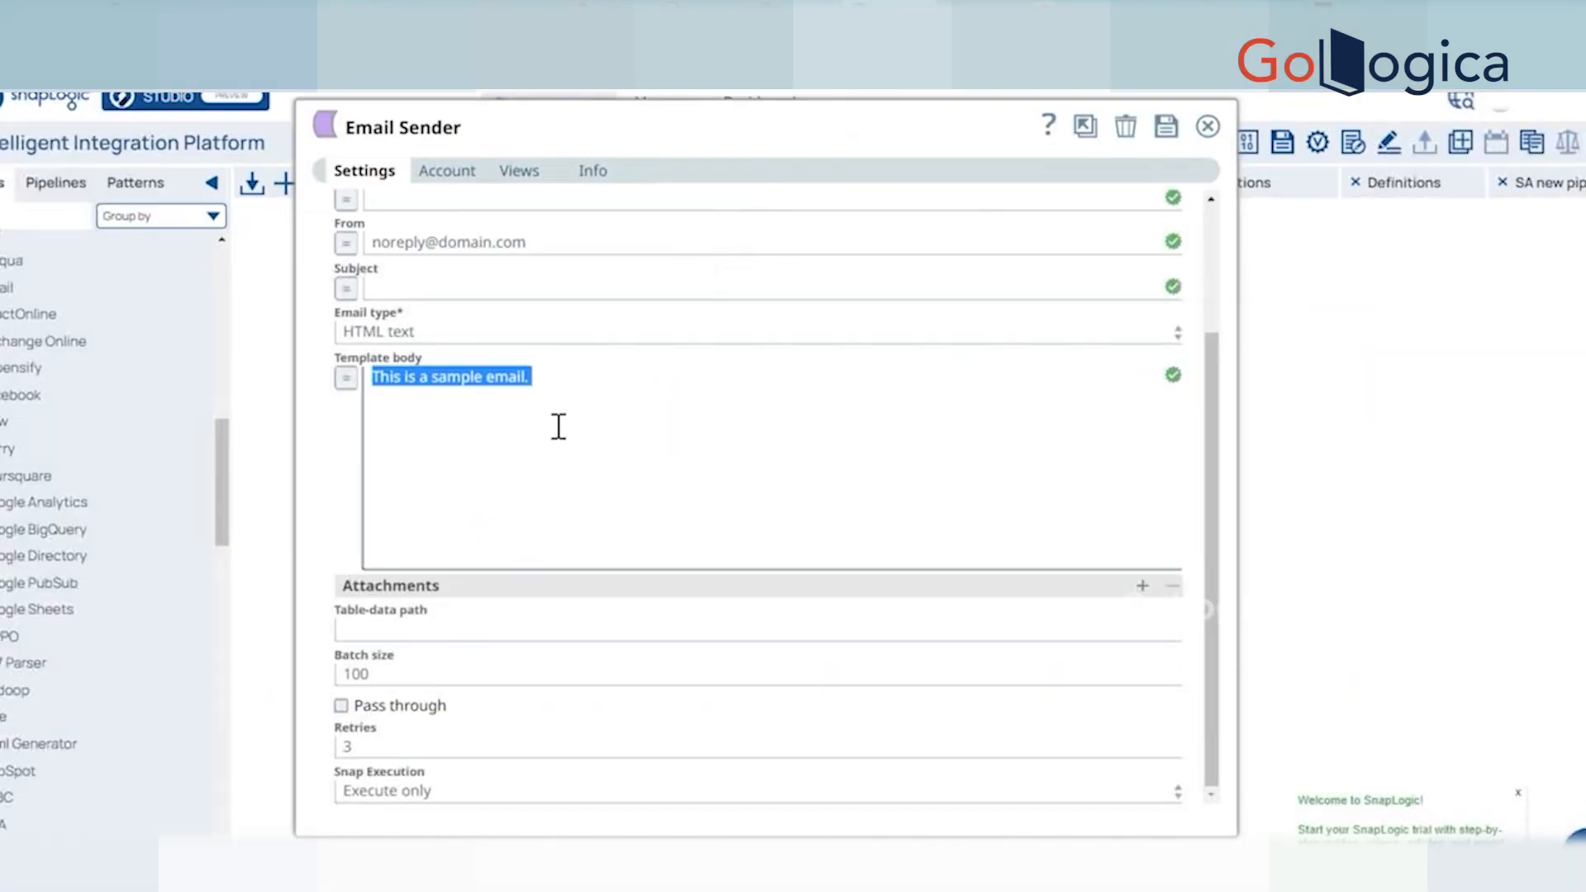
{"action": "left_click", "coordinate": [345, 380]}
{"action": "left_click_drag", "start_coordinate": [609, 411], "coordinate": [357, 417]}
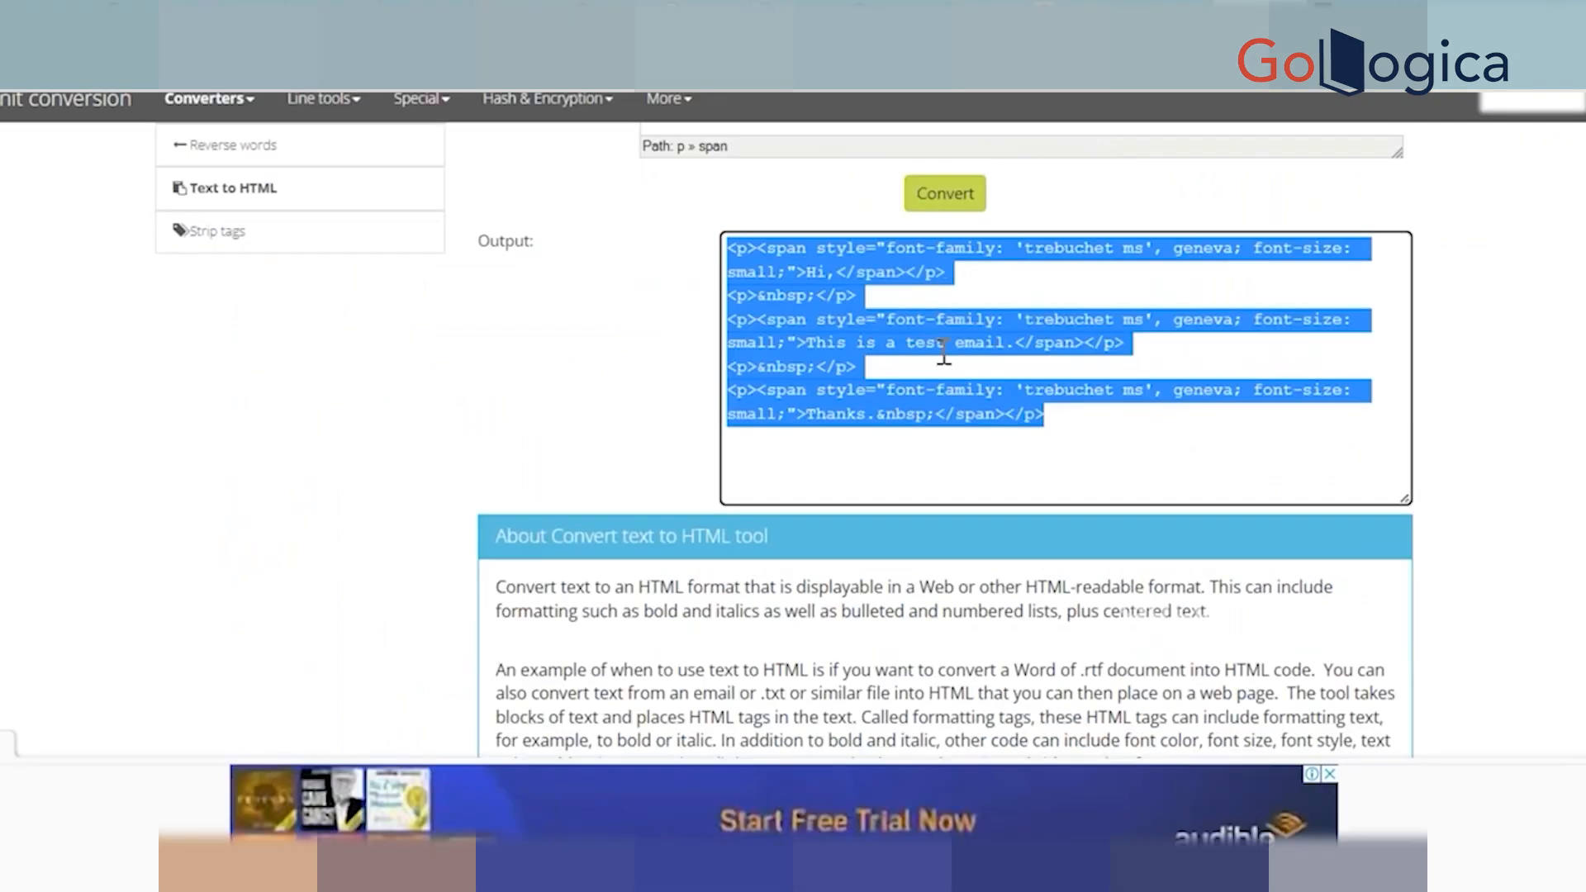
{"action": "right_click", "coordinate": [944, 355]}
{"action": "left_click", "coordinate": [991, 358]}
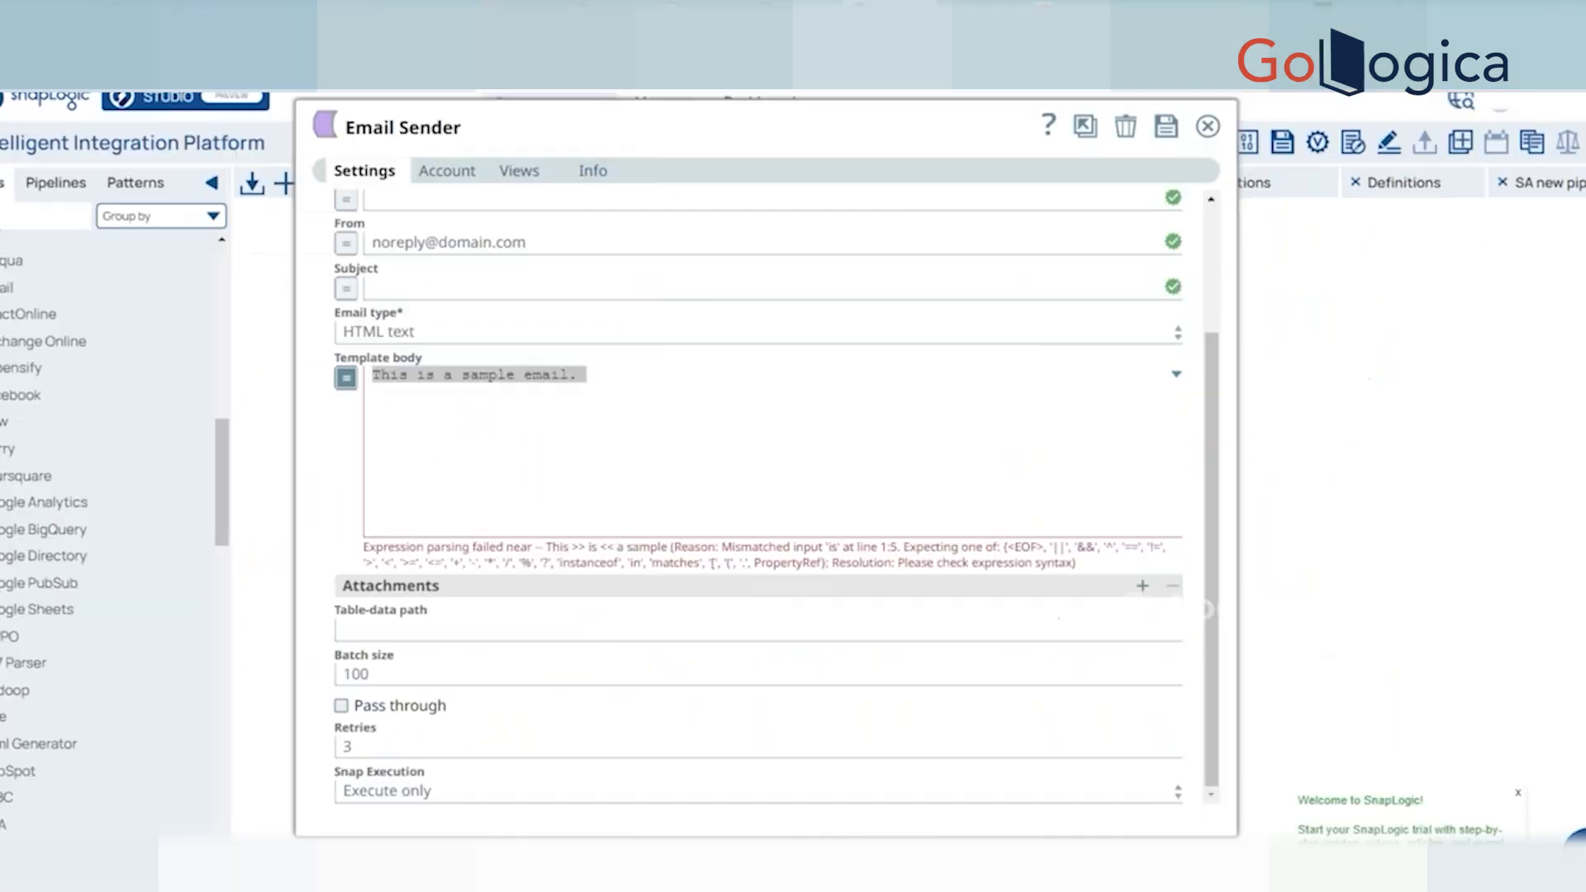
{"action": "left_click", "coordinate": [609, 400]}
{"action": "key", "text": "ctrl+a"}
{"action": "key", "text": "ctrl+v"}
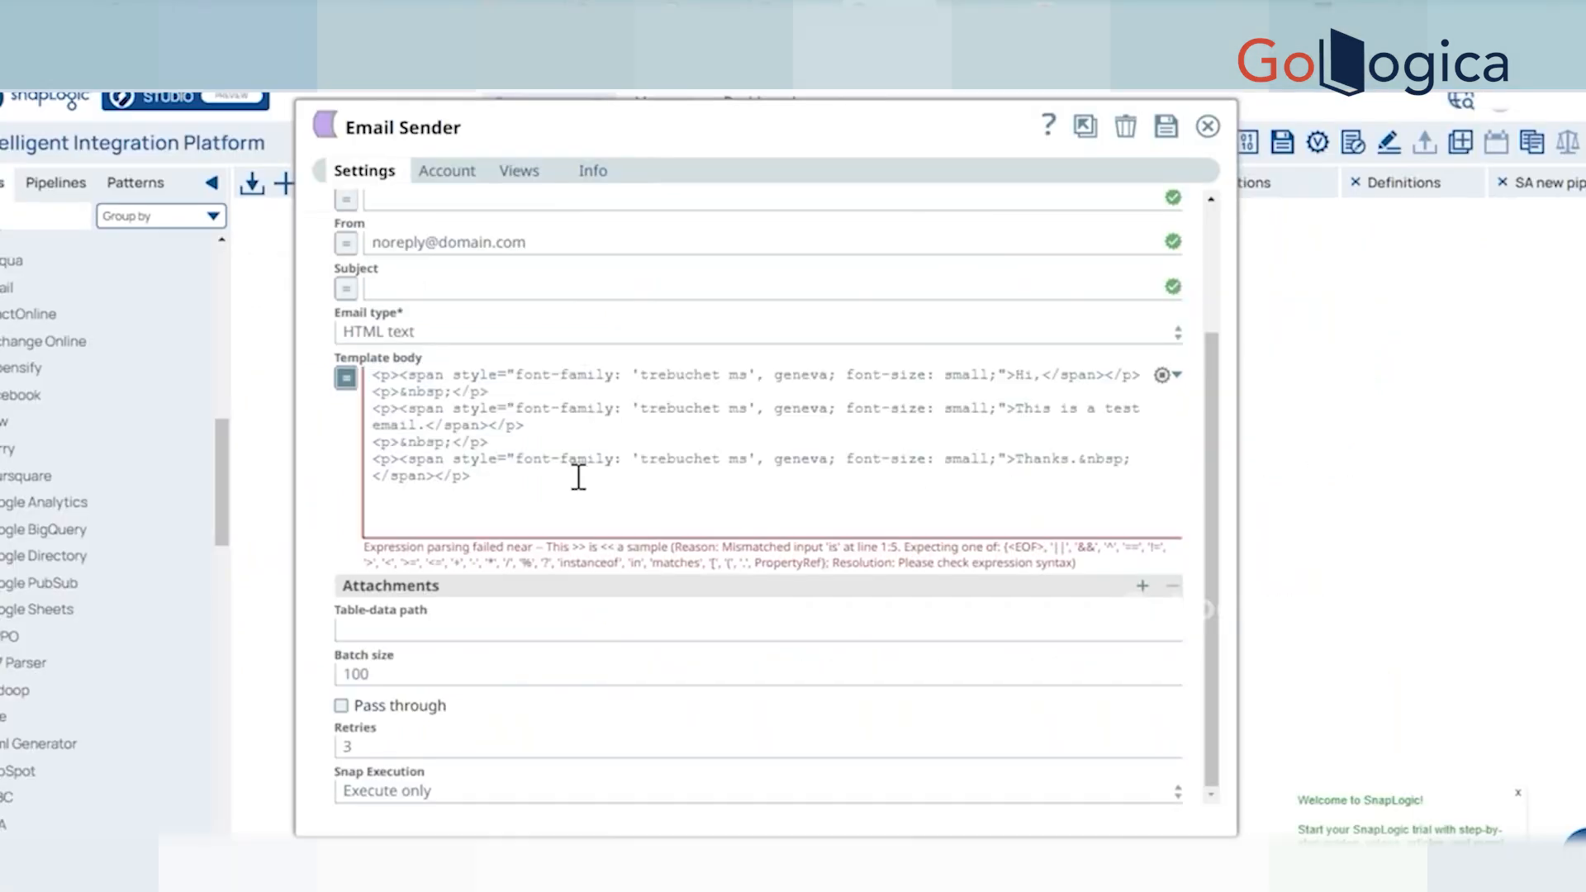
In the template body's first line, put a backslash before the style attribute's opening quote and replace "Hi," with +$msg+.
{"action": "left_click", "coordinate": [507, 375]}
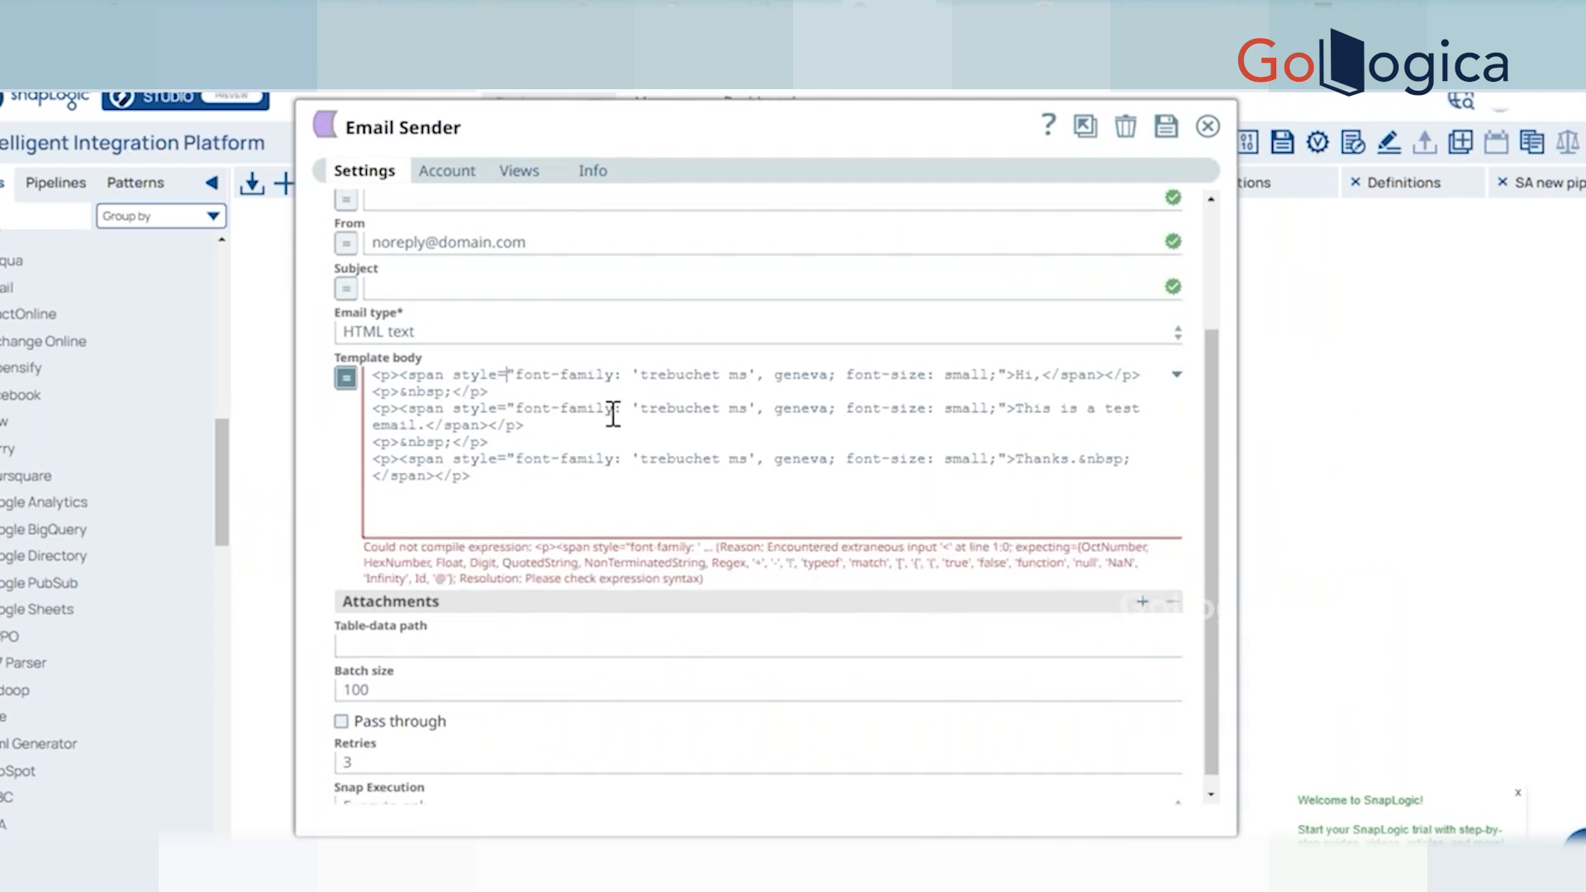
{"action": "type", "text": "\\"}
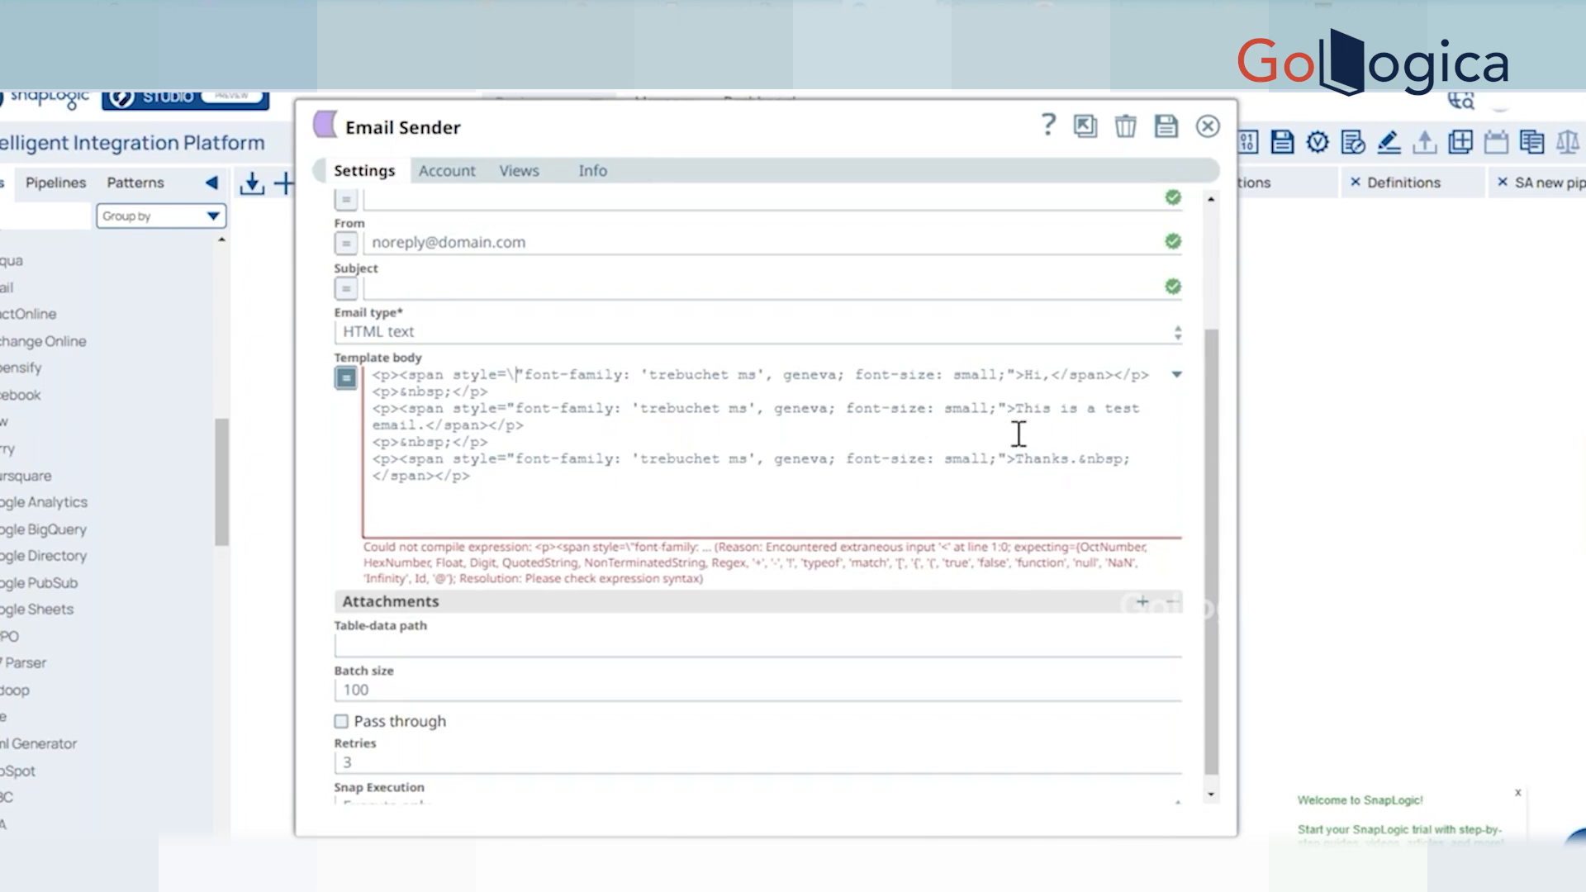
{"action": "double_click", "coordinate": [1033, 374]}
{"action": "left_click_drag", "start_coordinate": [1040, 374], "coordinate": [1051, 372]}
{"action": "type", "text": "++"}
{"action": "key", "text": "Left"}
{"action": "type", "text": "$msg"}
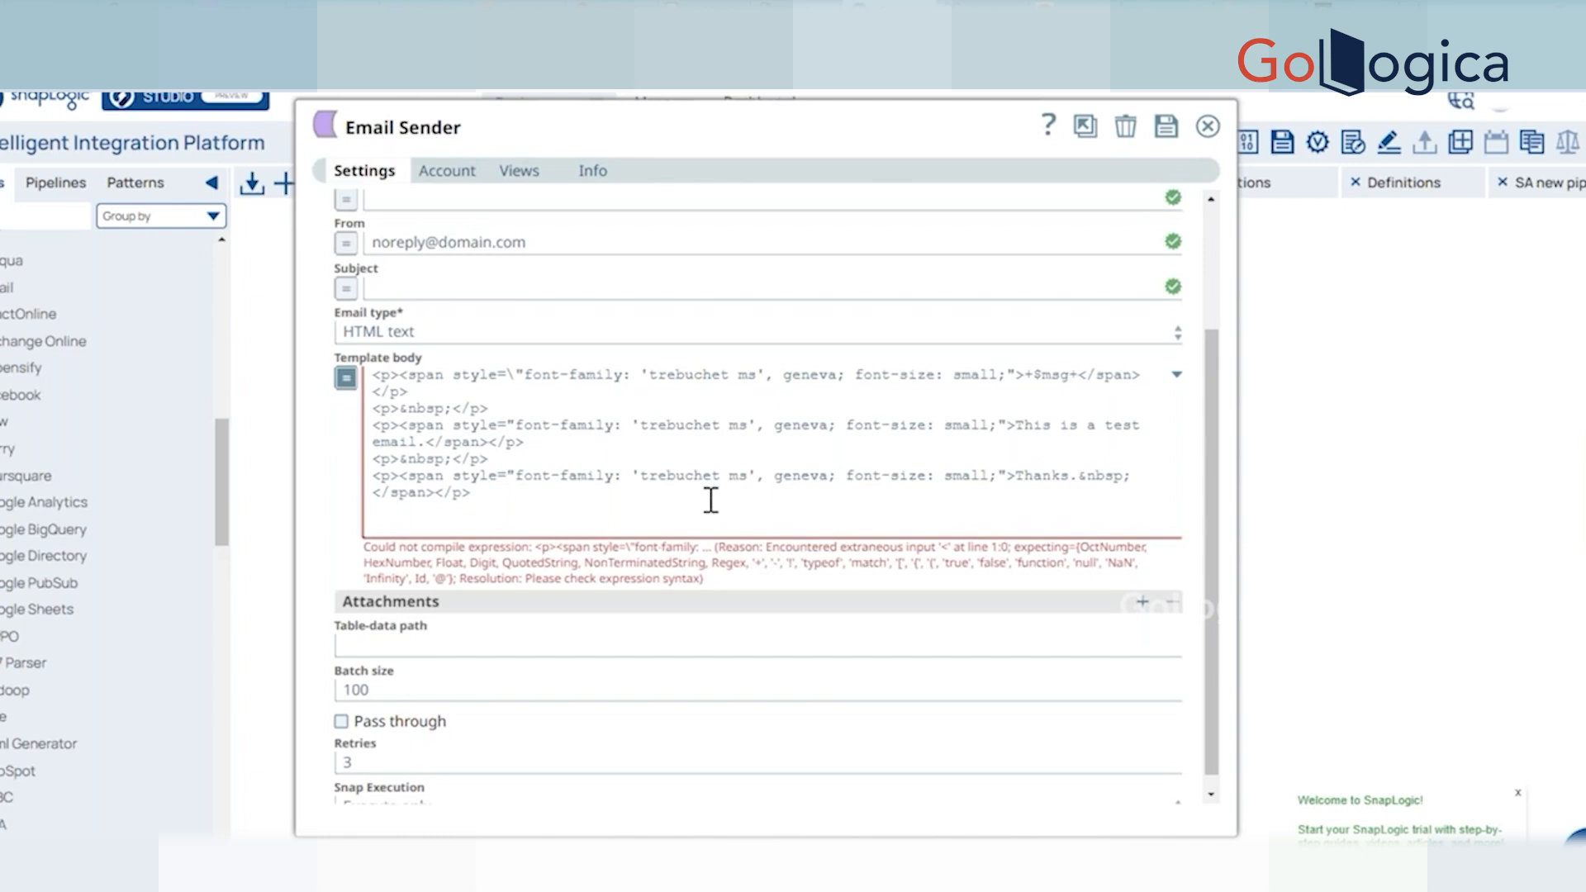
{"action": "left_click", "coordinate": [568, 447]}
{"action": "left_click", "coordinate": [428, 337]}
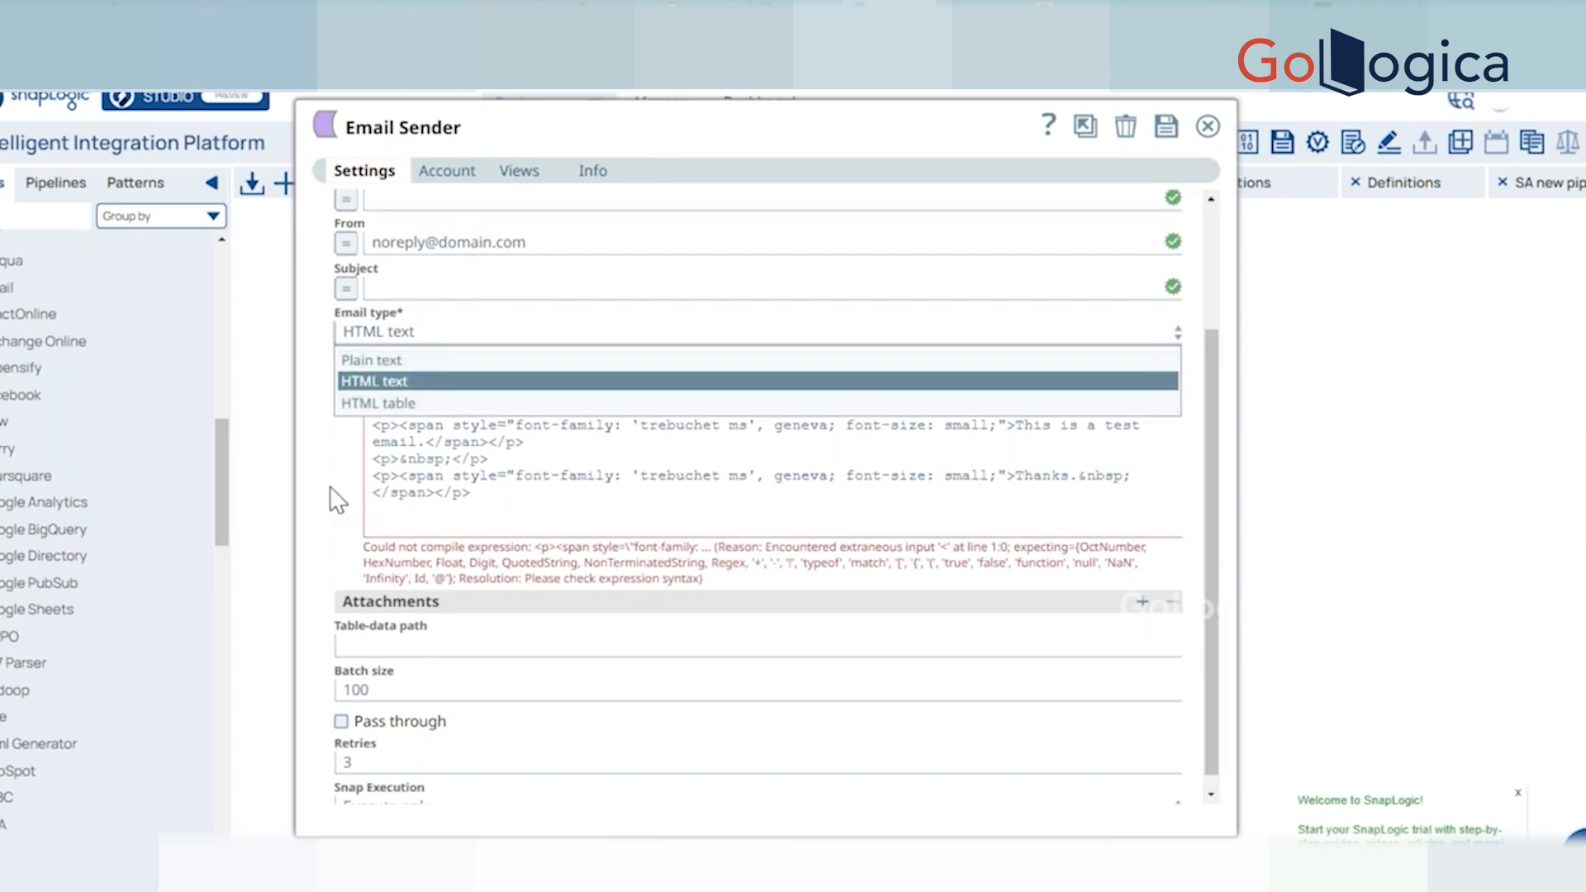
{"action": "left_click", "coordinate": [363, 400]}
{"action": "left_click", "coordinate": [513, 484]}
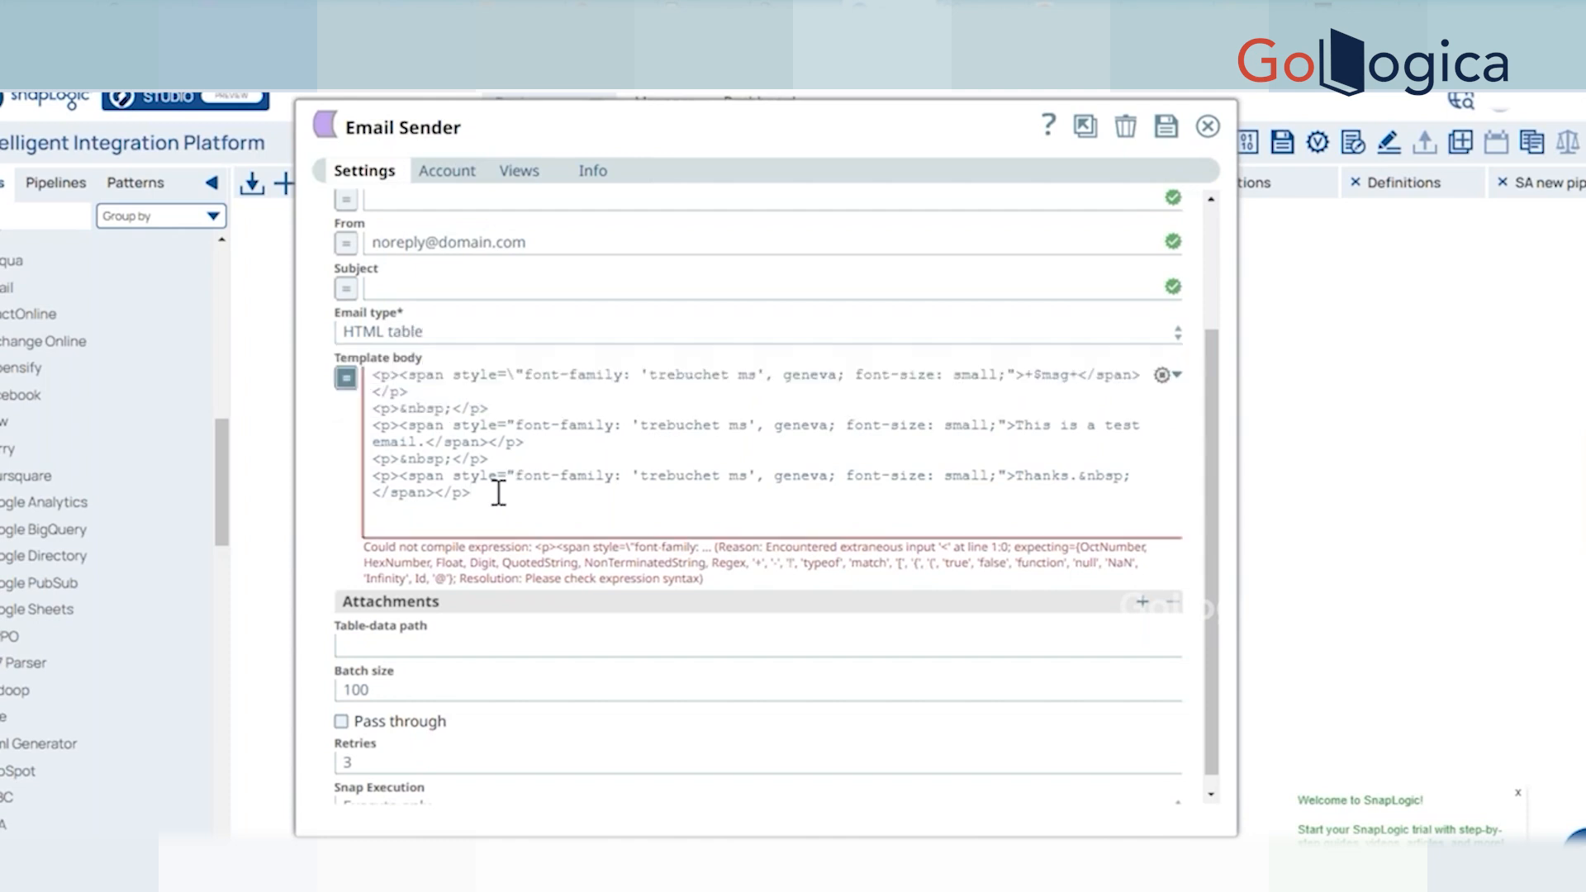
Examine the available email types and the remaining Email Sender settings, from the recipient fields down to Snap Execution.
{"action": "left_click", "coordinate": [409, 335]}
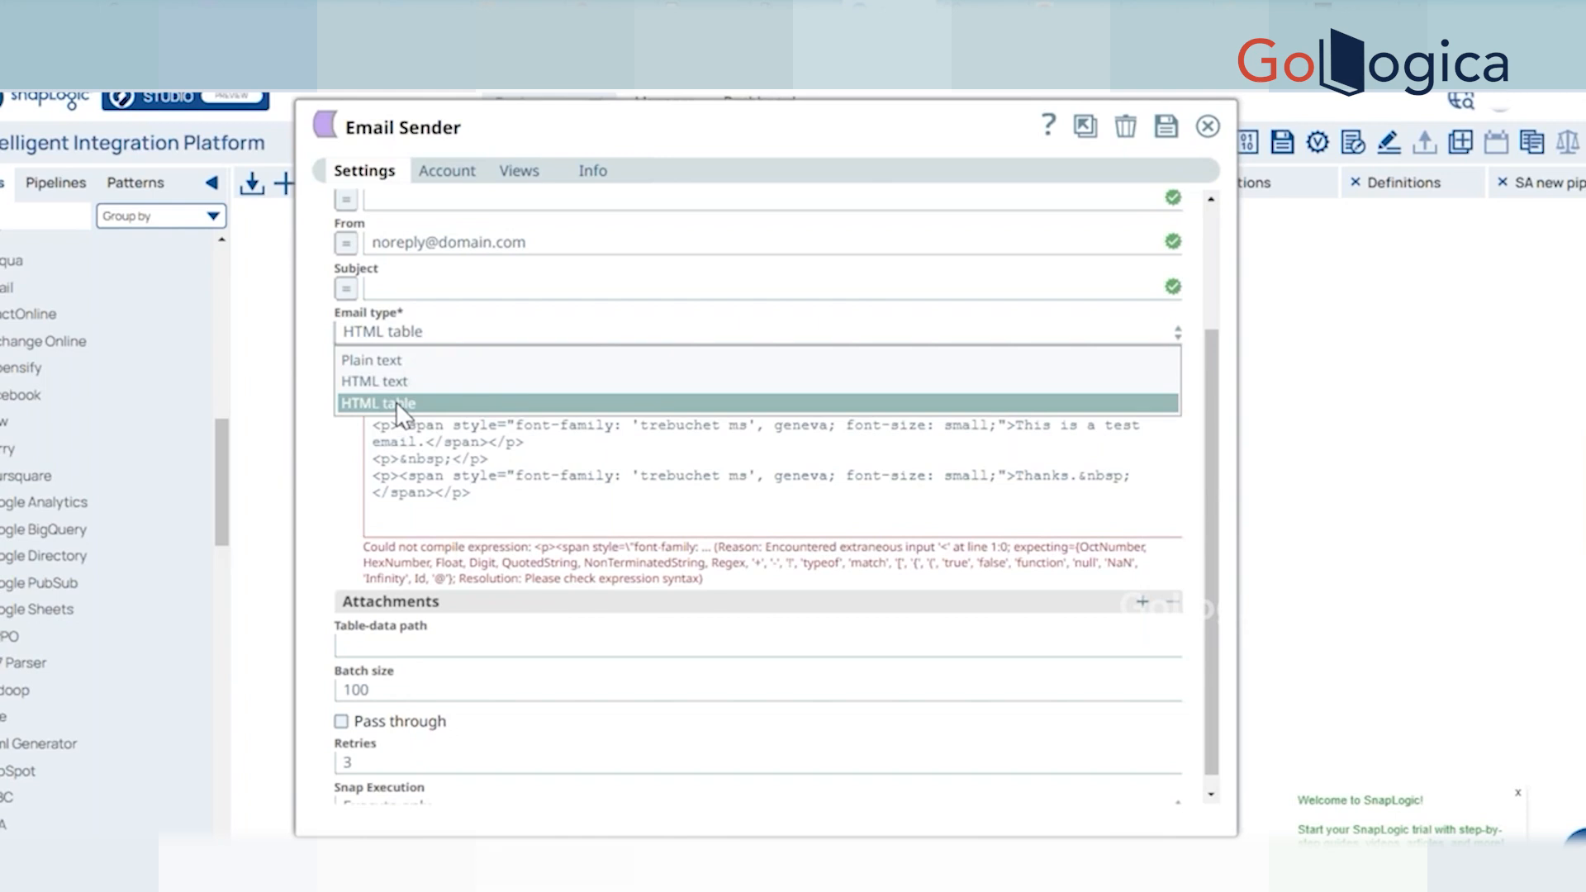
{"action": "left_click", "coordinate": [347, 450]}
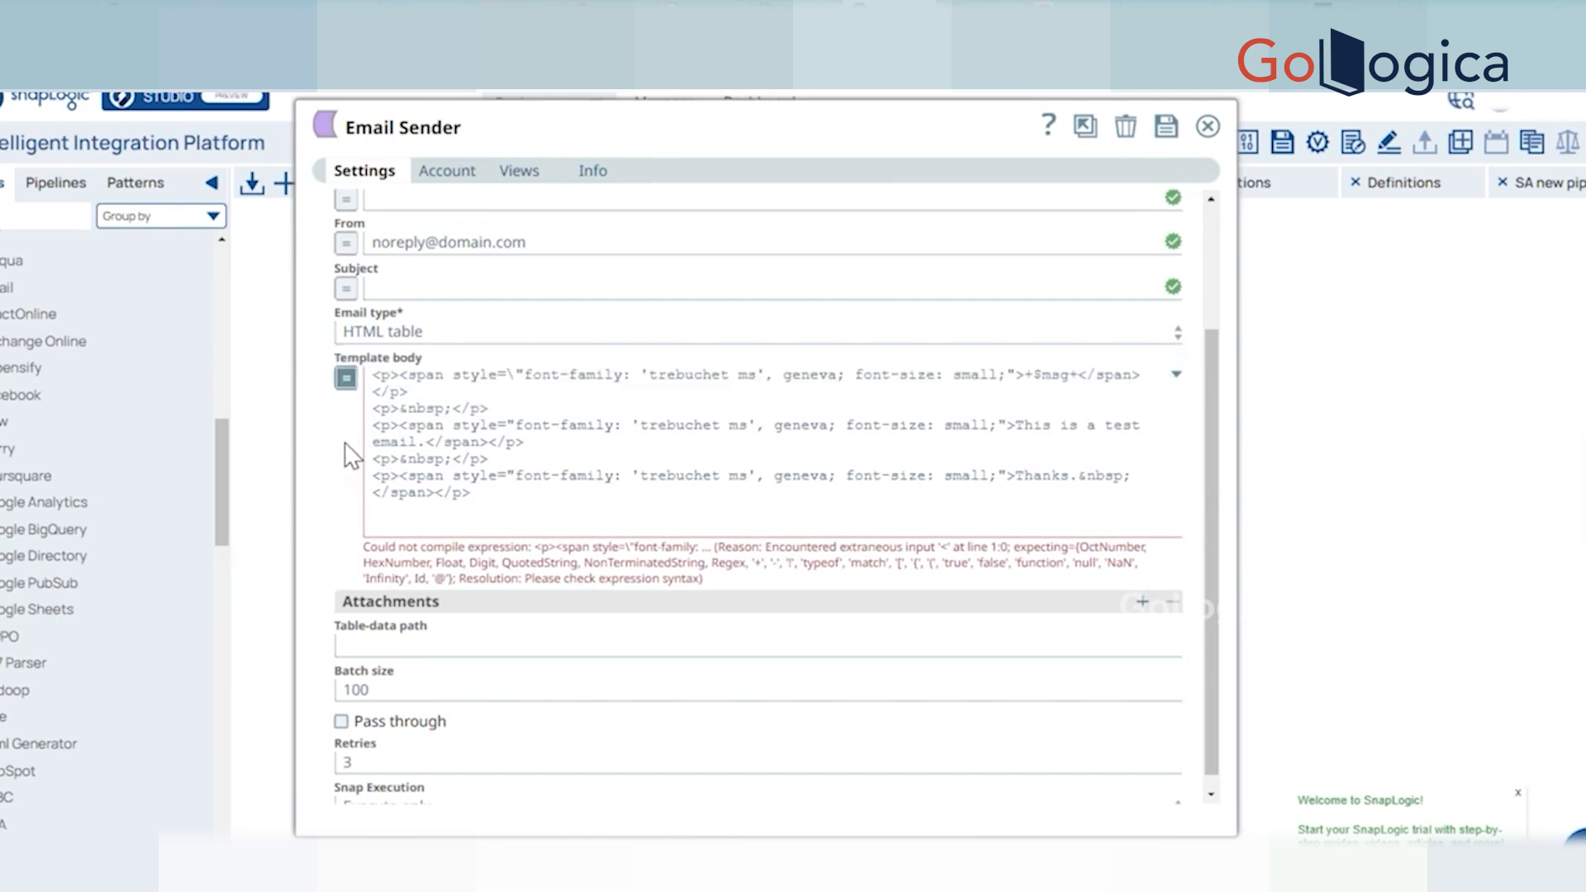
{"action": "left_click", "coordinate": [363, 337]}
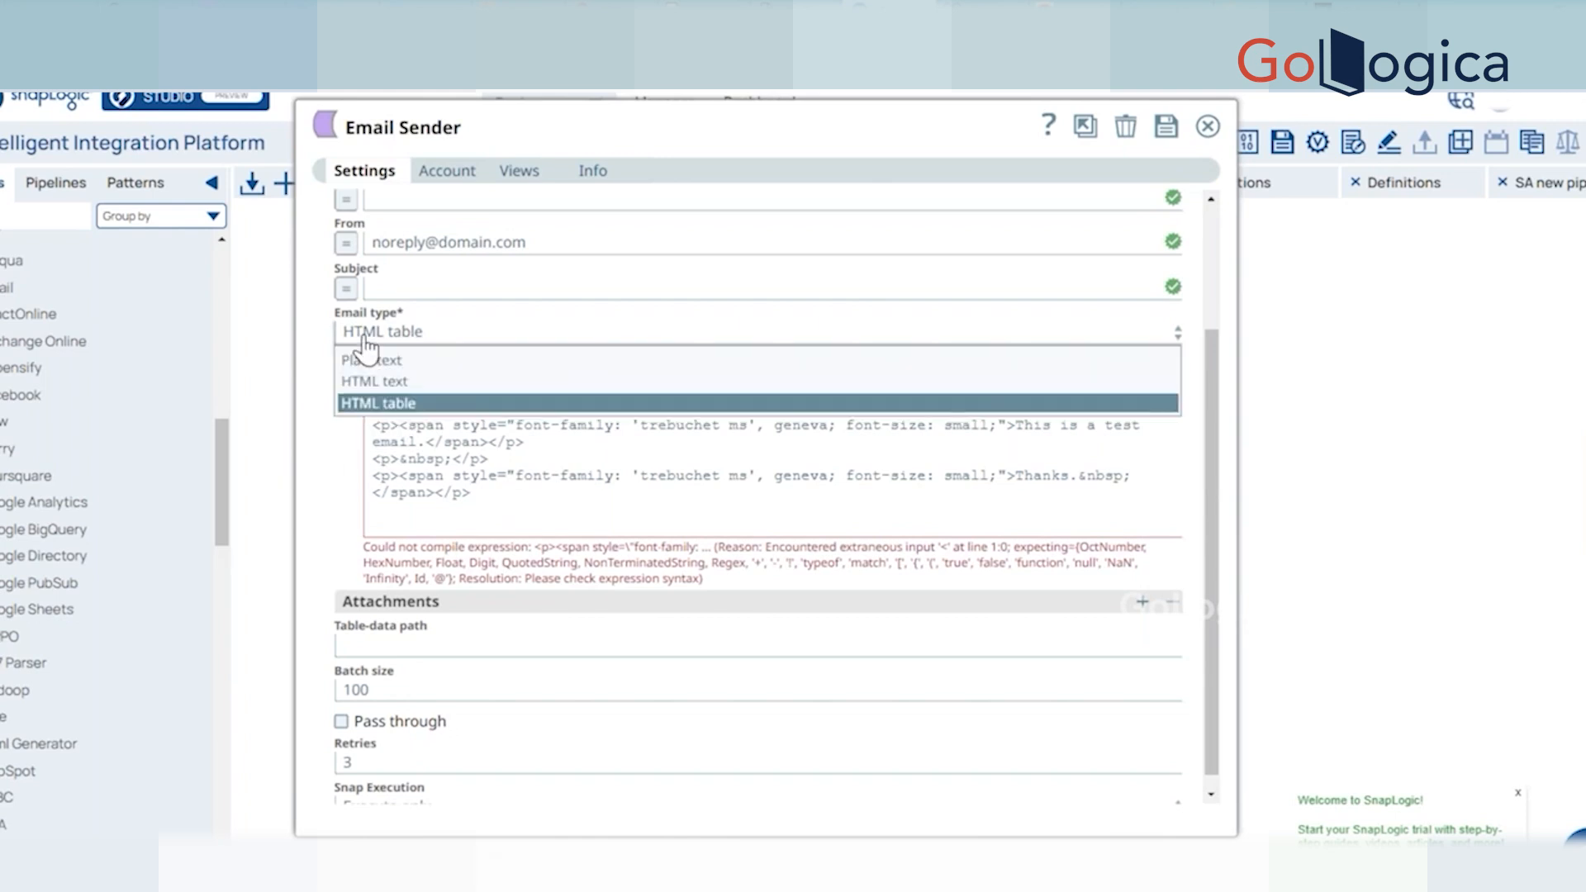
{"action": "left_click", "coordinate": [347, 436]}
{"action": "left_click_drag", "start_coordinate": [735, 131], "coordinate": [899, 136]}
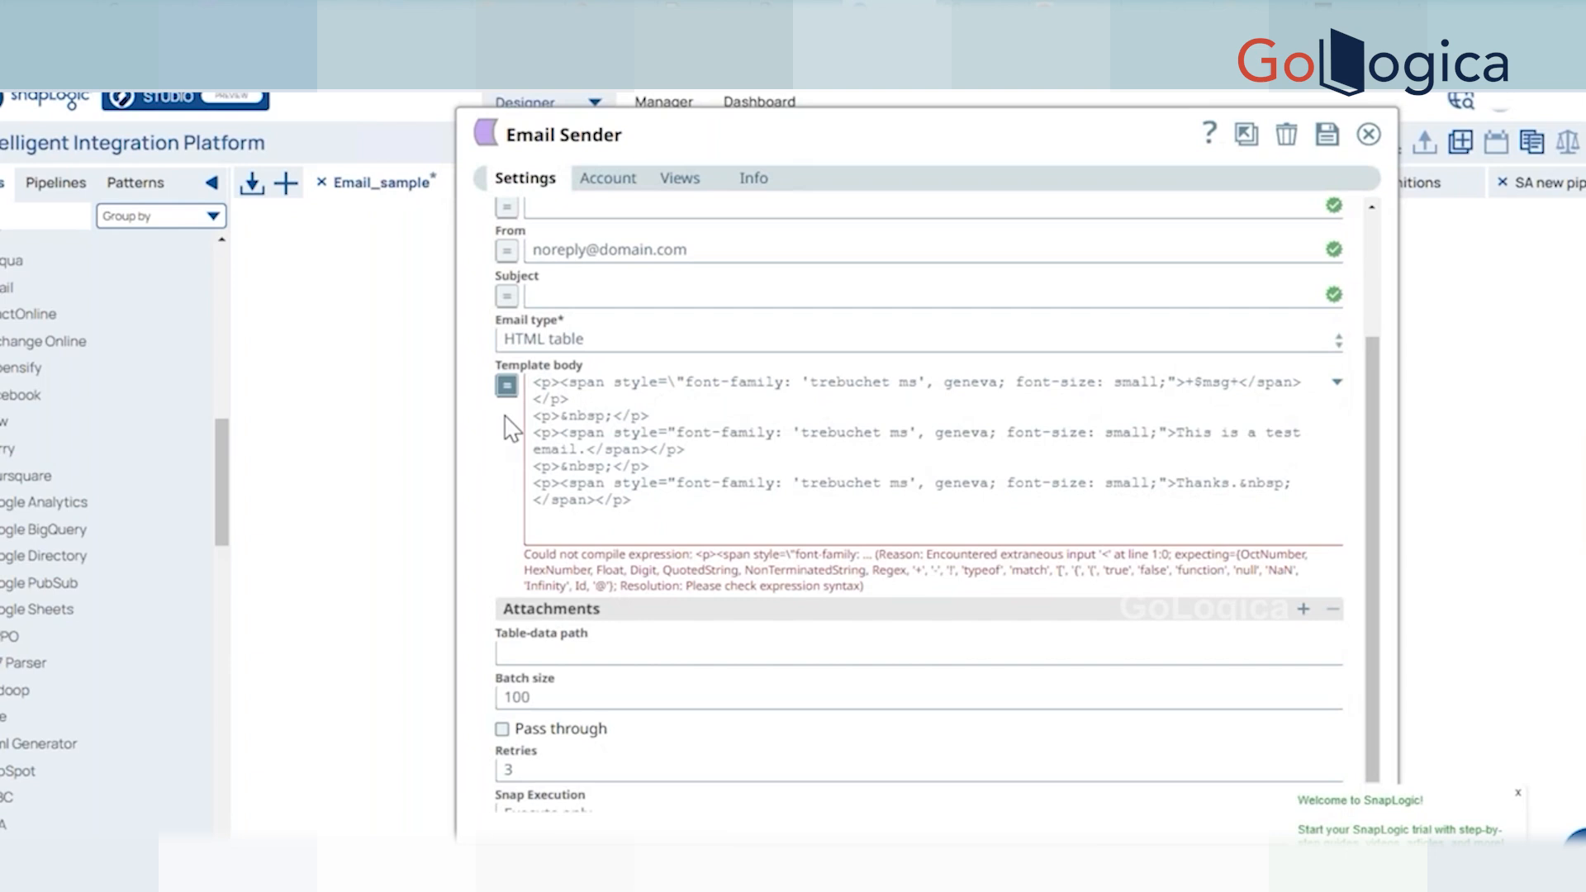
{"action": "scroll", "coordinate": [565, 446], "scroll_direction": "down", "scroll_amount": 1}
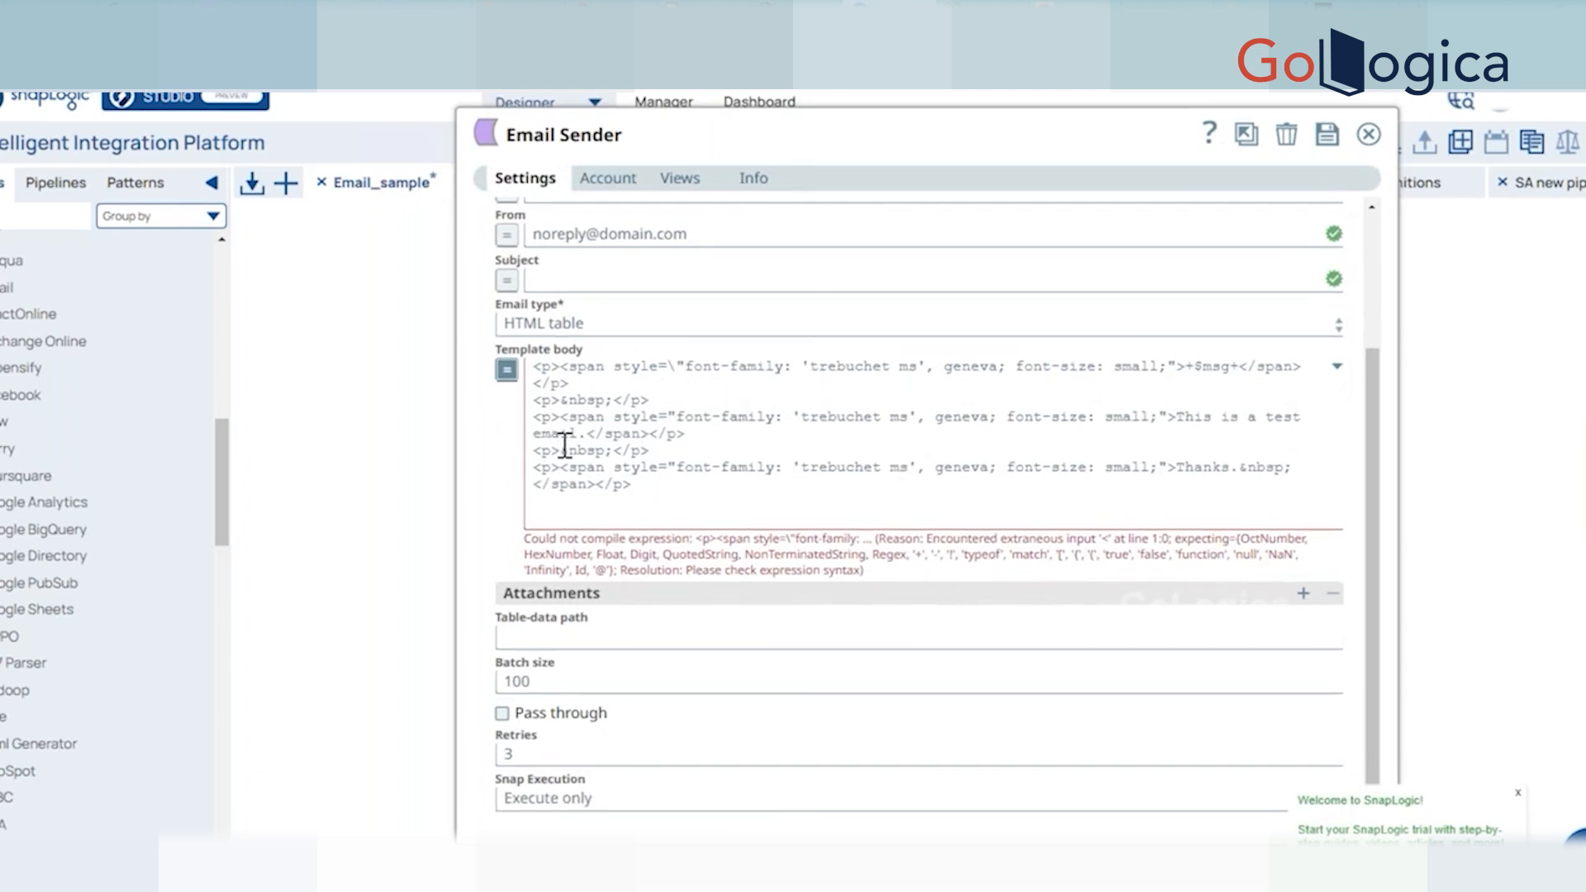
{"action": "scroll", "coordinate": [564, 446], "scroll_direction": "up", "scroll_amount": 3}
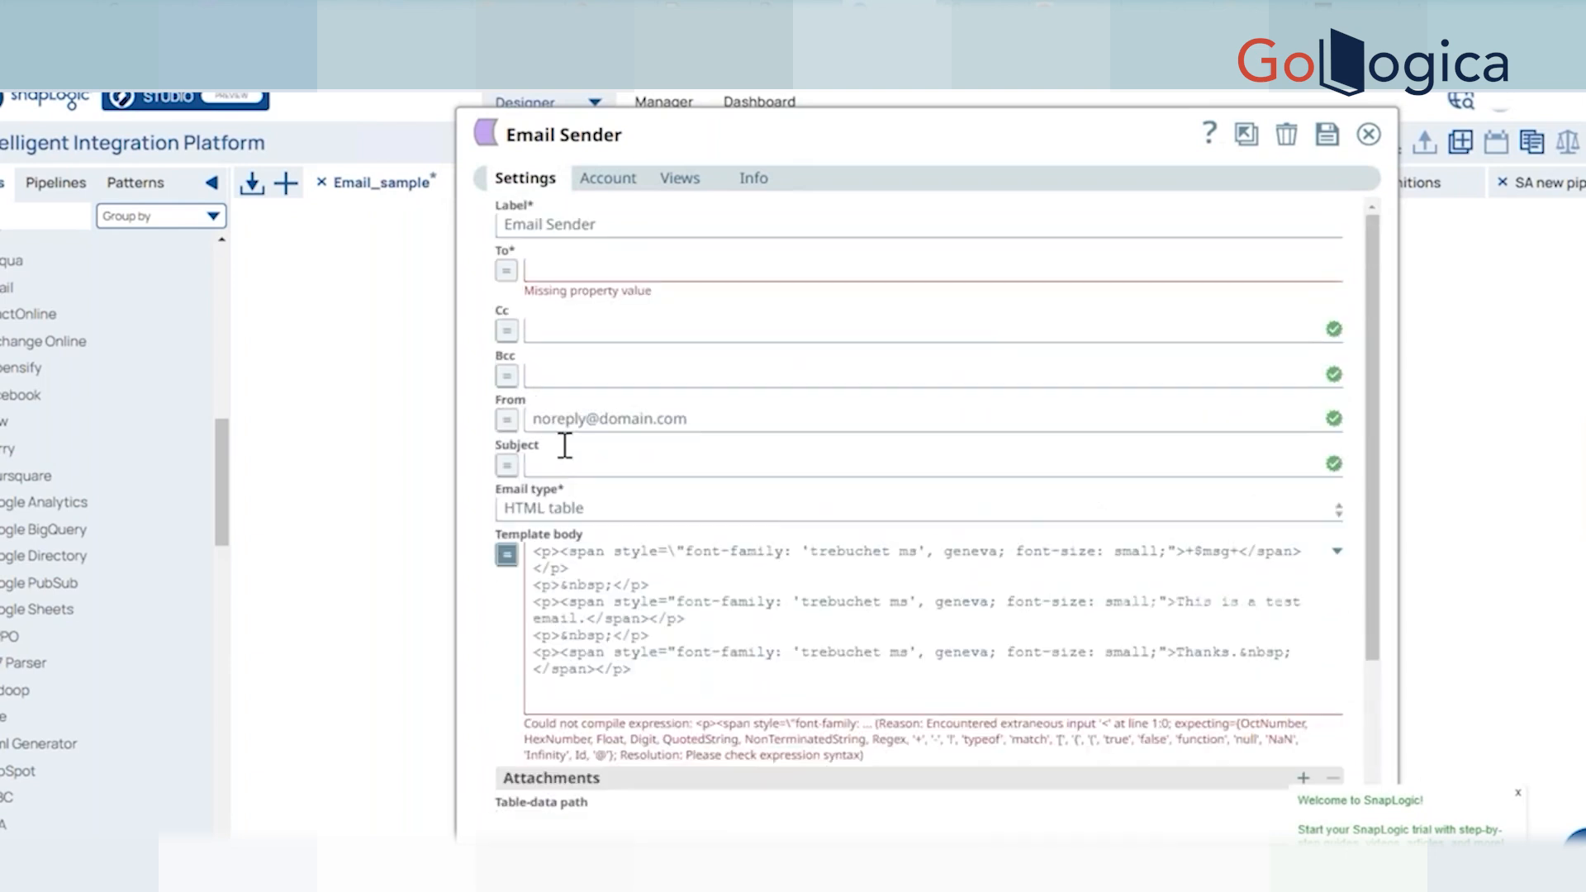
{"action": "scroll", "coordinate": [564, 447], "scroll_direction": "down", "scroll_amount": 3}
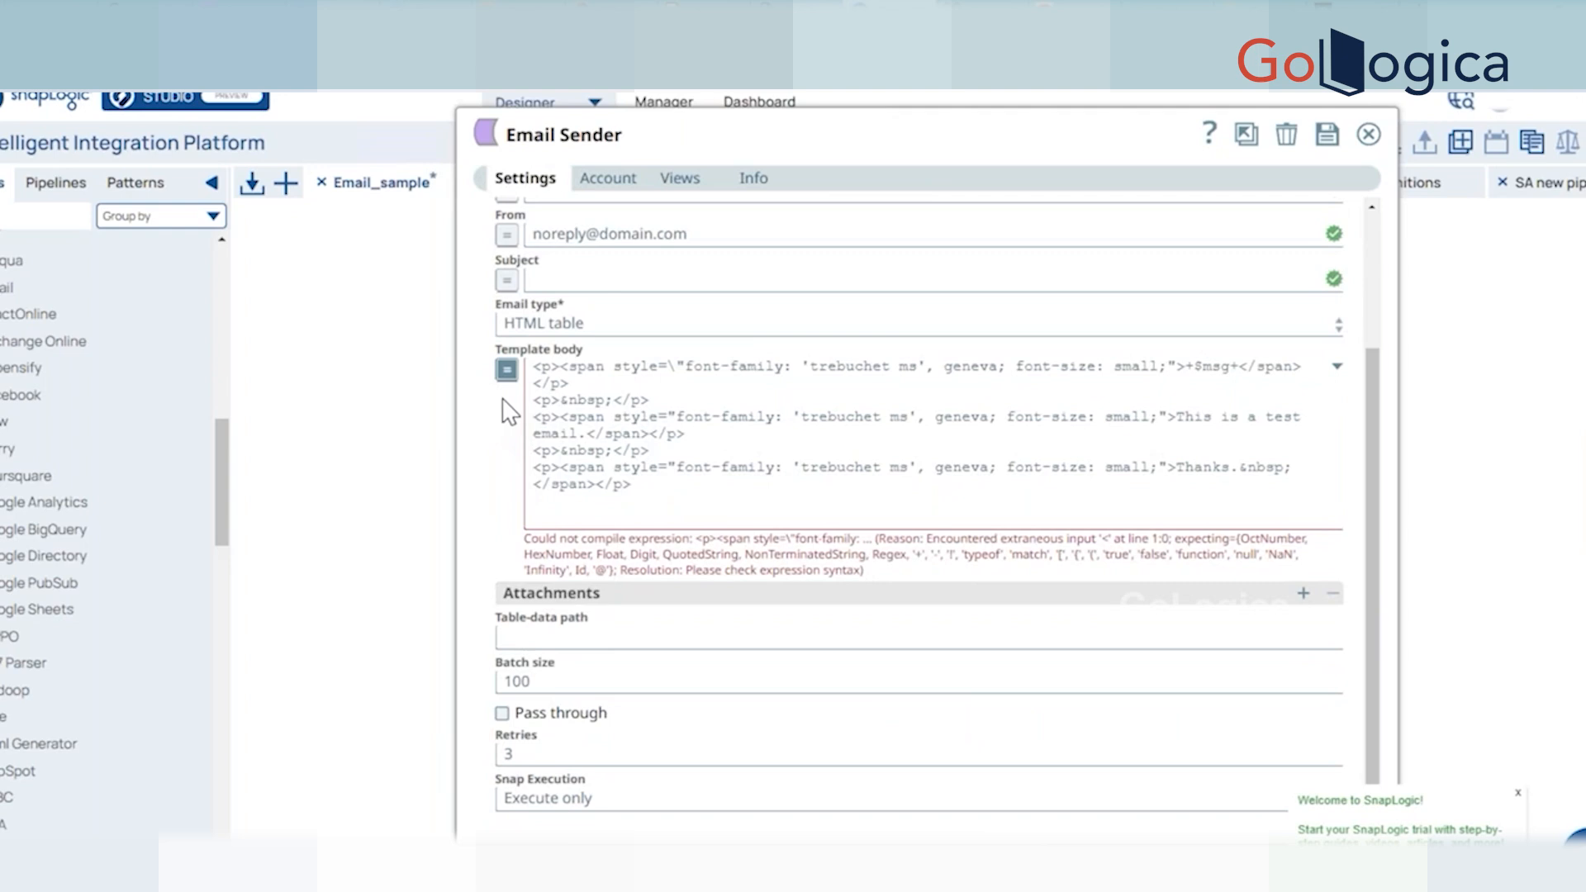
{"action": "left_click", "coordinate": [545, 326]}
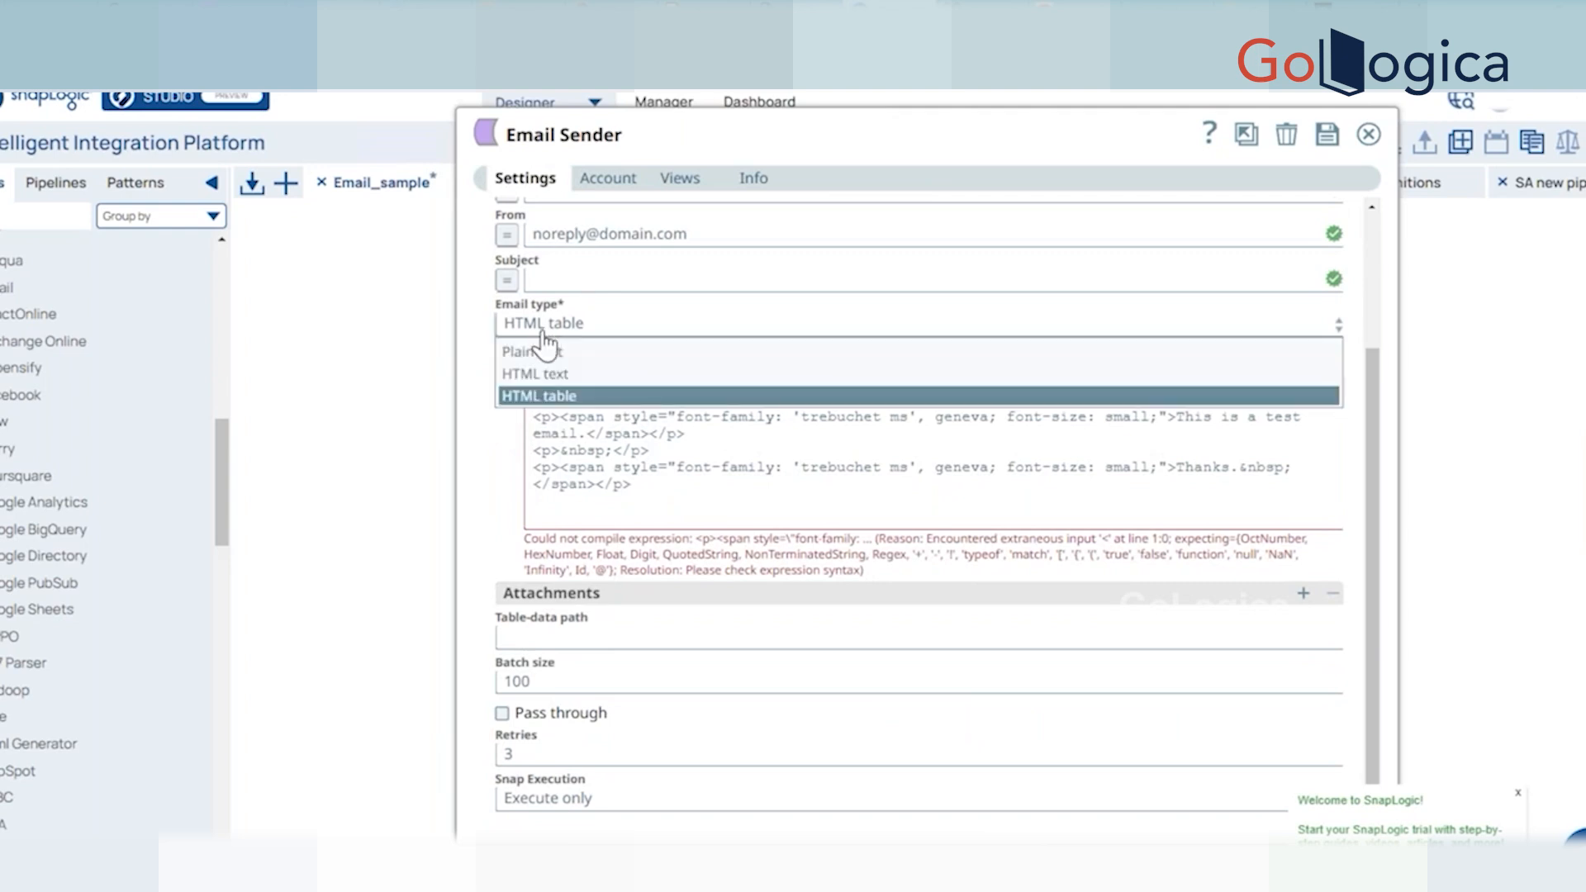
{"action": "left_click", "coordinate": [511, 453]}
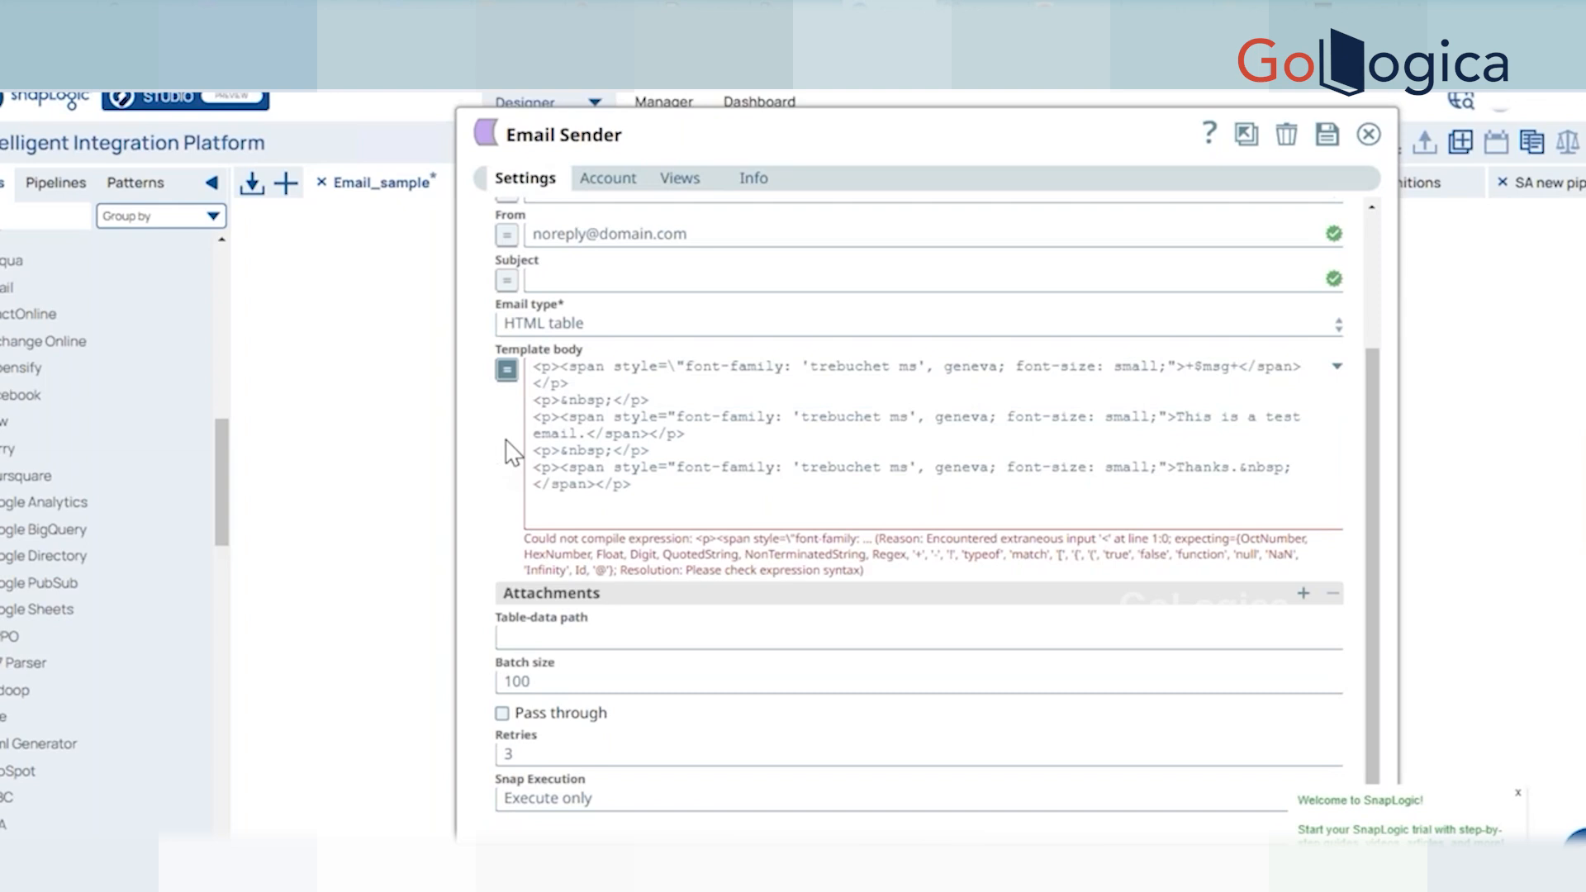
{"action": "left_click", "coordinate": [569, 335]}
{"action": "left_click", "coordinate": [571, 368]}
{"action": "left_click", "coordinate": [658, 488]}
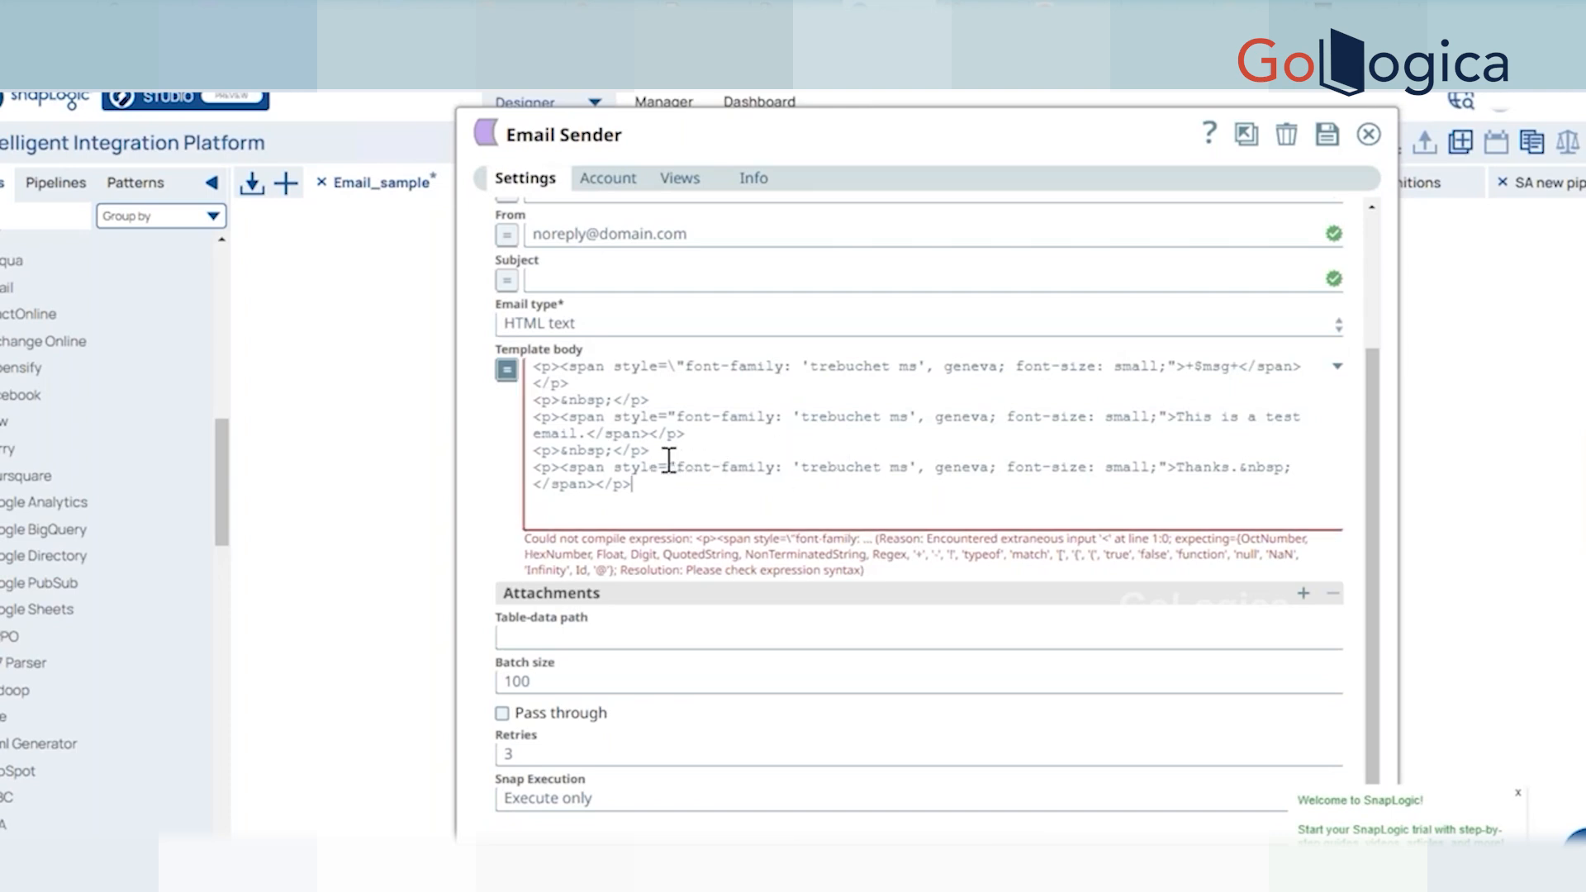
Widen the Email Sender dialog to fit the template body's long HTML lines and look over the code.
{"action": "left_click_drag", "start_coordinate": [460, 421], "coordinate": [912, 407]}
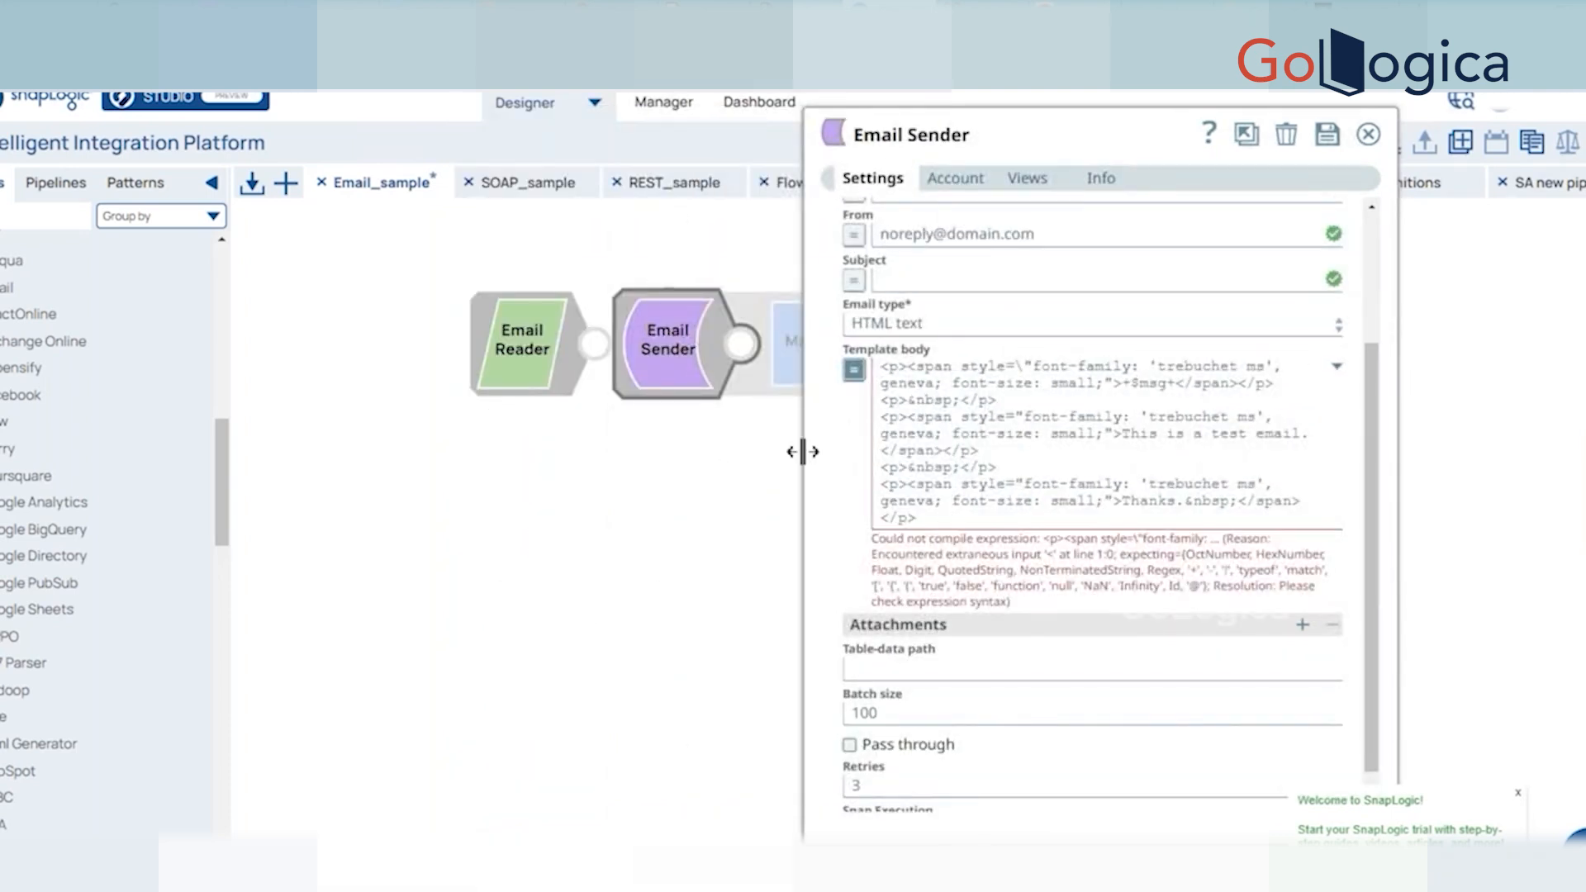
{"action": "left_click_drag", "start_coordinate": [803, 453], "coordinate": [387, 421]}
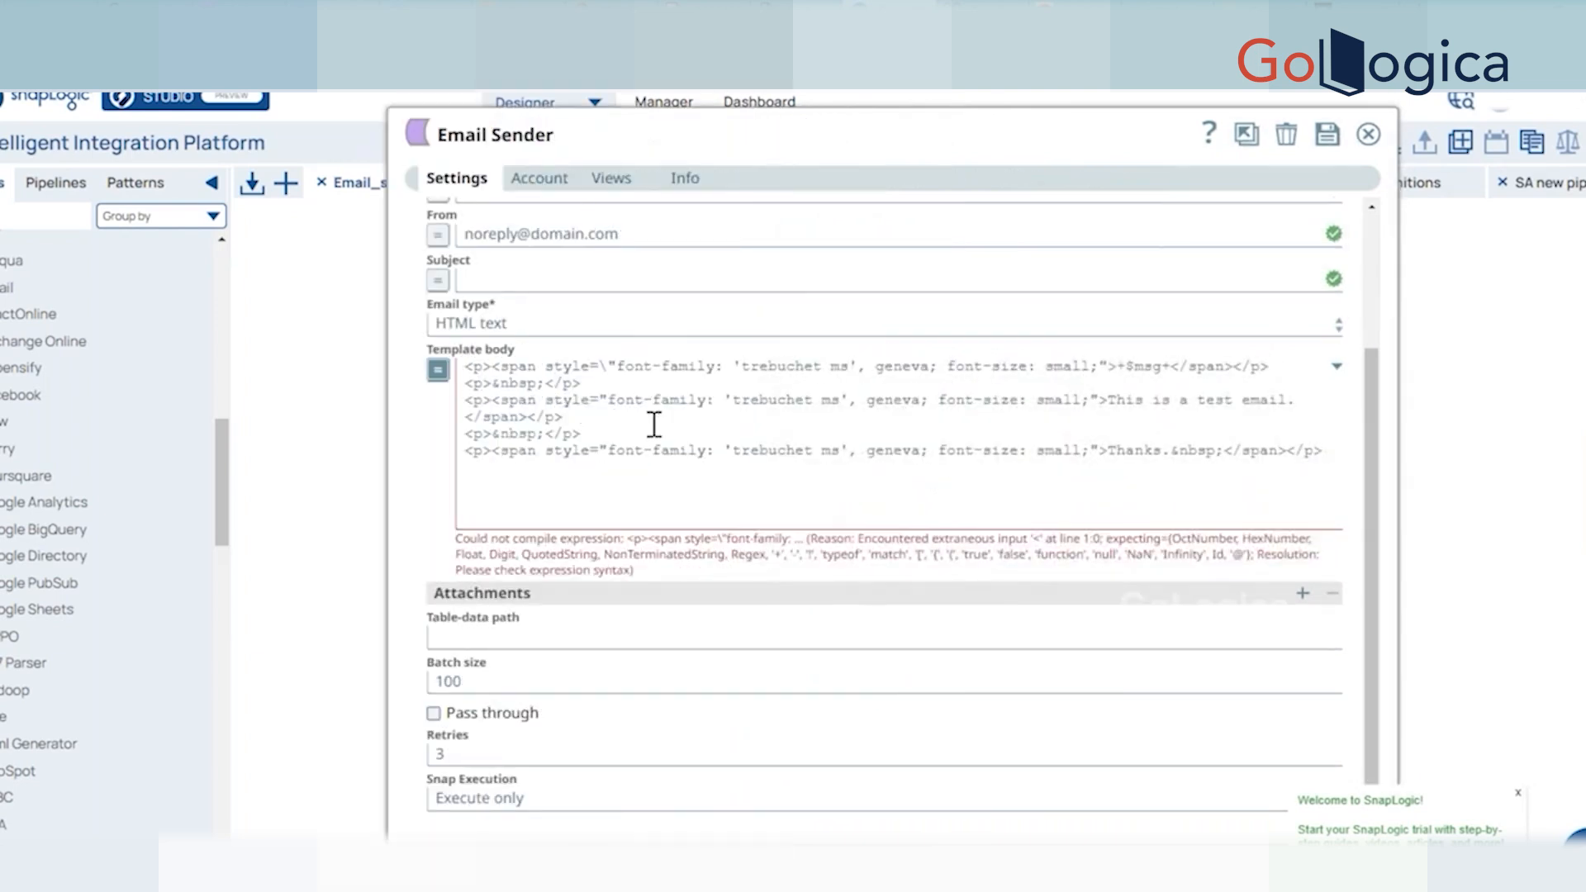
{"action": "left_click_drag", "start_coordinate": [605, 469], "coordinate": [471, 367]}
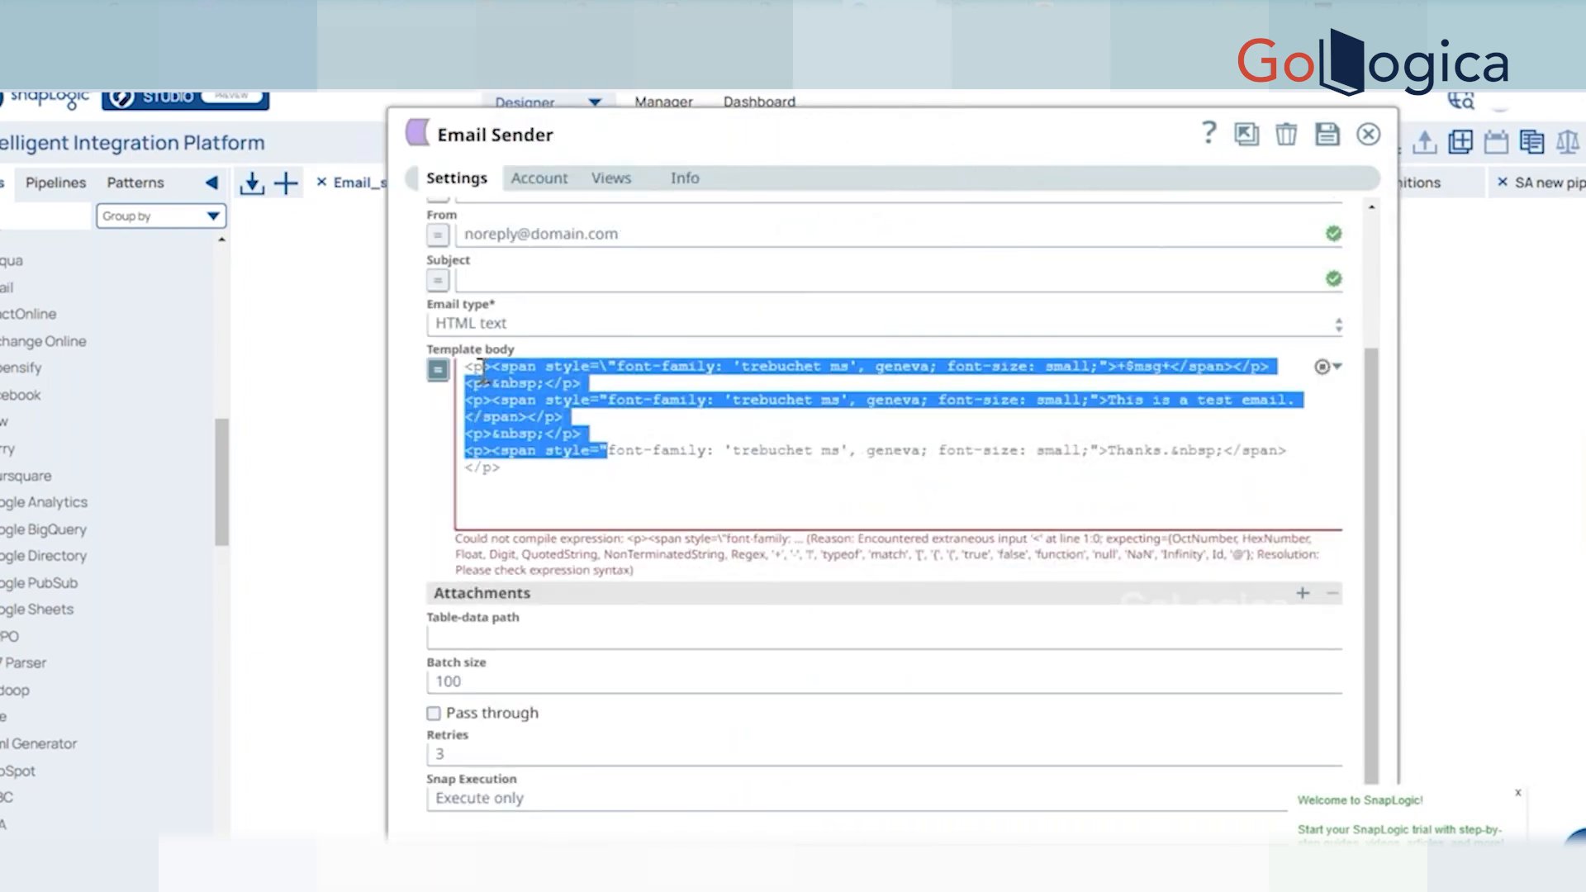
{"action": "left_click", "coordinate": [609, 454]}
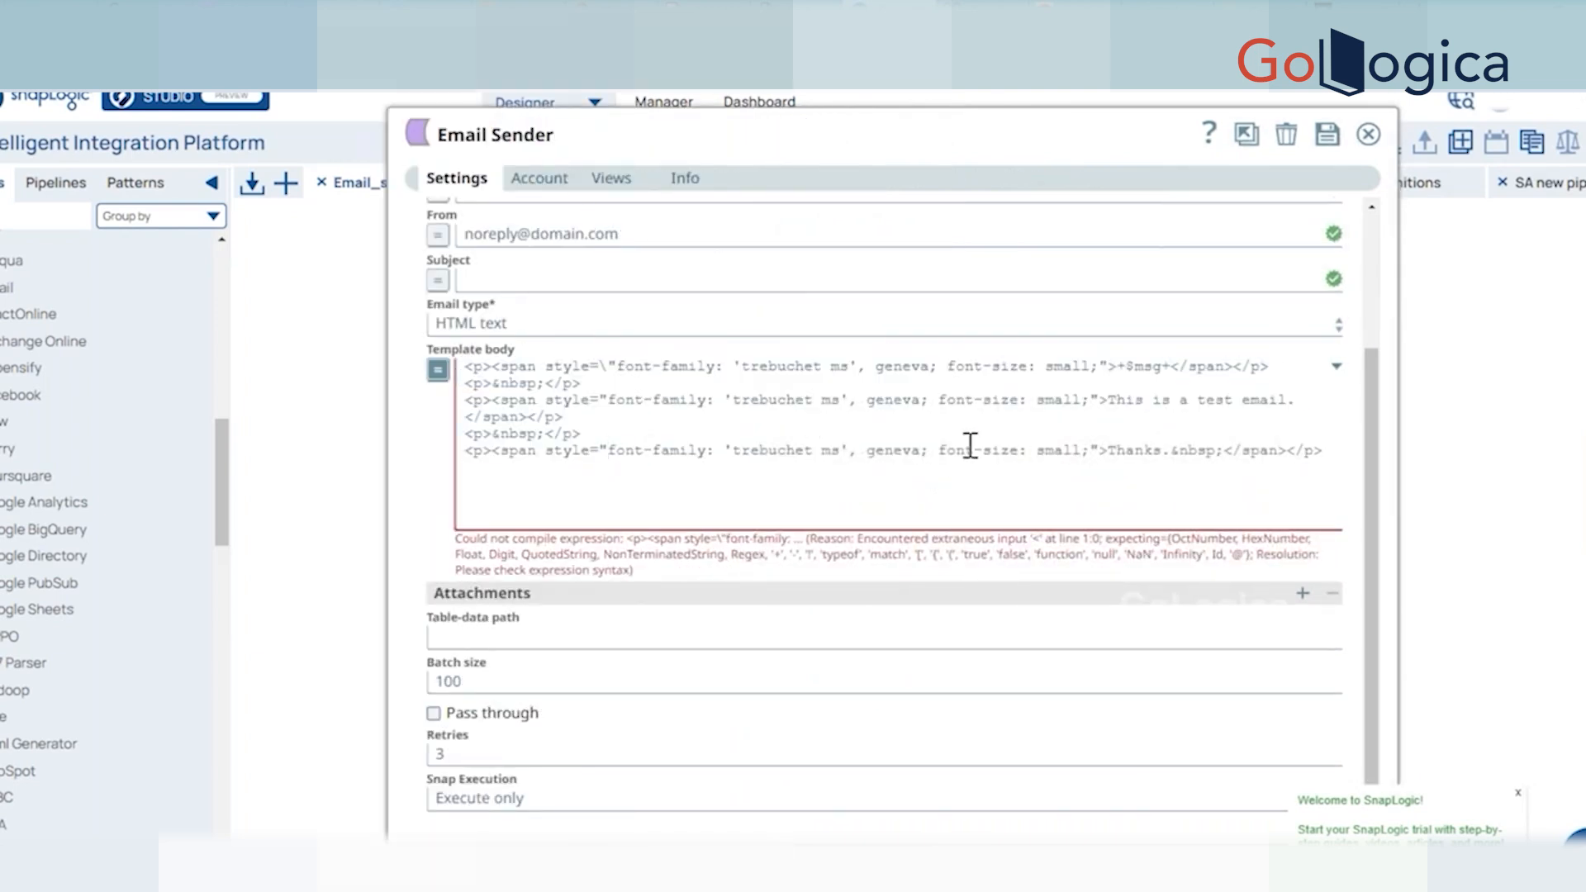
{"action": "left_click", "coordinate": [770, 438]}
Choose HTML table as the email type, save the Email Sender settings and close the dialog.
{"action": "left_click", "coordinate": [466, 331]}
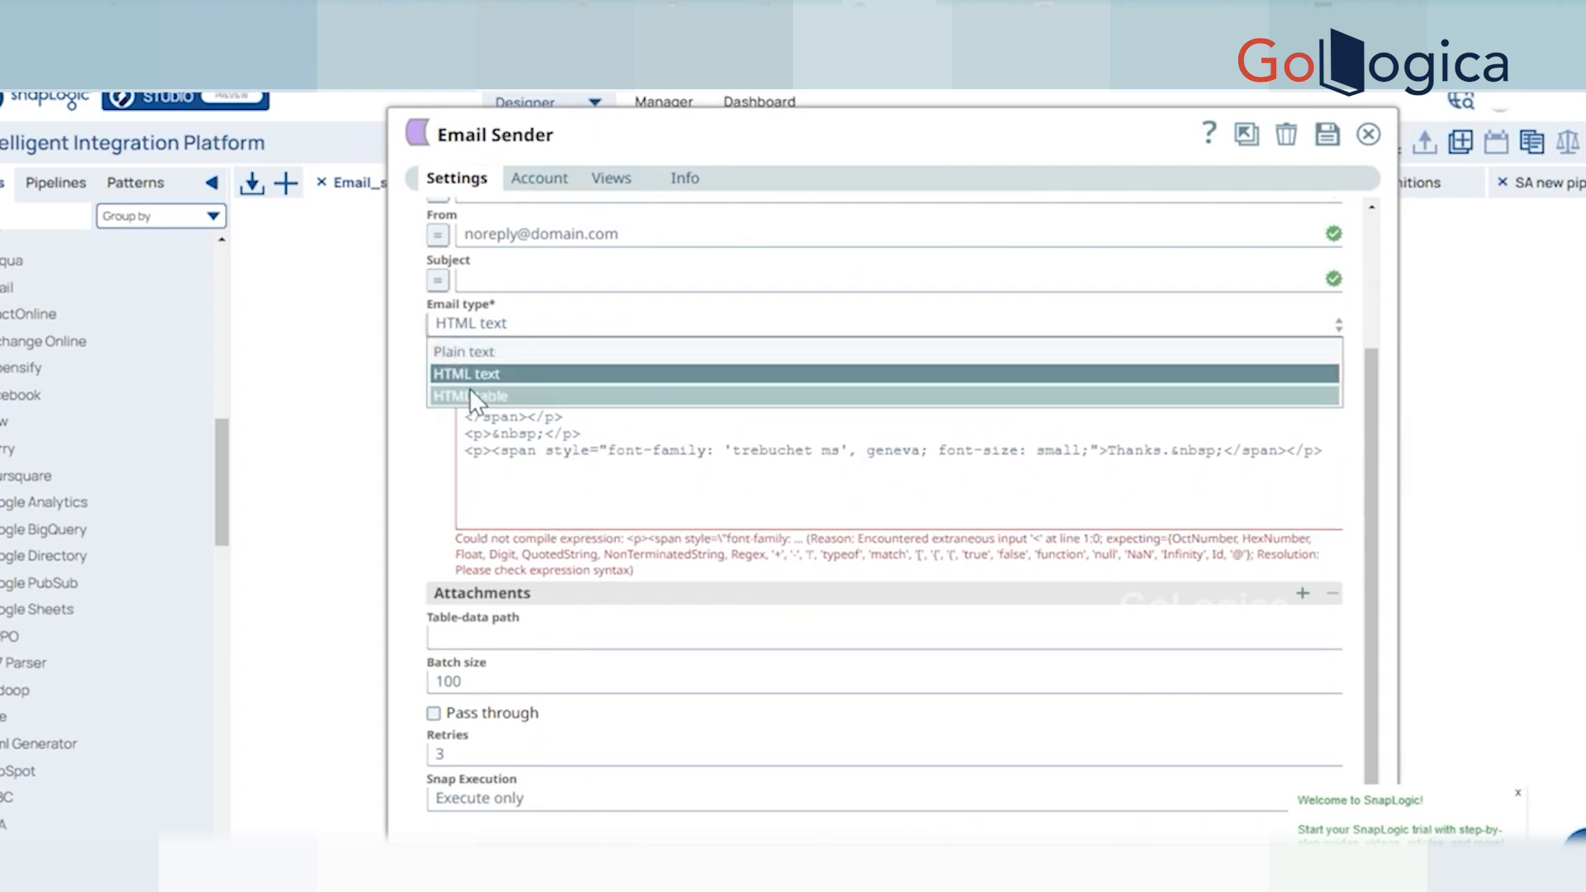
{"action": "left_click", "coordinate": [469, 390]}
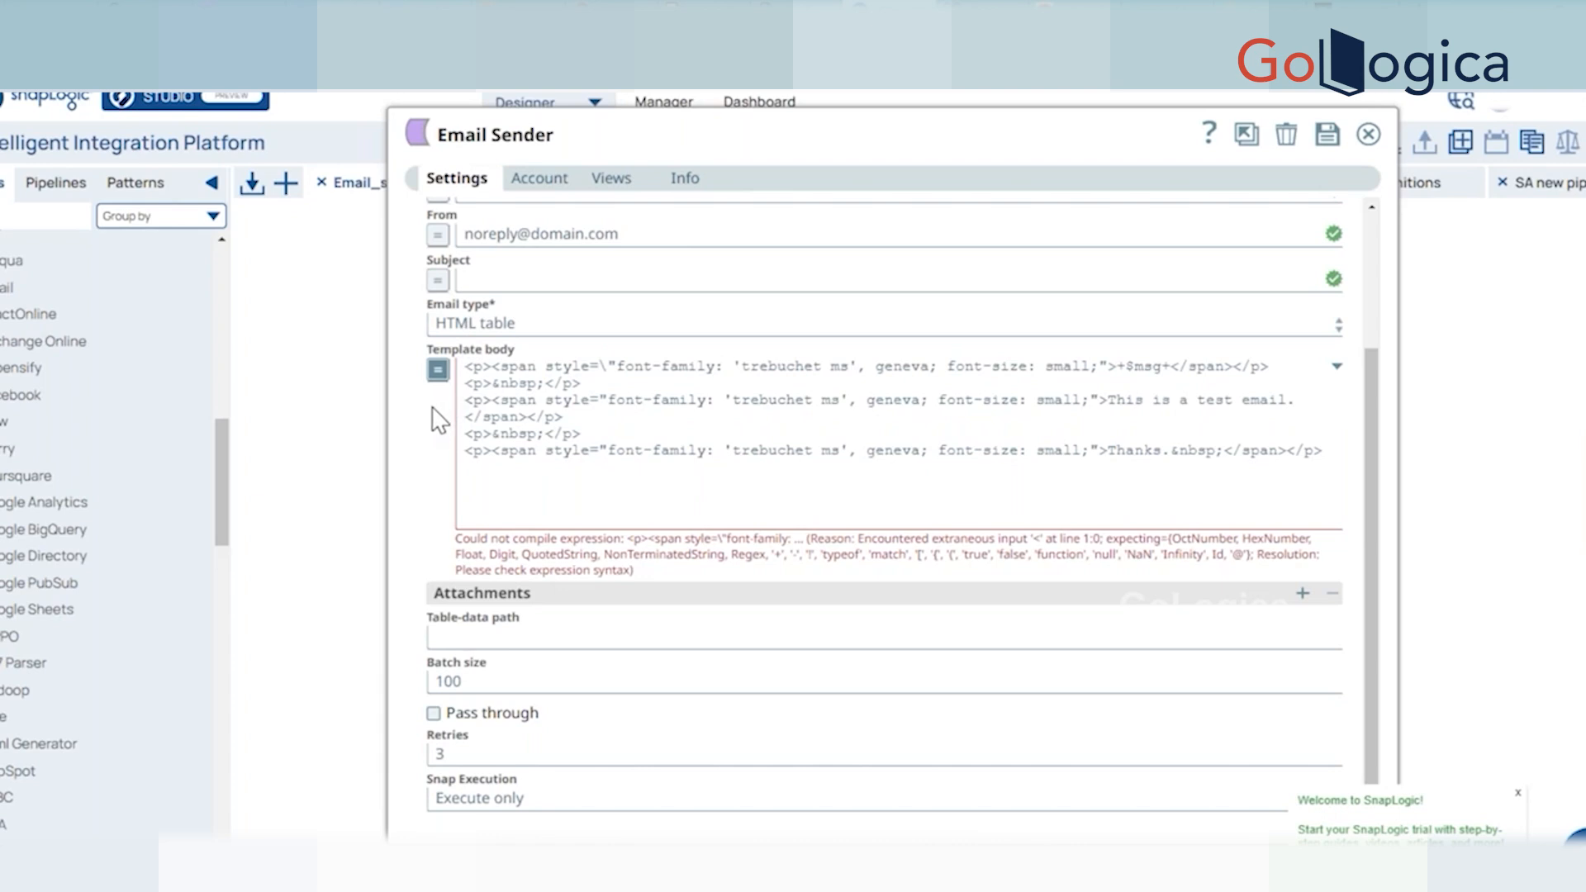
{"action": "left_click", "coordinate": [1325, 136]}
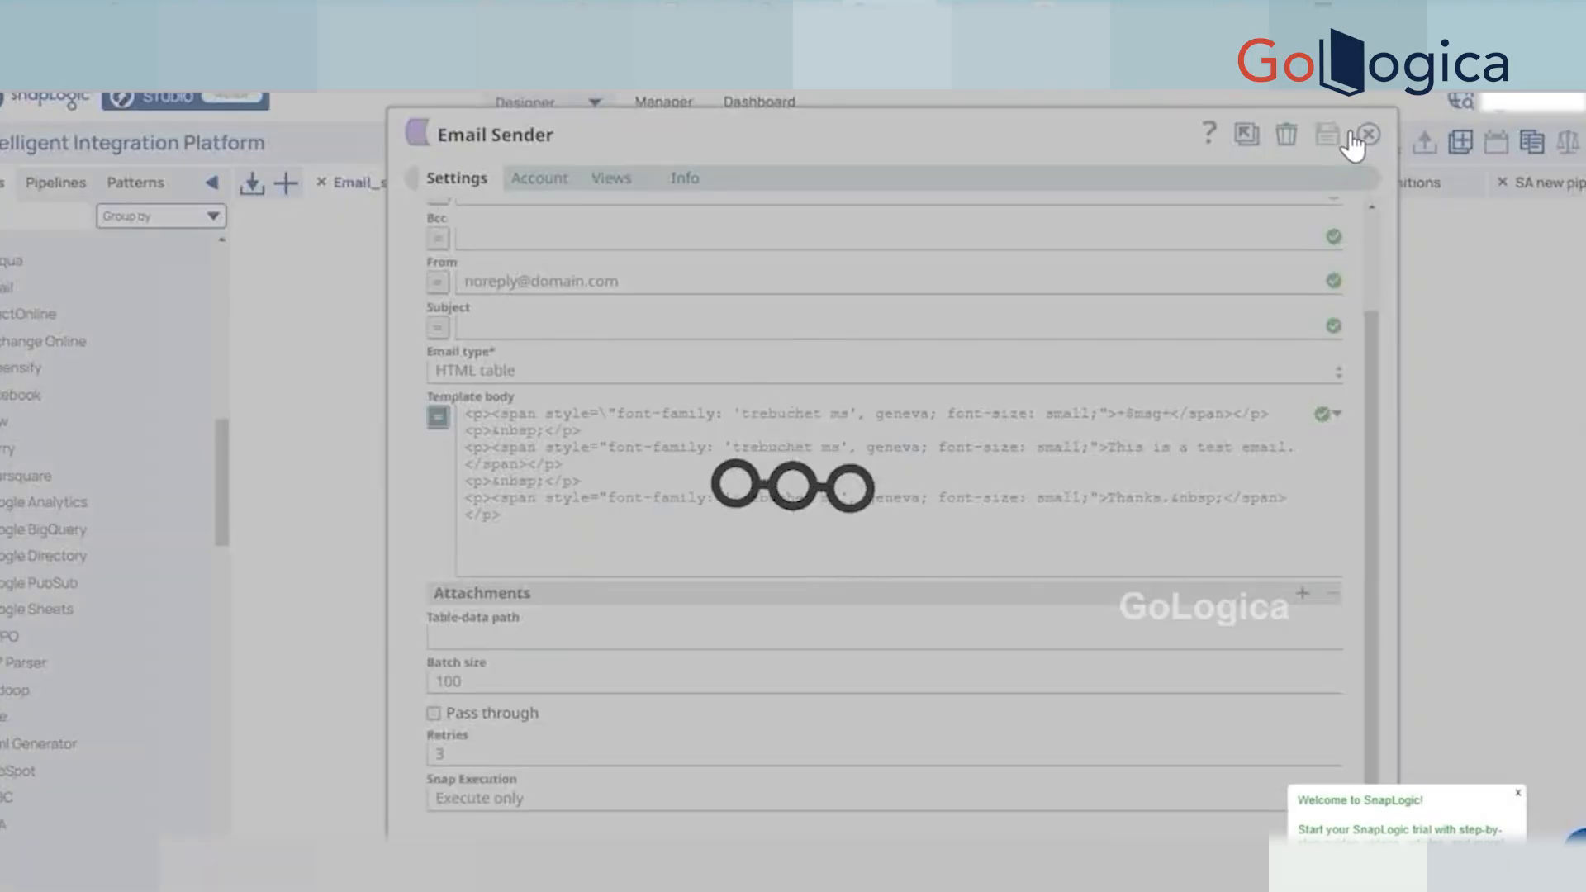
{"action": "left_click", "coordinate": [1367, 135]}
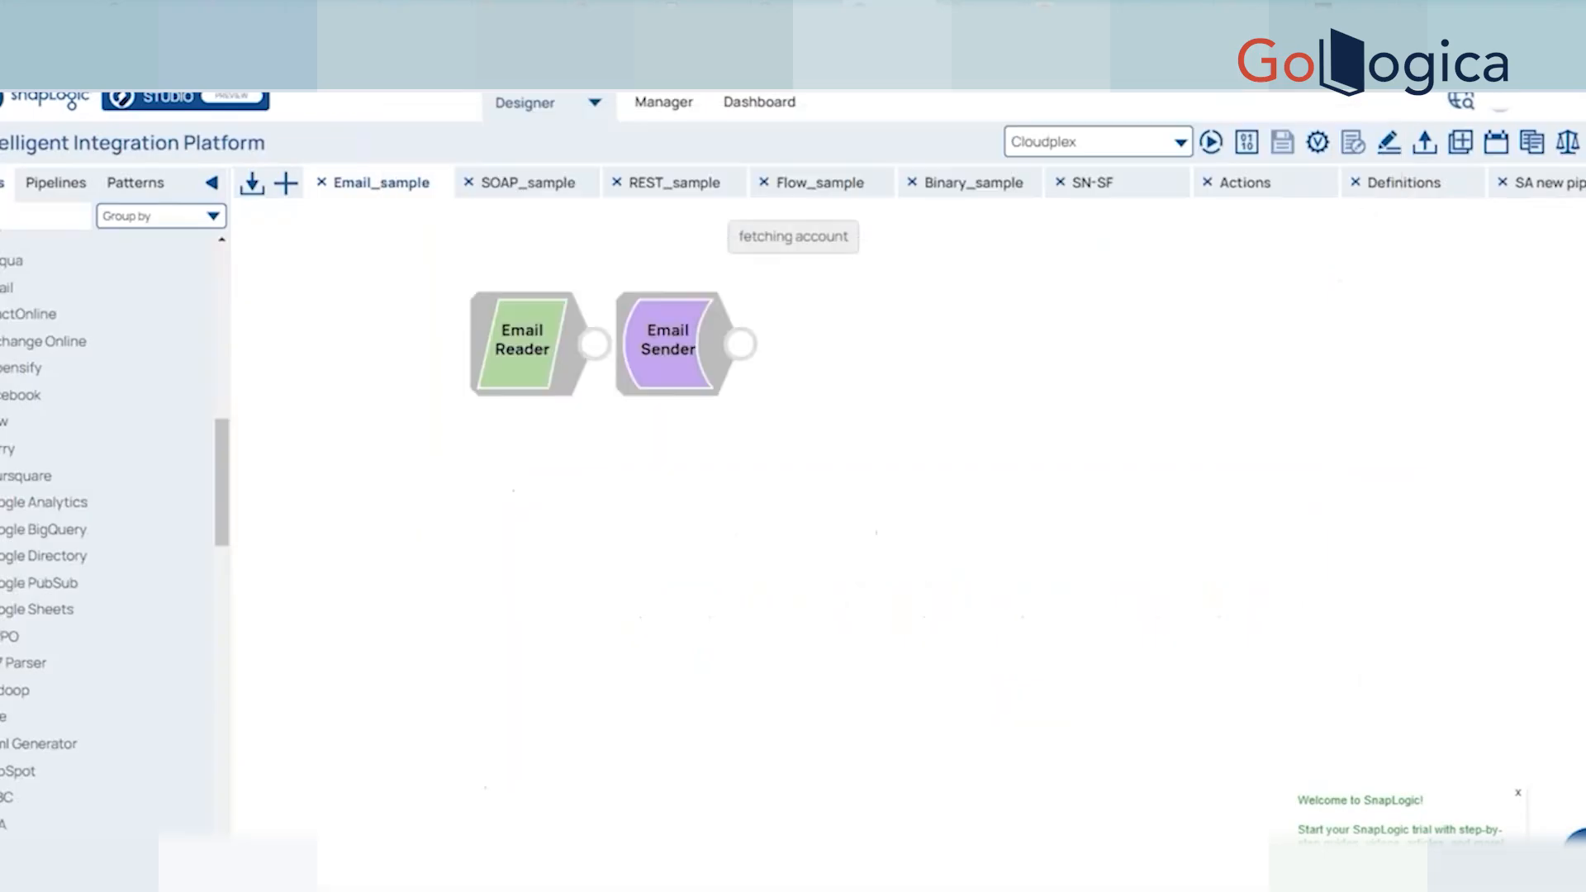
In the Mapper's settings, enter success as plain text in the first mapping row's expression and add a second mapping row.
{"action": "left_click_drag", "start_coordinate": [814, 376], "coordinate": [959, 376]}
{"action": "left_click", "coordinate": [1069, 404]}
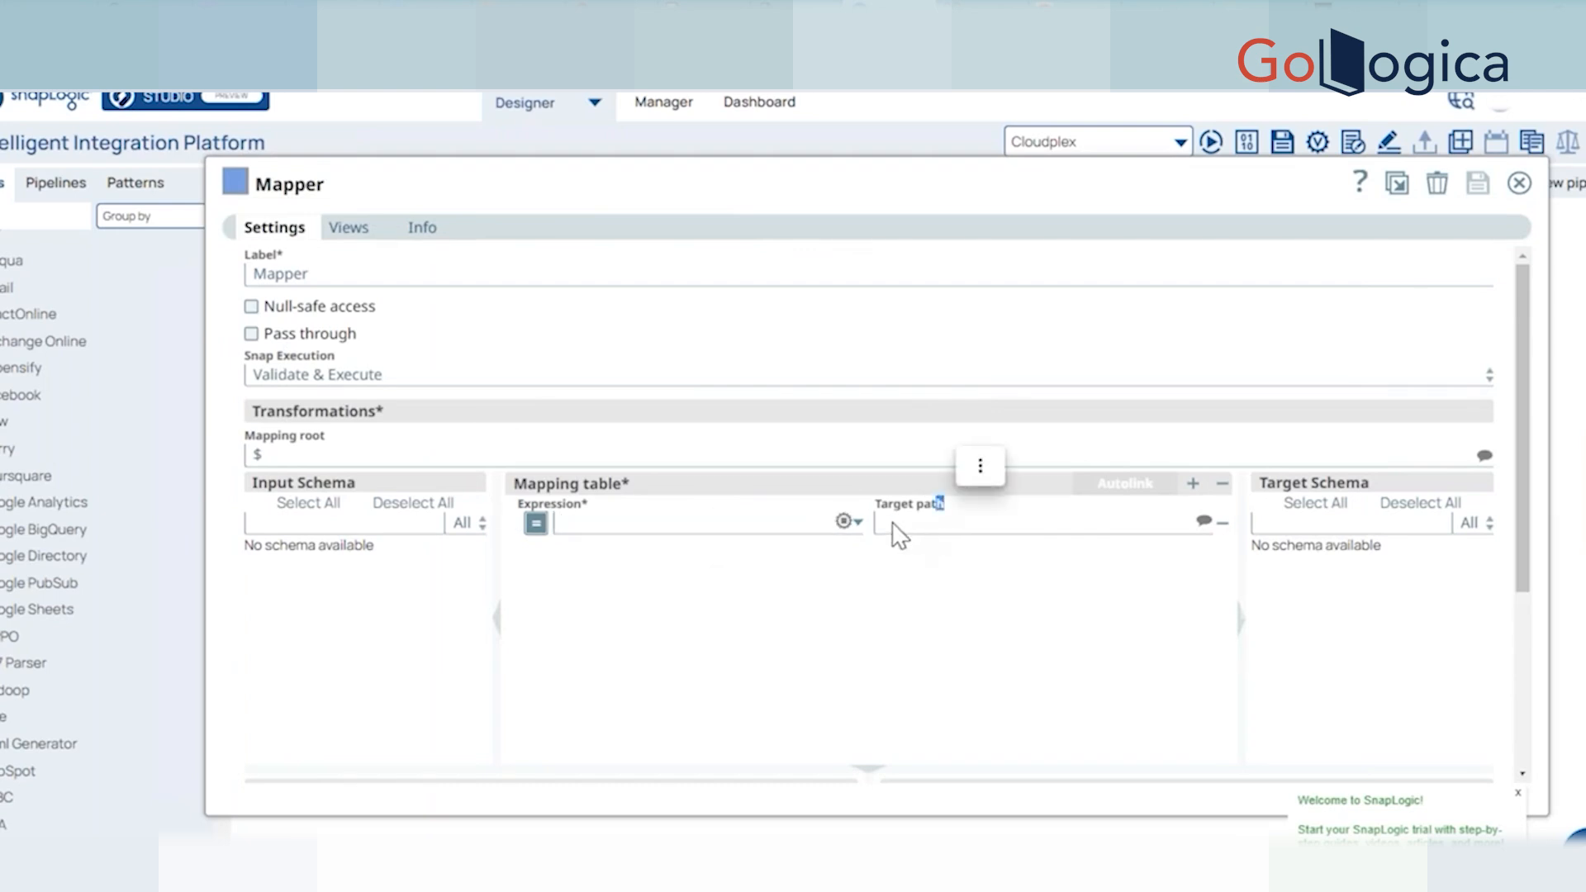
{"action": "left_click", "coordinate": [692, 521]}
{"action": "type", "text": "success"}
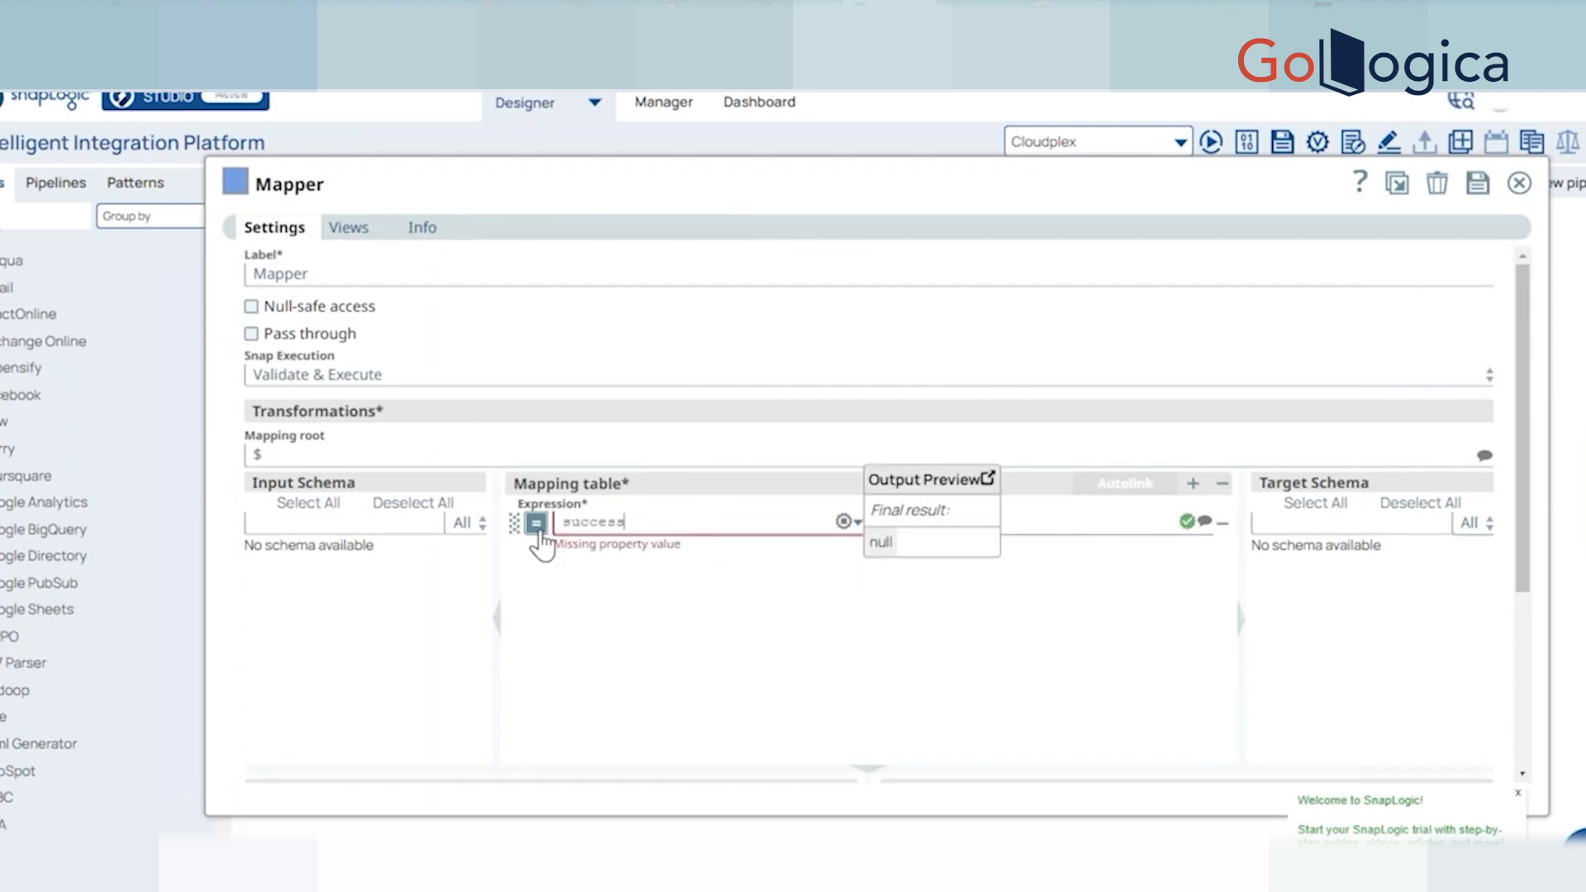
{"action": "left_click", "coordinate": [1127, 553]}
{"action": "left_click", "coordinate": [1192, 483]}
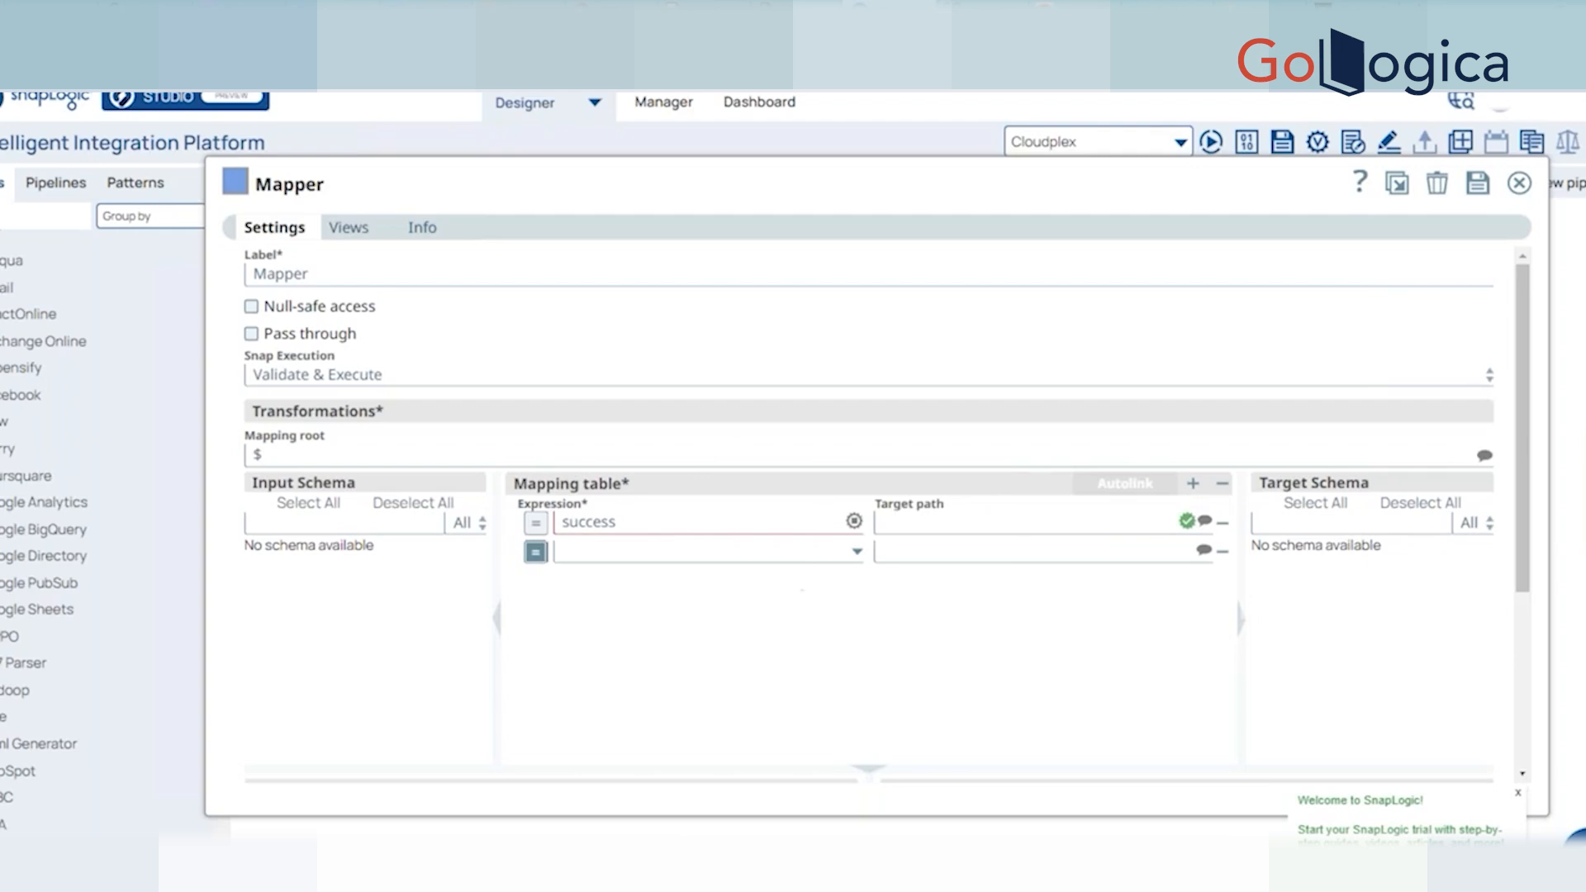
Set the second mapping row's expression to 123, and enter target paths status for the first row and emp_id for the second.
{"action": "left_click", "coordinate": [689, 551]}
{"action": "type", "text": "123"}
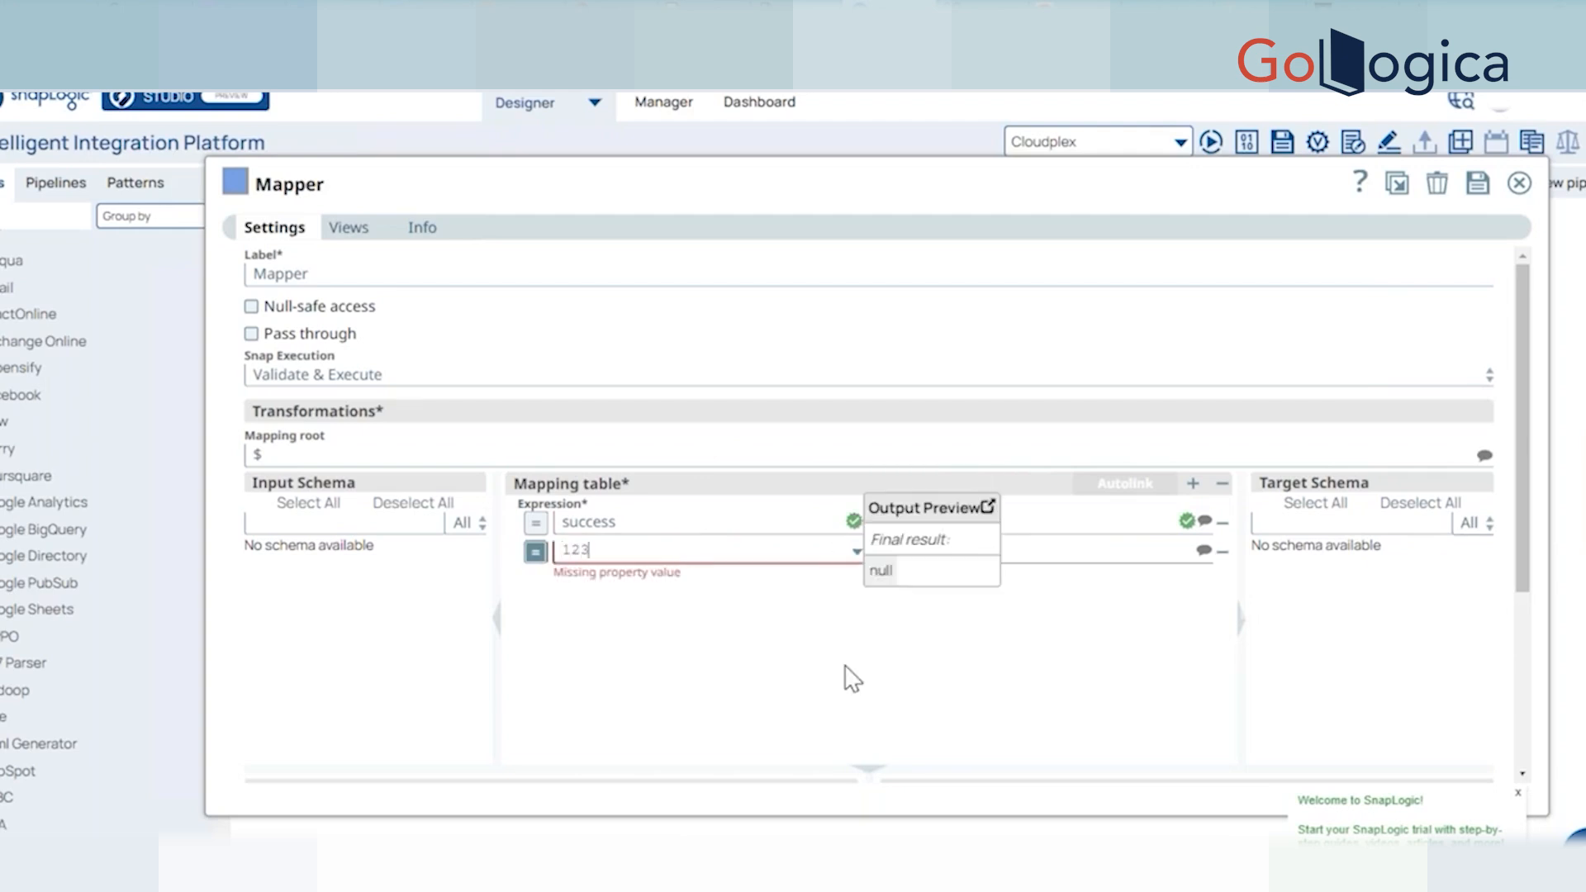
{"action": "left_click", "coordinate": [844, 664]}
{"action": "left_click", "coordinate": [1011, 528]}
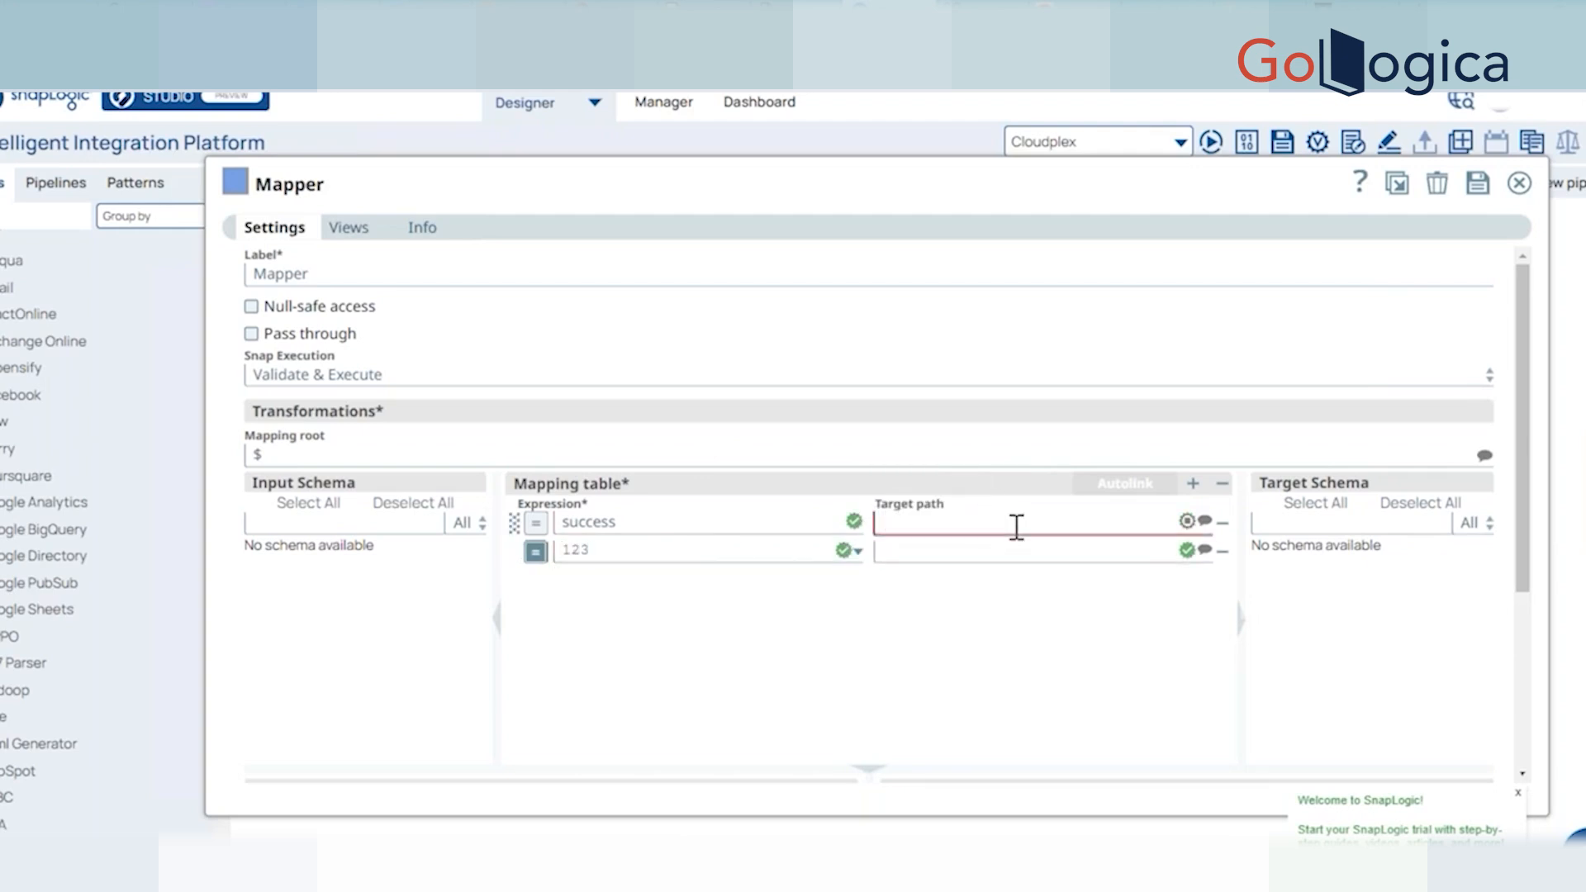
{"action": "type", "text": "status"}
{"action": "left_click", "coordinate": [993, 549]}
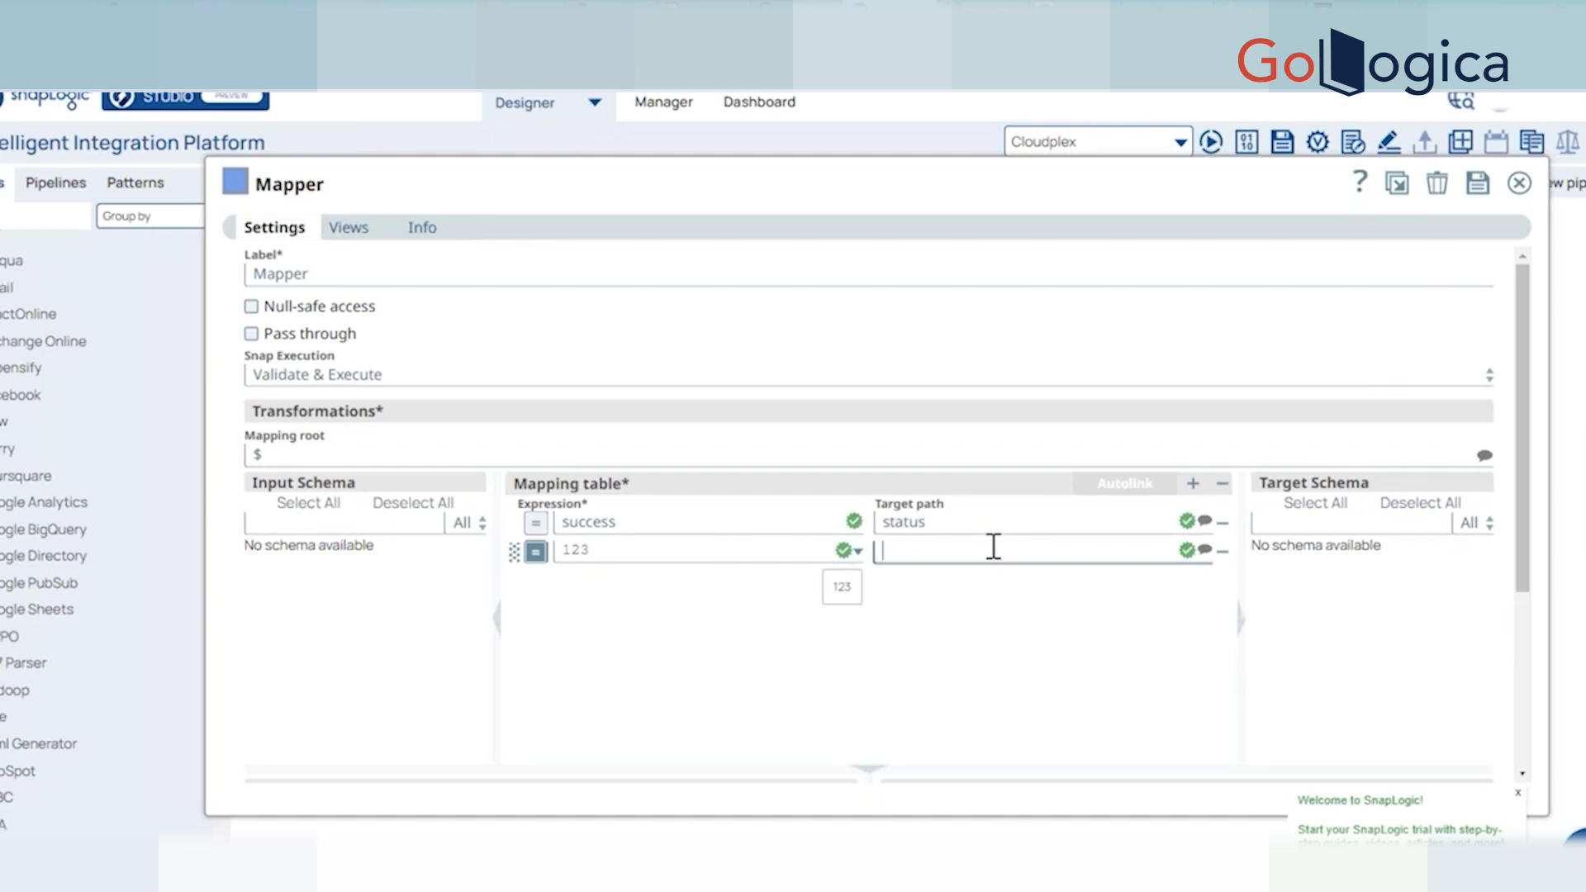
{"action": "type", "text": "emp_id"}
Add a third mapping row with the plain-text expression test user and target path user, and save the Mapper.
{"action": "left_click", "coordinate": [1192, 484]}
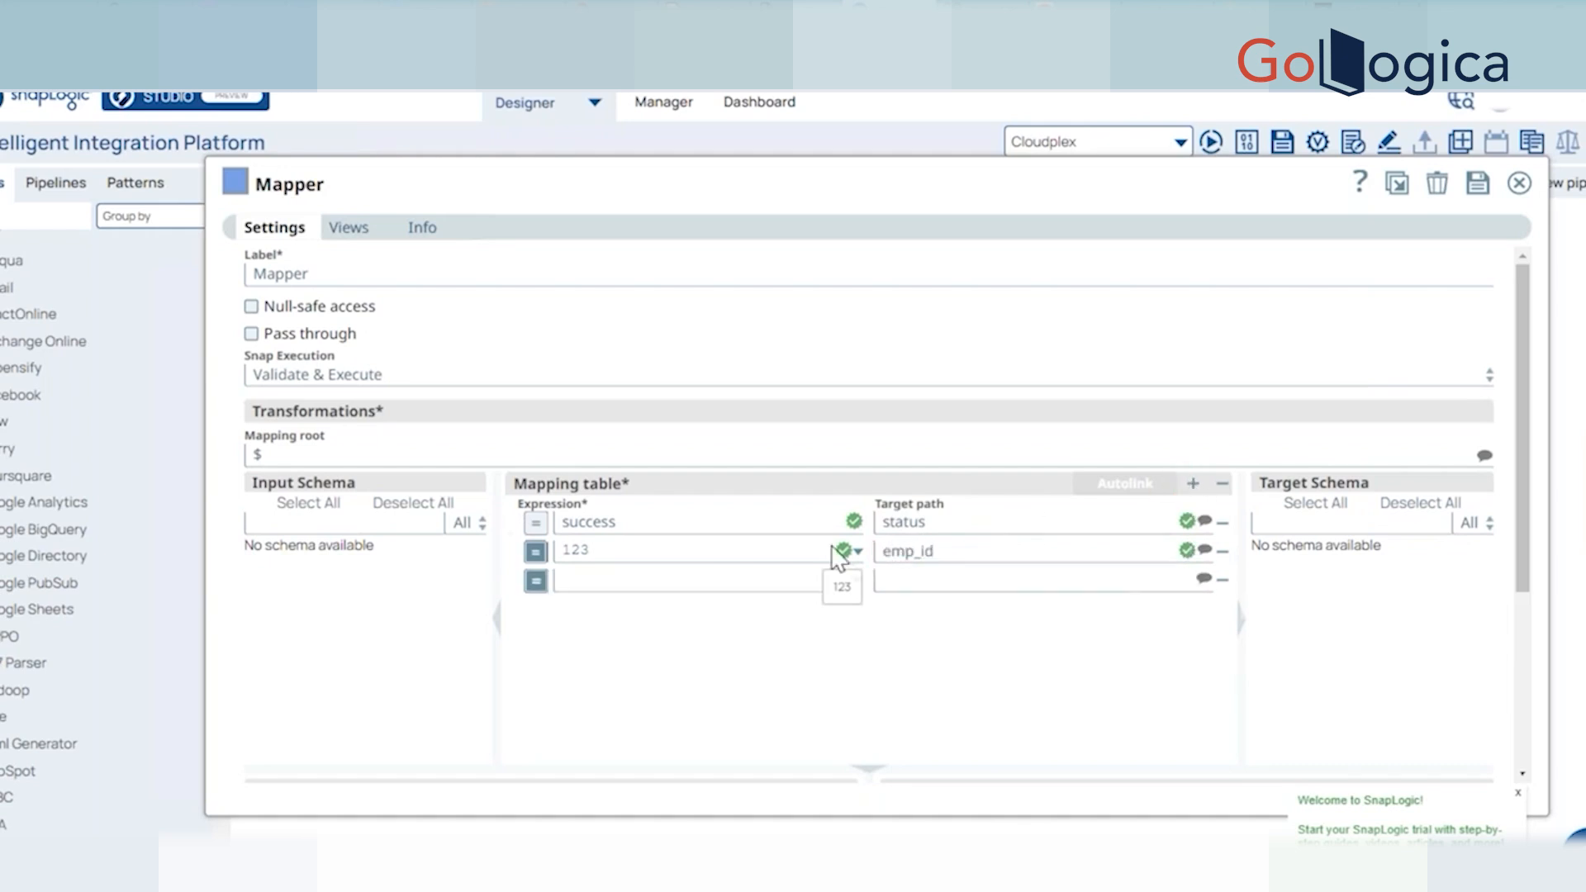
{"action": "left_click", "coordinate": [686, 577]}
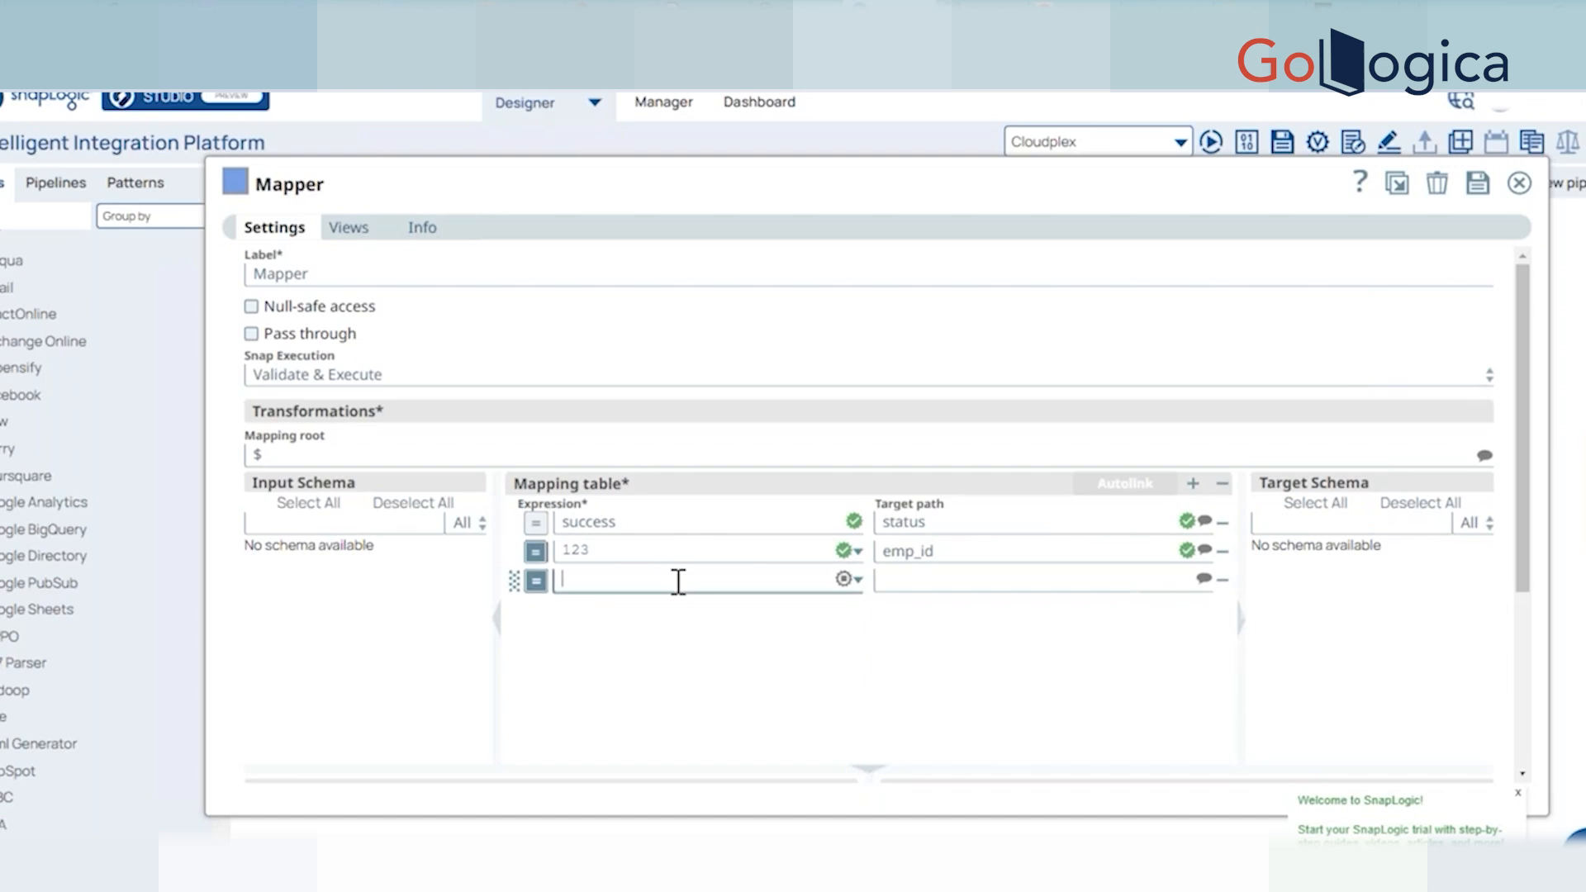
{"action": "type", "text": "test user"}
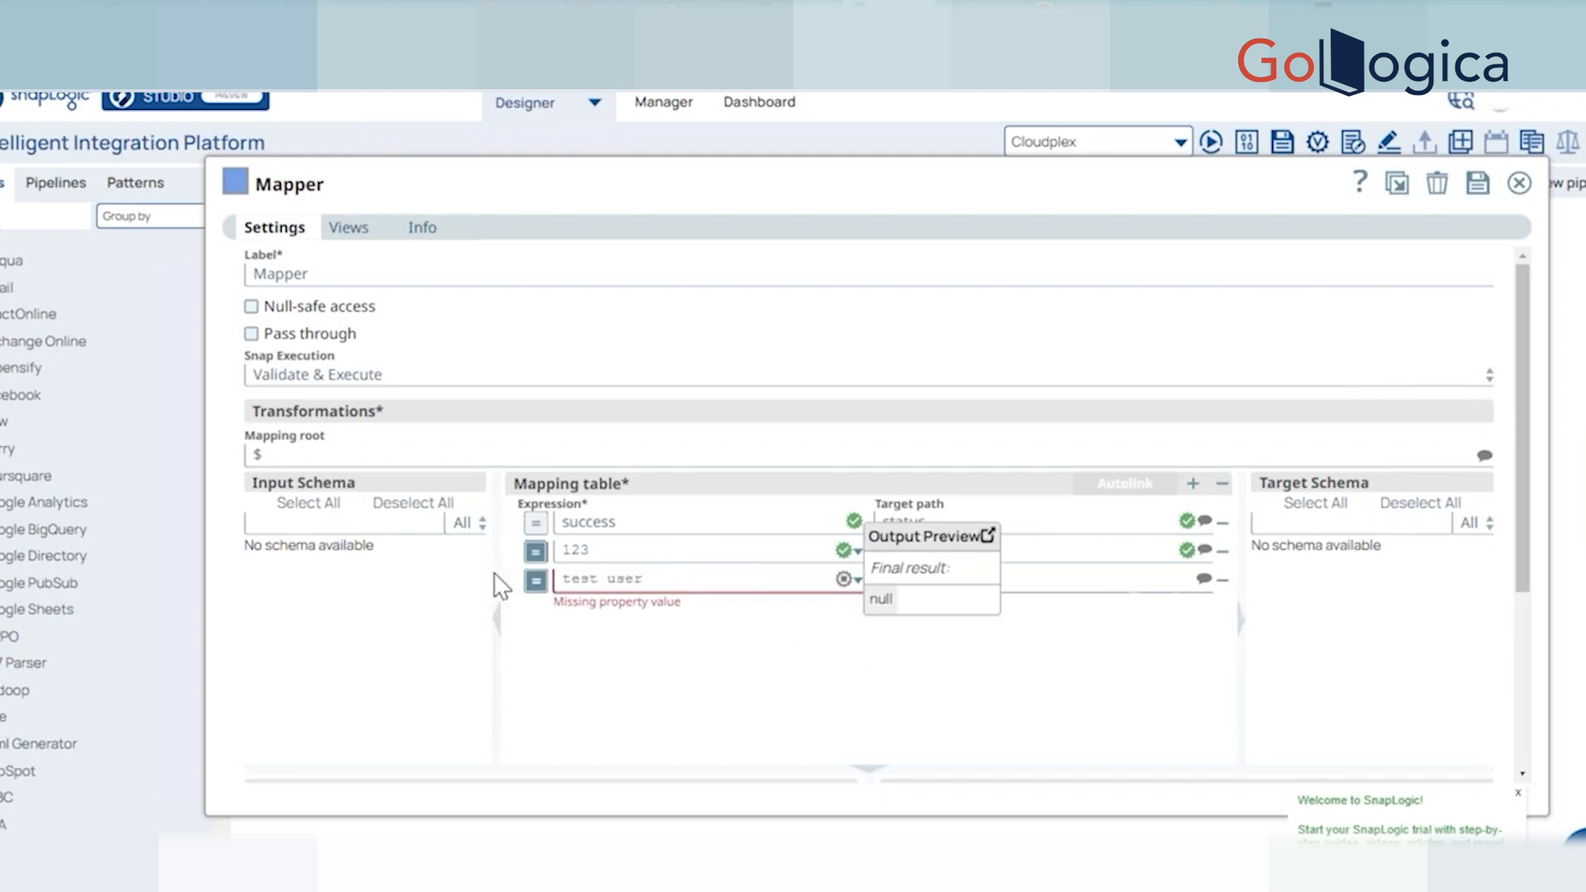
{"action": "left_click", "coordinate": [913, 578]}
{"action": "type", "text": "us"}
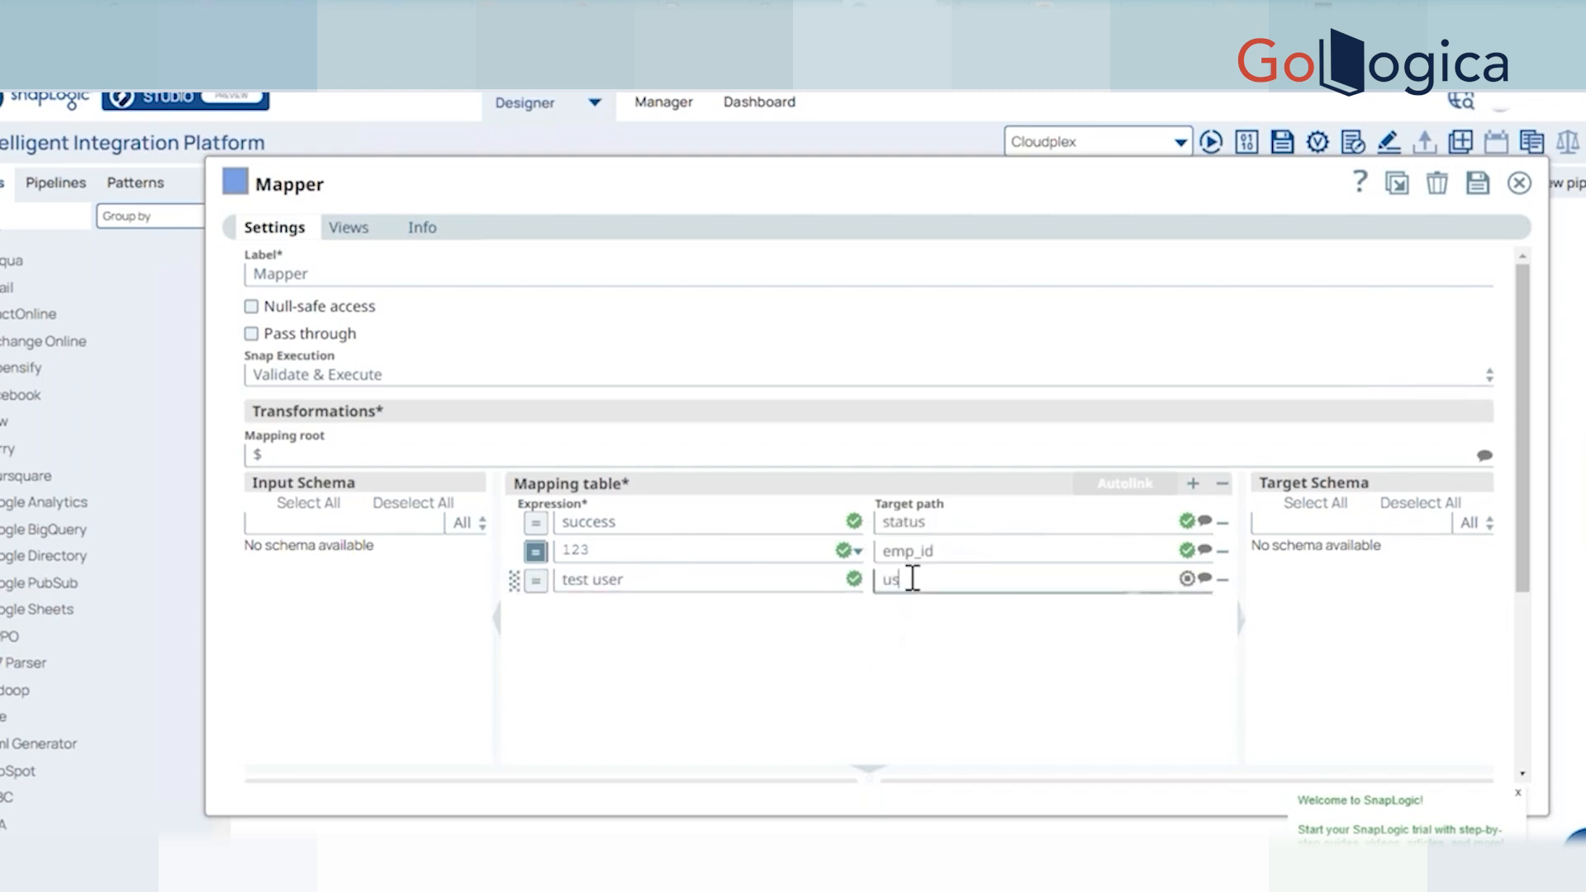
{"action": "type", "text": "er"}
{"action": "left_click", "coordinate": [1310, 641]}
{"action": "left_click", "coordinate": [1478, 182]}
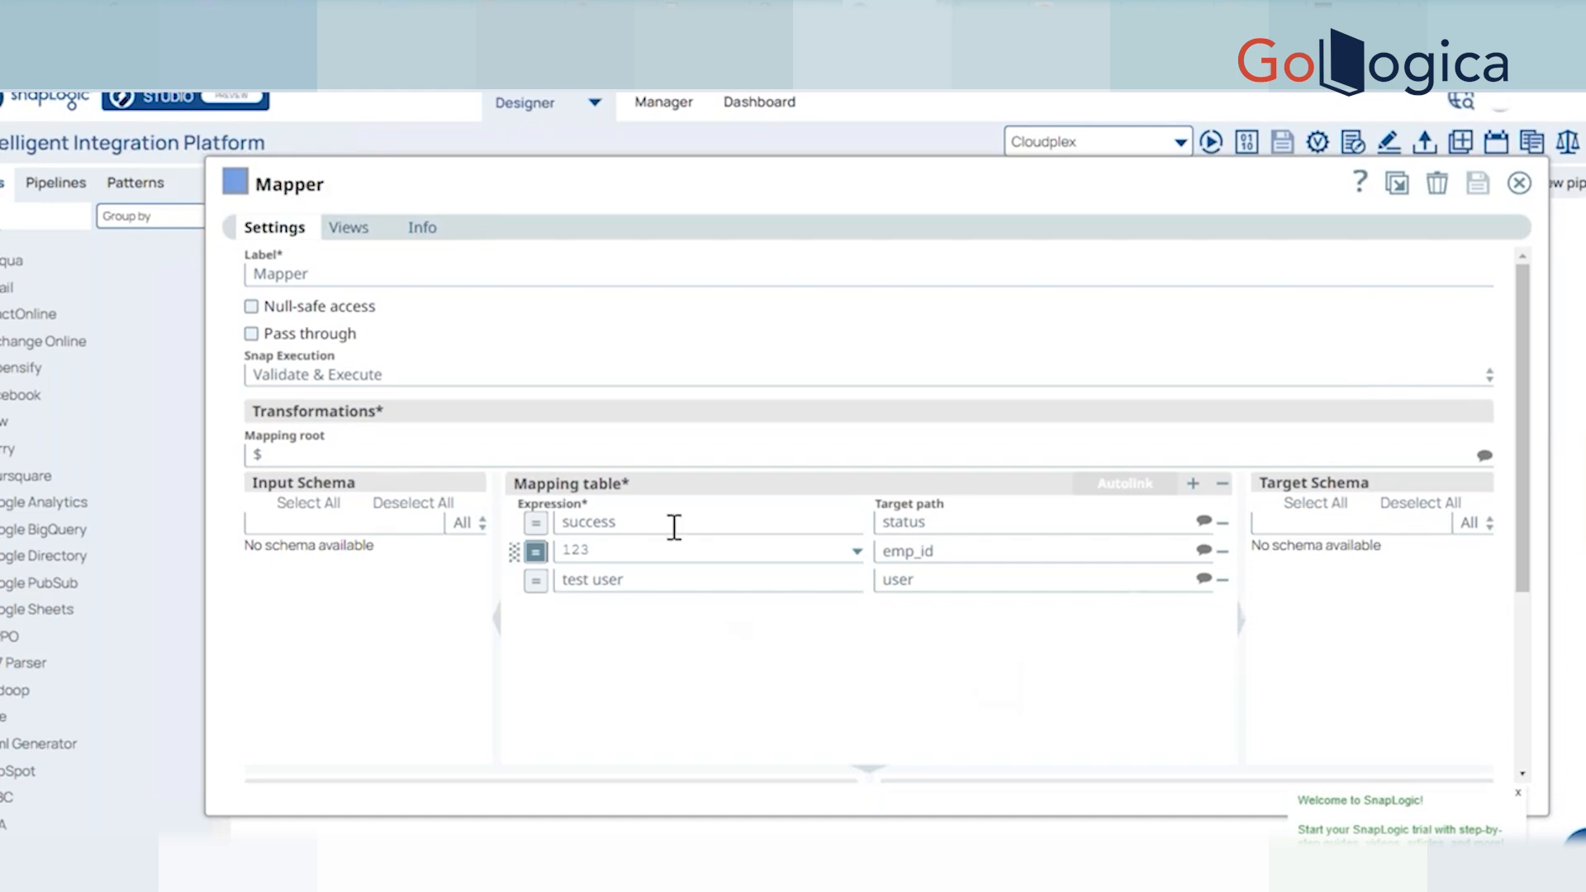
Go through the target paths in the mapping table and close the Mapper's settings.
{"action": "key", "text": "Tab"}
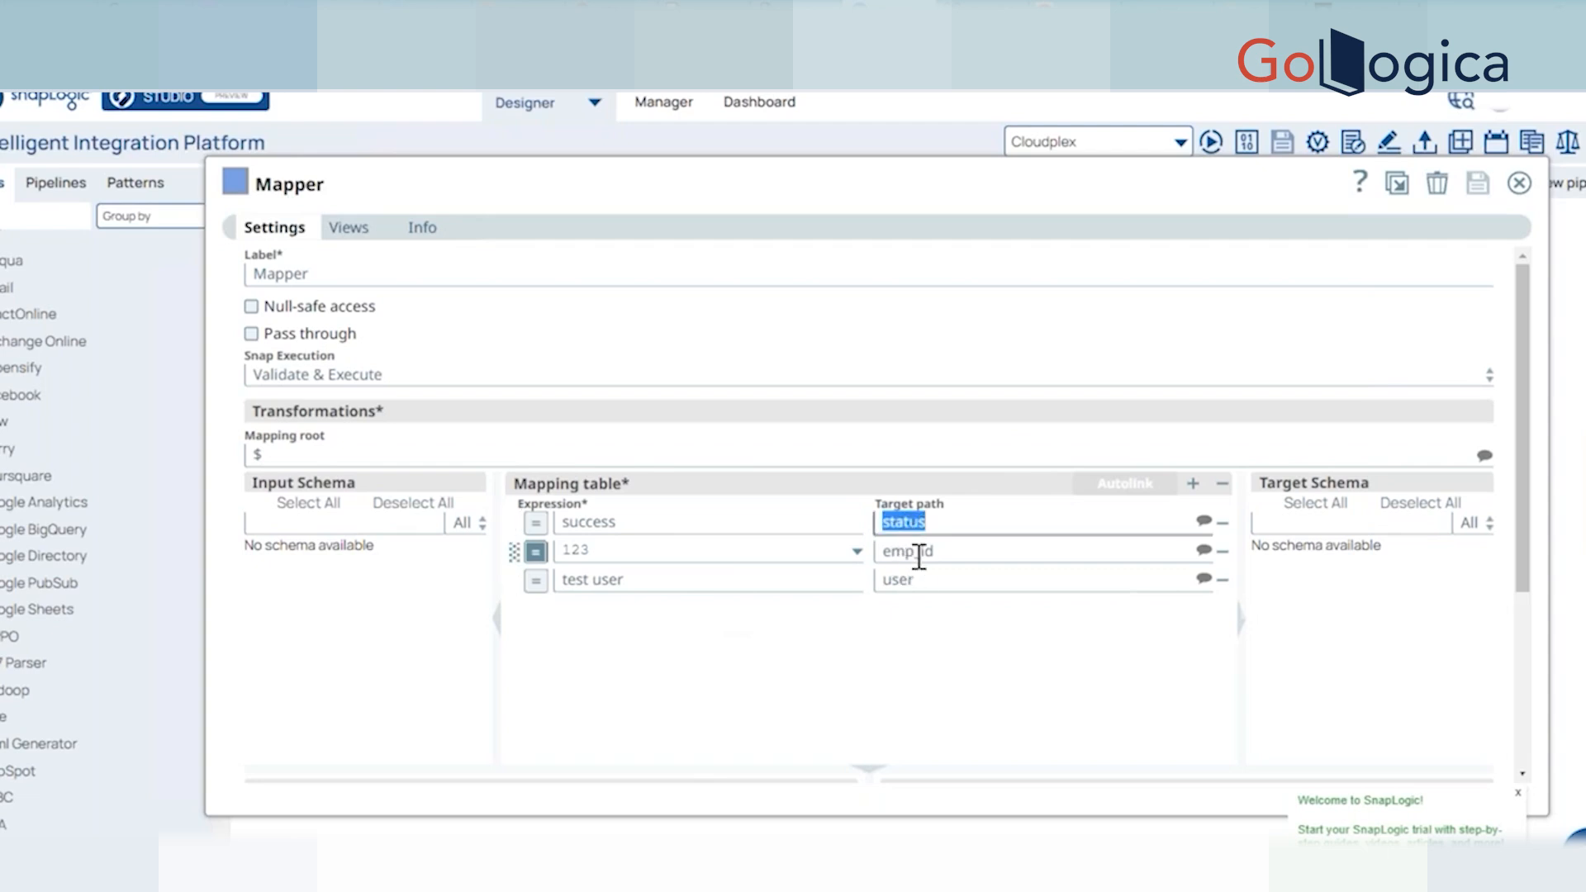
{"action": "key", "text": "Tab"}
{"action": "key", "text": "Tab"}
{"action": "left_click", "coordinate": [927, 632]}
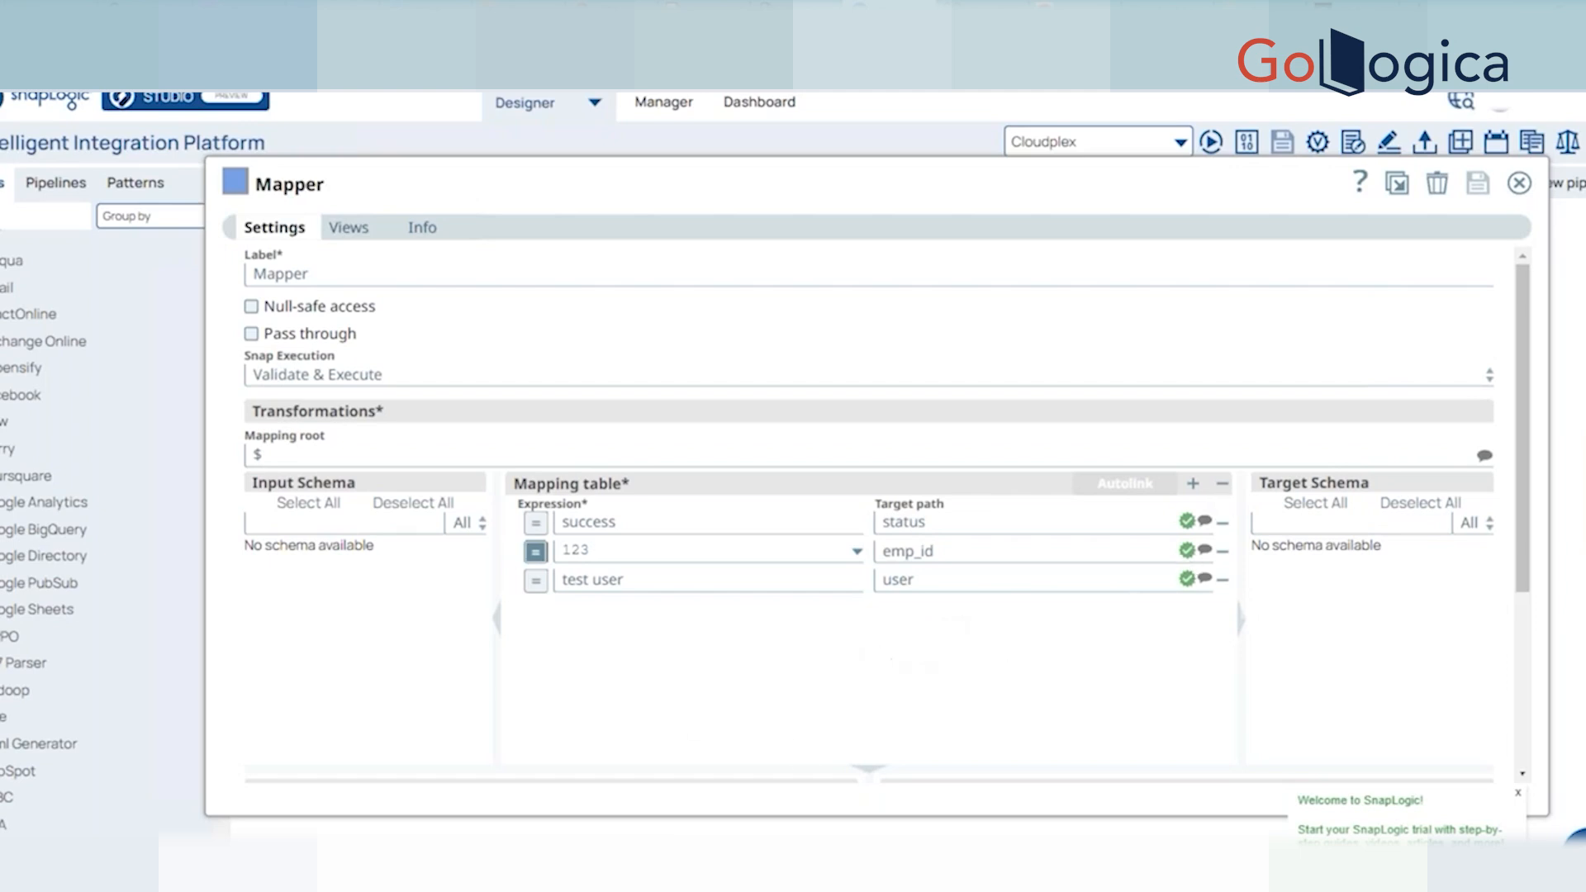
{"action": "left_click", "coordinate": [1520, 190]}
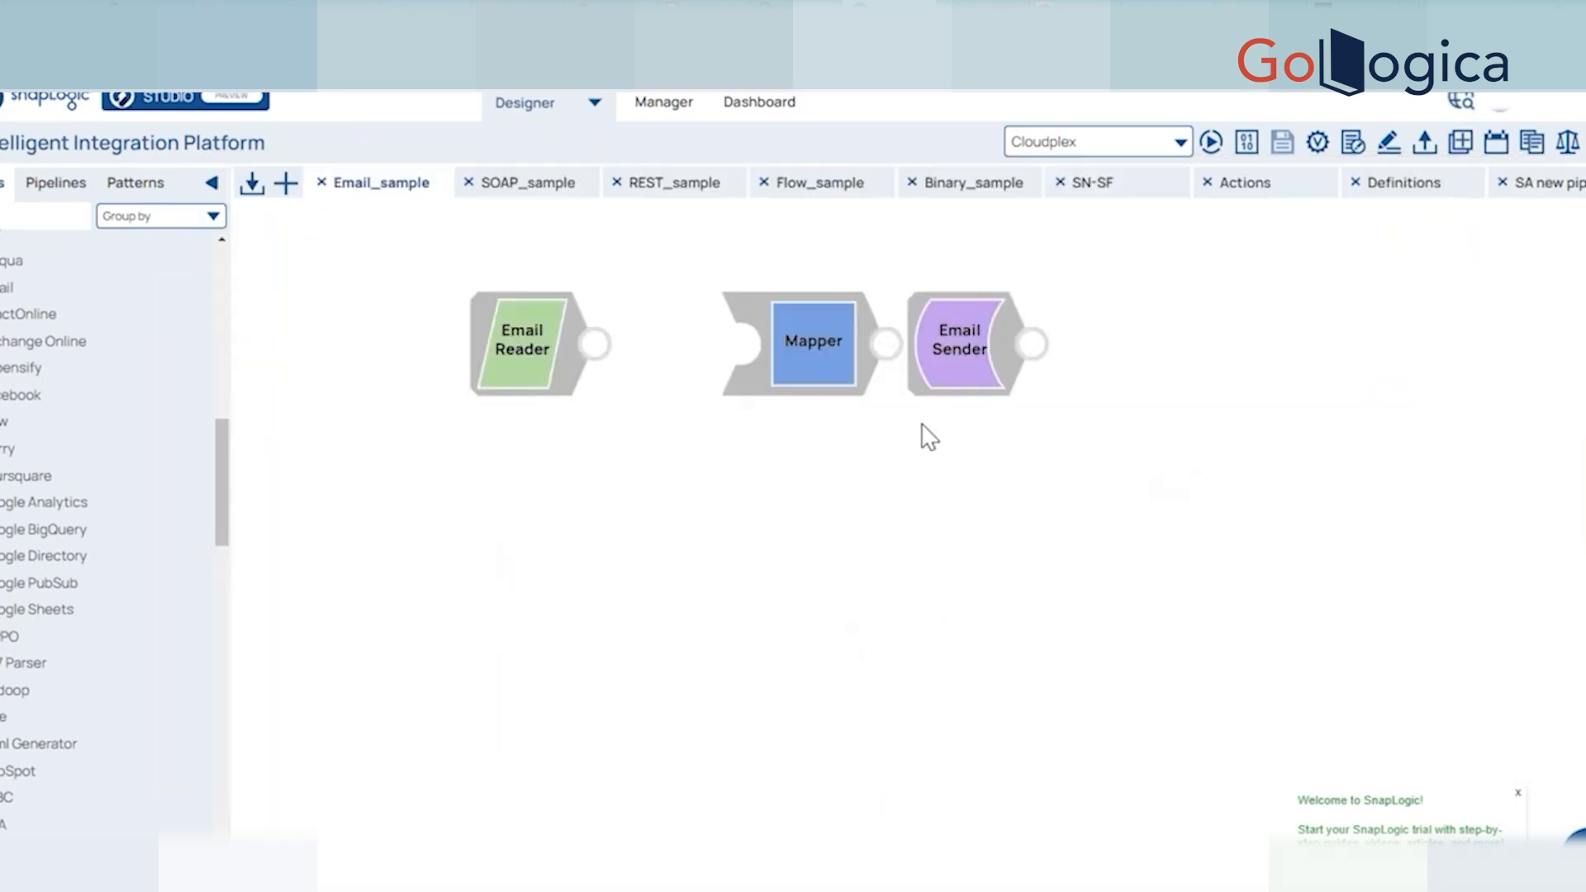
Open the Email Sender's settings, set the table-data path to $ and save the snap.
{"action": "left_click", "coordinate": [949, 344]}
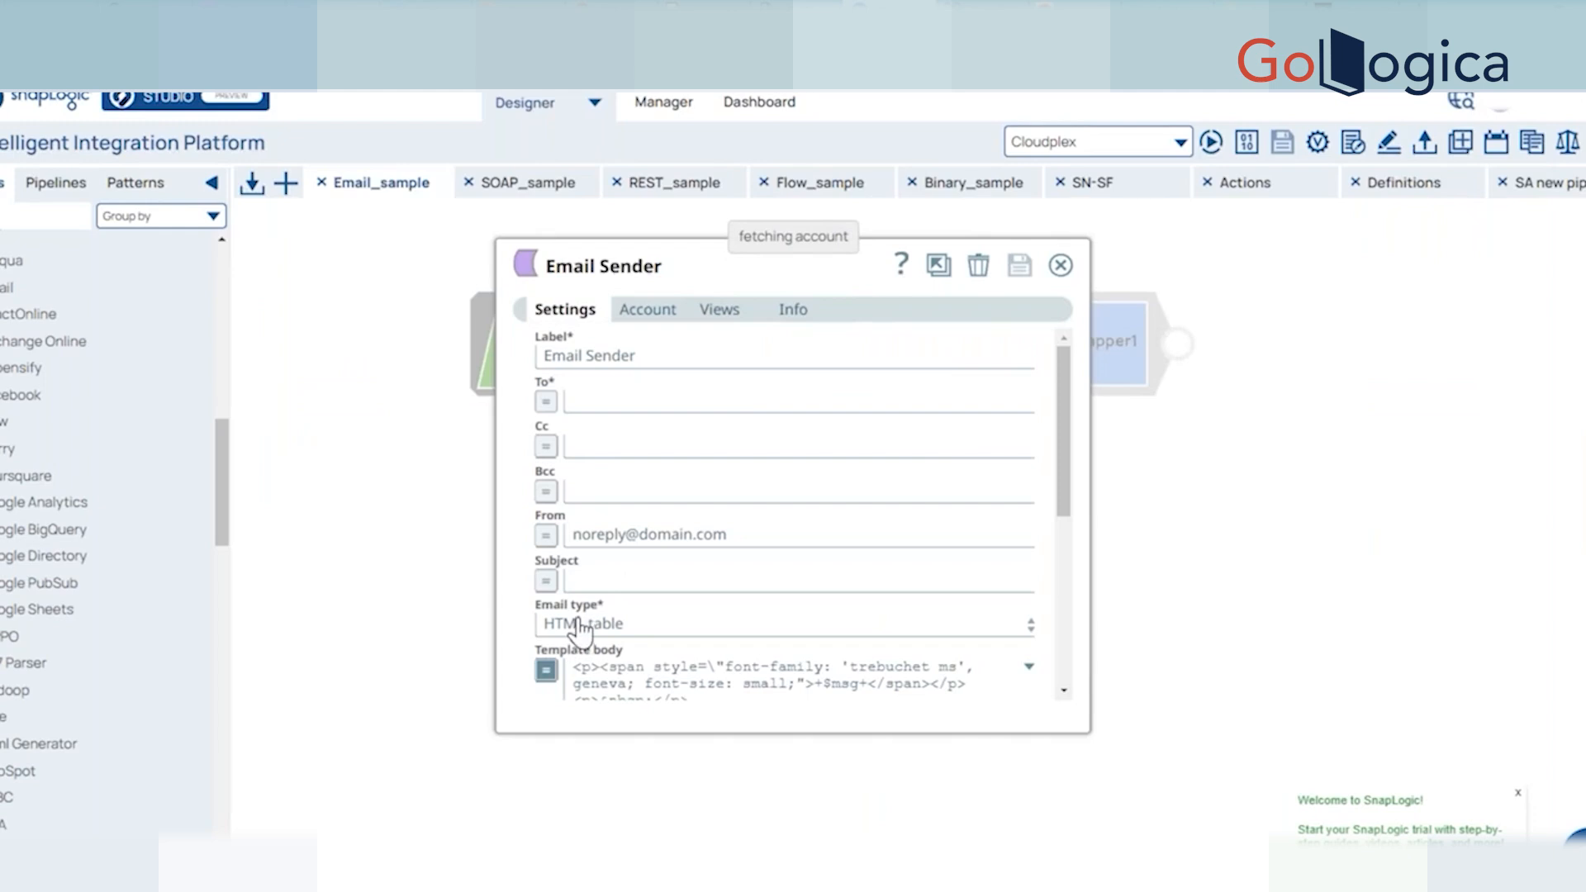
{"action": "scroll", "coordinate": [581, 632], "scroll_direction": "down", "scroll_amount": 5}
{"action": "left_click", "coordinate": [564, 553]}
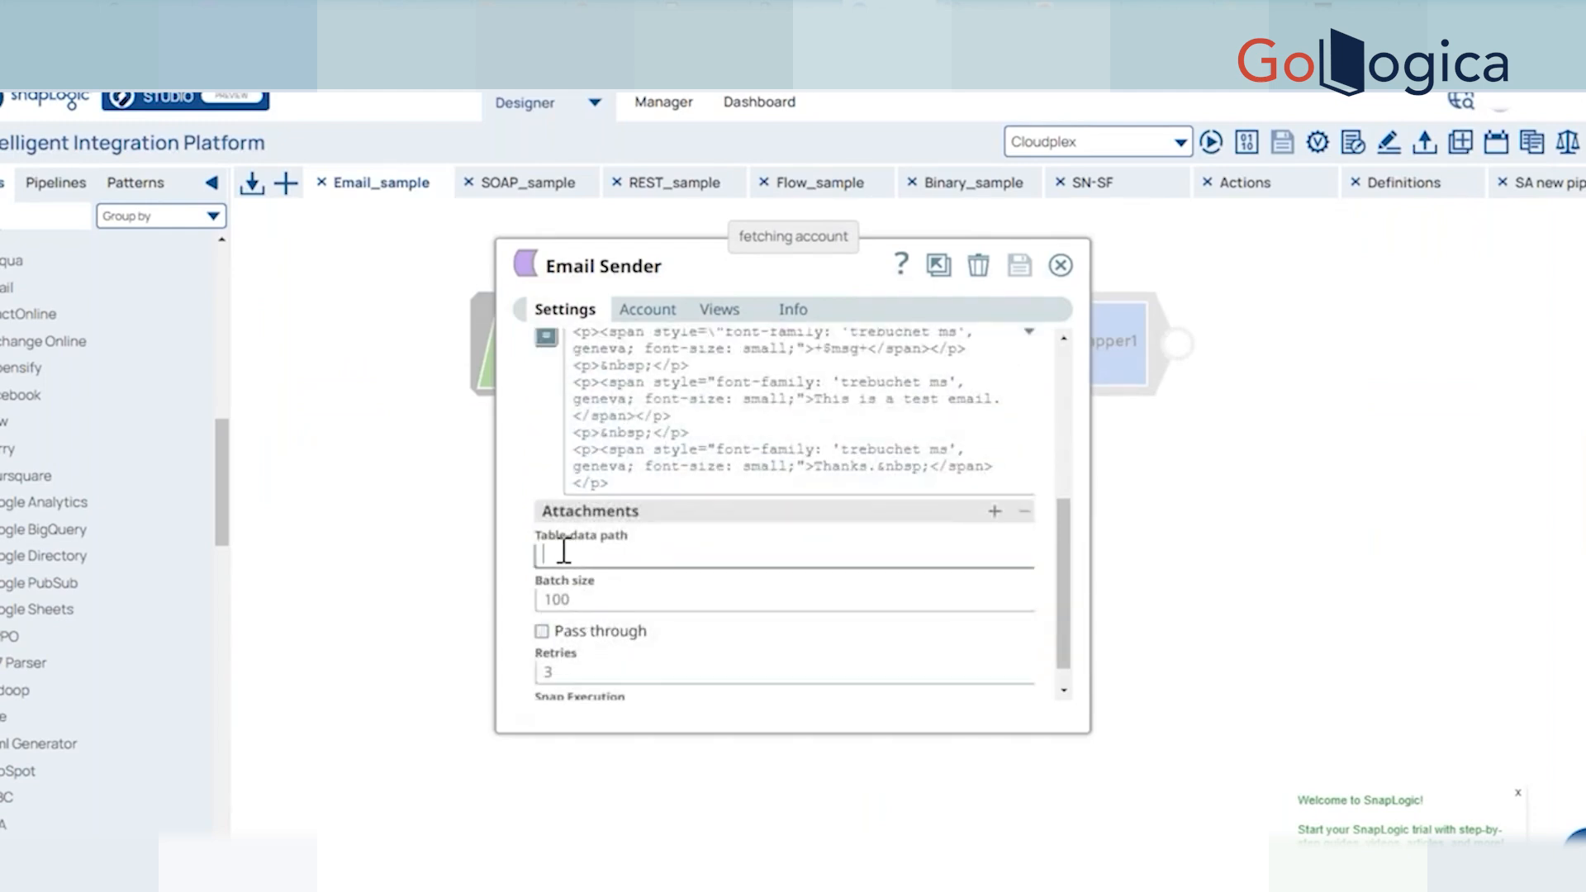
{"action": "left_click", "coordinate": [548, 632]}
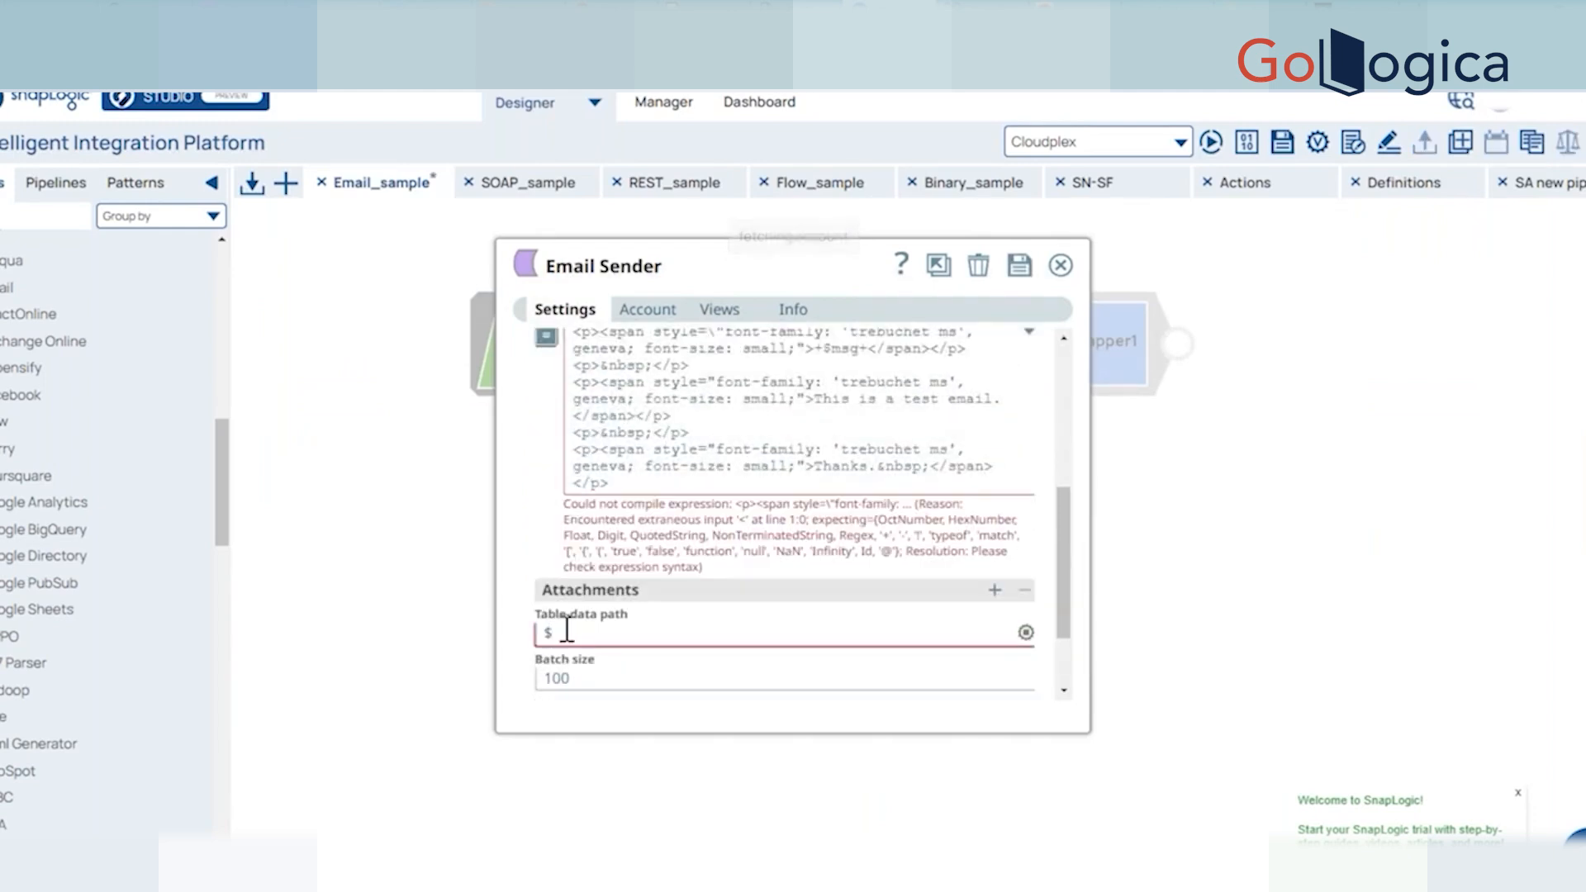
{"action": "type", "text": "$"}
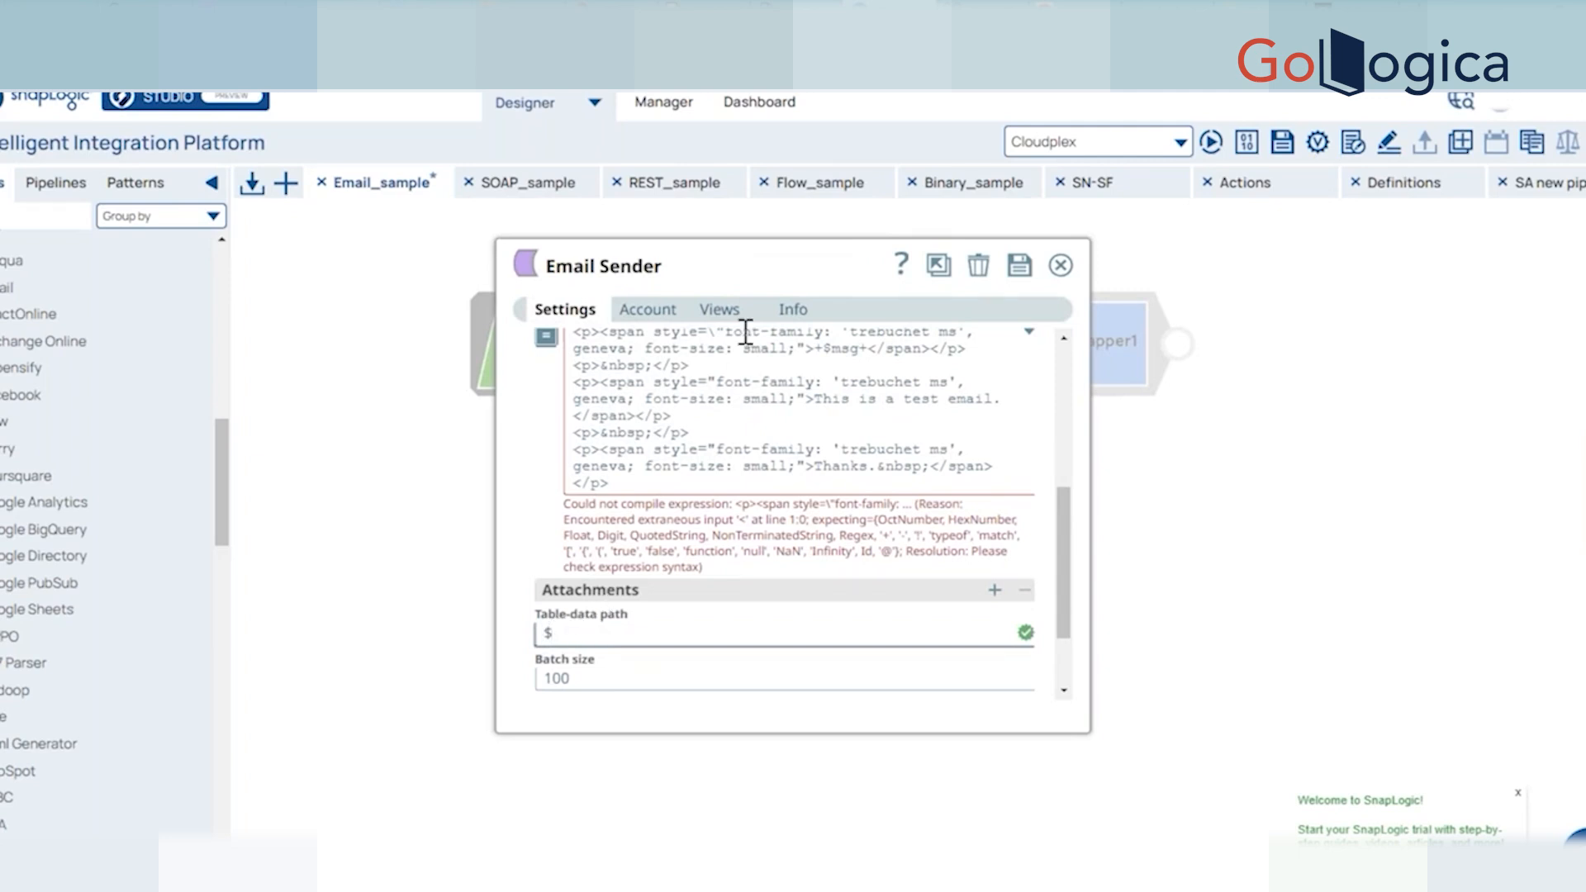
{"action": "left_click", "coordinate": [1019, 265]}
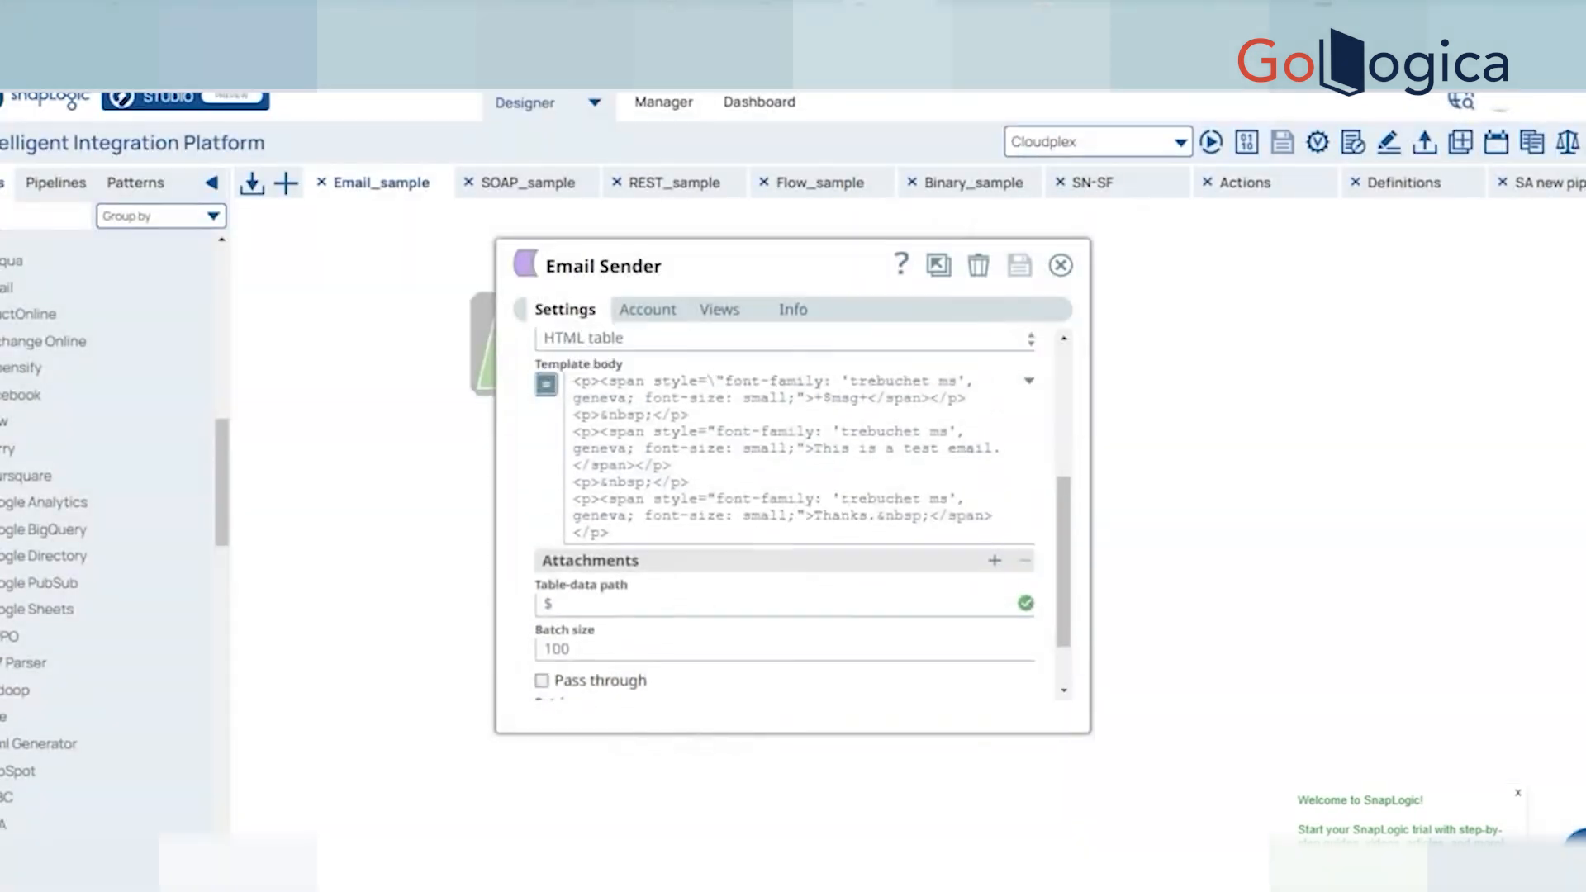
{"action": "scroll", "coordinate": [698, 381], "scroll_direction": "down", "scroll_amount": 5}
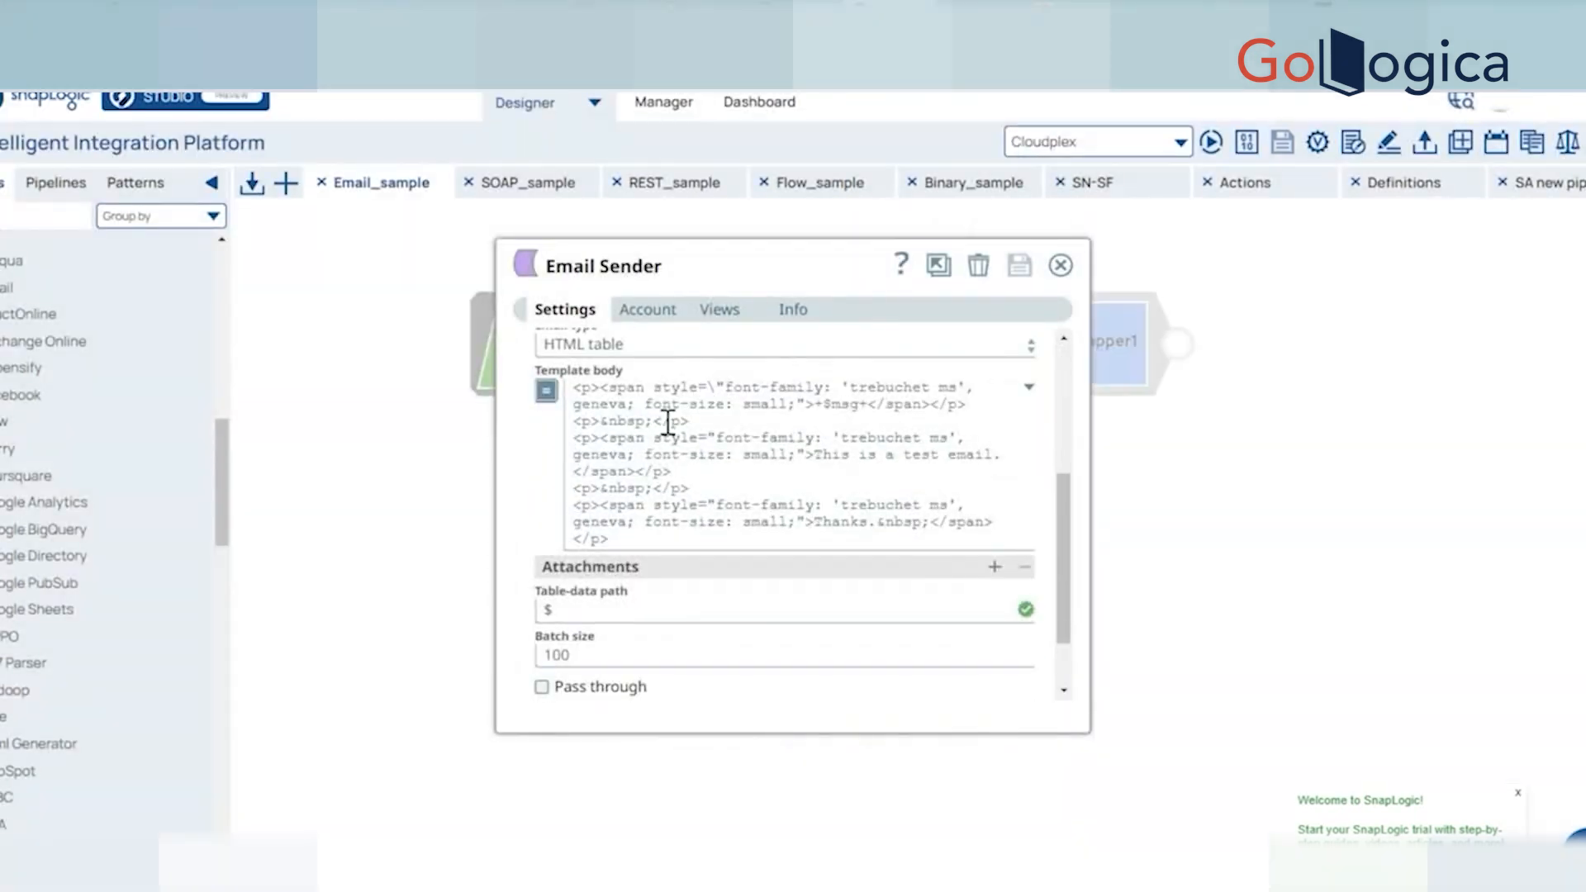
{"action": "scroll", "coordinate": [666, 418], "scroll_direction": "up", "scroll_amount": 1}
{"action": "left_click", "coordinate": [579, 400]}
{"action": "left_click", "coordinate": [524, 526]}
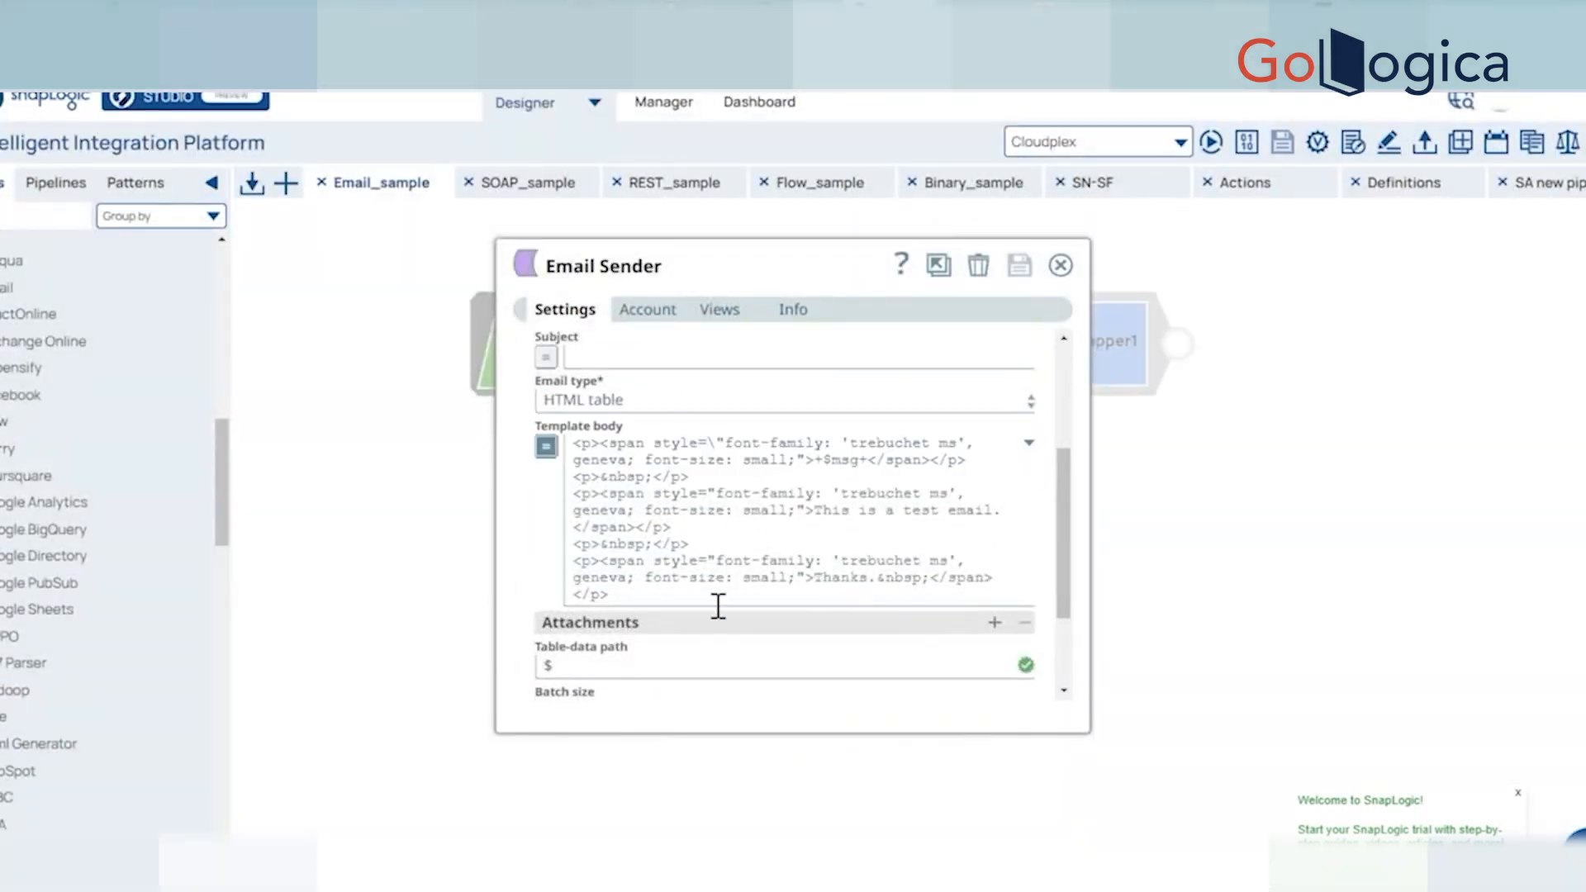
{"action": "left_click", "coordinate": [950, 602]}
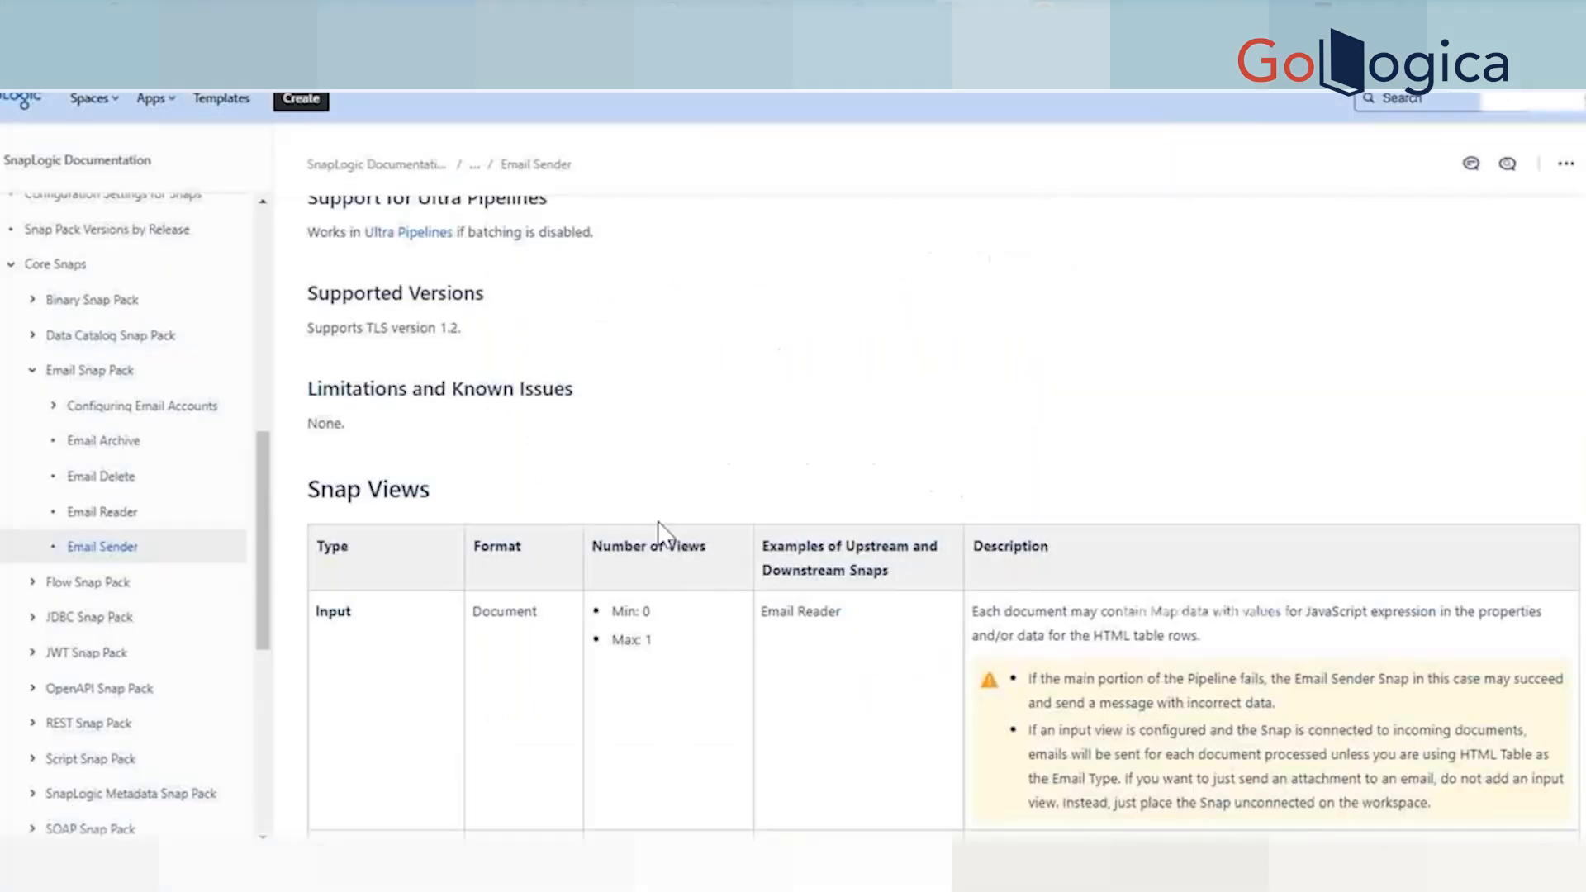
Examine the sample HTML table template body in SnapLogic's Email Sender documentation, including its table.Snap style rules.
{"action": "scroll", "coordinate": [694, 570], "scroll_direction": "down", "scroll_amount": 10}
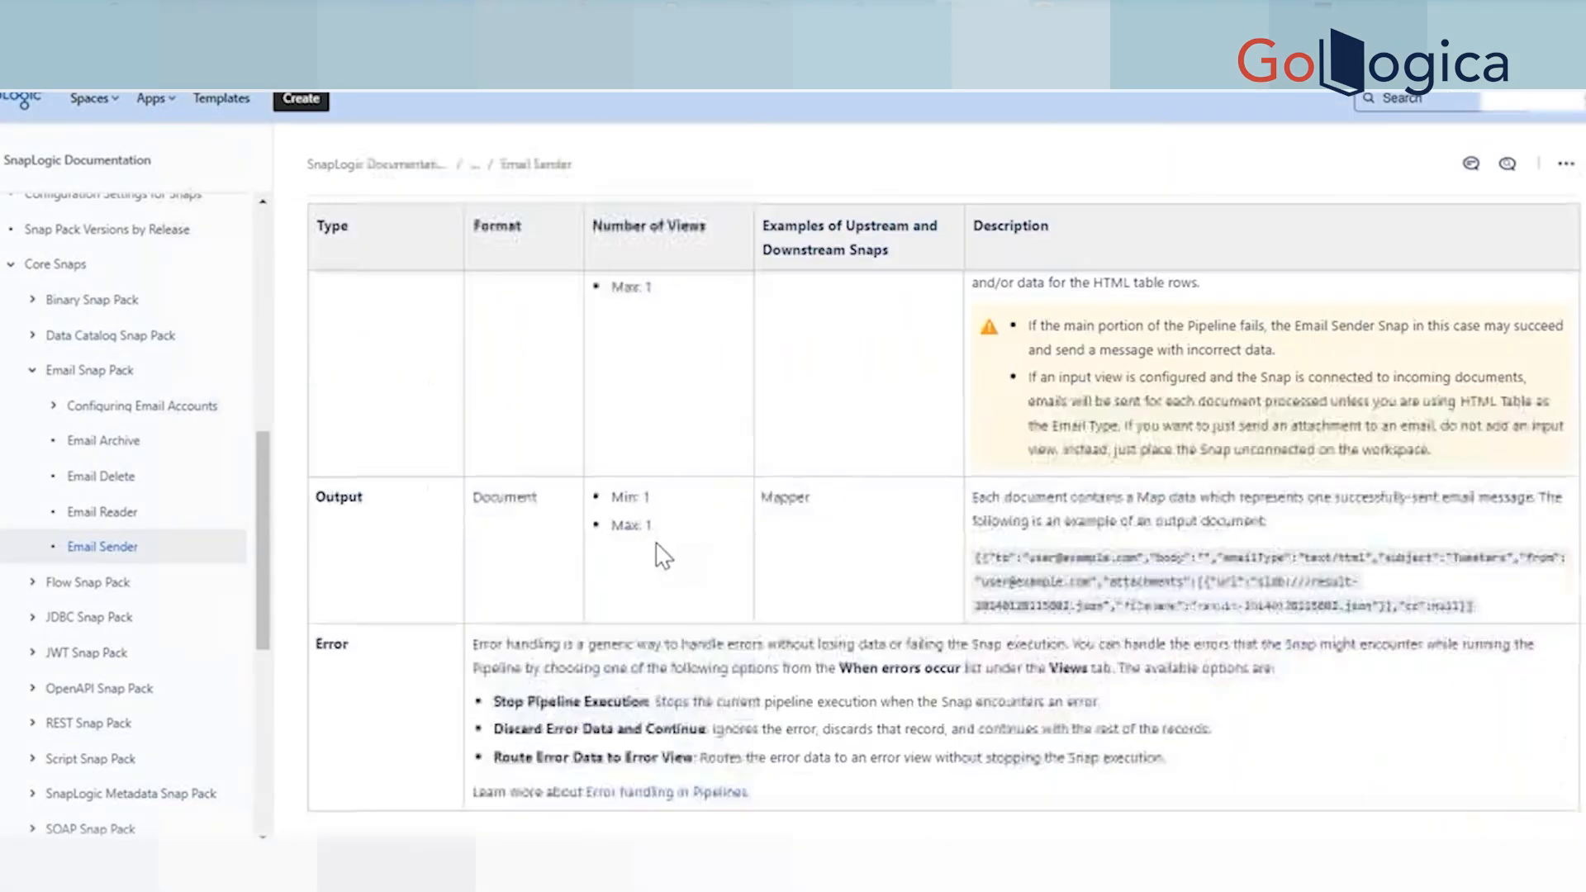
{"action": "scroll", "coordinate": [694, 570], "scroll_direction": "down", "scroll_amount": 15}
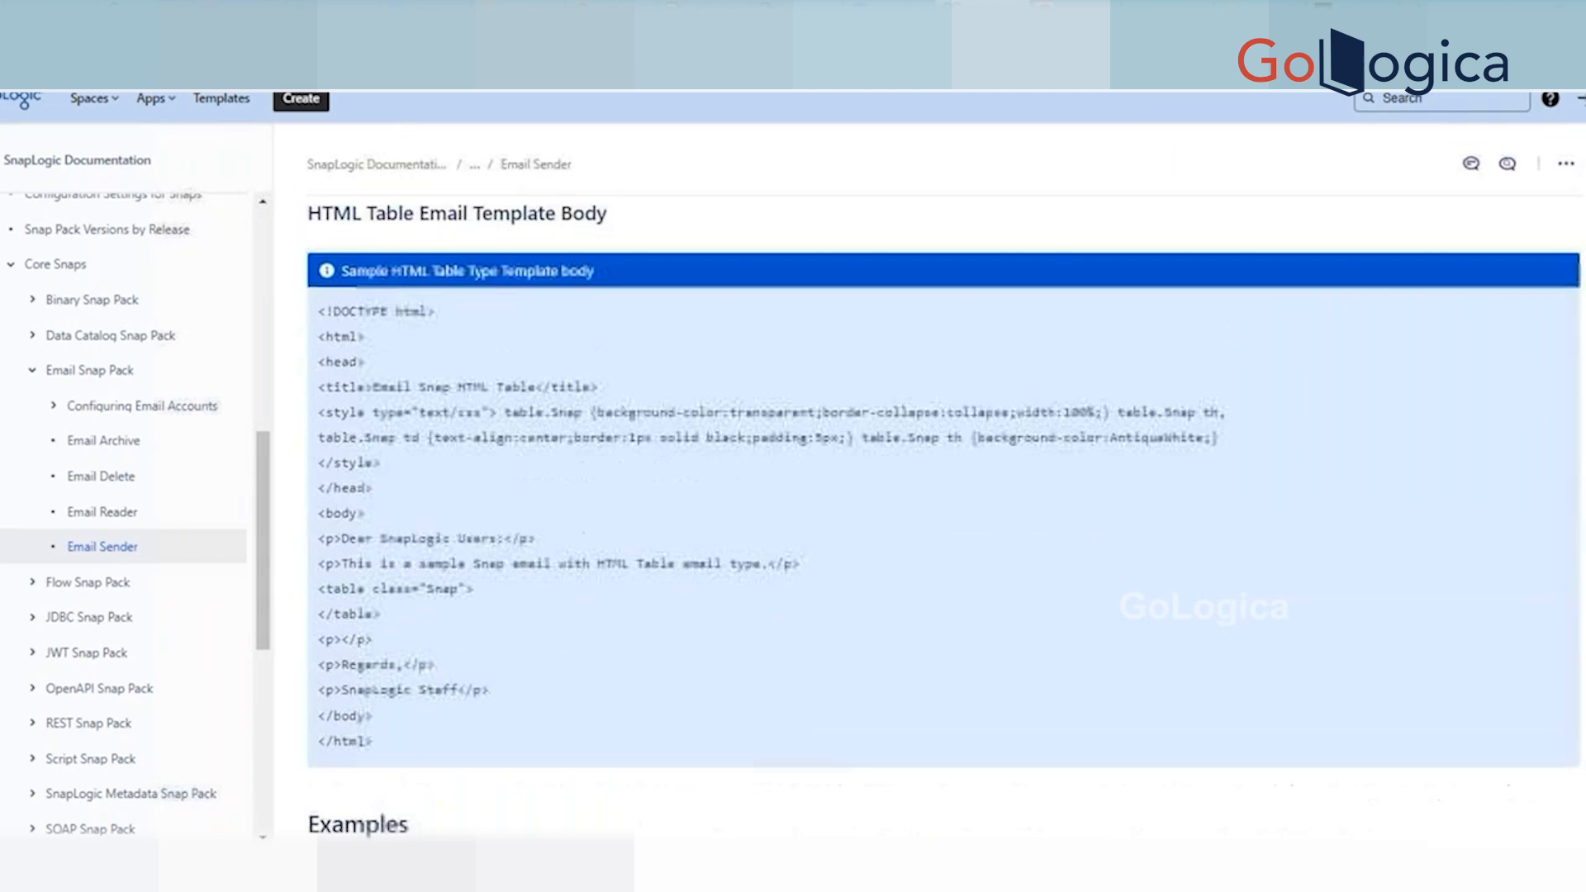
{"action": "scroll", "coordinate": [421, 721], "scroll_direction": "up", "scroll_amount": 1}
{"action": "left_click_drag", "start_coordinate": [384, 737], "coordinate": [316, 339]}
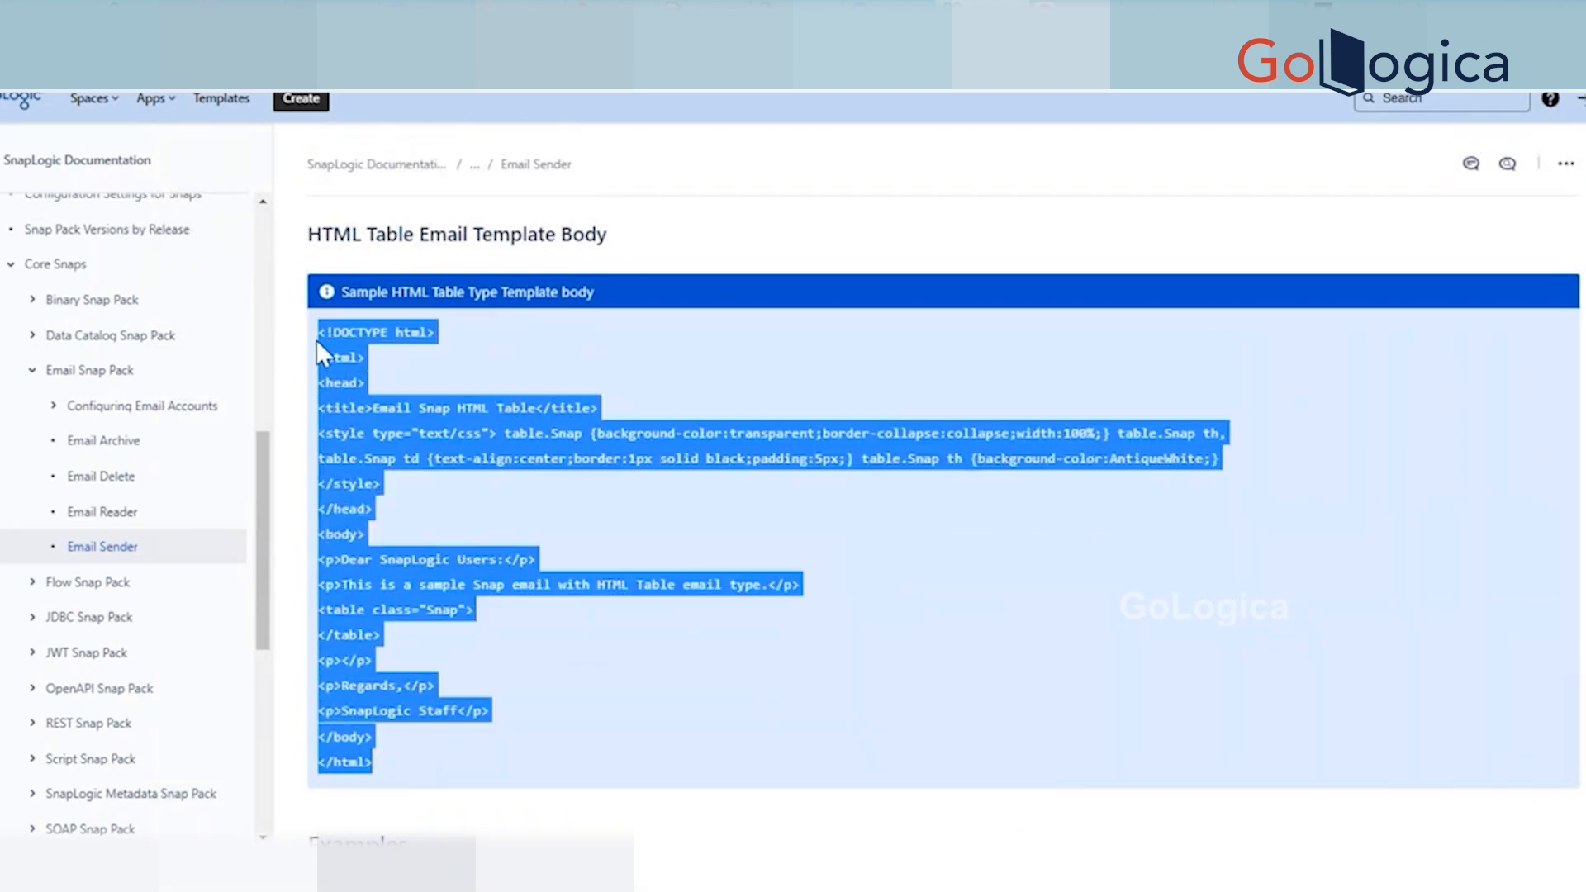
{"action": "left_click", "coordinate": [407, 471]}
{"action": "left_click_drag", "start_coordinate": [330, 433], "coordinate": [601, 445]}
{"action": "left_click", "coordinate": [512, 435]}
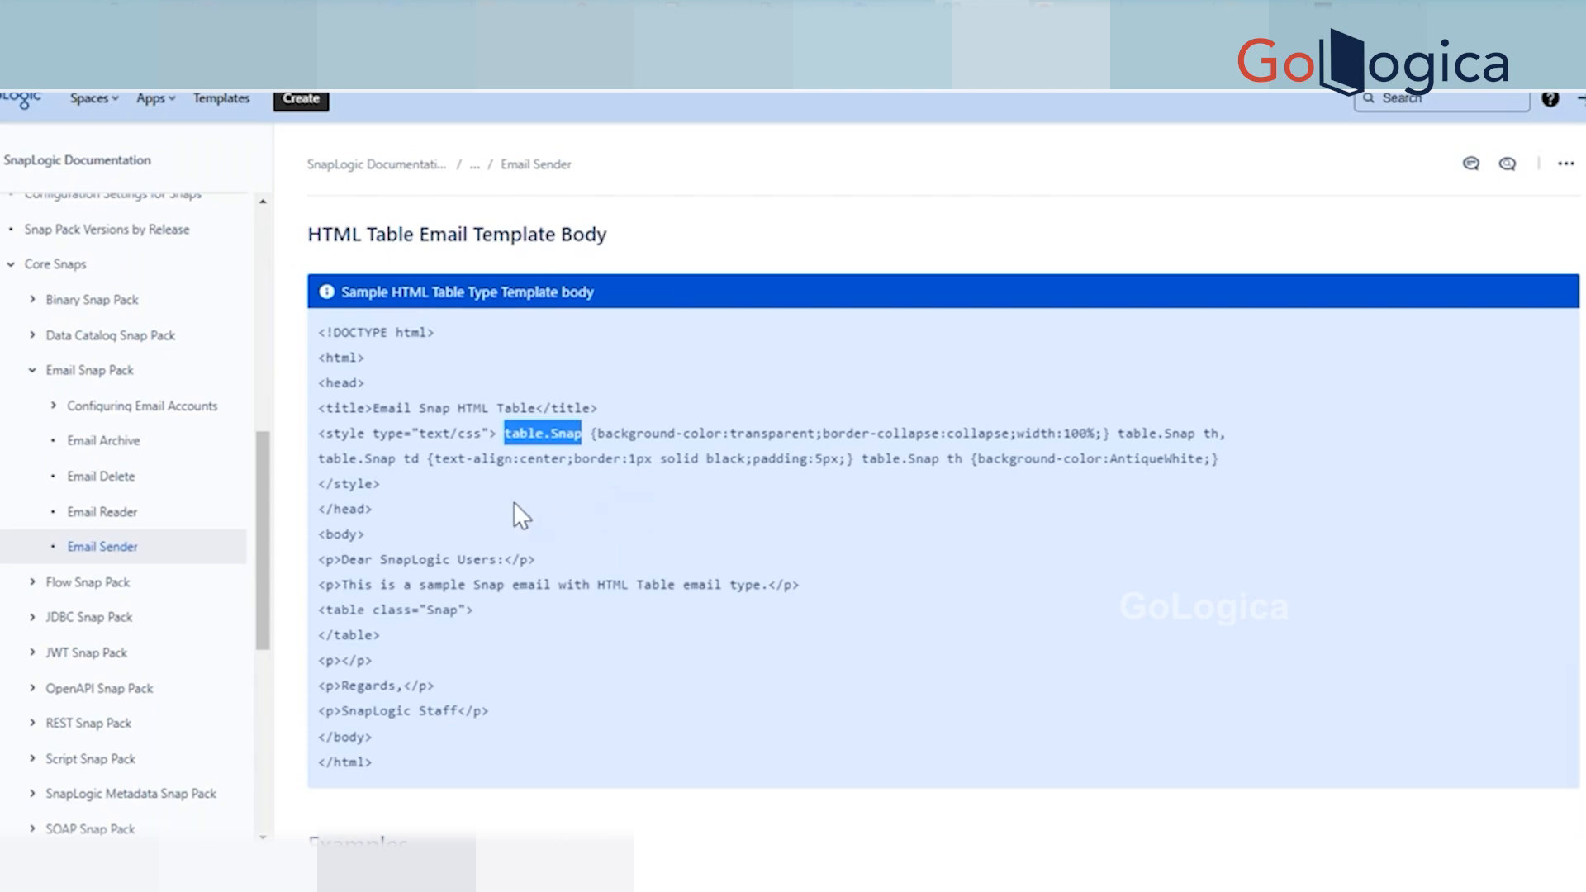
{"action": "left_click", "coordinate": [533, 509]}
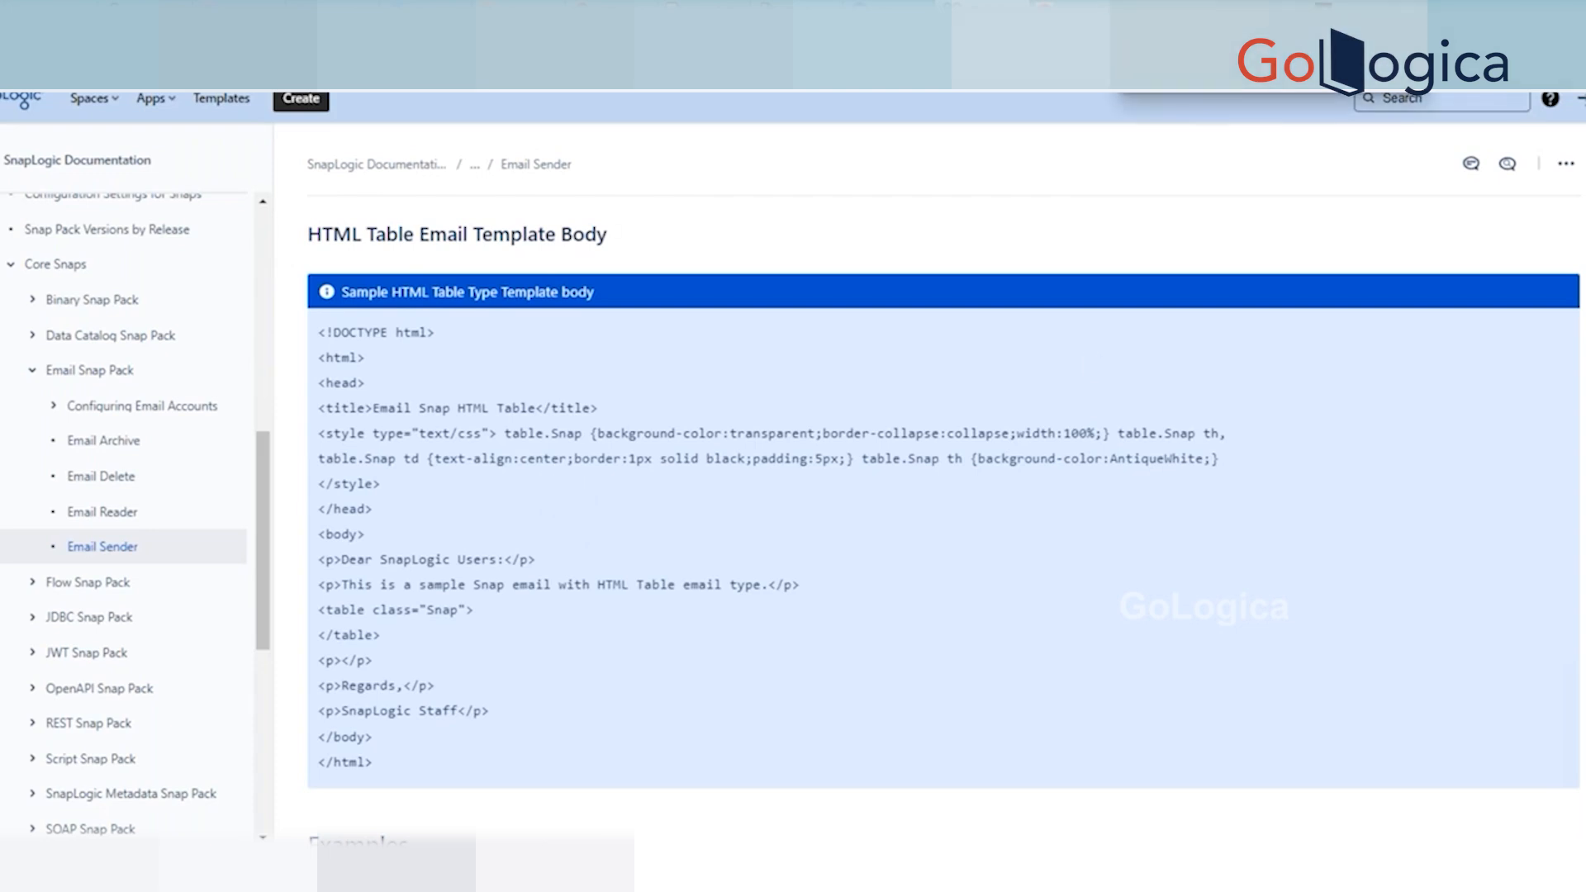
Return to the Email Sender settings in SnapLogic Designer, then enlarge and reposition the dialog to give the template body more room.
{"action": "key", "text": "ctrl+Tab"}
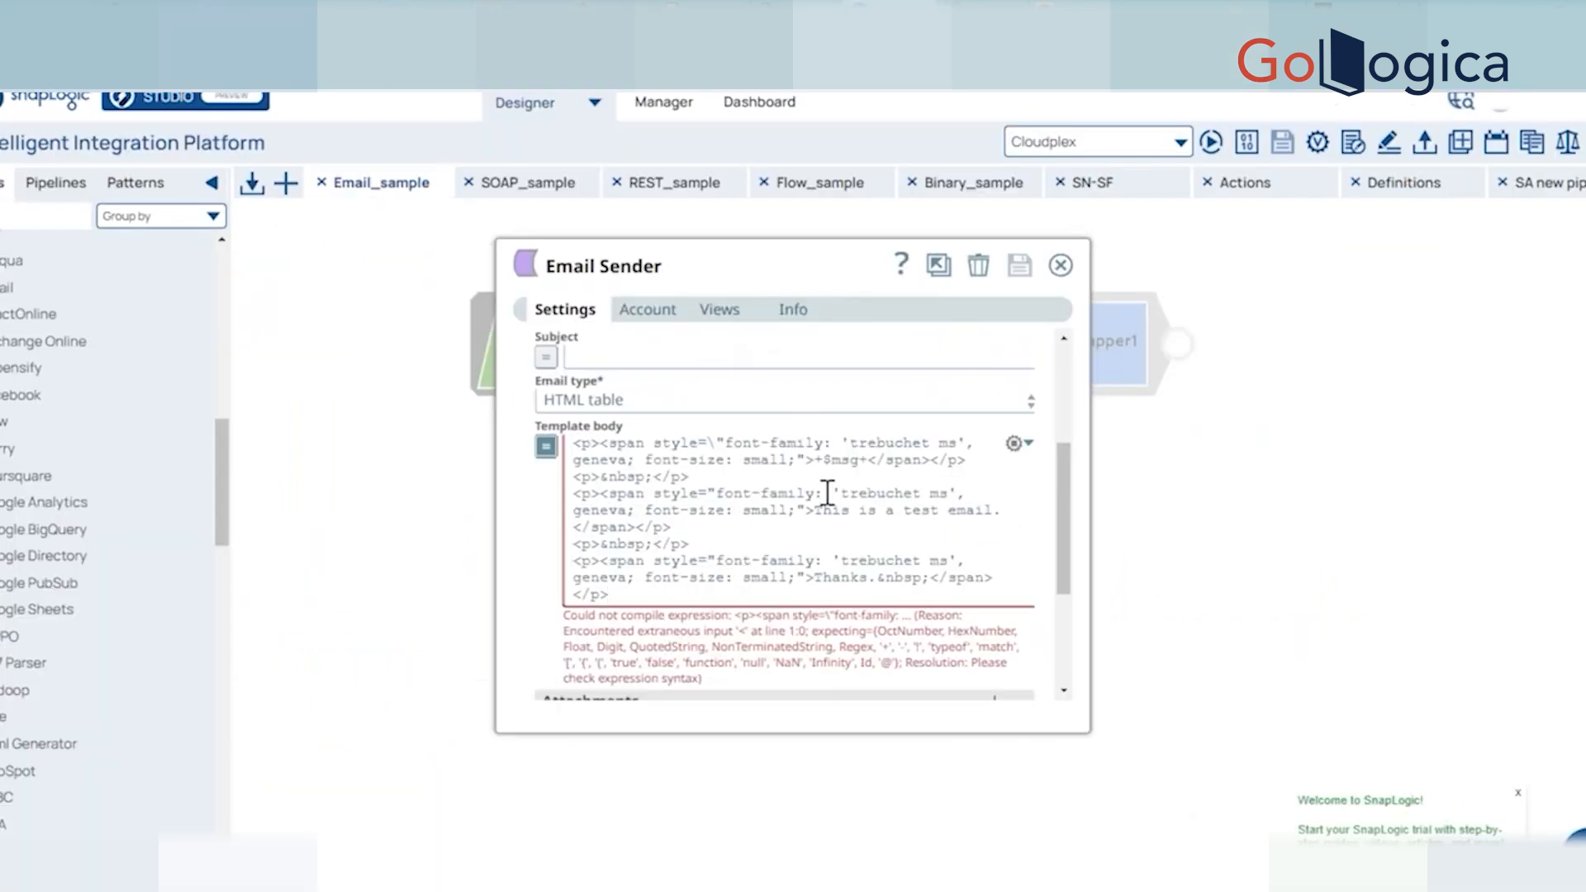
{"action": "left_click_drag", "start_coordinate": [1078, 733], "coordinate": [1243, 850]}
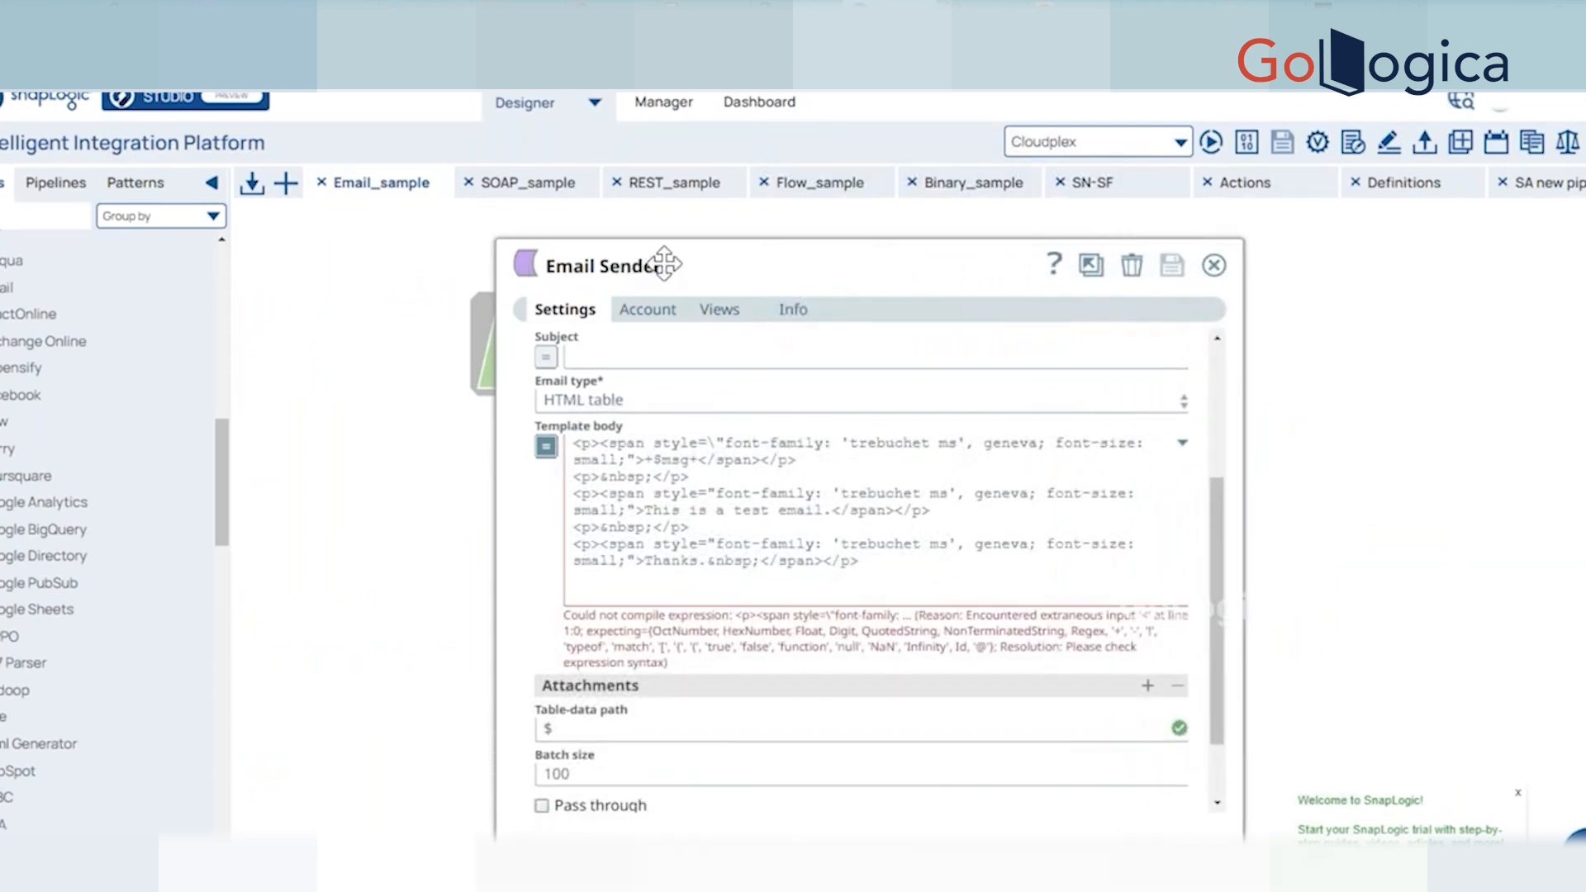
{"action": "left_click_drag", "start_coordinate": [666, 264], "coordinate": [588, 243]}
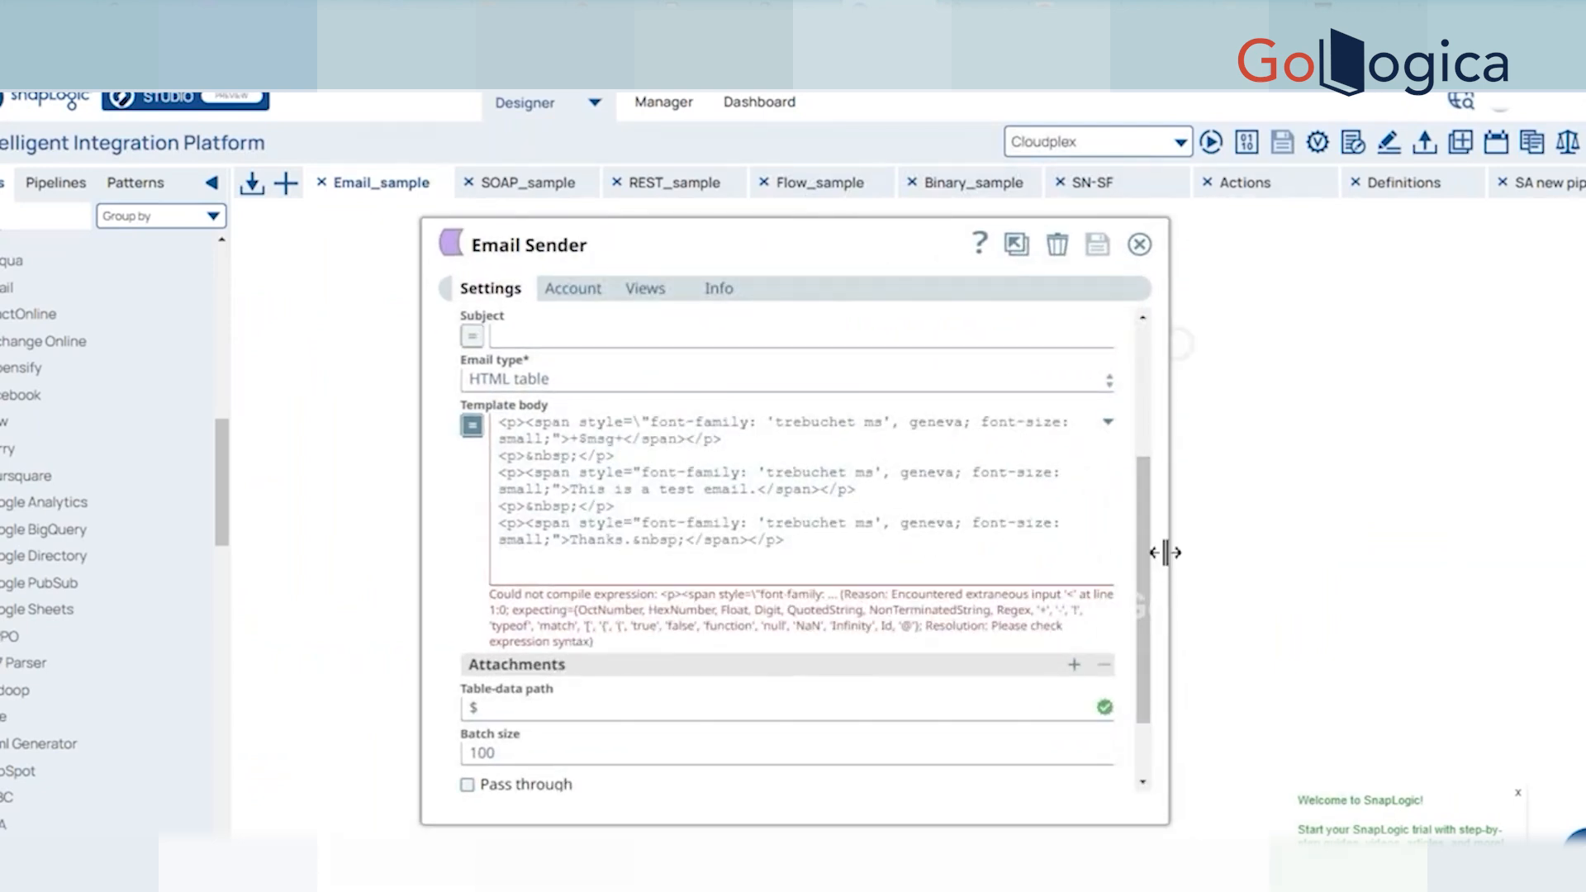
{"action": "left_click_drag", "start_coordinate": [1162, 553], "coordinate": [1452, 553]}
{"action": "left_click", "coordinate": [647, 495]}
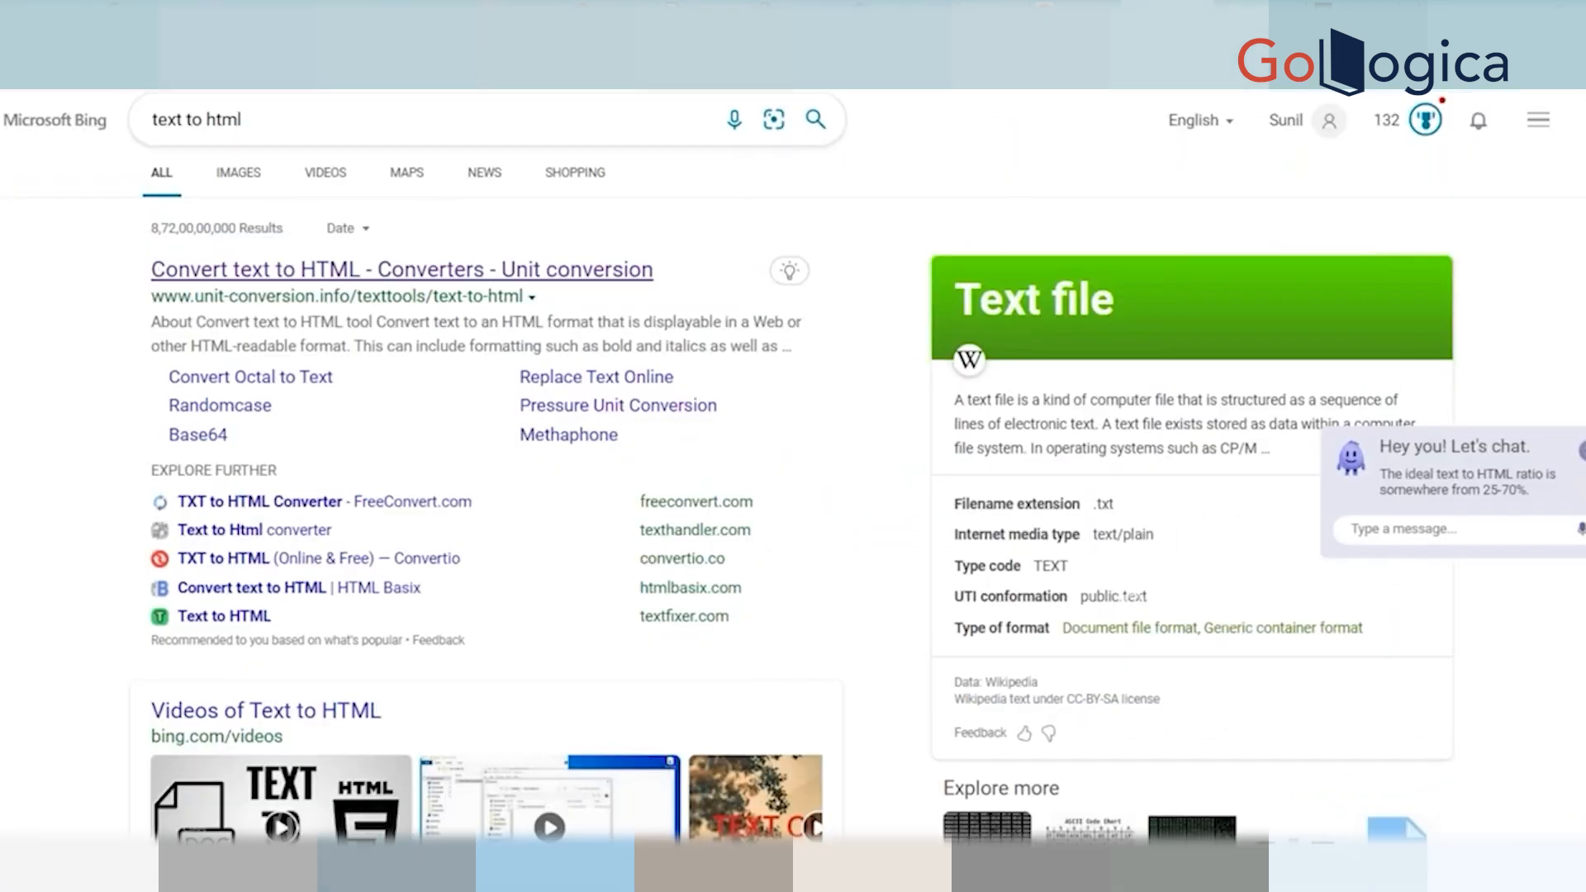
Look through the Bing results for text to html to find an online converter.
{"action": "scroll", "coordinate": [347, 449], "scroll_direction": "down", "scroll_amount": 10}
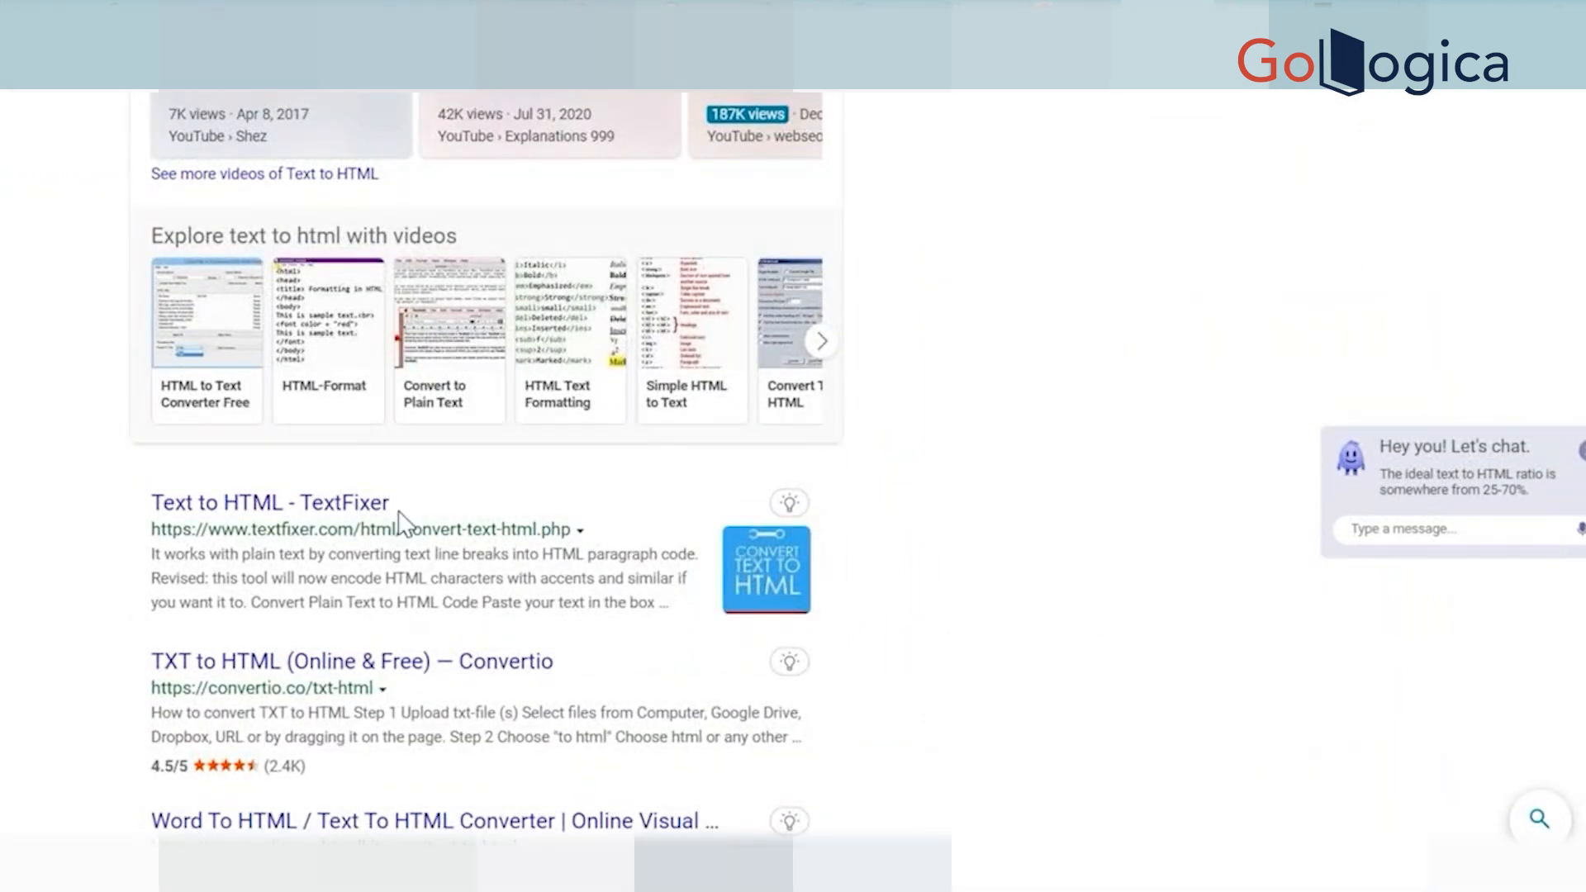
{"action": "scroll", "coordinate": [487, 463], "scroll_direction": "down", "scroll_amount": 6}
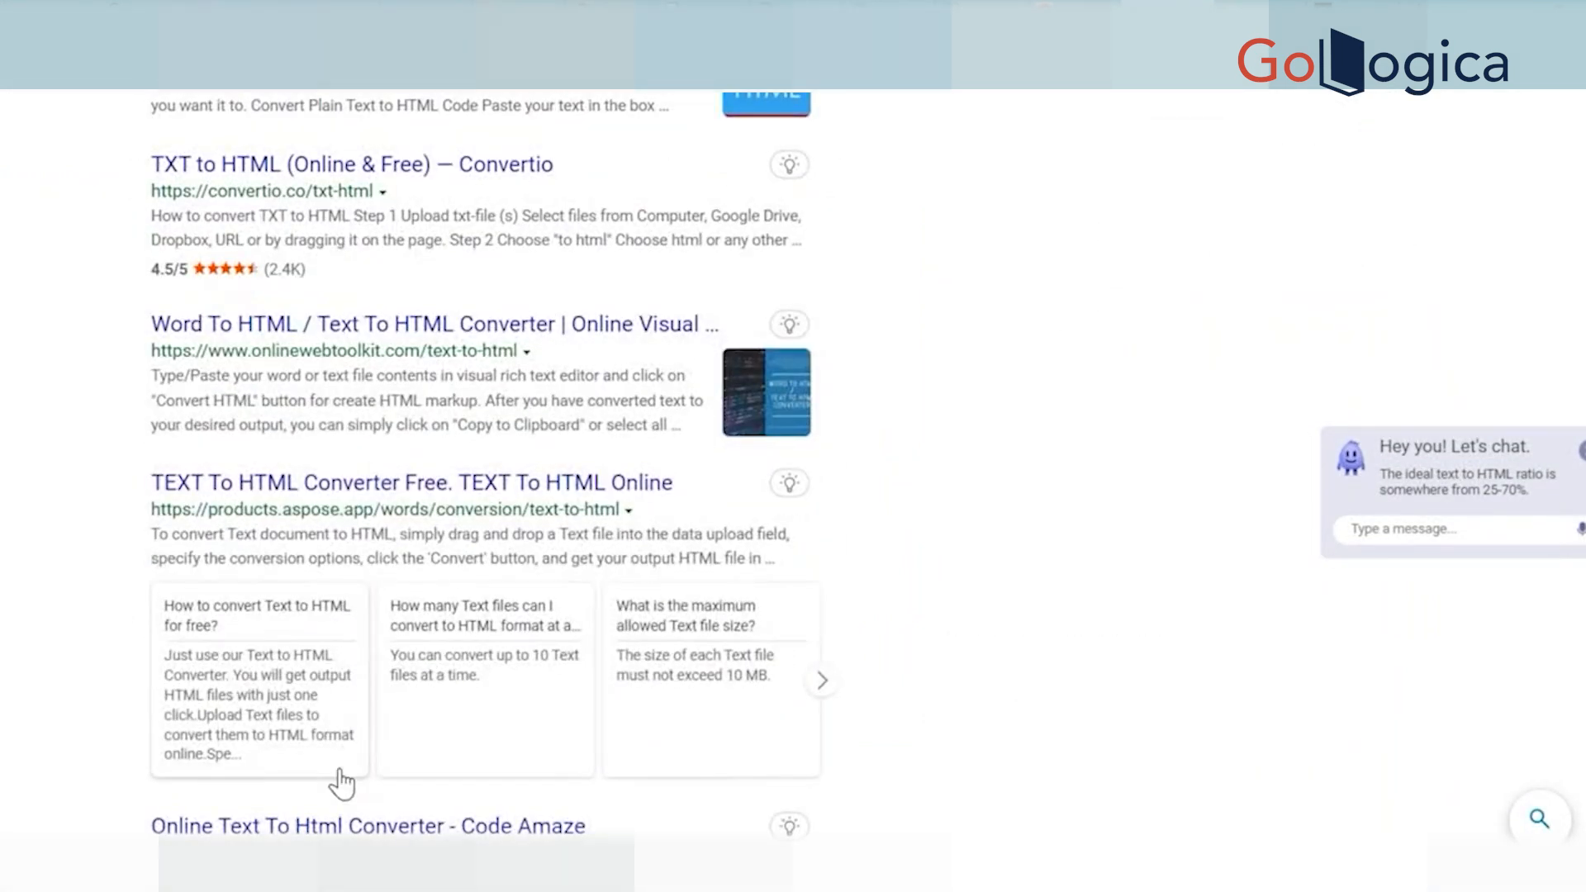
{"action": "scroll", "coordinate": [339, 783], "scroll_direction": "down", "scroll_amount": 3}
{"action": "scroll", "coordinate": [397, 595], "scroll_direction": "up", "scroll_amount": 18}
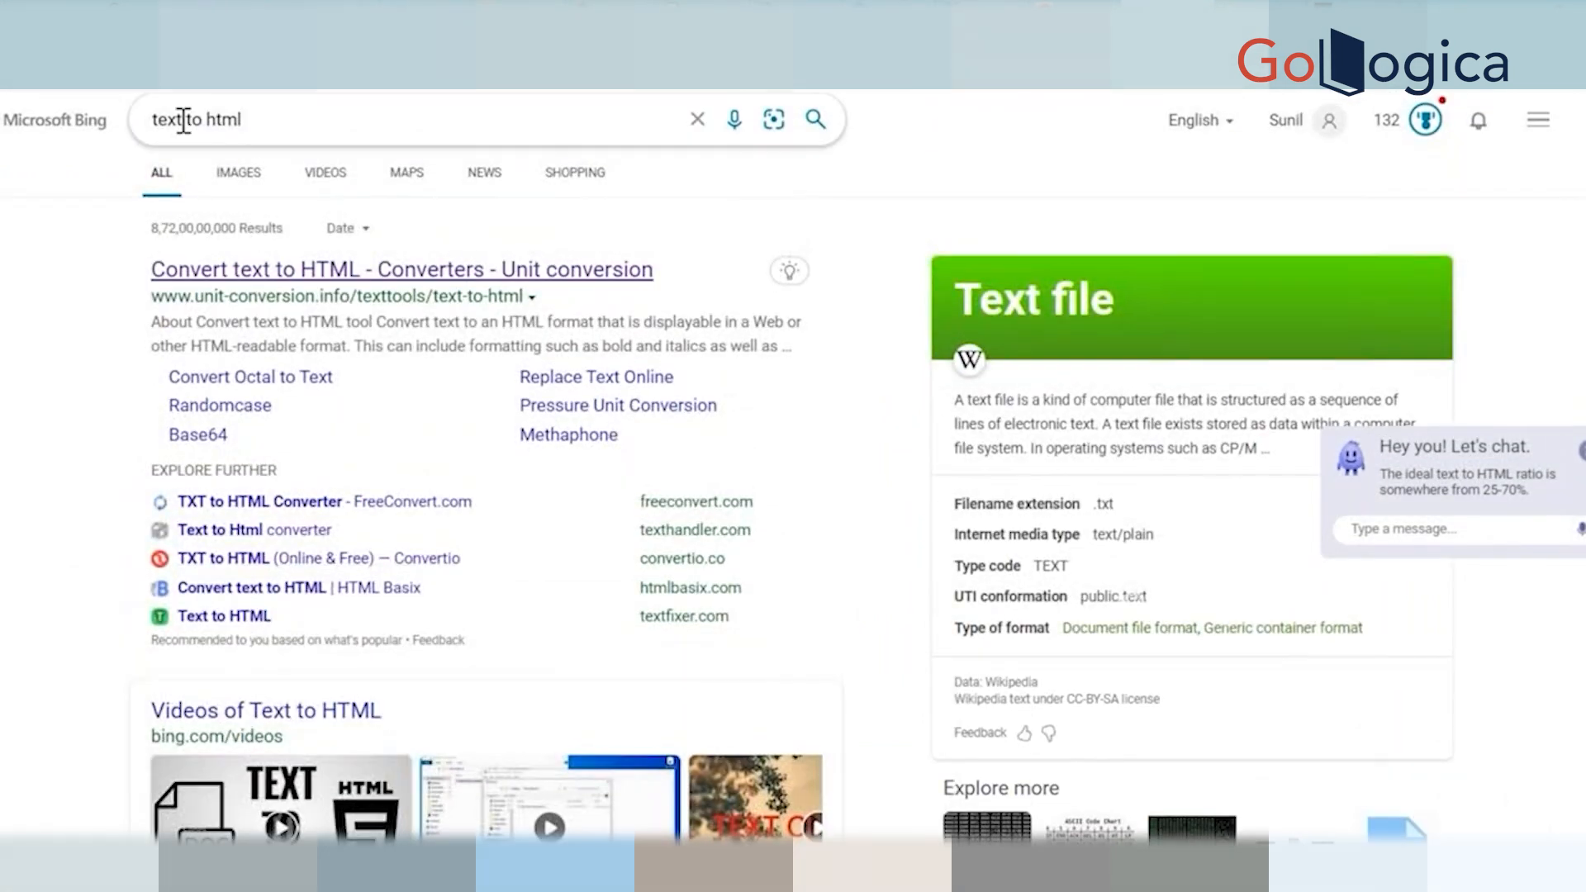
Search Google for word to html and open the wordtohtml.net converter.
{"action": "type", "text": "go"}
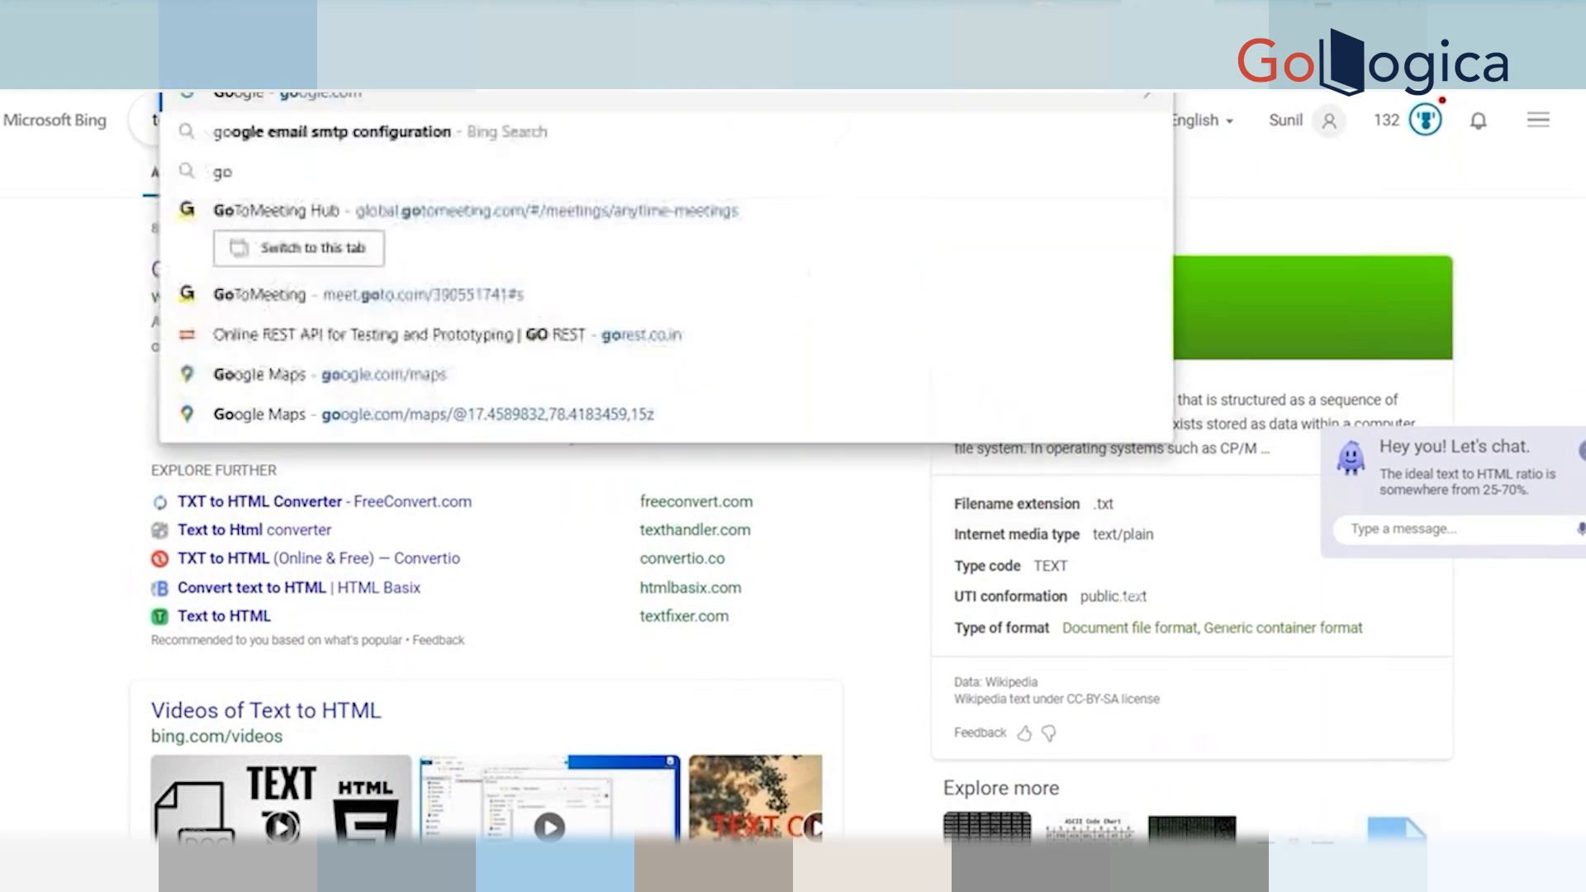
{"action": "key", "text": "Return"}
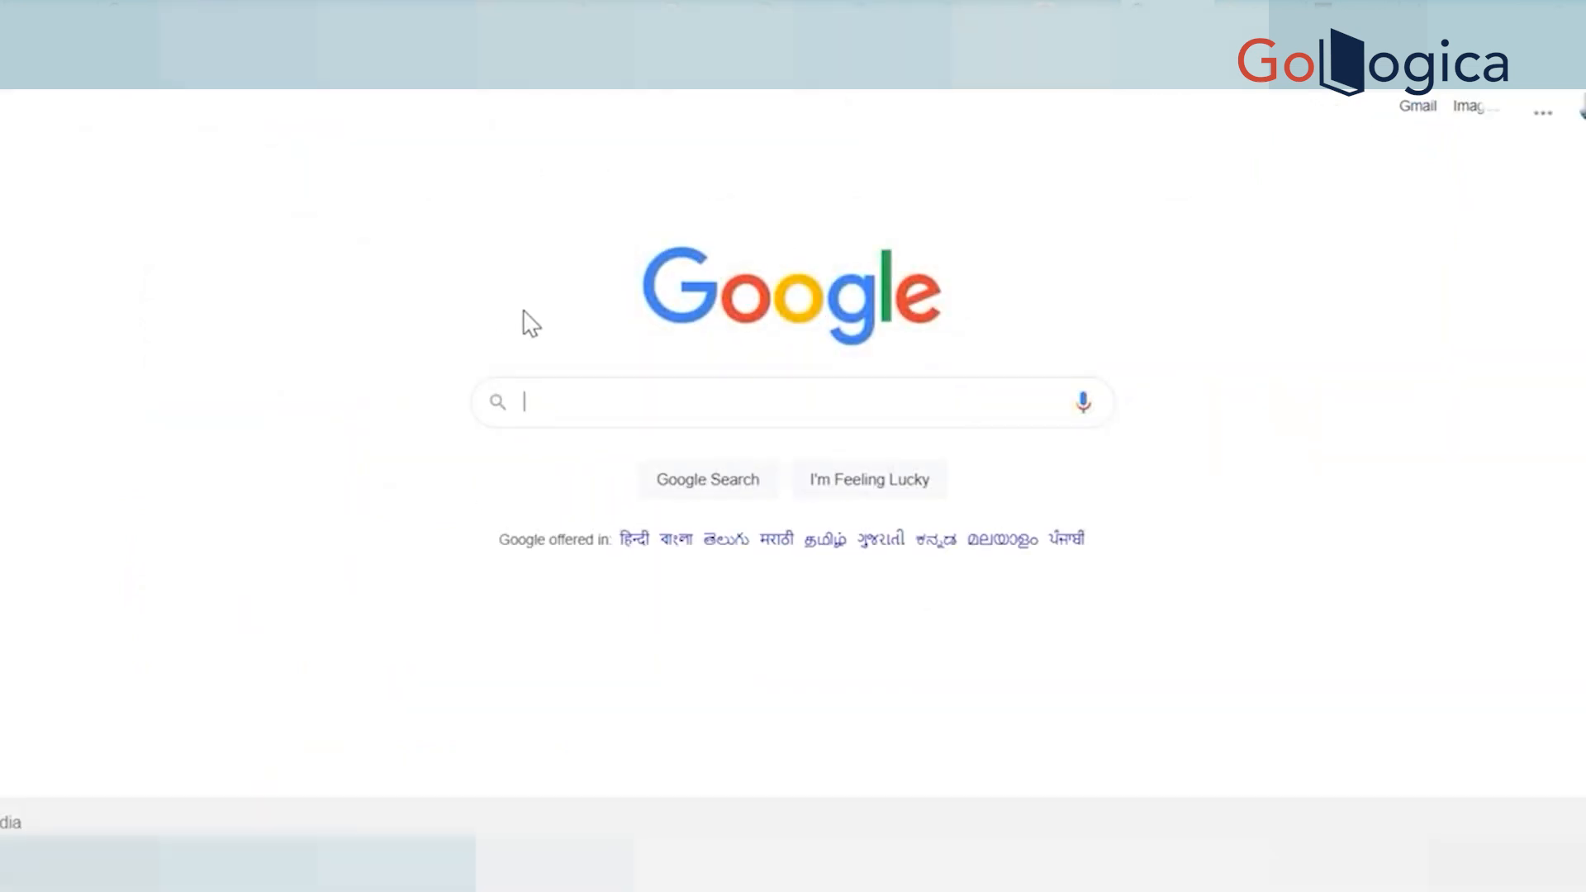
{"action": "type", "text": "word to html"}
{"action": "key", "text": "Return"}
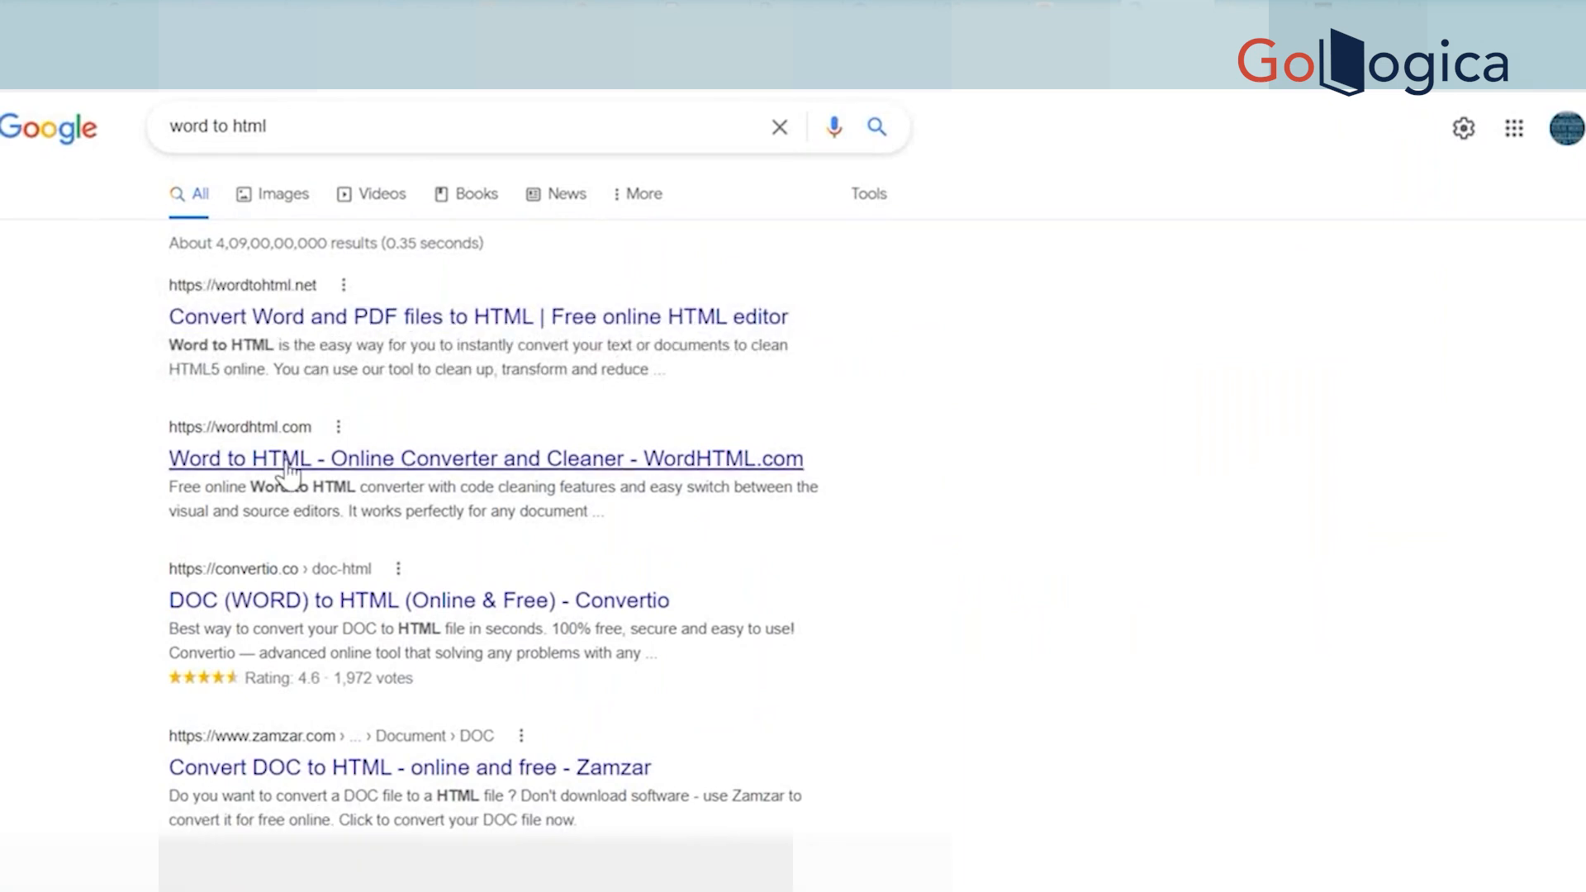
{"action": "left_click", "coordinate": [334, 319]}
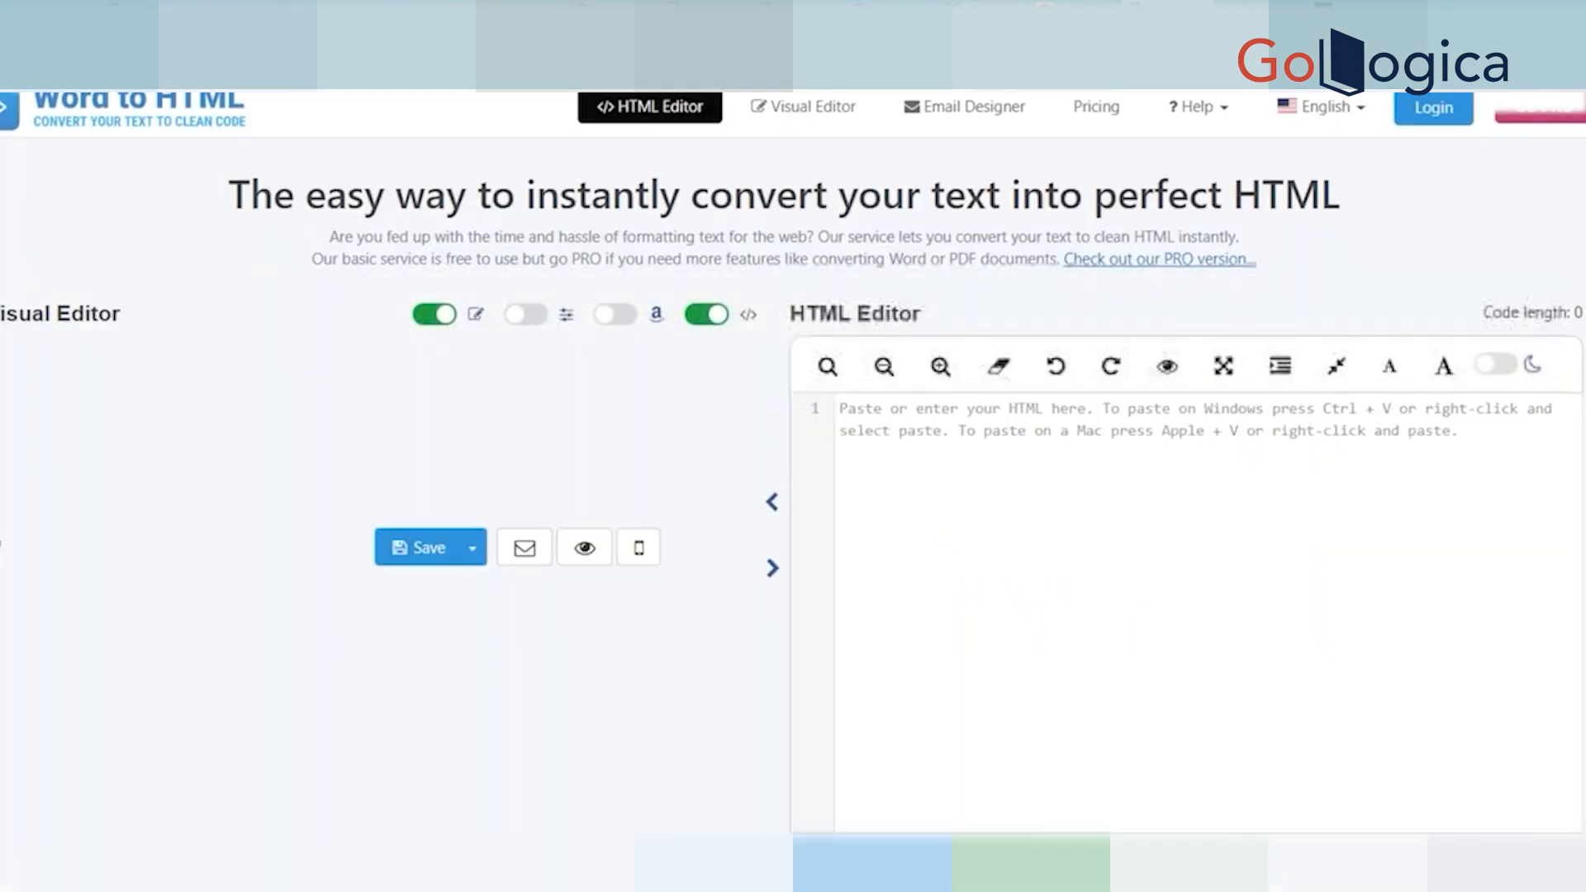
Begin the sample email in the converter's visual editor with the greeting "Hi," followed by a blank line.
{"action": "scroll", "coordinate": [602, 463], "scroll_direction": "down", "scroll_amount": 1}
{"action": "scroll", "coordinate": [287, 461], "scroll_direction": "down", "scroll_amount": 1}
{"action": "scroll", "coordinate": [286, 460], "scroll_direction": "up", "scroll_amount": 2}
{"action": "left_click", "coordinate": [283, 394]}
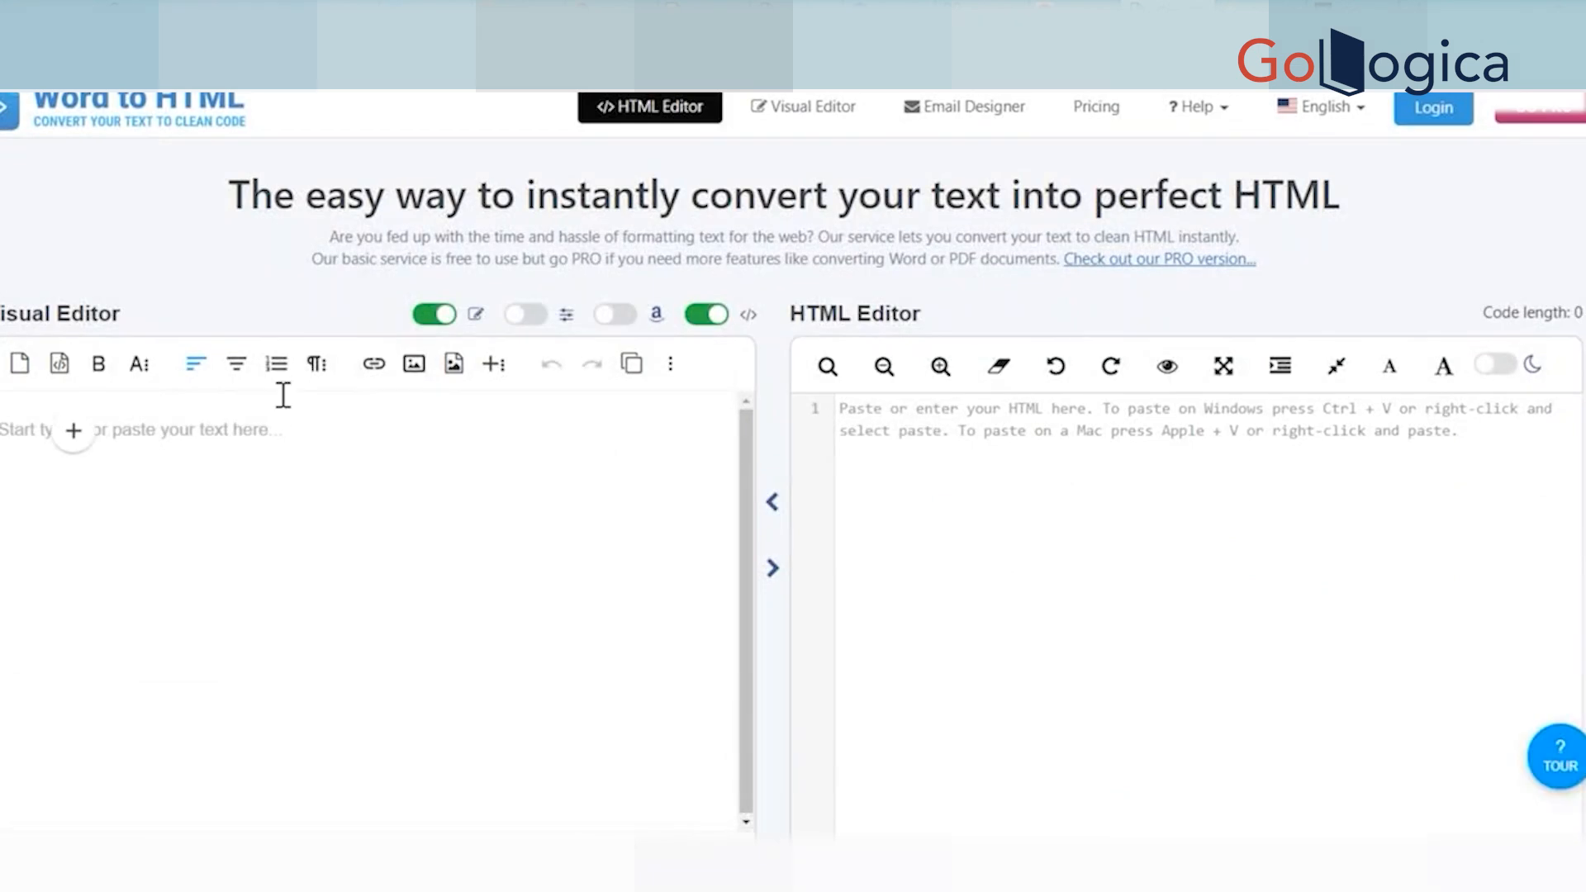
{"action": "key", "text": "ctrl+v"}
{"action": "left_click", "coordinate": [164, 449]}
{"action": "type", "text": "Hi,"}
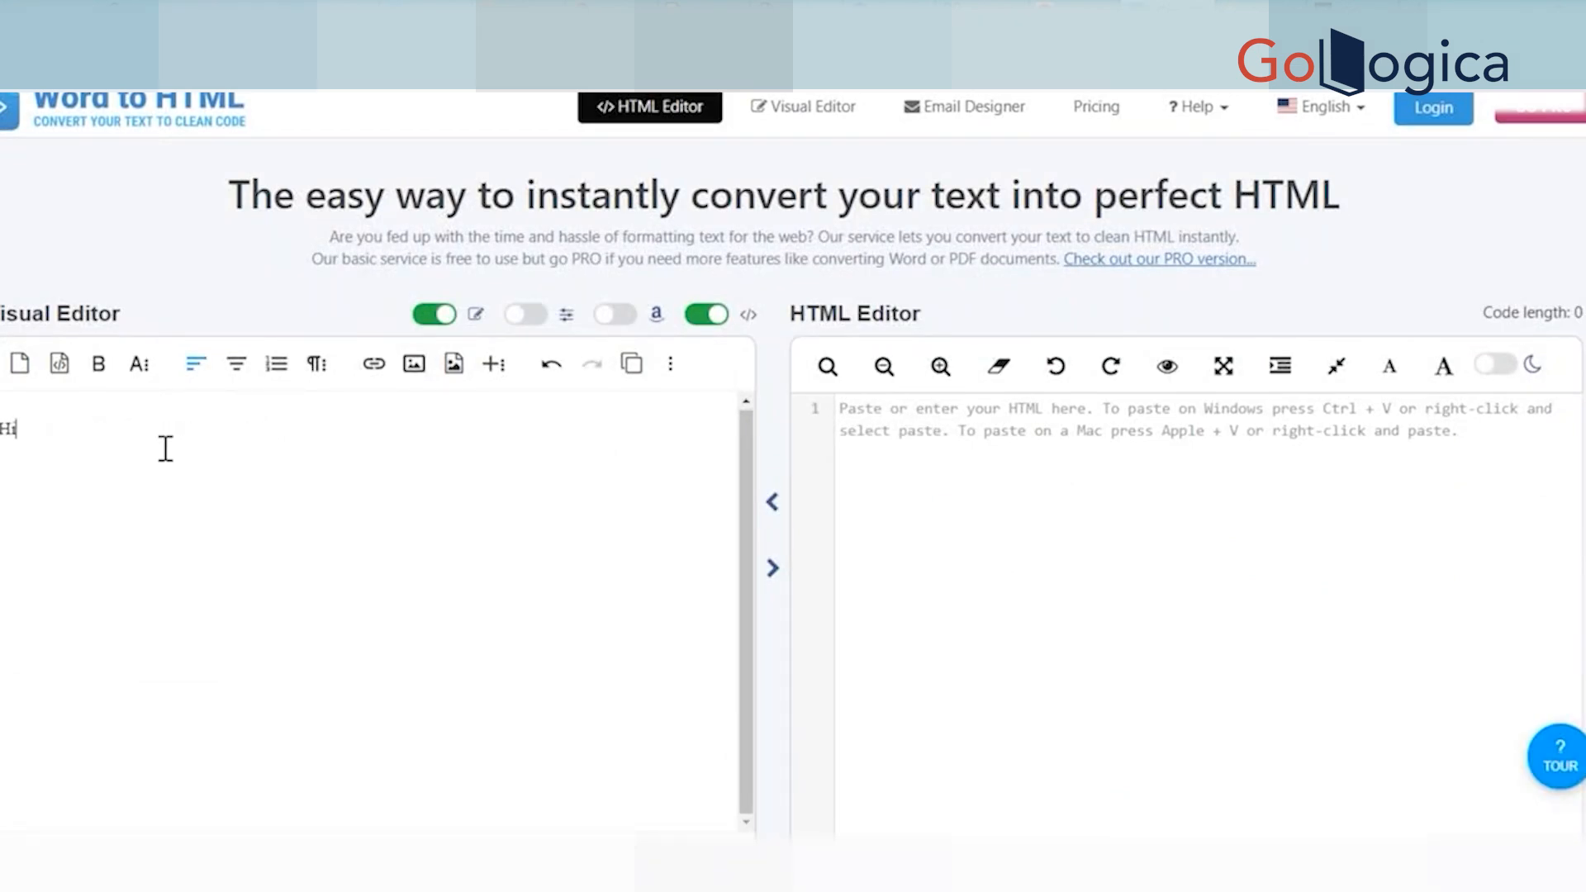
{"action": "key", "text": "Return"}
Insert a 3 × 3 table below the greeting in the visual editor.
{"action": "scroll", "coordinate": [273, 428], "scroll_direction": "down", "scroll_amount": 2}
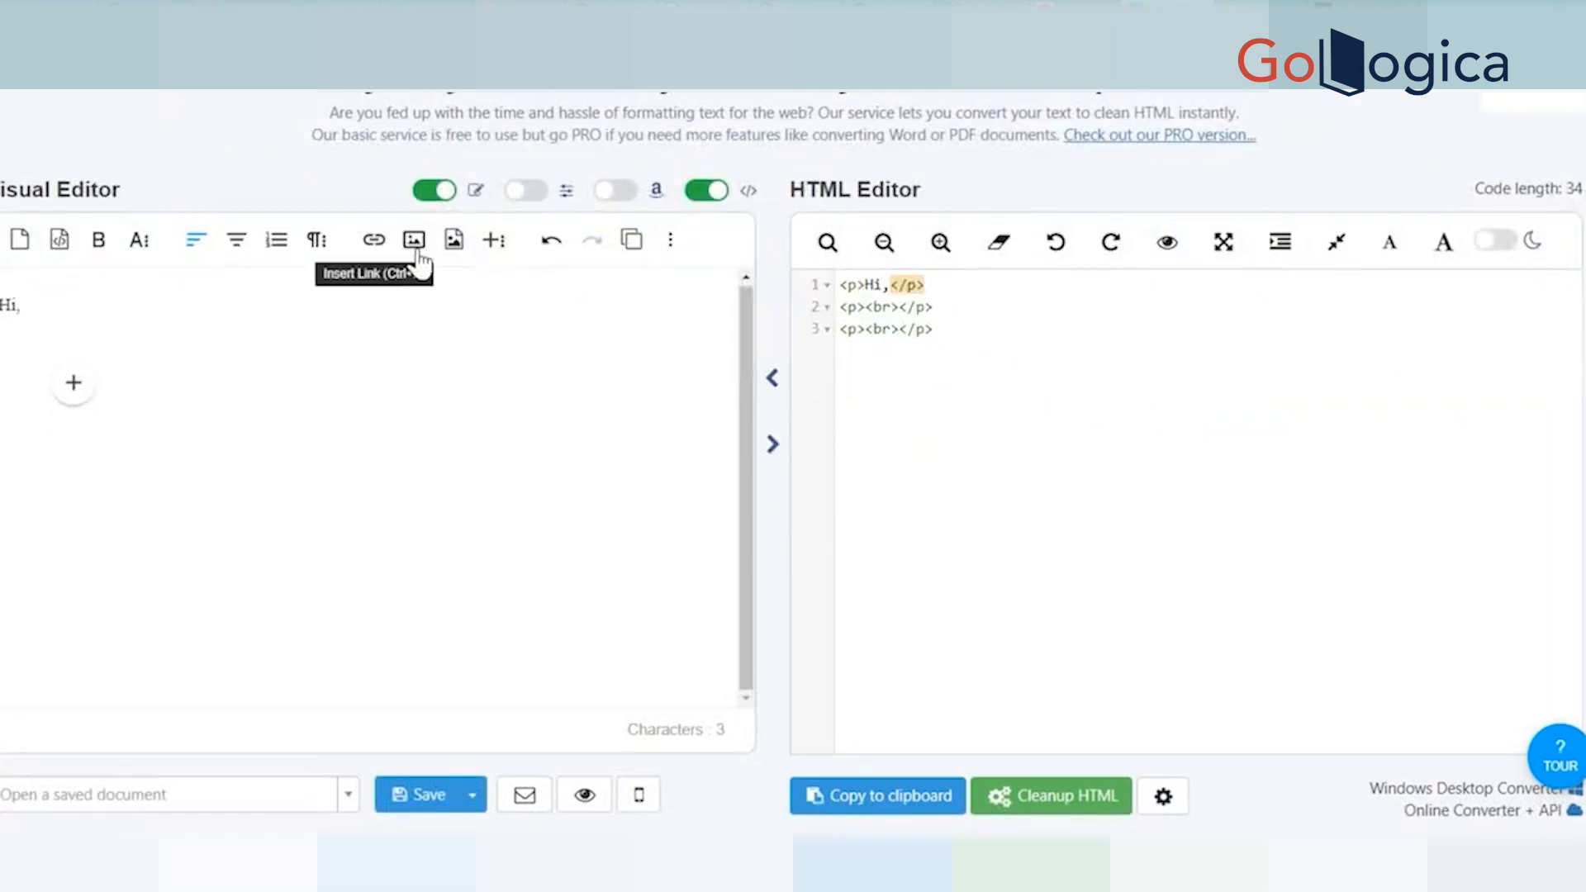
{"action": "left_click", "coordinate": [496, 243]}
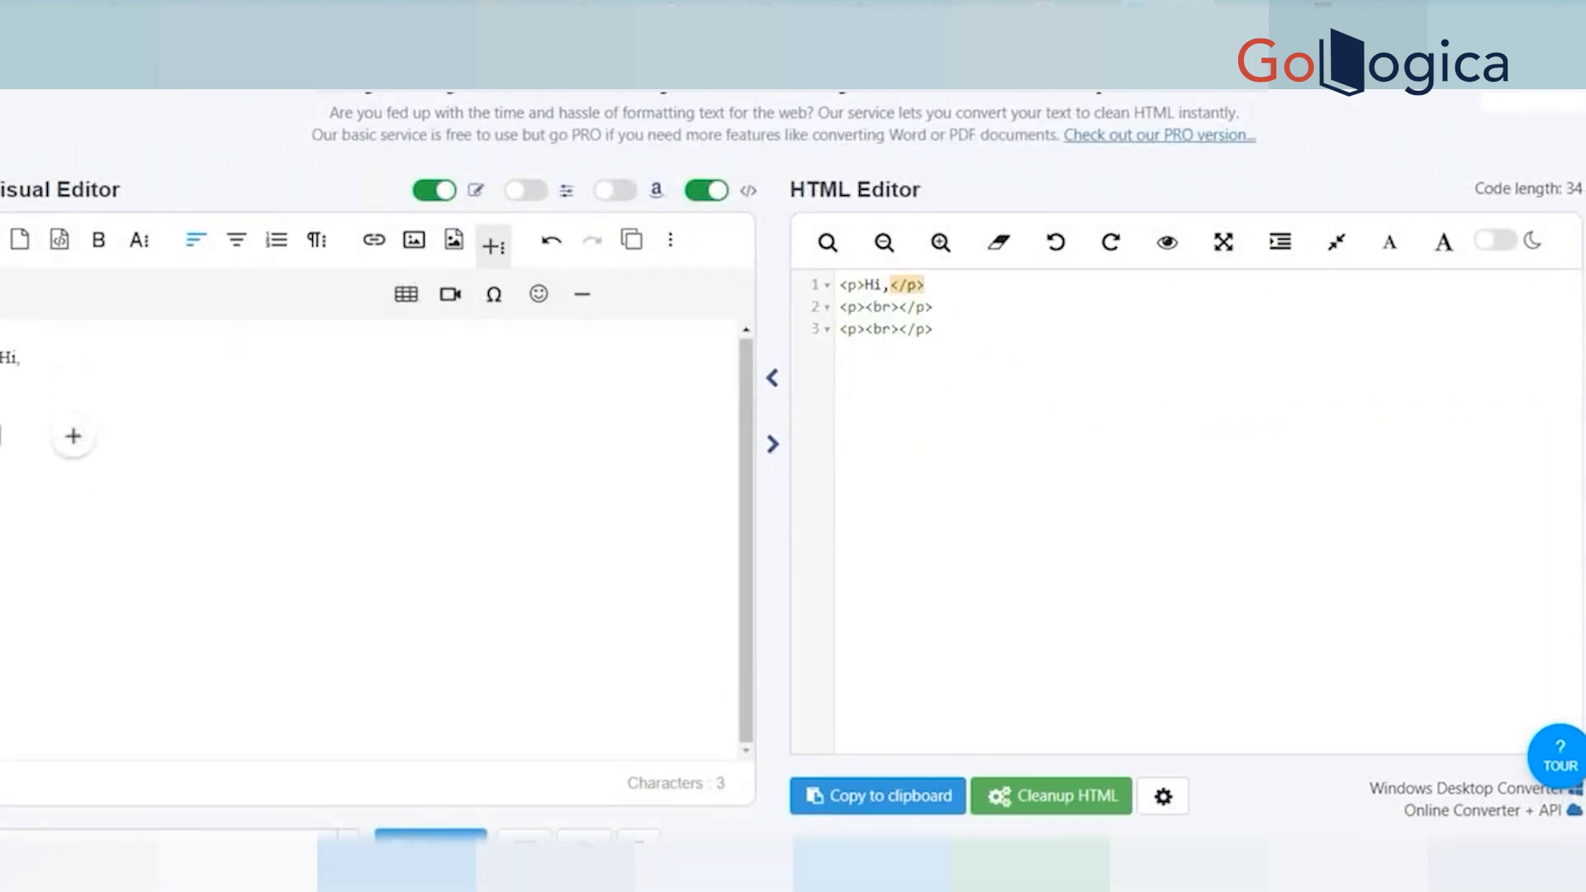
{"action": "left_click", "coordinate": [403, 302]}
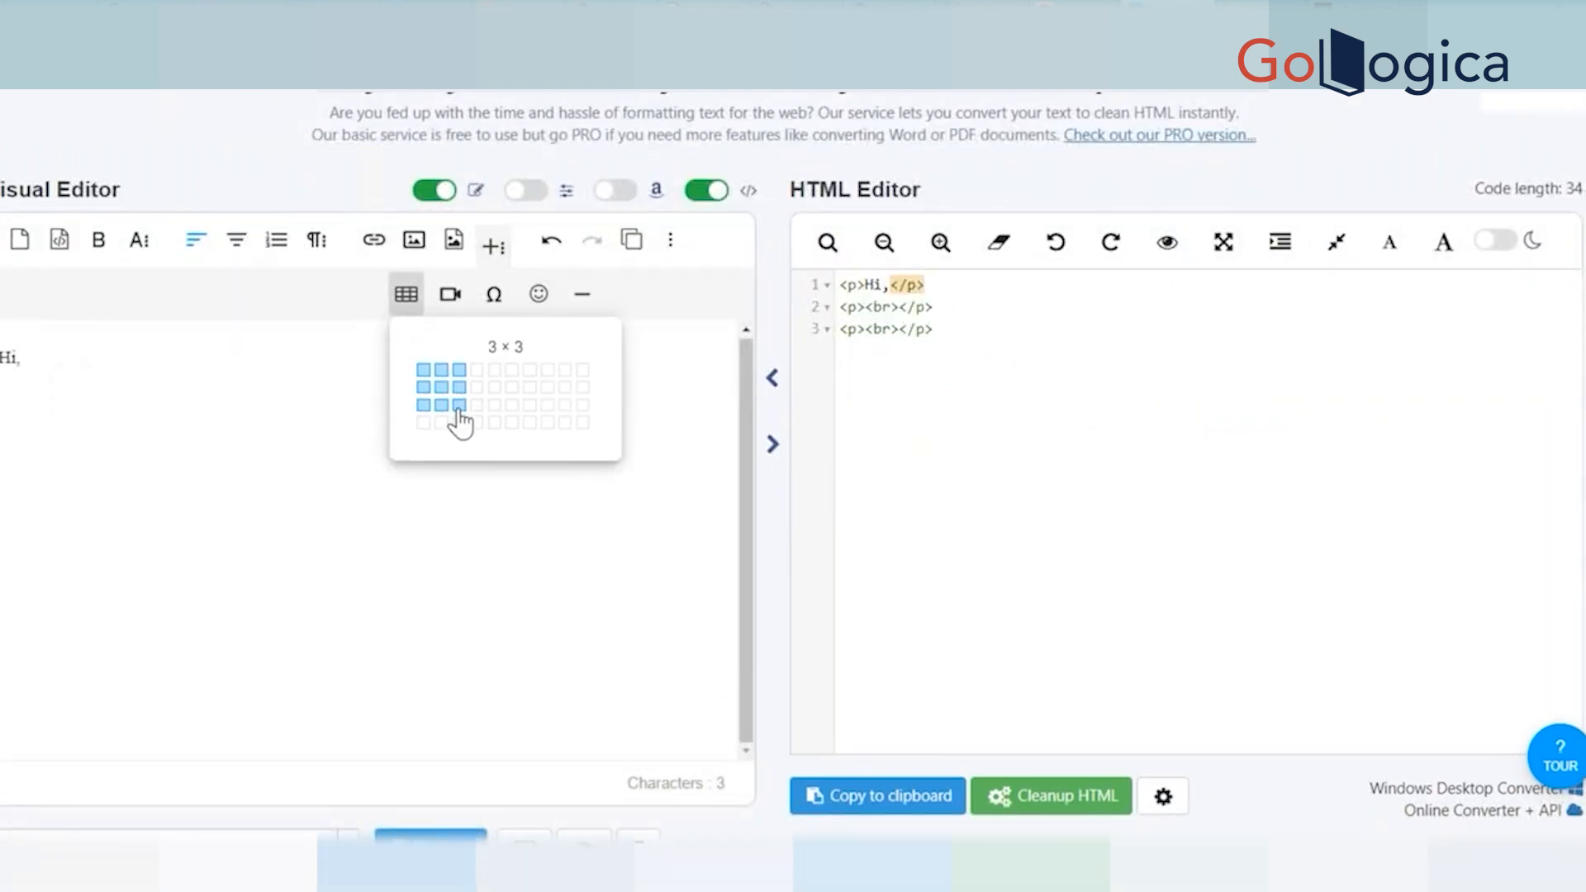
{"action": "left_click", "coordinate": [458, 411]}
Fill the table's first row with the column headings ID, status and name.
{"action": "left_click", "coordinate": [195, 434]}
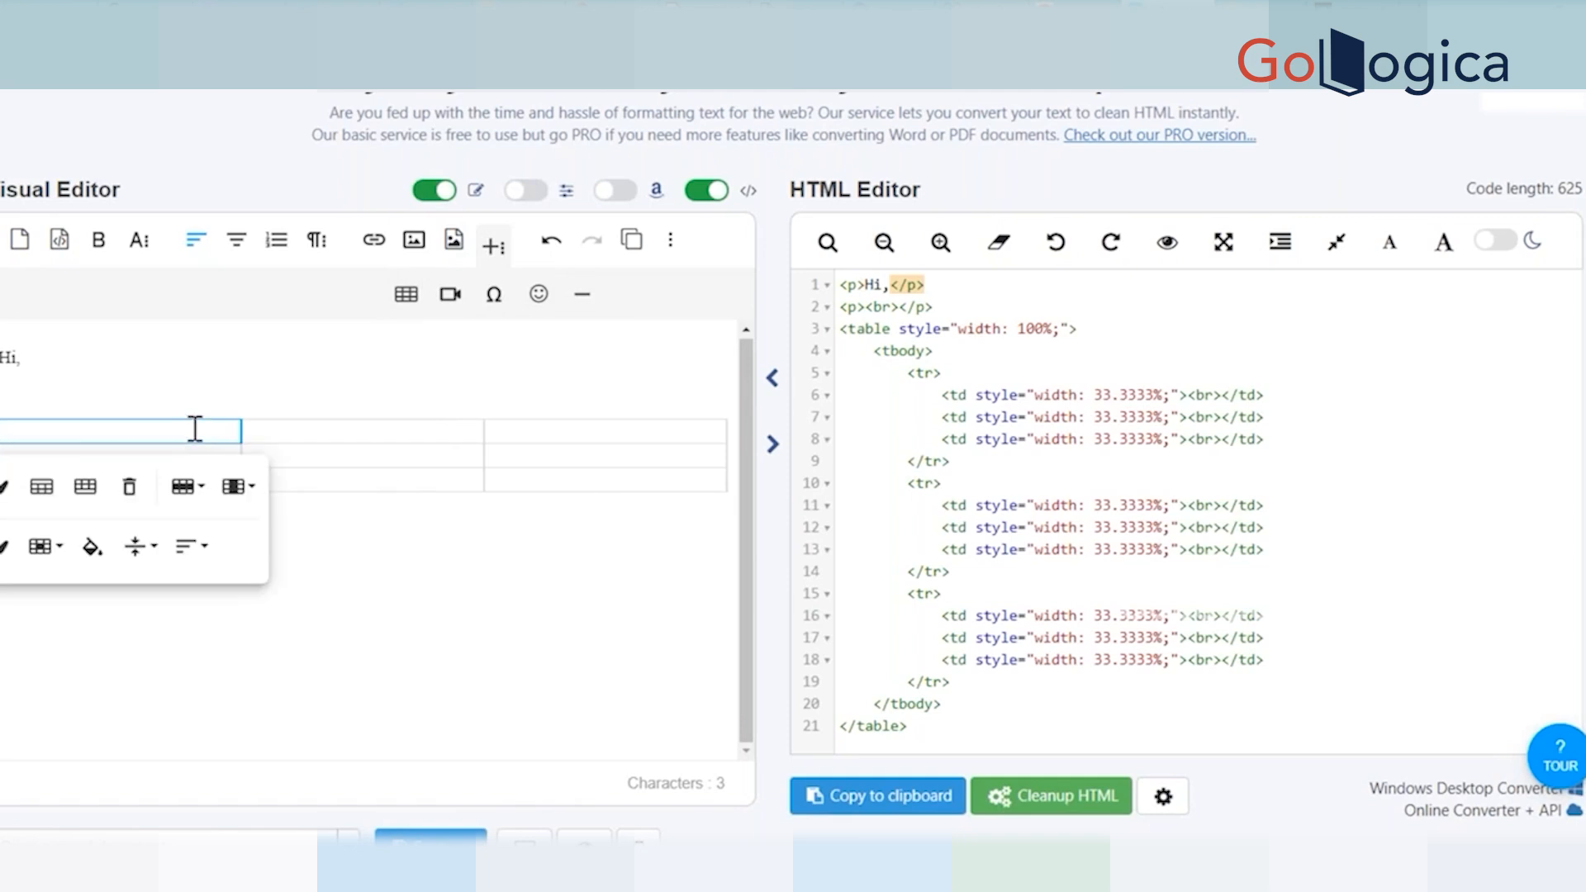
{"action": "type", "text": "ID"}
{"action": "key", "text": "Tab"}
{"action": "type", "text": "stat"}
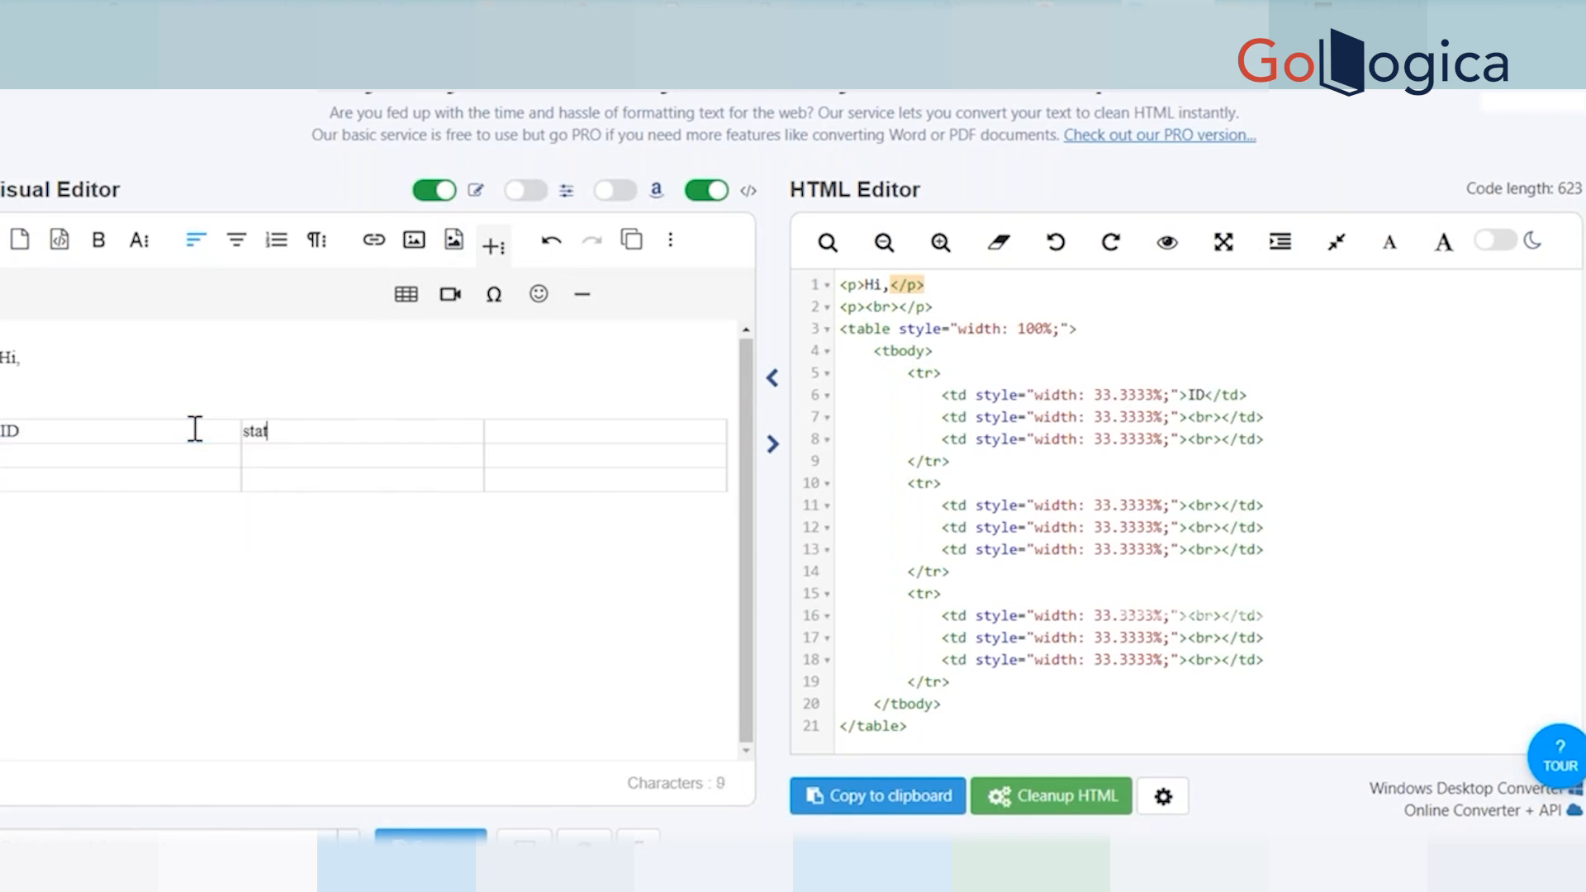
{"action": "type", "text": "us "}
{"action": "type", "text": "name"}
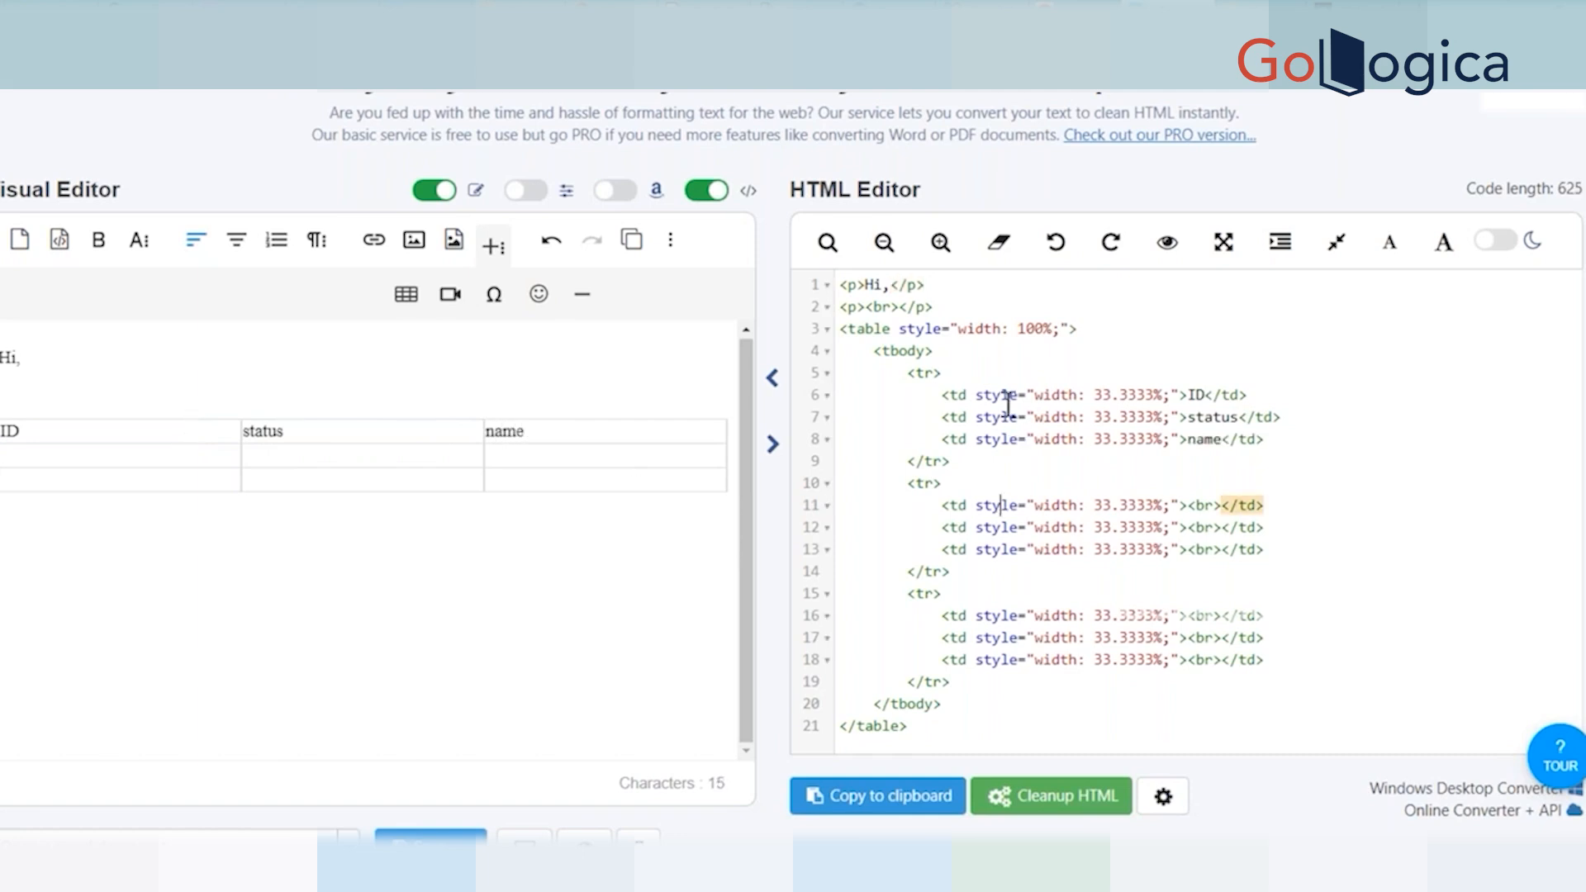
Examine the table markup generated in the HTML editor, from the table tag's width style down to the row and cell tags.
{"action": "left_click_drag", "start_coordinate": [942, 372], "coordinate": [1321, 664]}
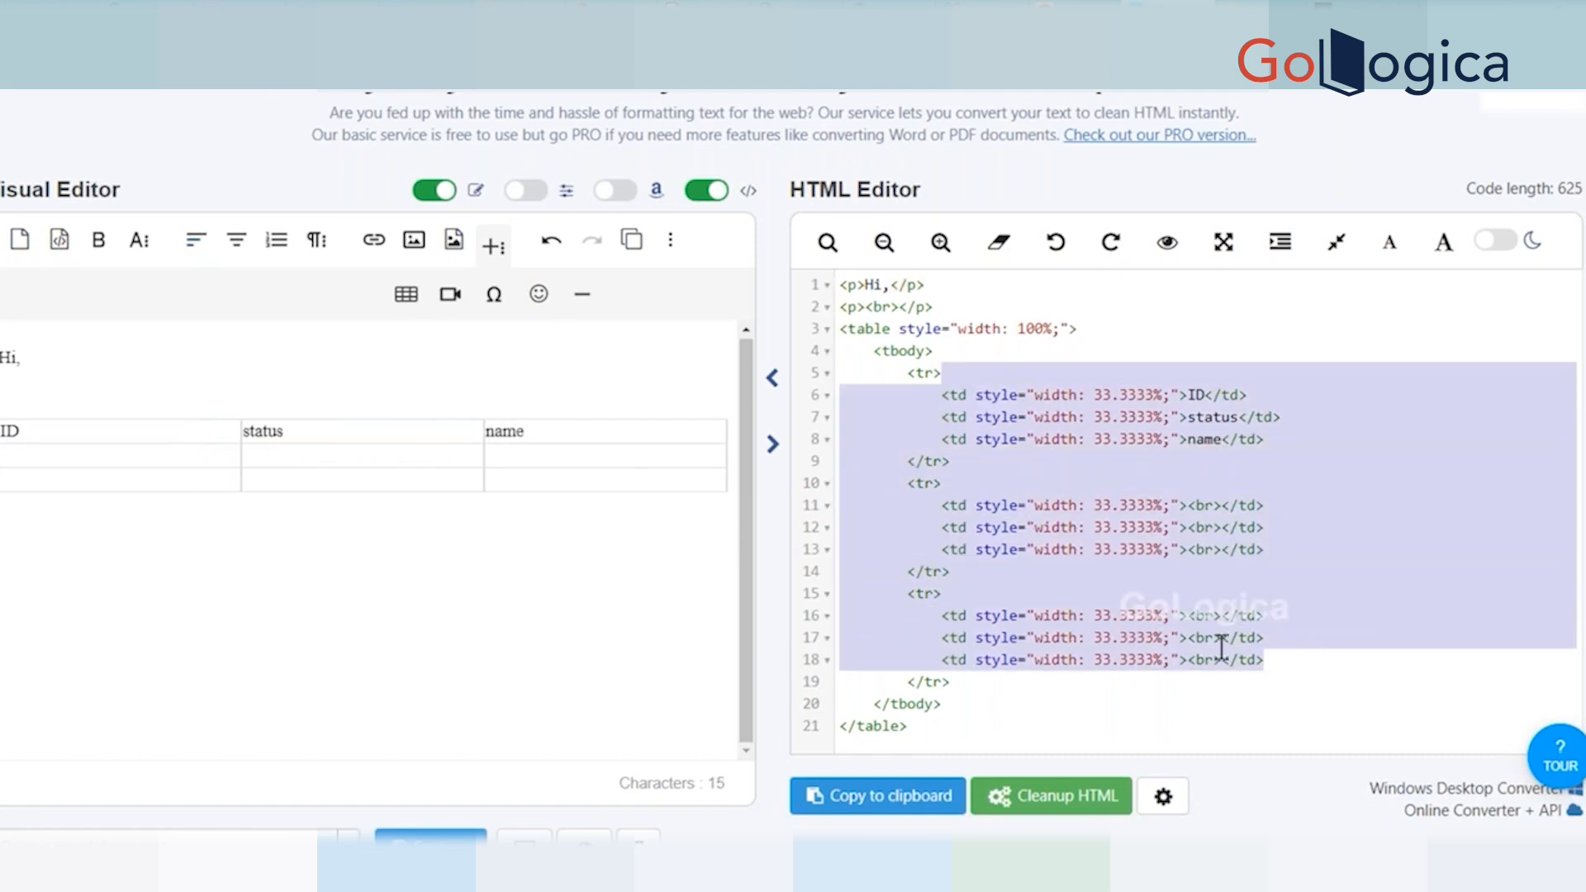
{"action": "left_click", "coordinate": [1147, 527]}
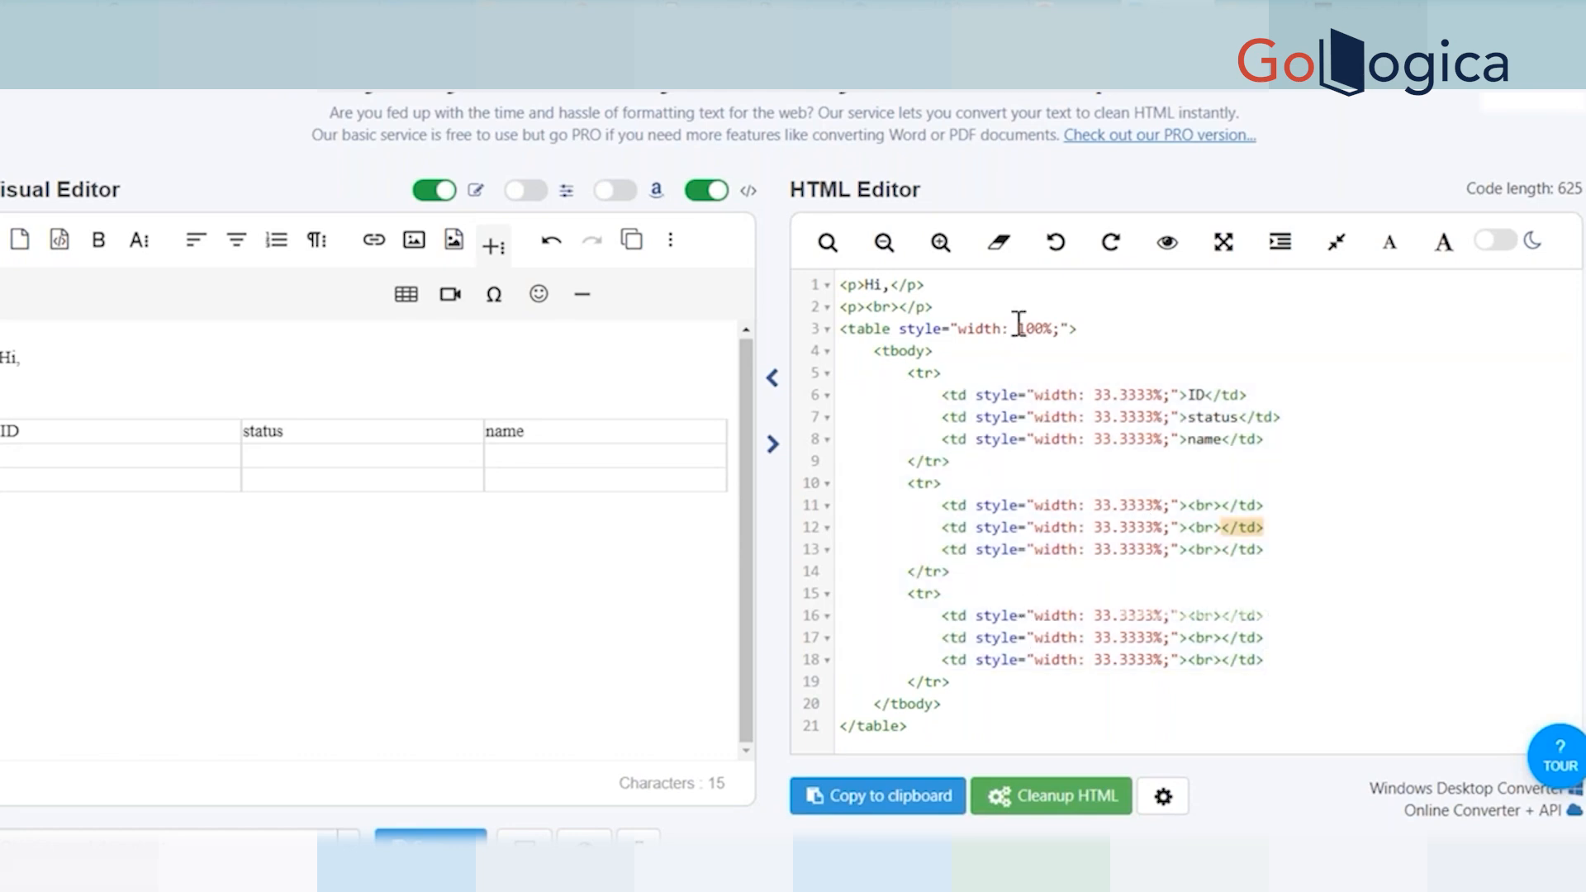
{"action": "left_click", "coordinate": [1068, 329]}
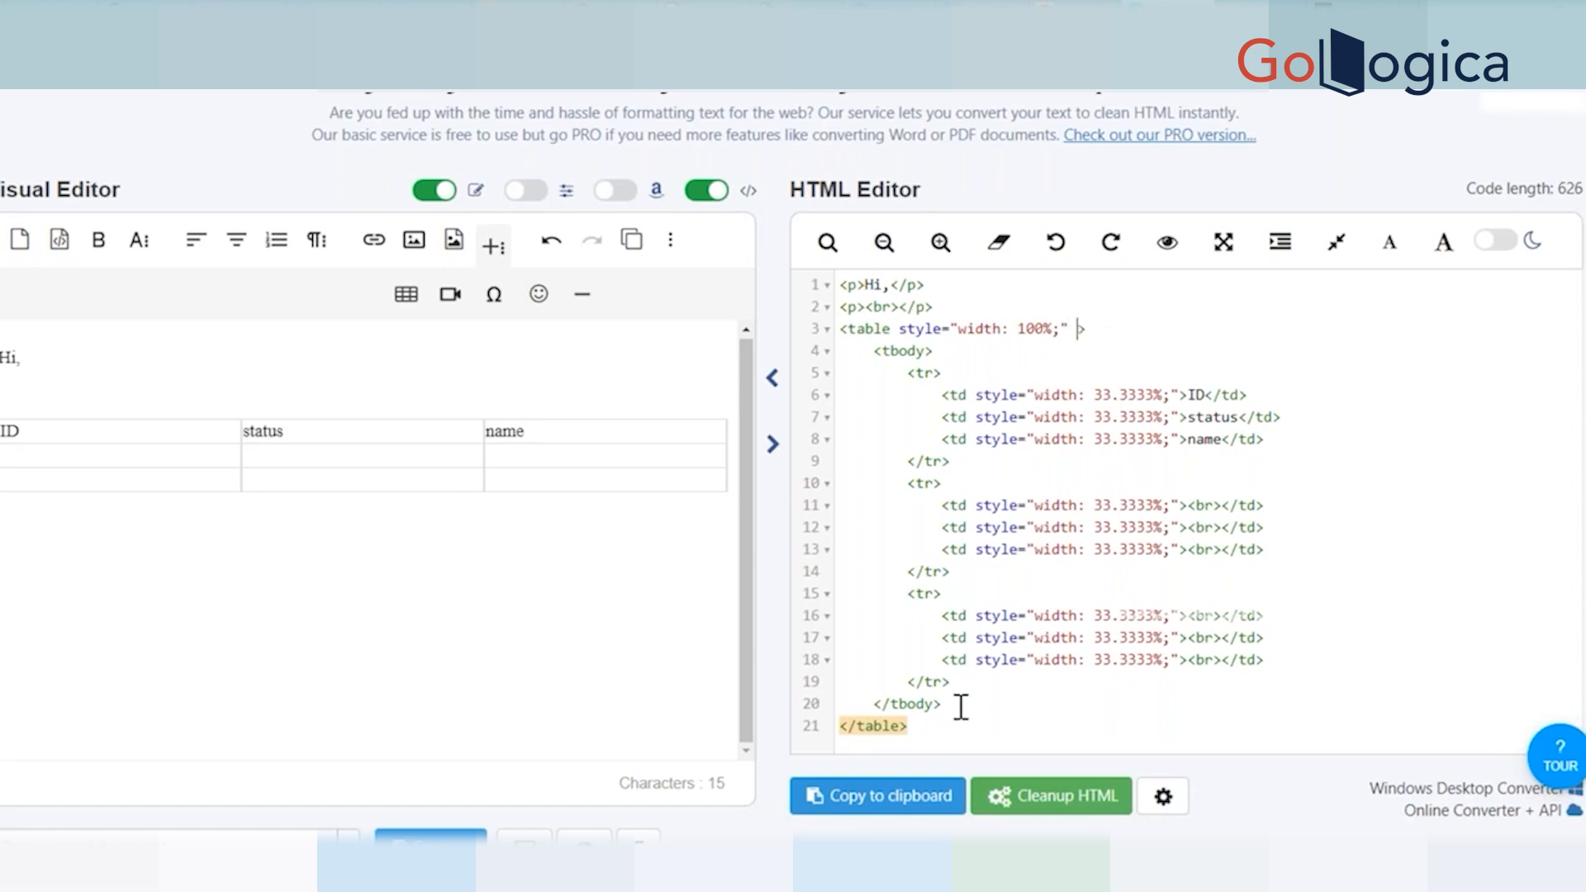
{"action": "left_click_drag", "start_coordinate": [961, 706], "coordinate": [841, 329]}
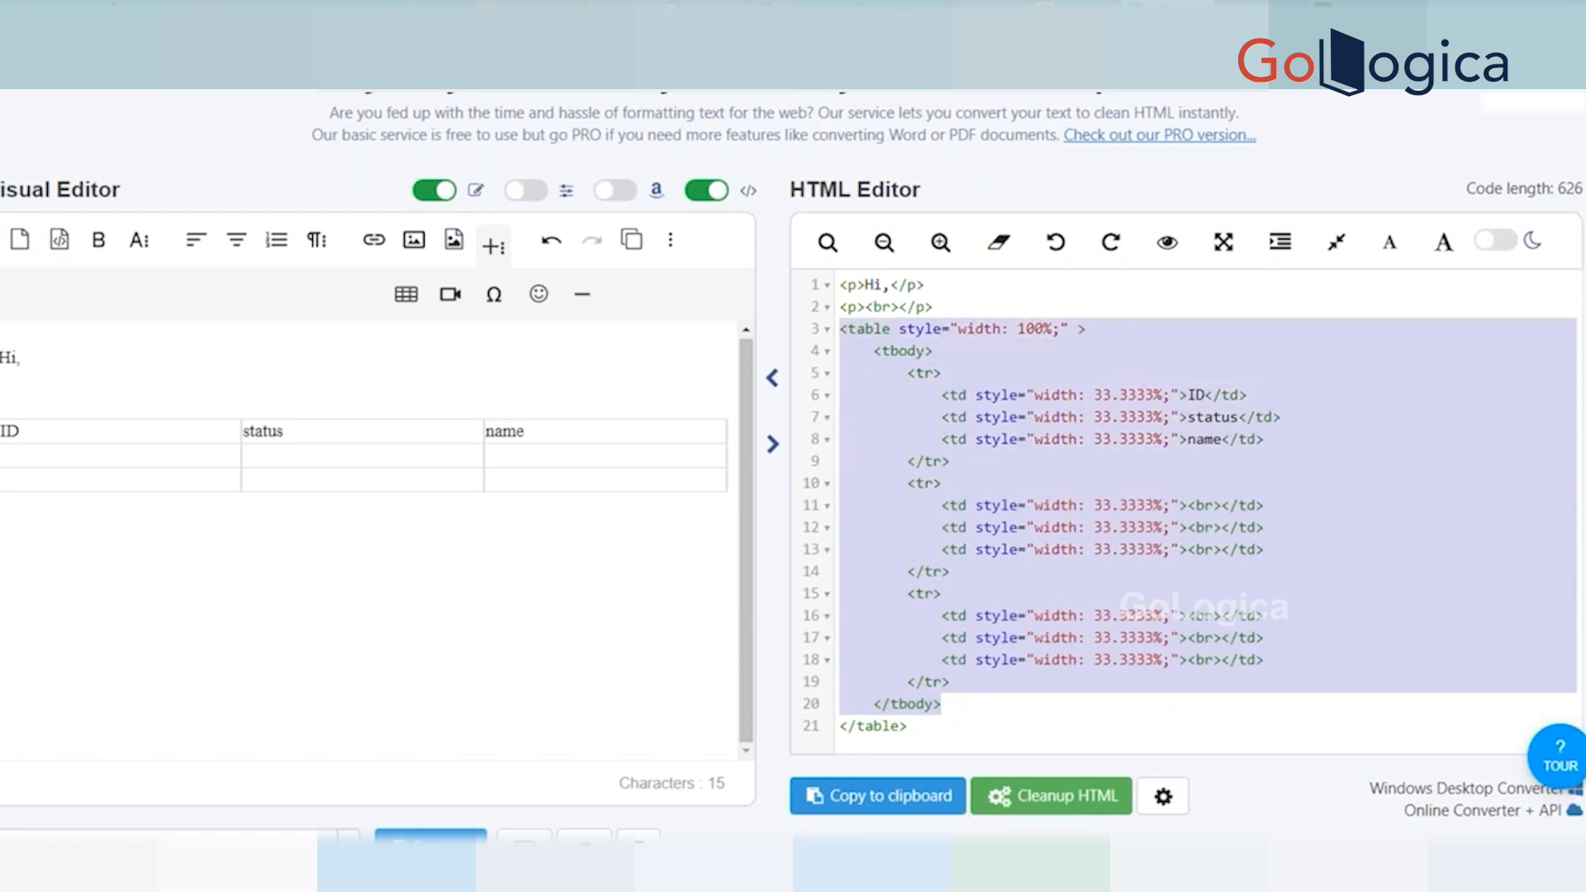
Return to the Email Sender settings in SnapLogic Designer and set the batch size to 10.
{"action": "left_click", "coordinate": [424, 560]}
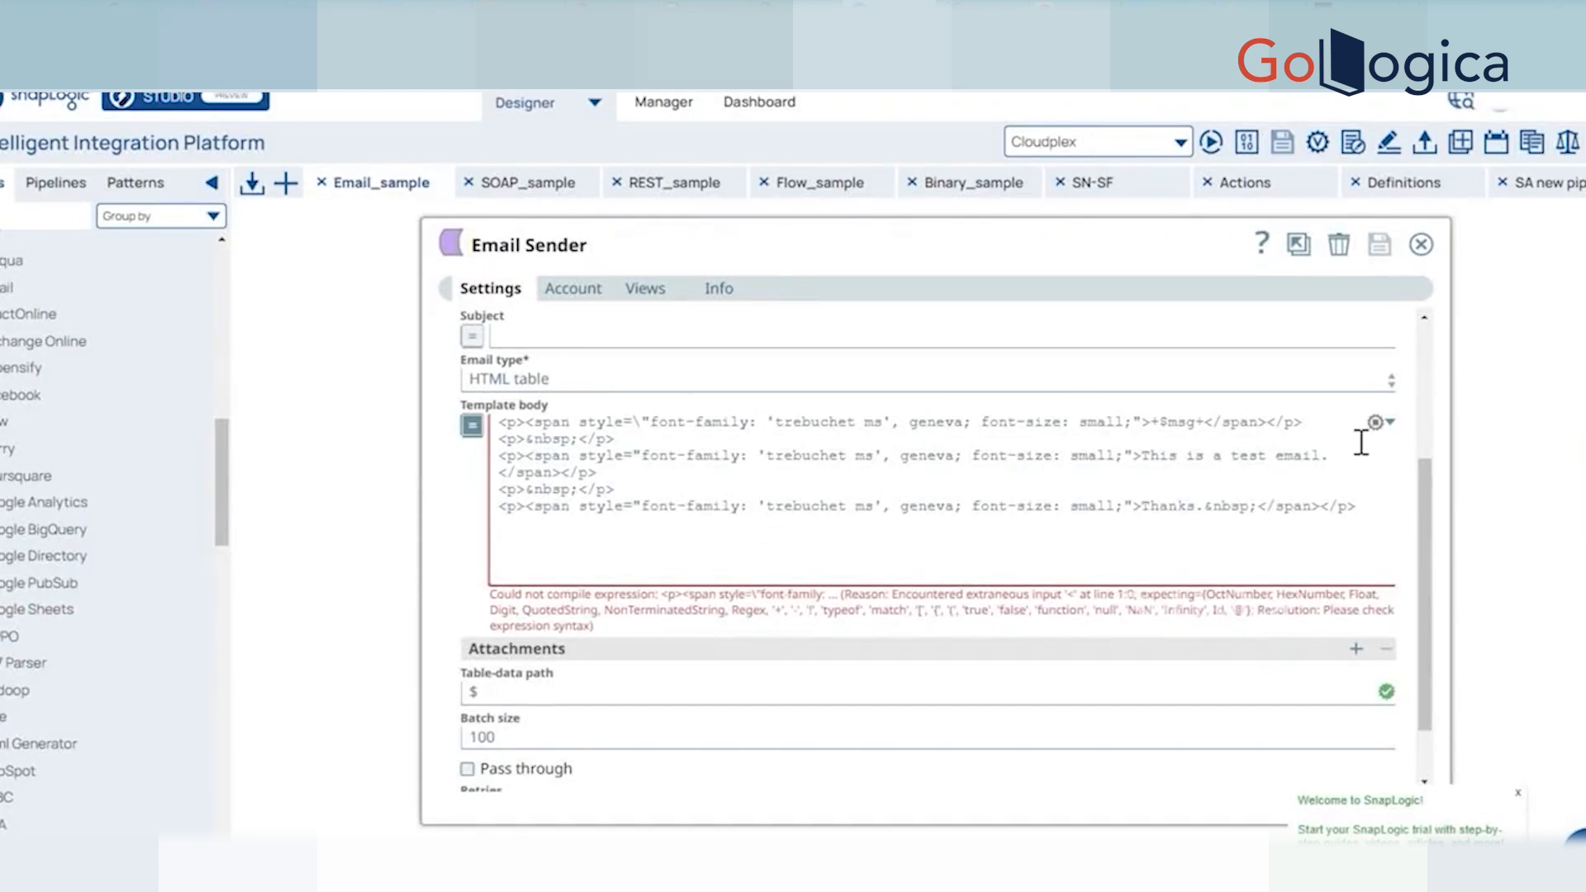
{"action": "scroll", "coordinate": [1362, 437], "scroll_direction": "down", "scroll_amount": 1}
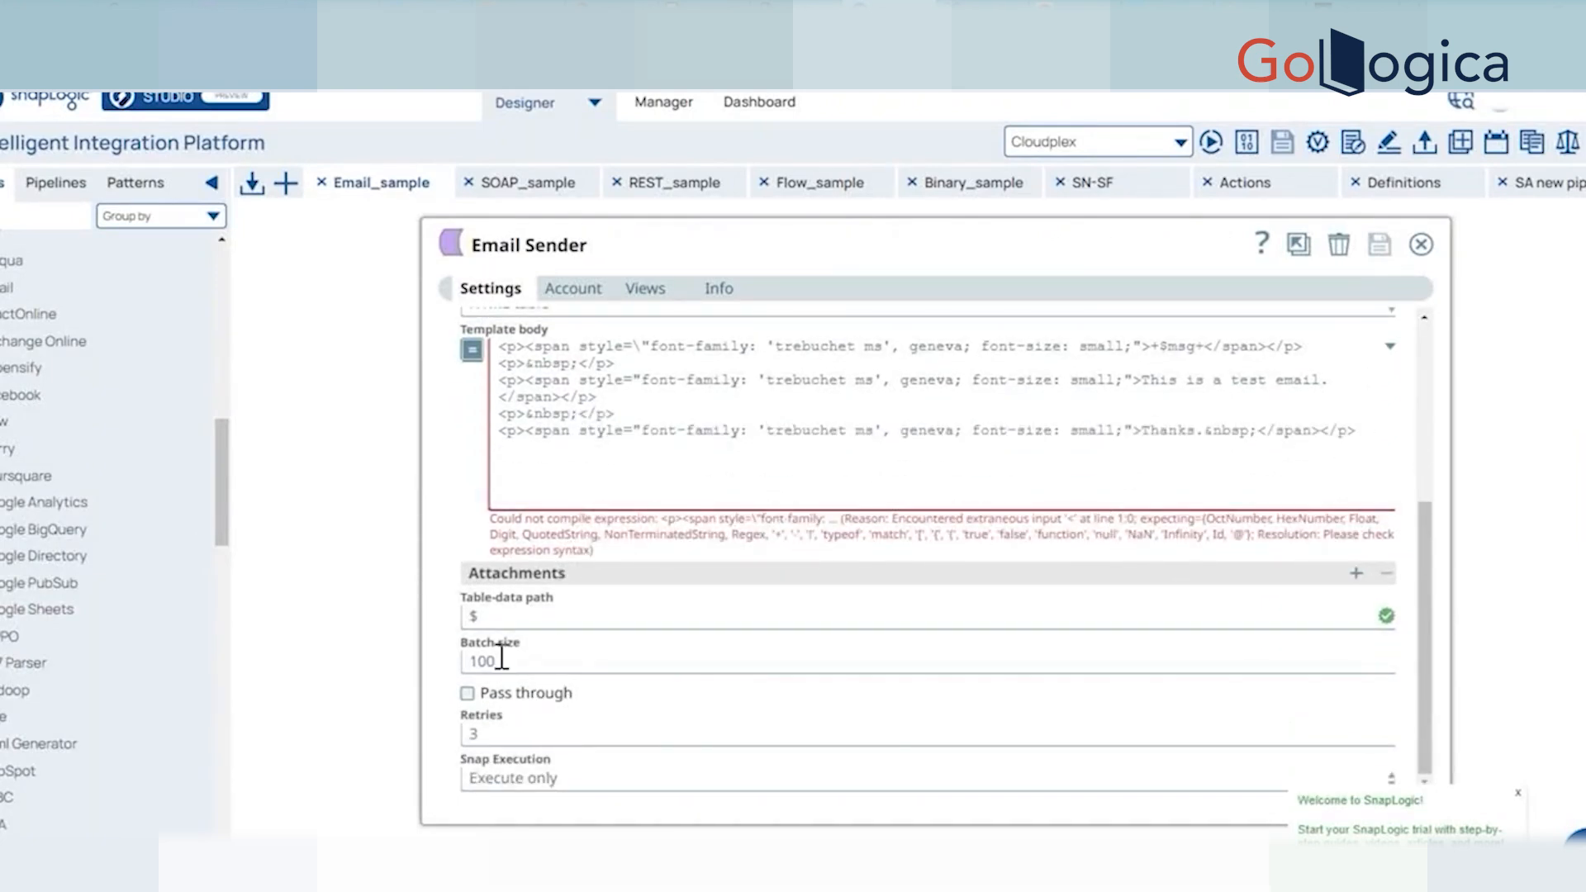
{"action": "left_click_drag", "start_coordinate": [499, 661], "coordinate": [464, 664]}
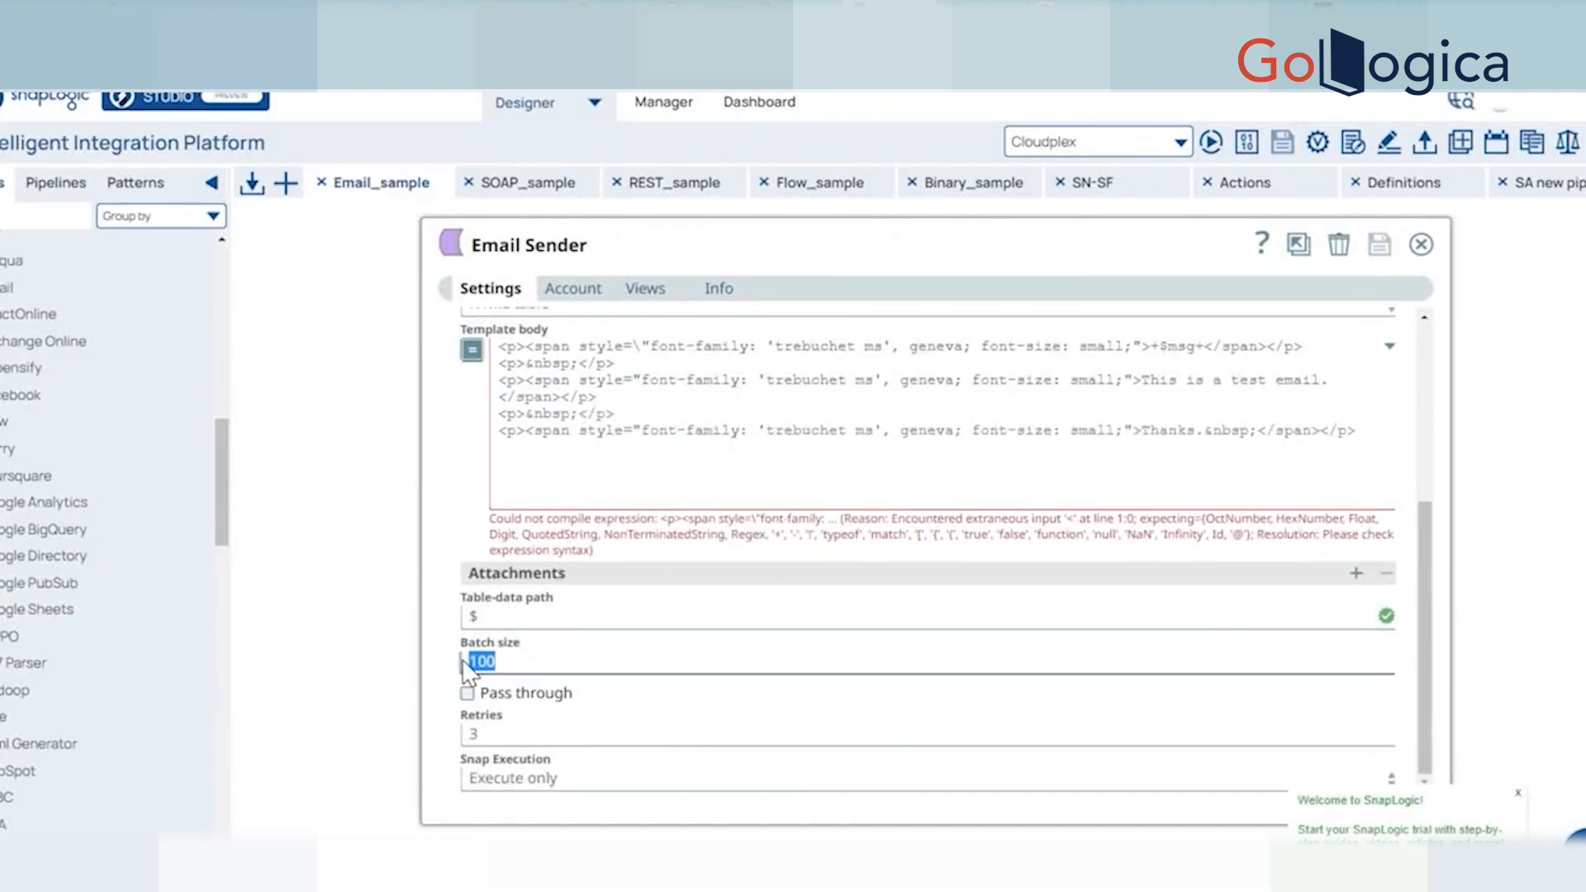
{"action": "left_click", "coordinate": [505, 662]}
{"action": "key", "text": "BackSpace"}
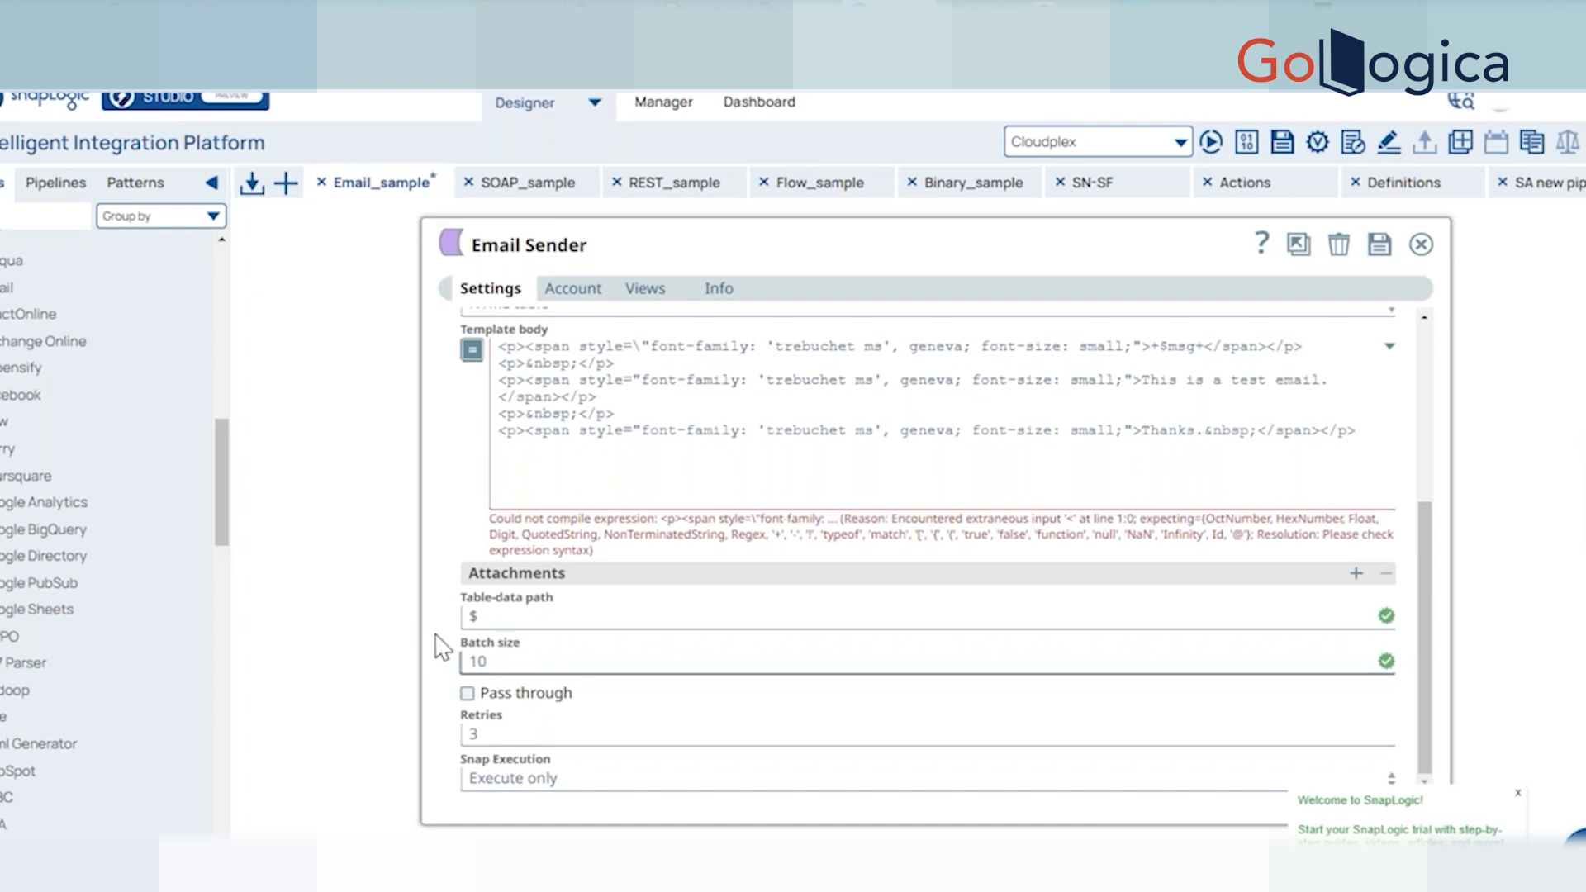
{"action": "left_click", "coordinate": [446, 649]}
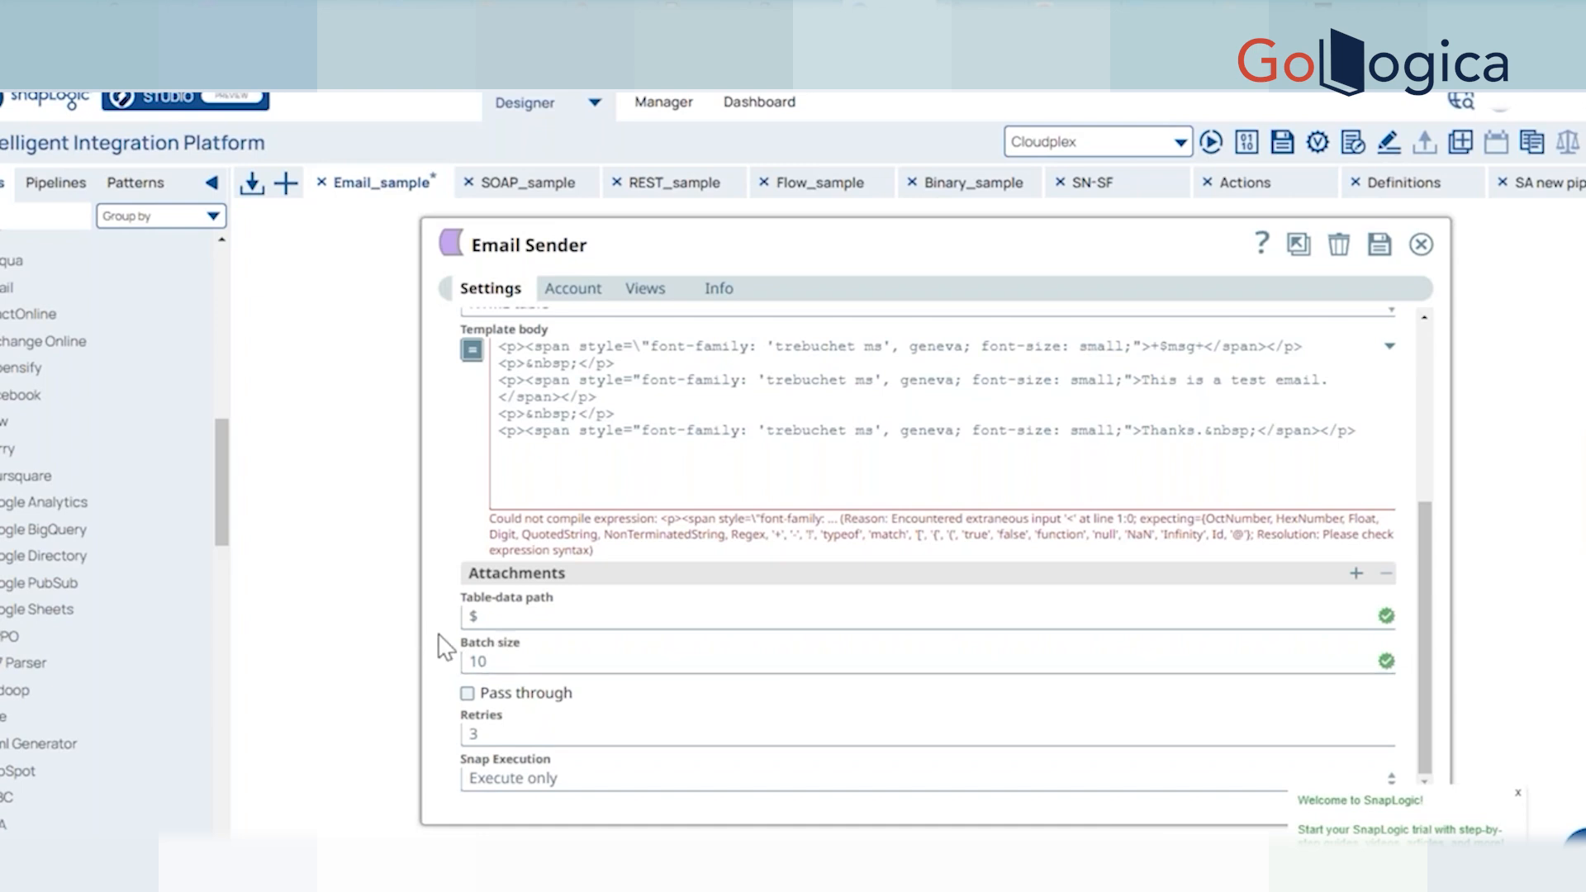
Set the Email Sender's batch size to 100 and close its settings.
{"action": "left_click", "coordinate": [504, 662]}
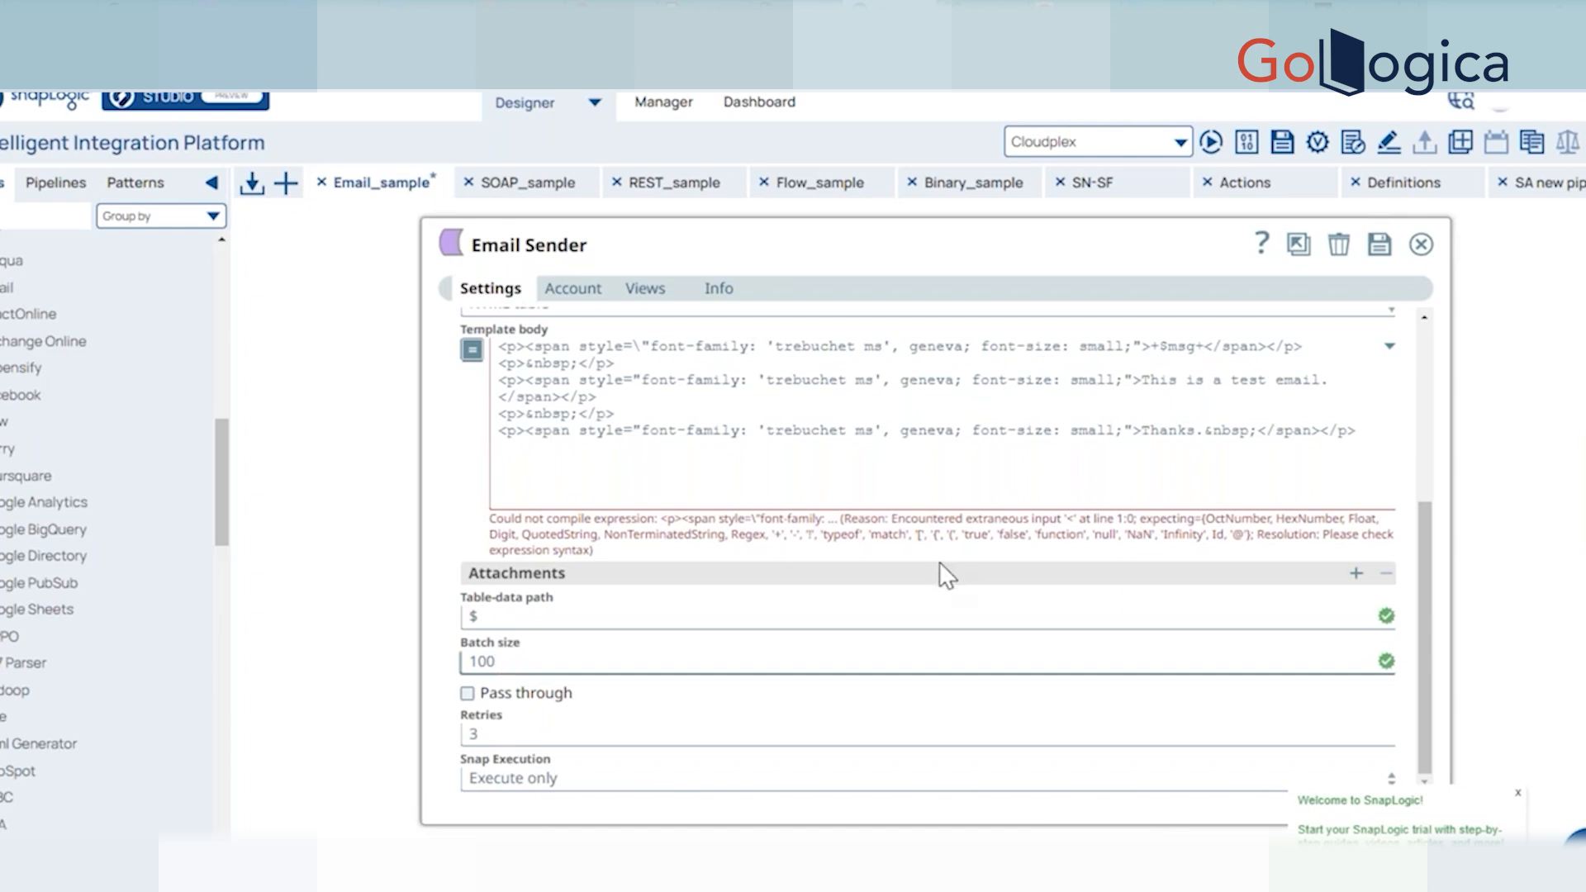
{"action": "left_click", "coordinate": [900, 569]}
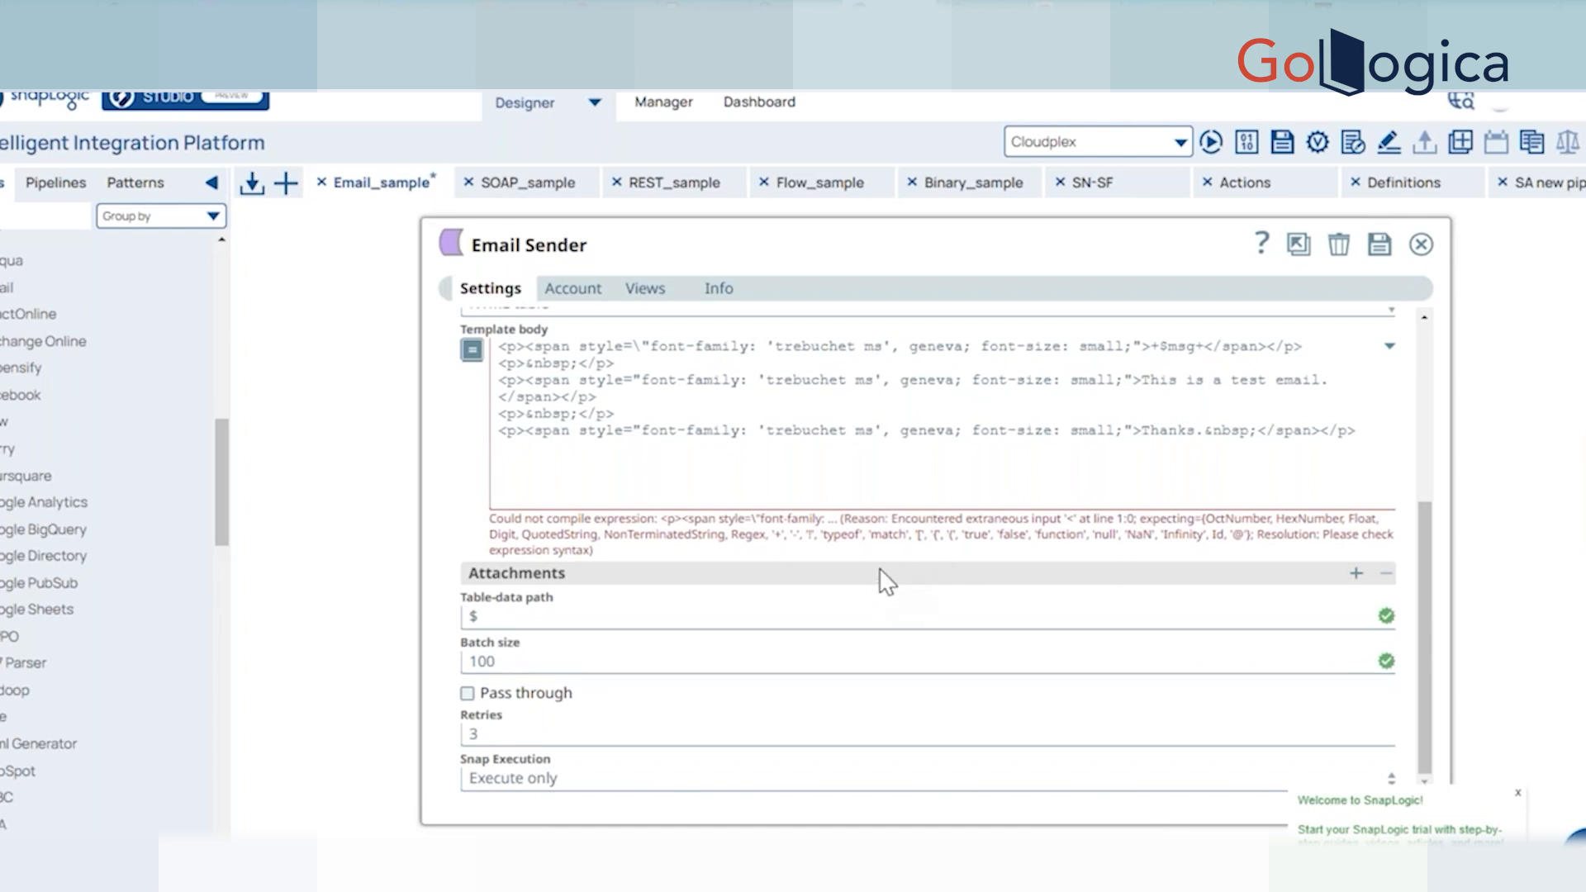
{"action": "mouse_move", "coordinate": [879, 568]}
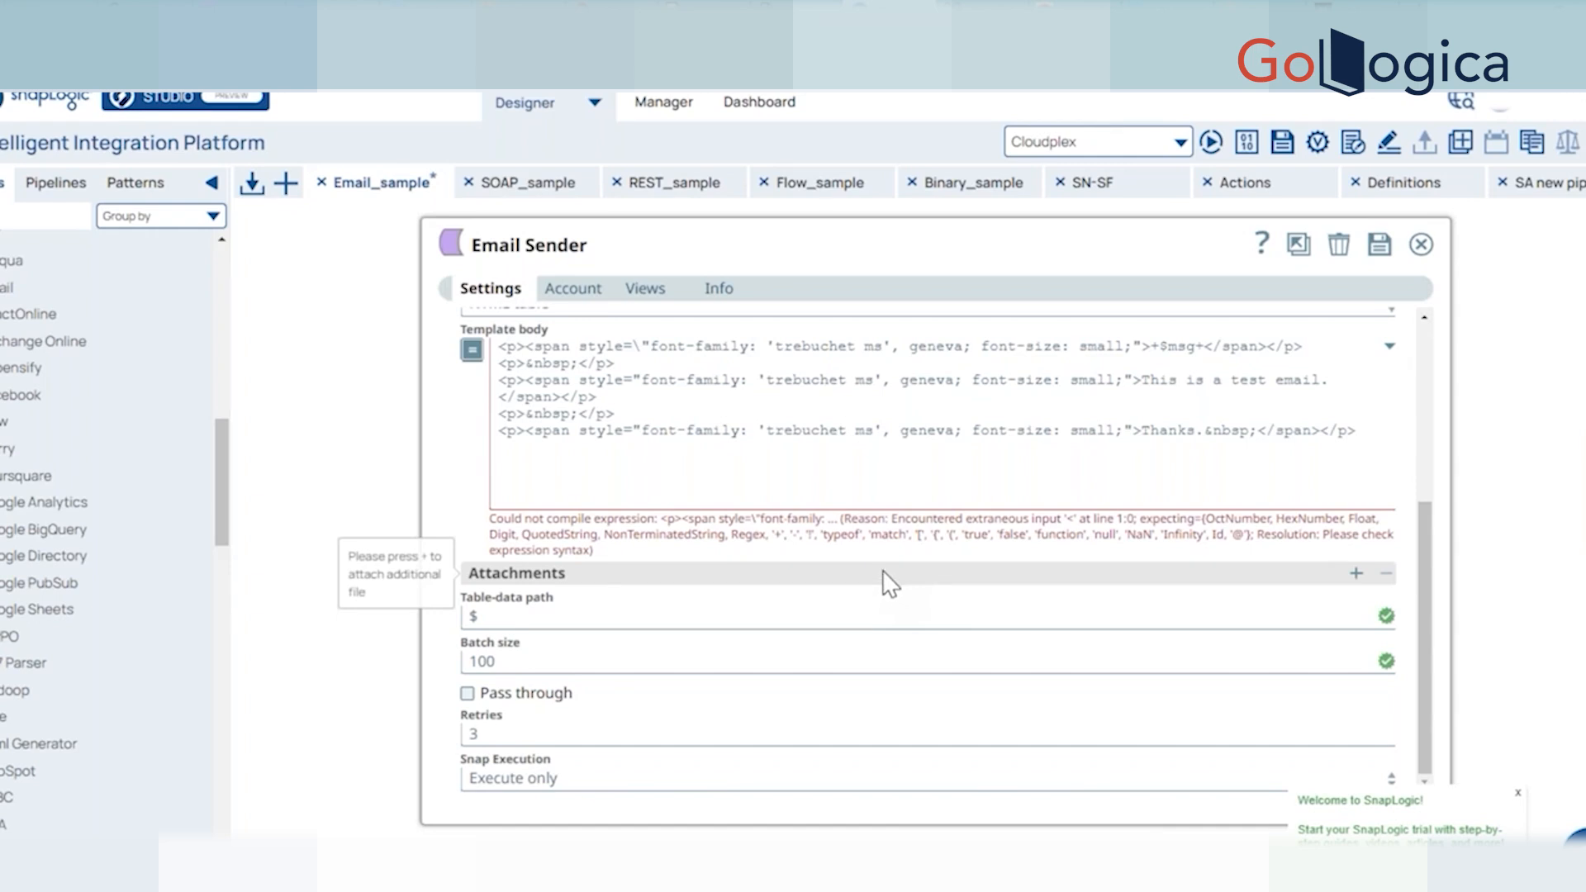
{"action": "key", "text": "Escape"}
{"action": "left_click", "coordinate": [879, 574]}
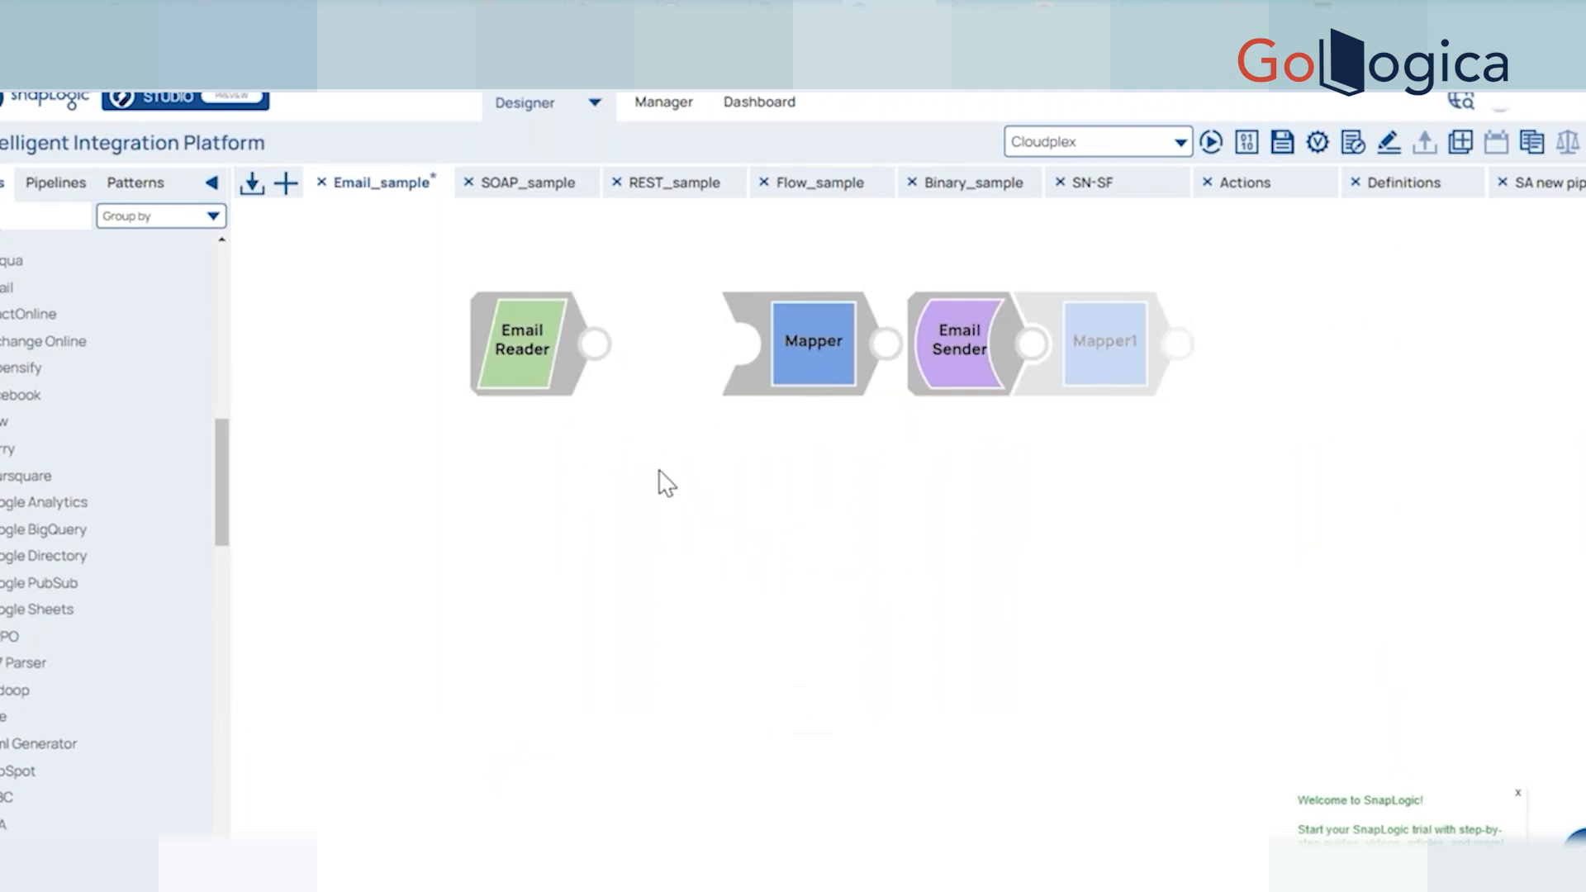
Add an input view to the Email Sender snap and connect it to the Mapper's output.
{"action": "left_click", "coordinate": [720, 309]}
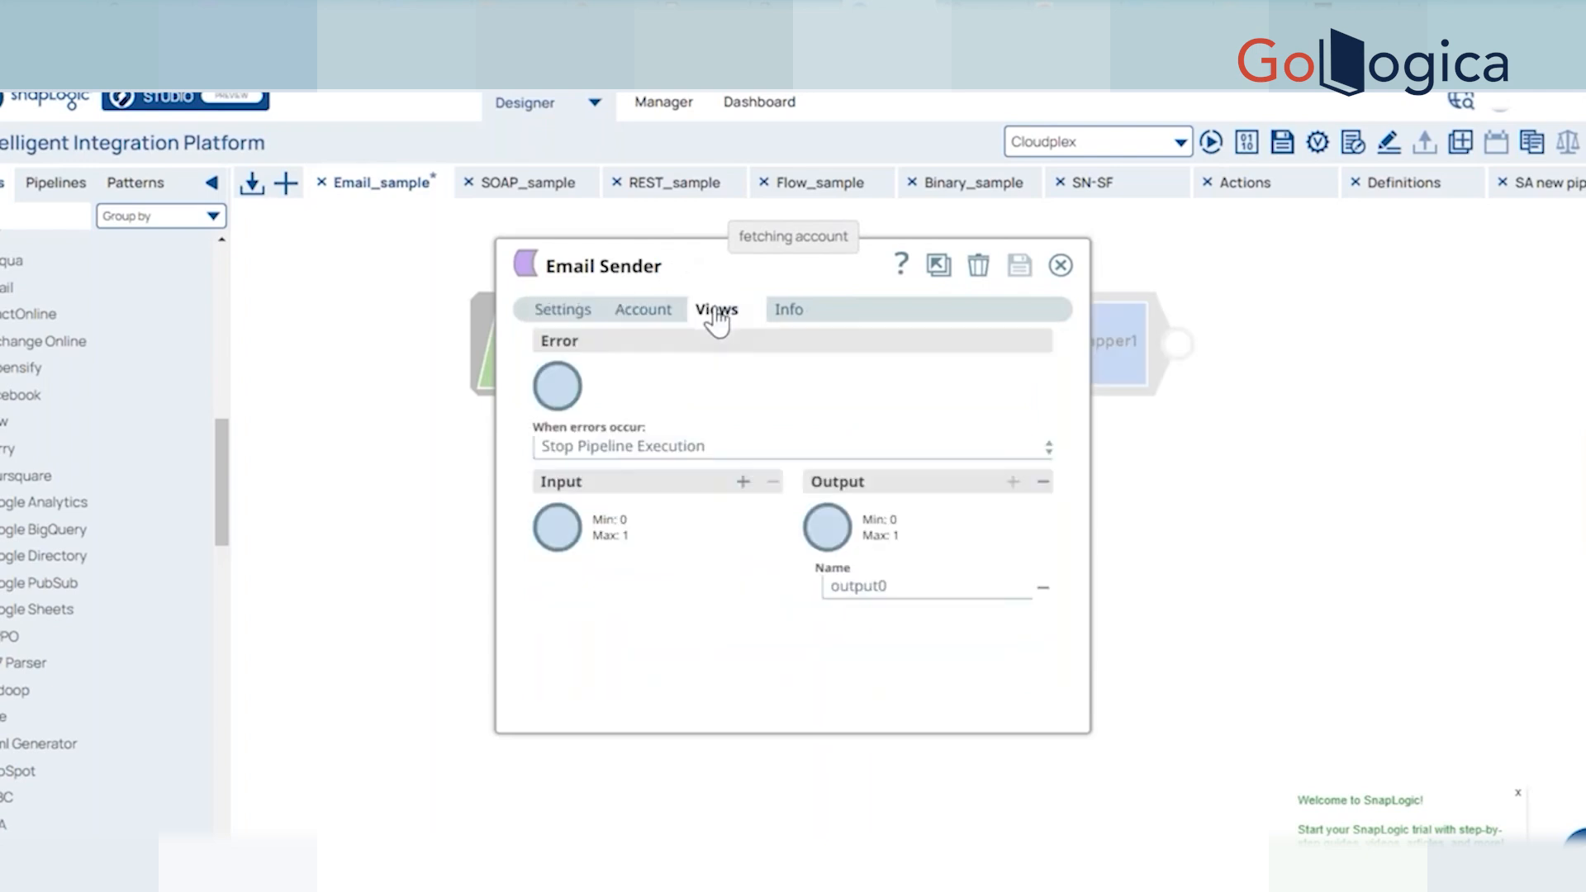
{"action": "left_click", "coordinate": [743, 483]}
{"action": "left_click", "coordinate": [1061, 265]}
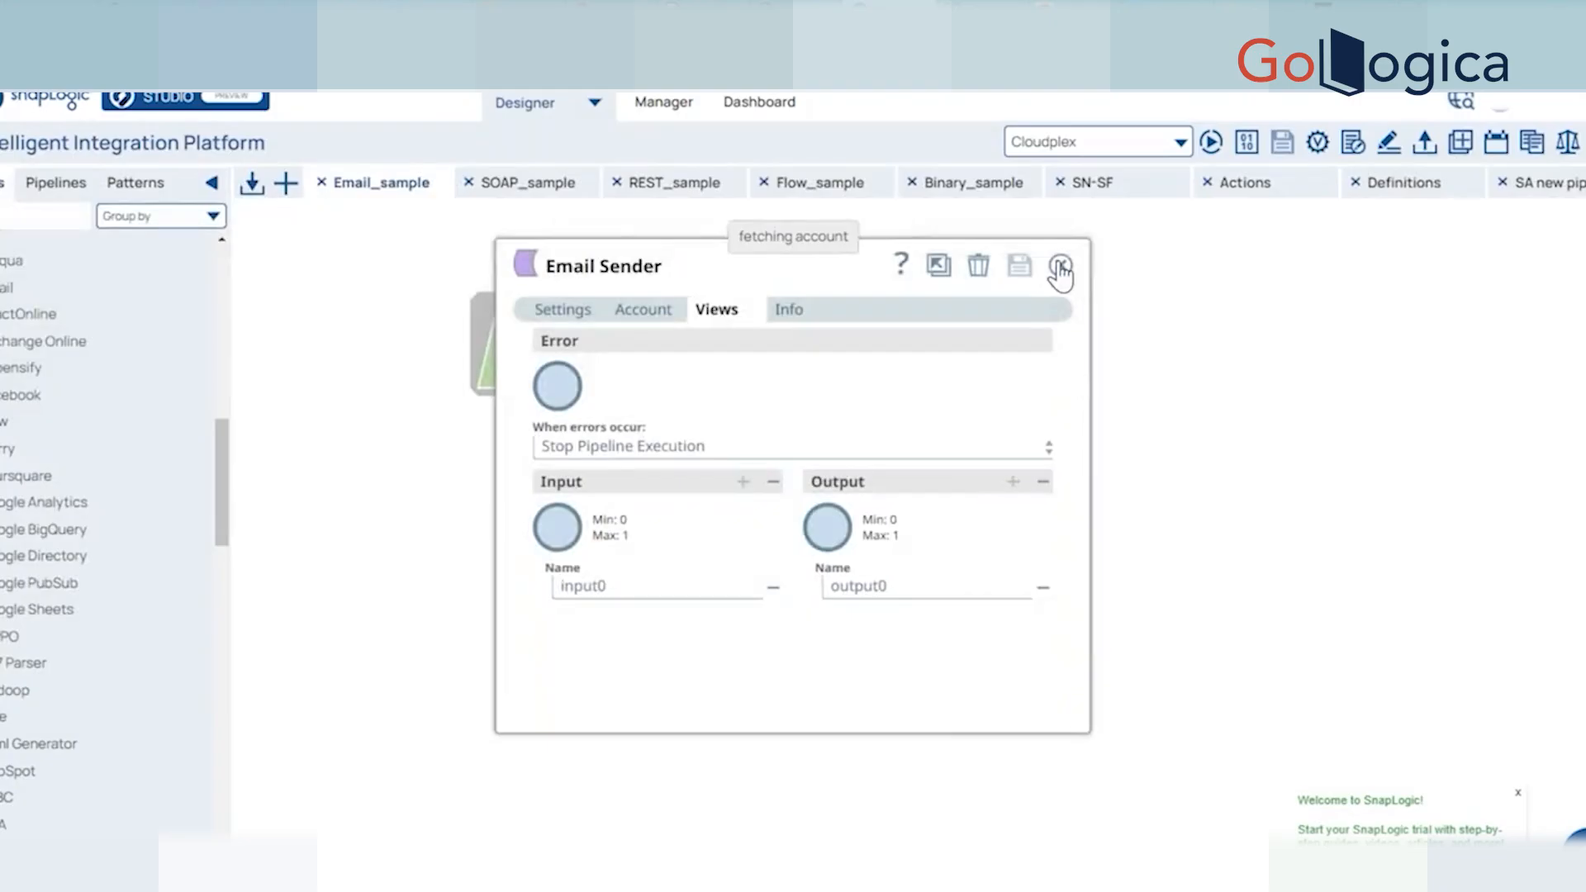
{"action": "left_click", "coordinate": [891, 345]}
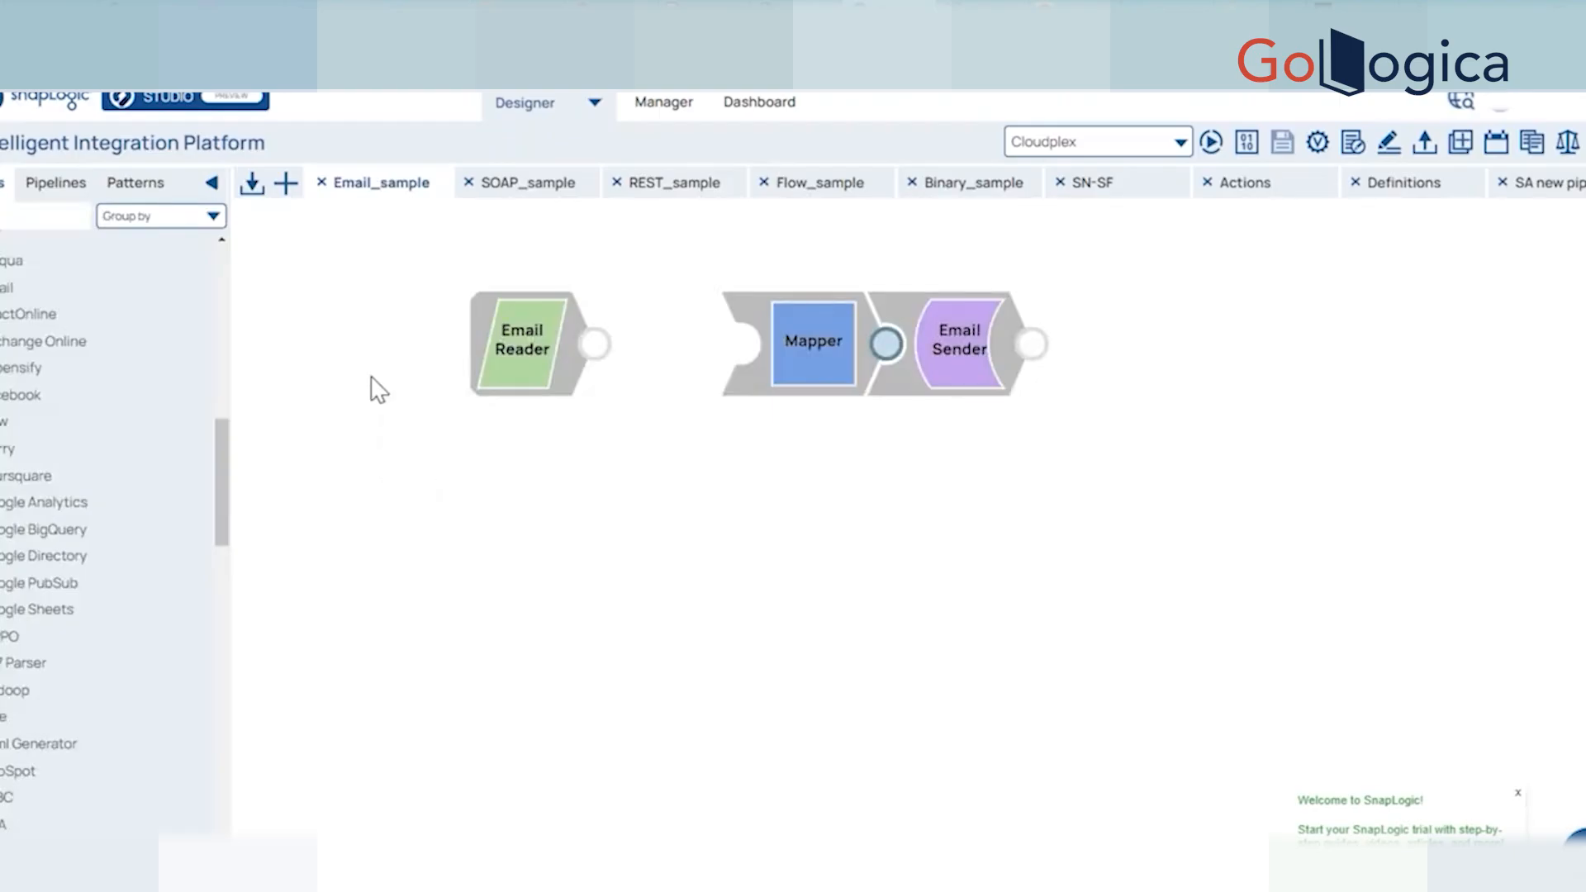
Search the snap catalog for script, place a Script snap below the Email Sender, and open its settings.
{"action": "left_click", "coordinate": [13, 211]}
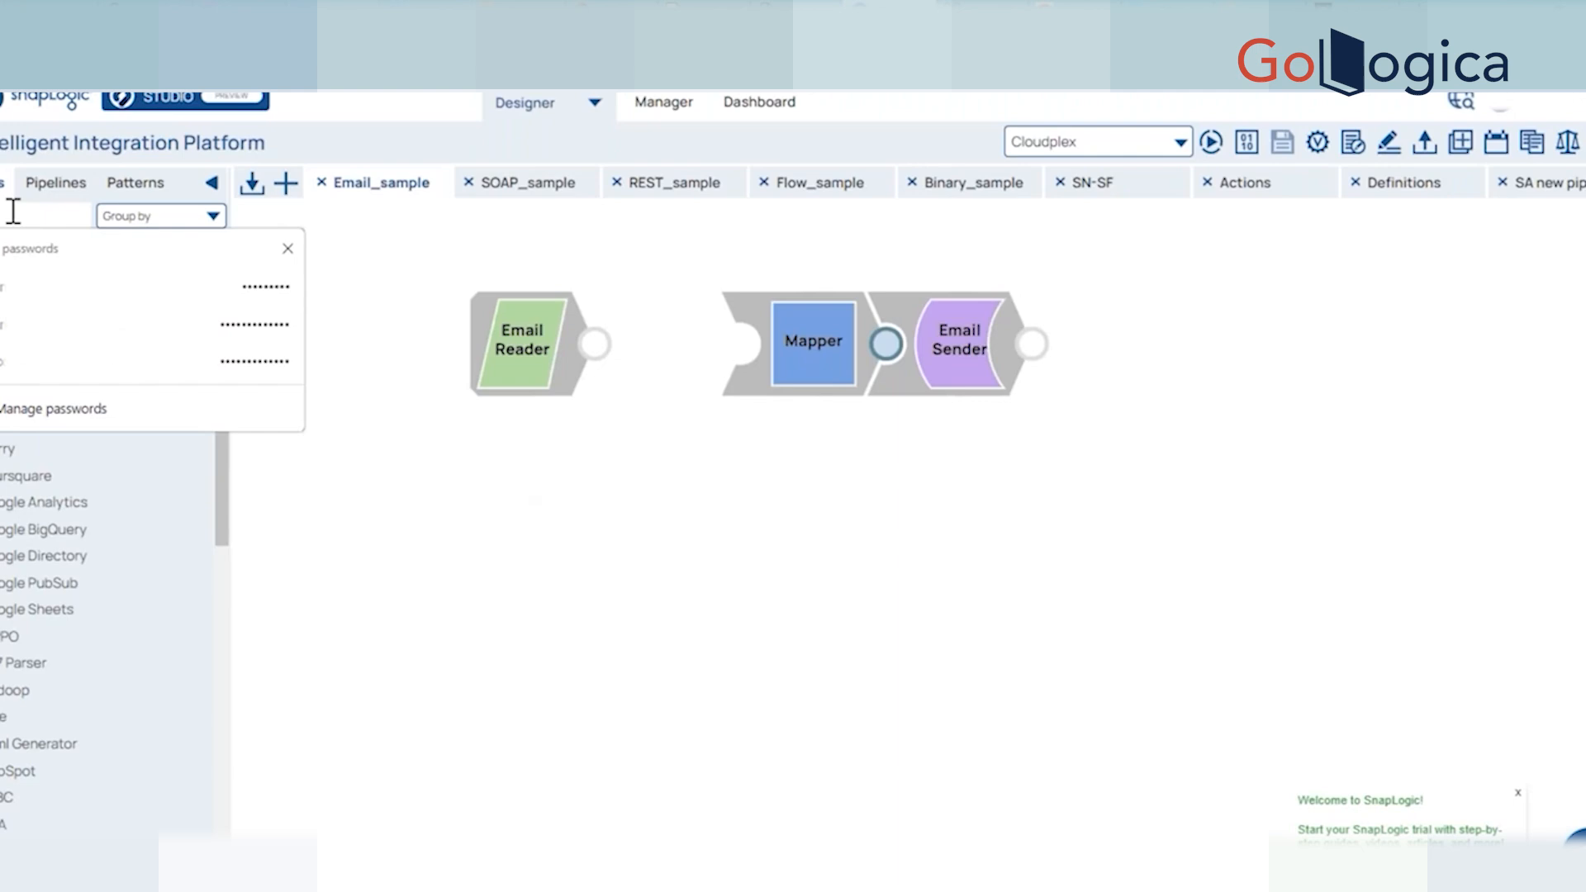
{"action": "type", "text": "script"}
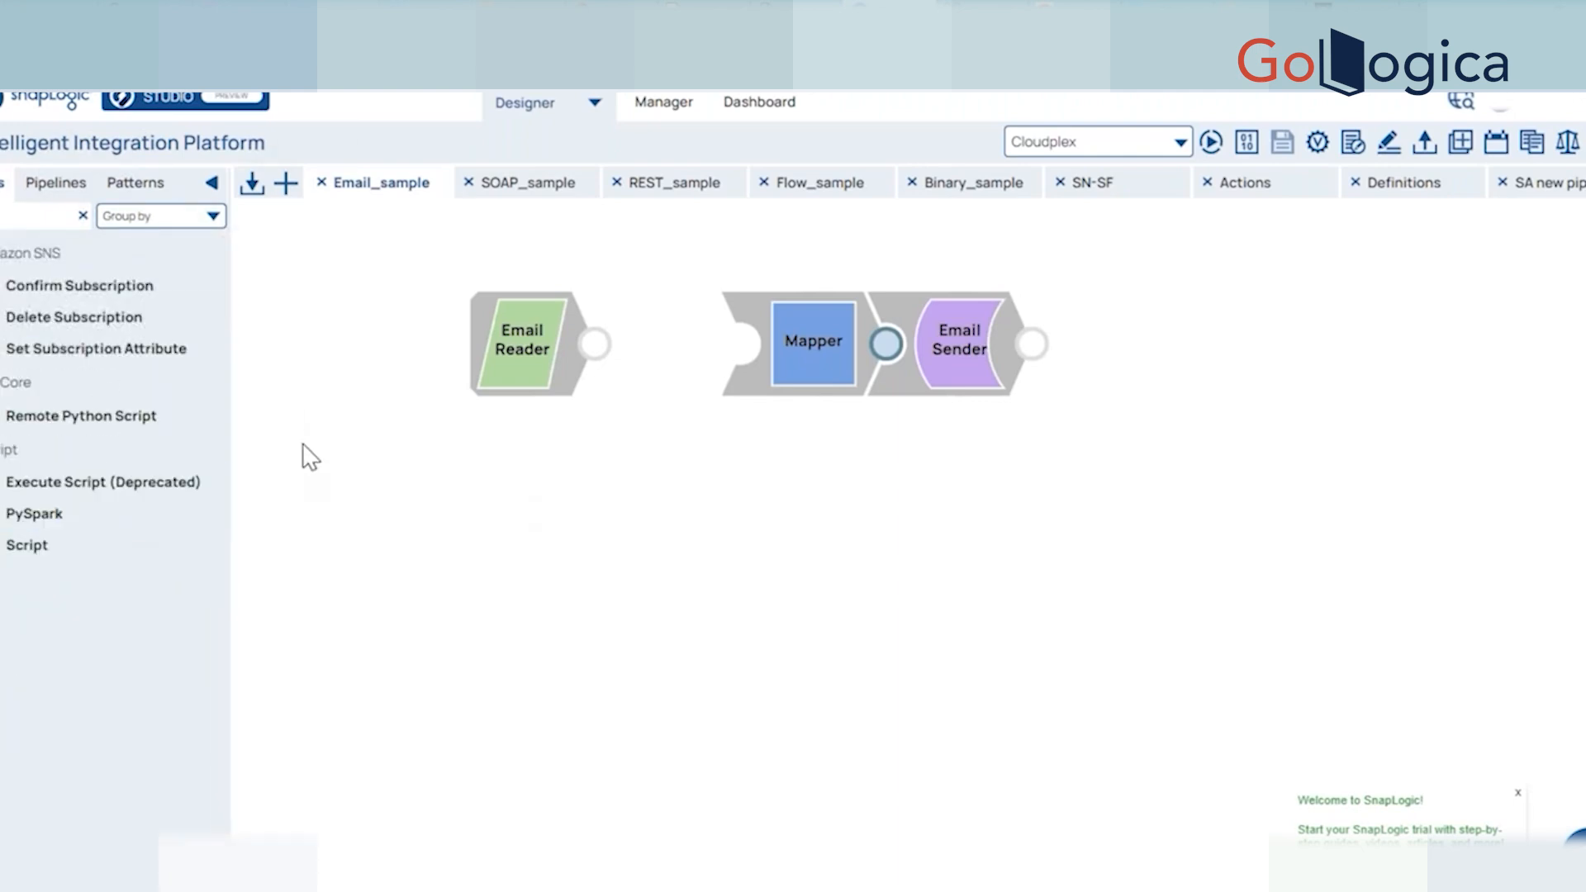
{"action": "left_click_drag", "start_coordinate": [58, 545], "coordinate": [885, 493]}
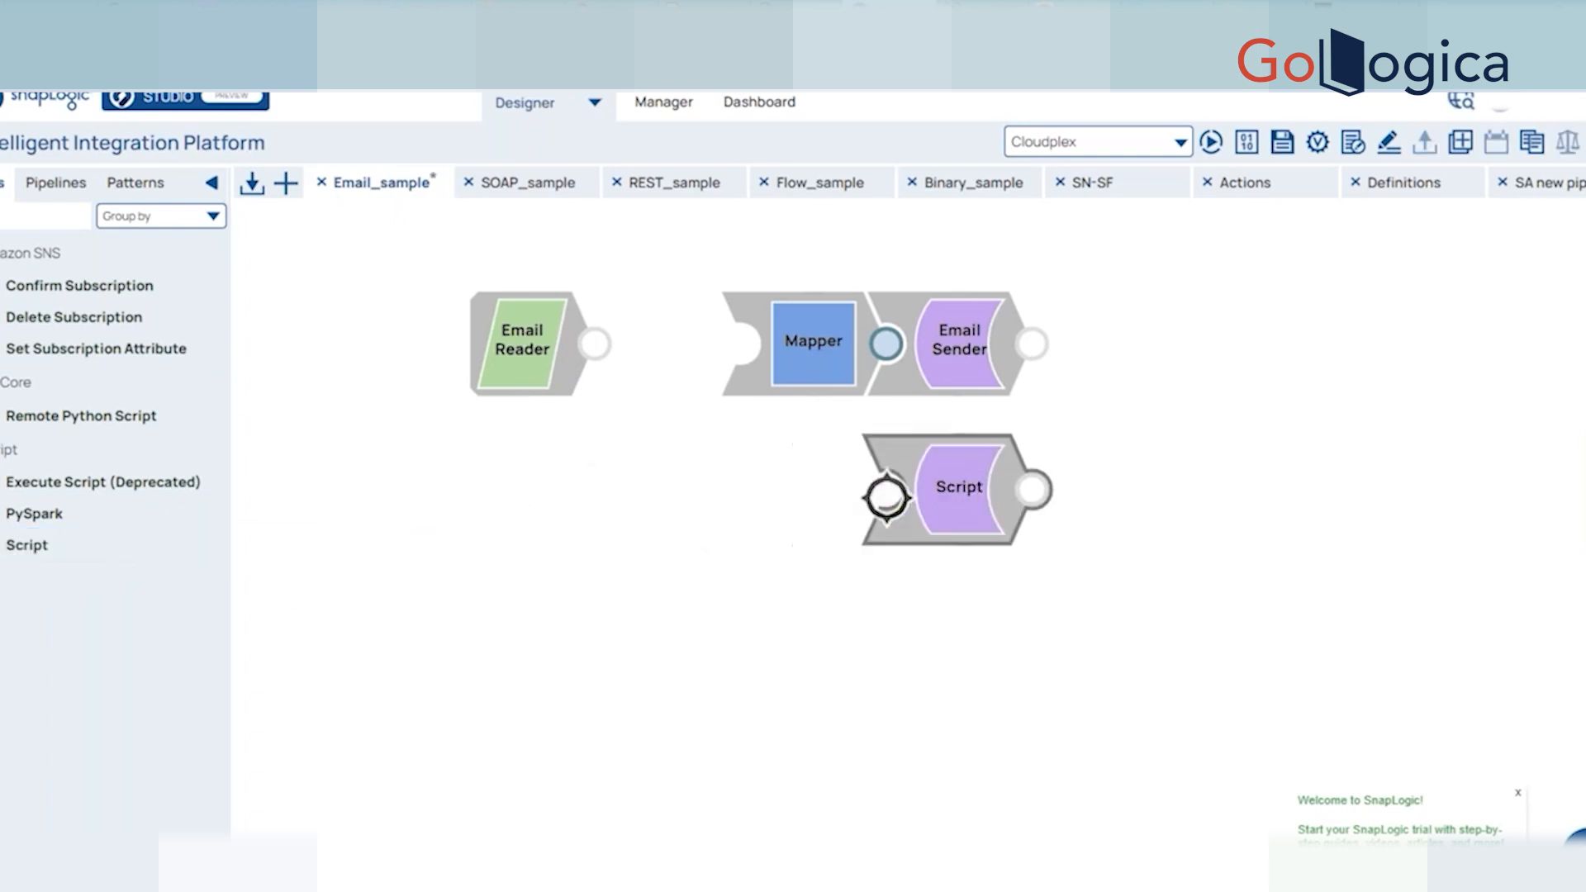
{"action": "left_click", "coordinate": [949, 519]}
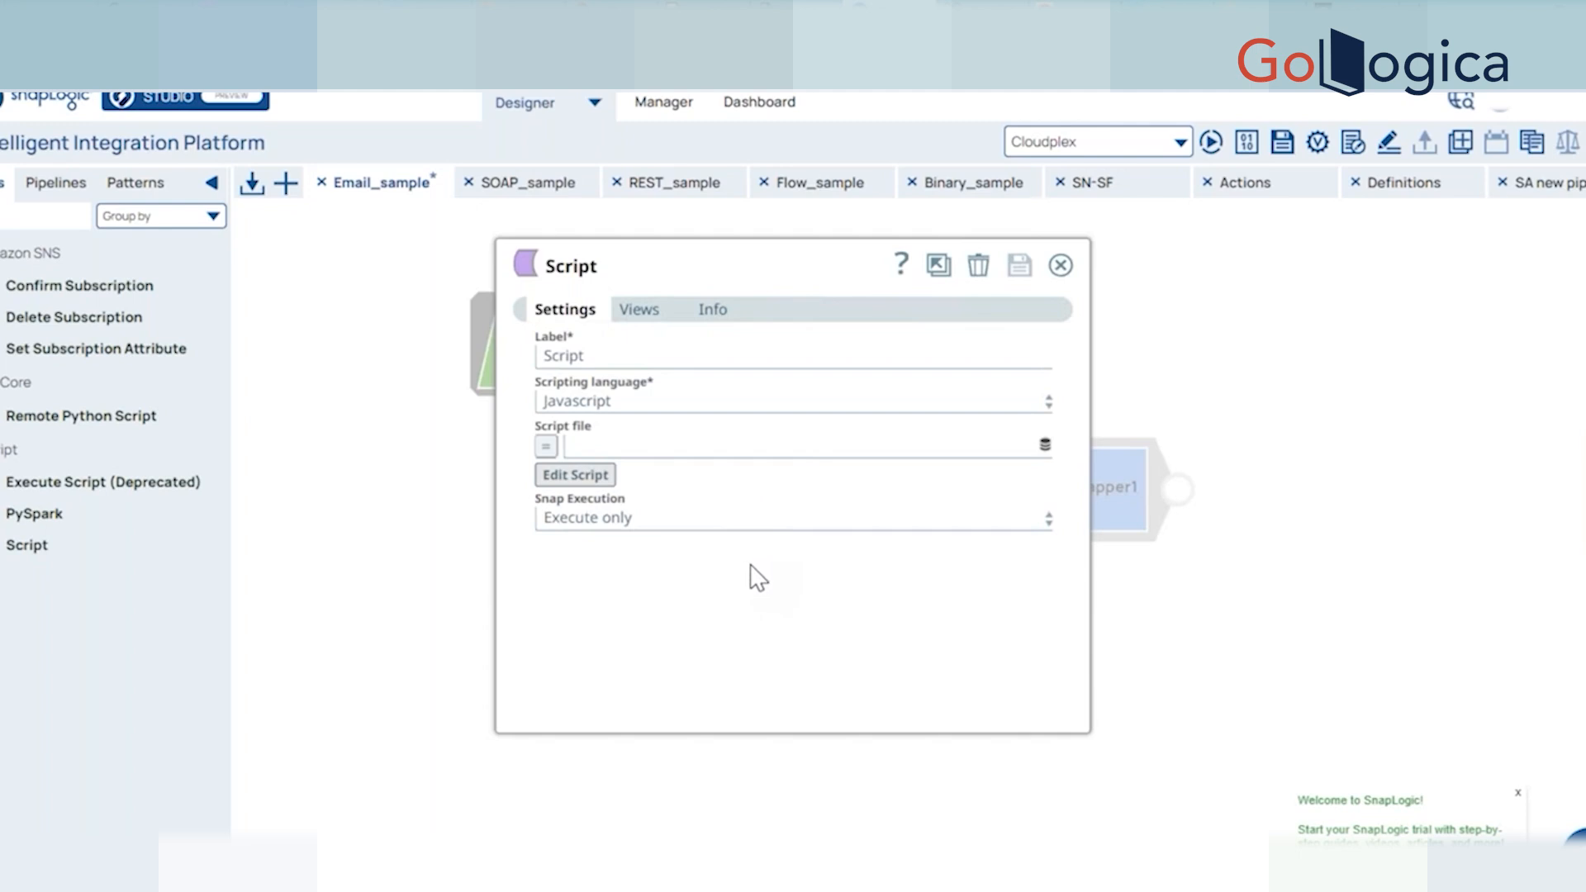
Clear the snap catalog search and review the scripting languages offered in the Script snap's settings.
{"action": "left_click", "coordinate": [85, 215]}
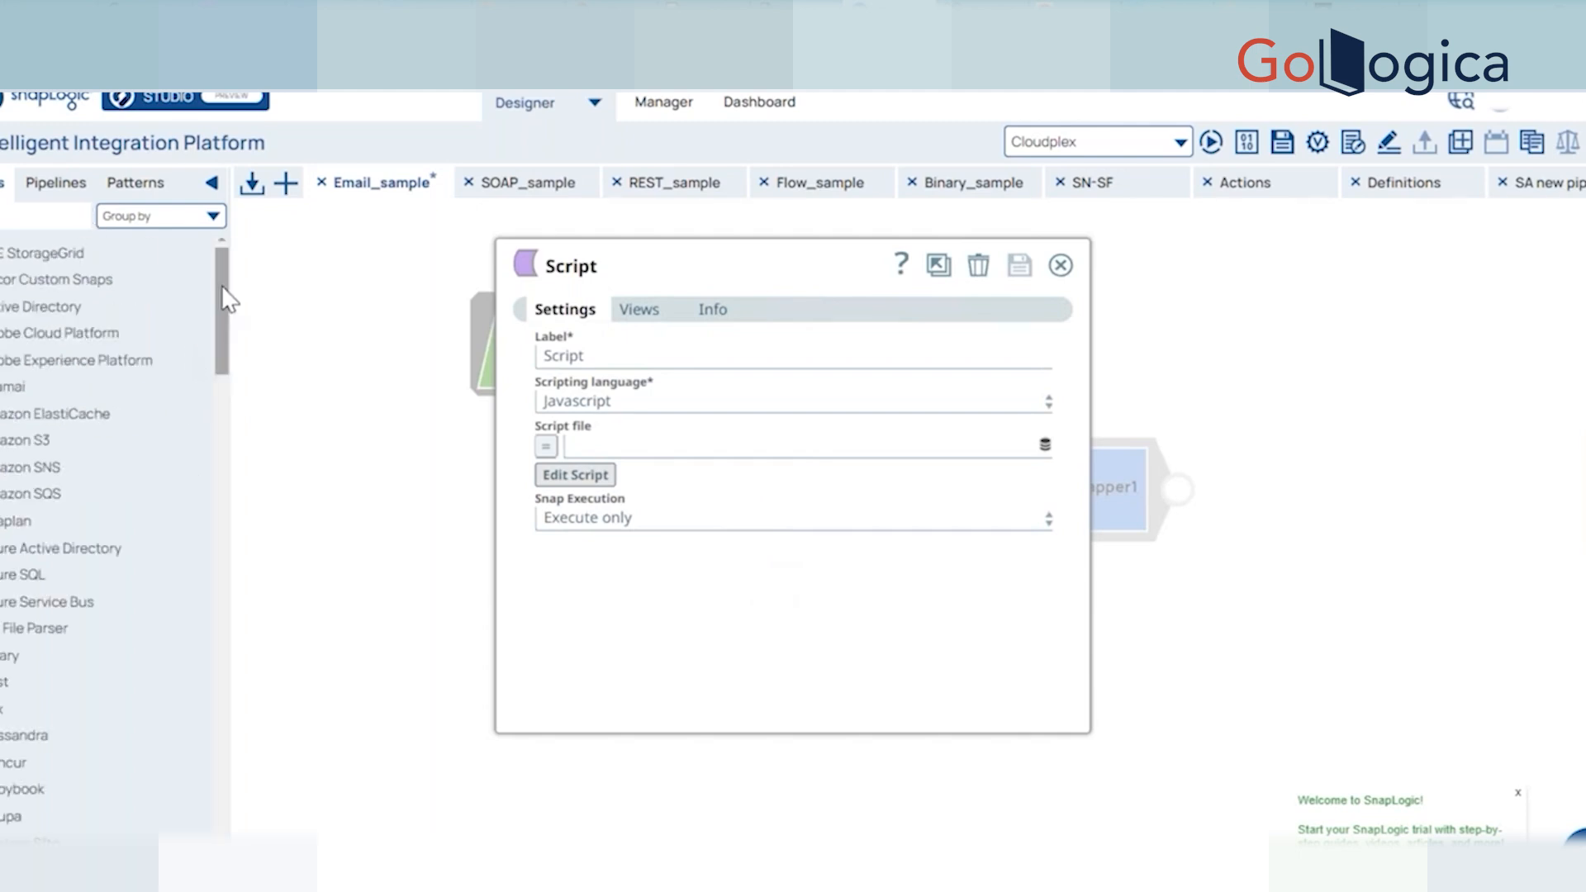
{"action": "mouse_move", "coordinate": [222, 285]}
{"action": "left_mouse_down"}
{"action": "mouse_move", "coordinate": [229, 813]}
{"action": "mouse_move", "coordinate": [234, 290]}
{"action": "left_mouse_up"}
{"action": "left_click", "coordinate": [639, 413]}
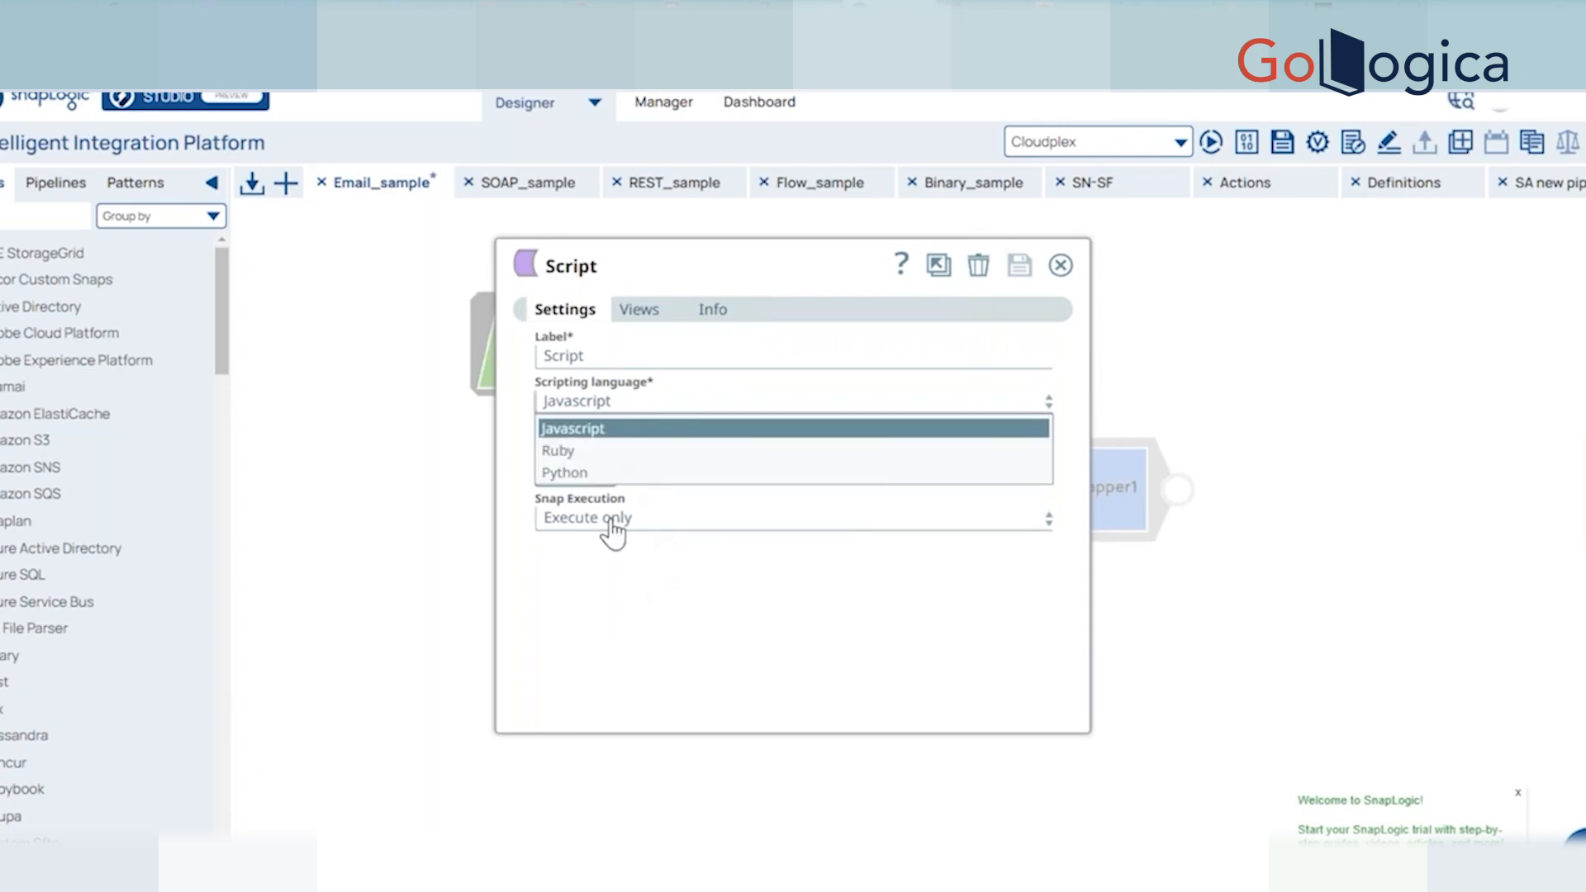
{"action": "left_click", "coordinate": [672, 570]}
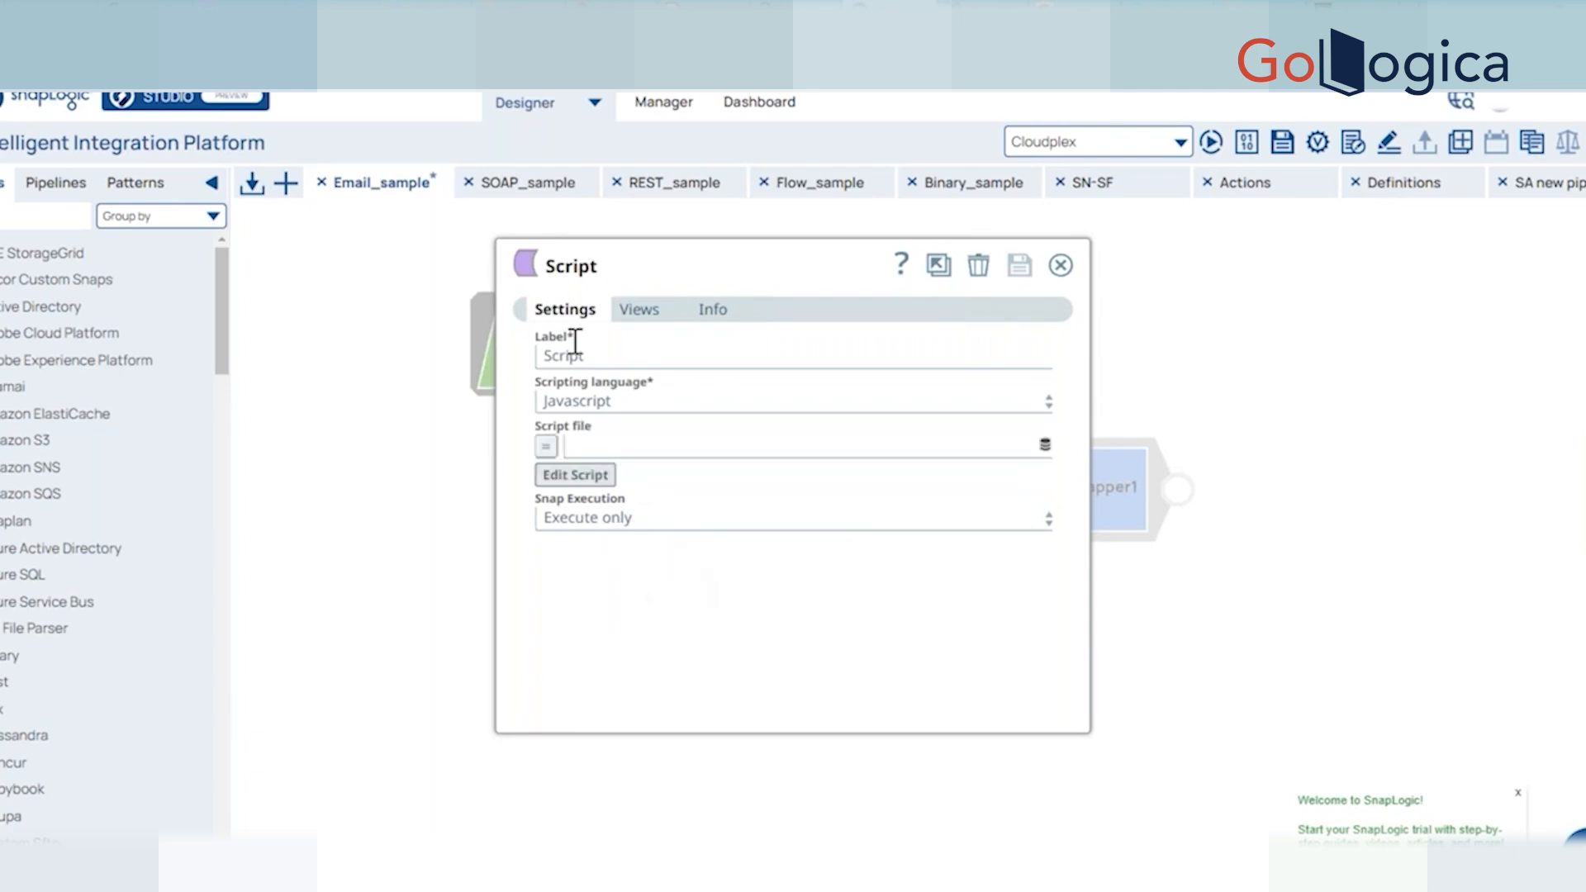
{"action": "left_click", "coordinate": [598, 405]}
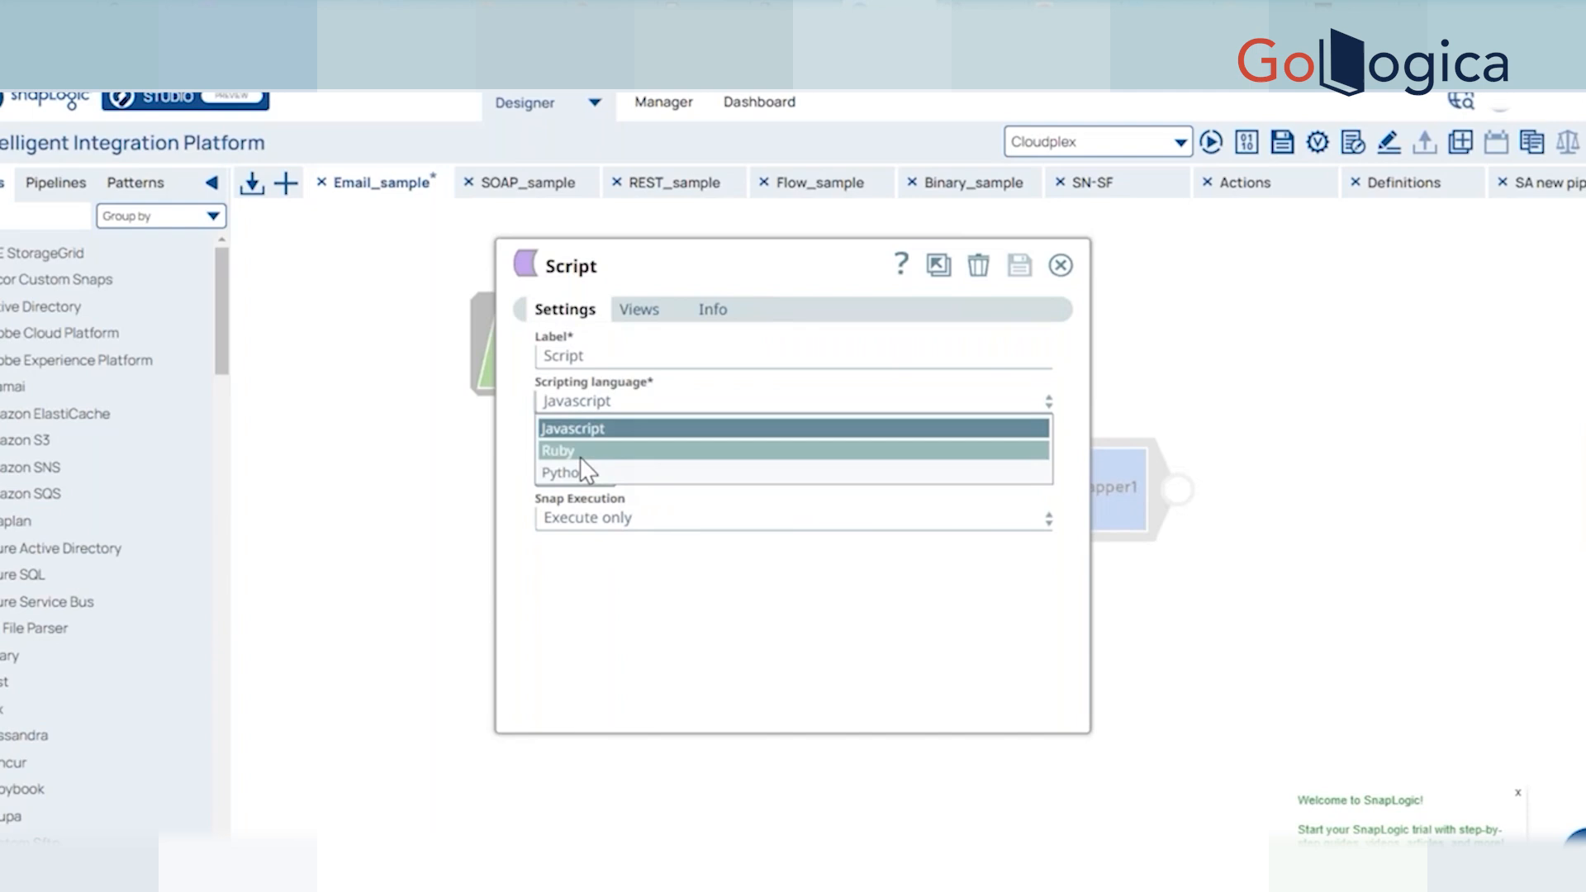
{"action": "left_click", "coordinate": [649, 588]}
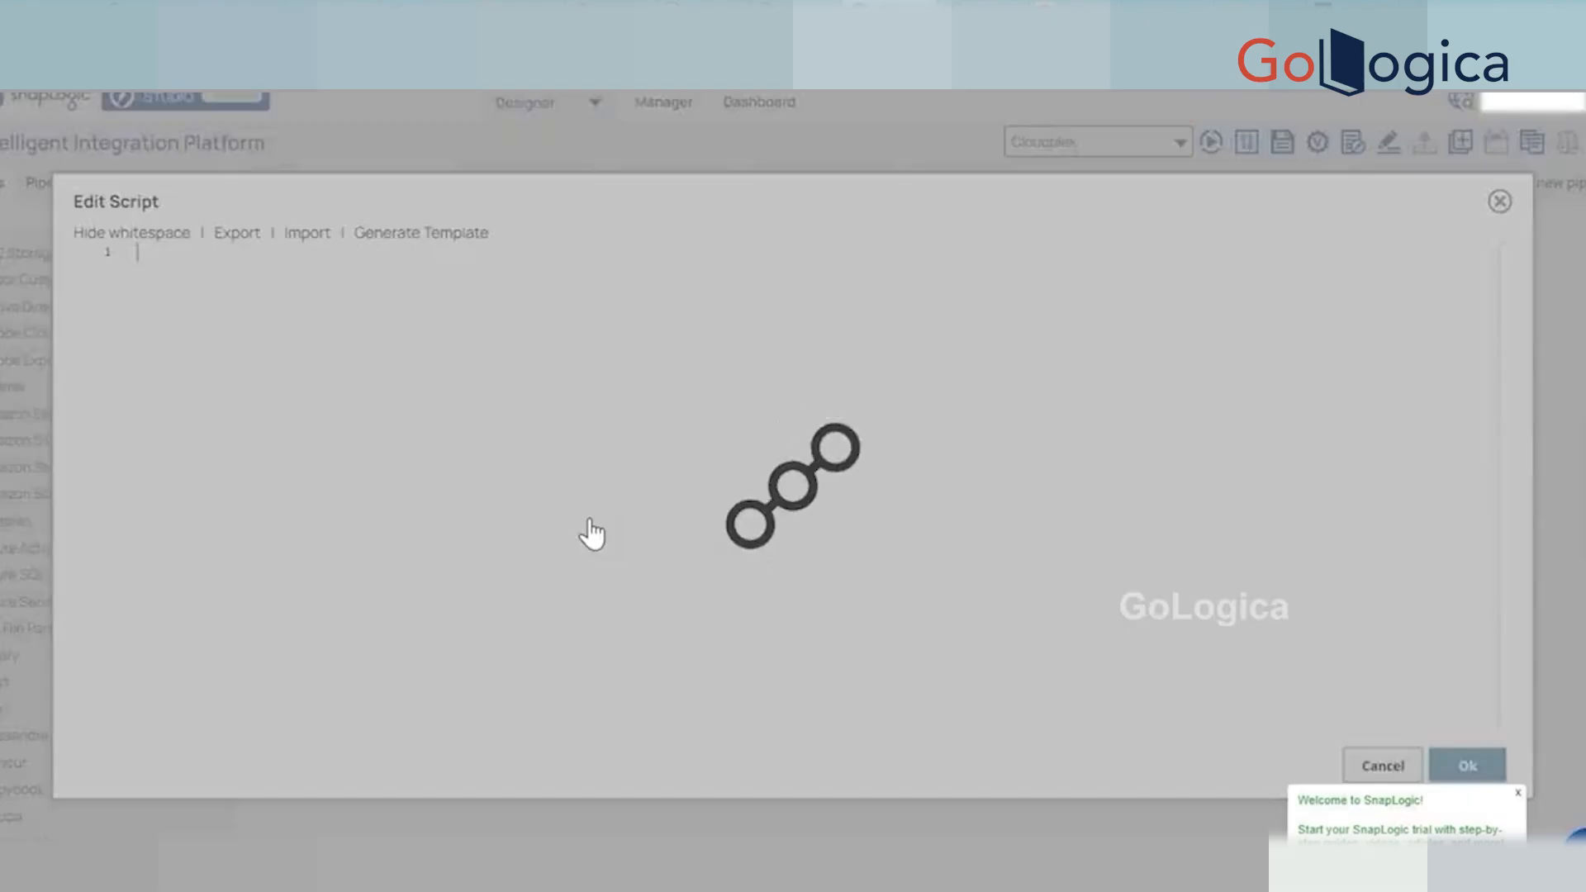
Open the Script snap's script editor and examine the JavaScript template's execute function, error handling and closing ScriptHook declaration.
{"action": "left_click", "coordinate": [576, 475]}
{"action": "scroll", "coordinate": [281, 508], "scroll_direction": "down", "scroll_amount": 8}
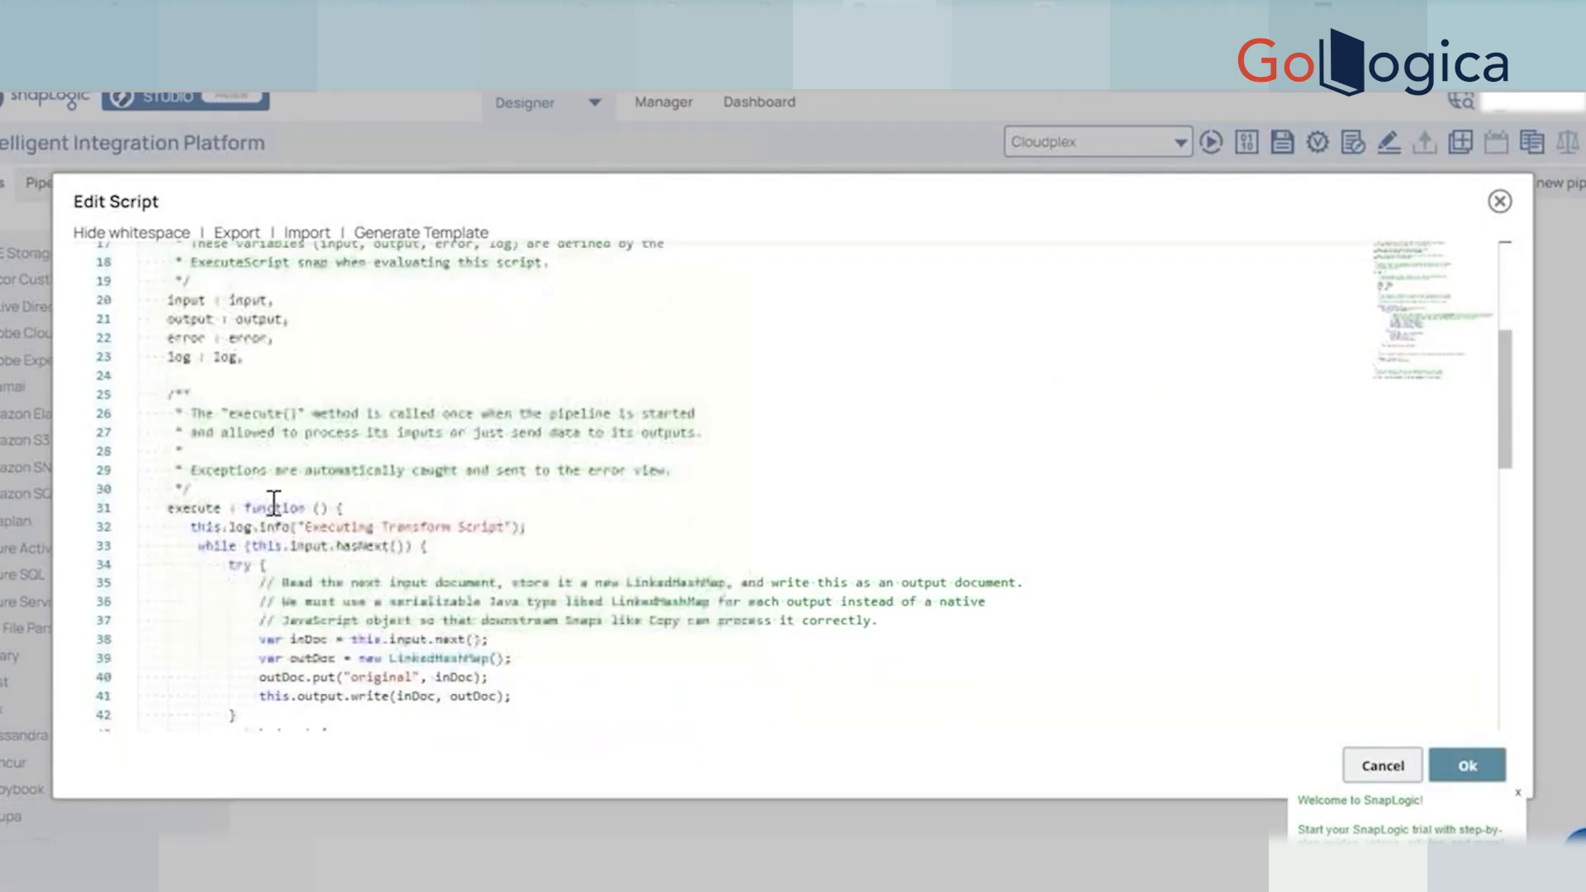
{"action": "scroll", "coordinate": [276, 506], "scroll_direction": "up", "scroll_amount": 2}
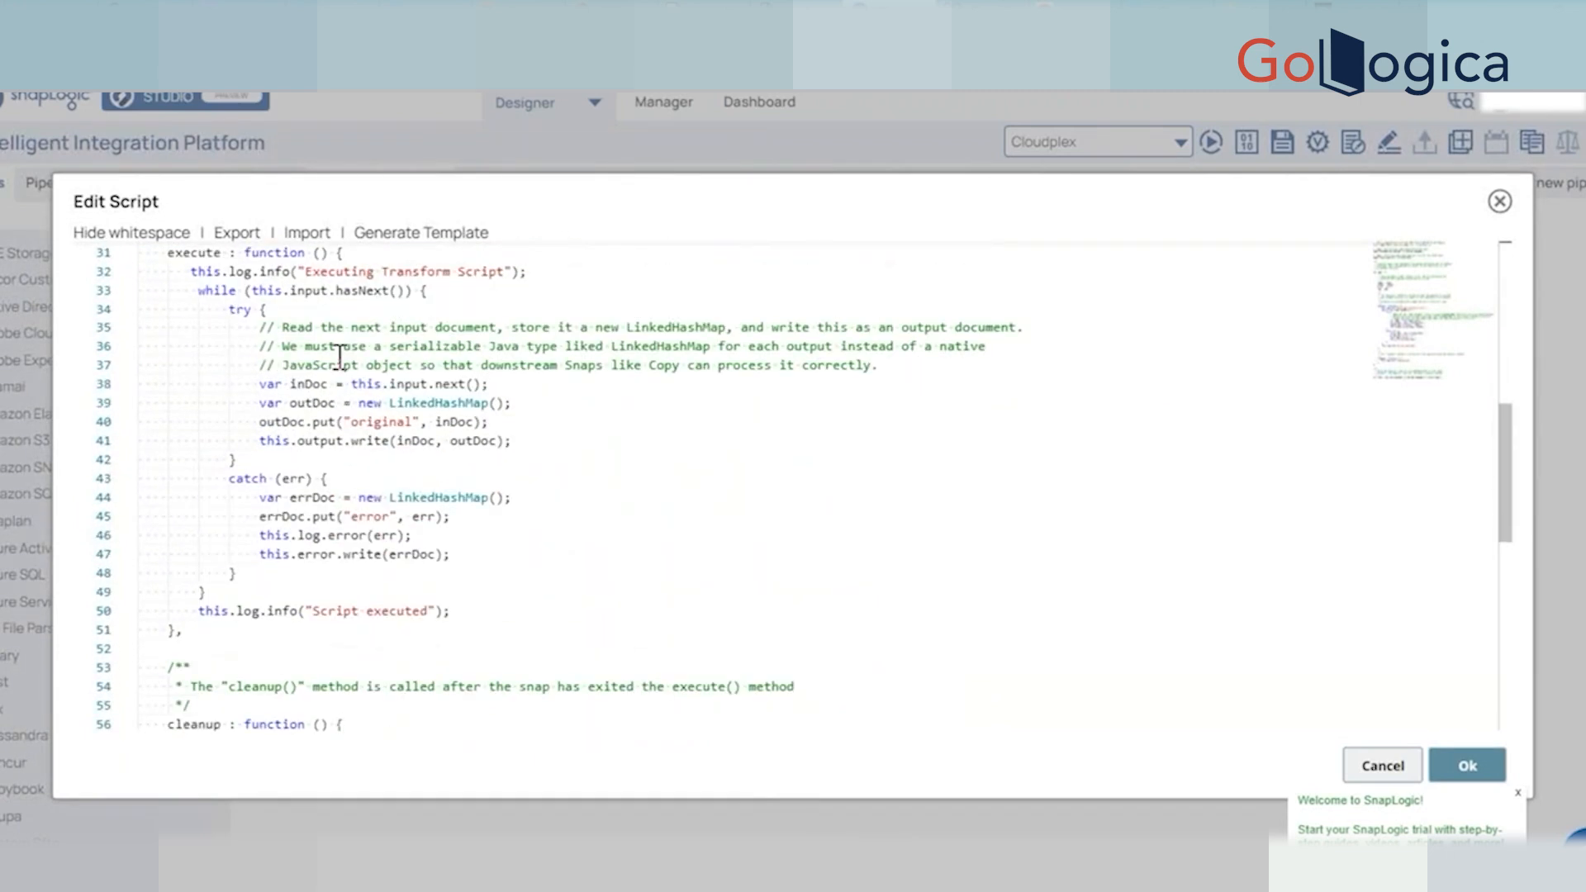
{"action": "left_click_drag", "start_coordinate": [338, 364], "coordinate": [443, 573]}
{"action": "left_click", "coordinate": [378, 647]}
{"action": "scroll", "coordinate": [377, 647], "scroll_direction": "down", "scroll_amount": 7}
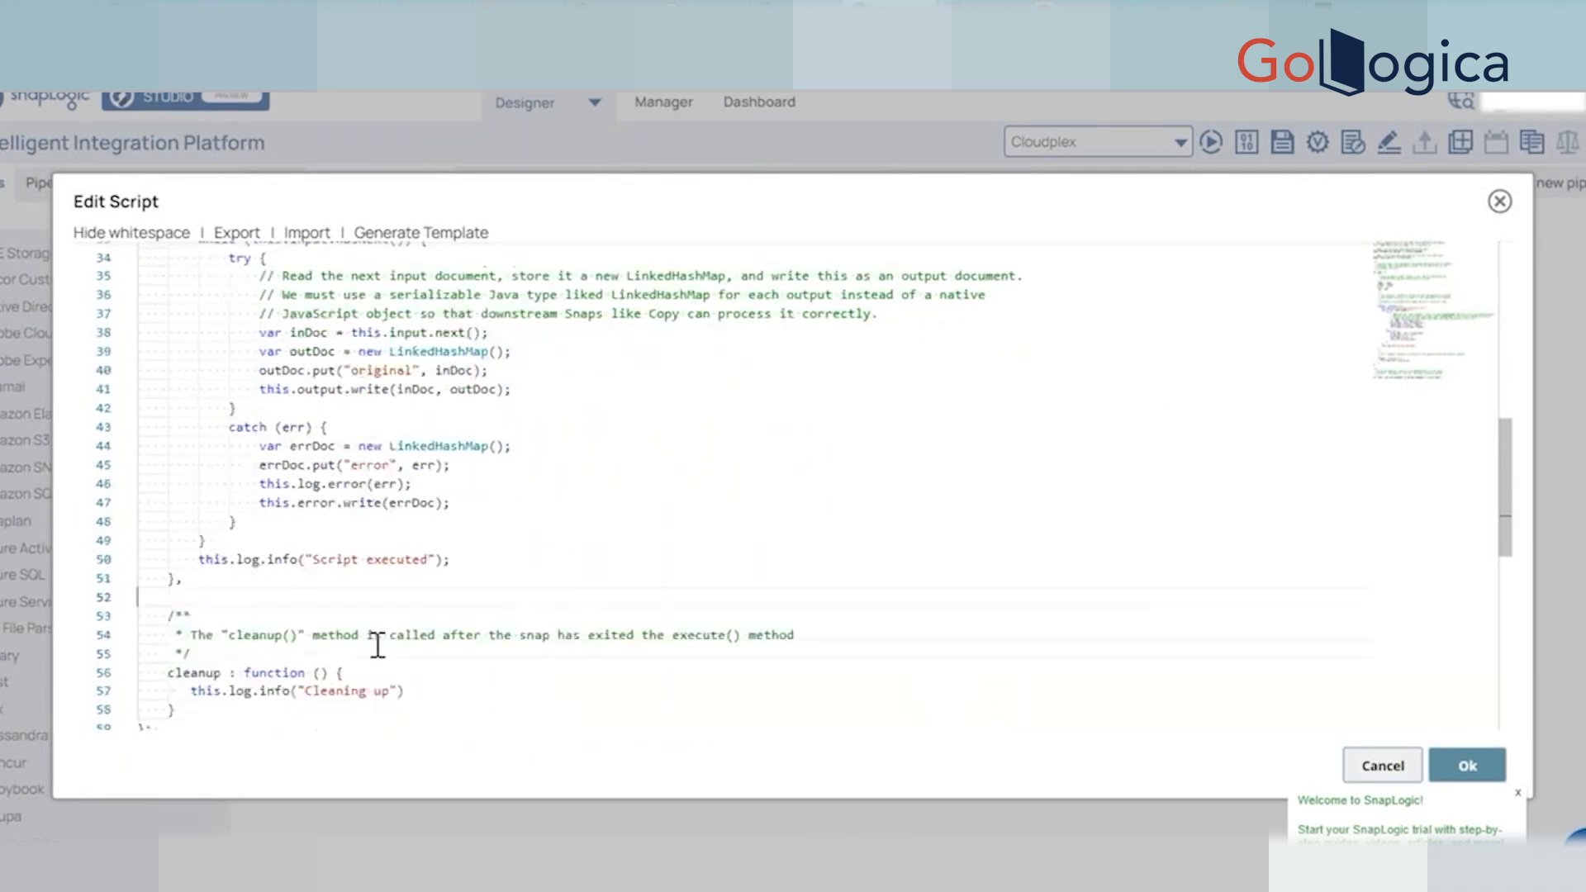
{"action": "scroll", "coordinate": [330, 520], "scroll_direction": "up", "scroll_amount": 3}
{"action": "left_click_drag", "start_coordinate": [284, 520], "coordinate": [312, 556]}
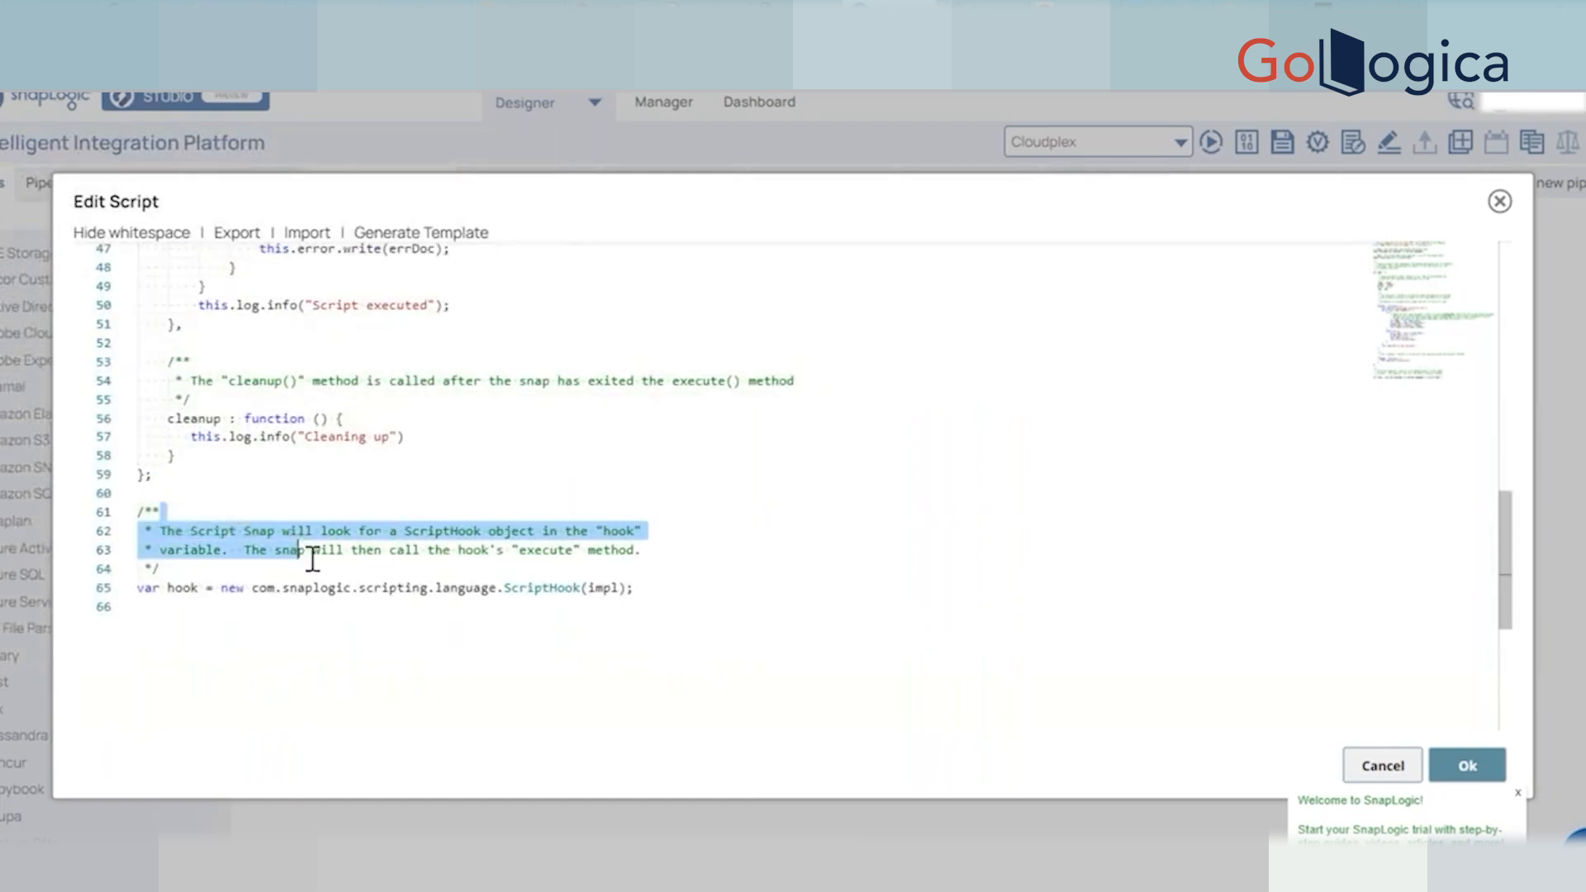
{"action": "left_click", "coordinate": [318, 570]}
{"action": "left_click", "coordinate": [410, 645]}
{"action": "scroll", "coordinate": [410, 645], "scroll_direction": "up", "scroll_amount": 1}
{"action": "scroll", "coordinate": [411, 645], "scroll_direction": "up", "scroll_amount": 3}
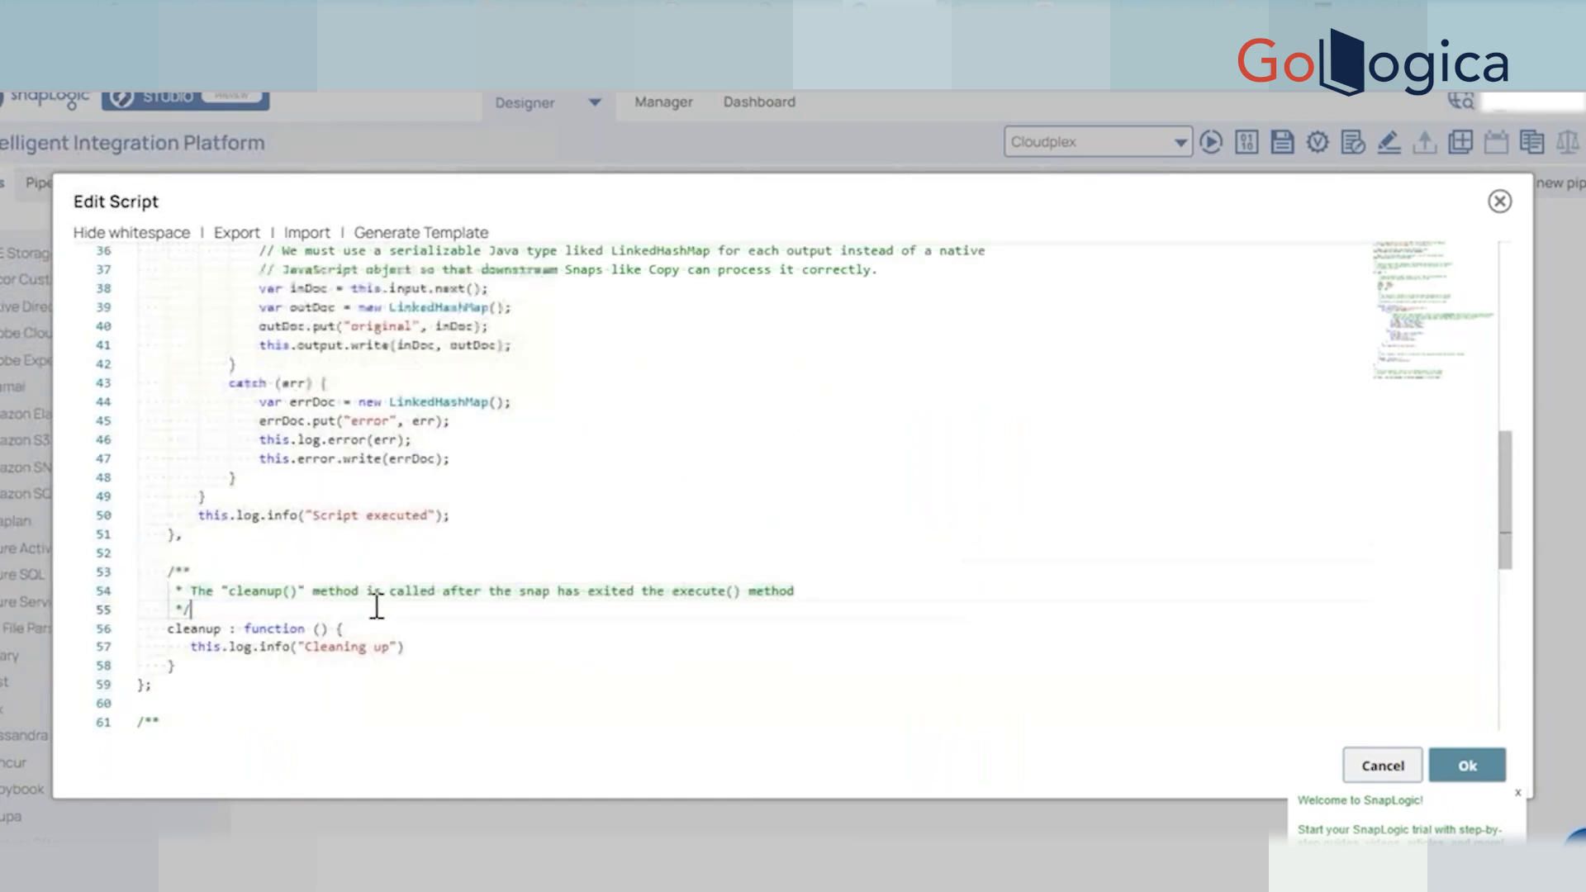
Review the template's cleanup method, input and output variables and try/catch block, and close the editor and the Script snap's settings.
{"action": "left_click", "coordinate": [185, 593]}
{"action": "left_click_drag", "start_coordinate": [188, 593], "coordinate": [798, 580]}
{"action": "left_click", "coordinate": [478, 543]}
{"action": "scroll", "coordinate": [488, 552], "scroll_direction": "up", "scroll_amount": 6}
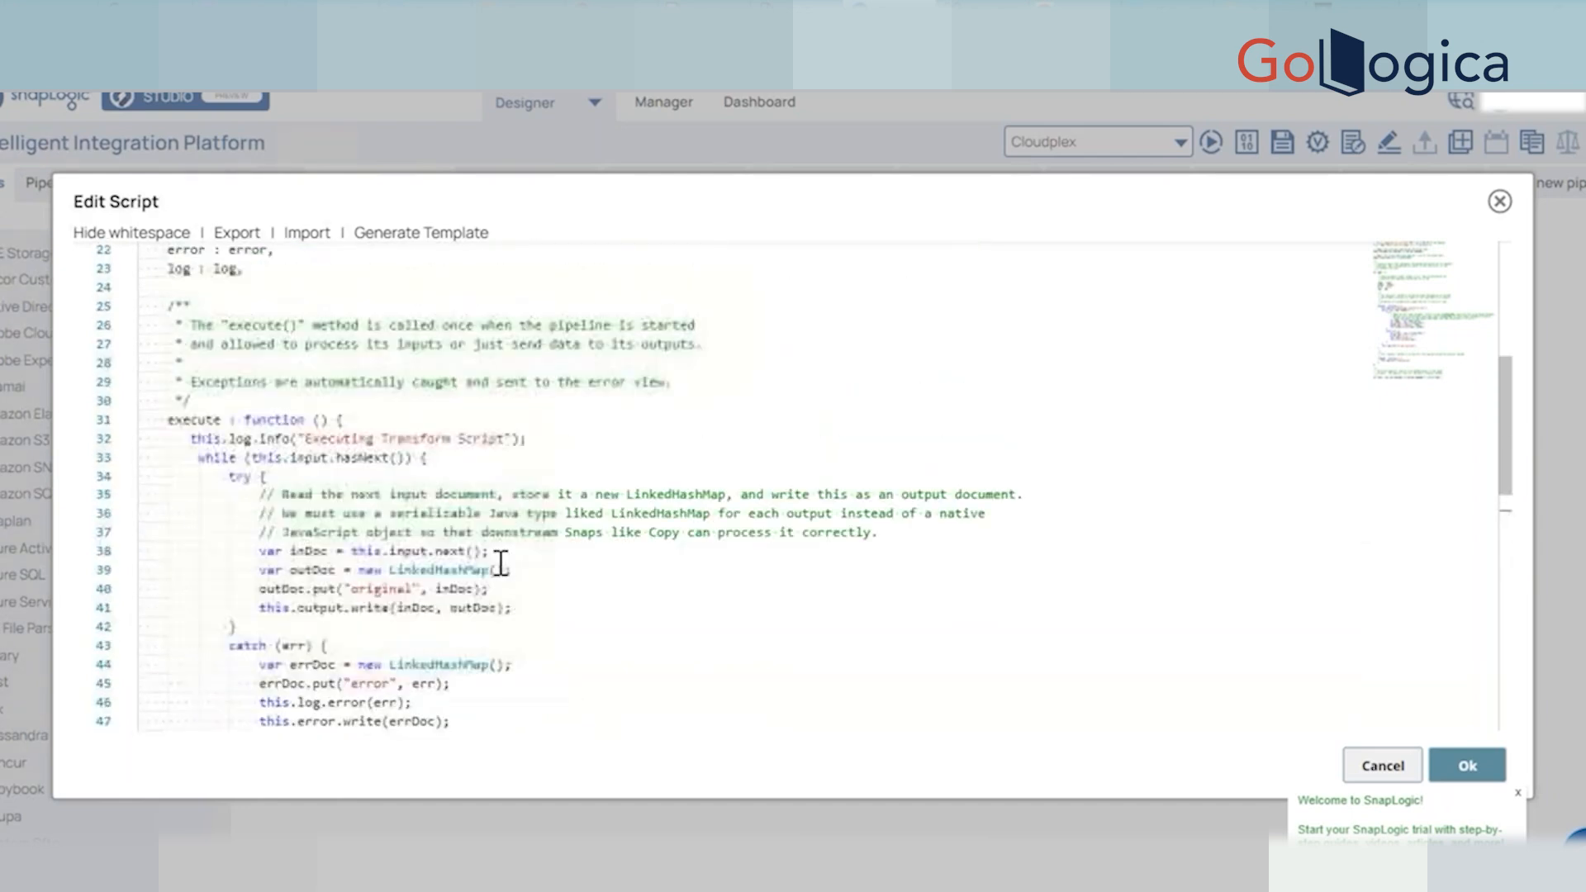
{"action": "left_click", "coordinate": [439, 547]}
{"action": "scroll", "coordinate": [302, 380], "scroll_direction": "up", "scroll_amount": 6}
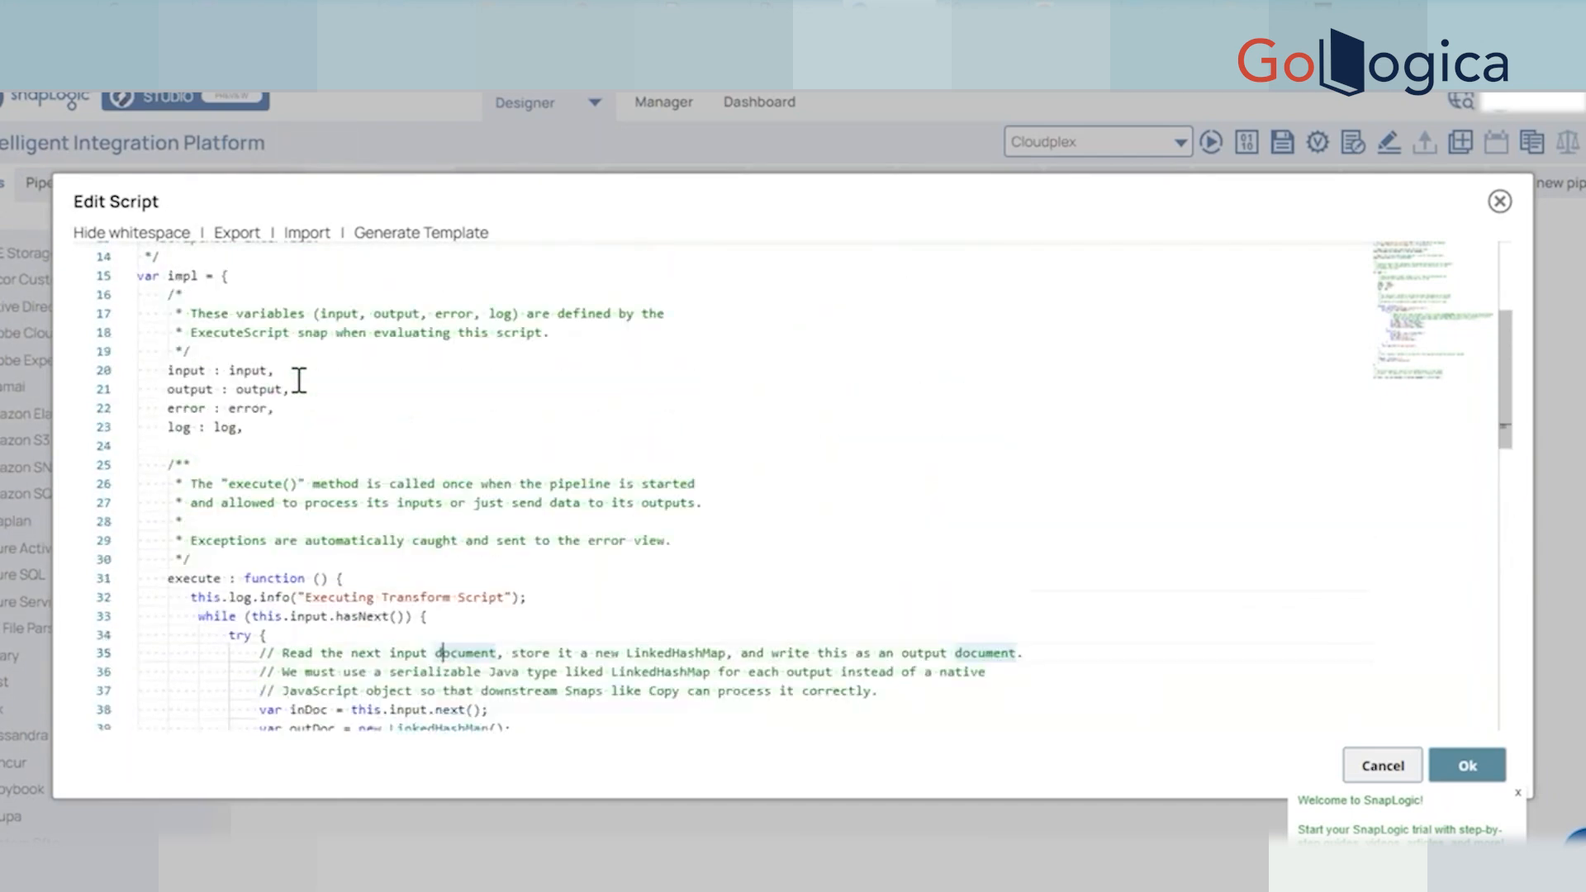
{"action": "scroll", "coordinate": [366, 462], "scroll_direction": "down", "scroll_amount": 11}
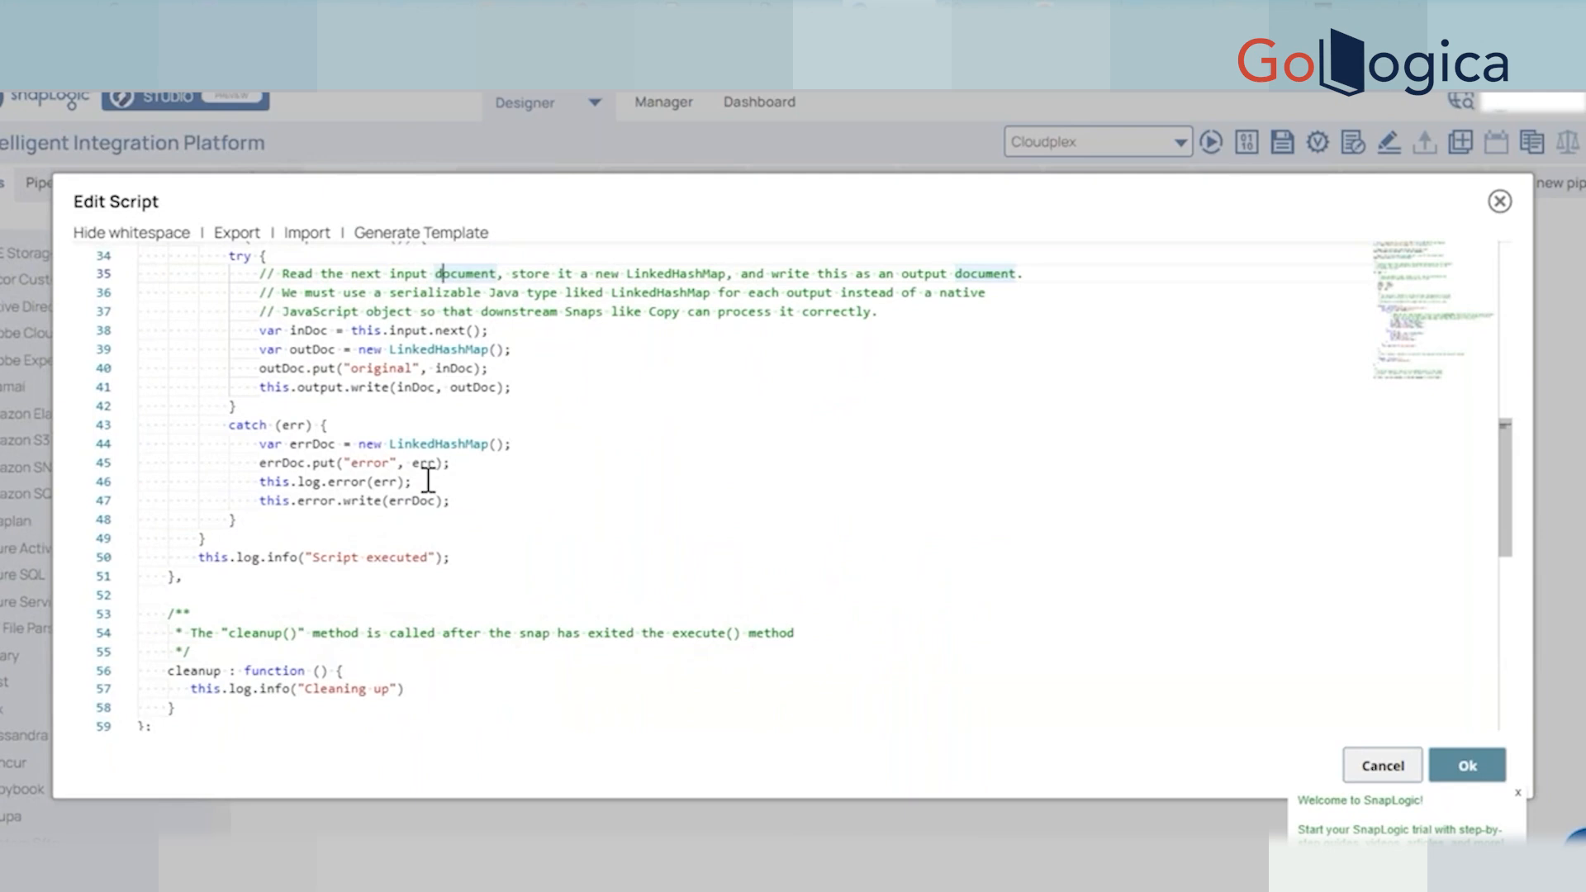
{"action": "left_click", "coordinate": [496, 471]}
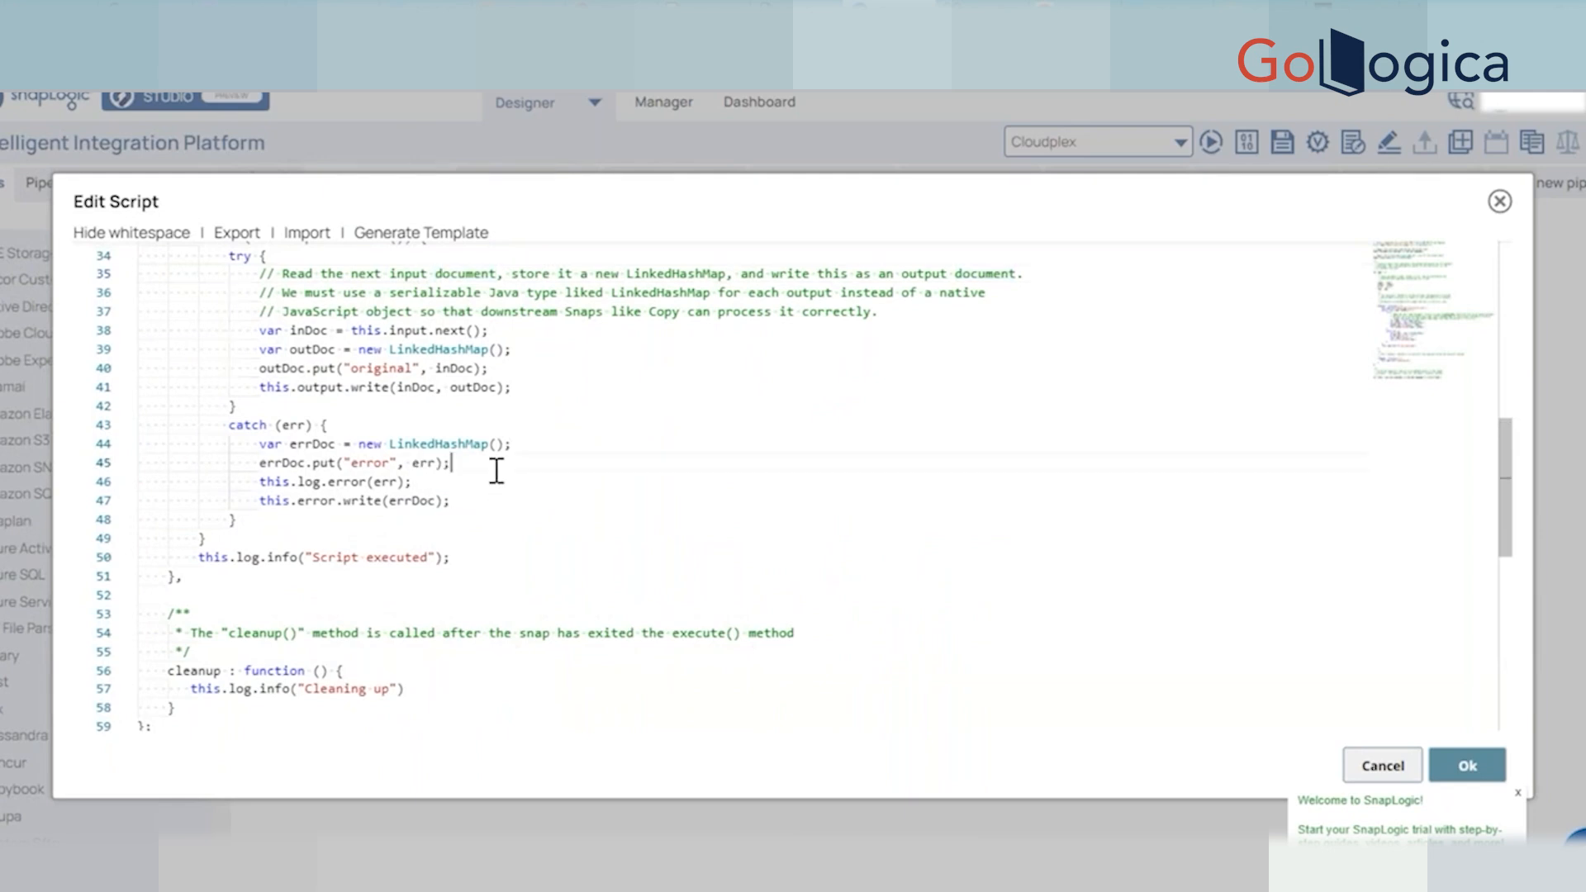
{"action": "left_click", "coordinate": [453, 633]}
{"action": "key", "text": "Escape"}
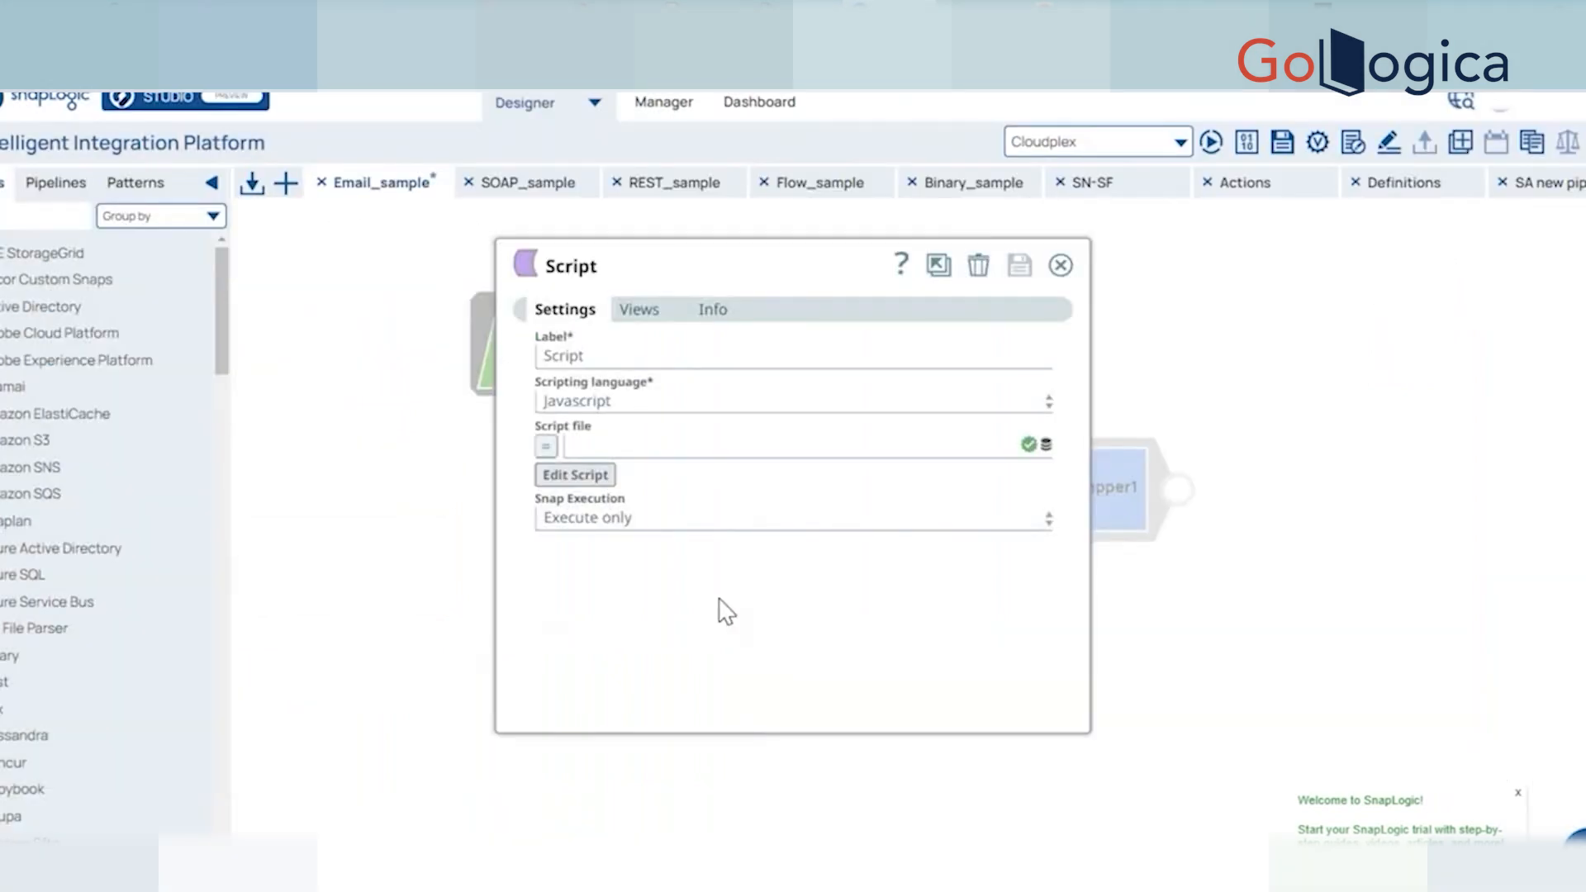
{"action": "key", "text": "Escape"}
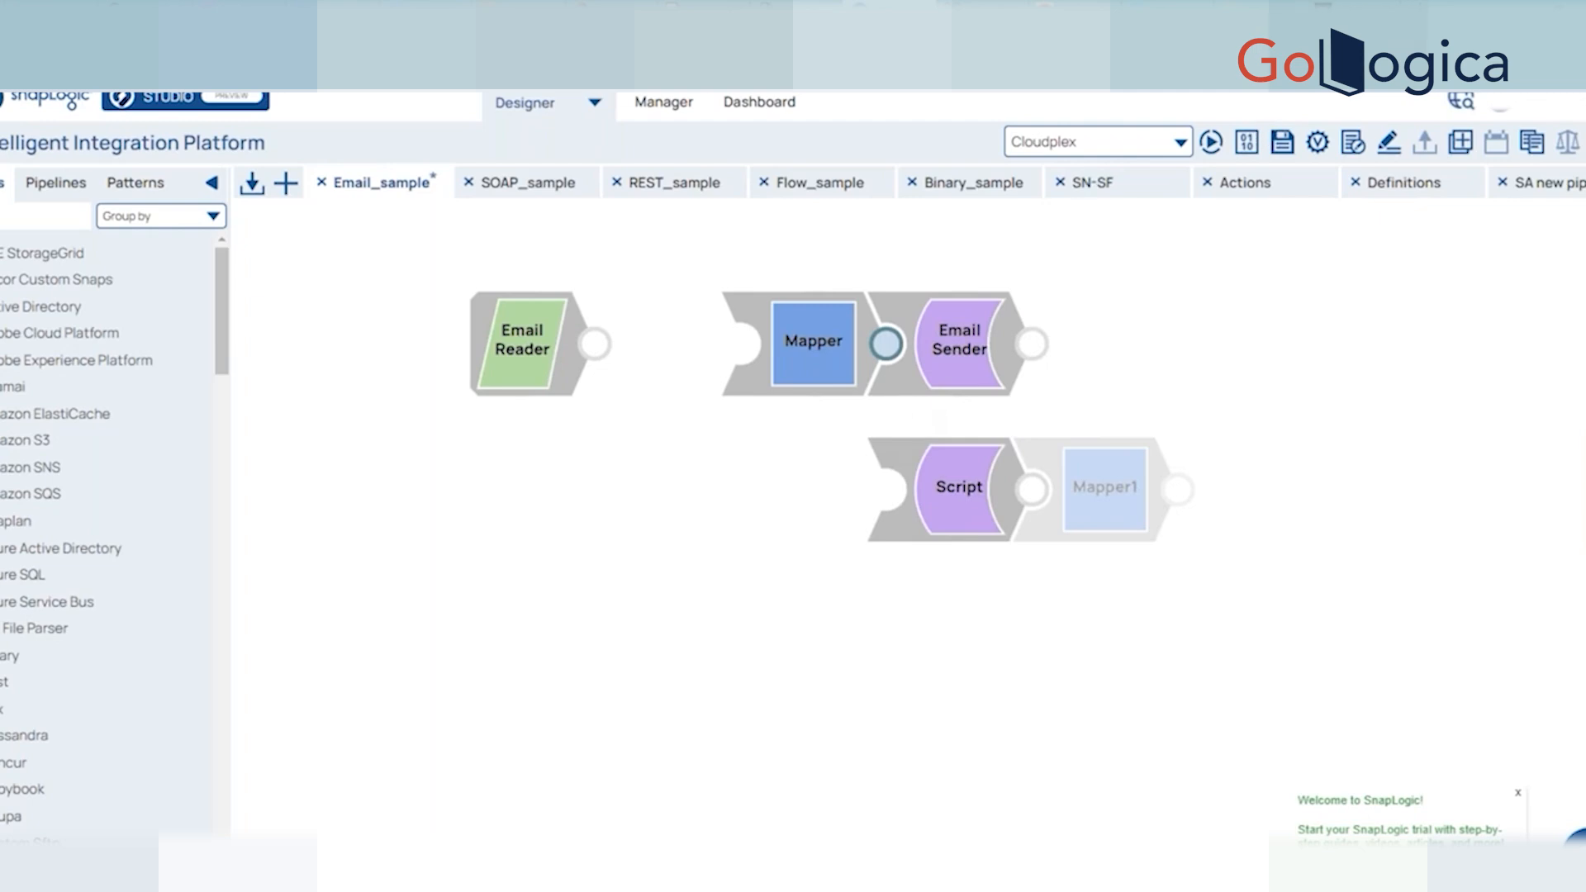
Open the Snap Development Documentation at developer.snaplogic.com in a new browser tab.
{"action": "key", "text": "ctrl+t"}
{"action": "type", "text": "deve"}
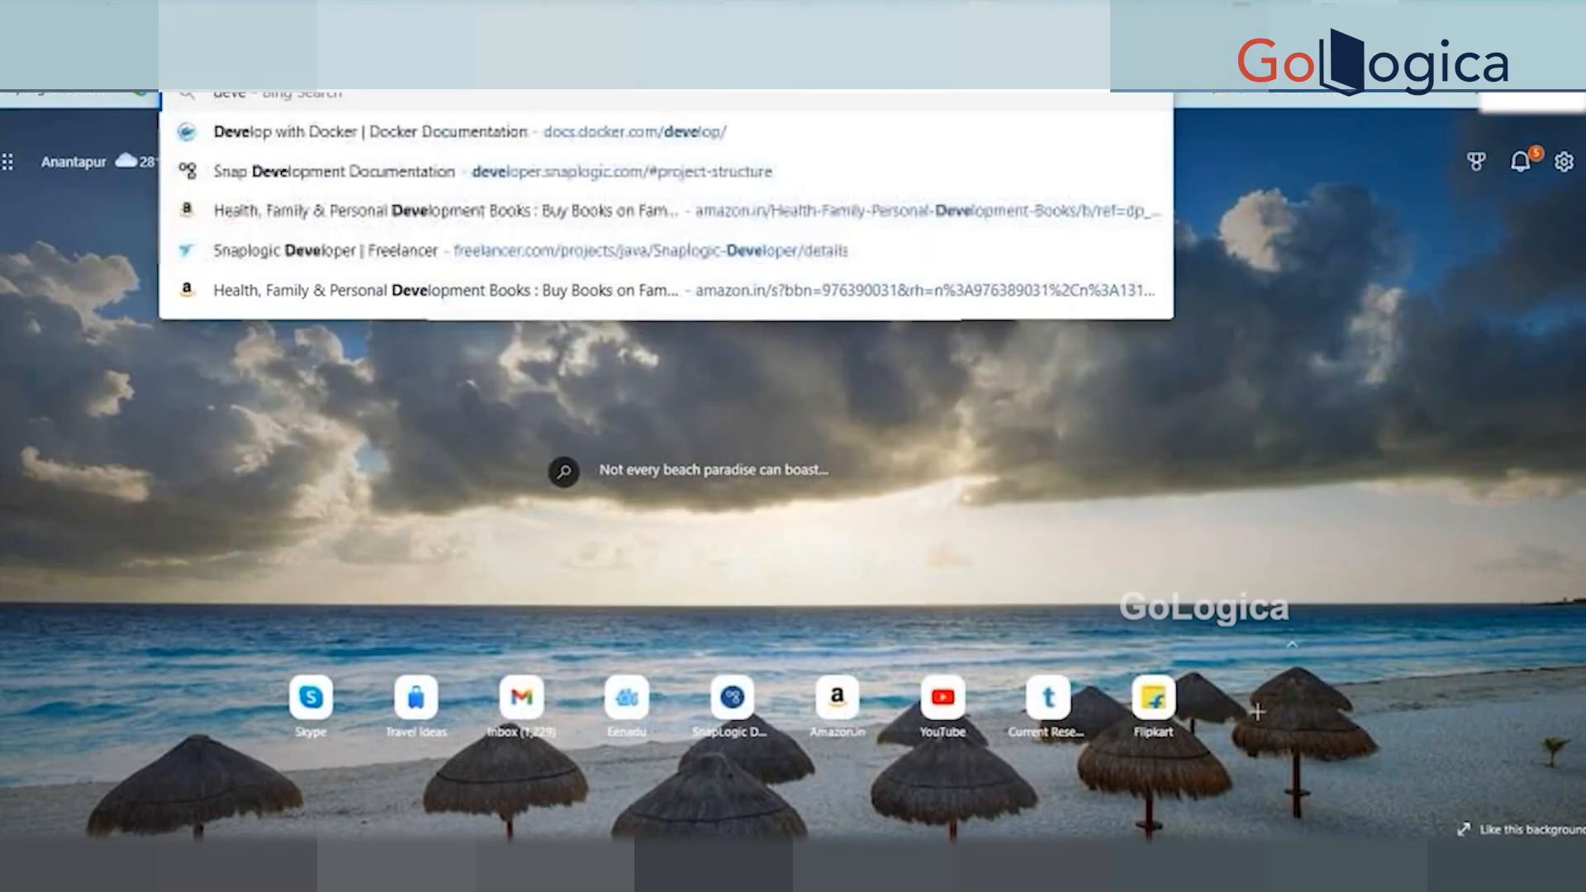
{"action": "type", "text": "loper/"}
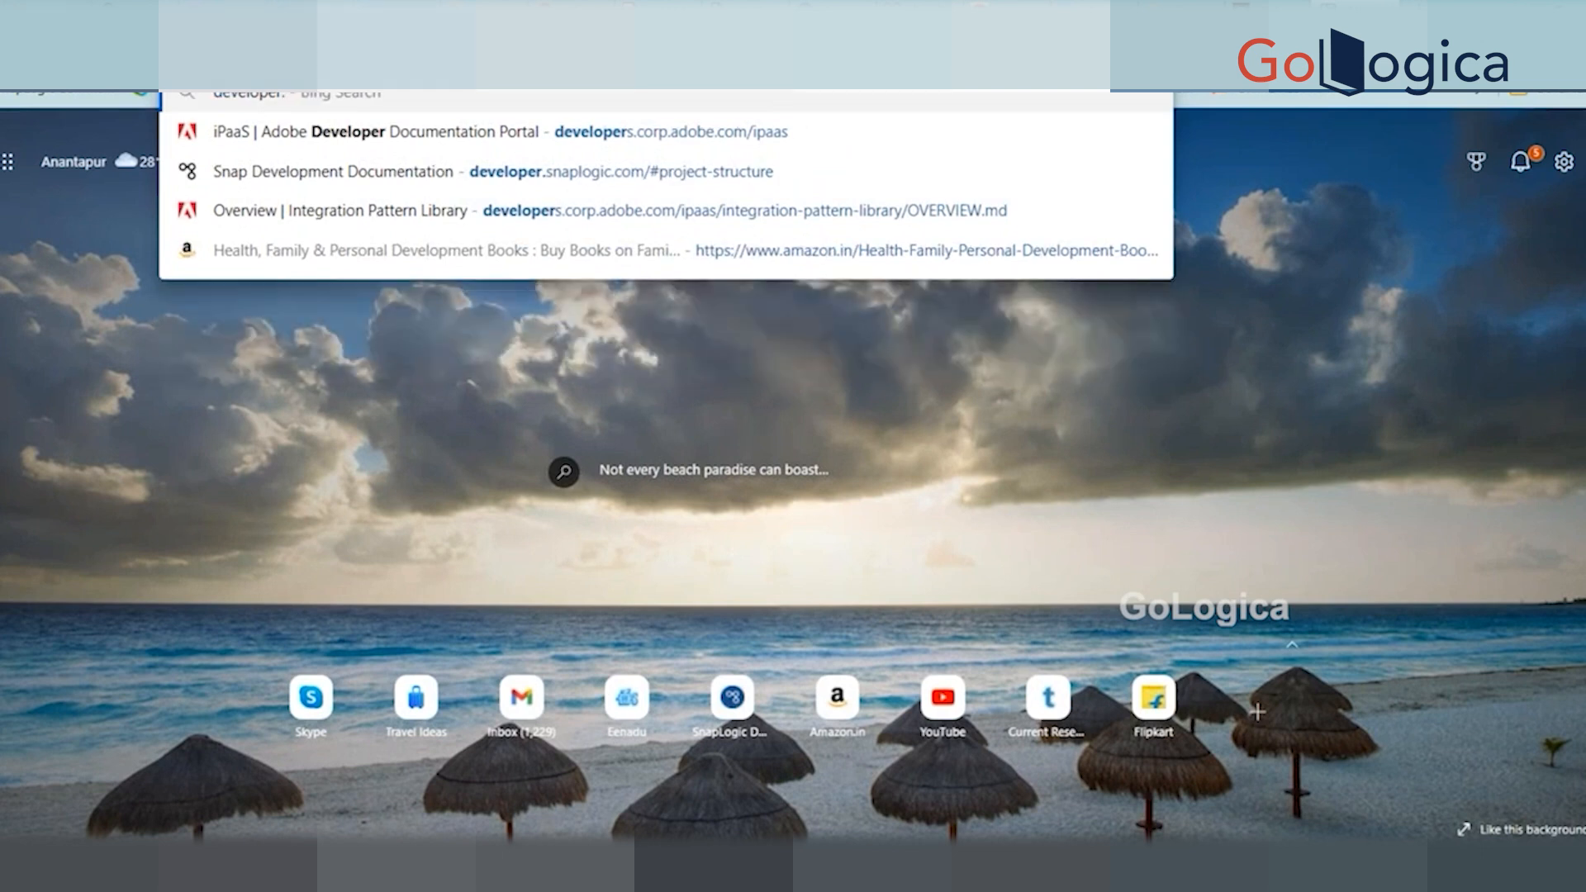
{"action": "type", "text": "snaplogic."}
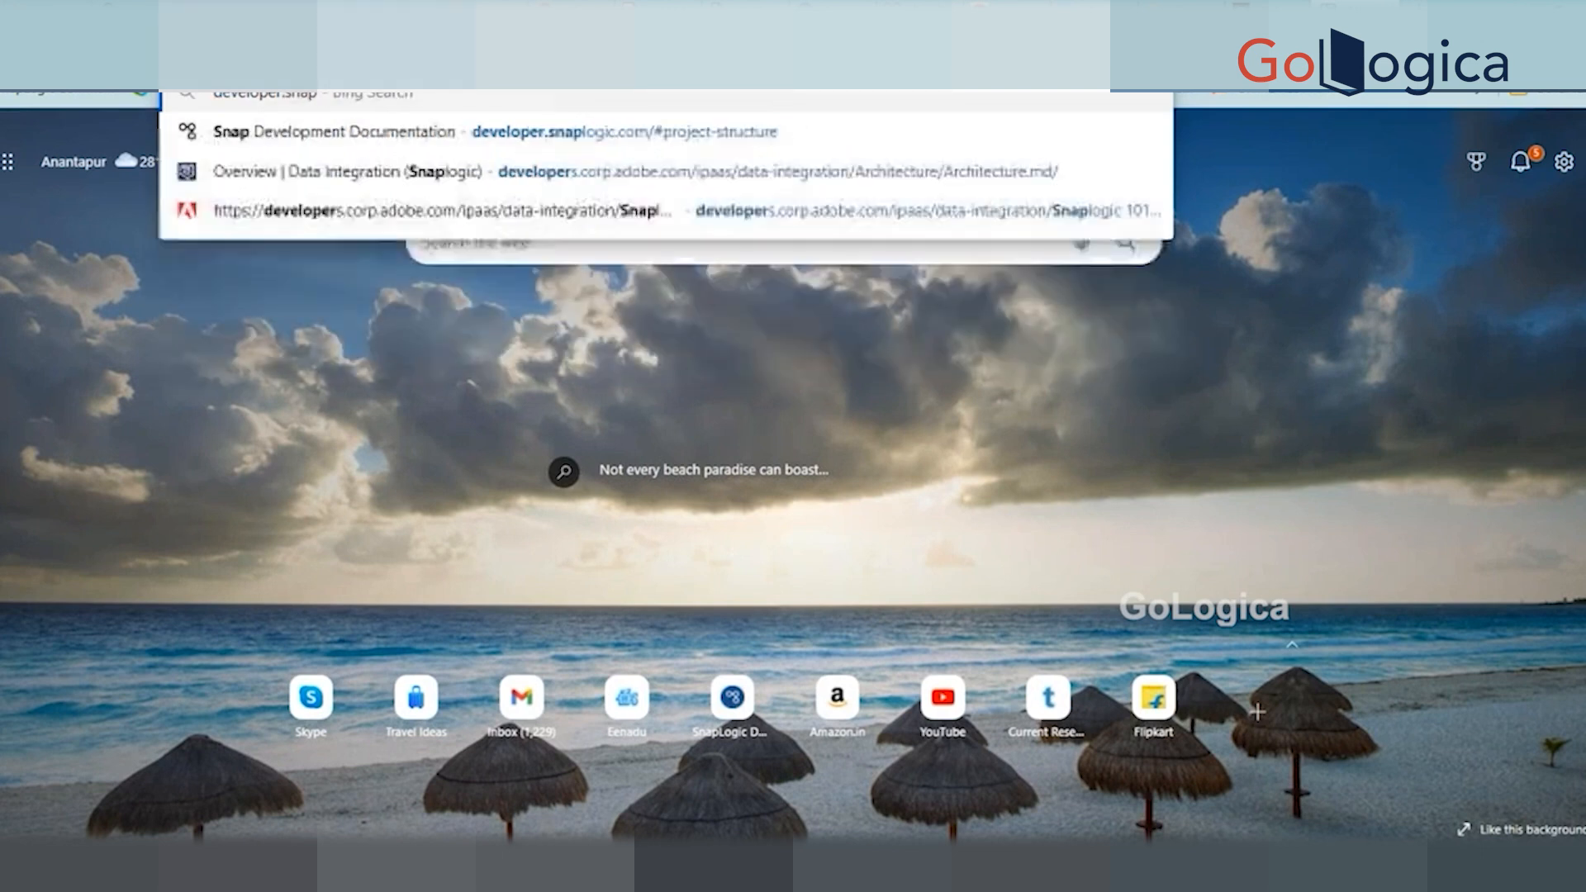
{"action": "key", "text": "Escape"}
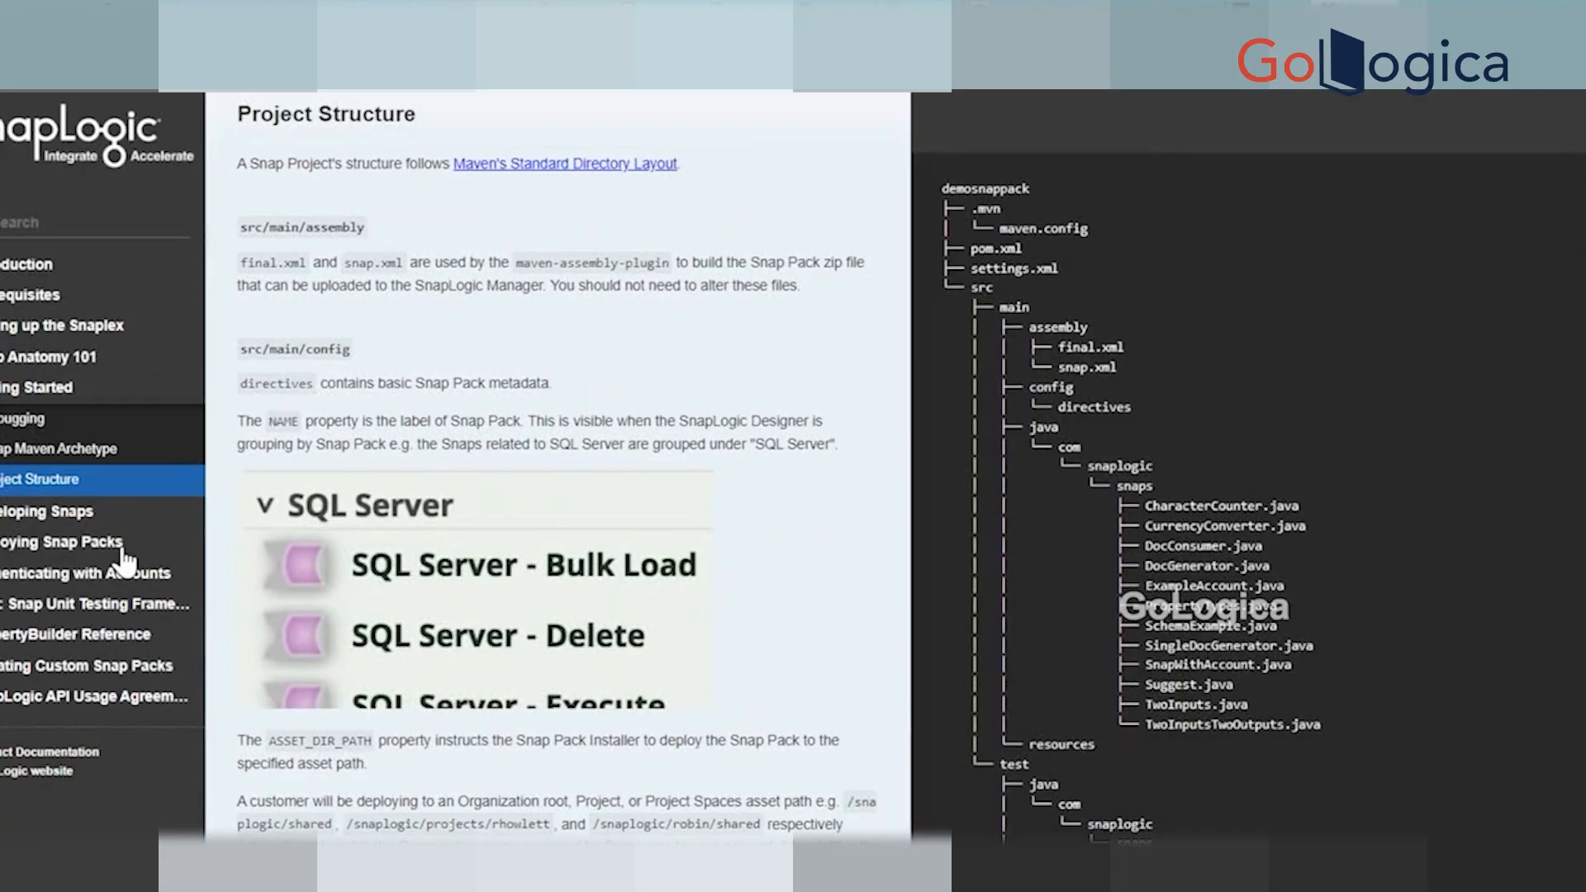
Browse the documentation's Project Structure, Getting Started, Snap Anatomy 101 and Developing Snaps sections, and return to the Email_sample pipeline.
{"action": "scroll", "coordinate": [124, 562], "scroll_direction": "down", "scroll_amount": 5}
{"action": "scroll", "coordinate": [569, 573], "scroll_direction": "down", "scroll_amount": 15}
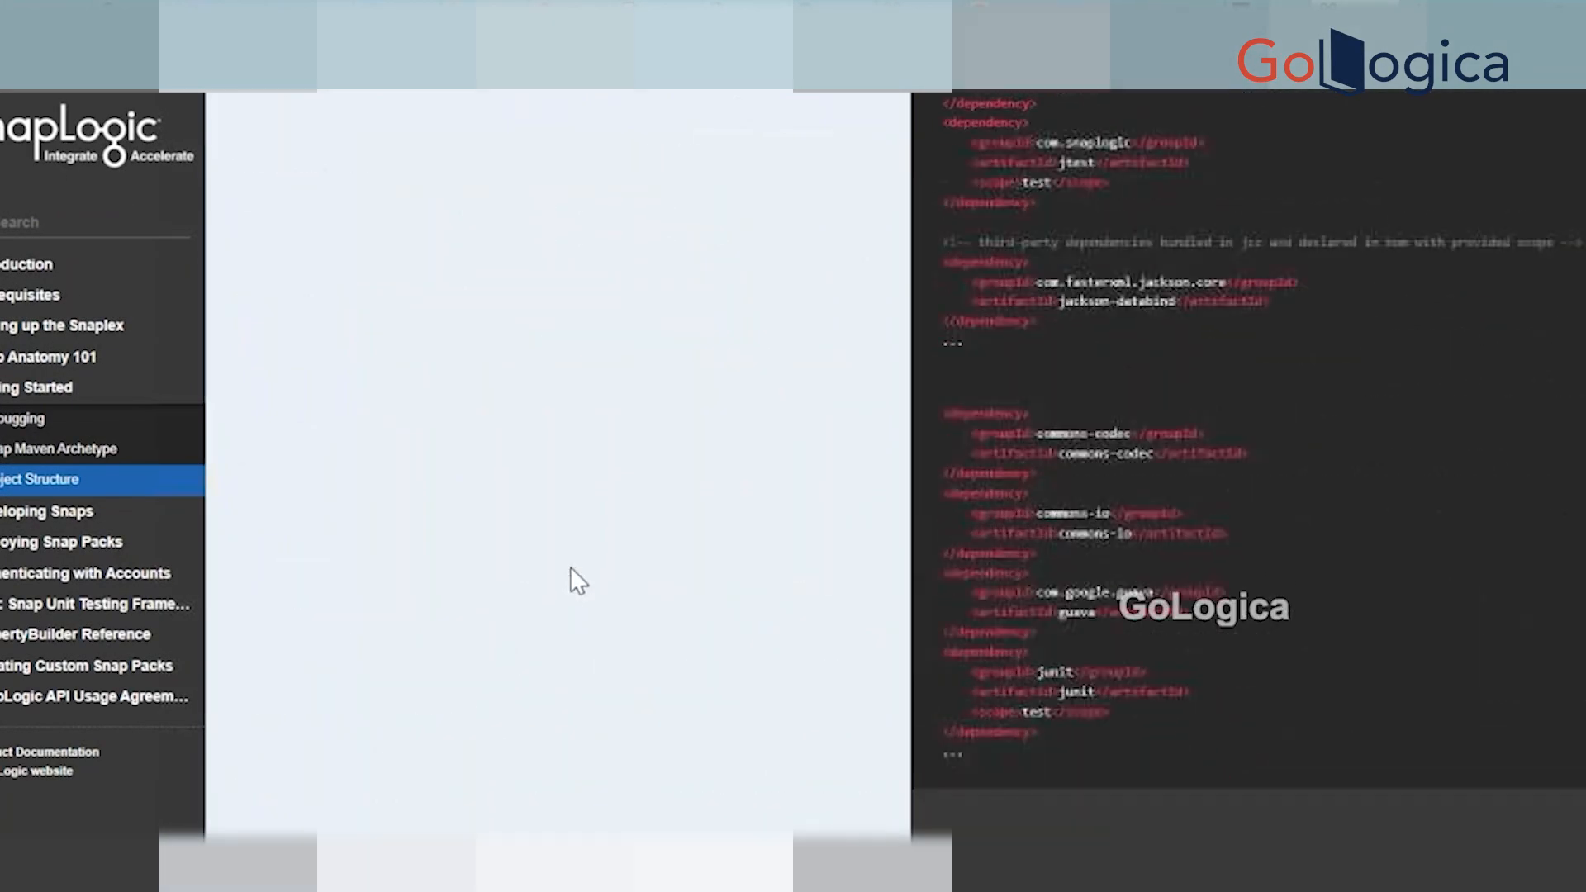
{"action": "scroll", "coordinate": [572, 565], "scroll_direction": "up", "scroll_amount": 10}
{"action": "scroll", "coordinate": [572, 565], "scroll_direction": "up", "scroll_amount": 20}
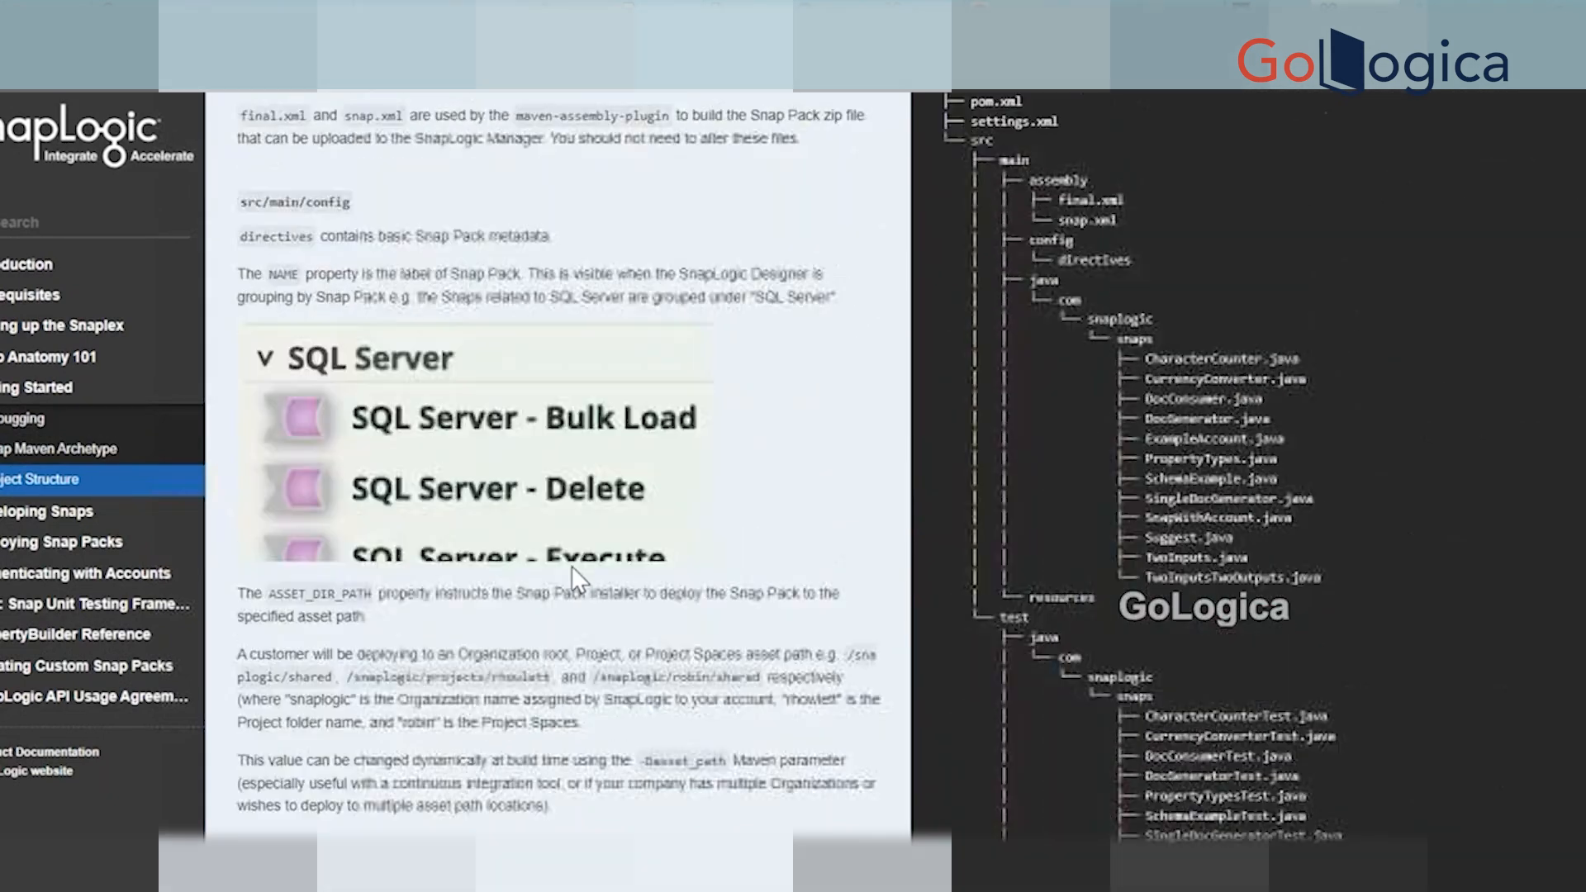
{"action": "scroll", "coordinate": [572, 565], "scroll_direction": "up", "scroll_amount": 20}
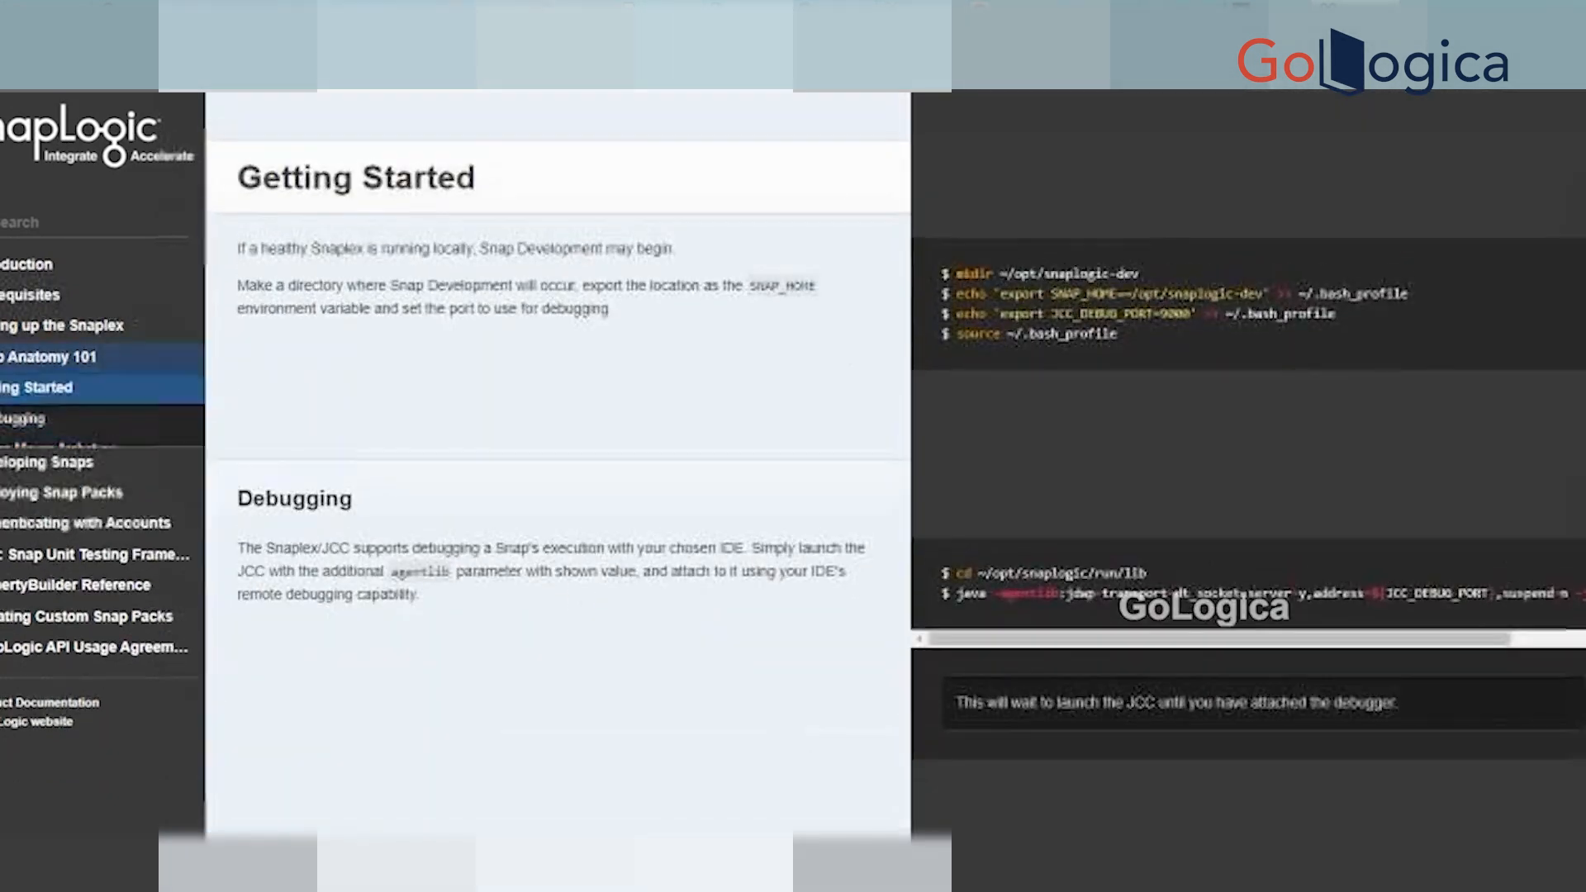
{"action": "scroll", "coordinate": [572, 565], "scroll_direction": "up", "scroll_amount": 10}
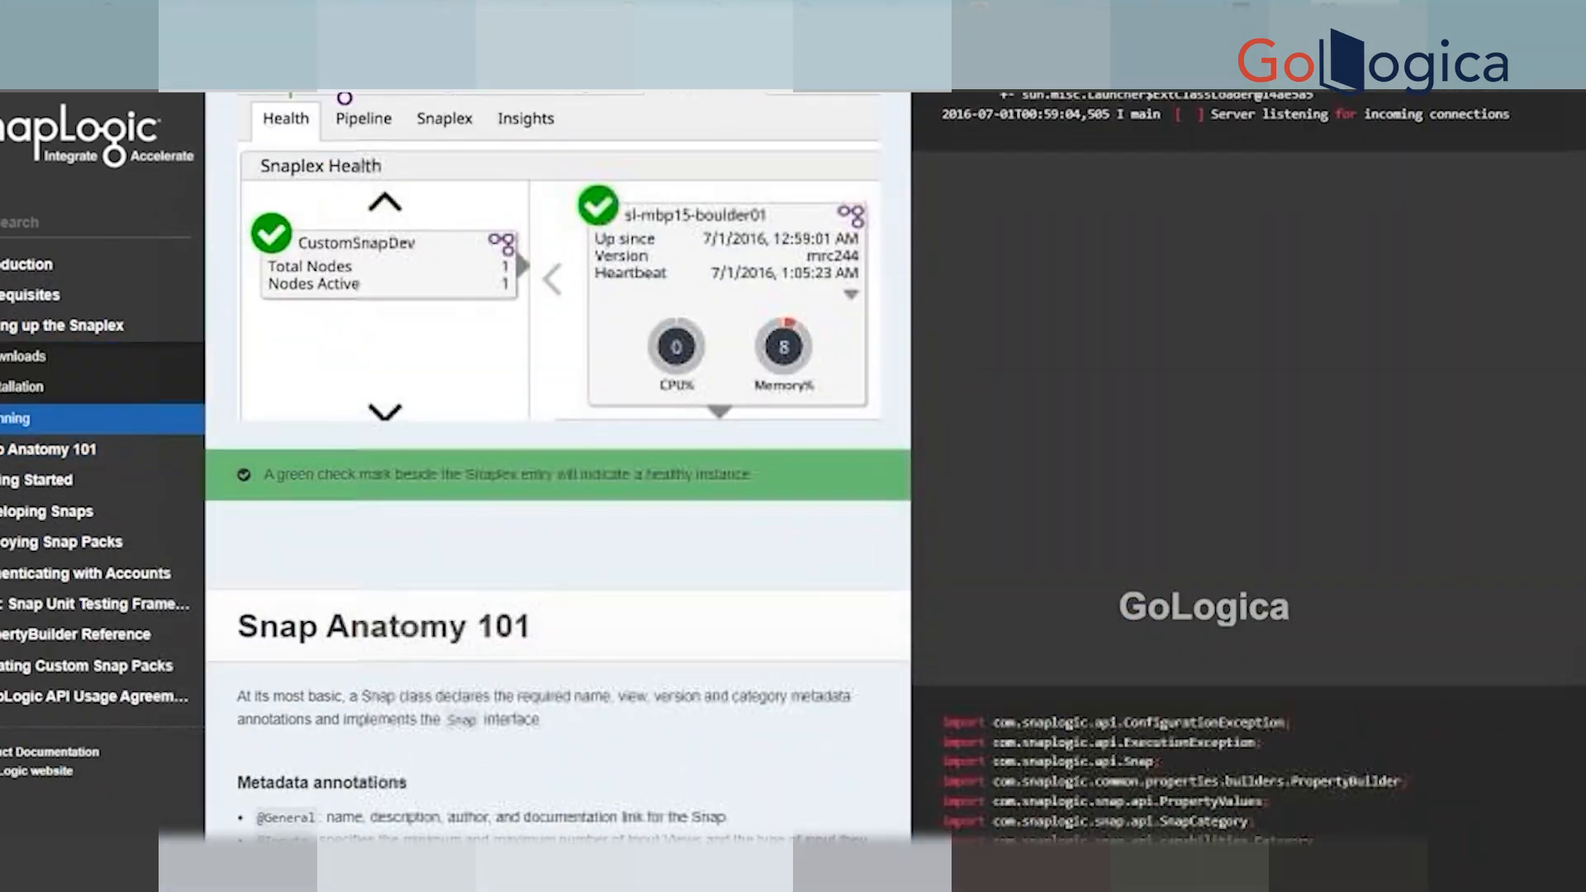
{"action": "scroll", "coordinate": [571, 566], "scroll_direction": "down", "scroll_amount": 6}
{"action": "scroll", "coordinate": [572, 564], "scroll_direction": "down", "scroll_amount": 1}
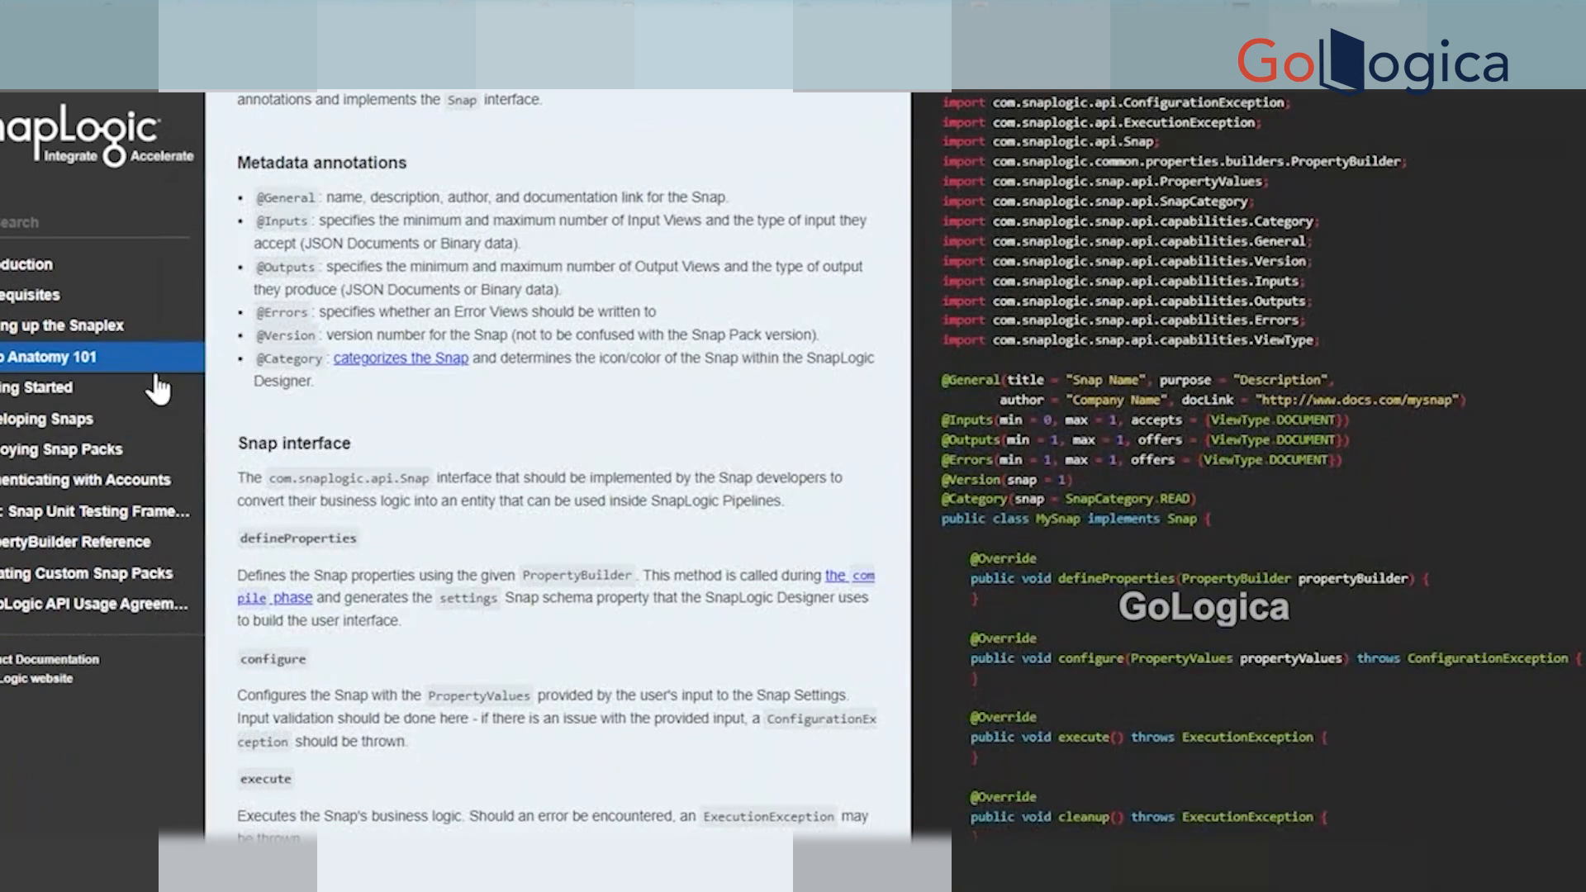
{"action": "left_click", "coordinate": [62, 423]}
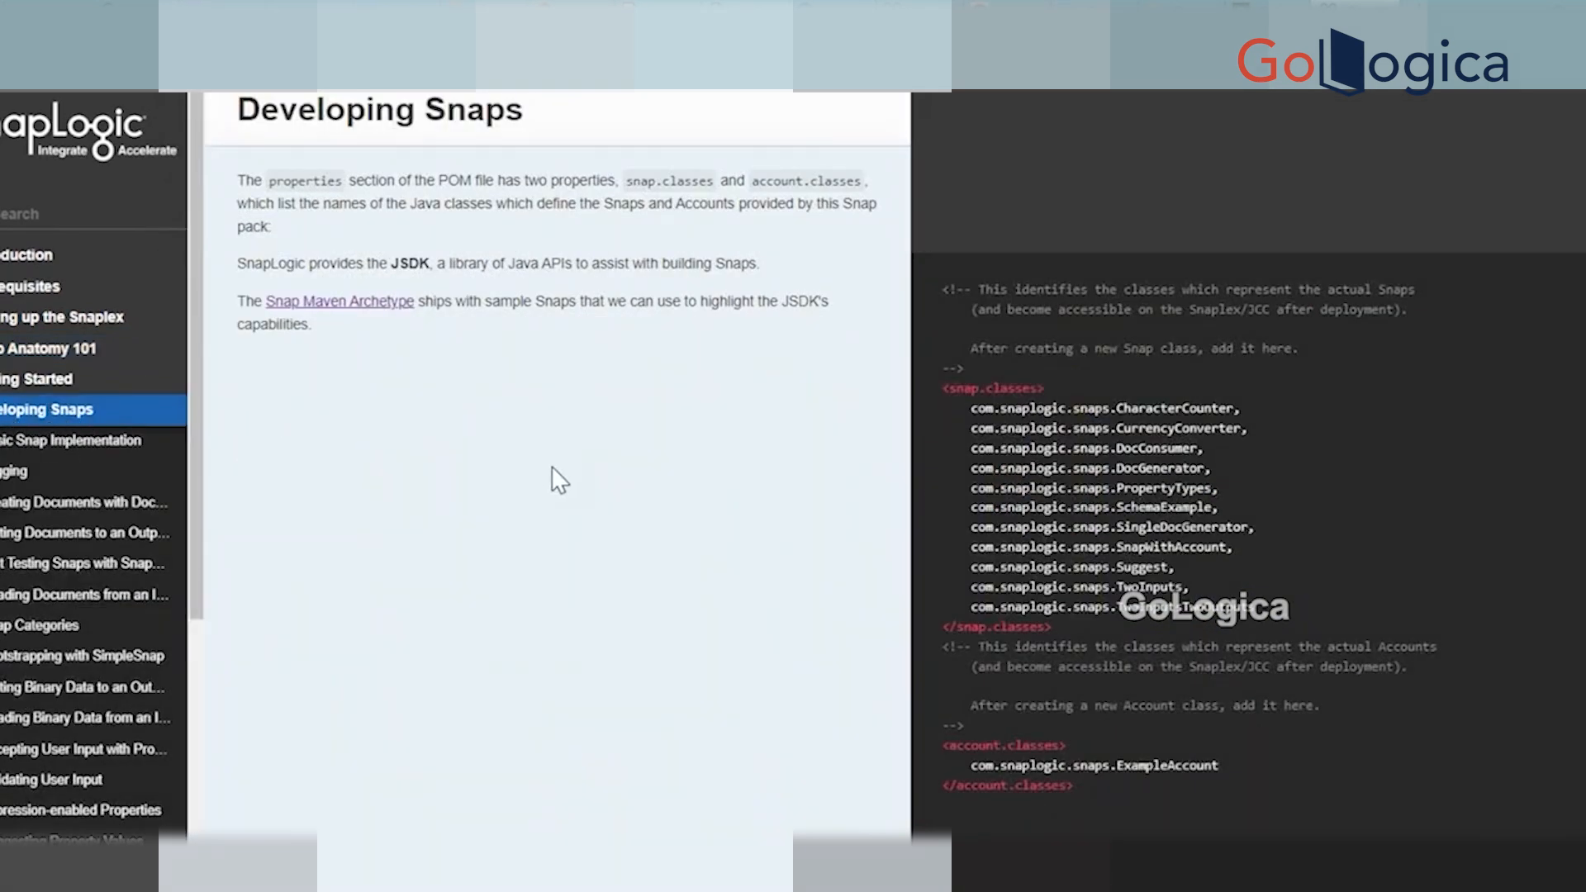
{"action": "scroll", "coordinate": [171, 567], "scroll_direction": "down", "scroll_amount": 3}
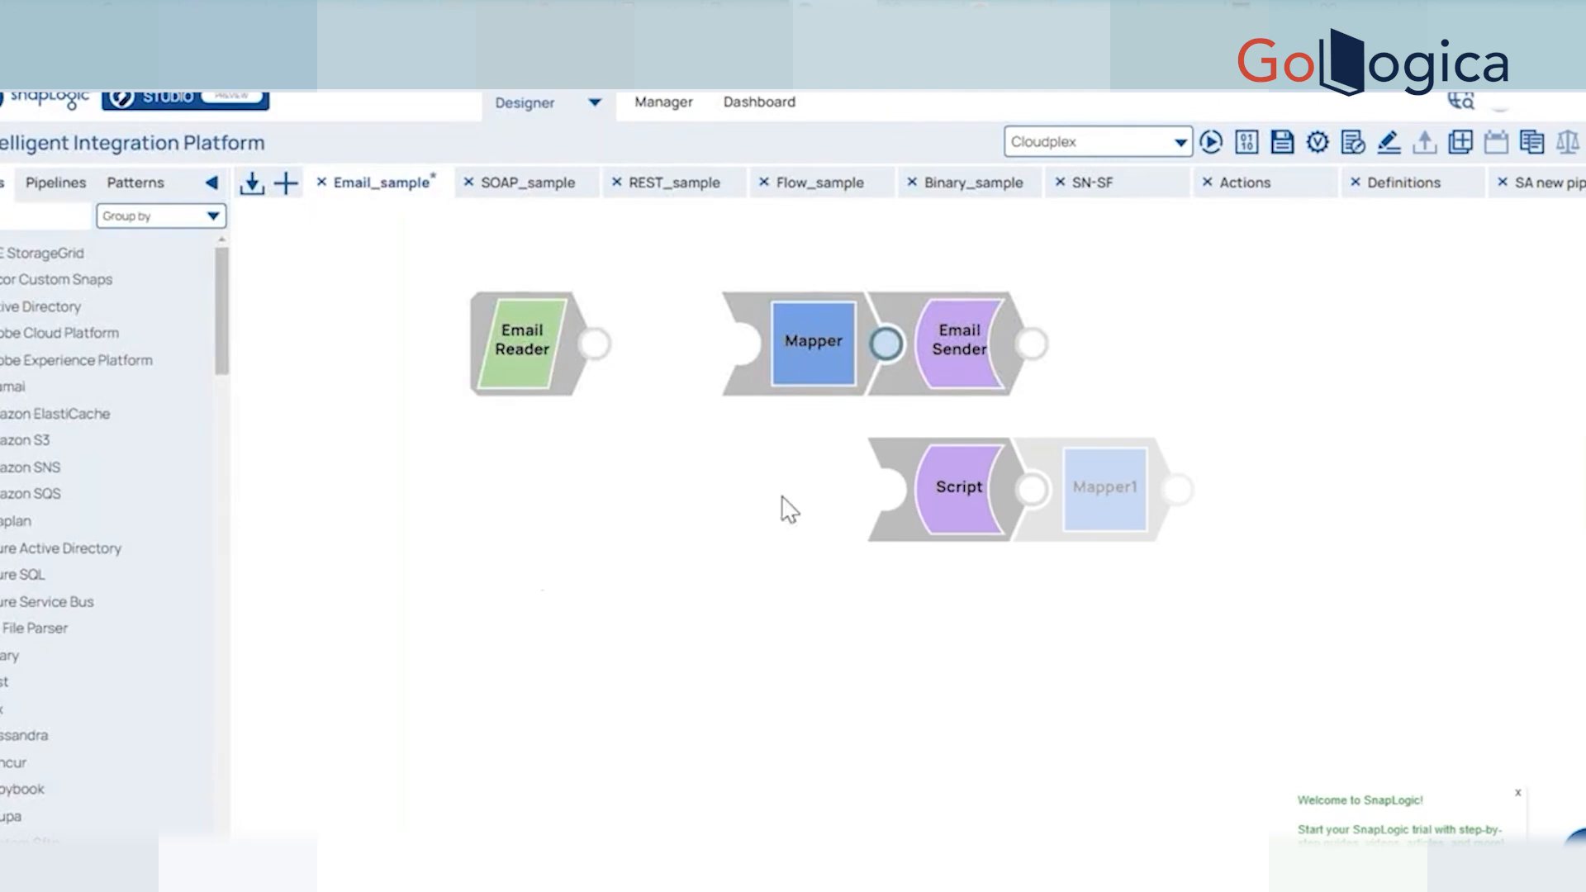
Check the Script snap's error, input and output views and close its settings.
{"action": "left_click", "coordinate": [929, 504]}
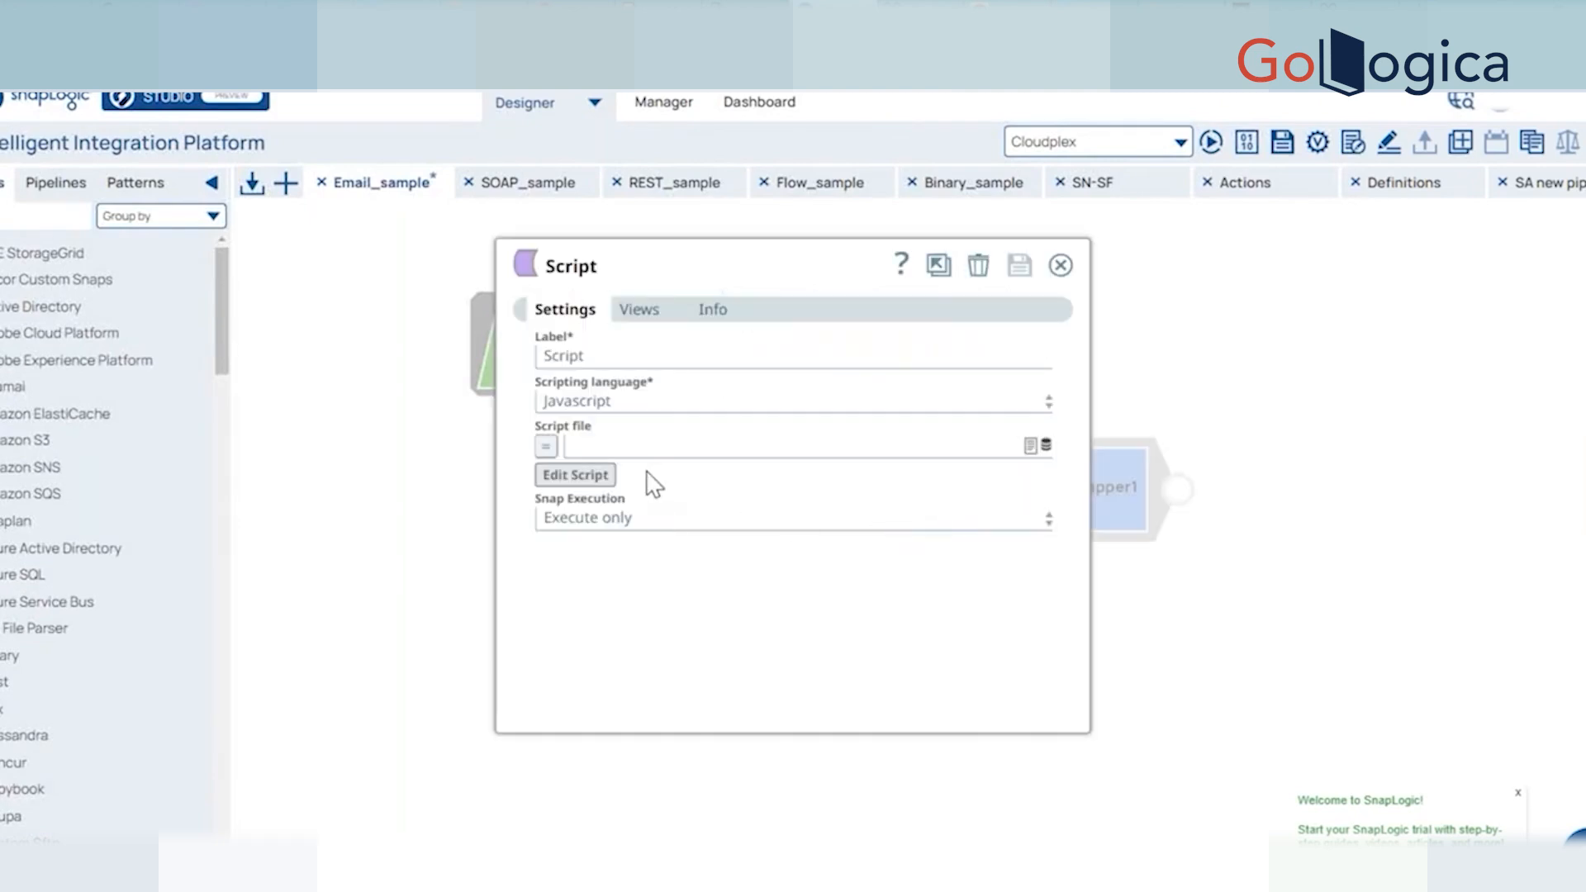
{"action": "left_click", "coordinate": [646, 314]}
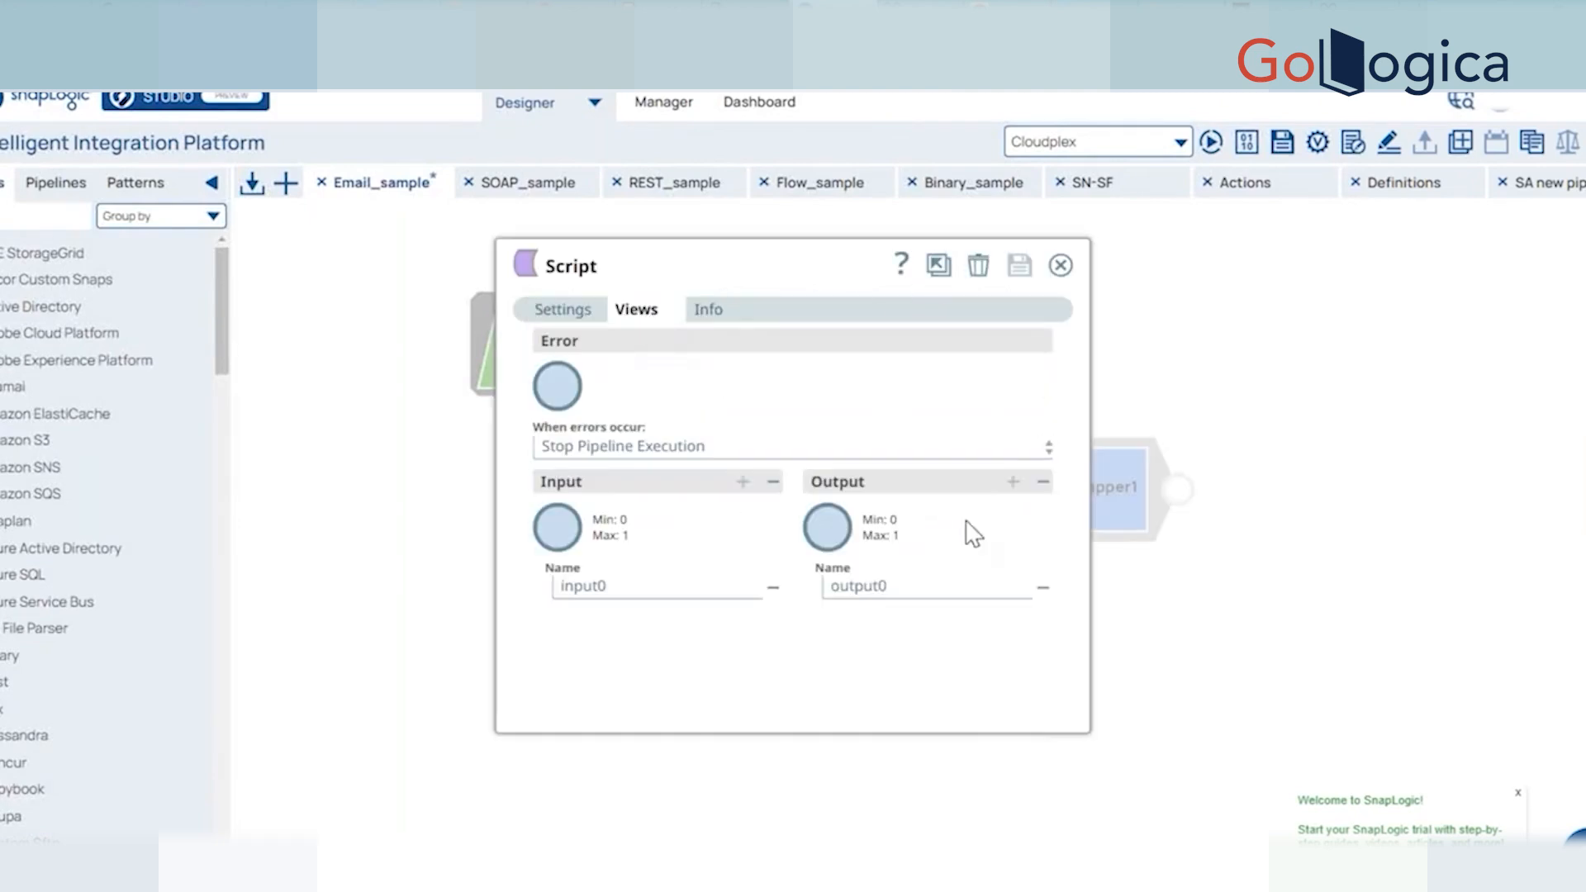
{"action": "left_click", "coordinate": [1060, 265]}
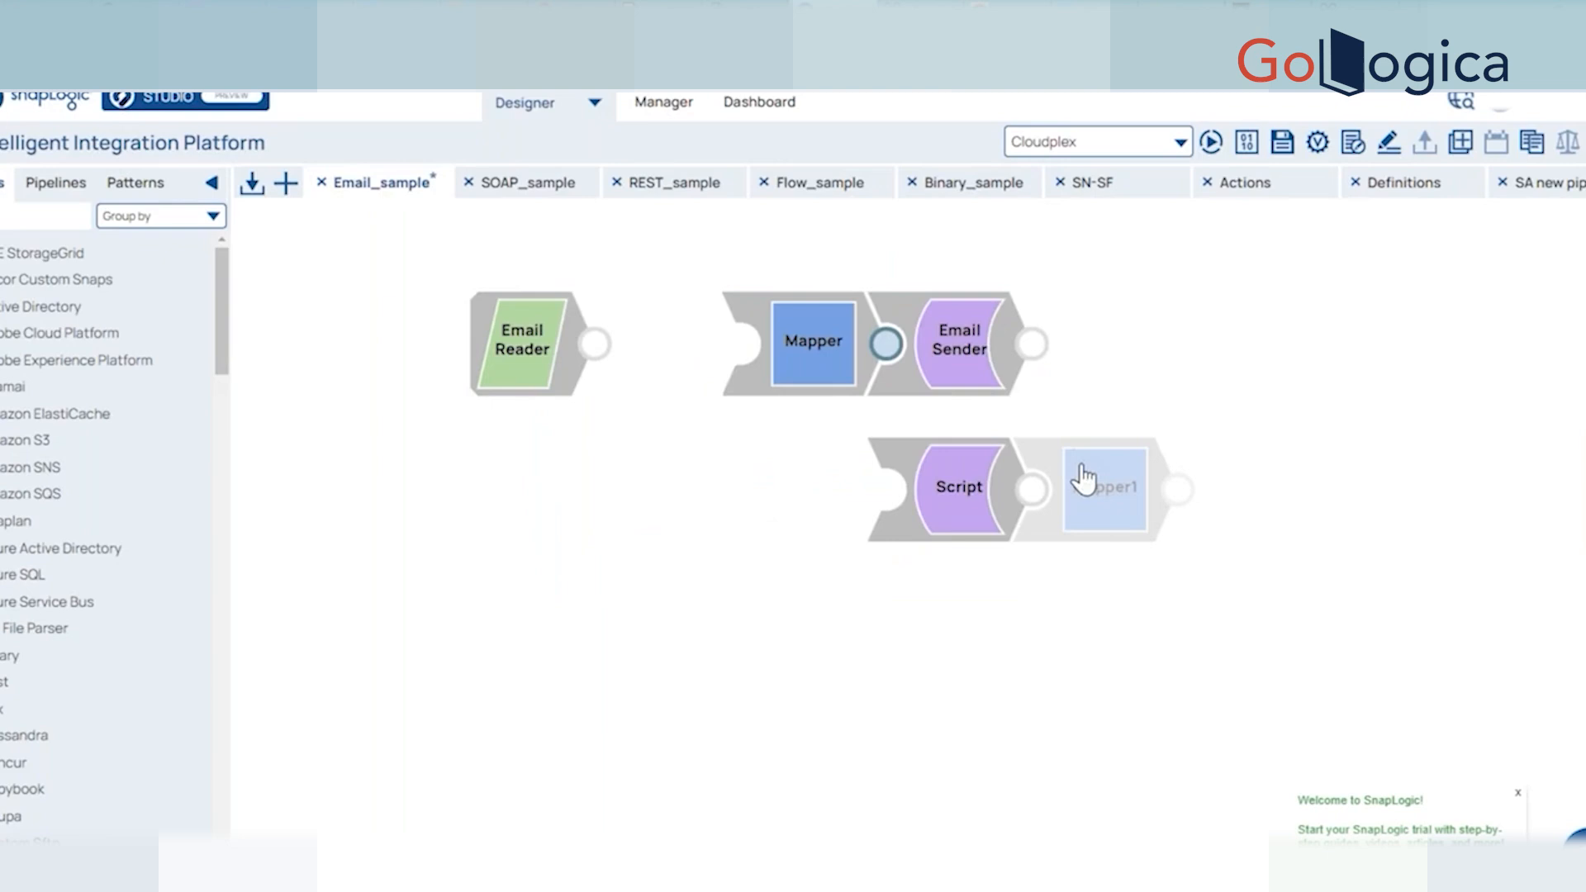
Add the suggested Mapper snap to the canvas and connect it to the Script snap's input.
{"action": "left_click", "coordinate": [1111, 500]}
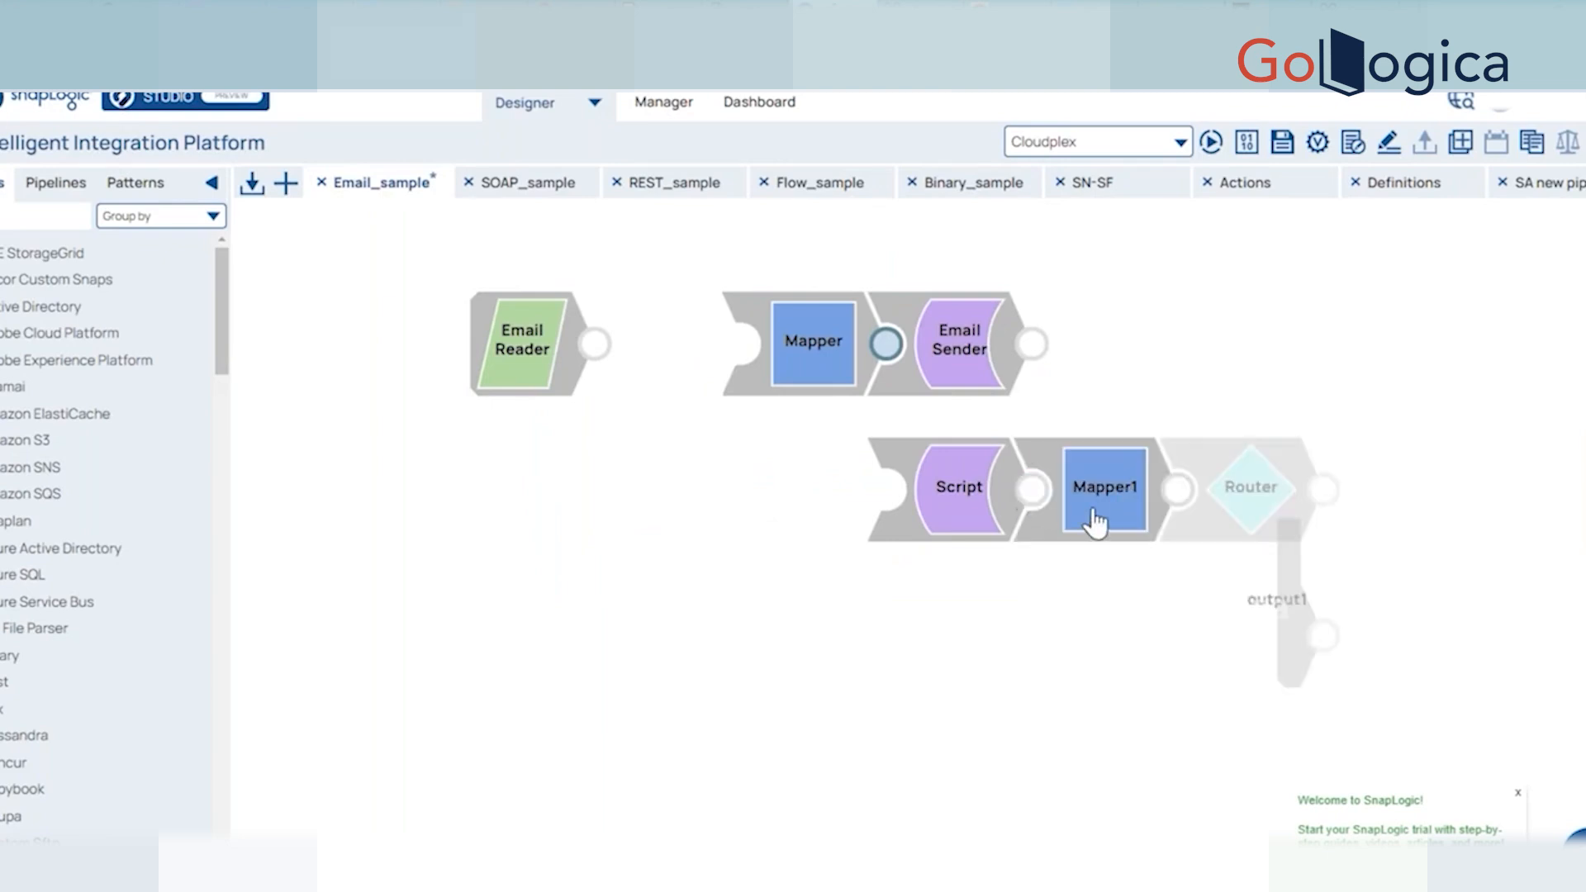
{"action": "left_click_drag", "start_coordinate": [1098, 517], "coordinate": [651, 492]}
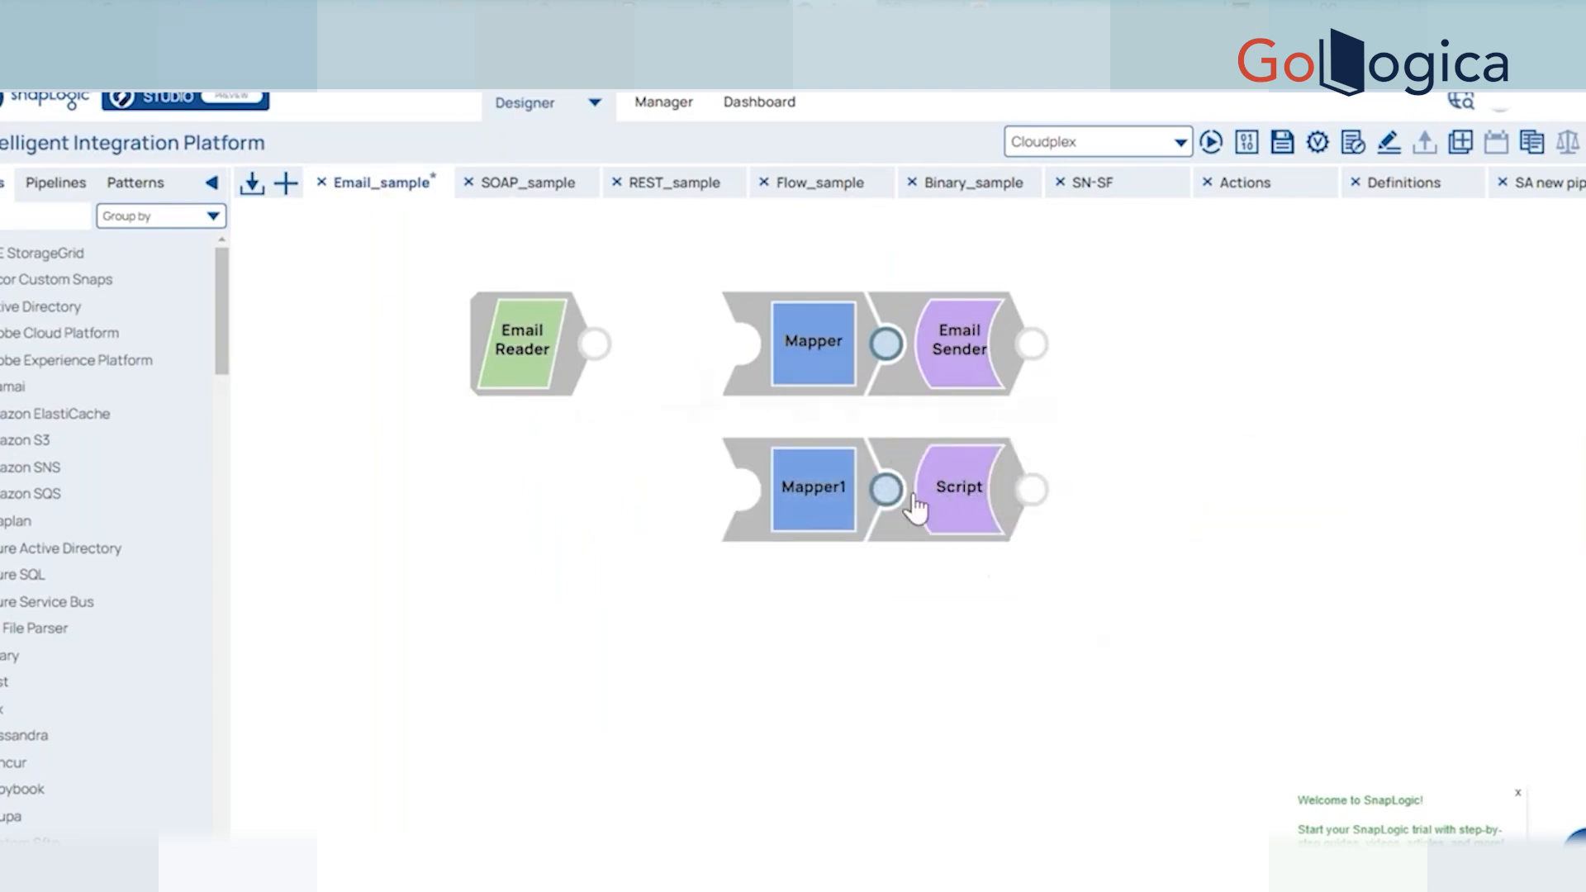
Examine the input, output, error and log variables and the execute and cleanup functions in the Script snap's code, and close its settings.
{"action": "left_click", "coordinate": [958, 491]}
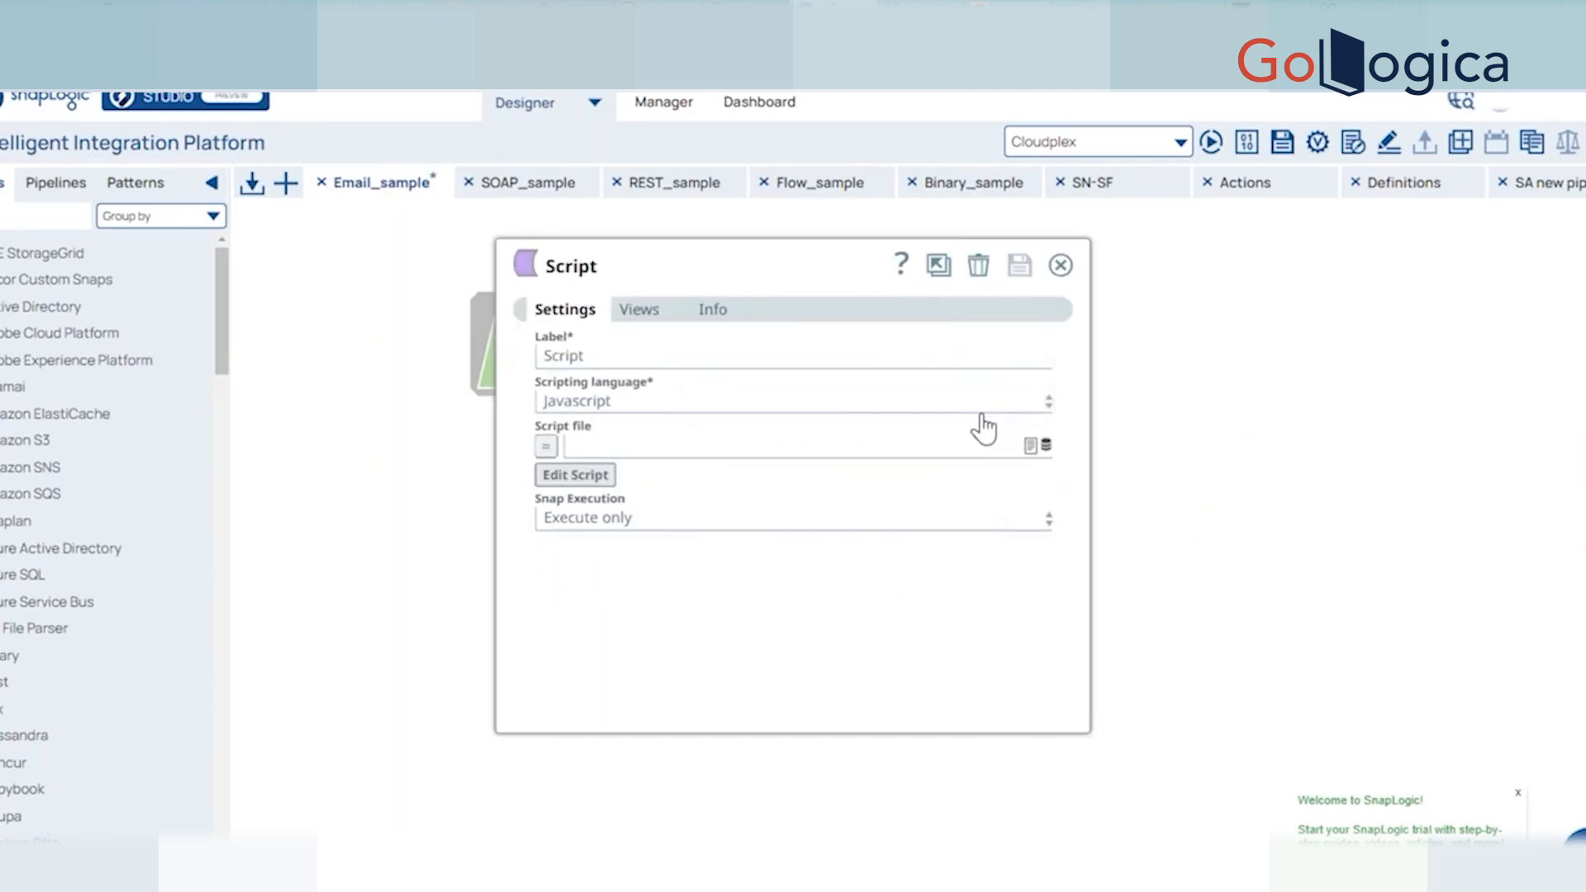
{"action": "left_click", "coordinate": [591, 484]}
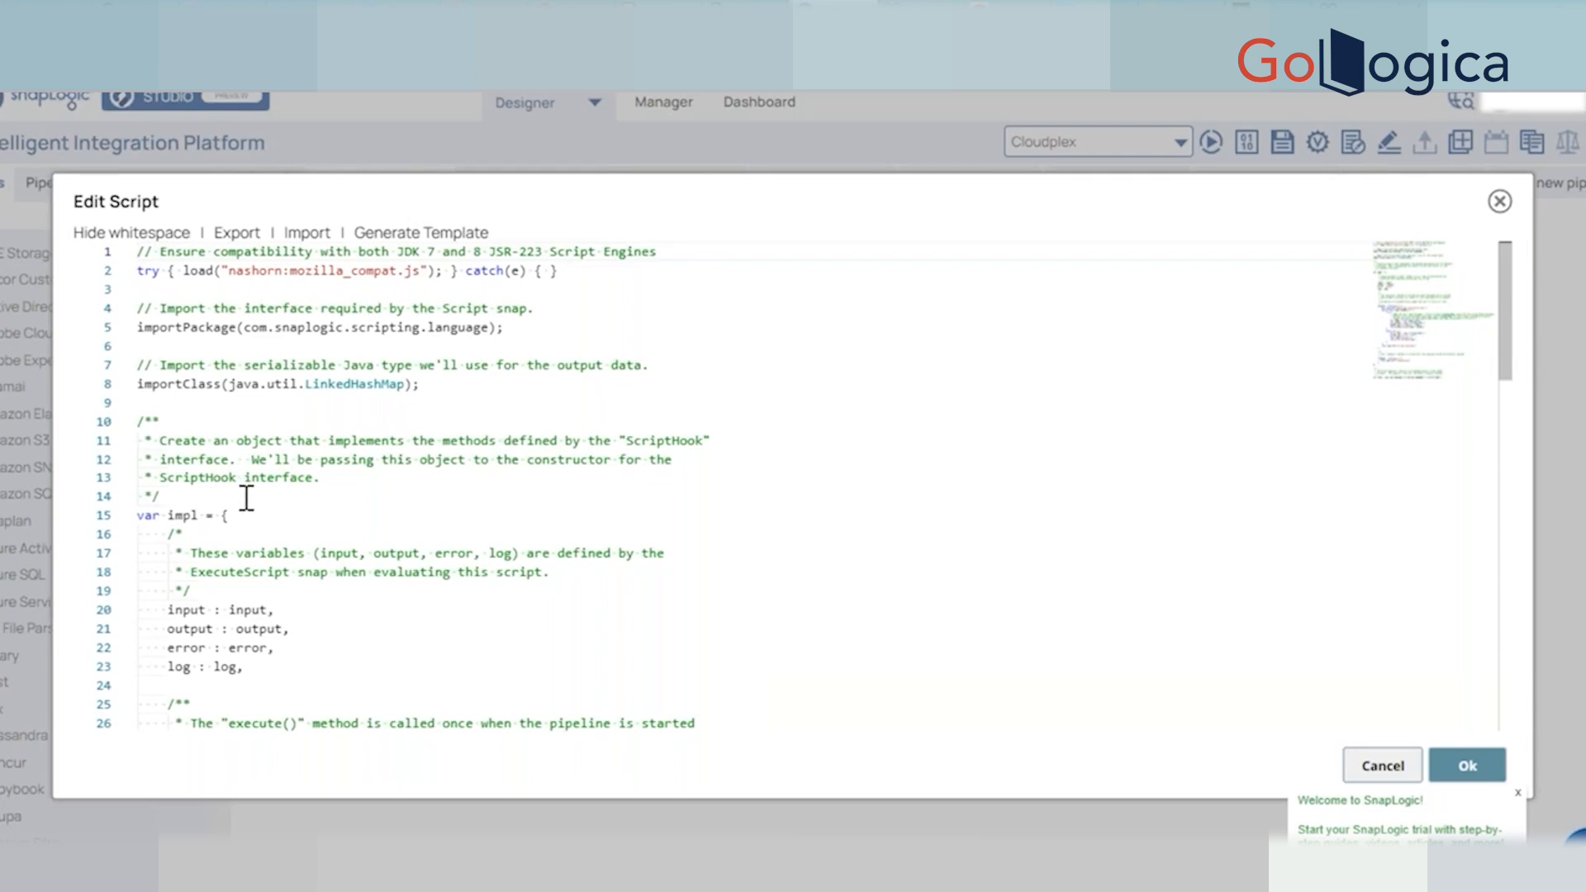
{"action": "left_click", "coordinate": [292, 665]}
{"action": "left_click", "coordinate": [314, 626]}
{"action": "left_click", "coordinate": [314, 648]}
{"action": "left_click", "coordinate": [314, 666]}
{"action": "left_click", "coordinate": [317, 519]}
{"action": "scroll", "coordinate": [316, 519], "scroll_direction": "down", "scroll_amount": 3}
{"action": "scroll", "coordinate": [317, 519], "scroll_direction": "down", "scroll_amount": 3}
{"action": "scroll", "coordinate": [316, 519], "scroll_direction": "down", "scroll_amount": 3}
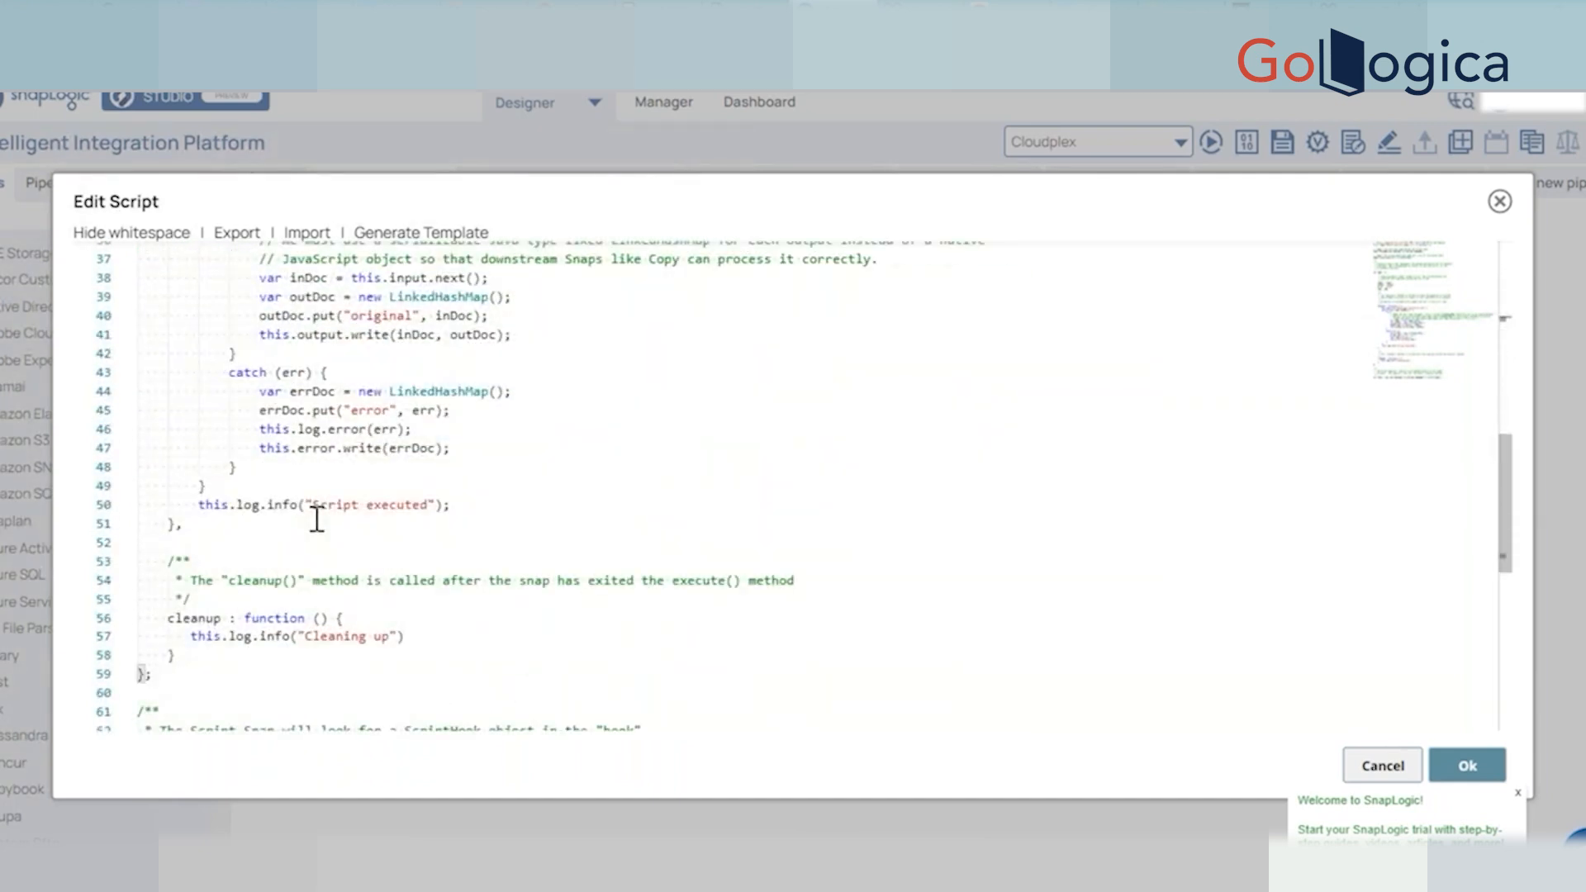
{"action": "left_click", "coordinate": [205, 488]}
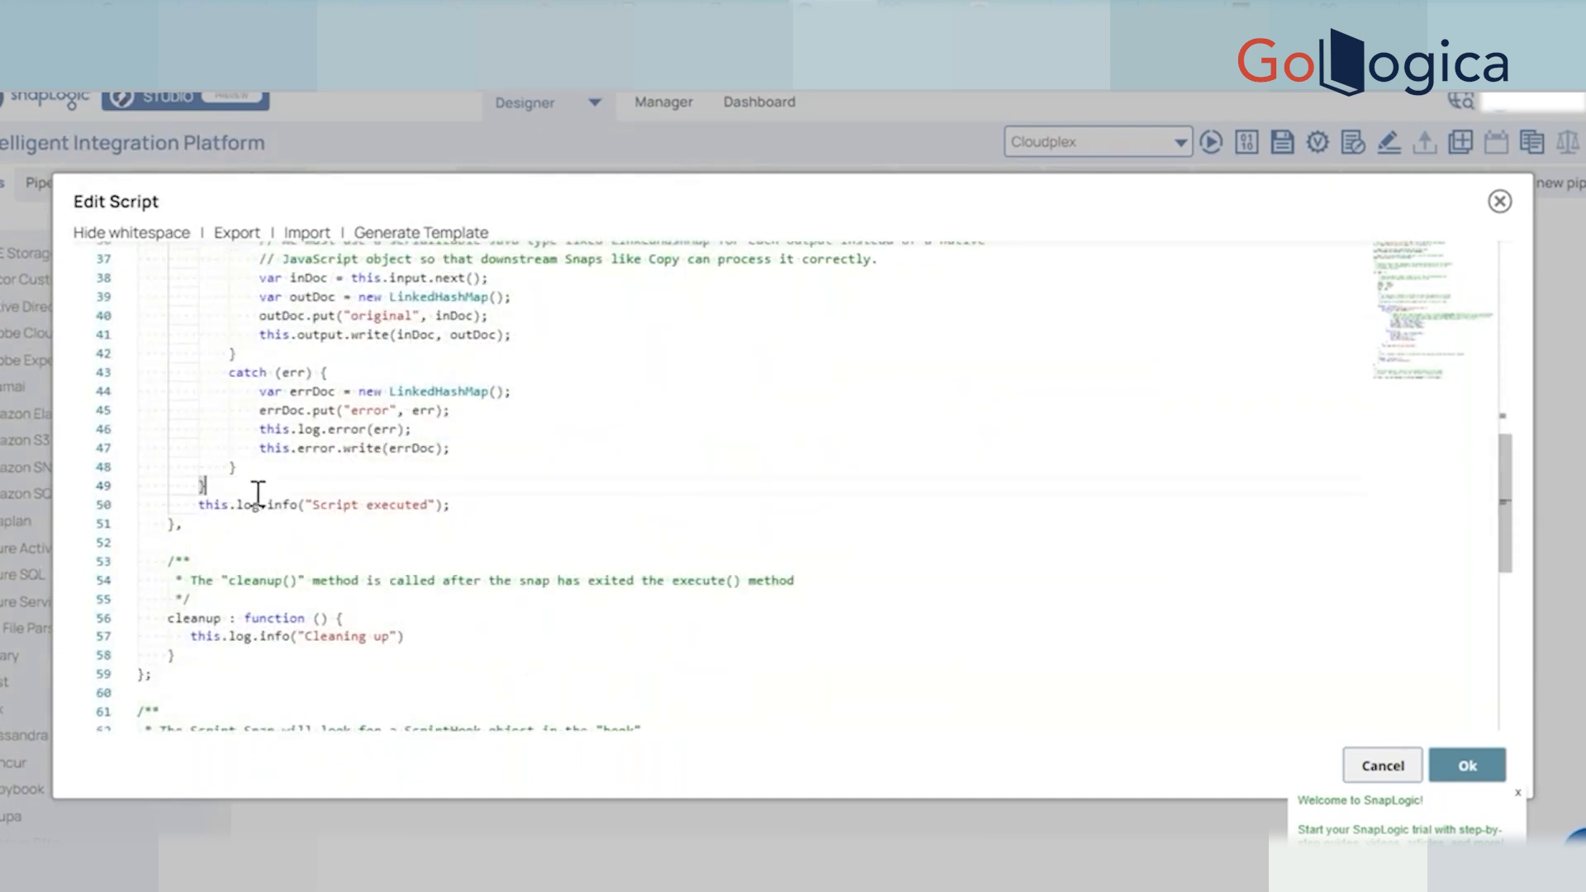
{"action": "left_click", "coordinate": [238, 655]}
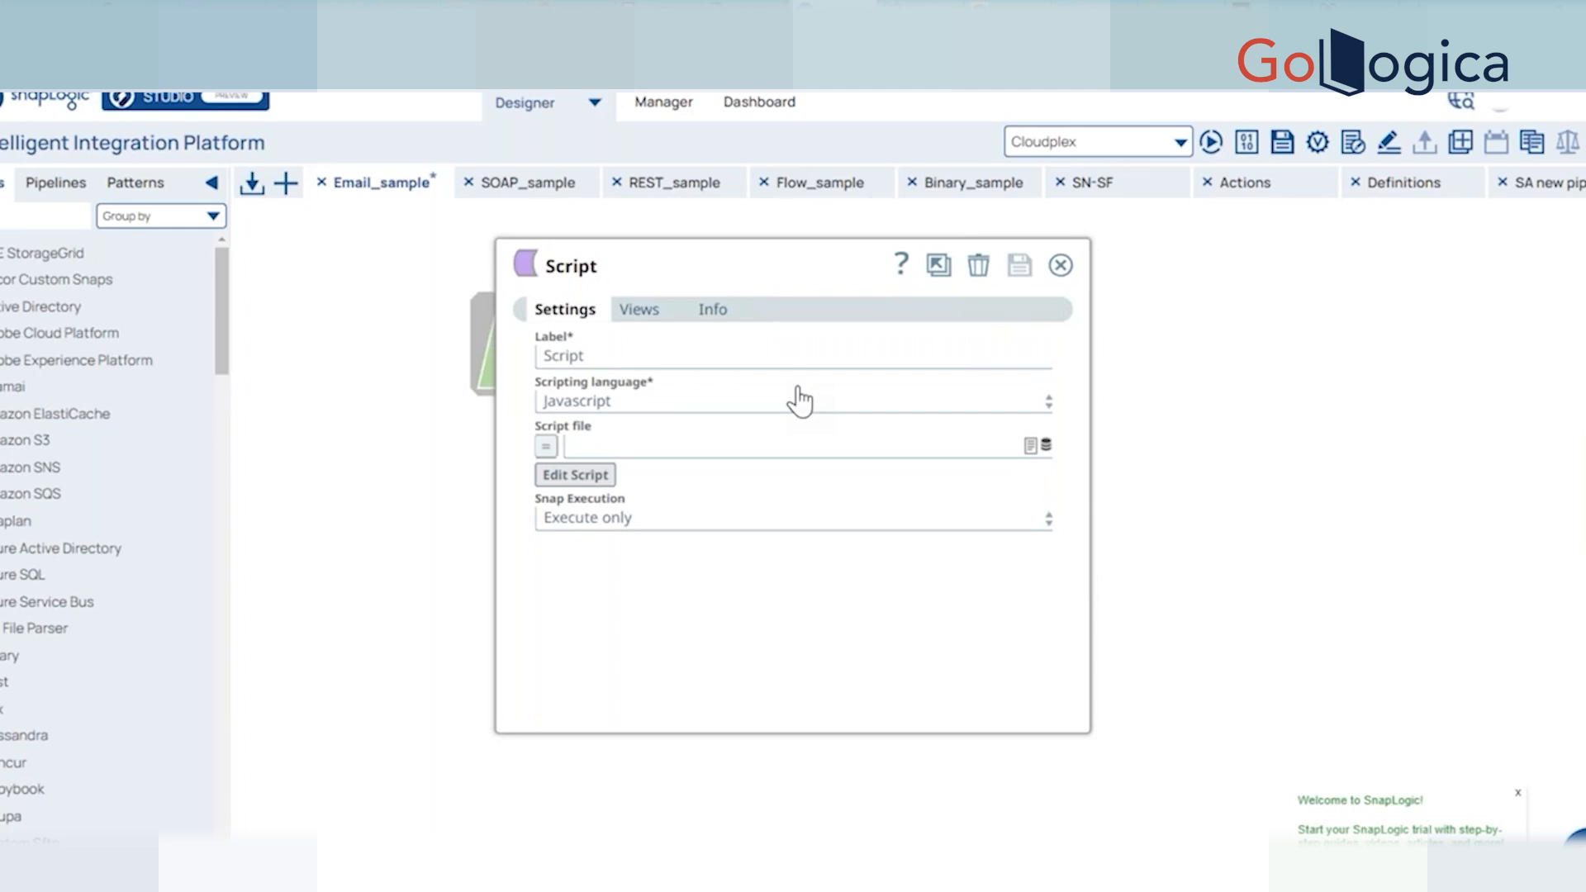
{"action": "left_click", "coordinate": [1061, 266]}
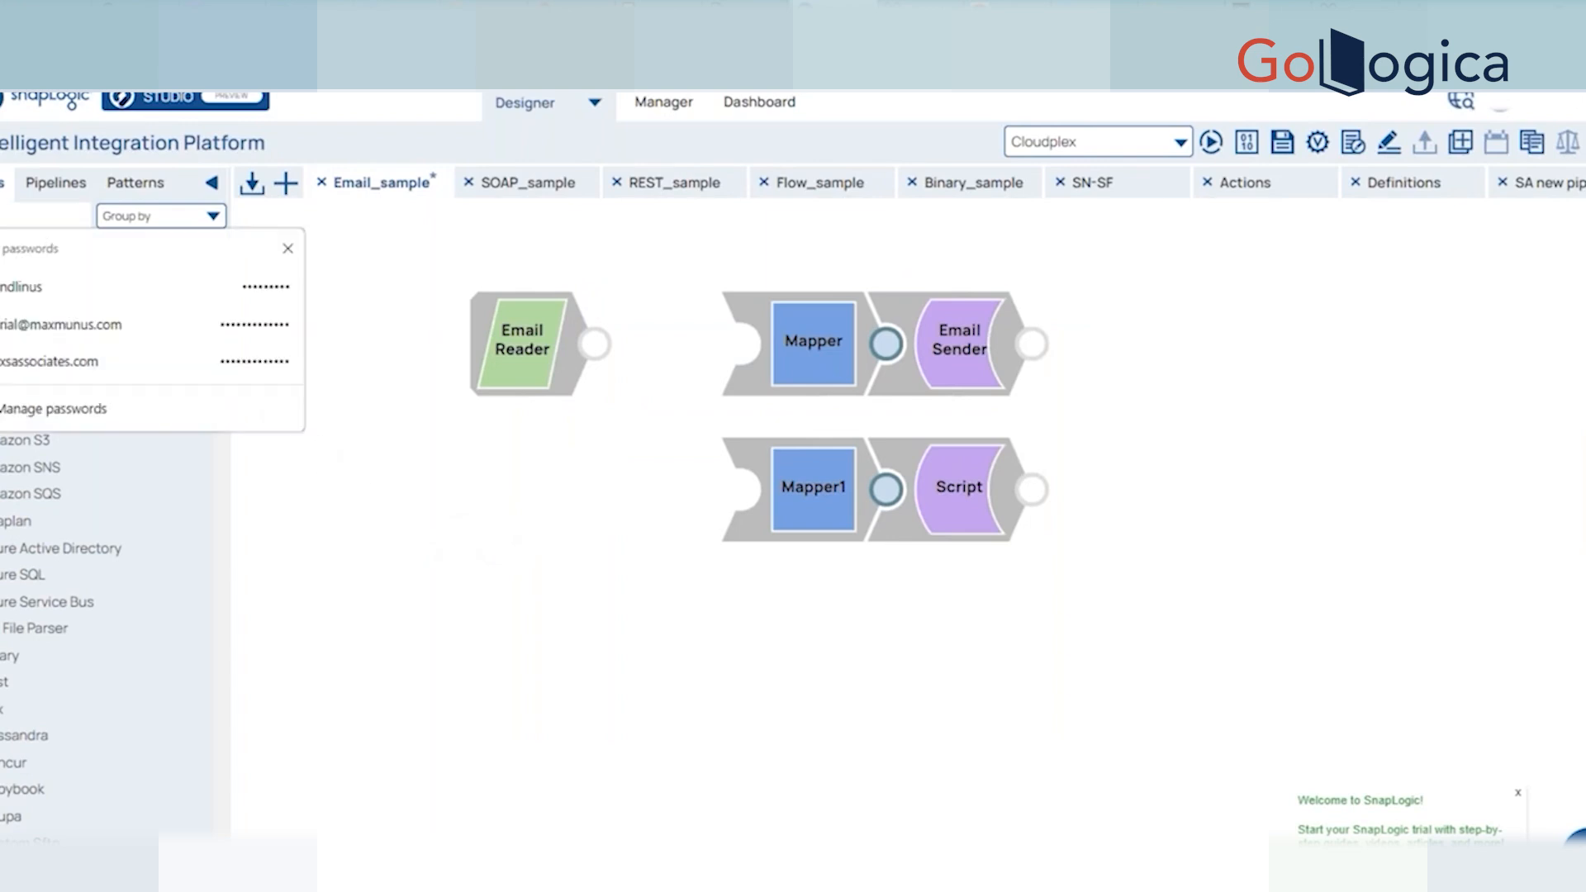
Dismiss the saved-passwords popup and create a new pipeline labelled snaplogic_metadata.
{"action": "left_click", "coordinate": [354, 295]}
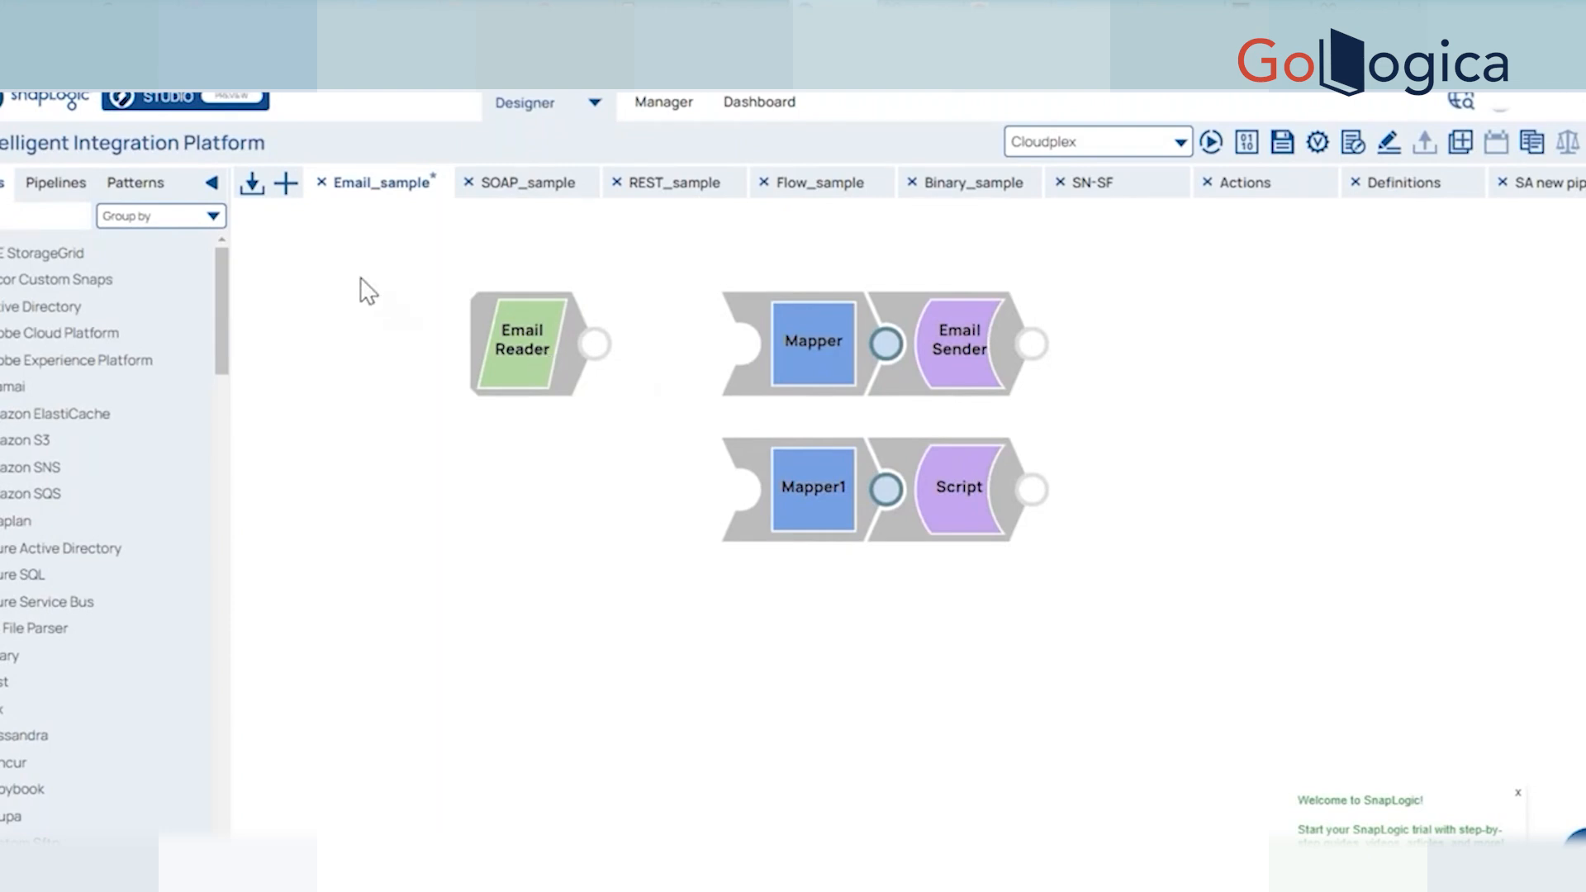
{"action": "left_click", "coordinate": [286, 183]}
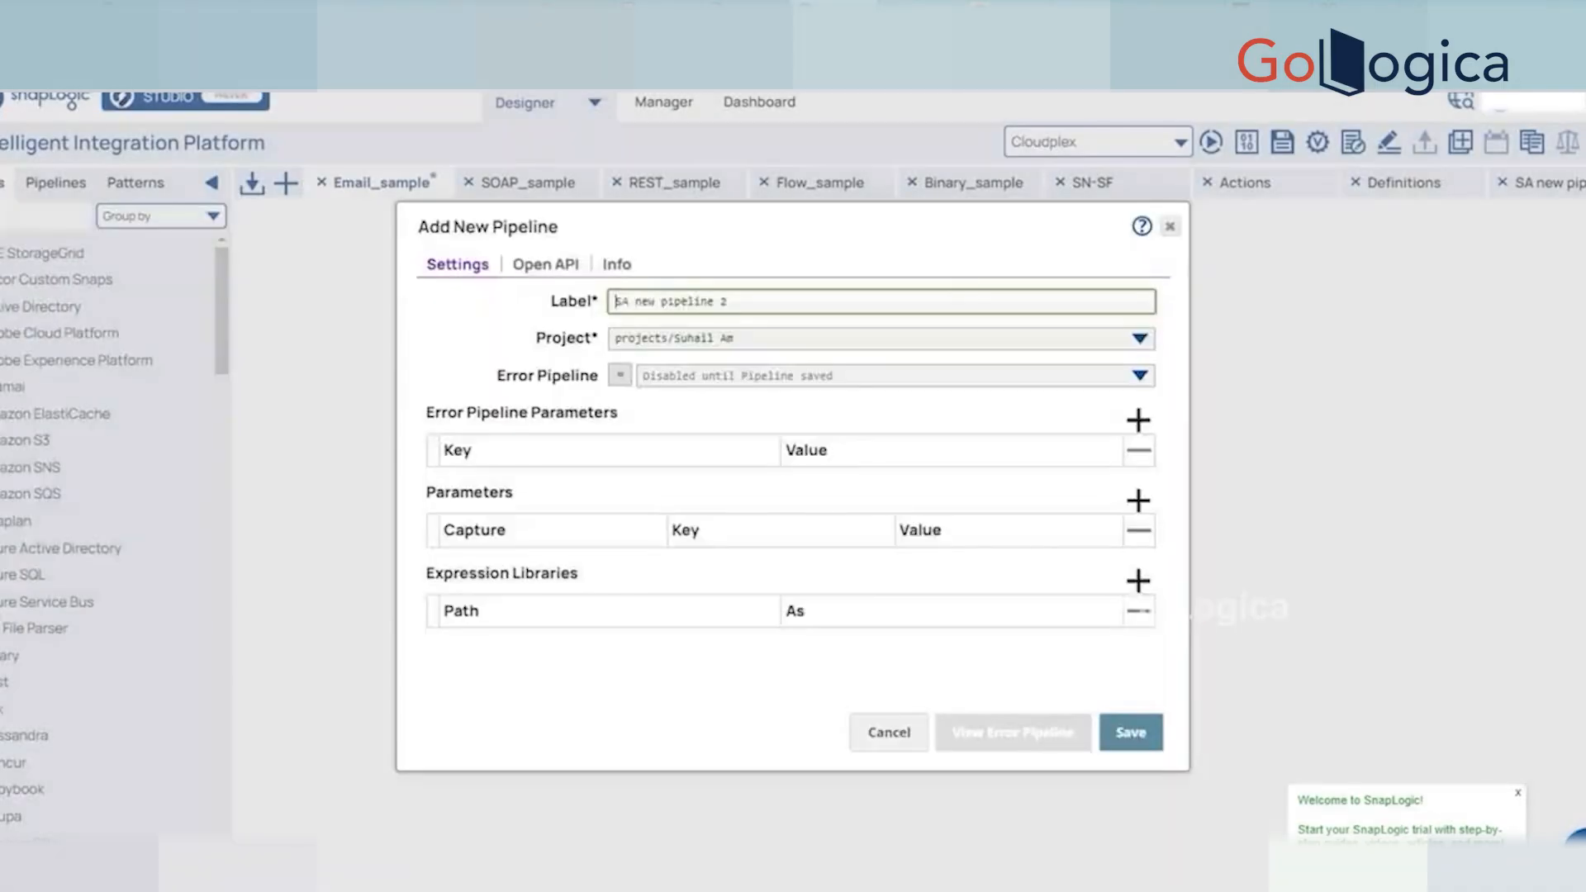
{"action": "triple_click", "coordinate": [727, 304]}
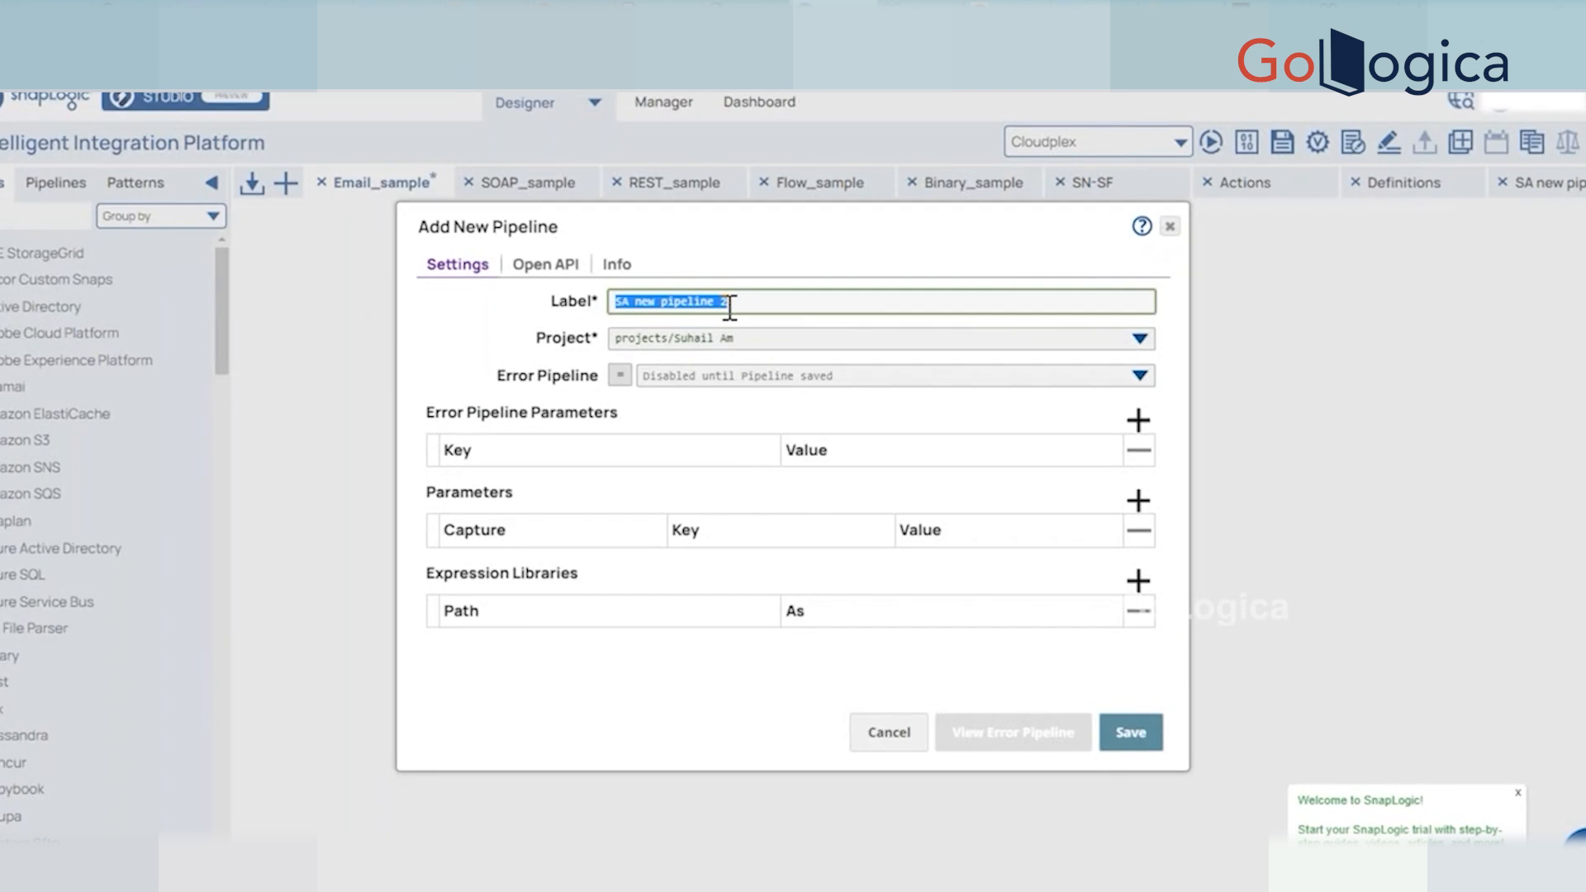
{"action": "type", "text": "snaplo"}
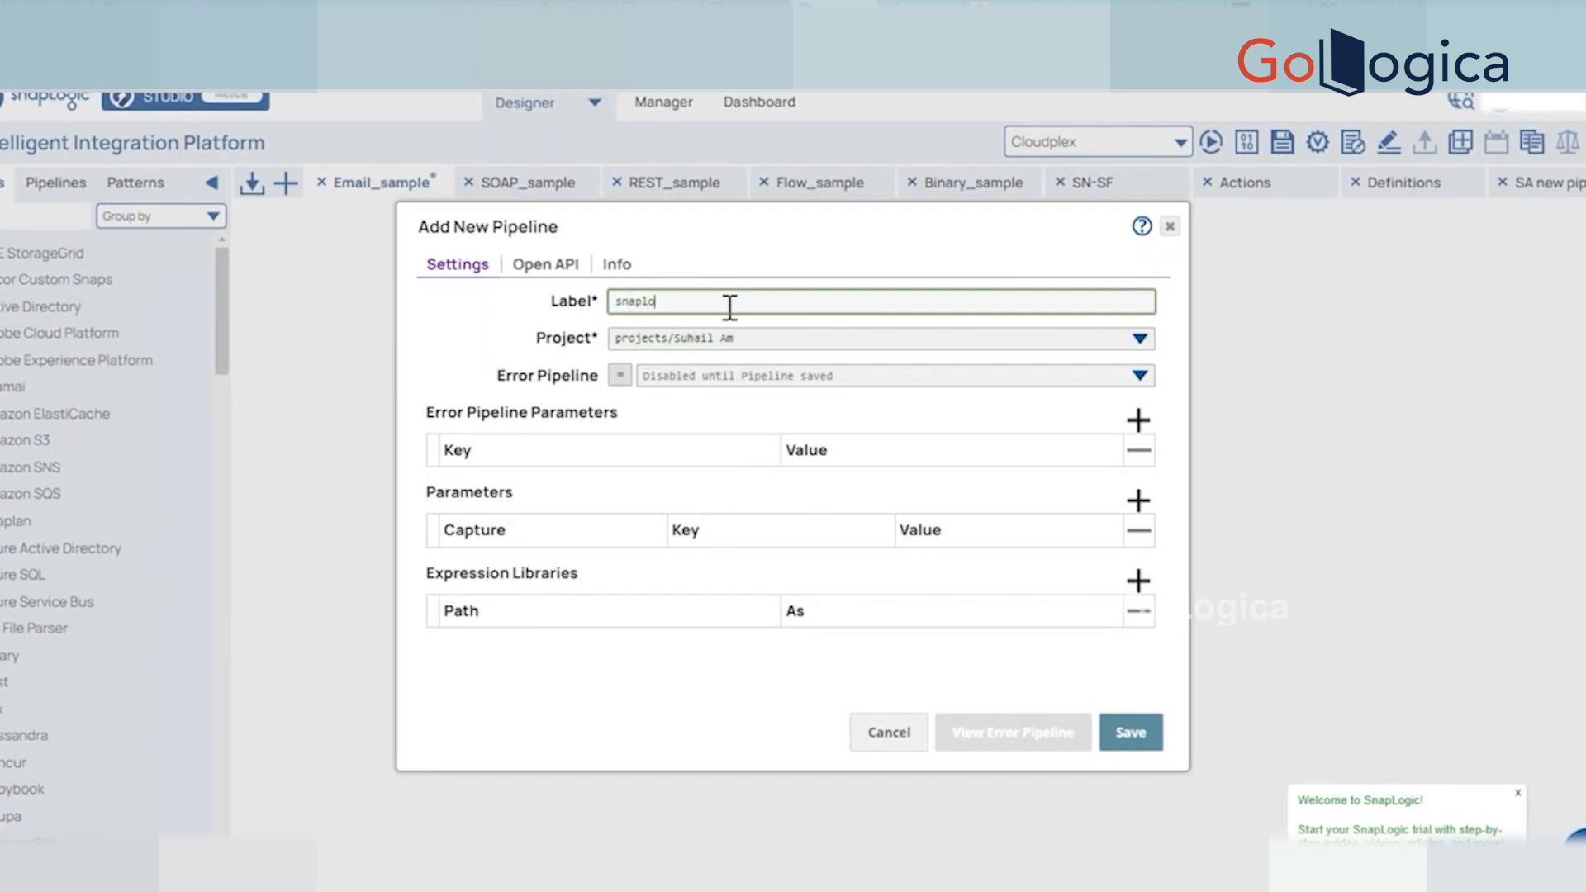
{"action": "type", "text": "gic_metadata"}
{"action": "left_click", "coordinate": [1129, 734]}
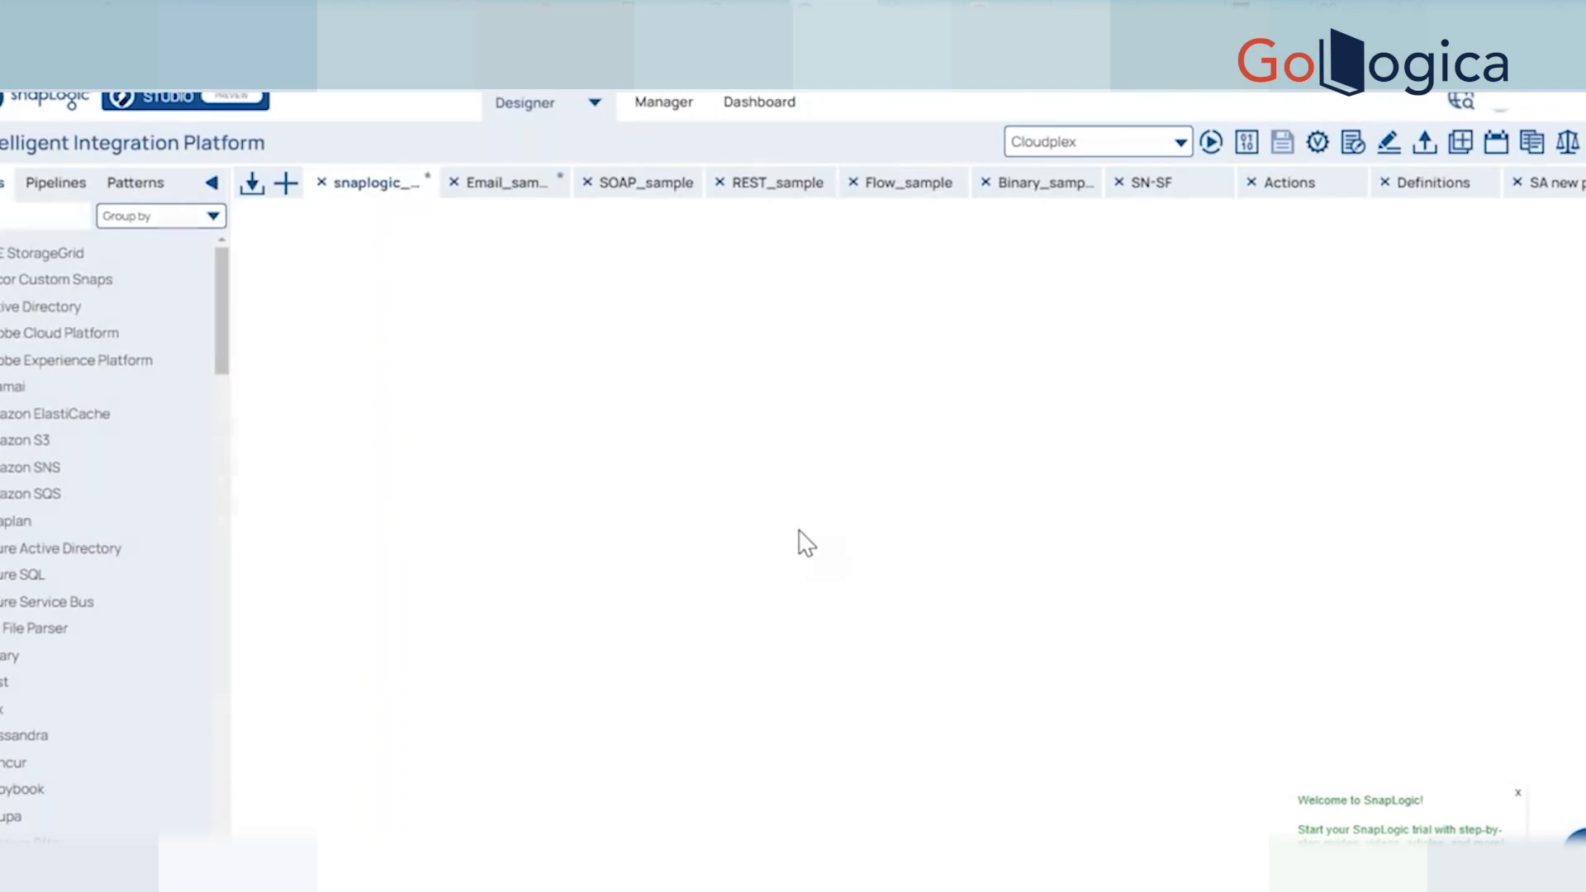